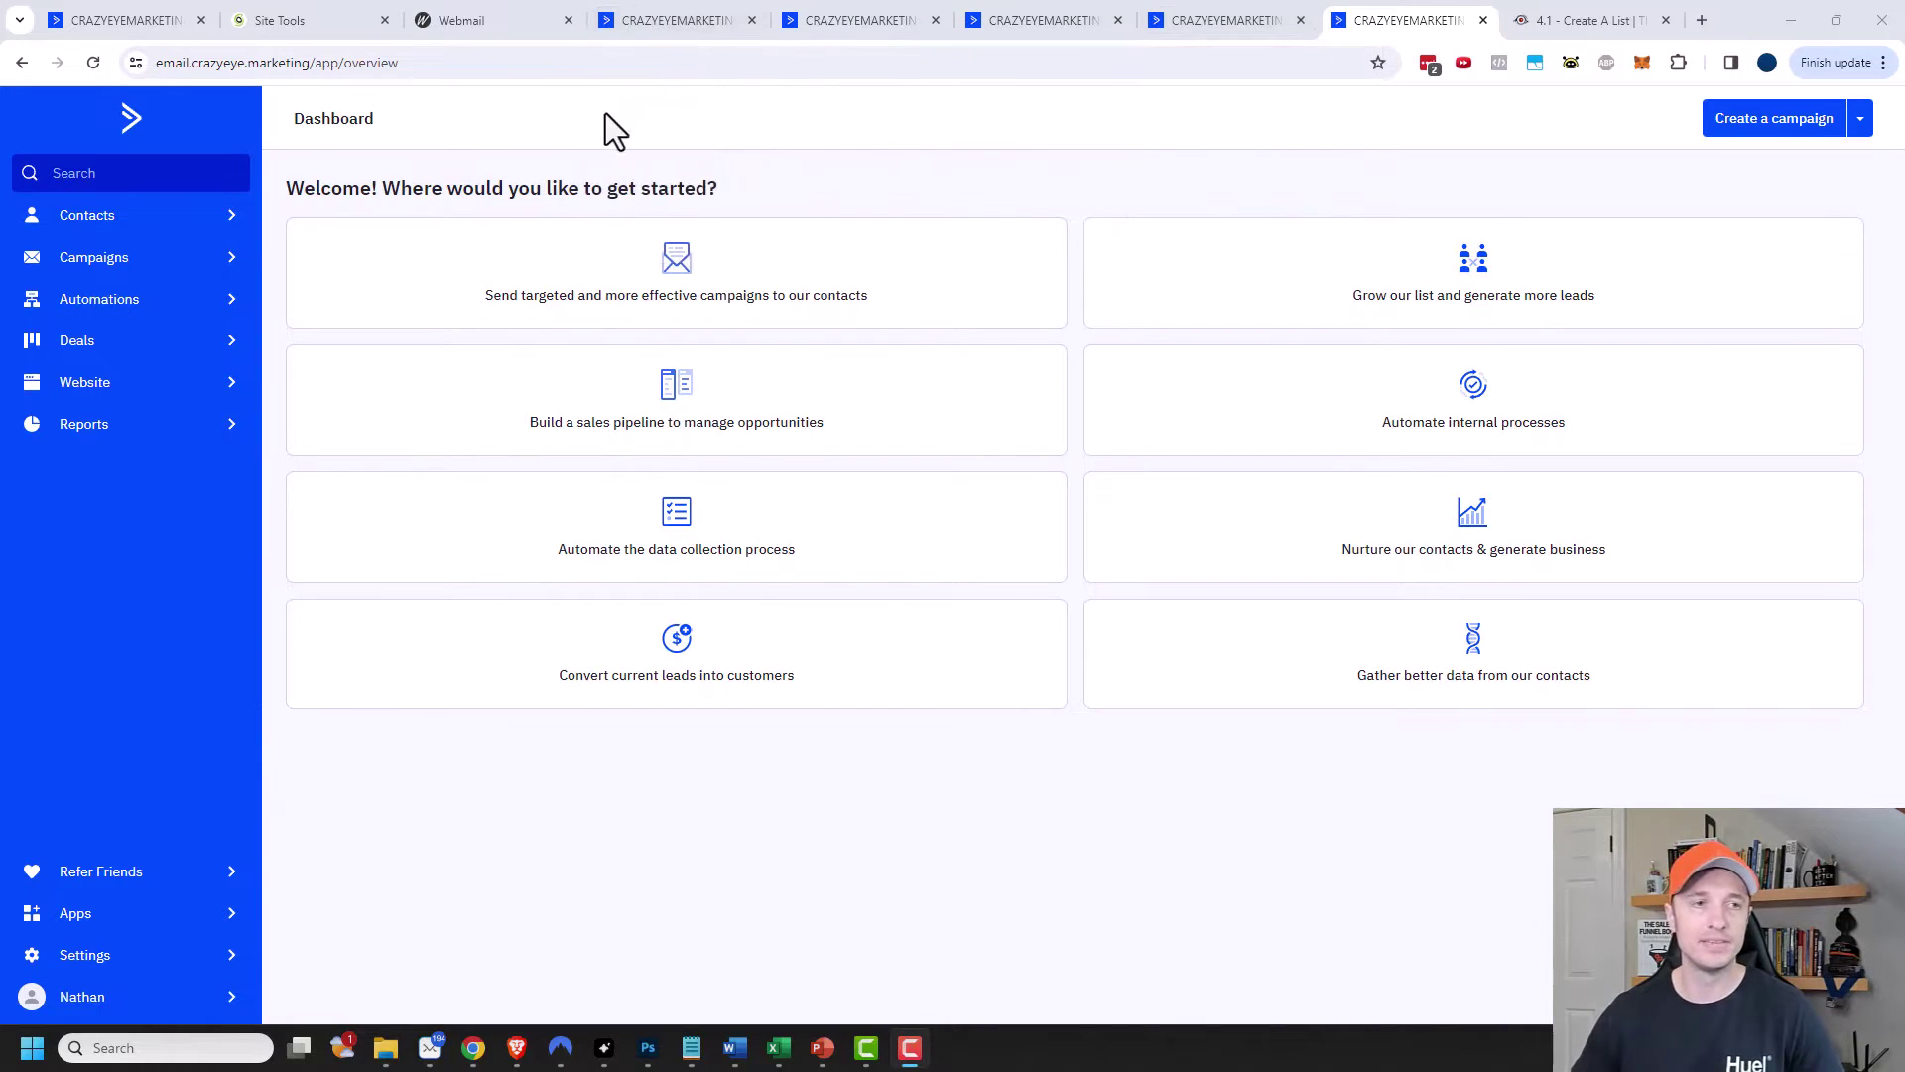
Create a new campaign template using the Email Designer template type.
{"action": "left_click", "coordinate": [170, 259]}
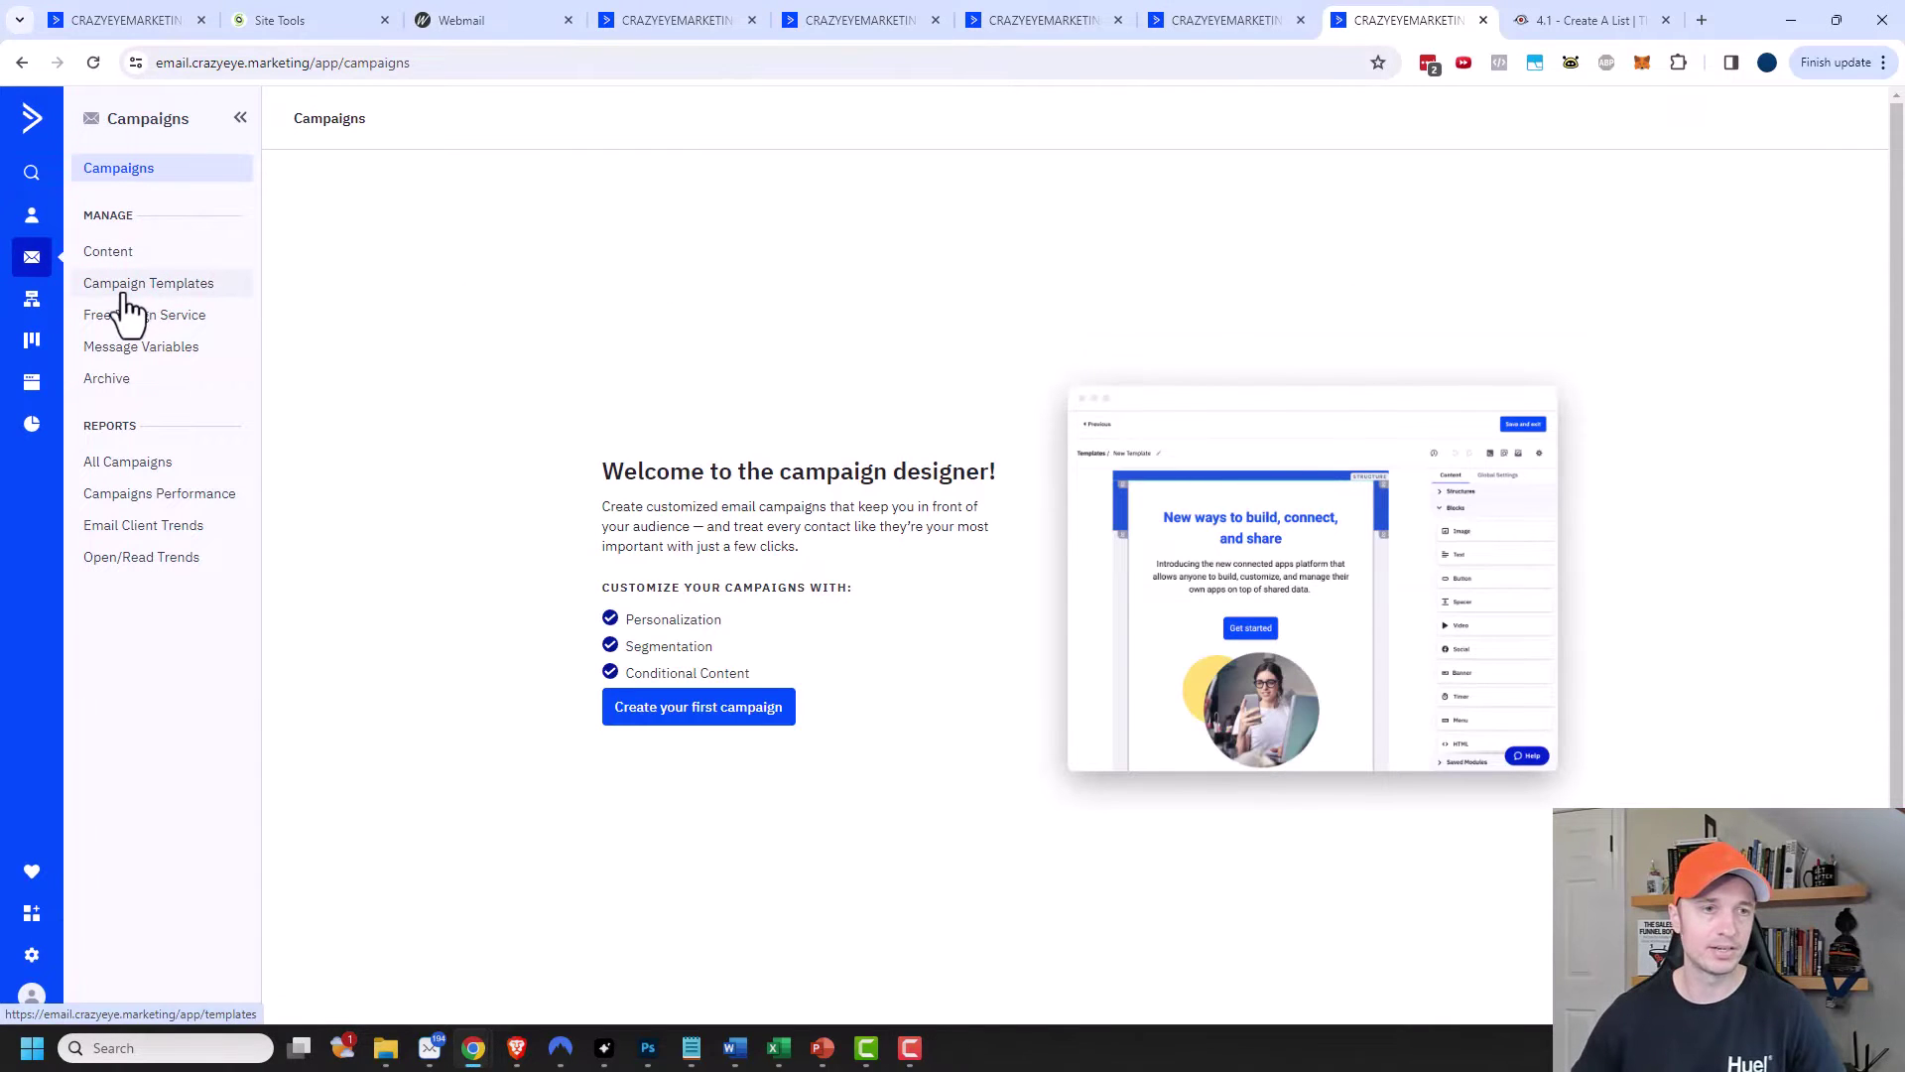
{"action": "left_click", "coordinate": [164, 284]}
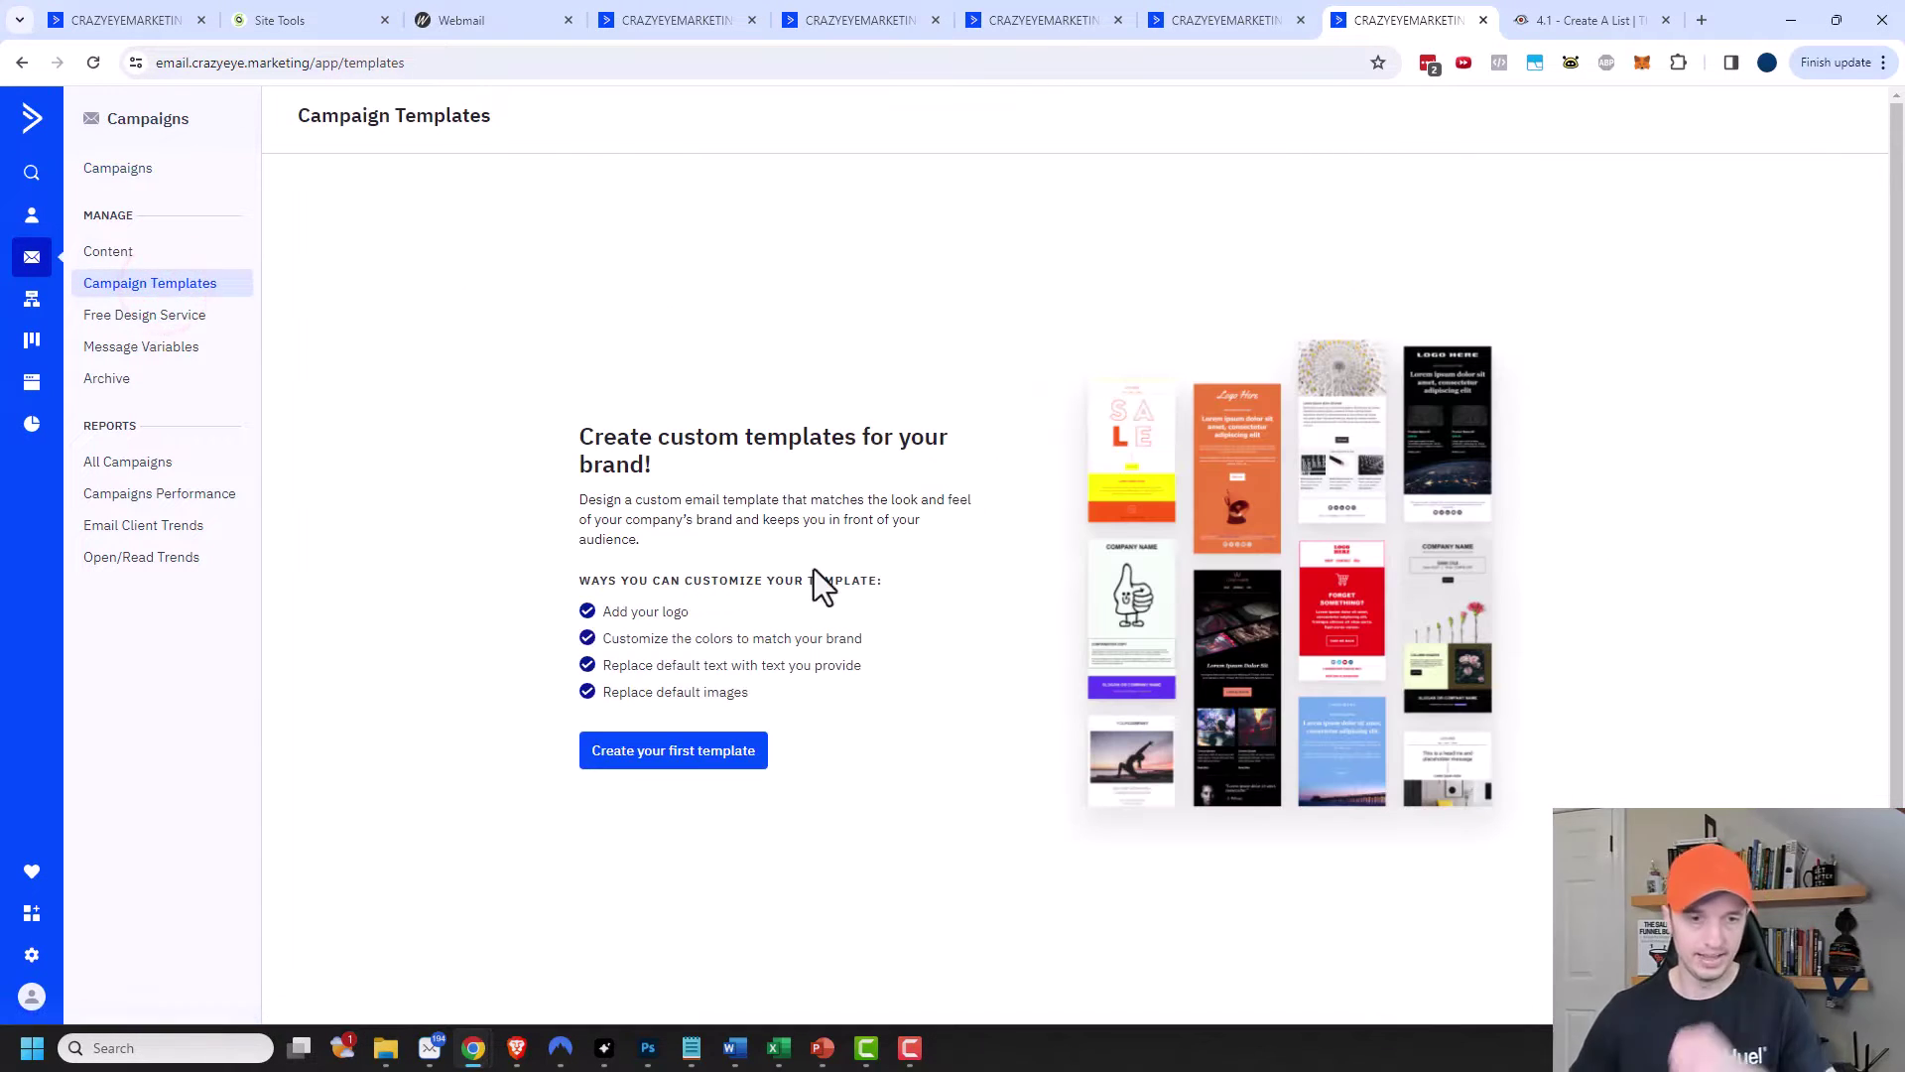
{"action": "left_click", "coordinate": [717, 770]}
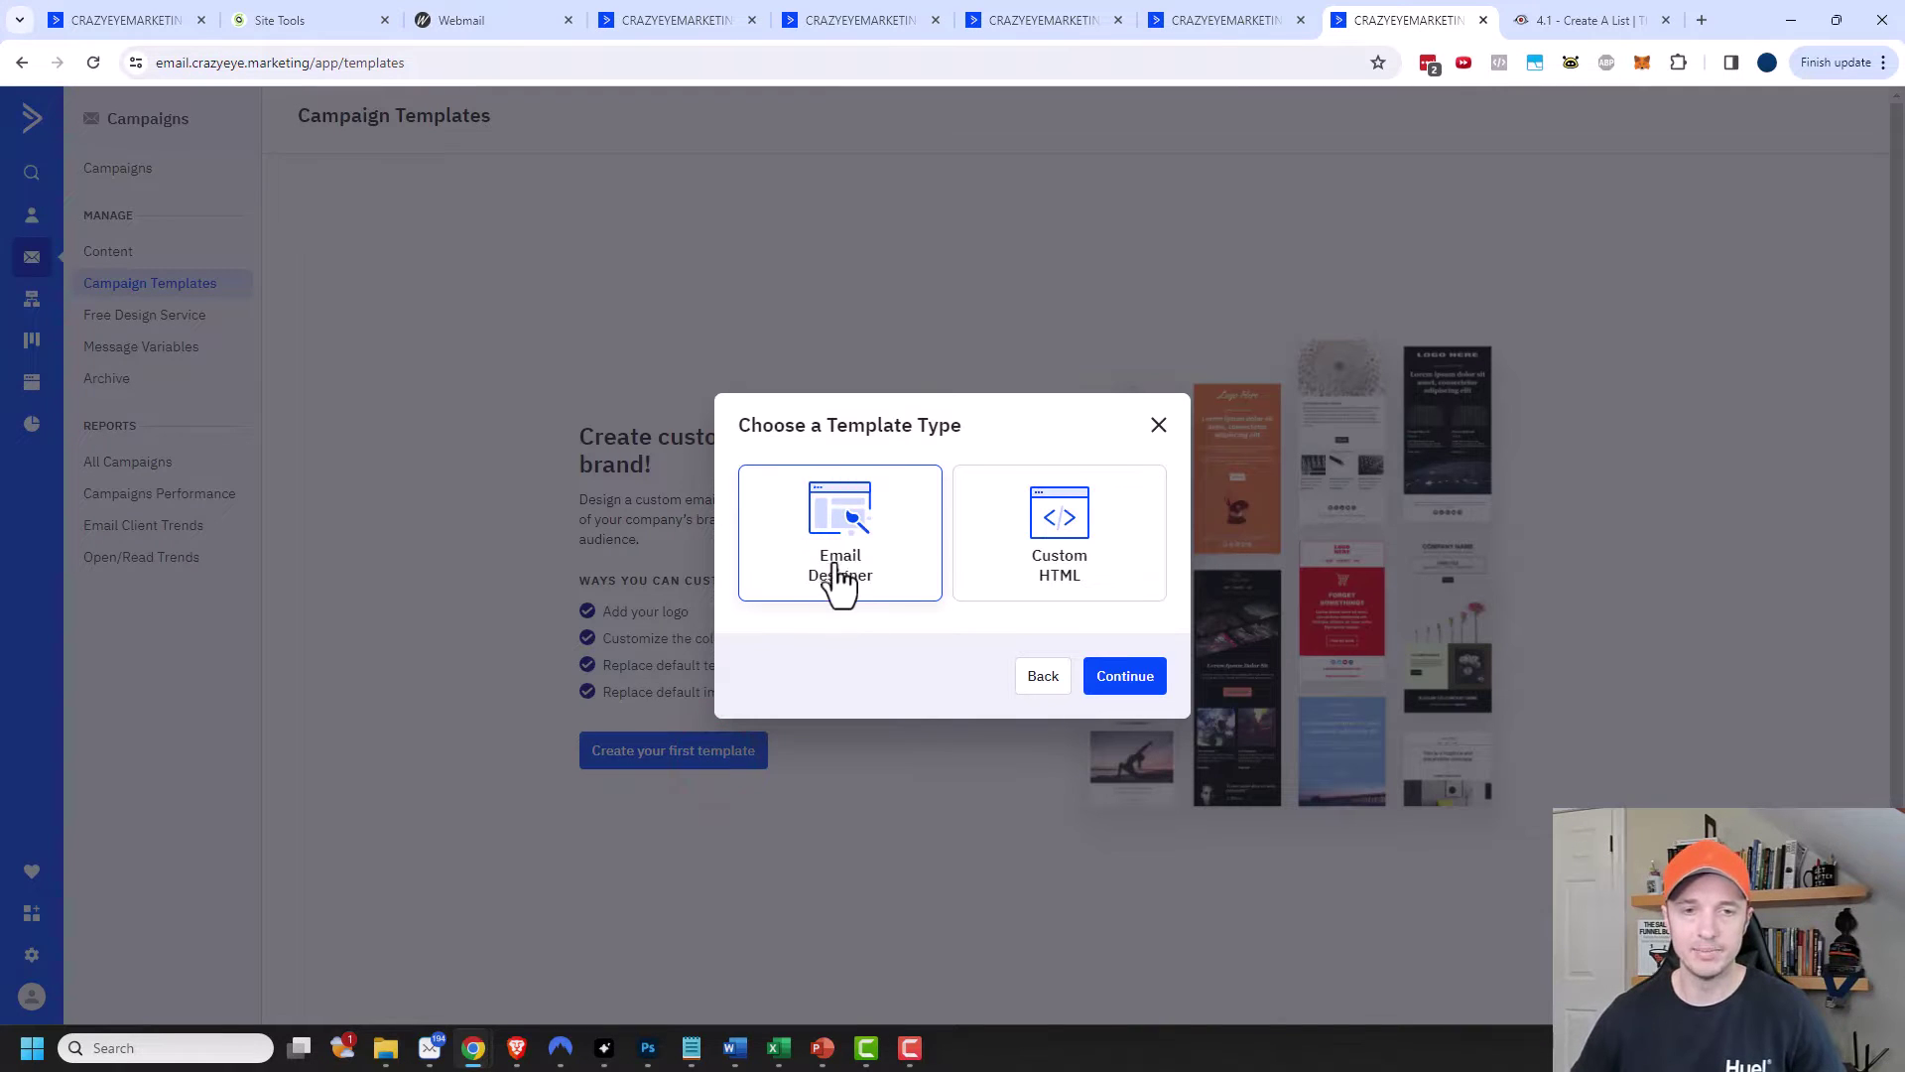
{"action": "left_click", "coordinate": [1135, 693]}
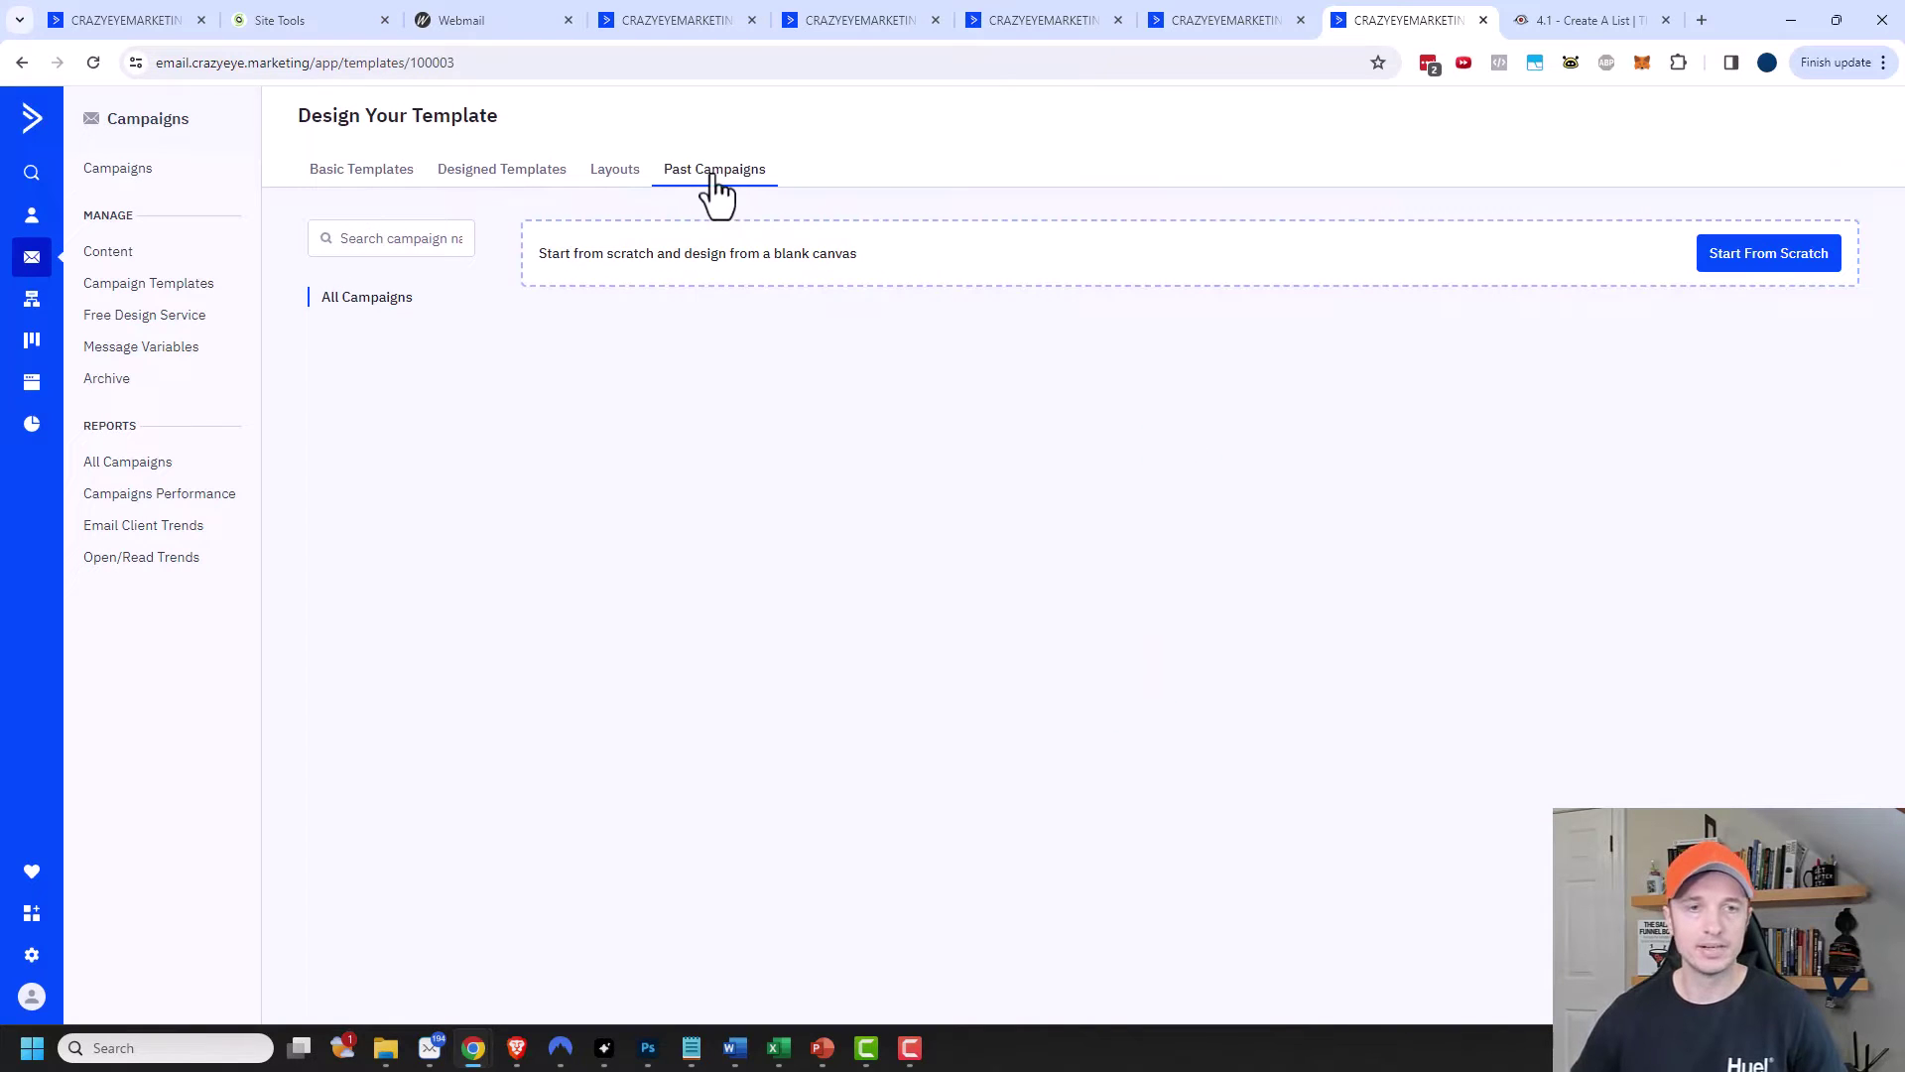
Examine the basic templates and preview the New Salesperson Assigned to An Account template.
{"action": "left_click", "coordinate": [369, 174]}
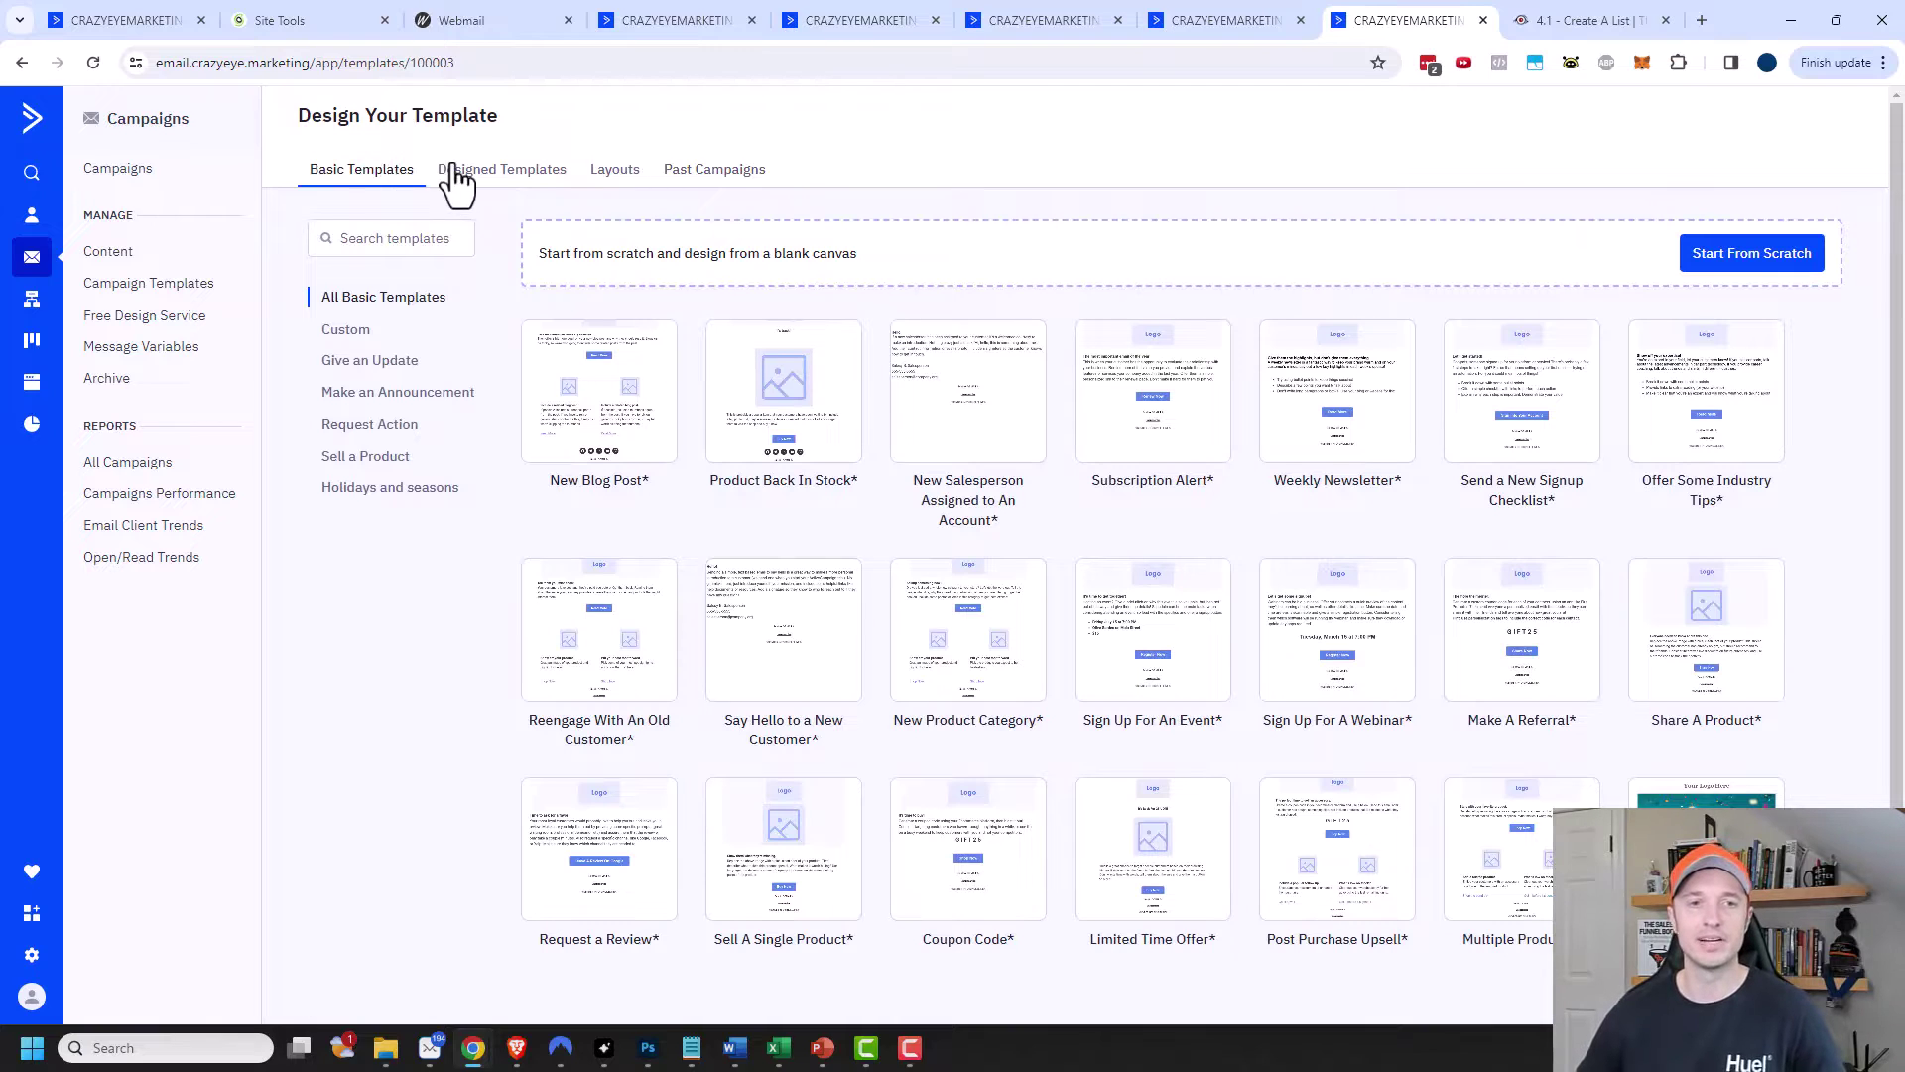
{"action": "mouse_move", "coordinate": [648, 449]}
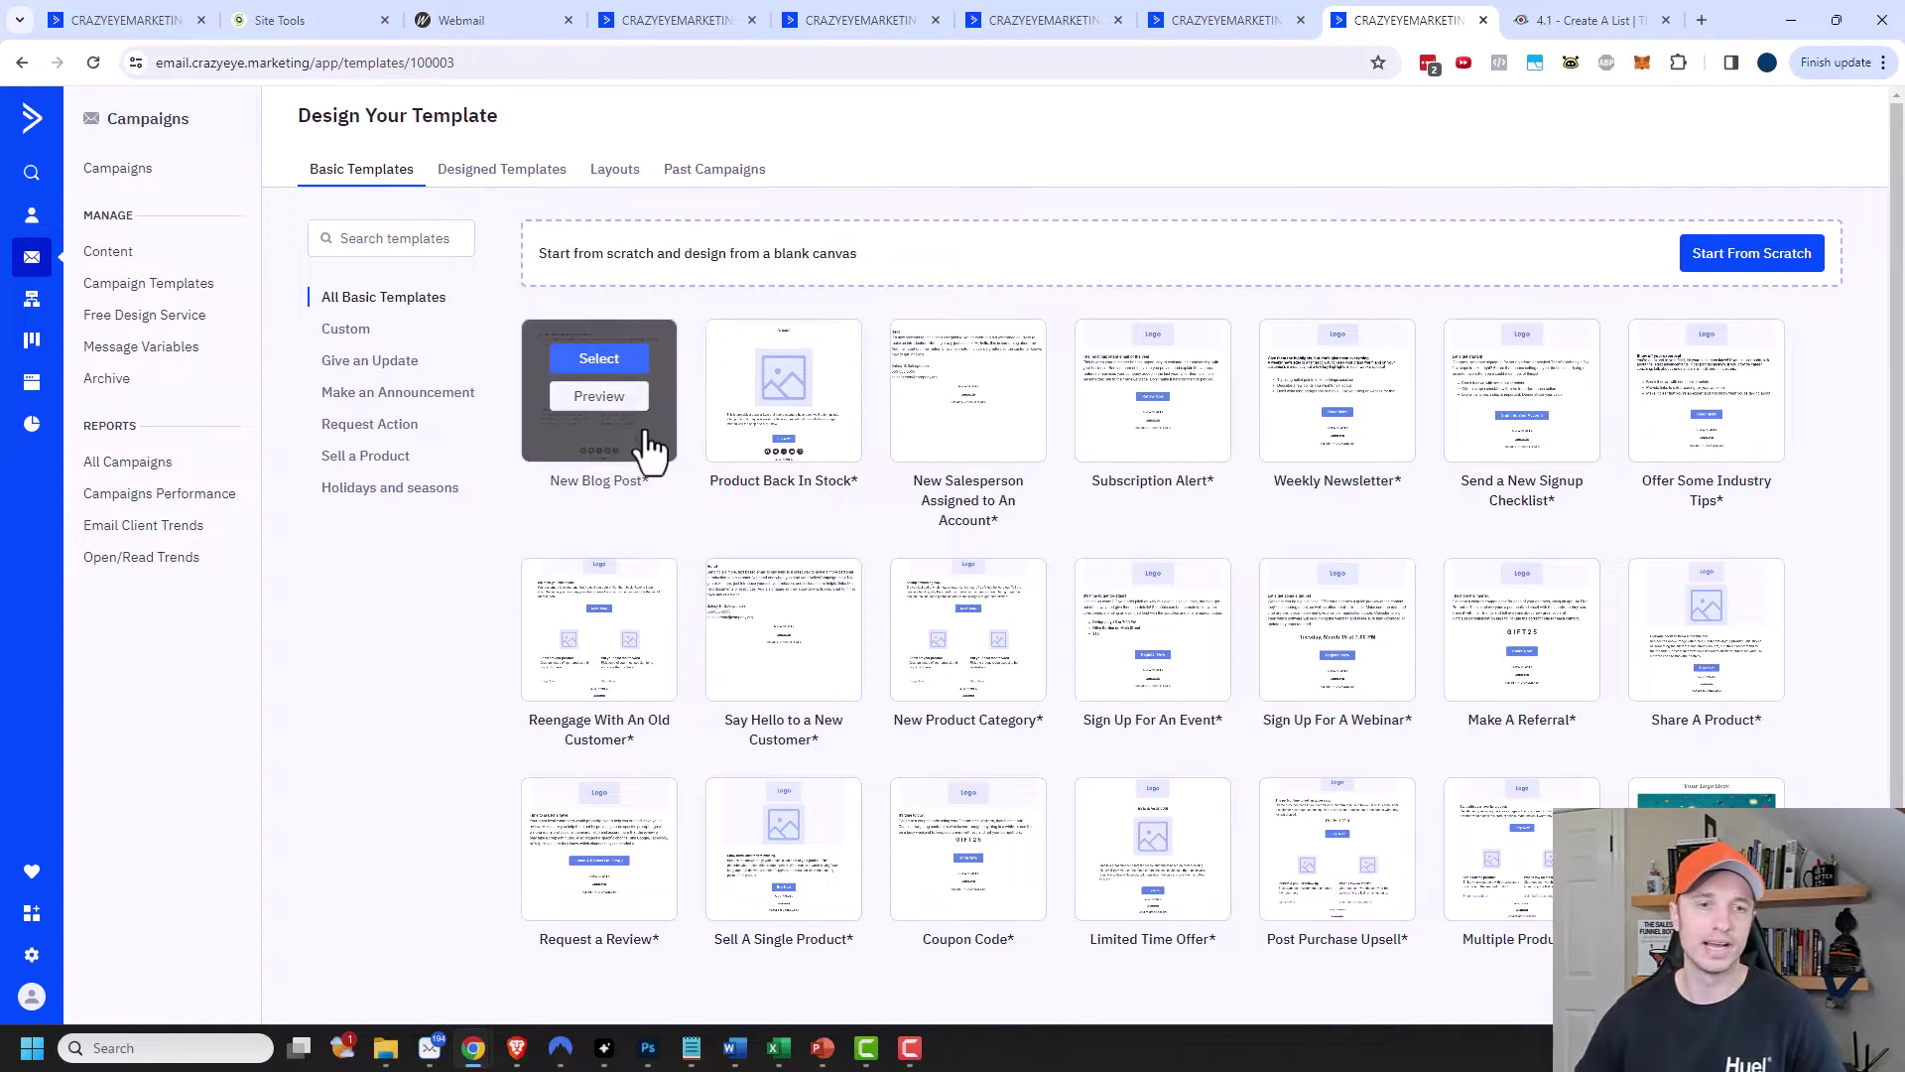
{"action": "mouse_move", "coordinate": [770, 447]}
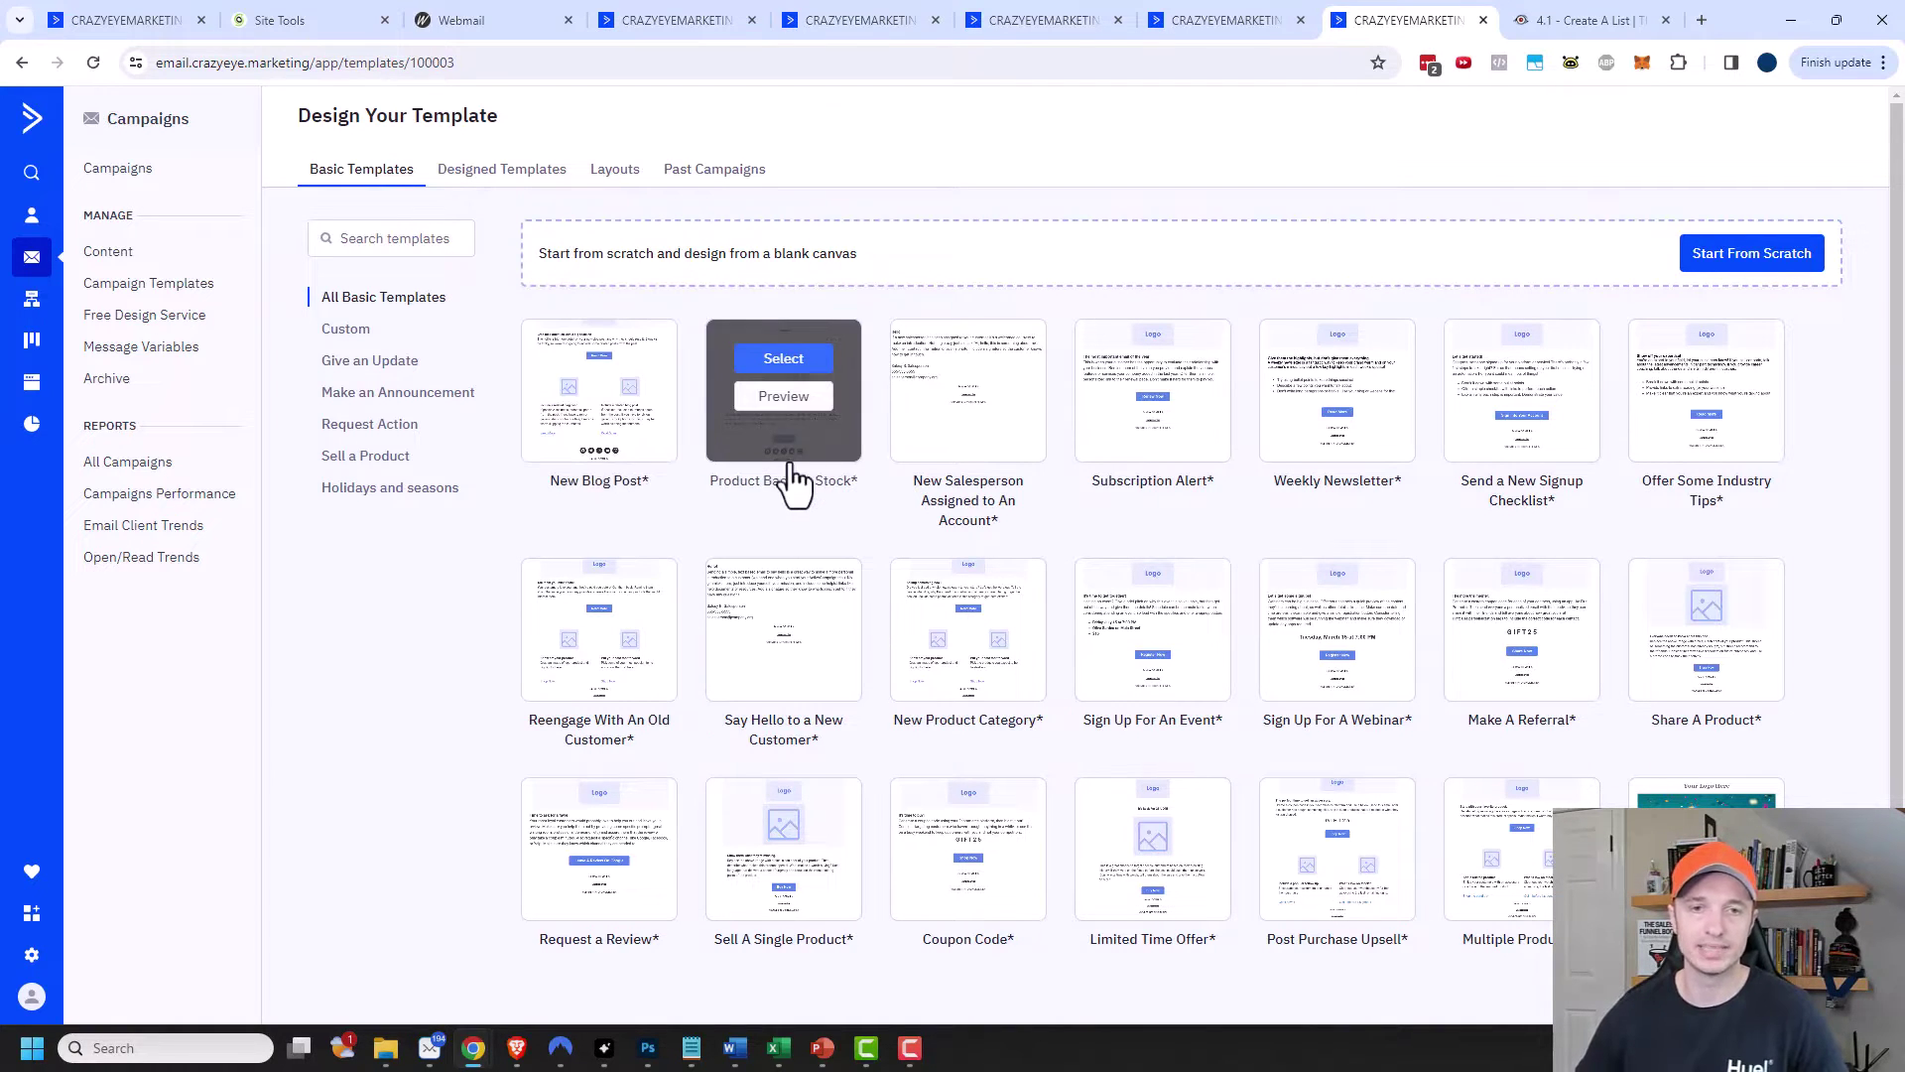
{"action": "mouse_move", "coordinate": [984, 595]}
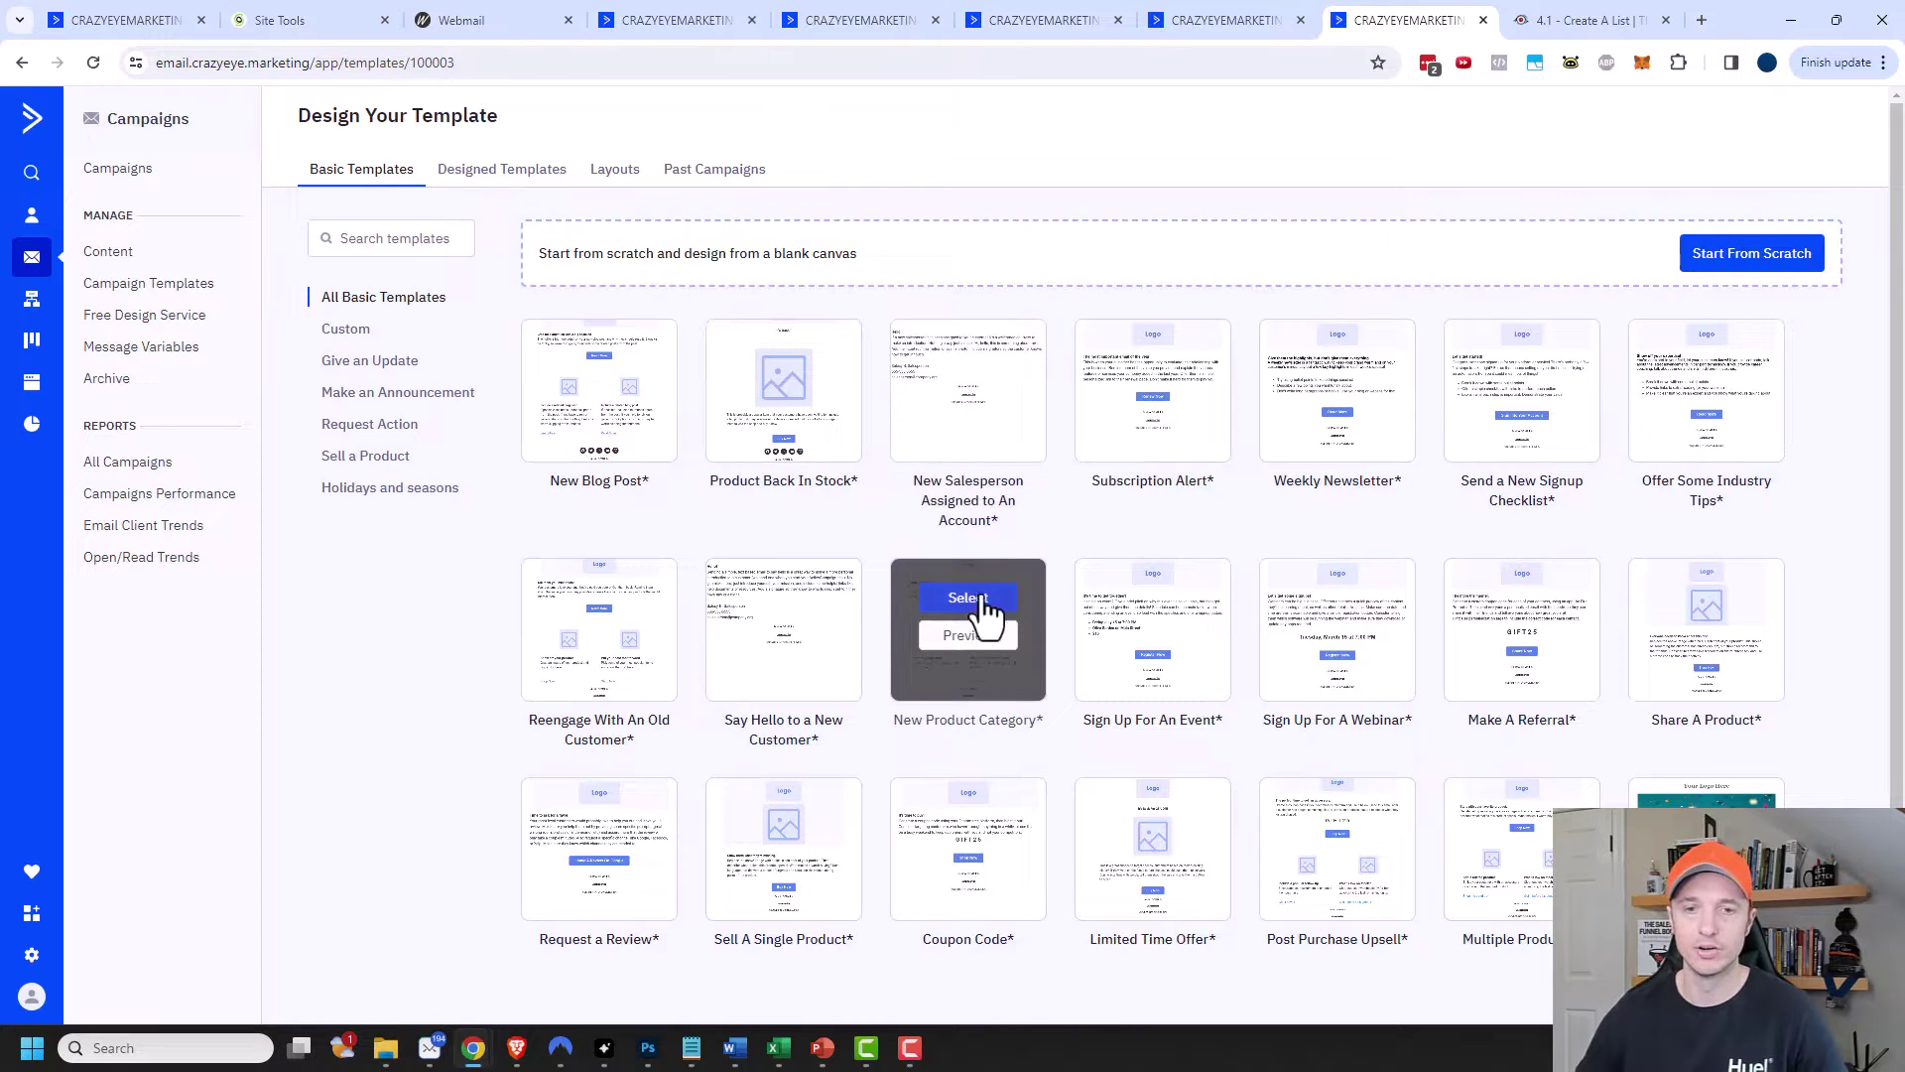
{"action": "mouse_move", "coordinate": [1409, 903]}
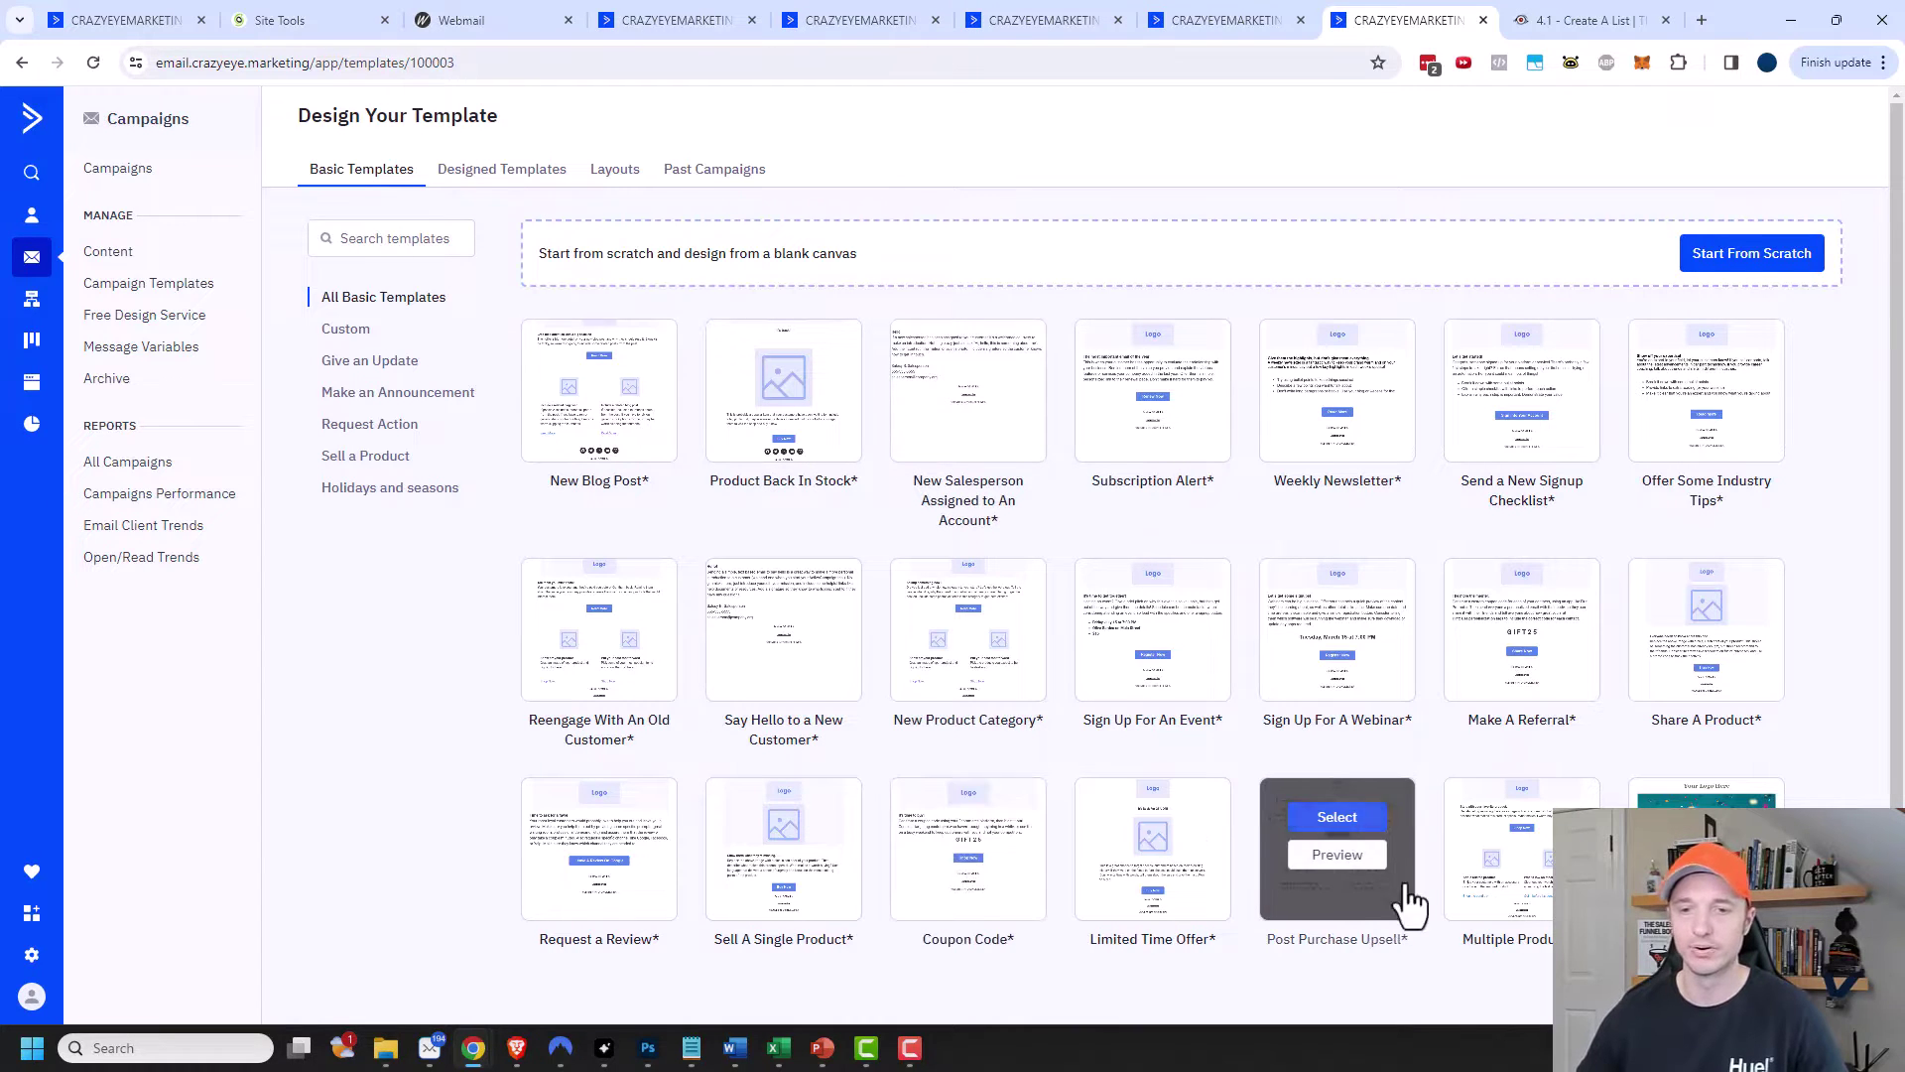
{"action": "mouse_move", "coordinate": [1325, 713]}
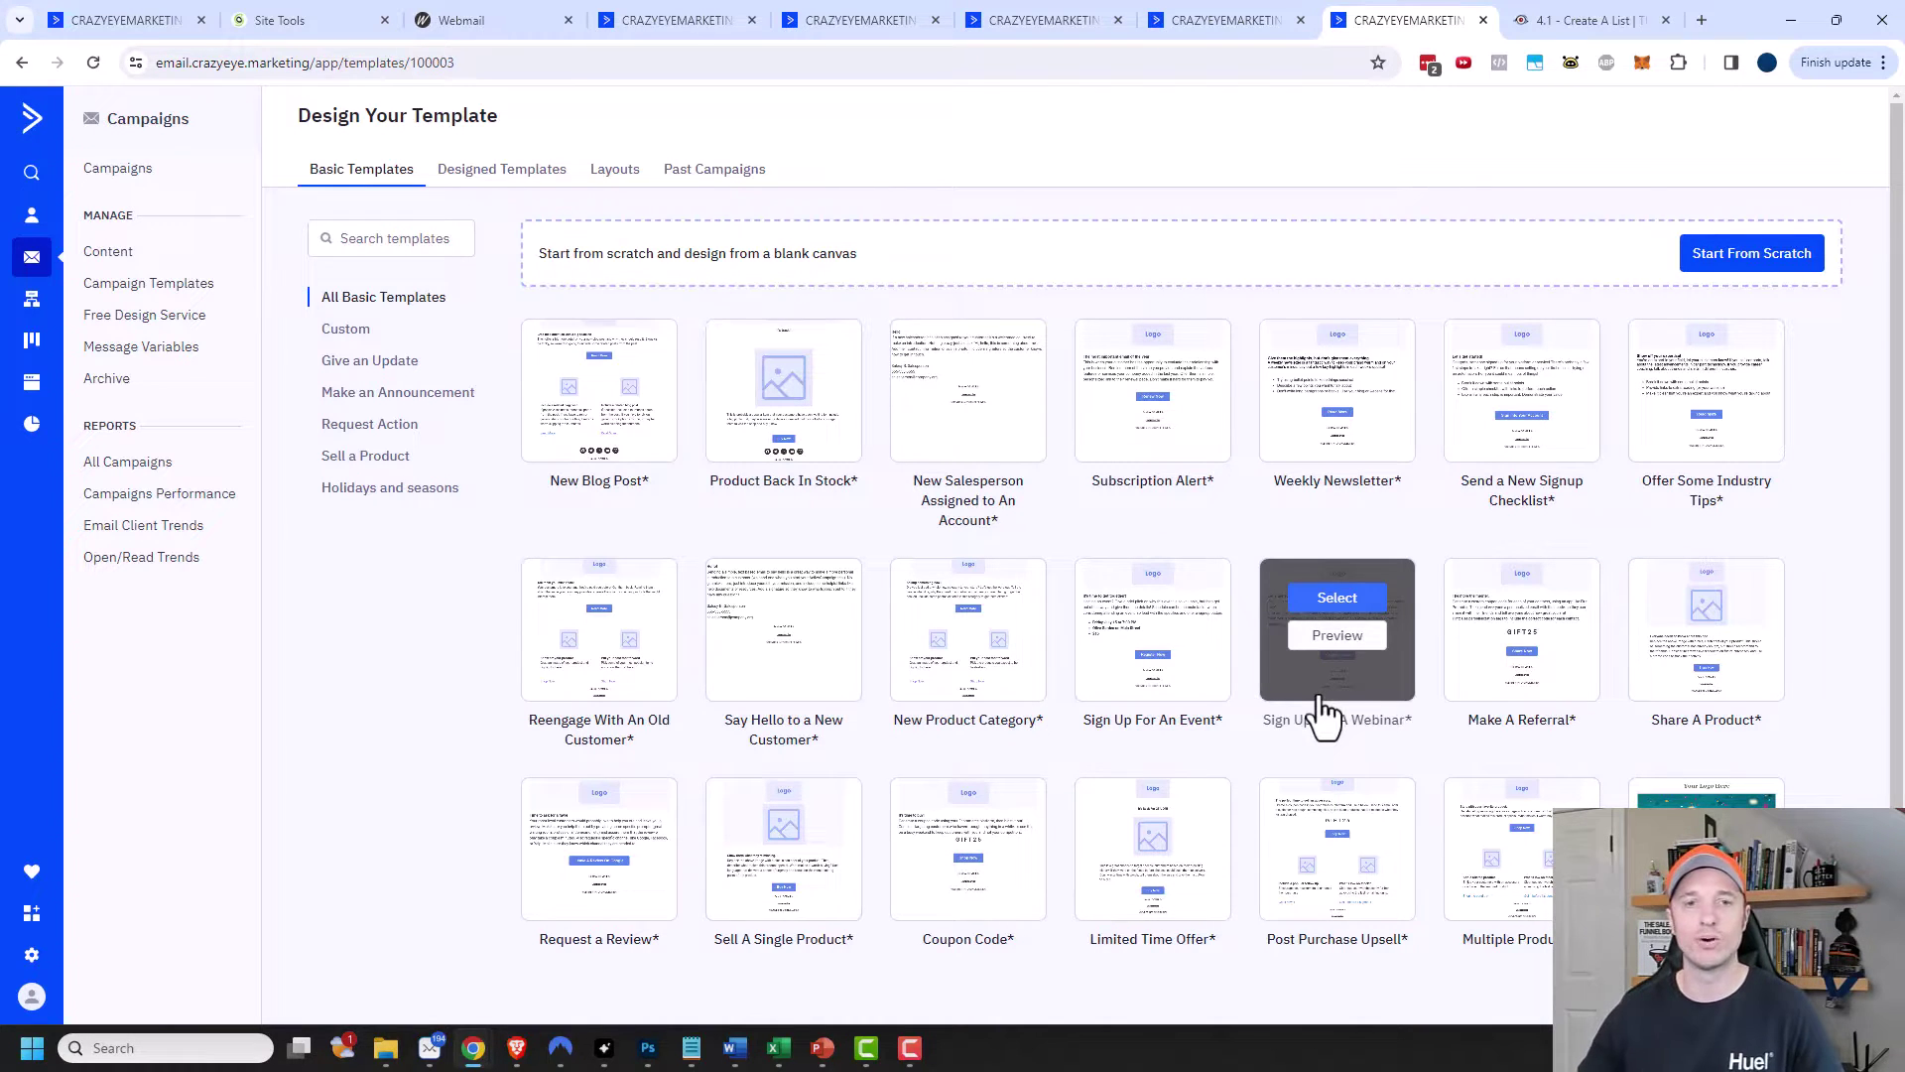
{"action": "mouse_move", "coordinate": [927, 457]}
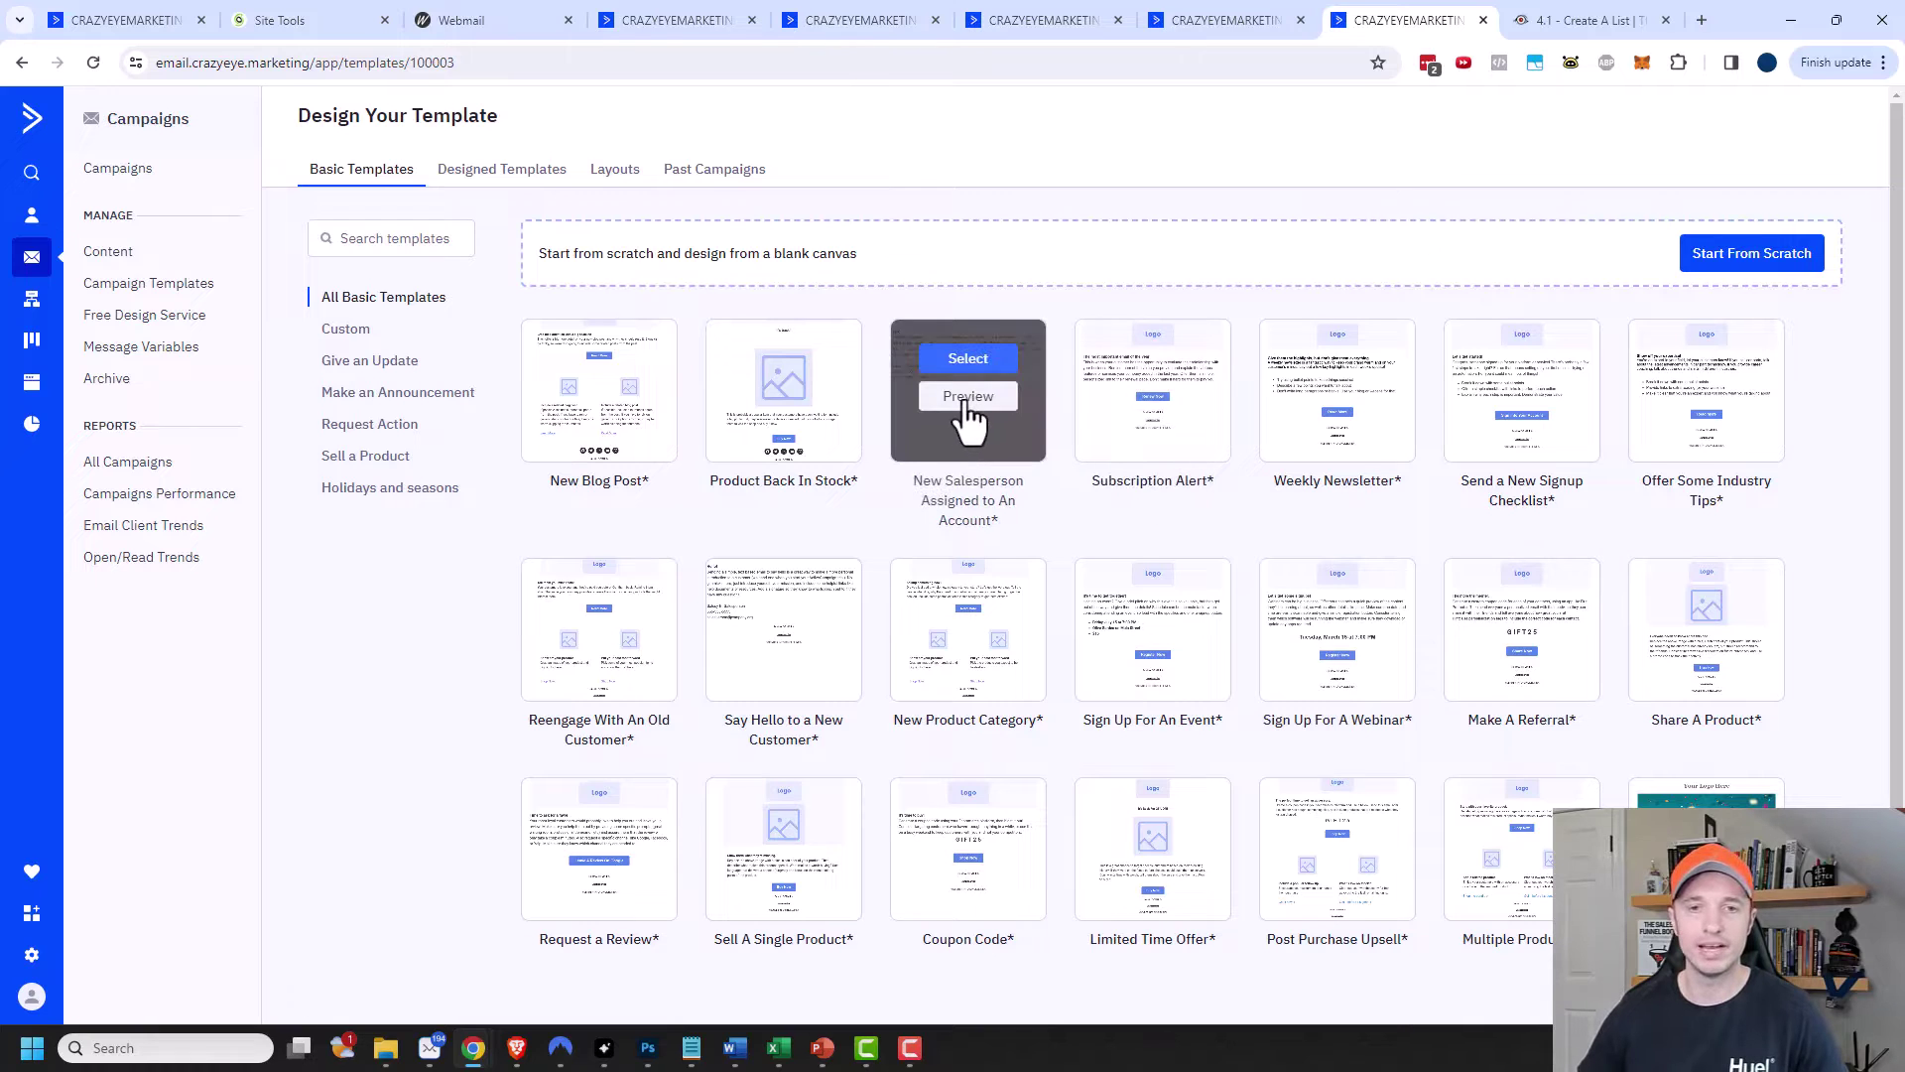
{"action": "left_click", "coordinate": [968, 397]}
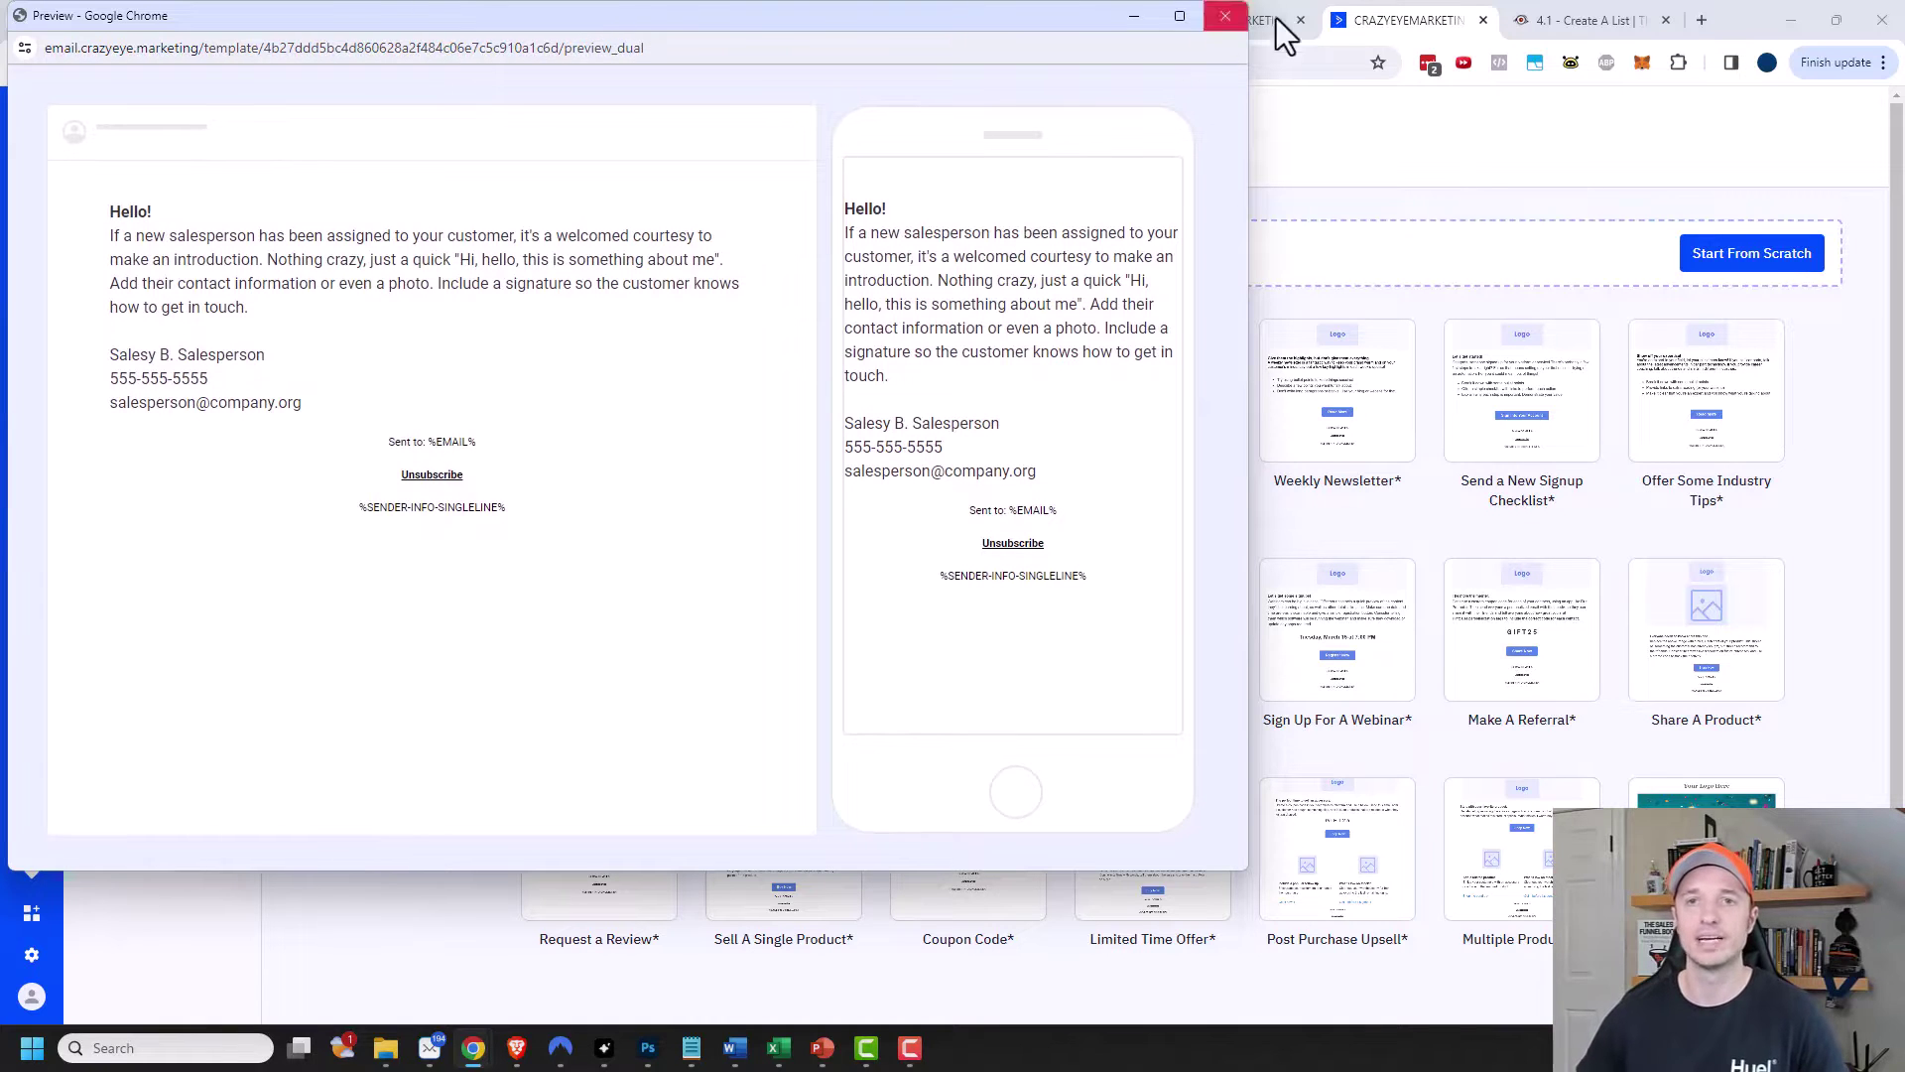
{"action": "left_click", "coordinate": [1226, 15]}
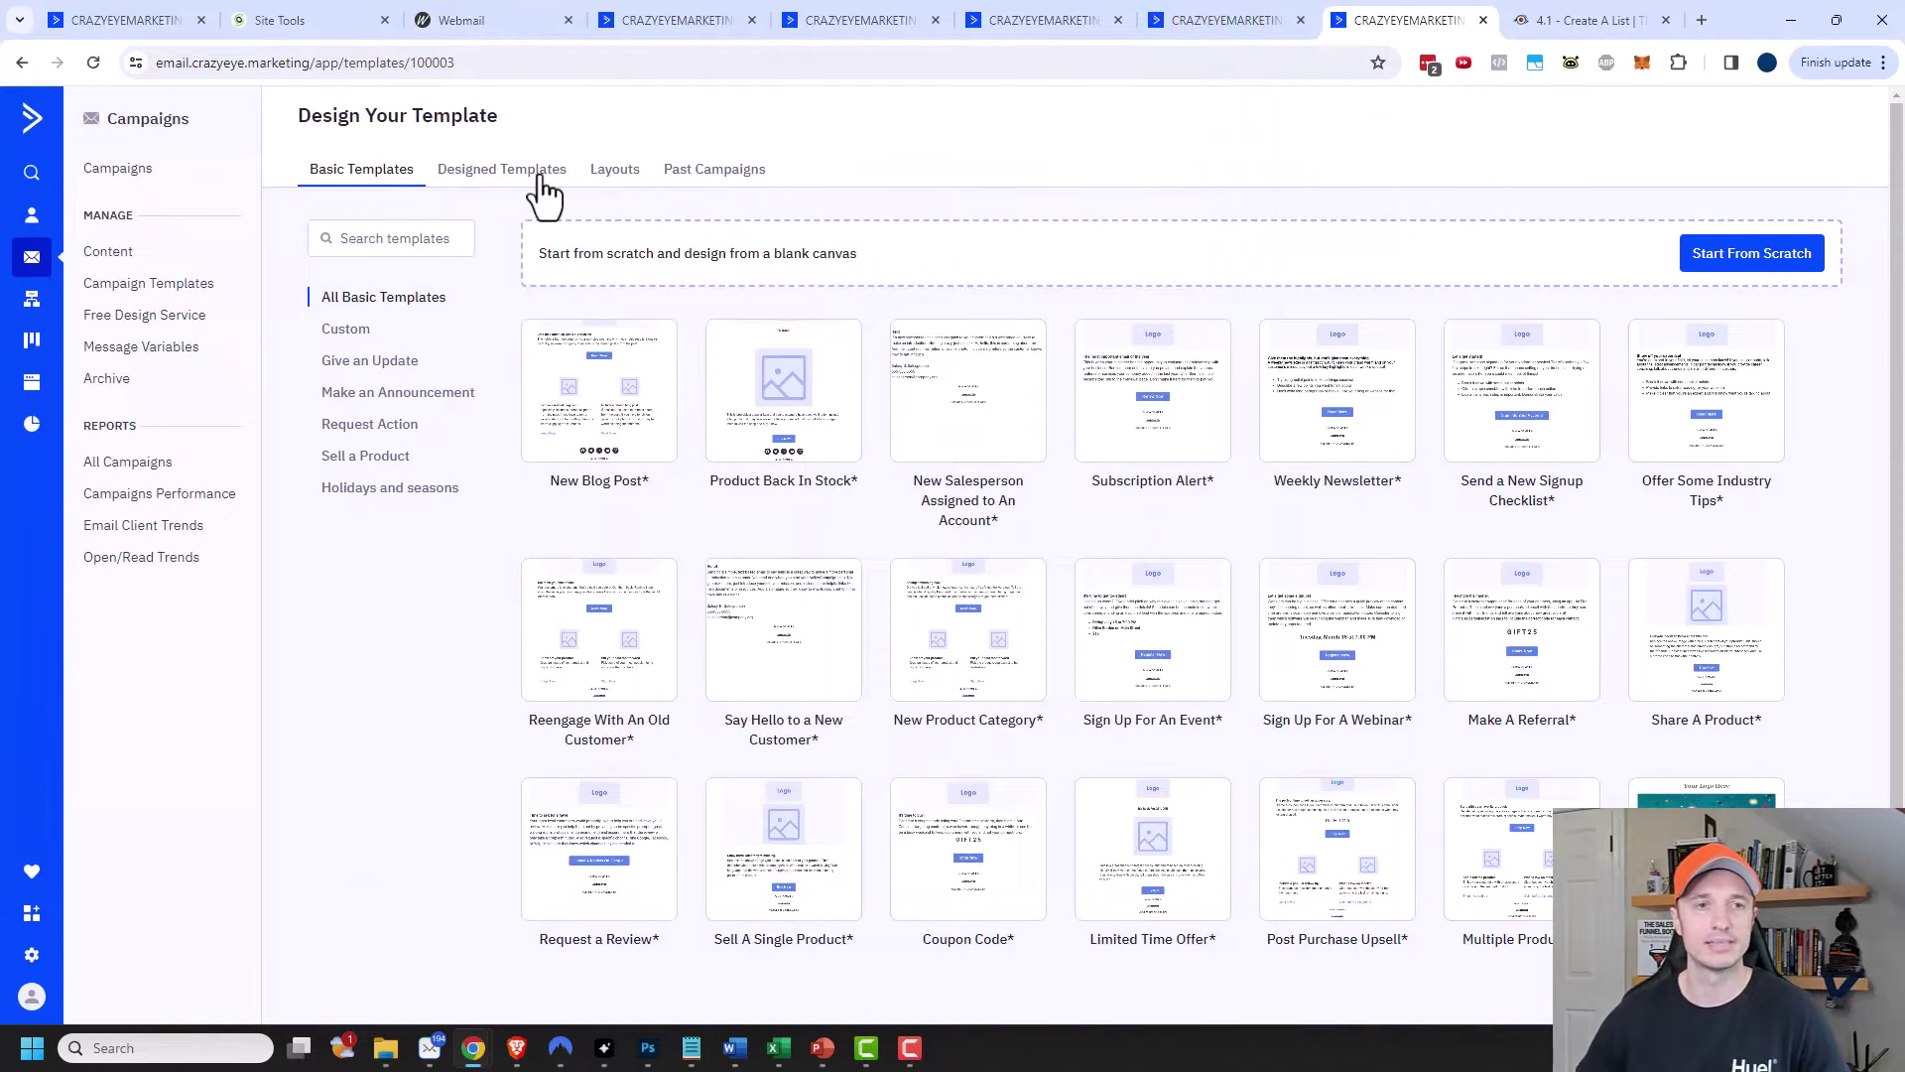
Browse the gallery of designed templates to see the available styles.
{"action": "left_click", "coordinate": [506, 171]}
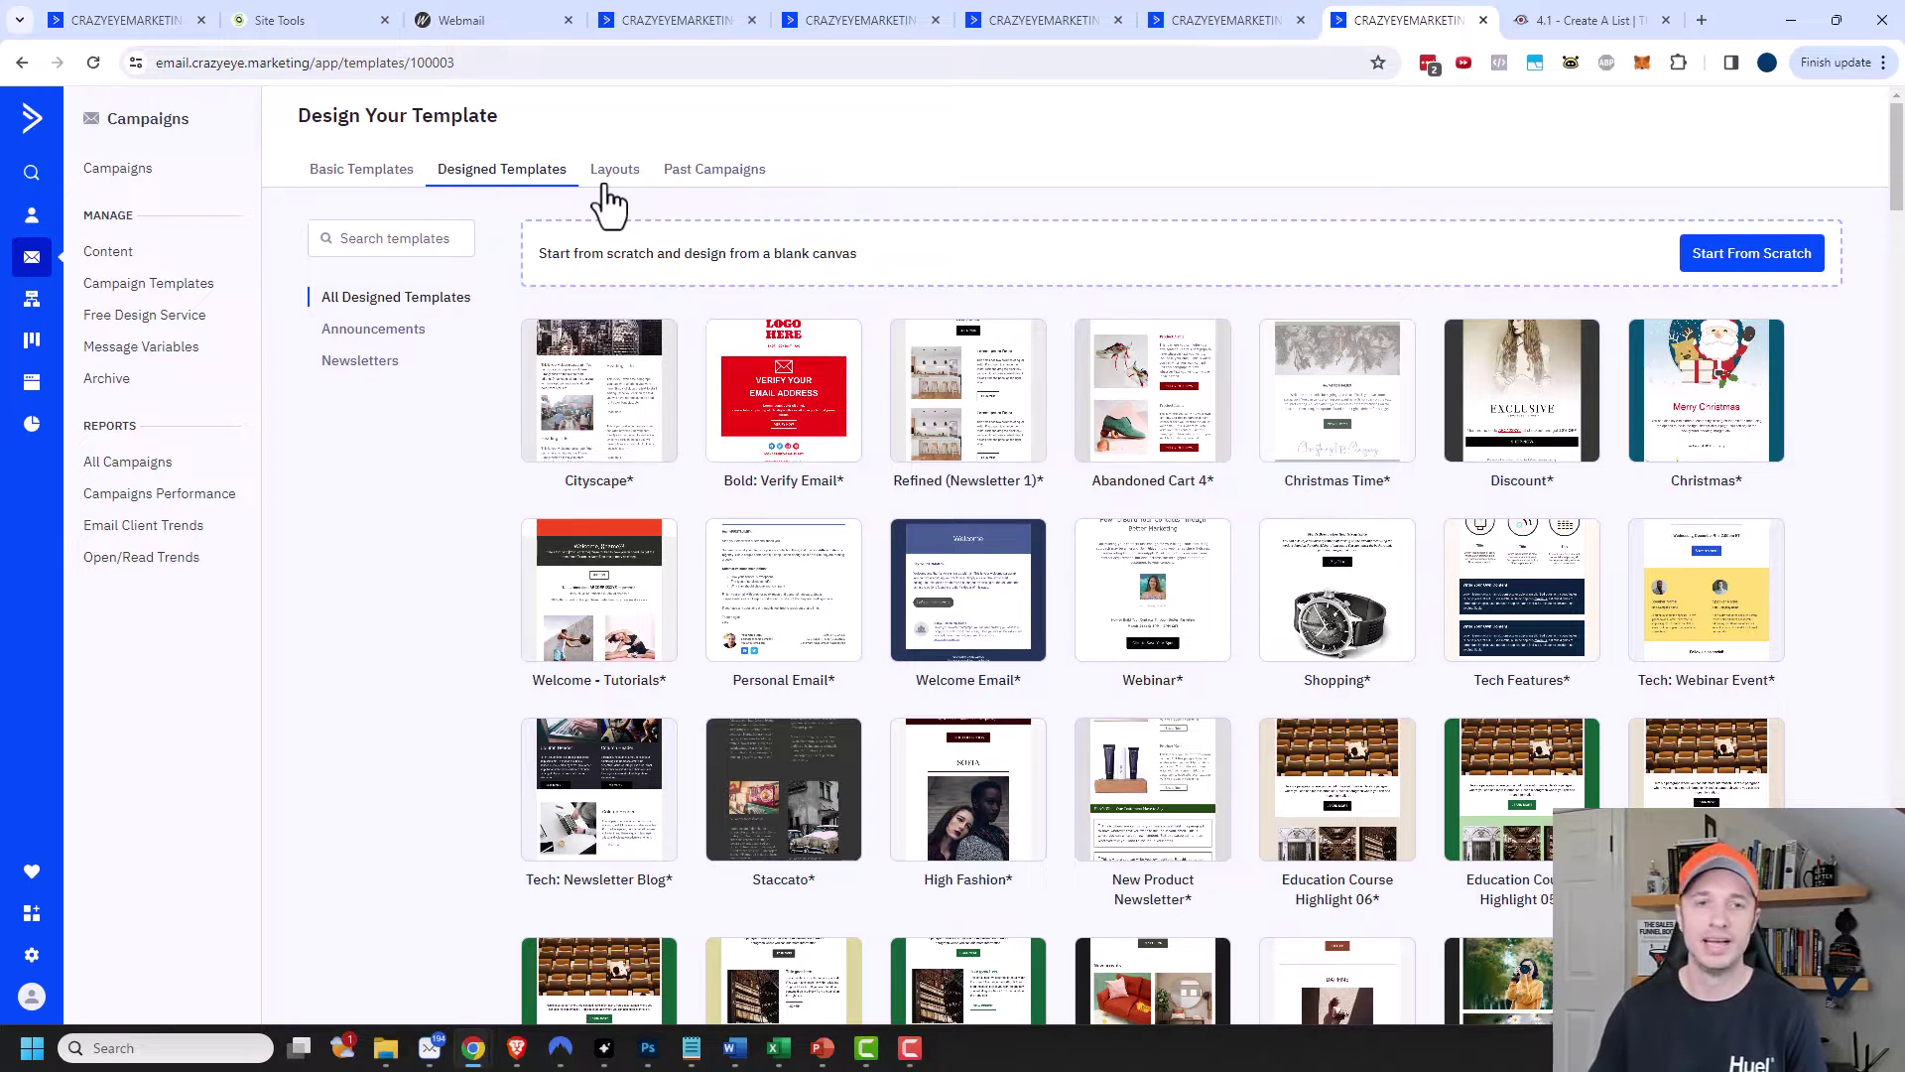
{"action": "scroll", "coordinate": [1330, 417], "scroll_direction": "down", "scroll_amount": 10}
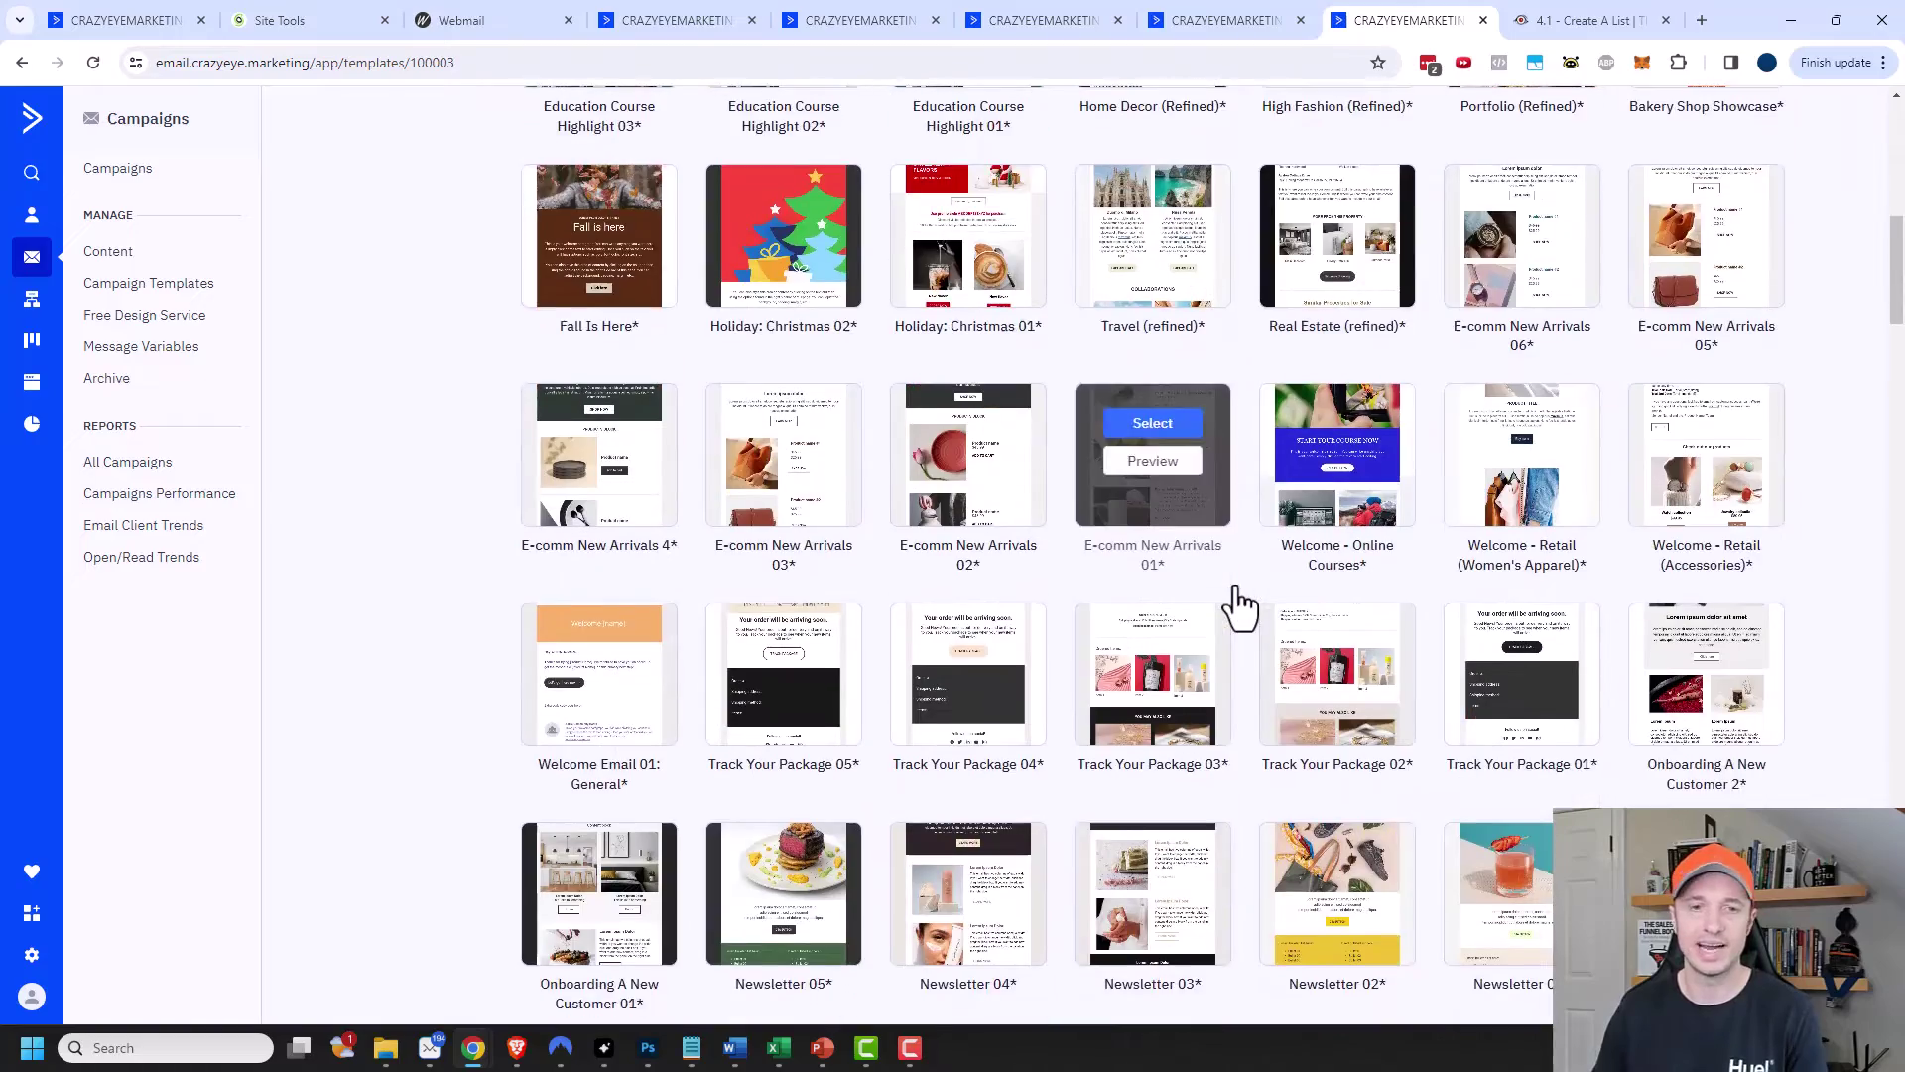
{"action": "scroll", "coordinate": [1240, 603], "scroll_direction": "down", "scroll_amount": 6}
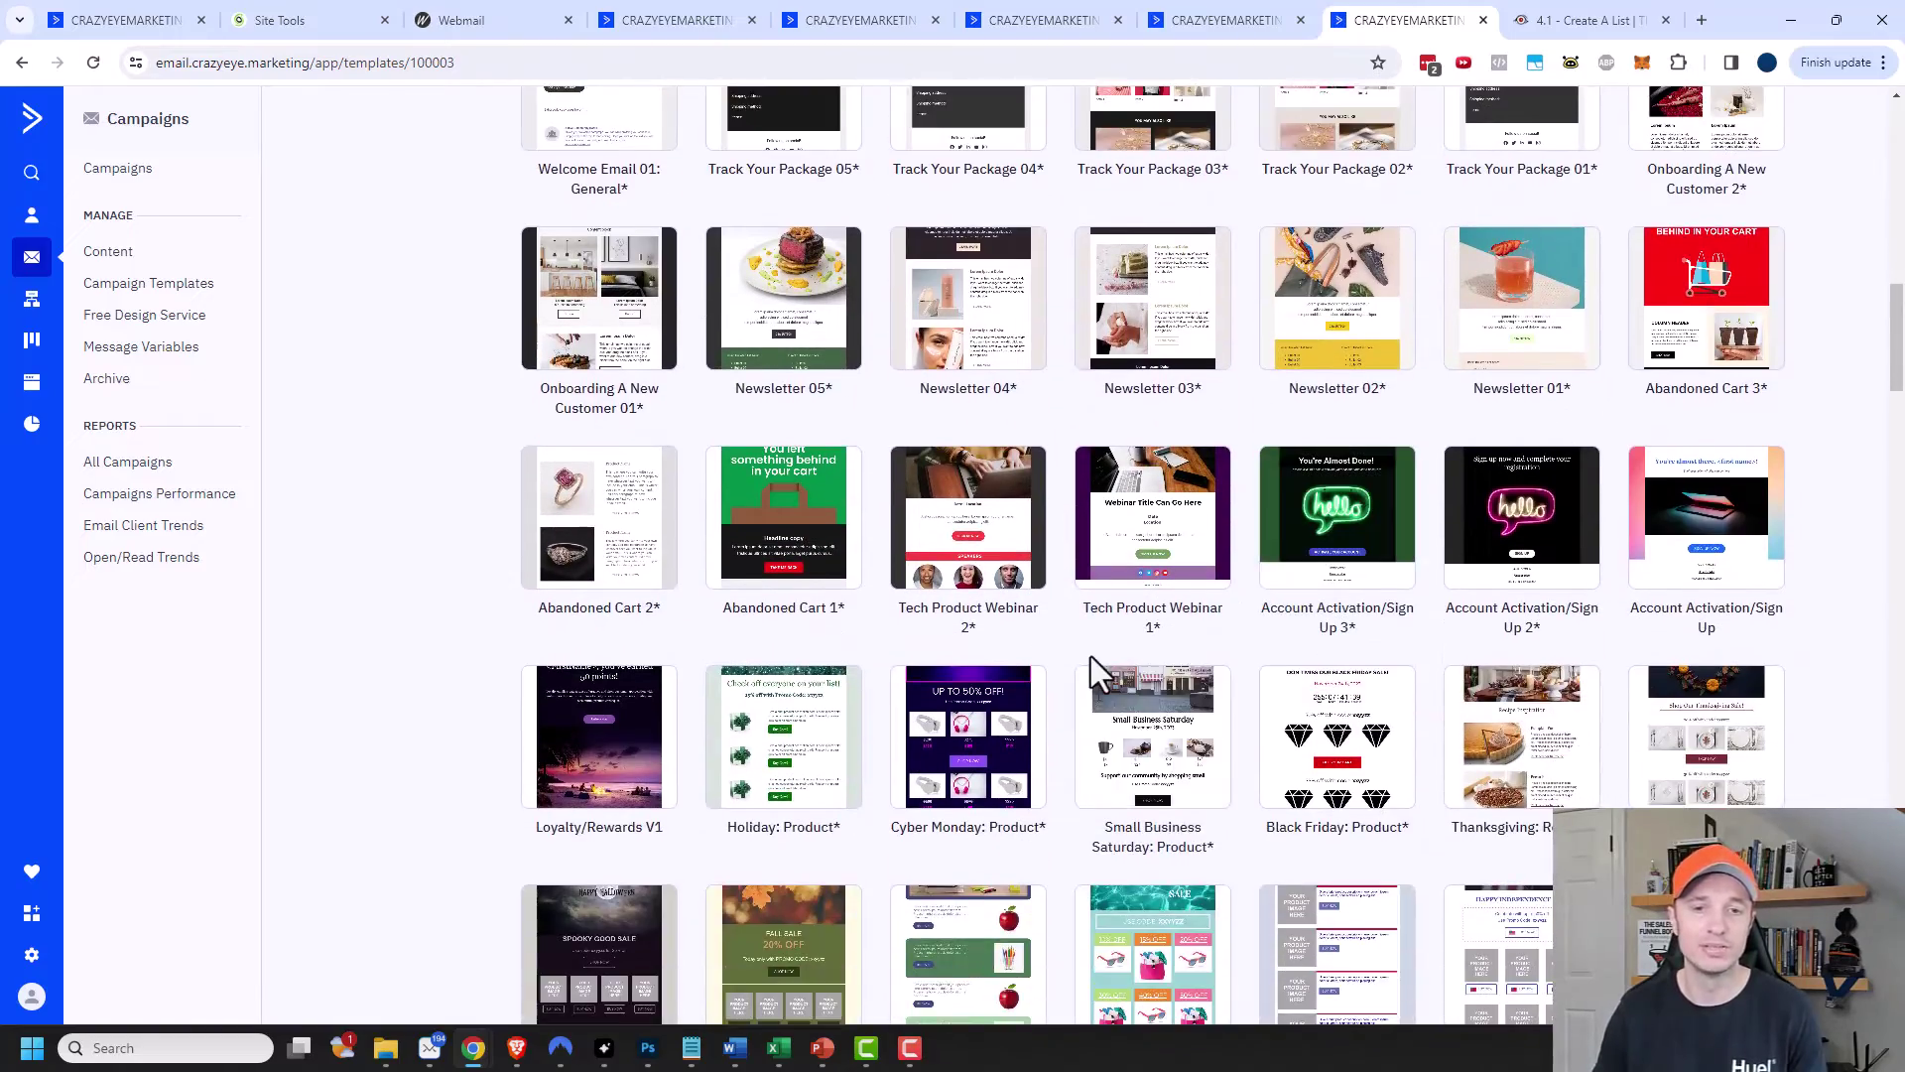
{"action": "scroll", "coordinate": [1091, 657], "scroll_direction": "down", "scroll_amount": 8}
{"action": "scroll", "coordinate": [1199, 659], "scroll_direction": "up", "scroll_amount": 7}
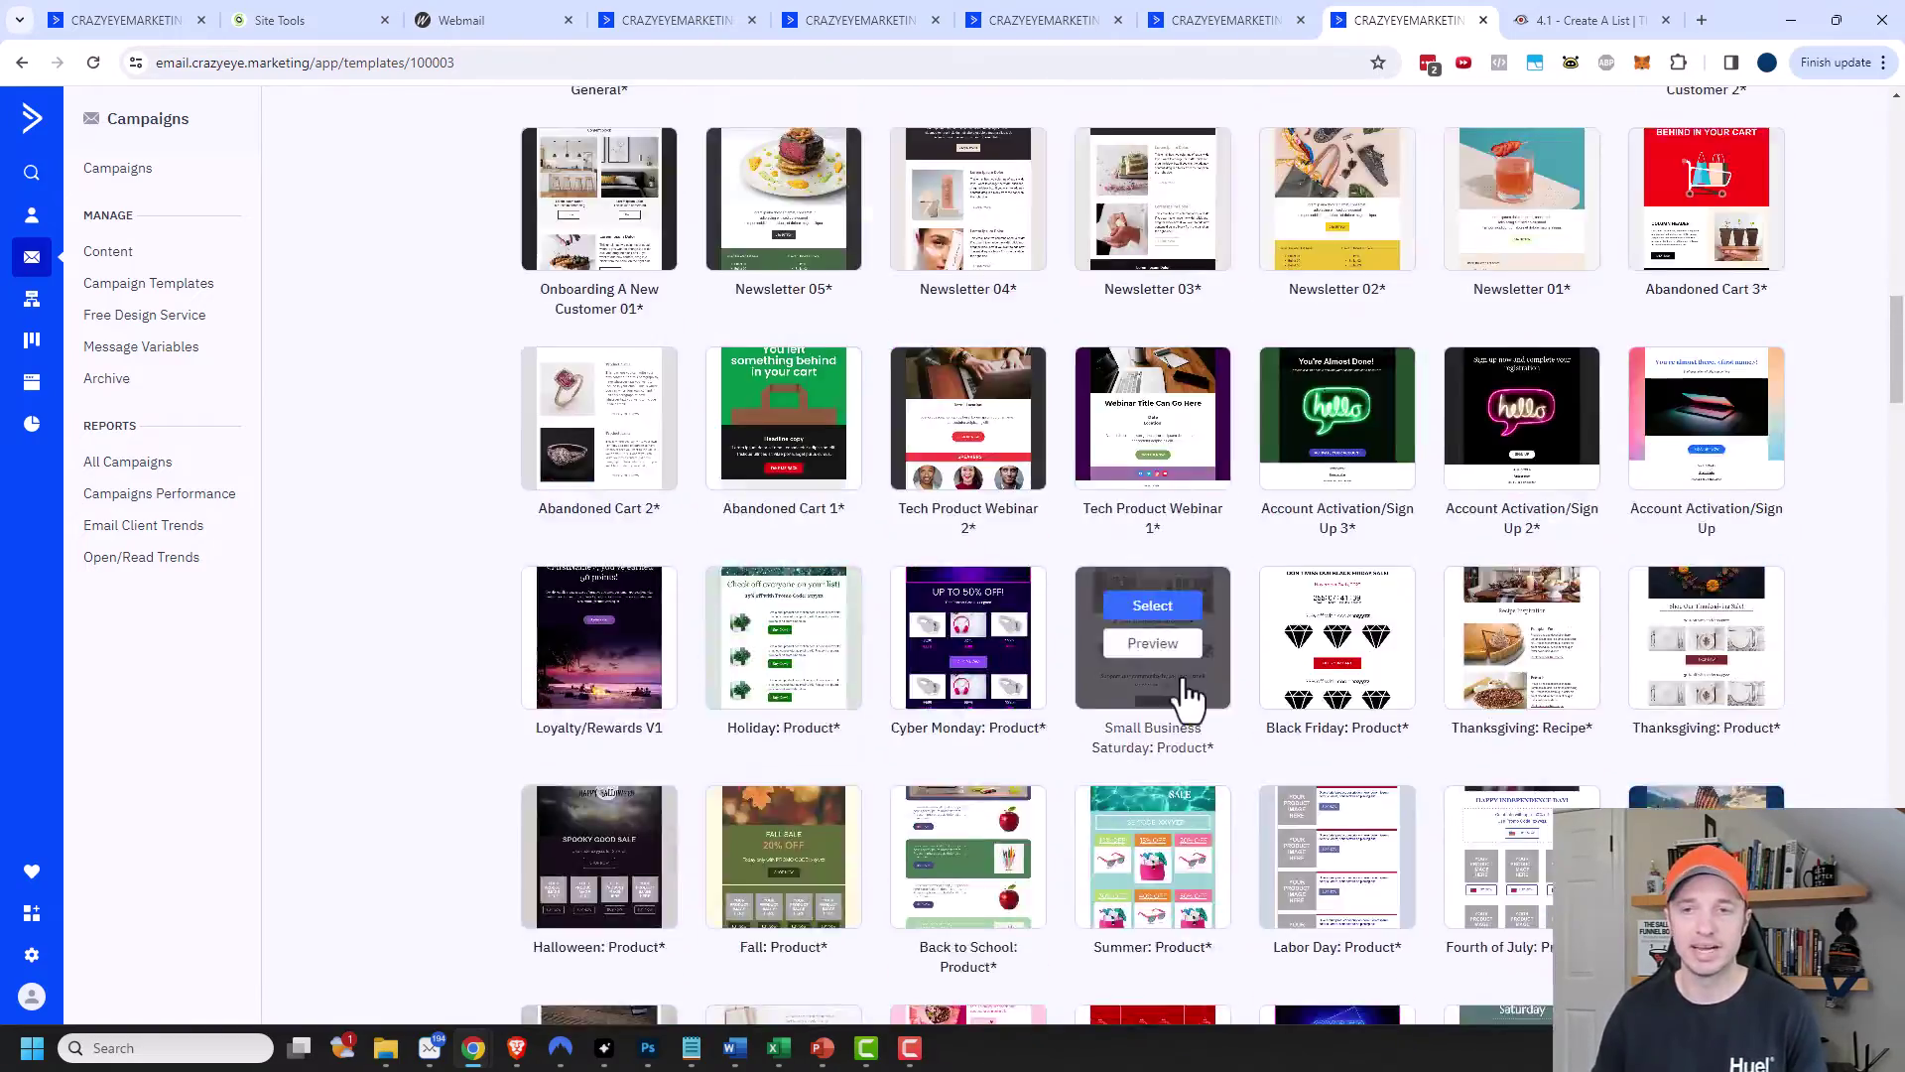
{"action": "scroll", "coordinate": [1191, 694], "scroll_direction": "up", "scroll_amount": 20}
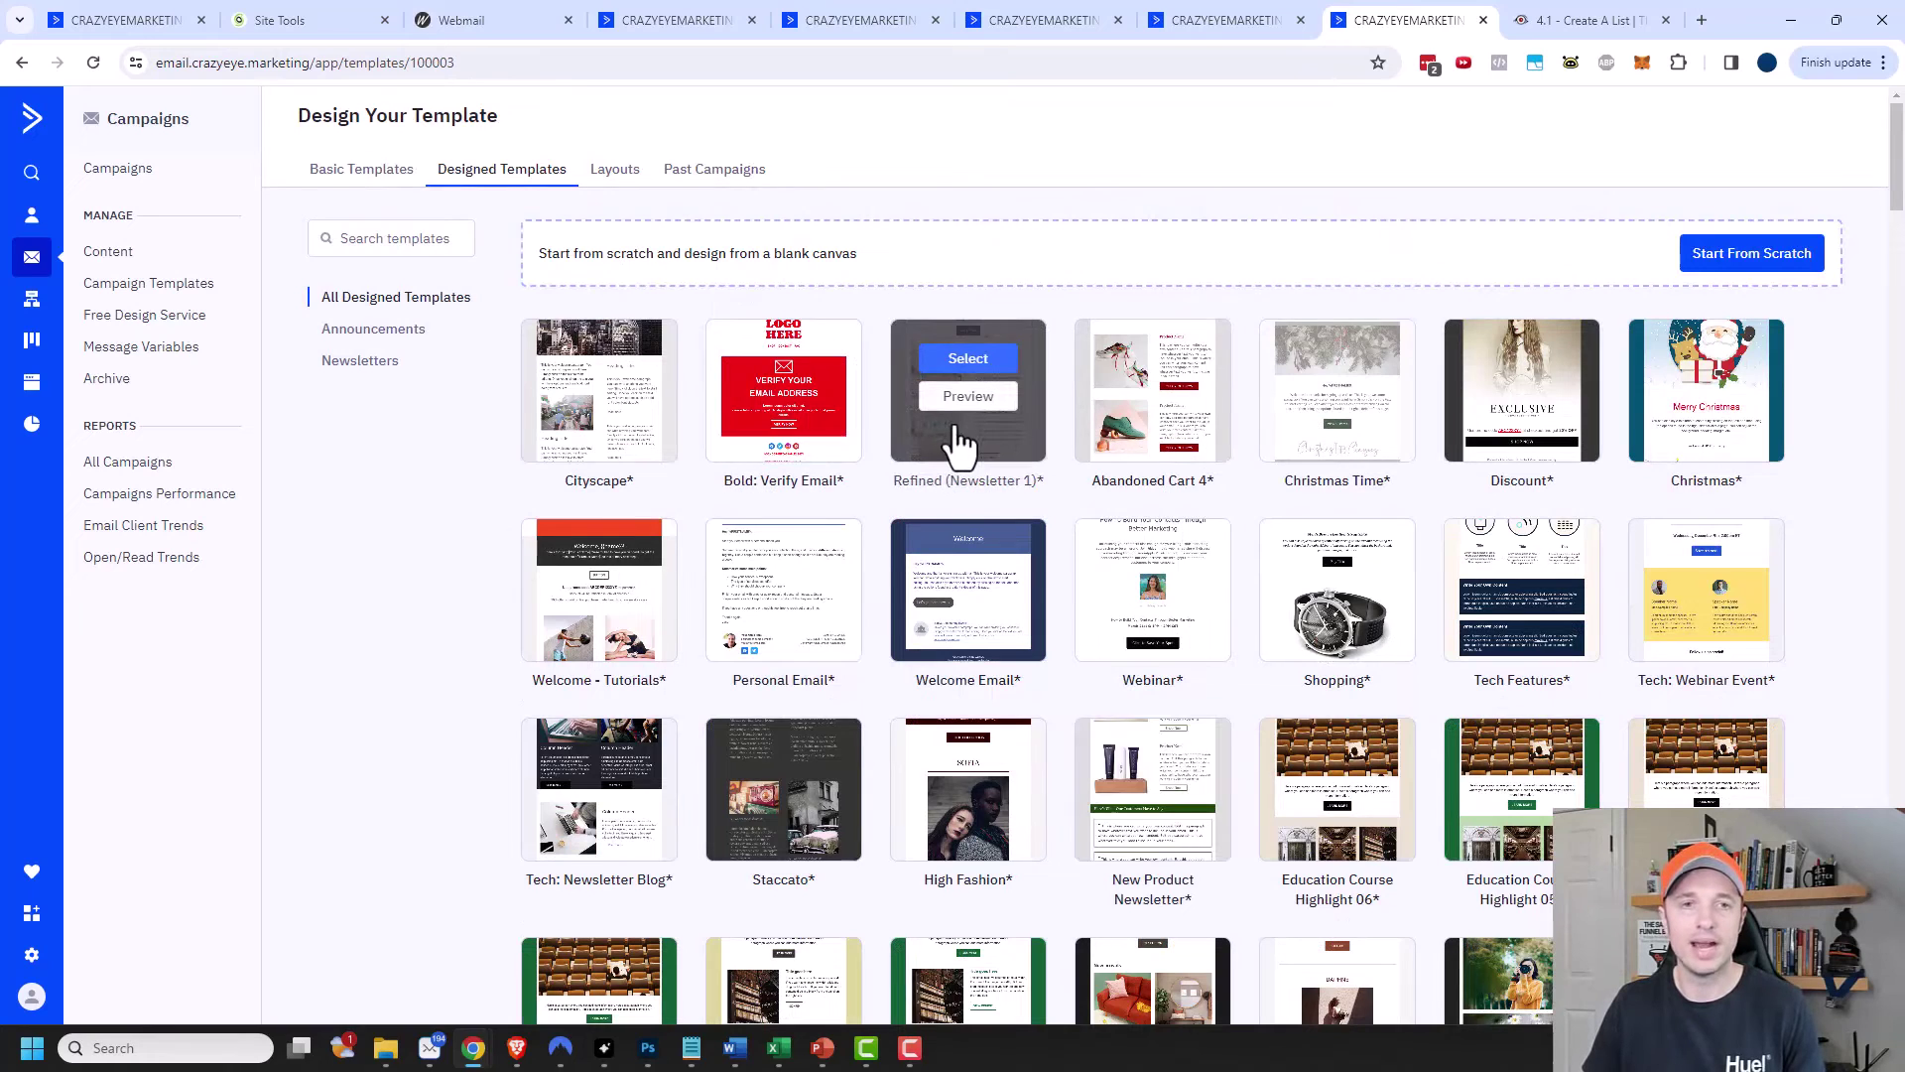
Check the layout and past campaign options, and start the template design from scratch.
{"action": "left_click", "coordinate": [615, 171]}
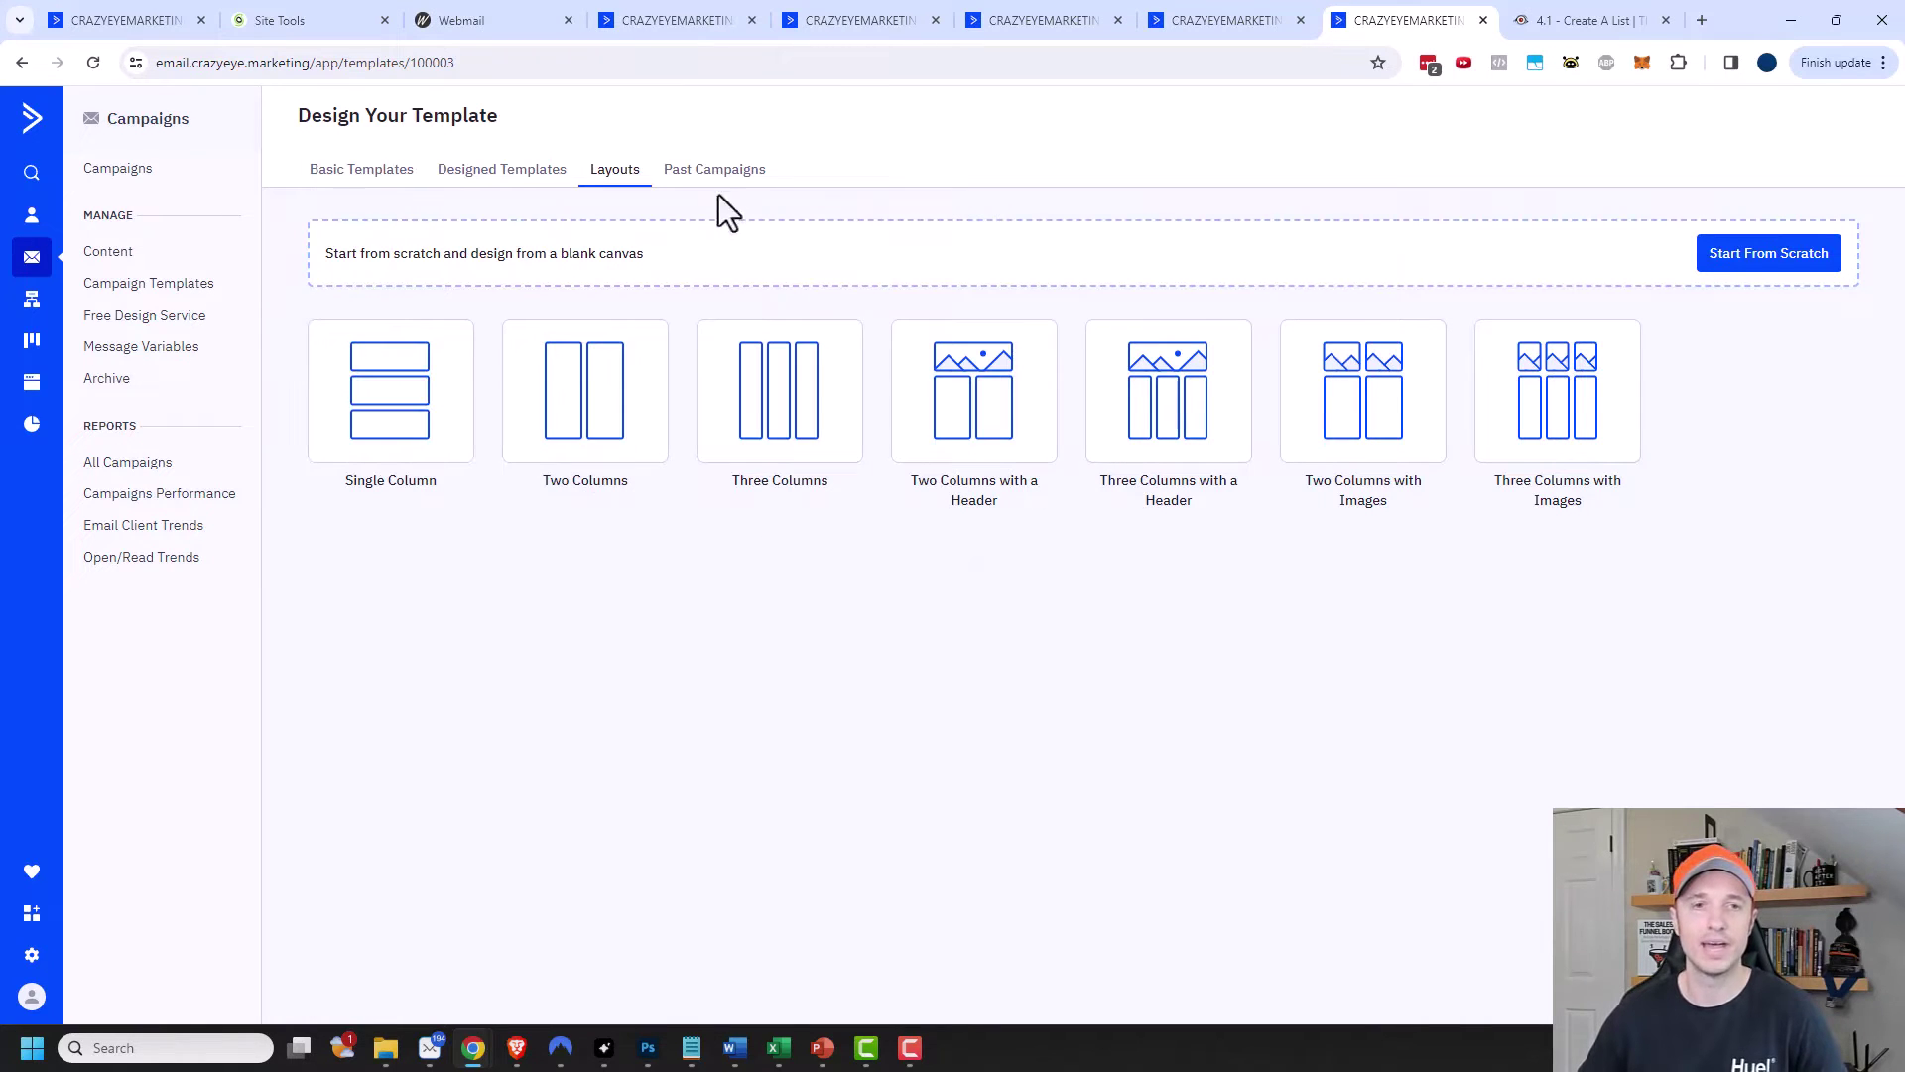
{"action": "left_click", "coordinate": [733, 171]}
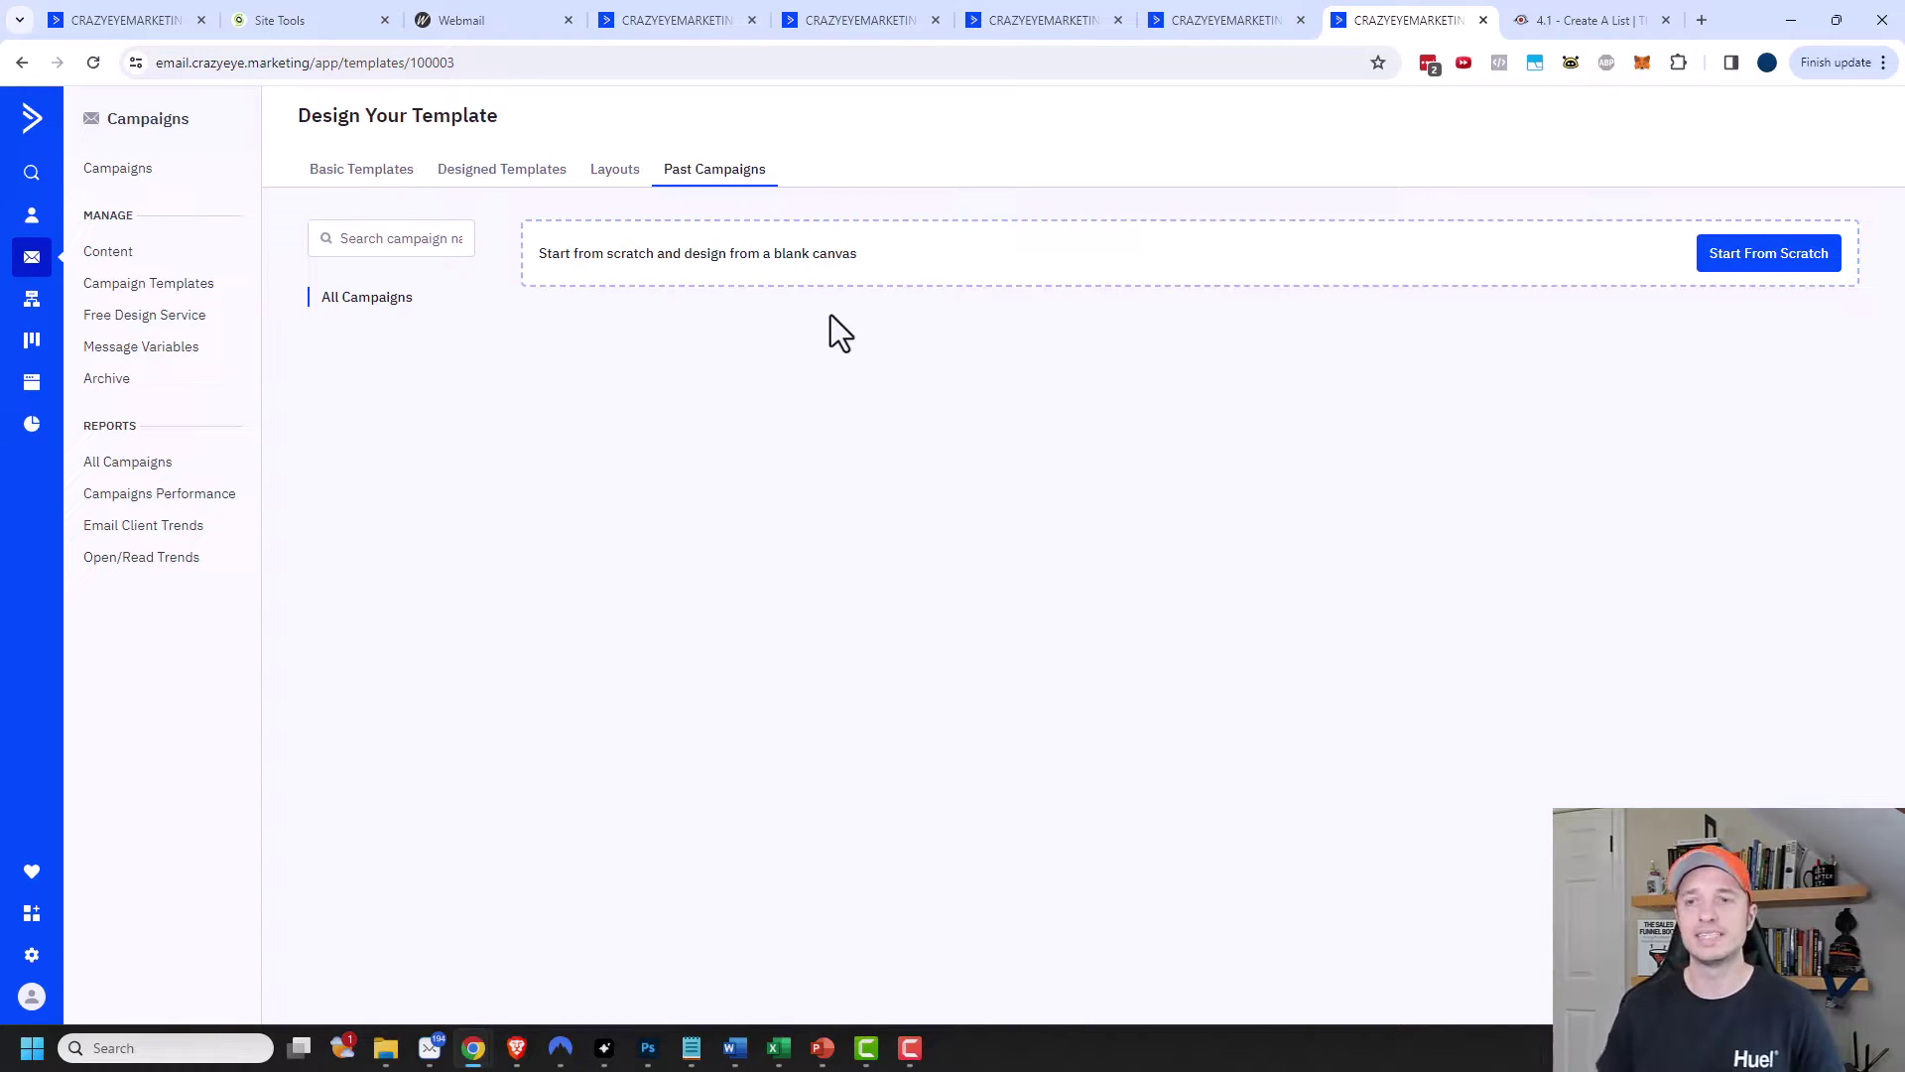
{"action": "left_click", "coordinate": [1754, 255]}
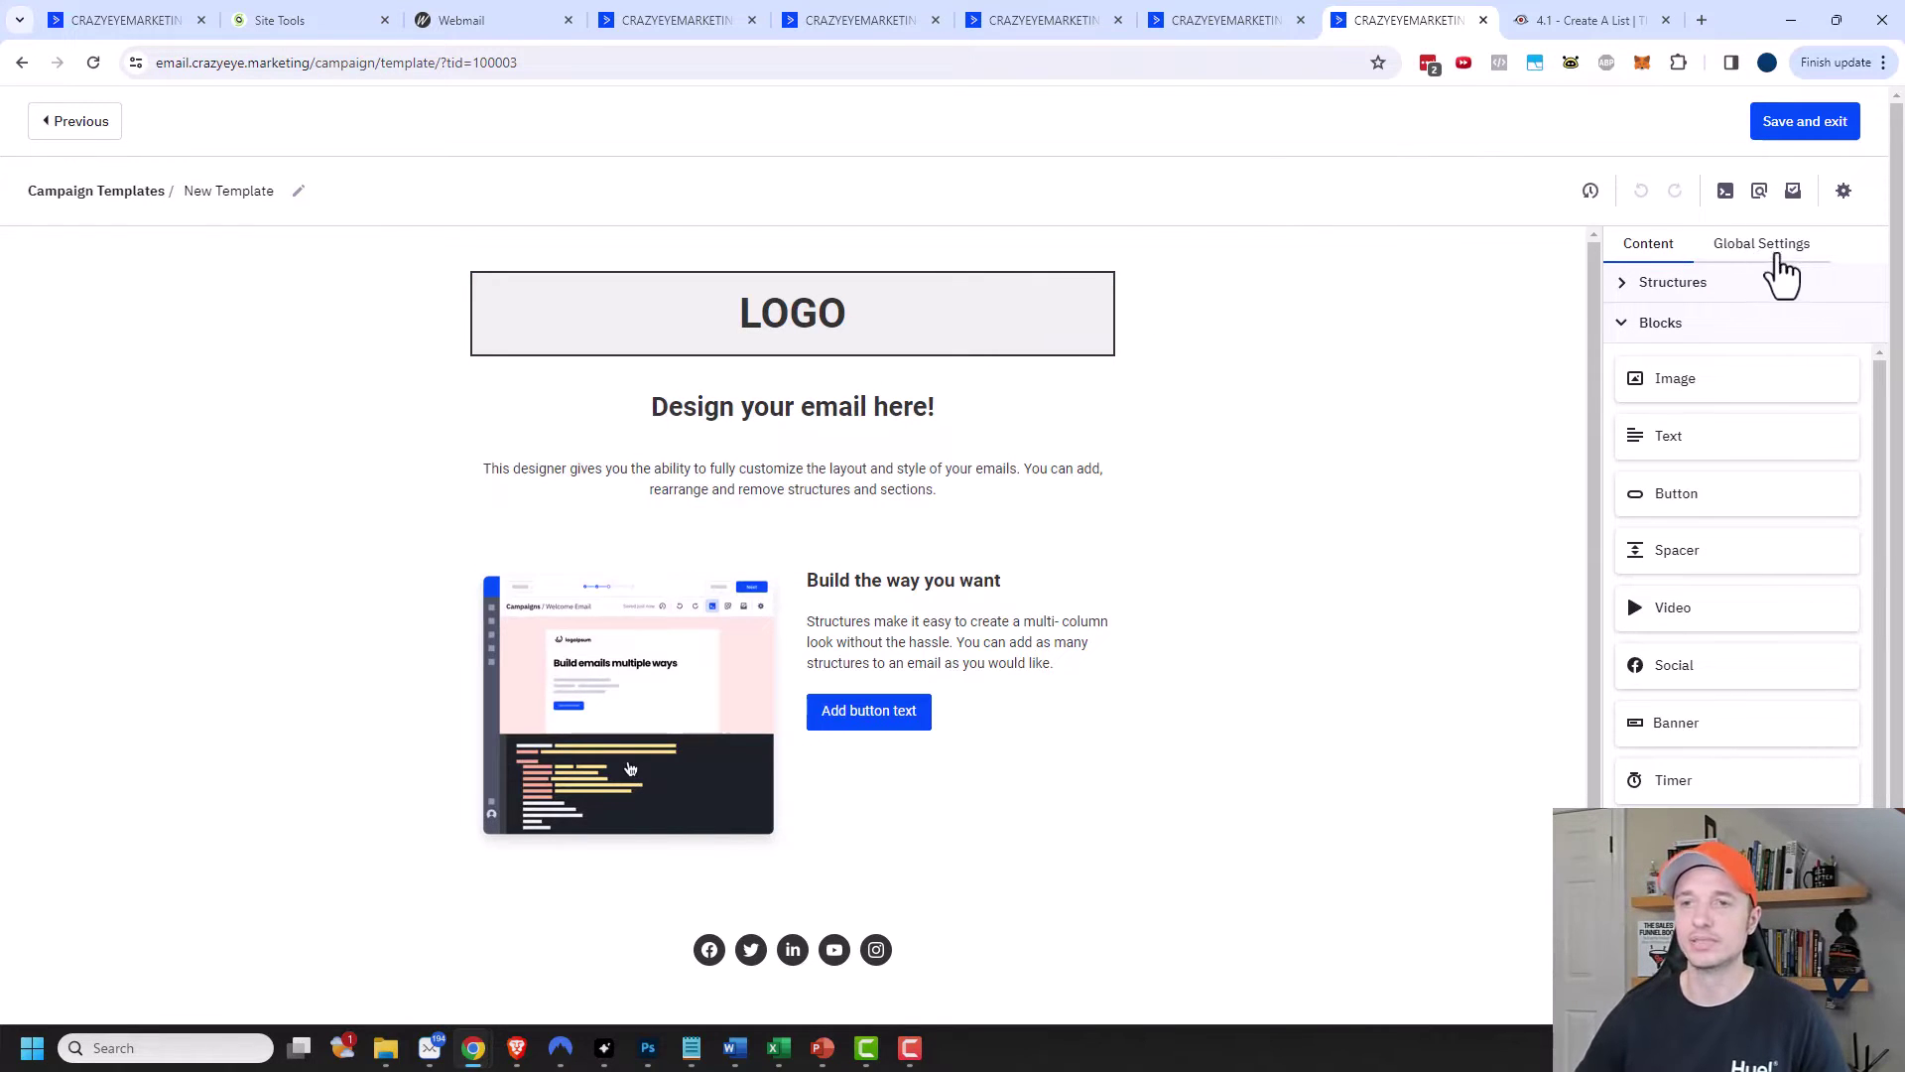
Set the template's global font to Open Sans and review the remaining general settings.
{"action": "left_click", "coordinate": [1781, 248]}
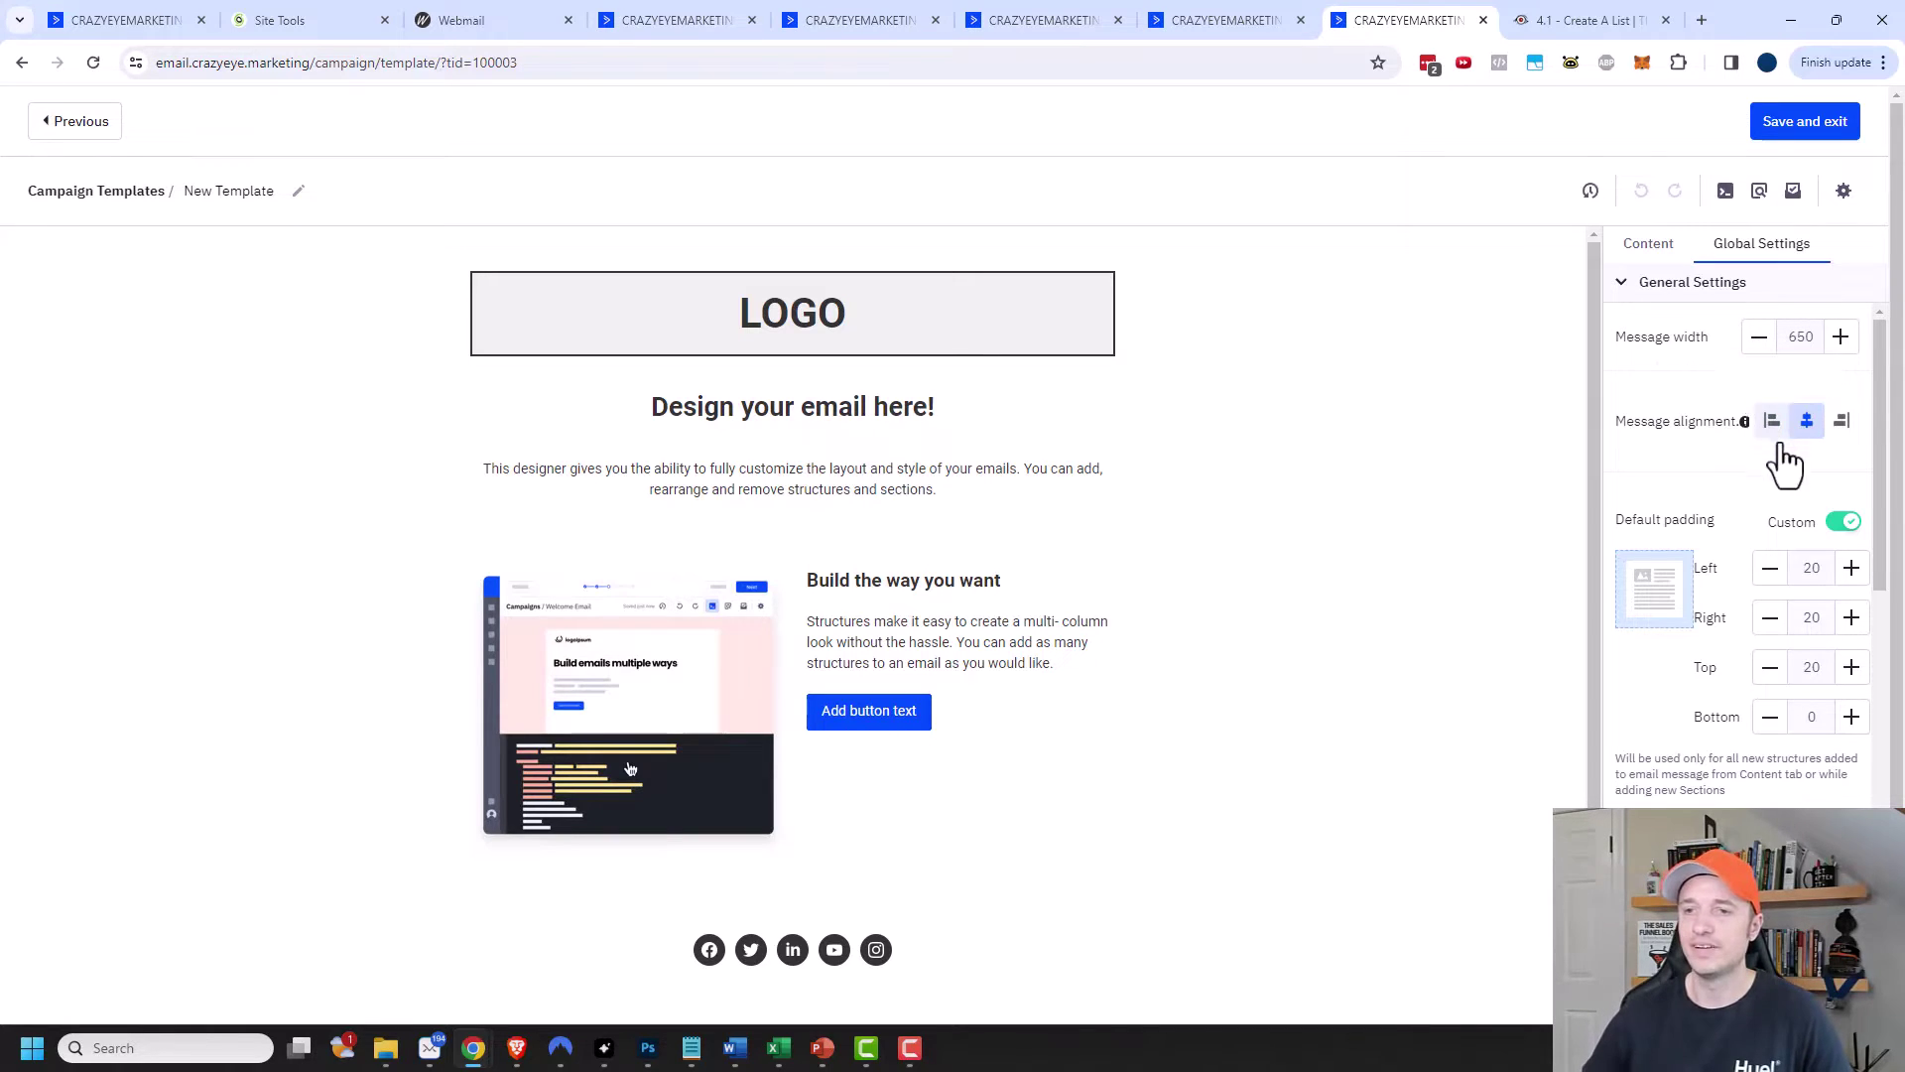
{"action": "scroll", "coordinate": [1737, 496], "scroll_direction": "down", "scroll_amount": 1}
{"action": "scroll", "coordinate": [1741, 466], "scroll_direction": "down", "scroll_amount": 2}
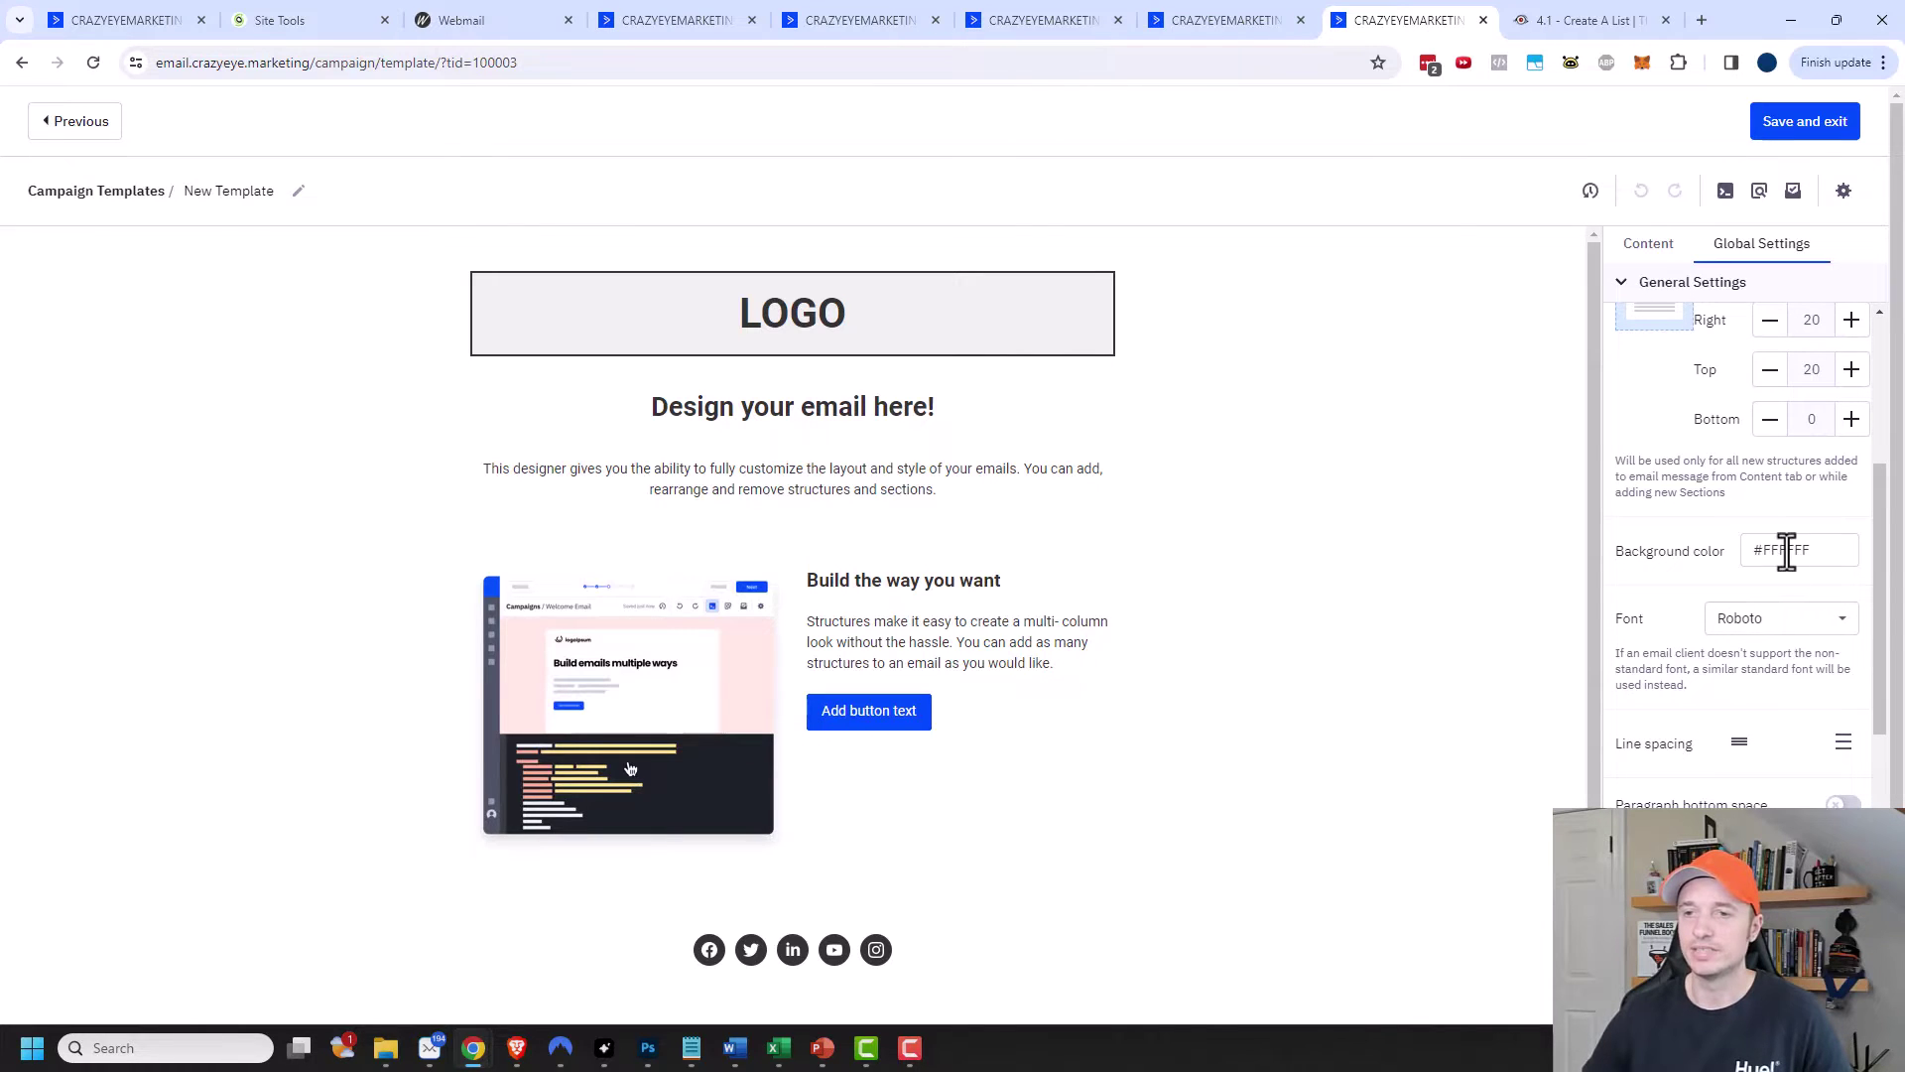
{"action": "scroll", "coordinate": [1789, 546], "scroll_direction": "down", "scroll_amount": 1}
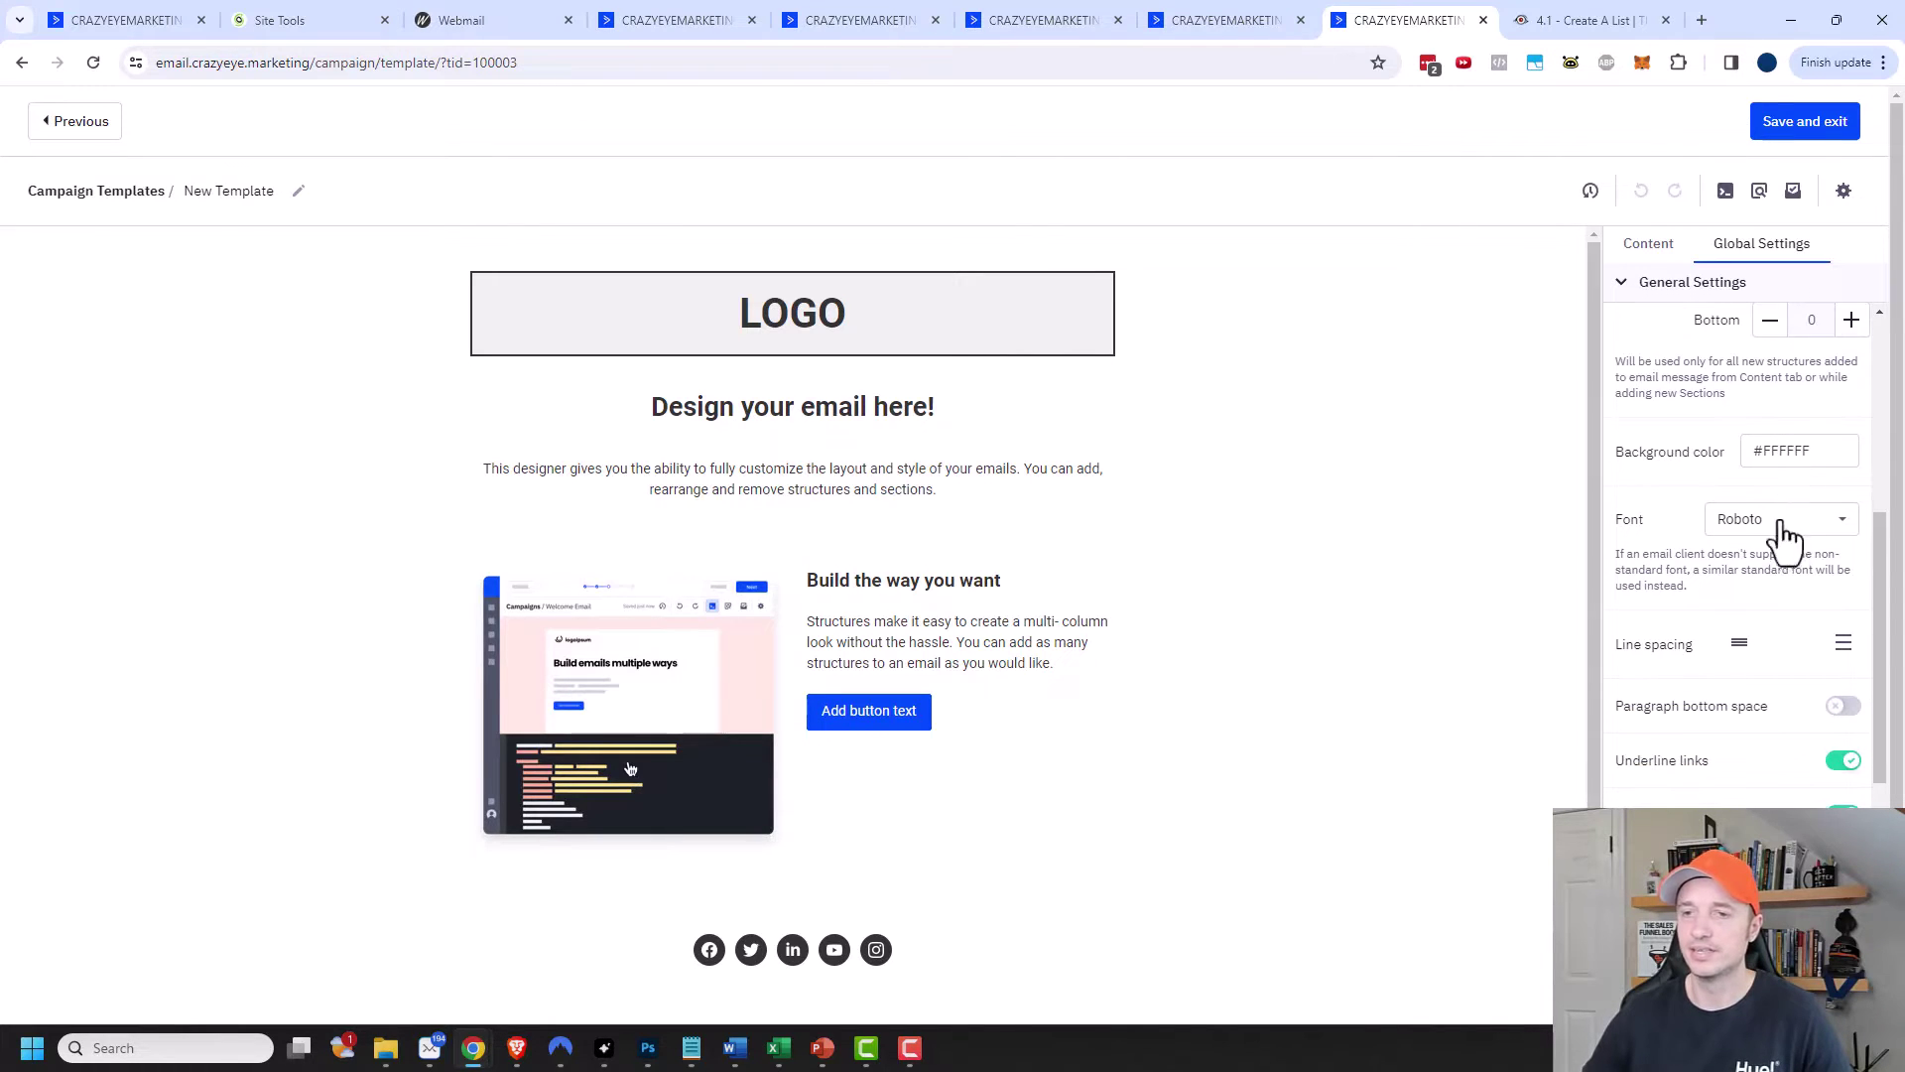
{"action": "left_click", "coordinate": [1783, 519]}
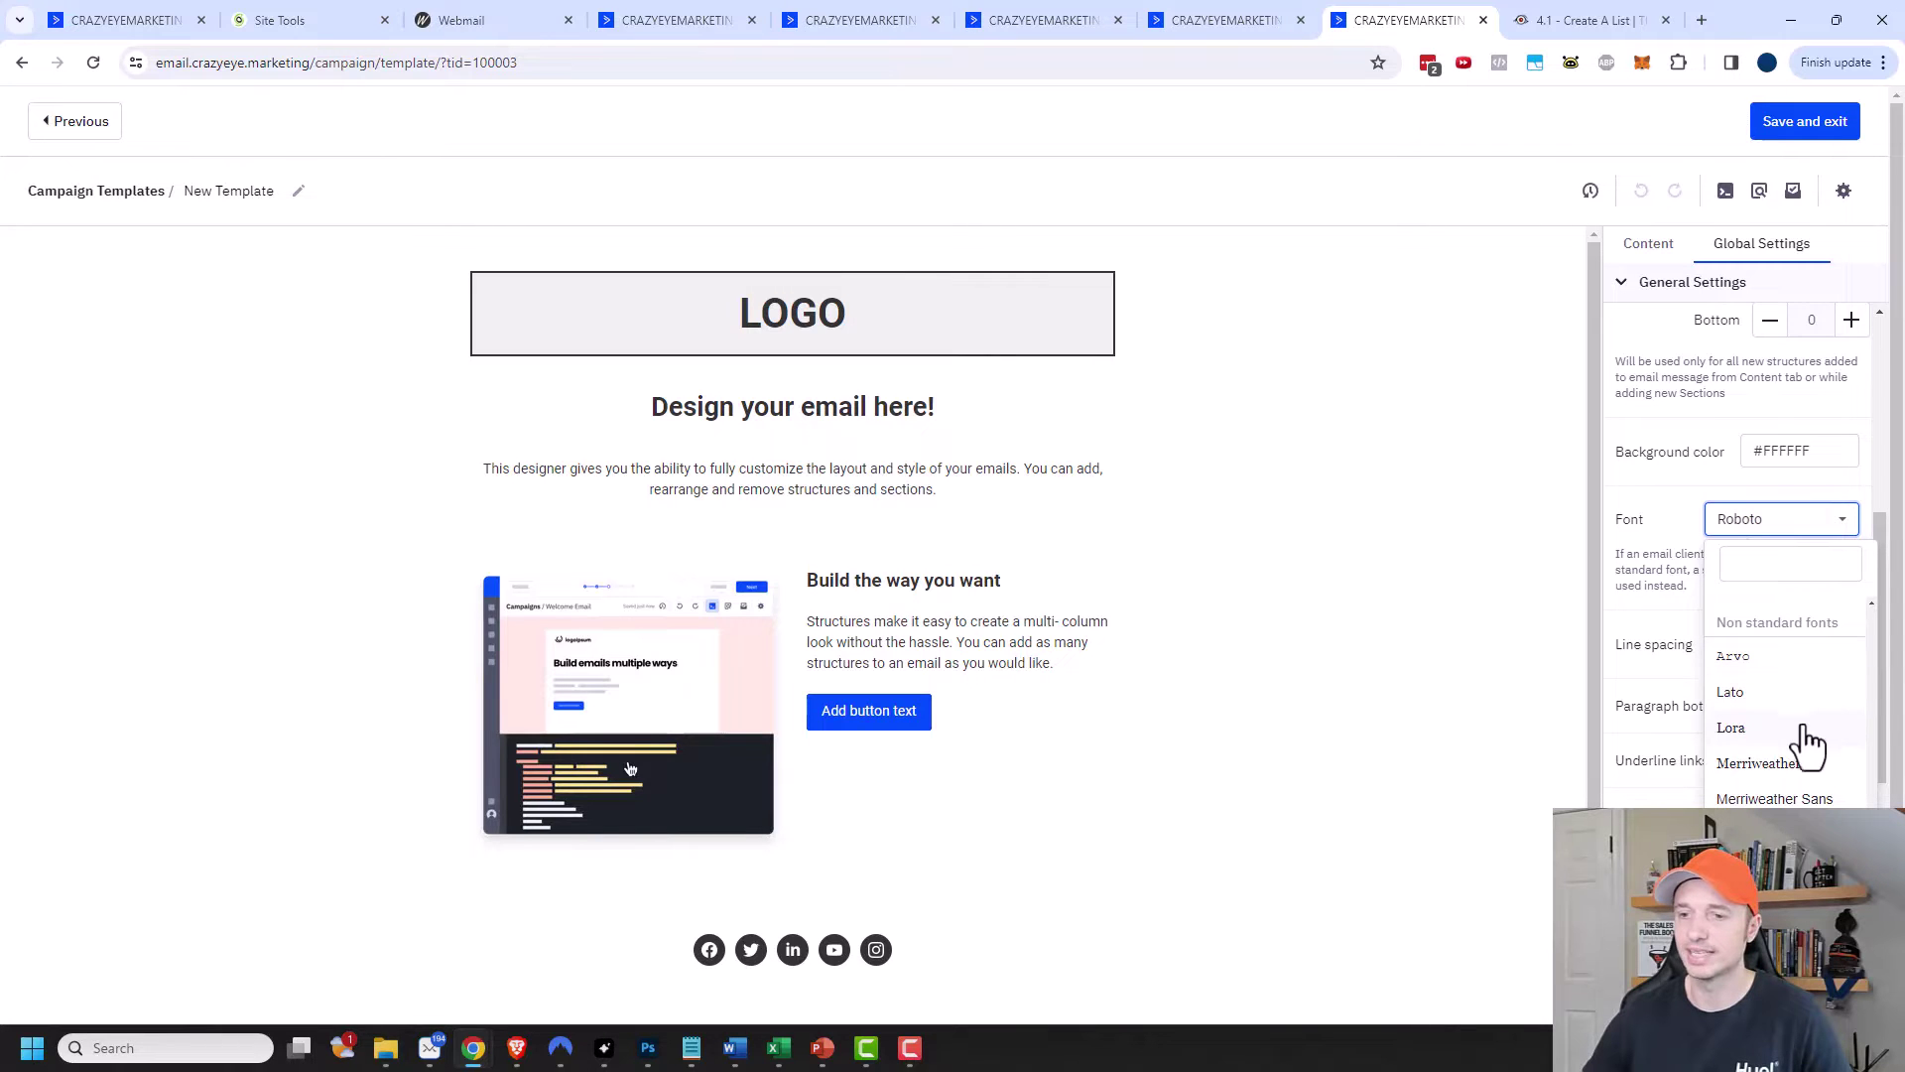
{"action": "left_click", "coordinate": [1732, 888]}
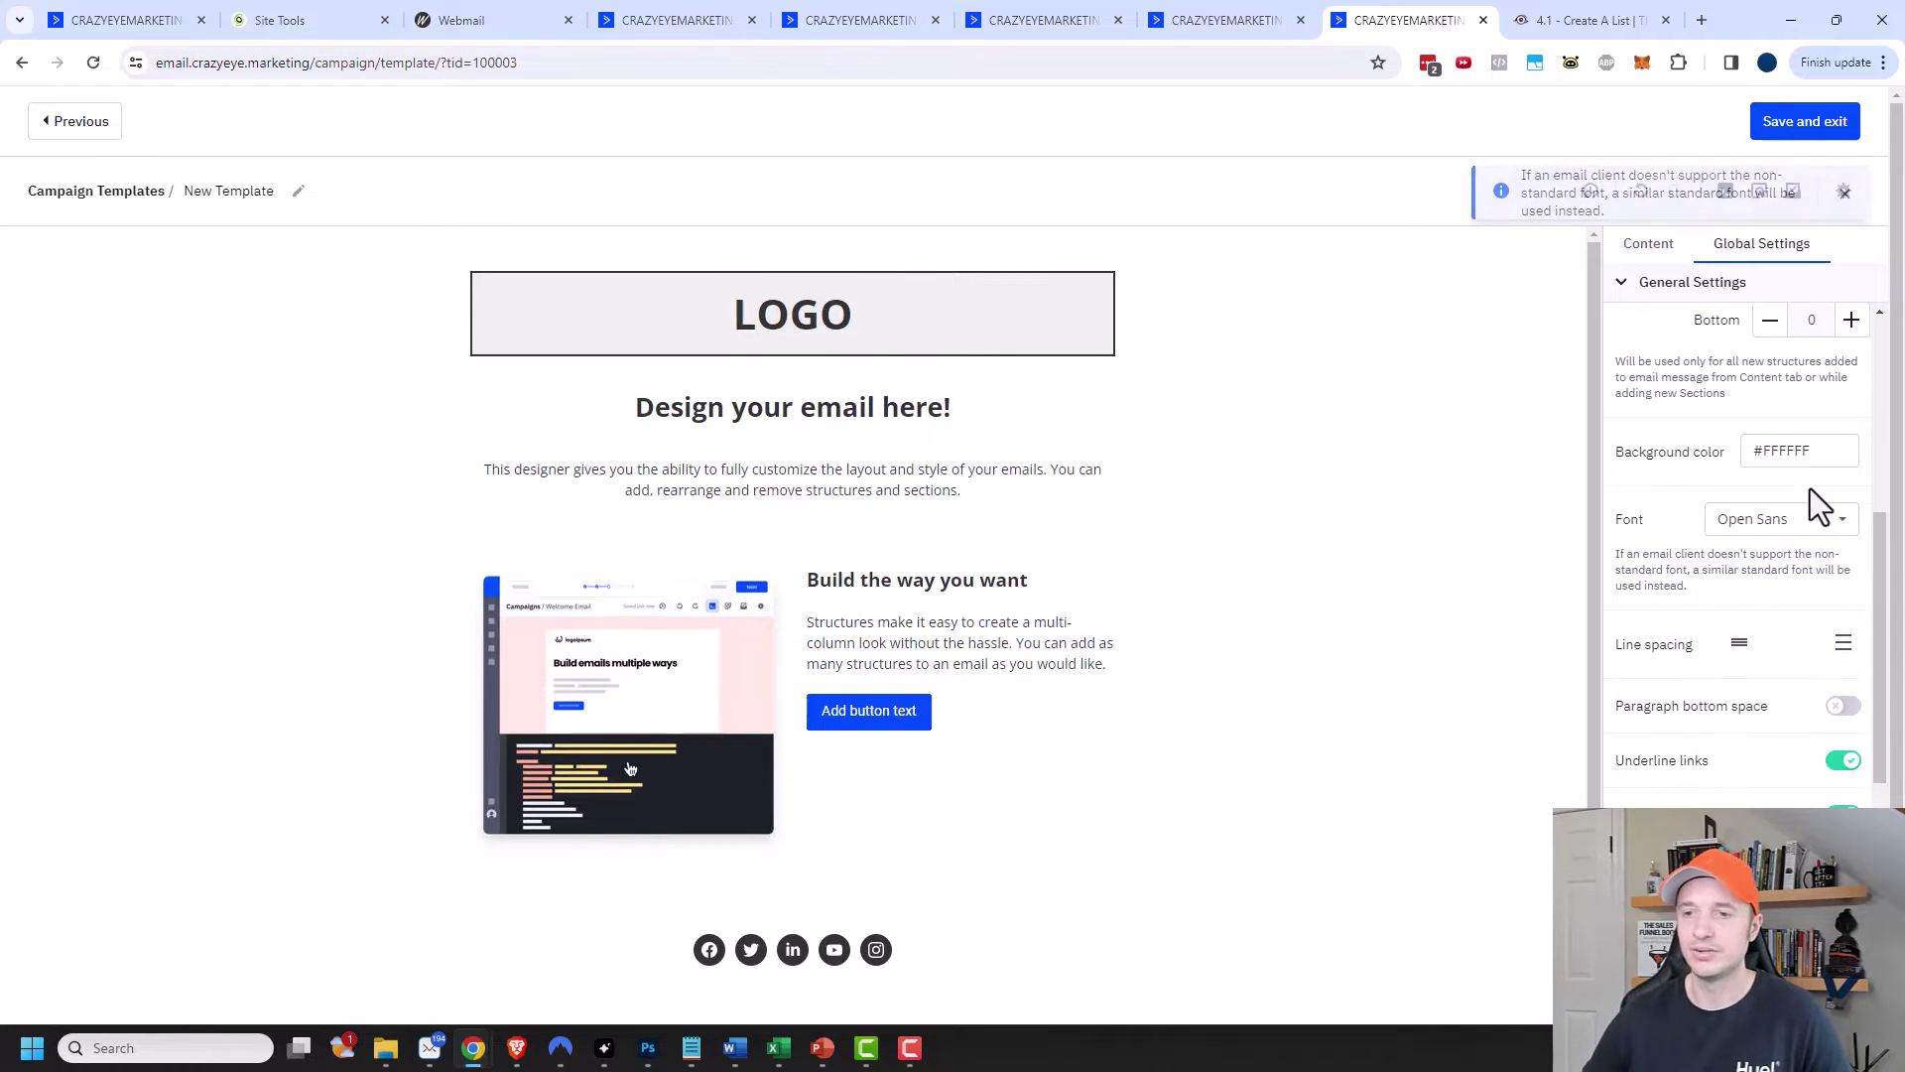
{"action": "scroll", "coordinate": [1816, 556], "scroll_direction": "down", "scroll_amount": 1}
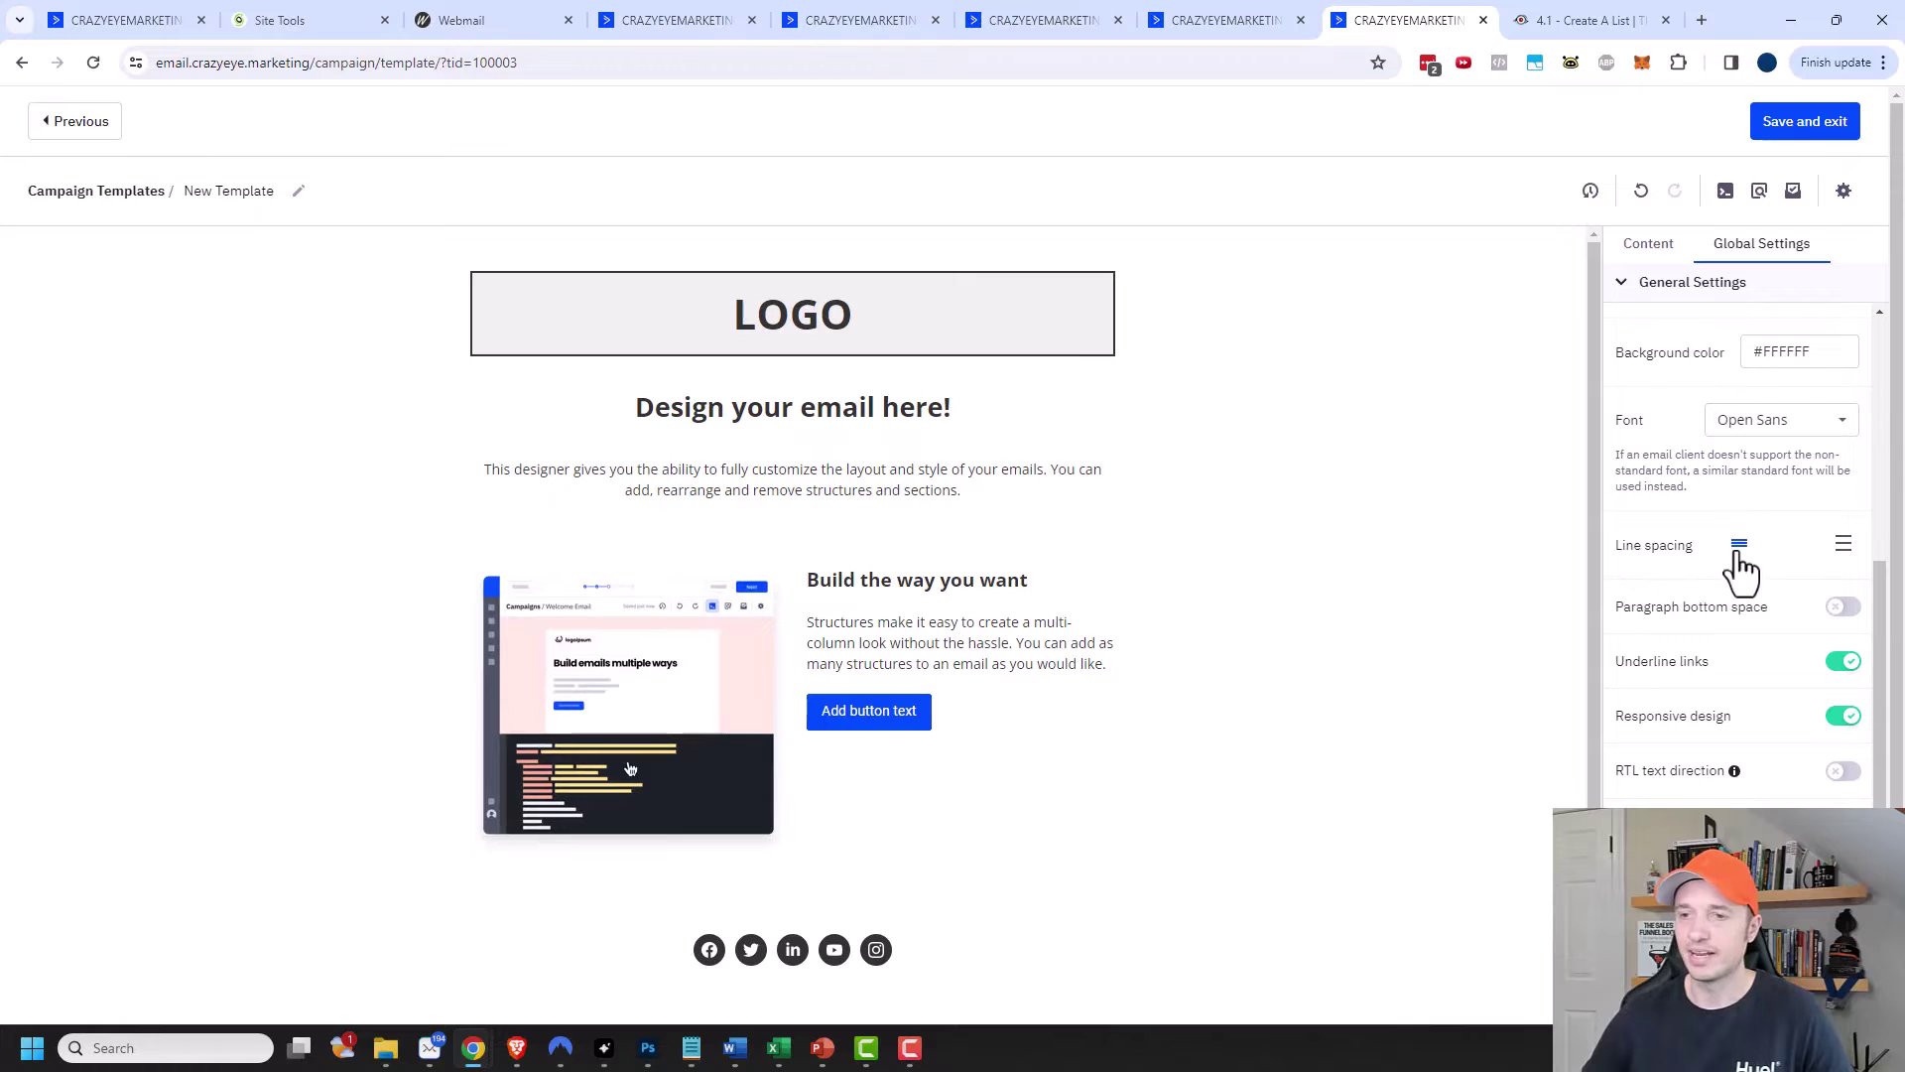
{"action": "scroll", "coordinate": [1741, 595], "scroll_direction": "down", "scroll_amount": 1}
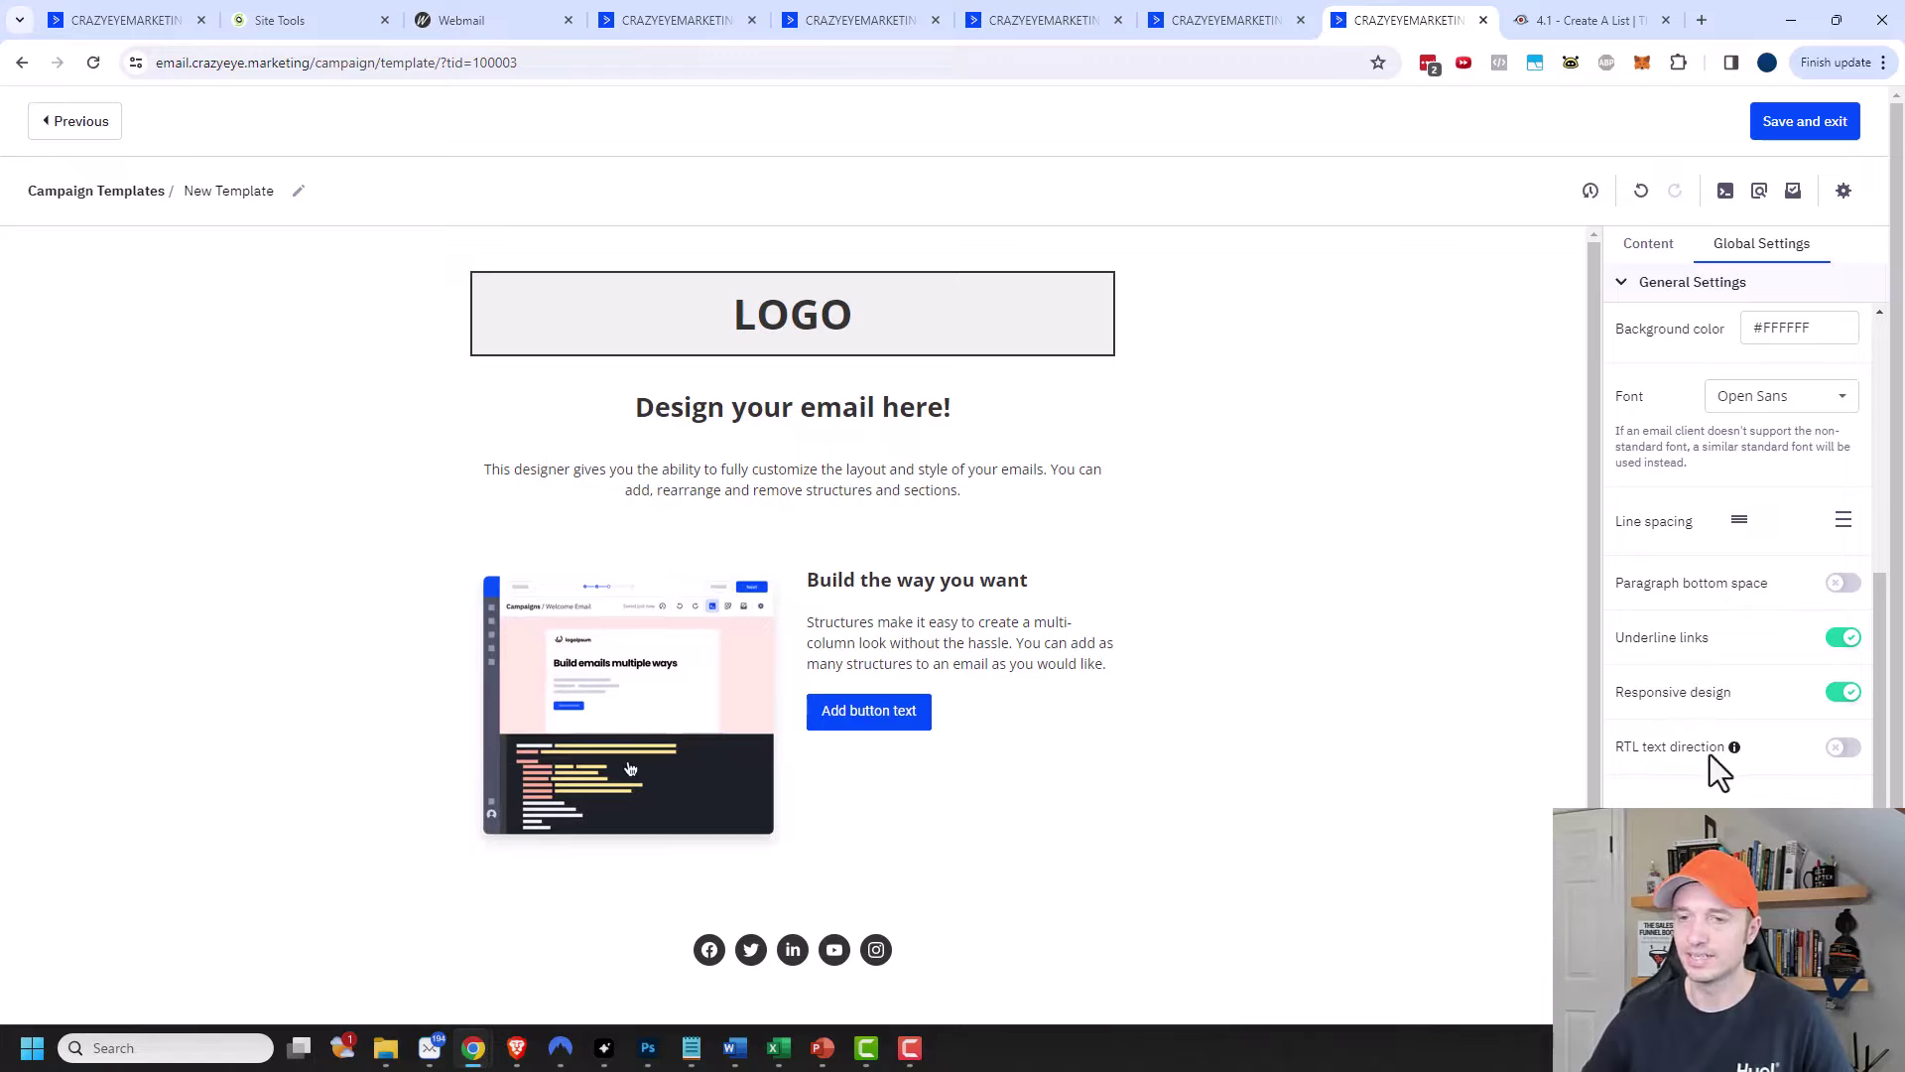
{"action": "mouse_move", "coordinate": [1737, 747]}
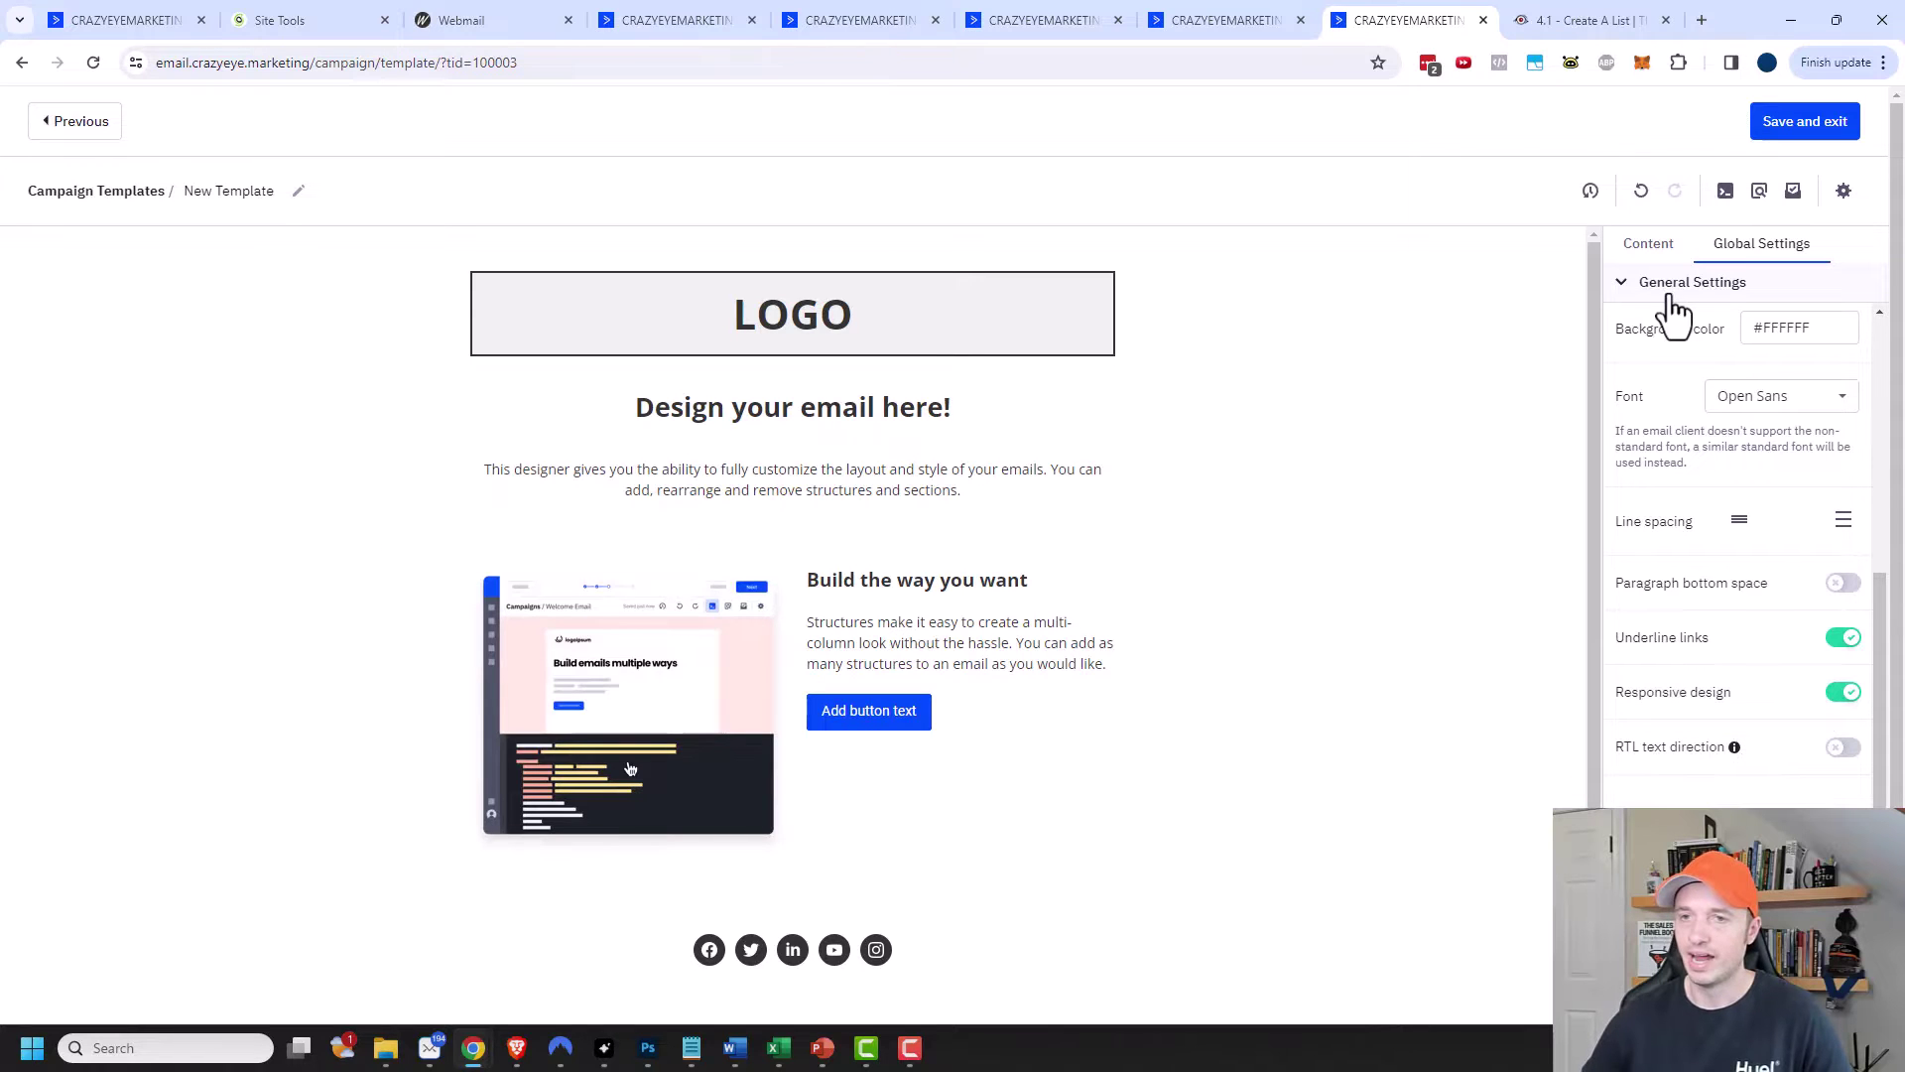
Set the Header section's font color to #191919 and its link color to #ff3c00 in the global settings.
{"action": "left_click", "coordinate": [1621, 282]}
{"action": "left_click", "coordinate": [1619, 323]}
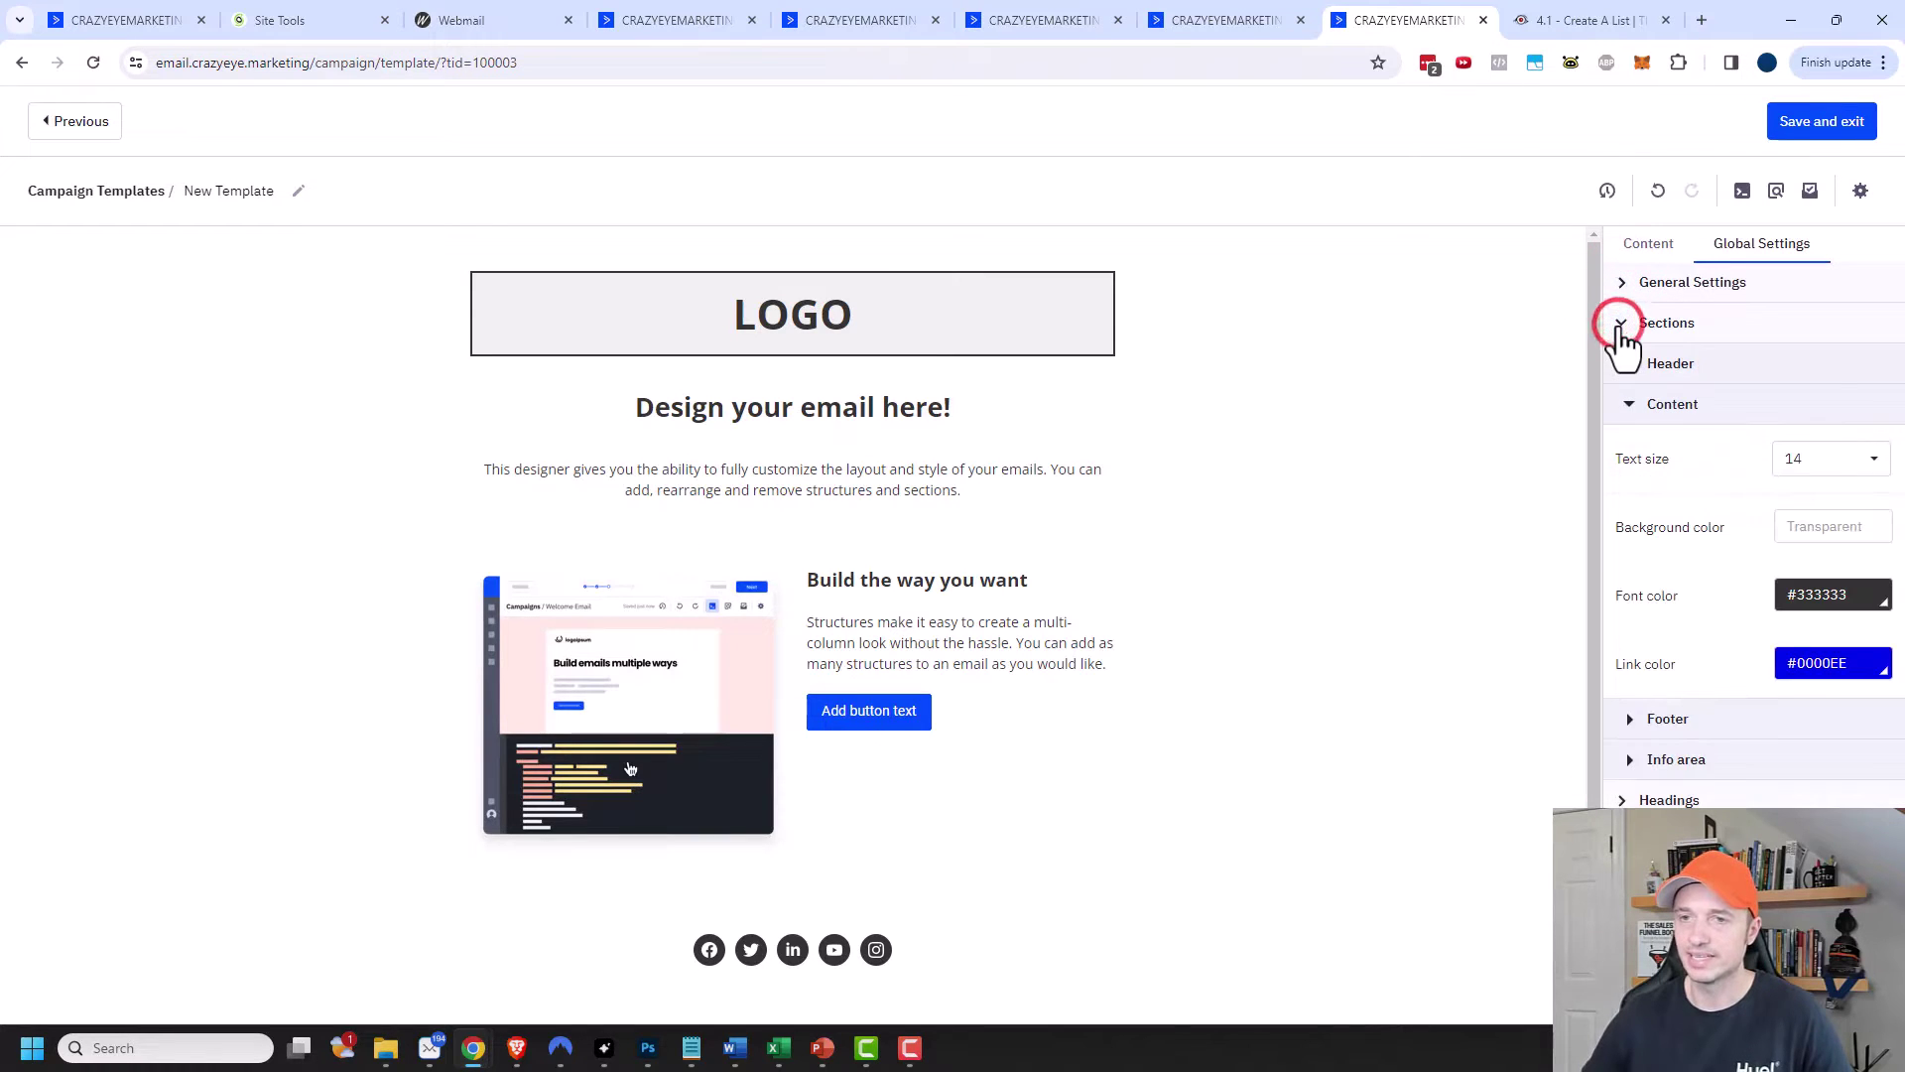
{"action": "left_click", "coordinate": [1680, 363]}
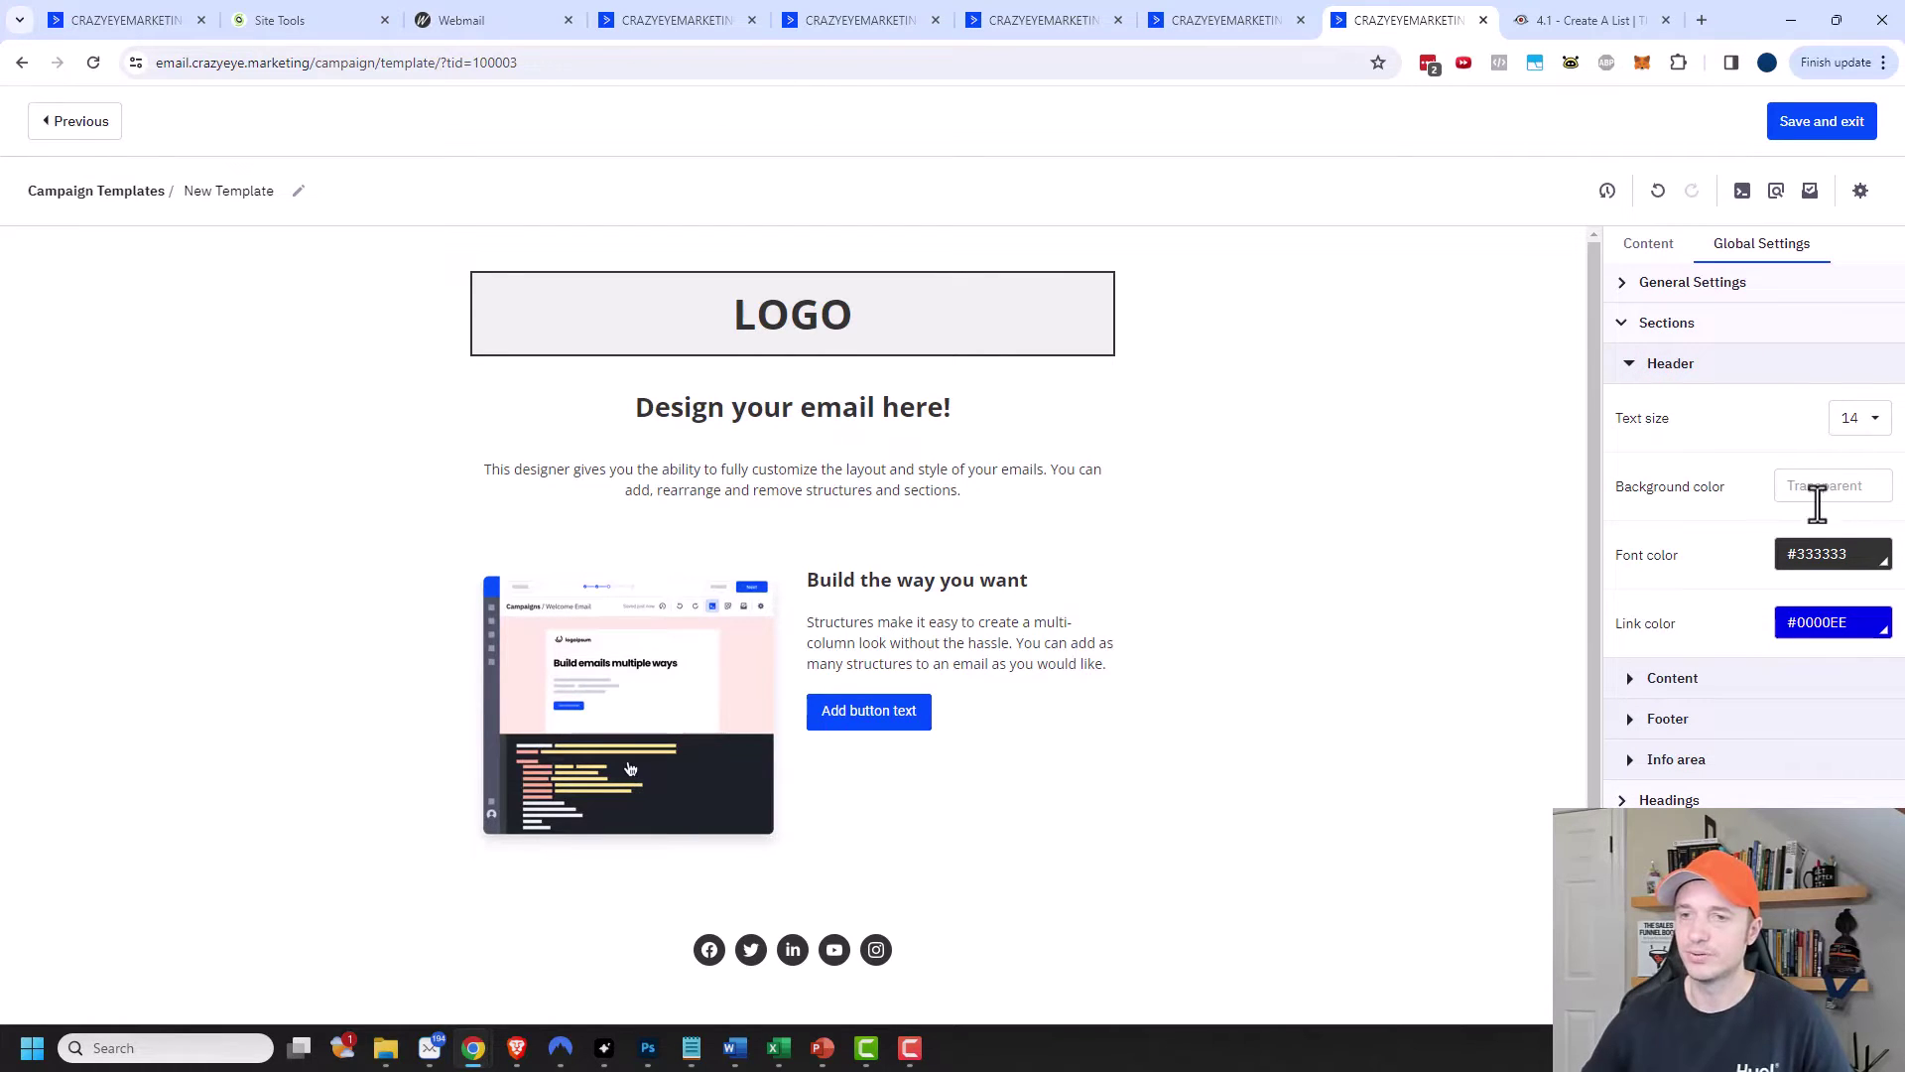
{"action": "double_click", "coordinate": [1857, 555]}
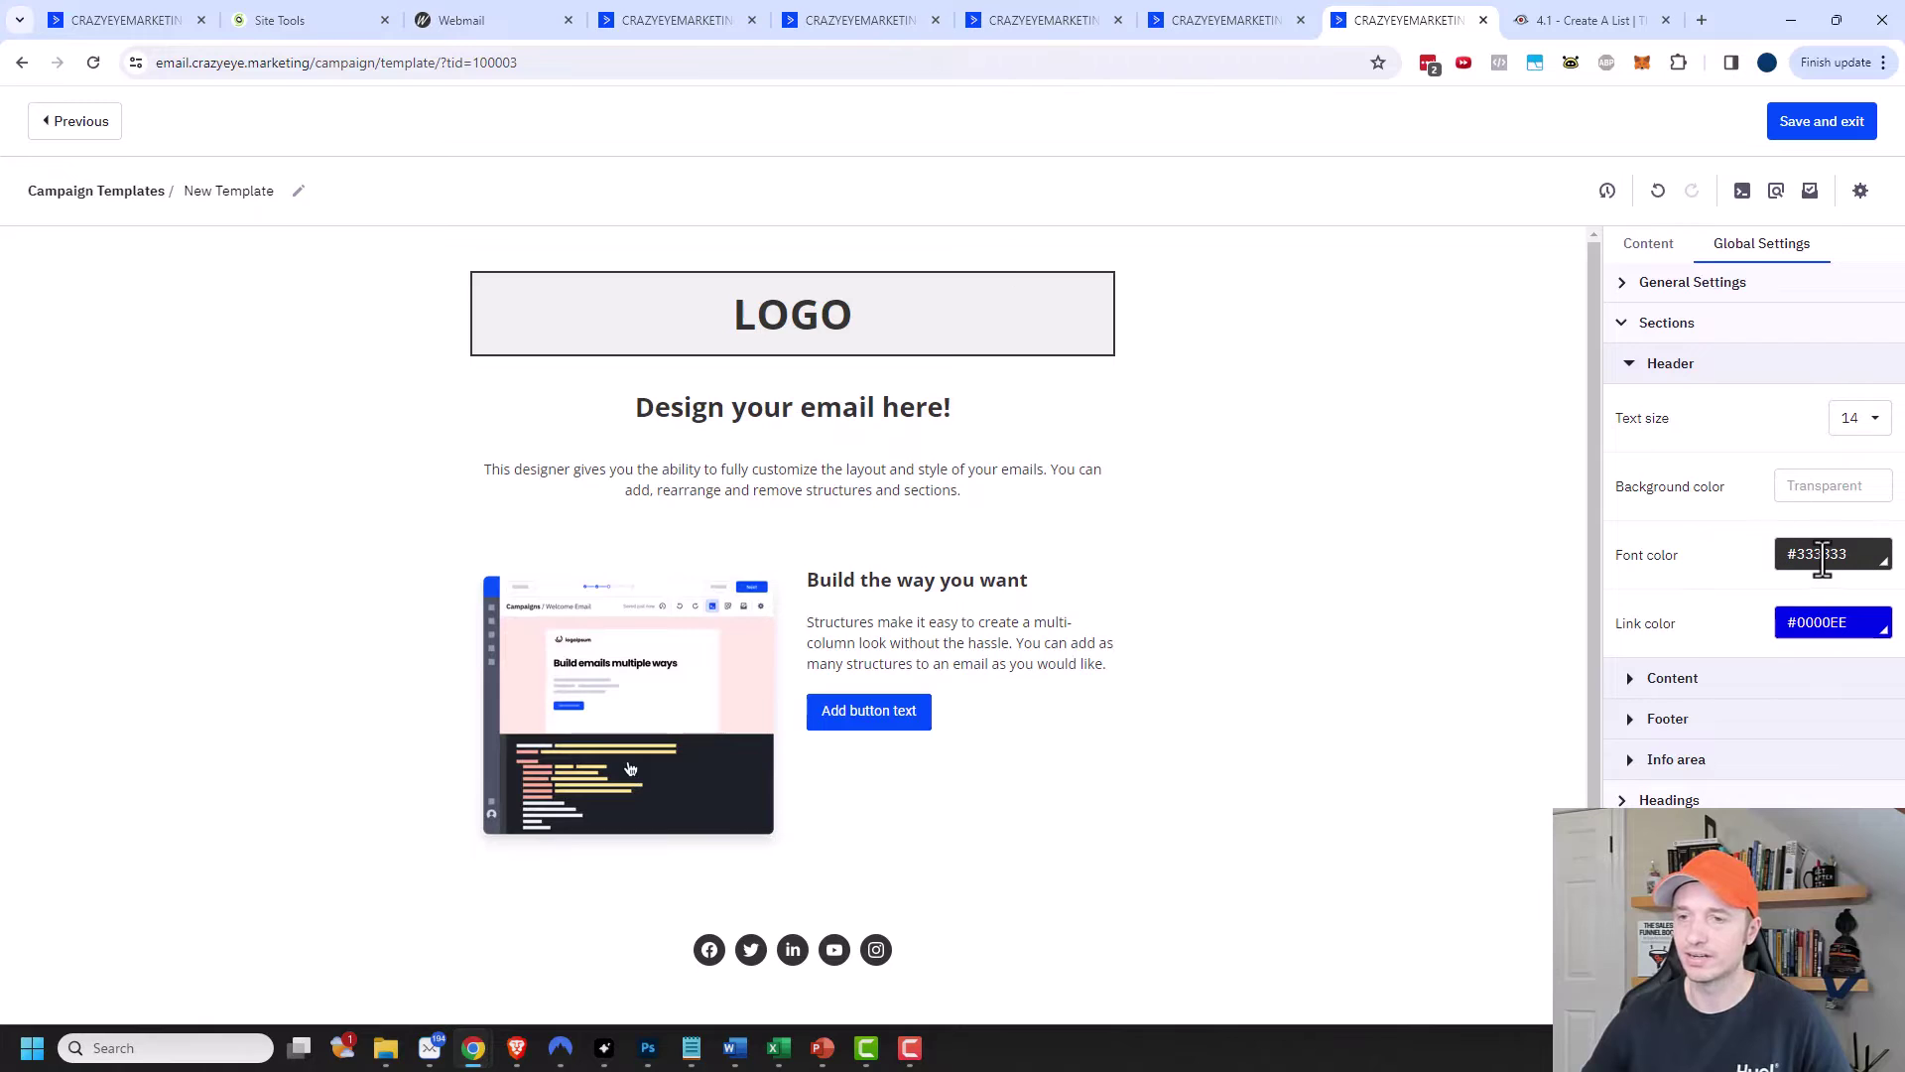
{"action": "type", "text": "191919"}
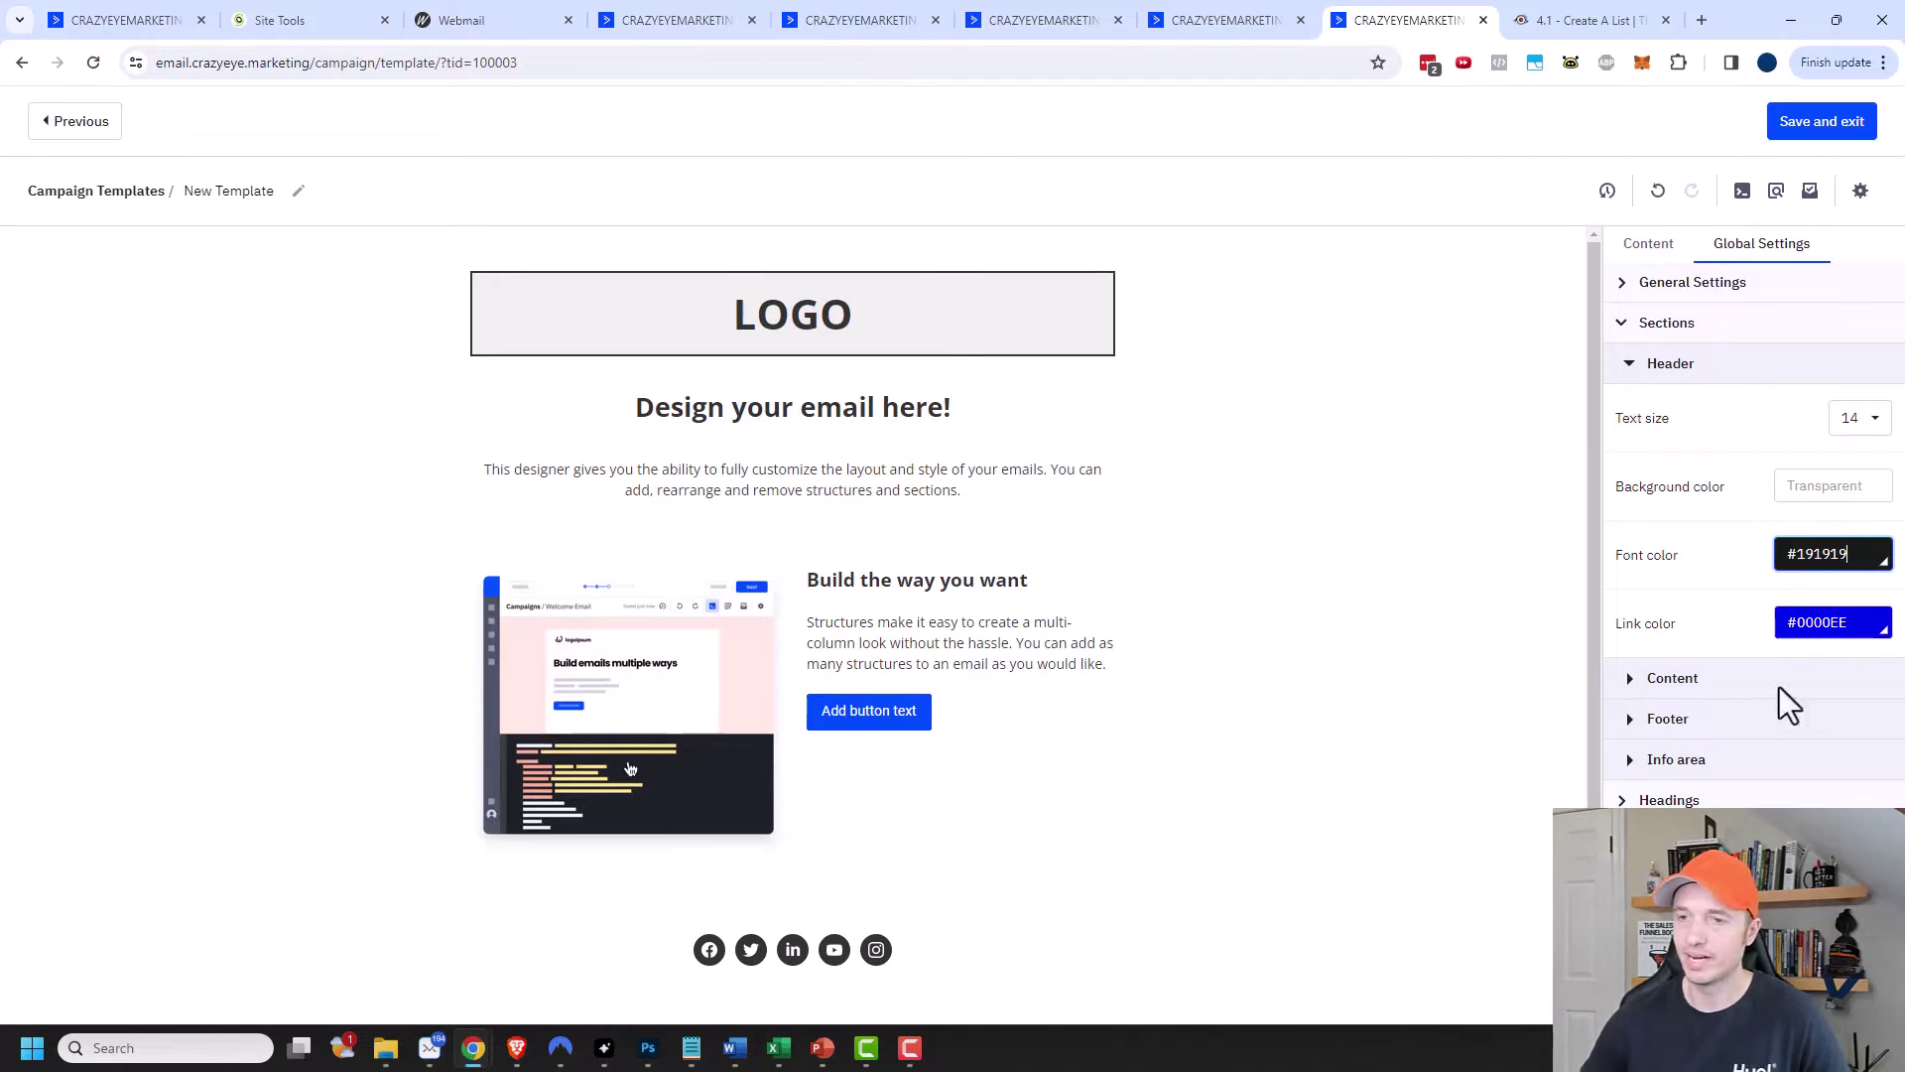
{"action": "left_click", "coordinate": [1844, 625]}
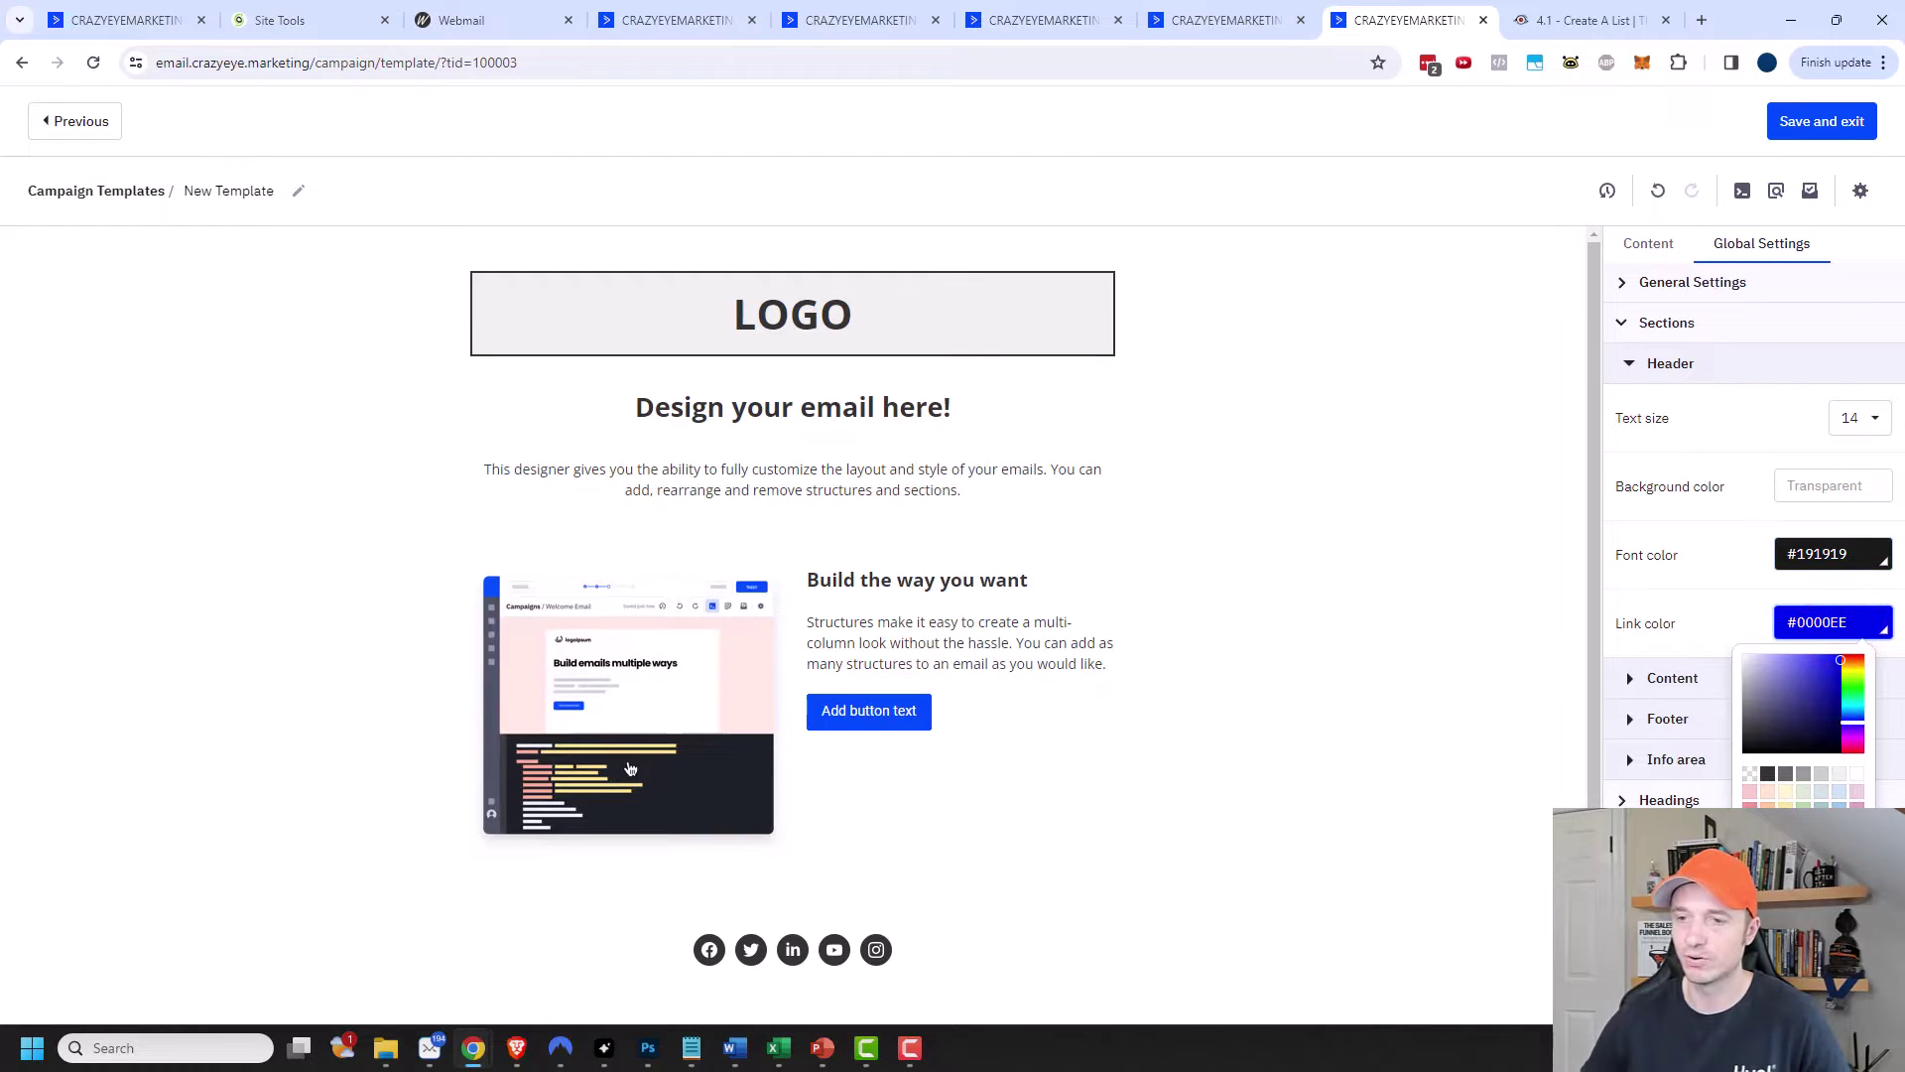
{"action": "left_click", "coordinate": [1776, 819]}
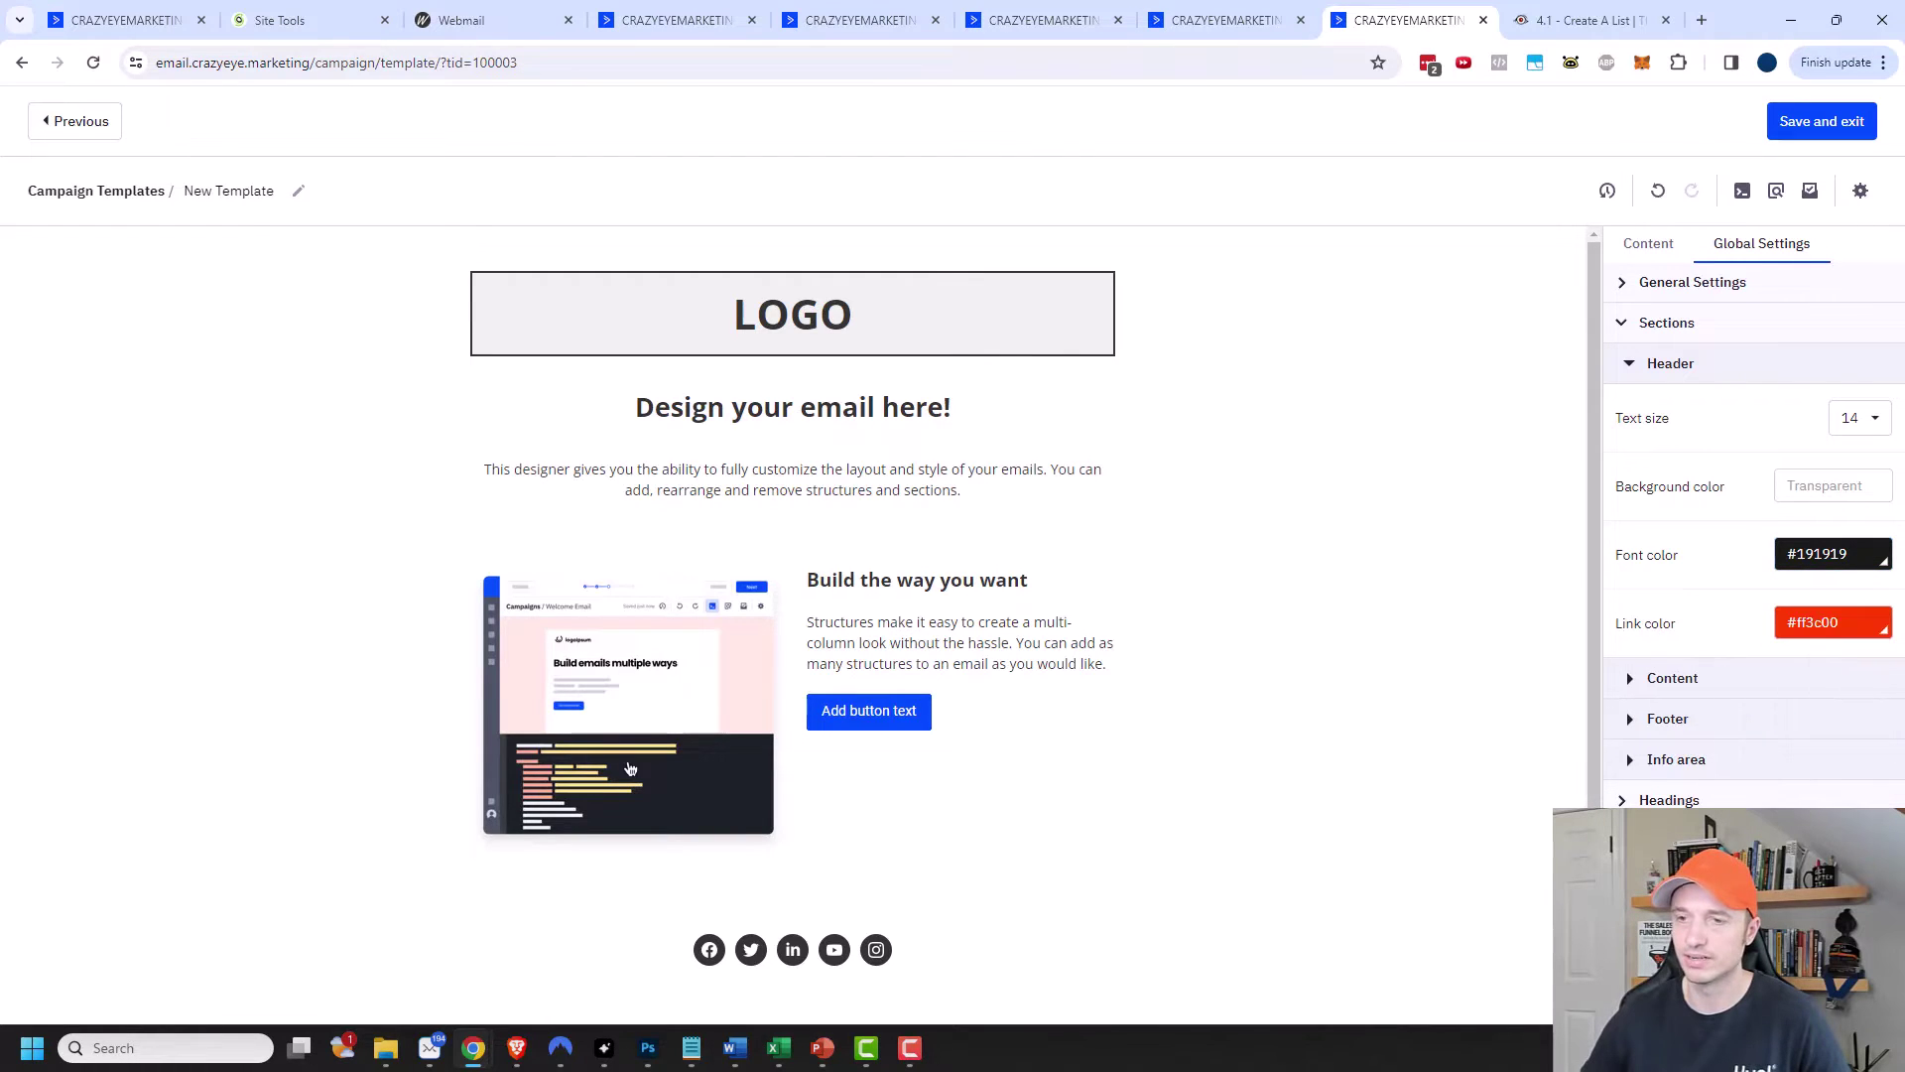
Set the Content section's font color to #191919 and its link color to #ff3c00 in the global settings.
{"action": "left_click", "coordinate": [1618, 367]}
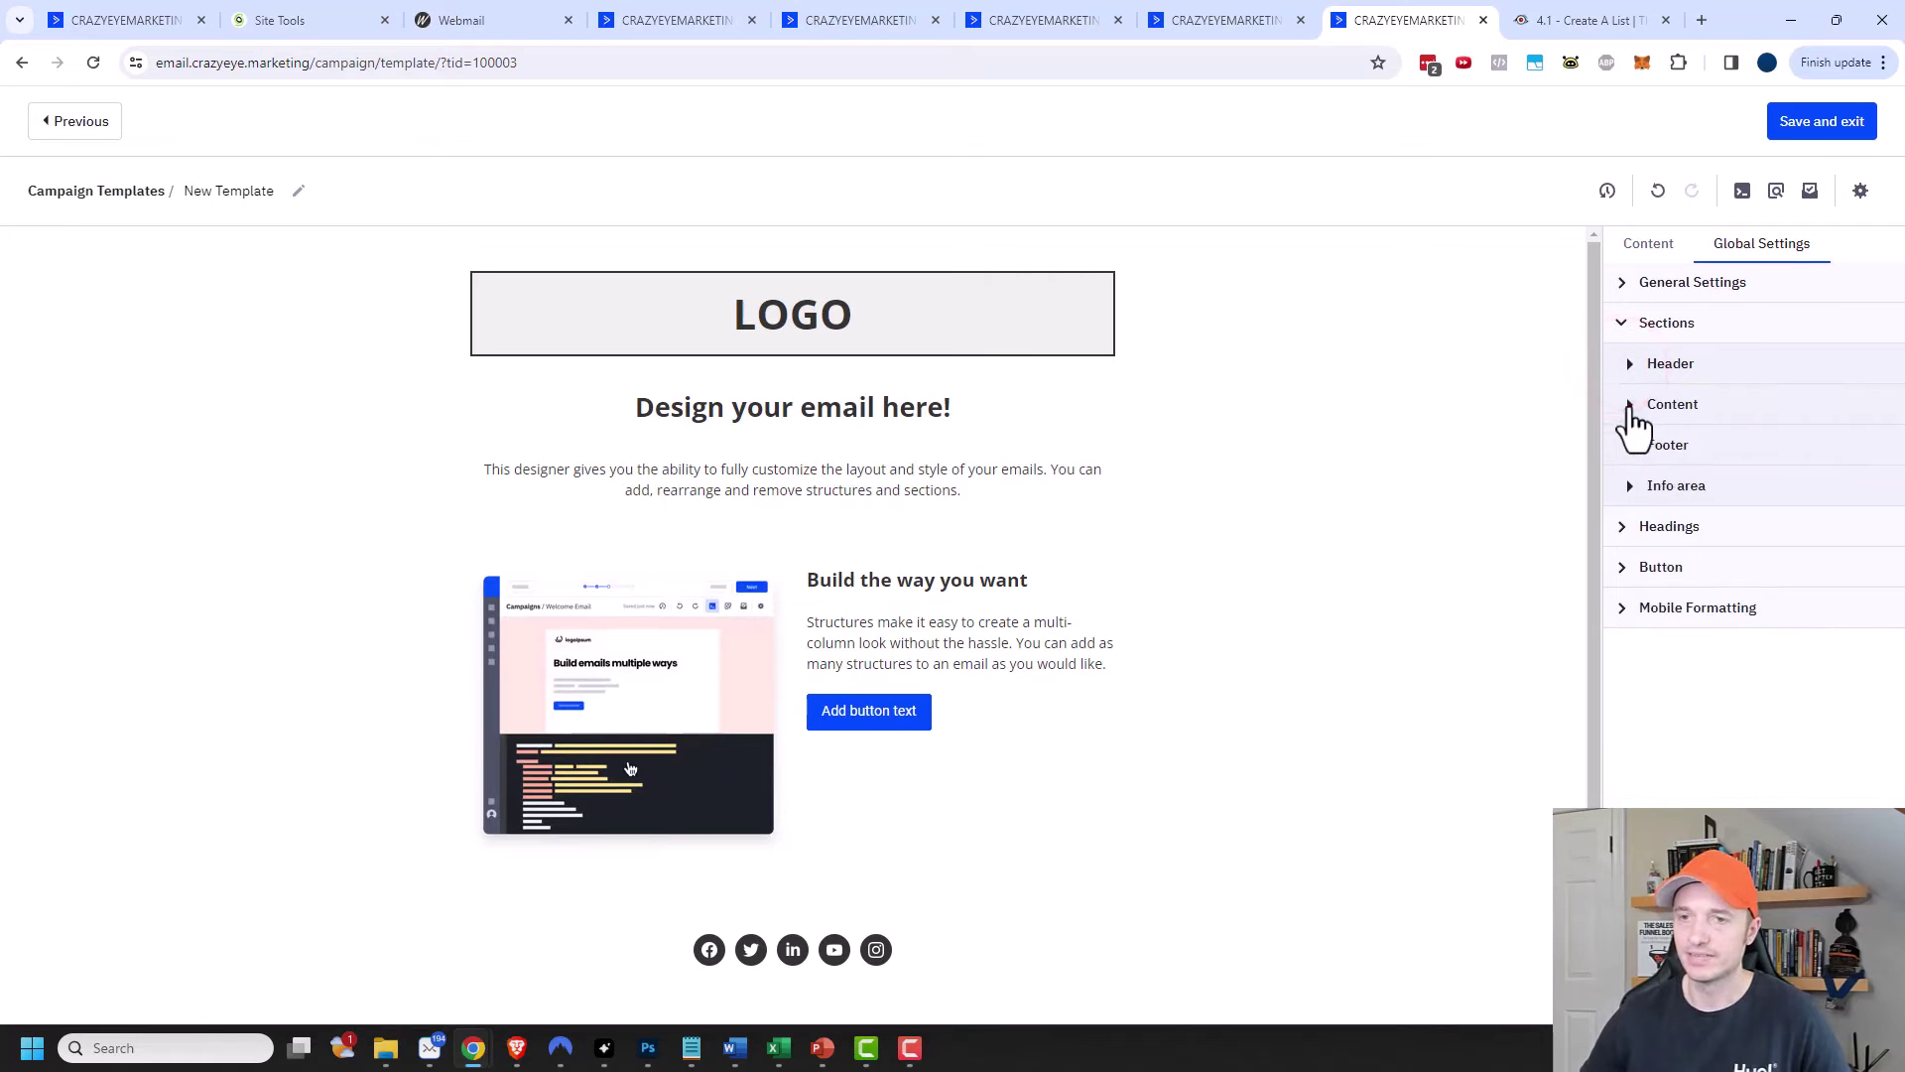
{"action": "left_click", "coordinate": [1629, 406]}
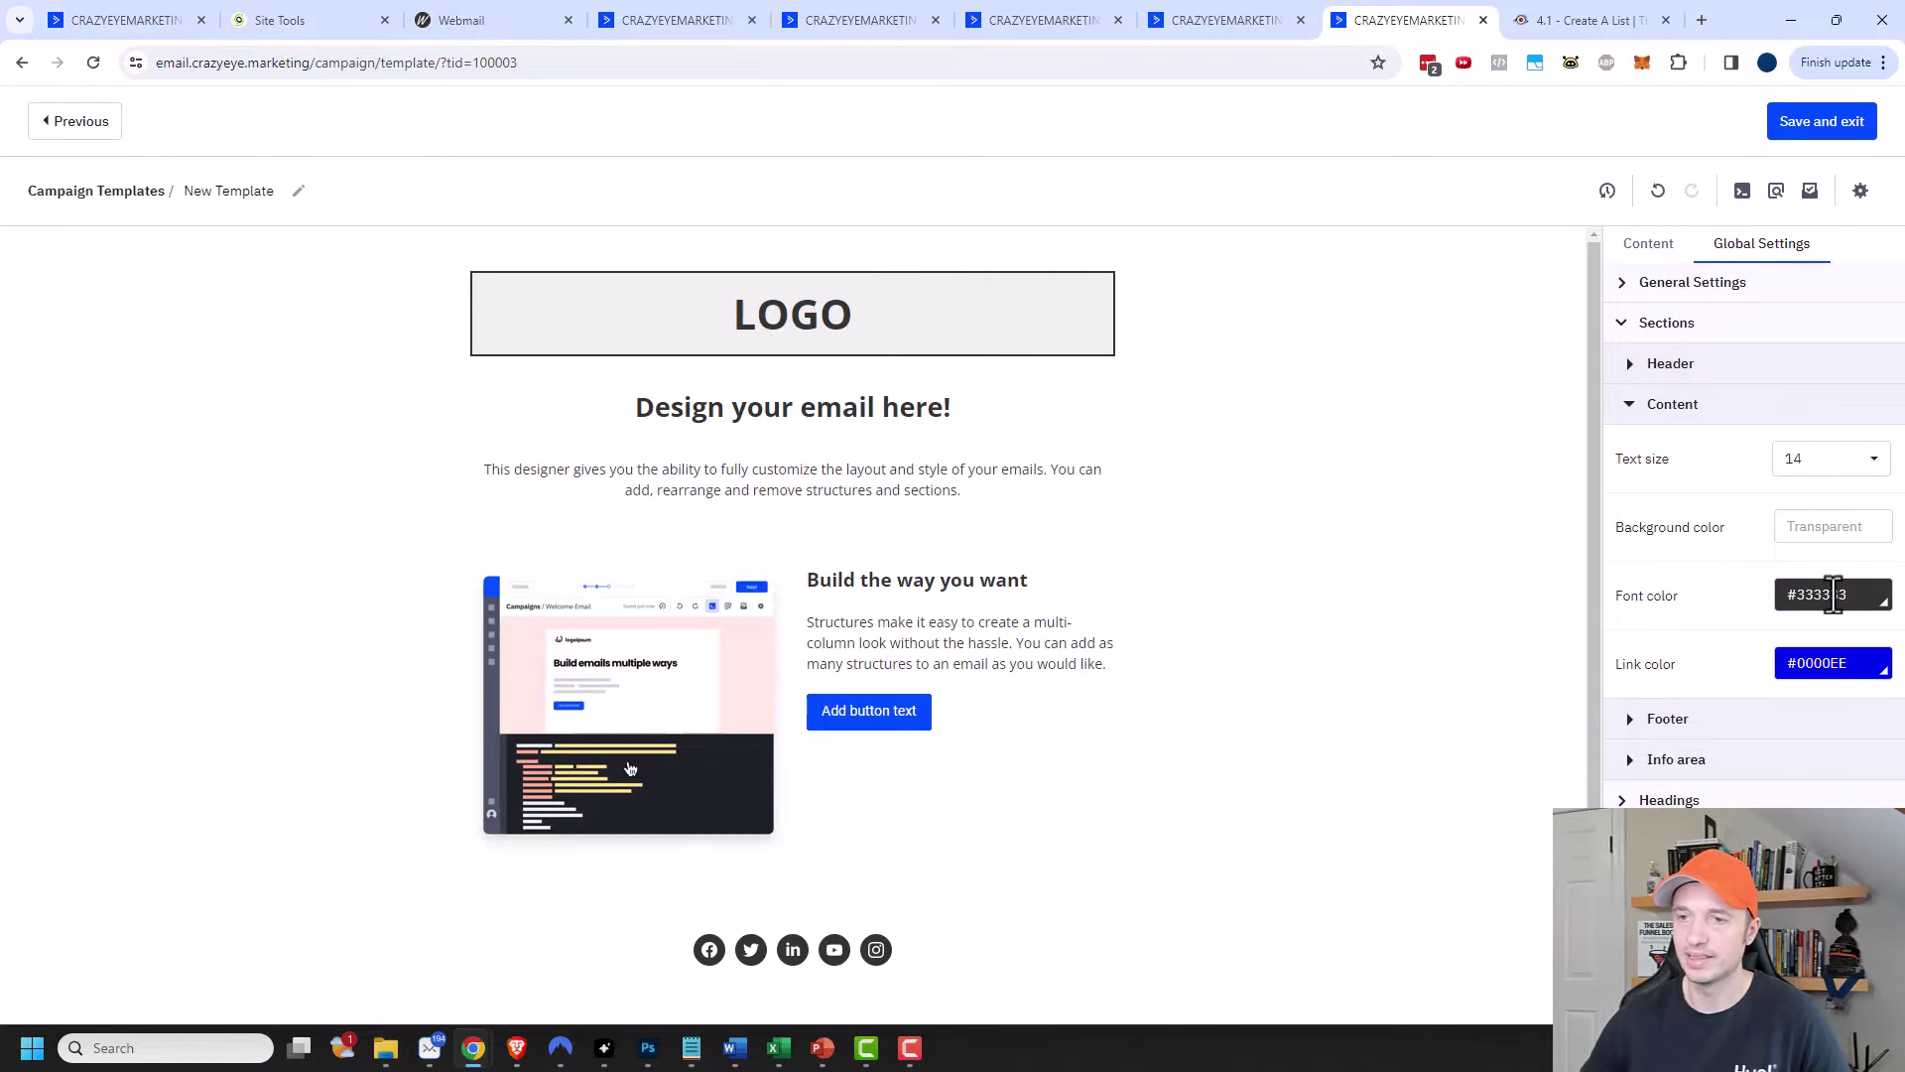
{"action": "left_click", "coordinate": [1834, 595]}
{"action": "type", "text": "#191919"}
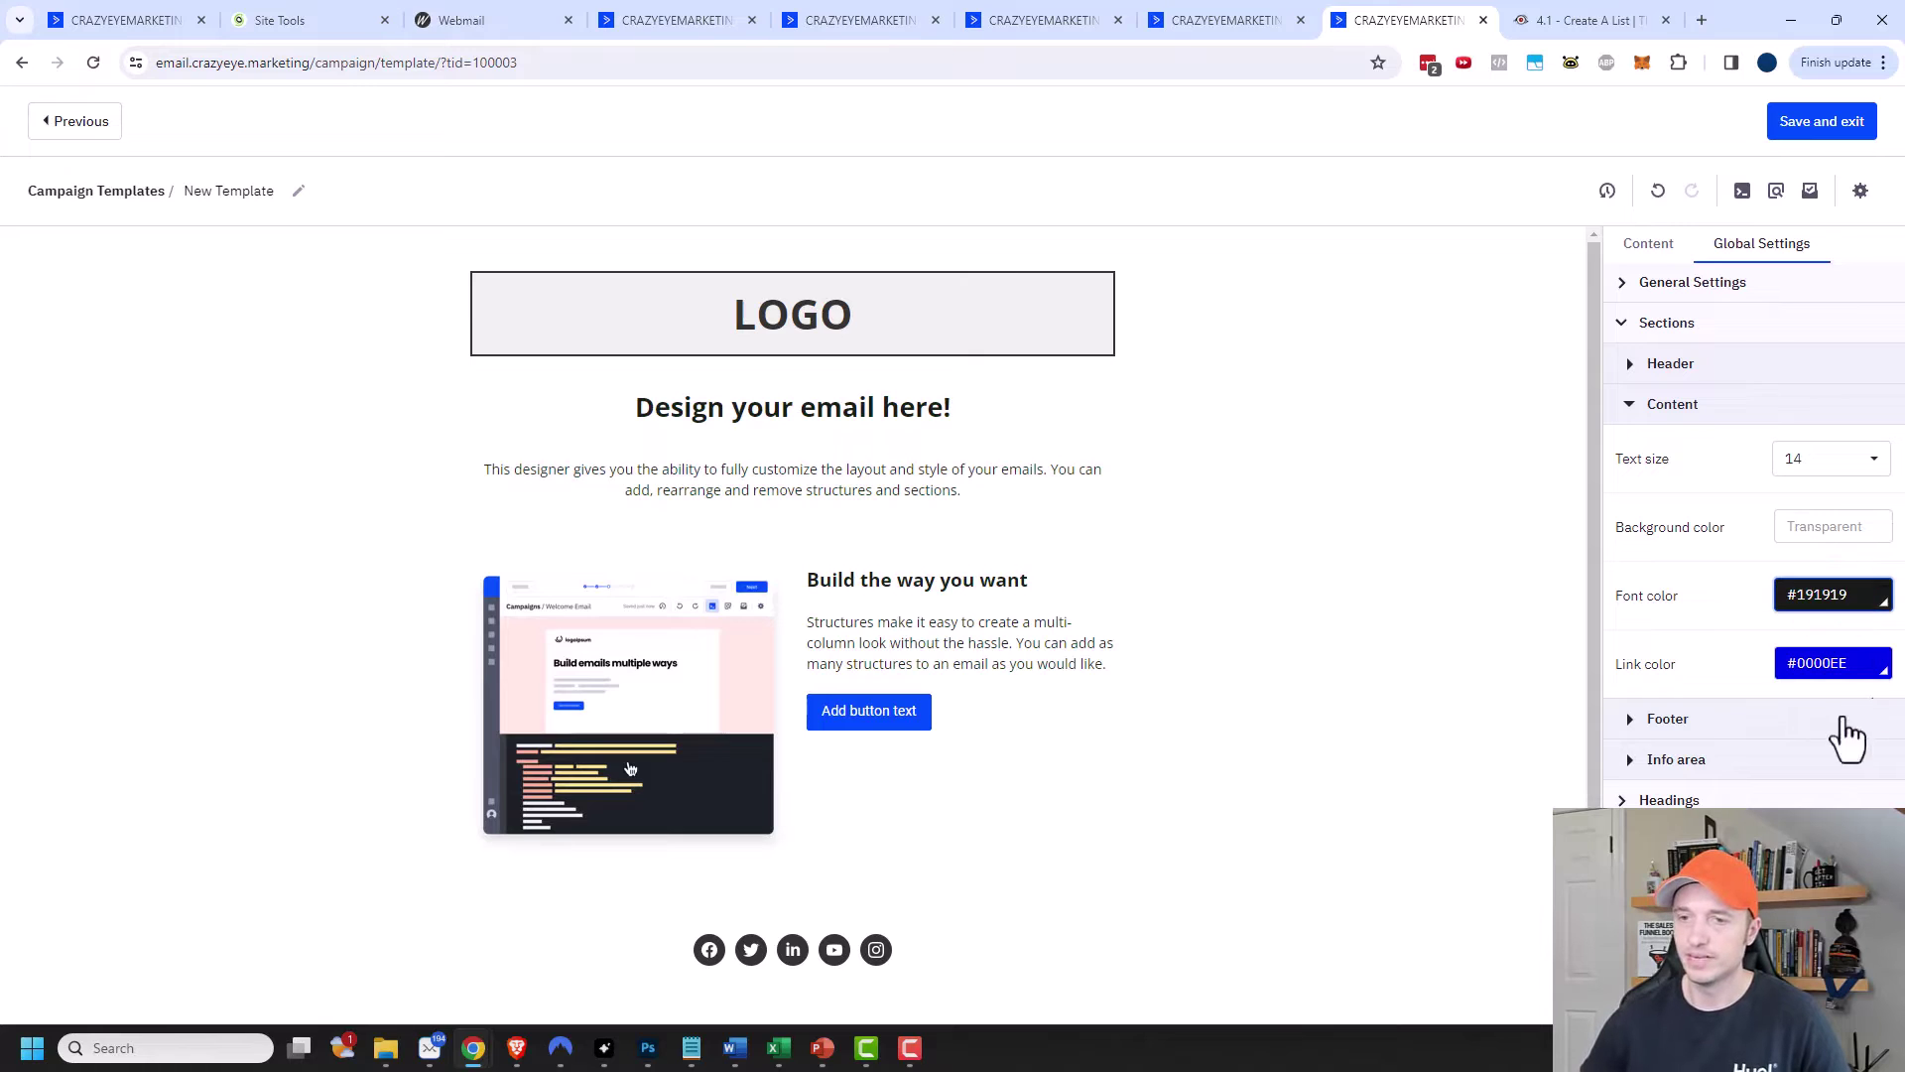
{"action": "left_click", "coordinate": [1821, 665]}
{"action": "key", "text": "ctrl+a"}
{"action": "type", "text": "#ff3c00"}
{"action": "left_click", "coordinate": [1728, 692]}
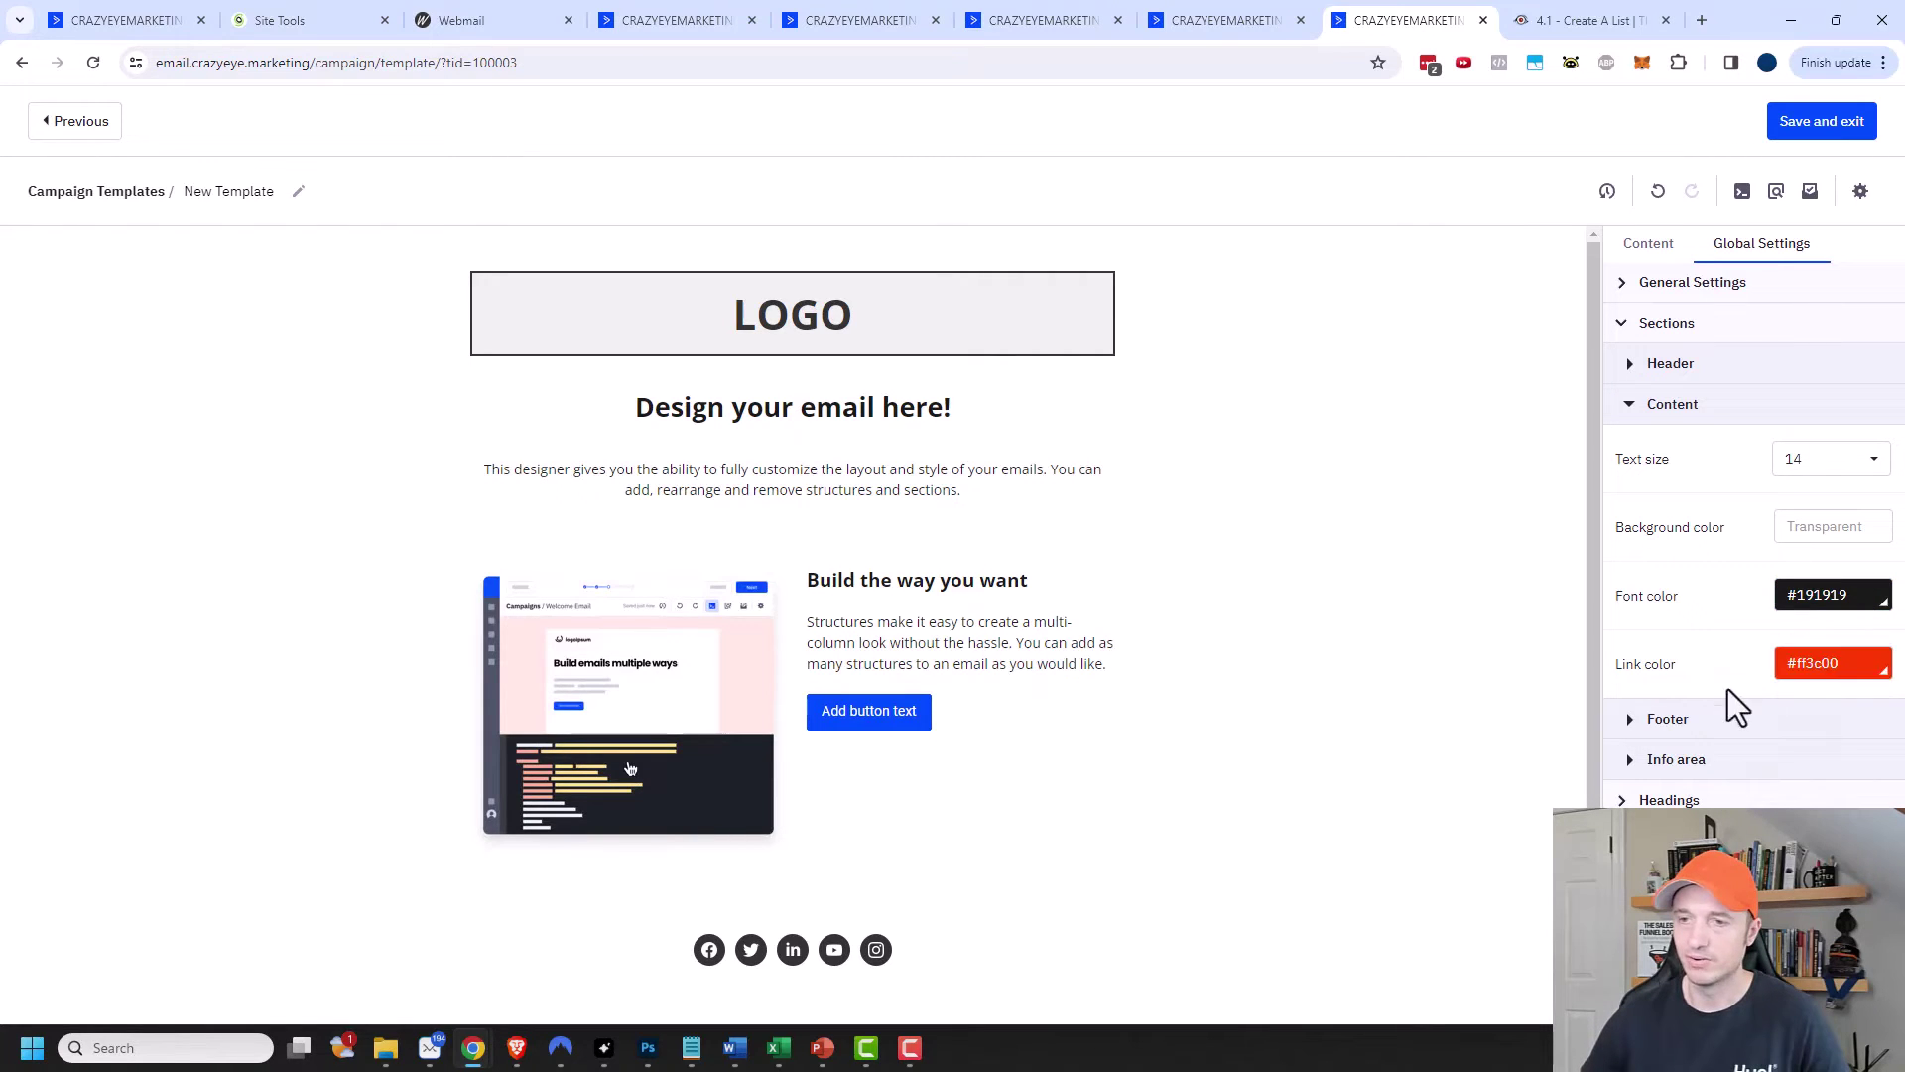
Set the Footer section's font color to #191919 and its link color to #ff3c00.
{"action": "left_click", "coordinate": [1632, 726]}
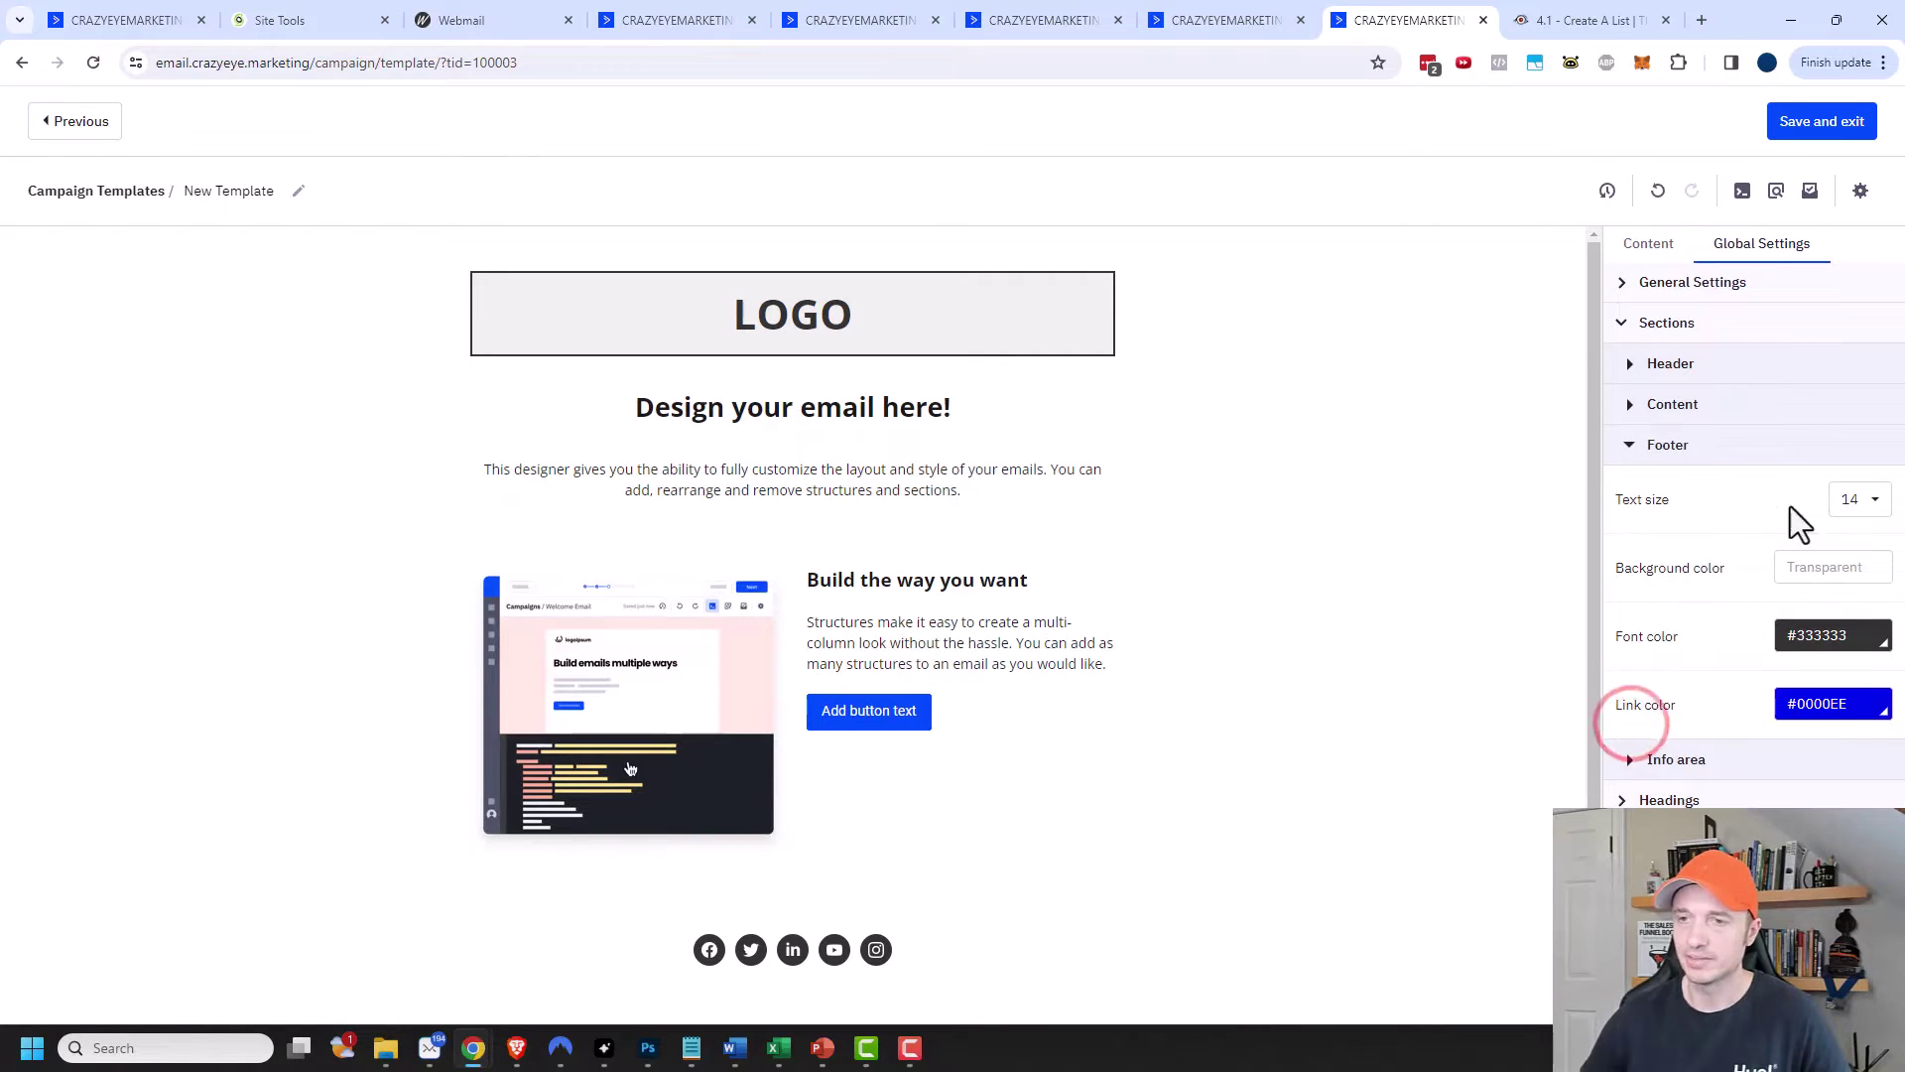
{"action": "left_click", "coordinate": [1848, 641]}
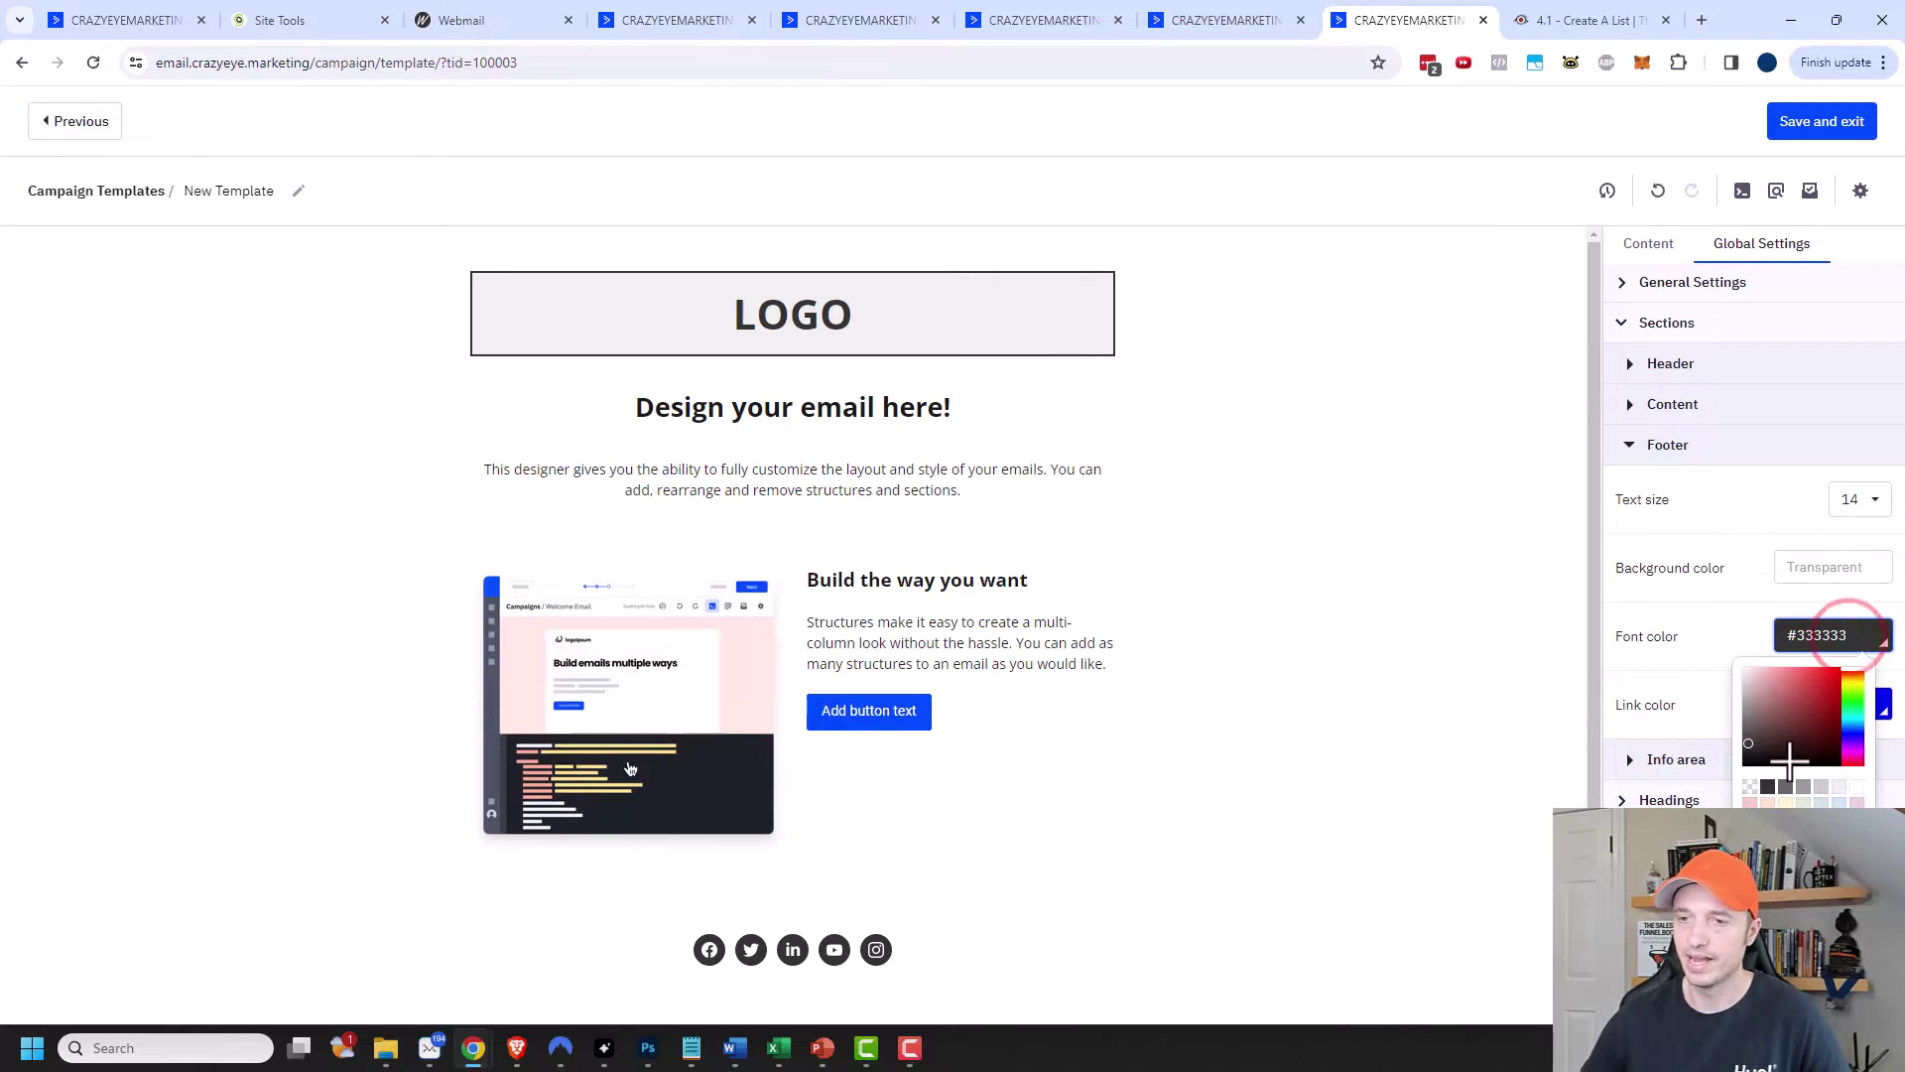
{"action": "double_click", "coordinate": [1829, 635]}
{"action": "type", "text": "191919"}
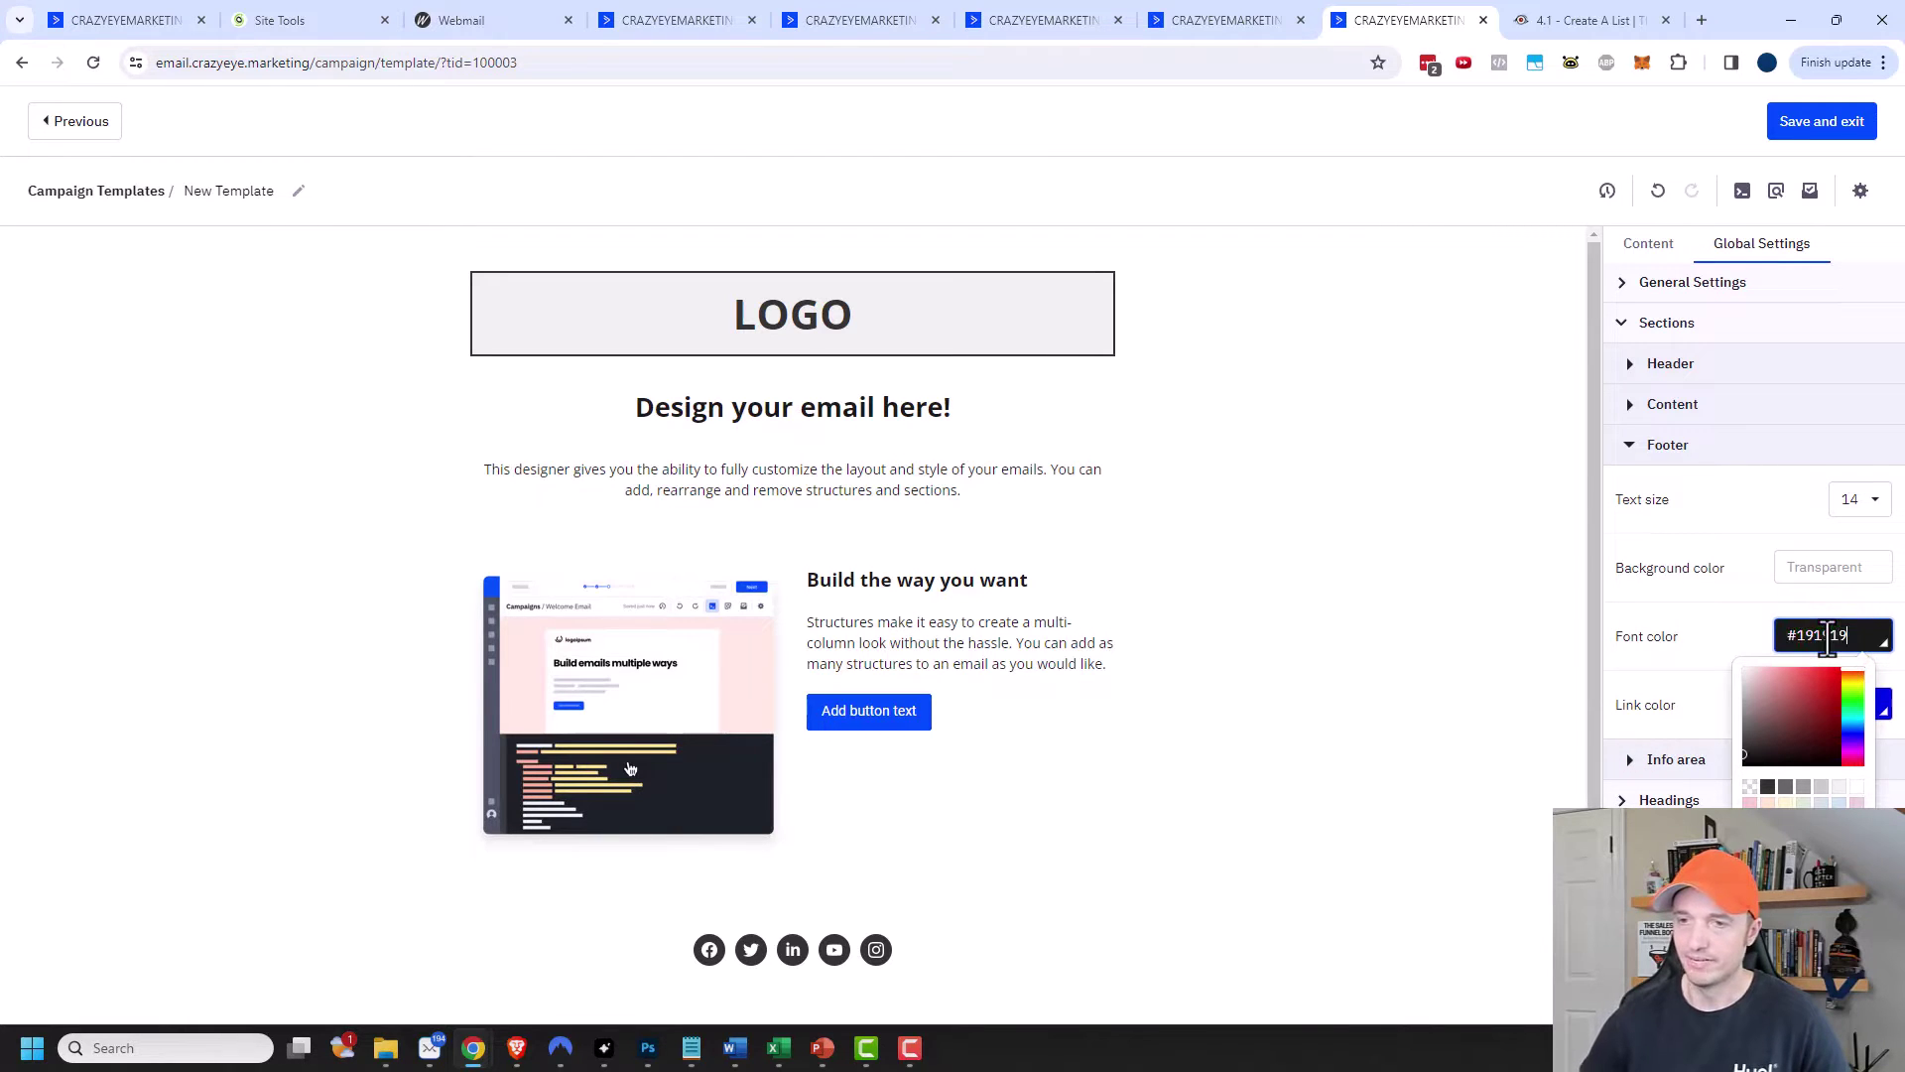
{"action": "left_click", "coordinate": [1642, 653]}
{"action": "left_click", "coordinate": [1833, 704]}
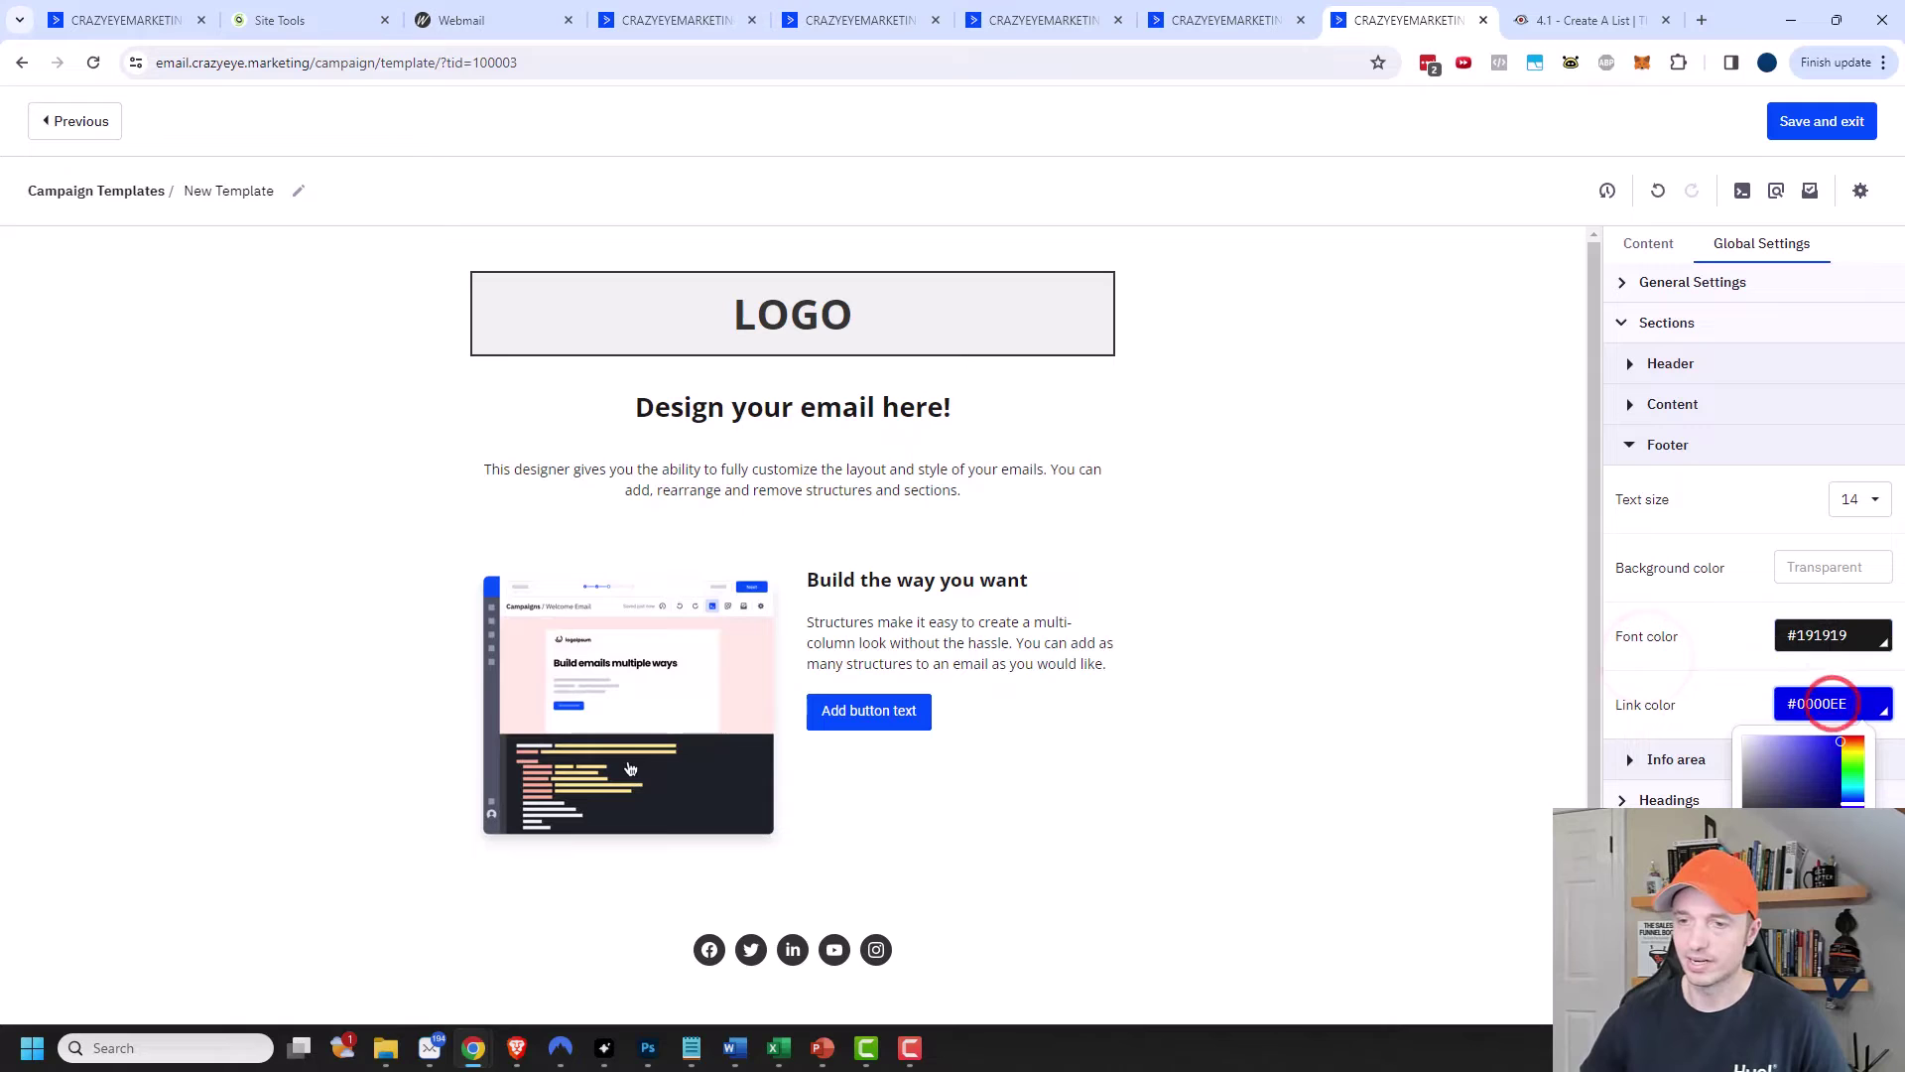
{"action": "type", "text": "#ff3c00"}
{"action": "left_click", "coordinate": [1685, 700]}
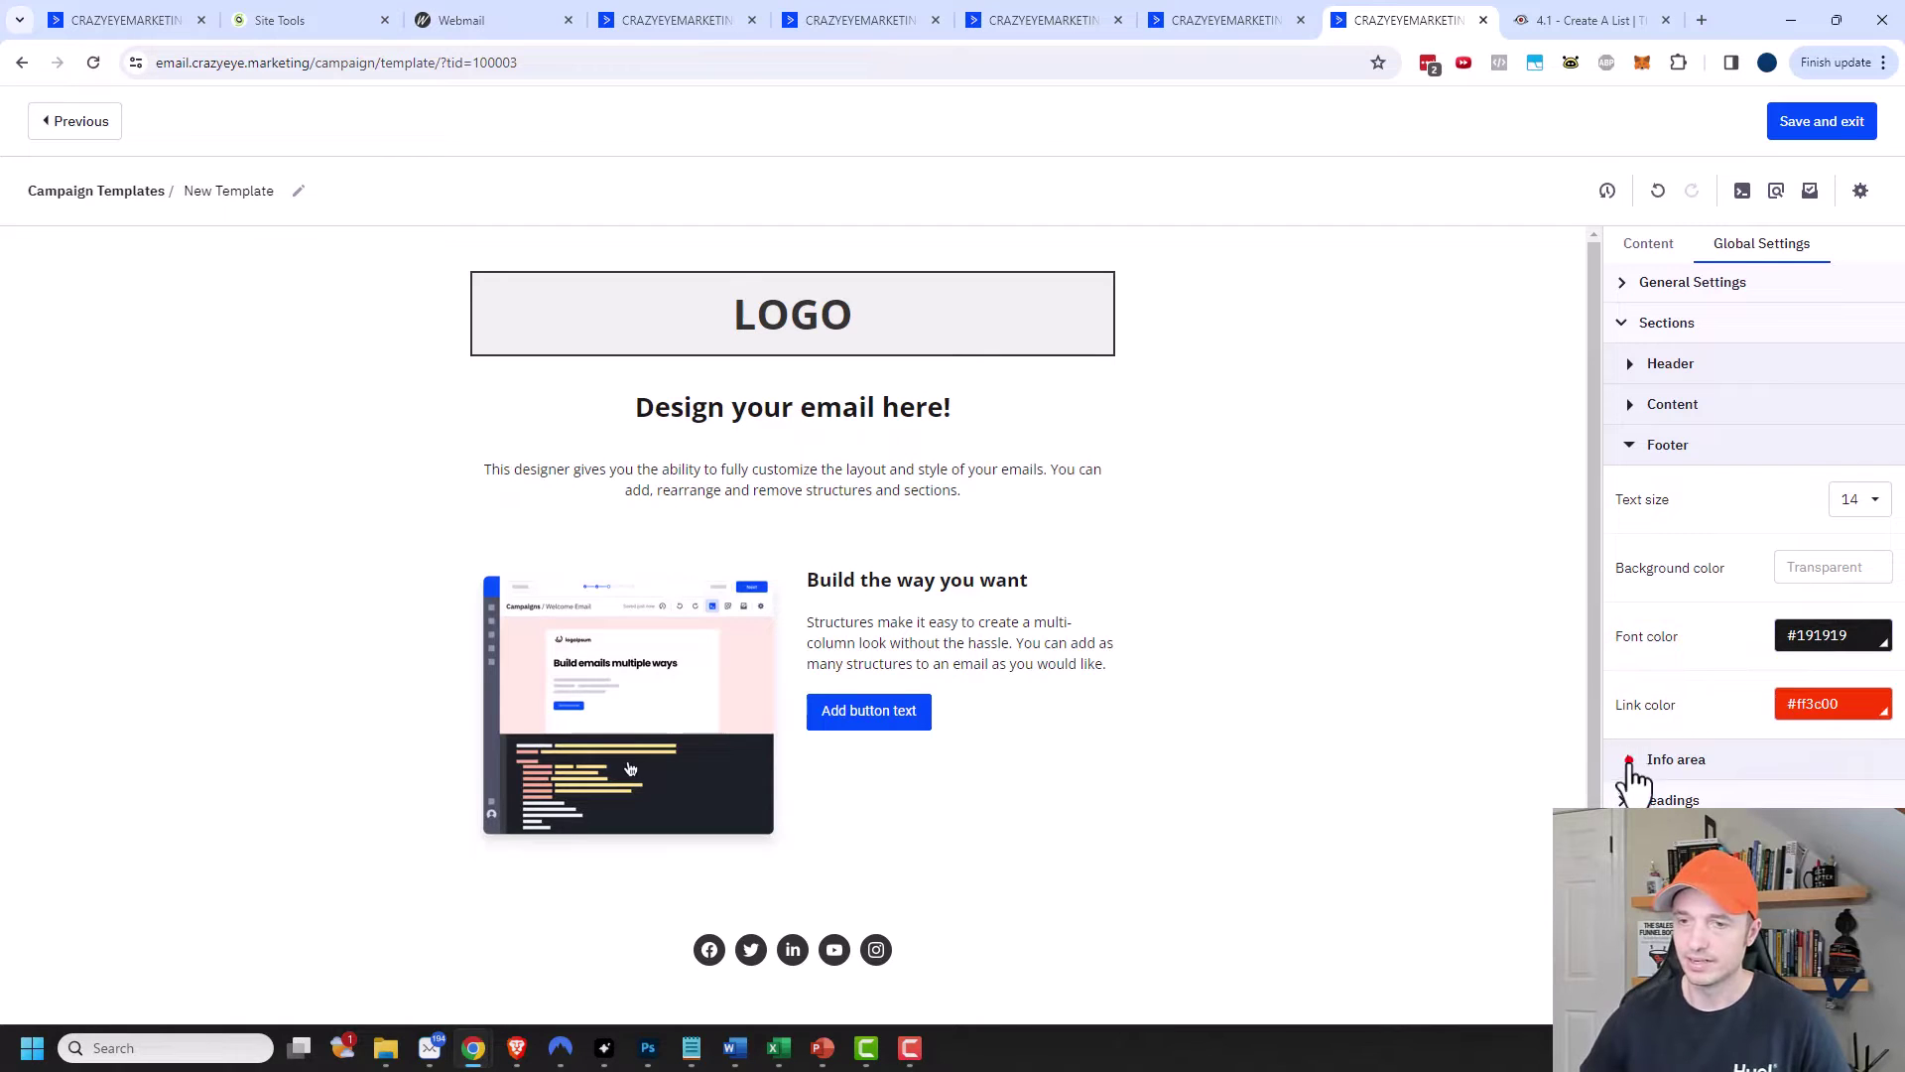
Set the Info area's link color to #ff3c00 and close the section settings.
{"action": "left_click", "coordinate": [1630, 762]}
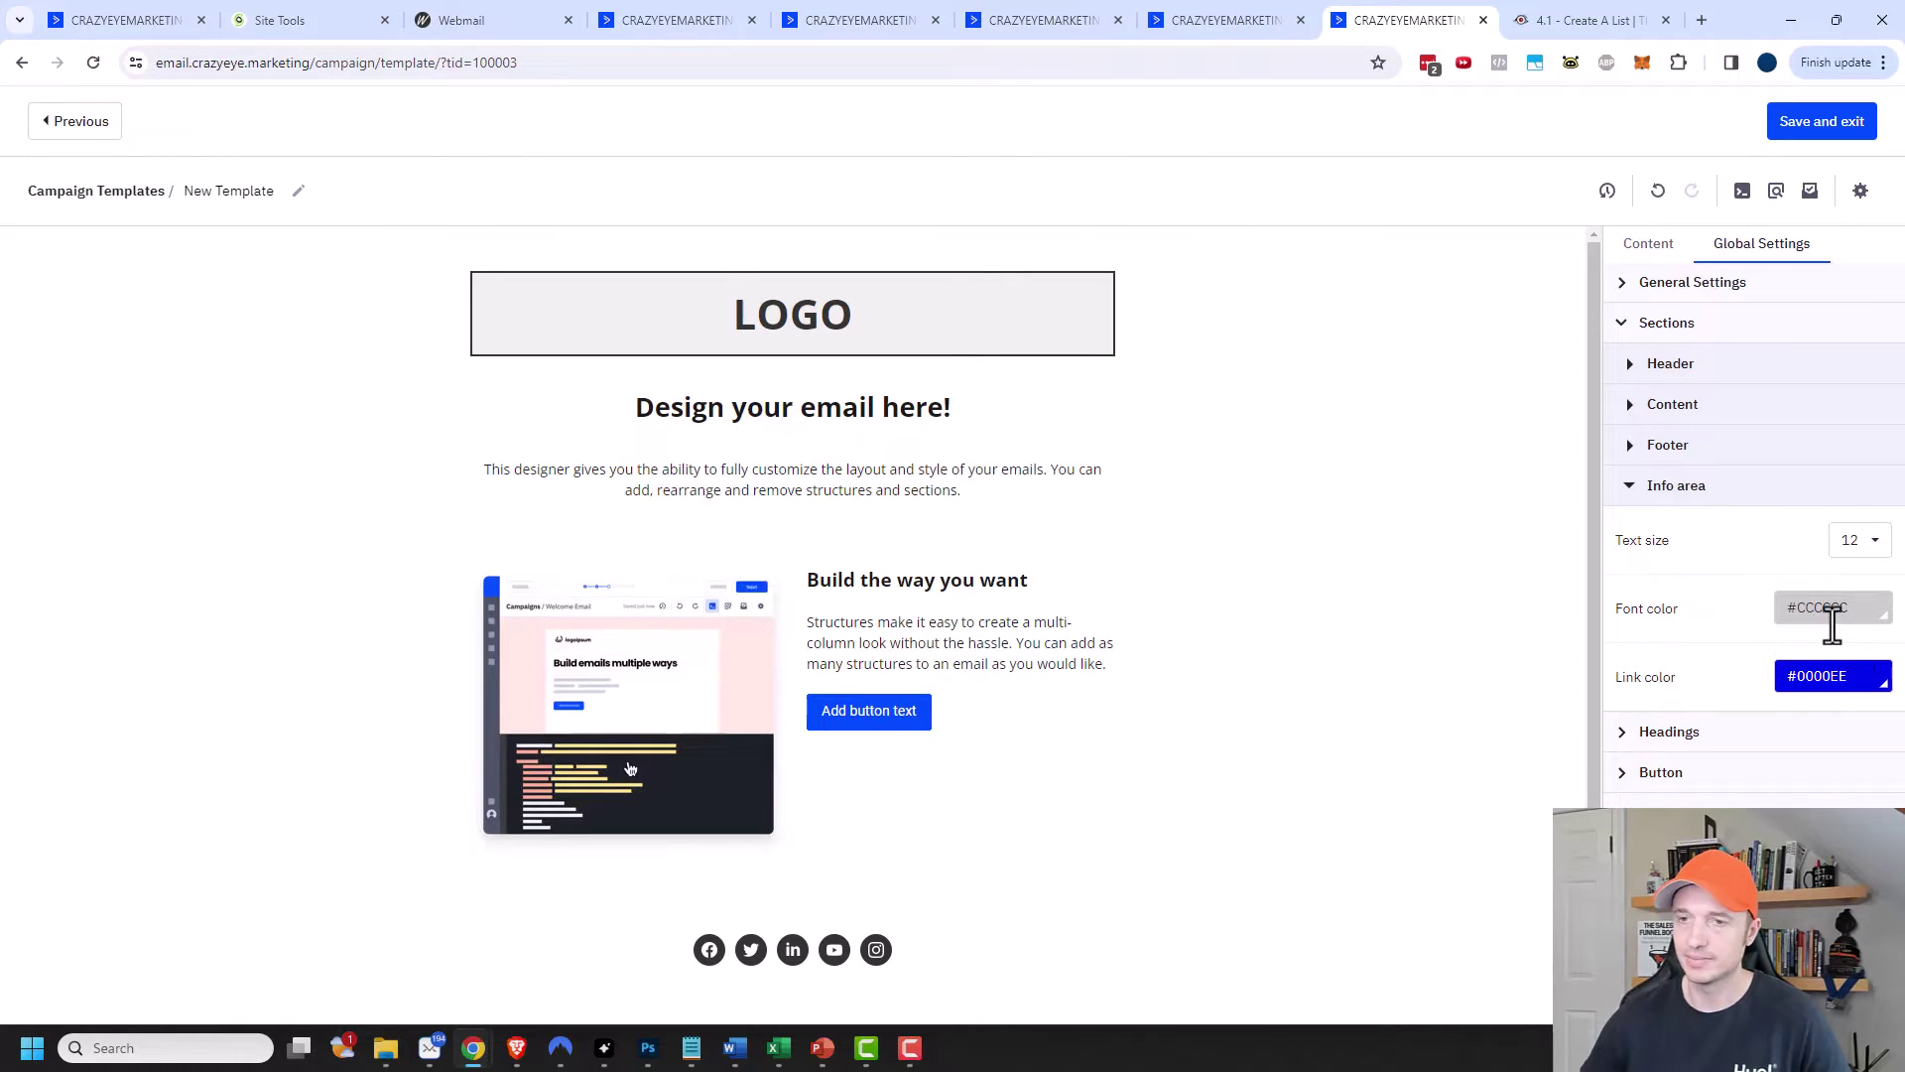
{"action": "left_click", "coordinate": [1827, 679]}
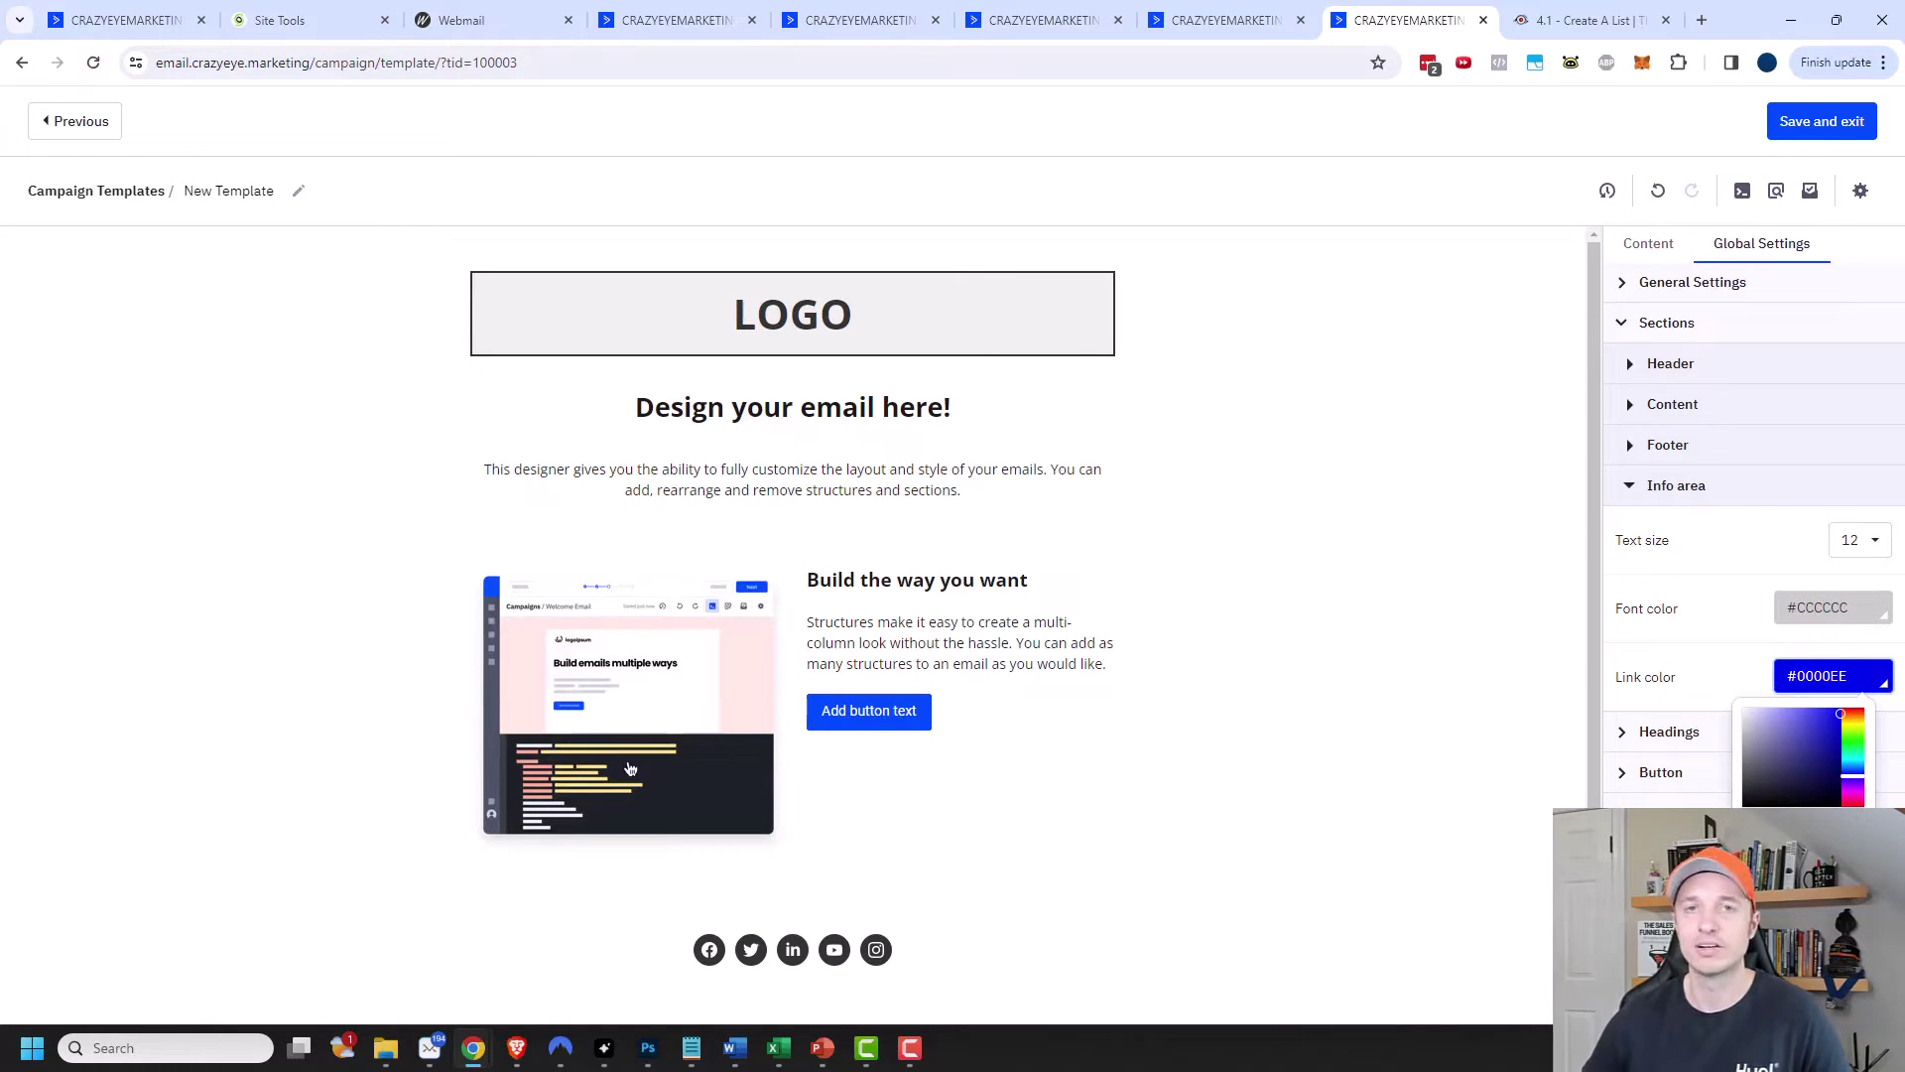
{"action": "type", "text": "#ff3c00"}
{"action": "key", "text": "Return"}
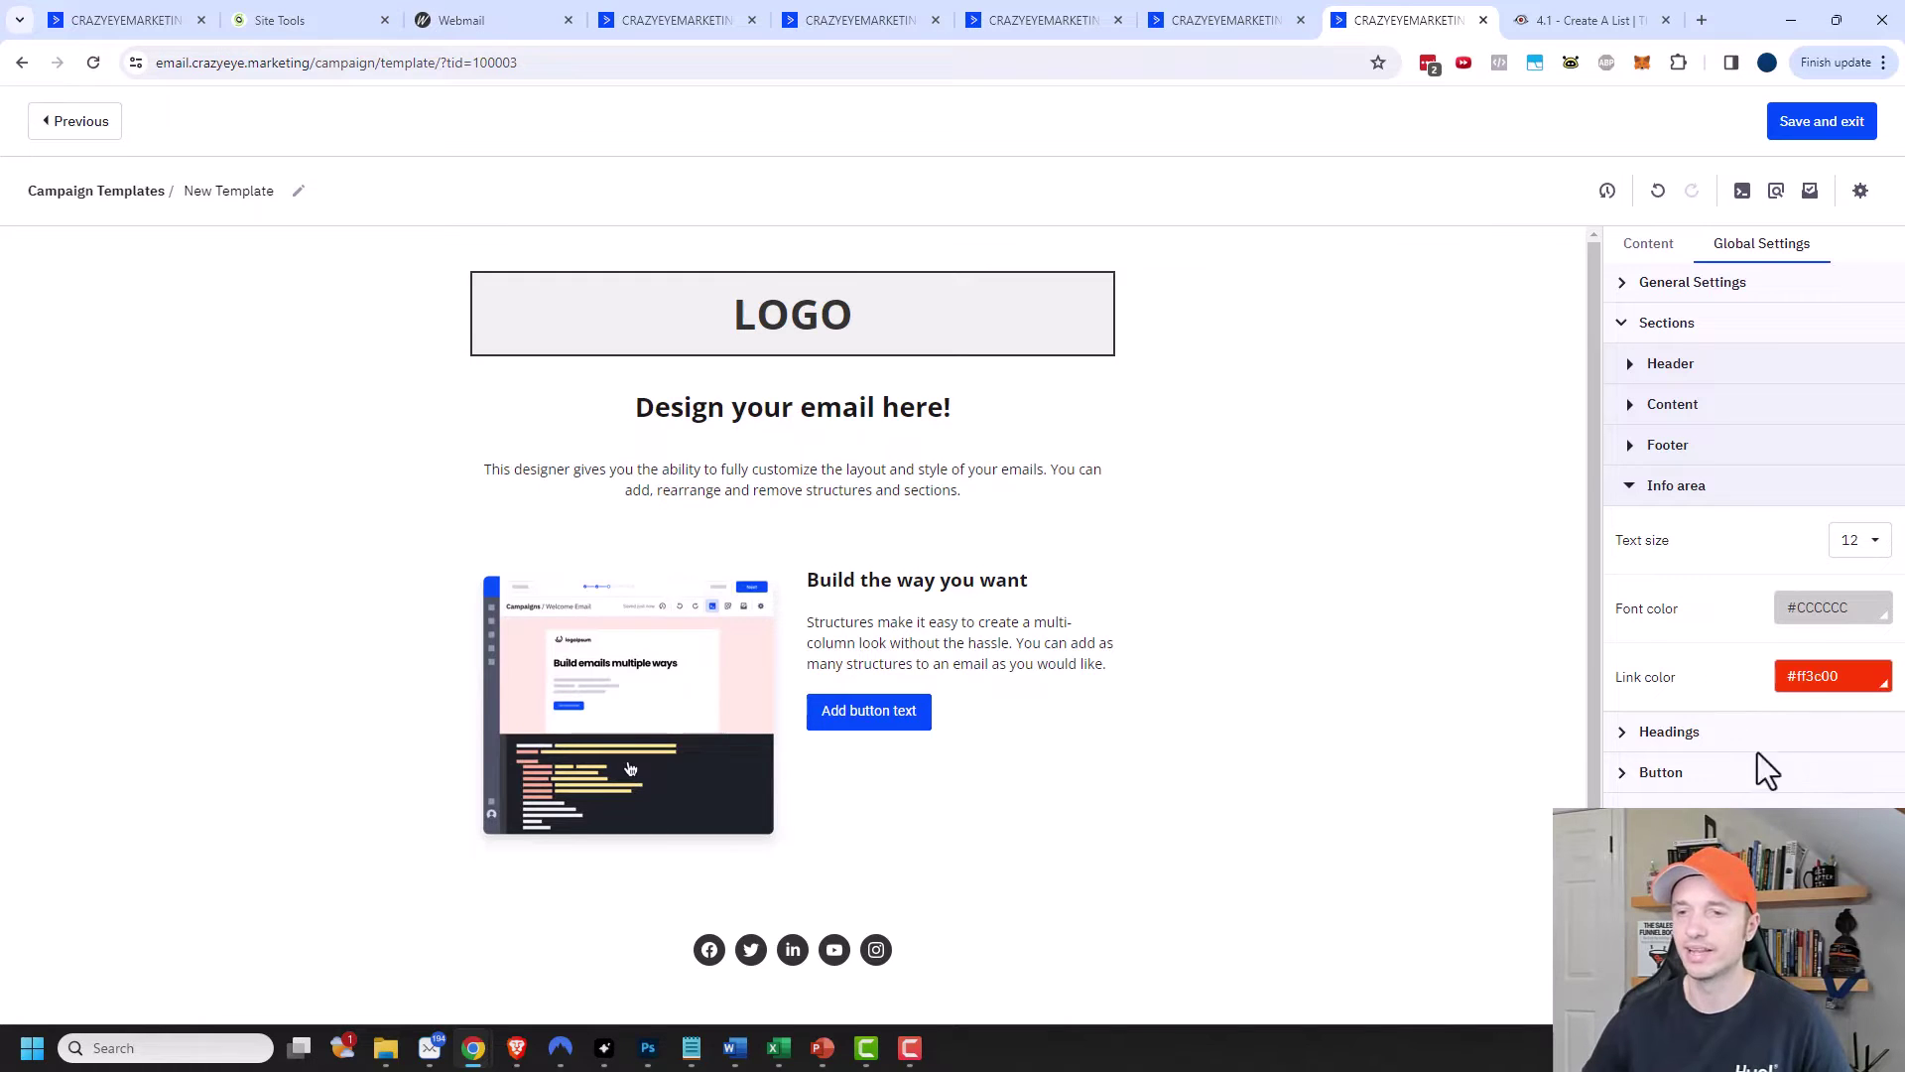
{"action": "left_click", "coordinate": [1633, 485]}
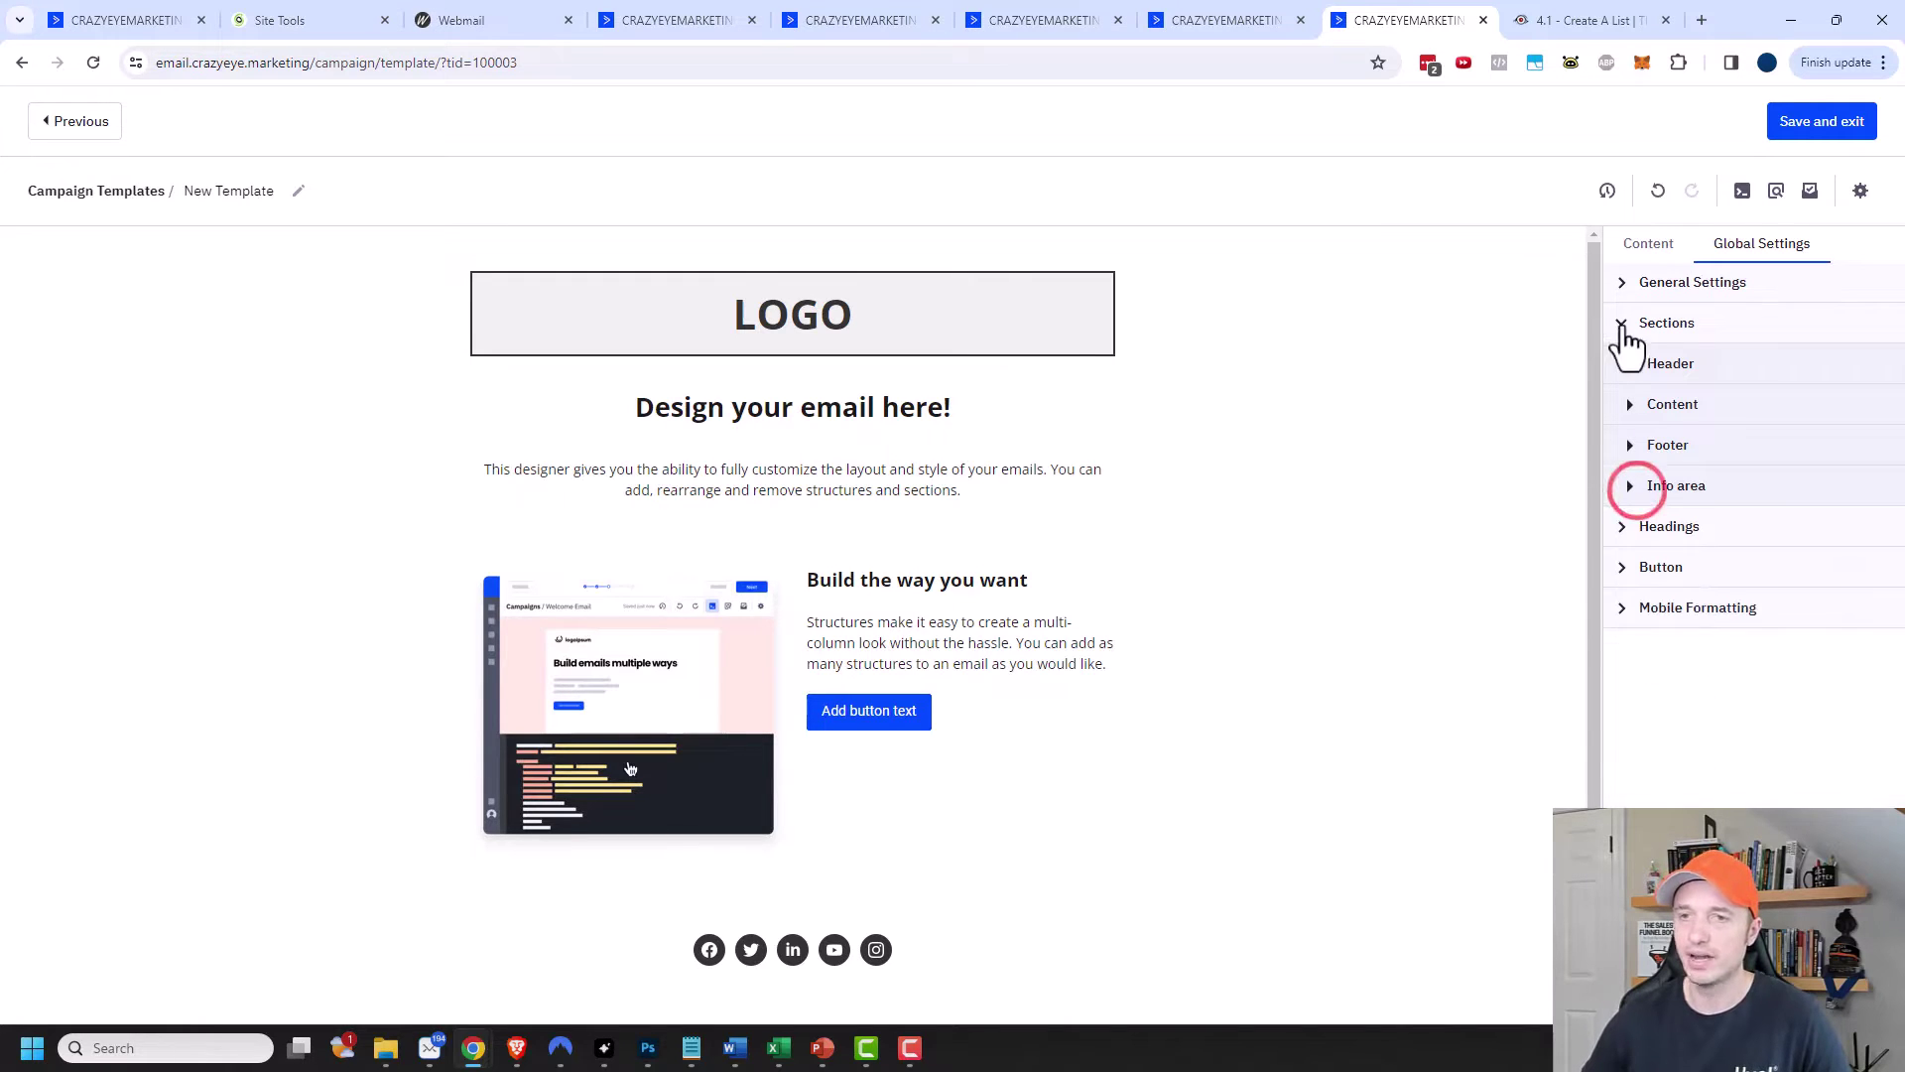
{"action": "left_click", "coordinate": [1621, 323]}
Set the headings font to Merriweather Sans and the H1, H2 and H3 colors to #191919.
{"action": "left_click", "coordinate": [1622, 367]}
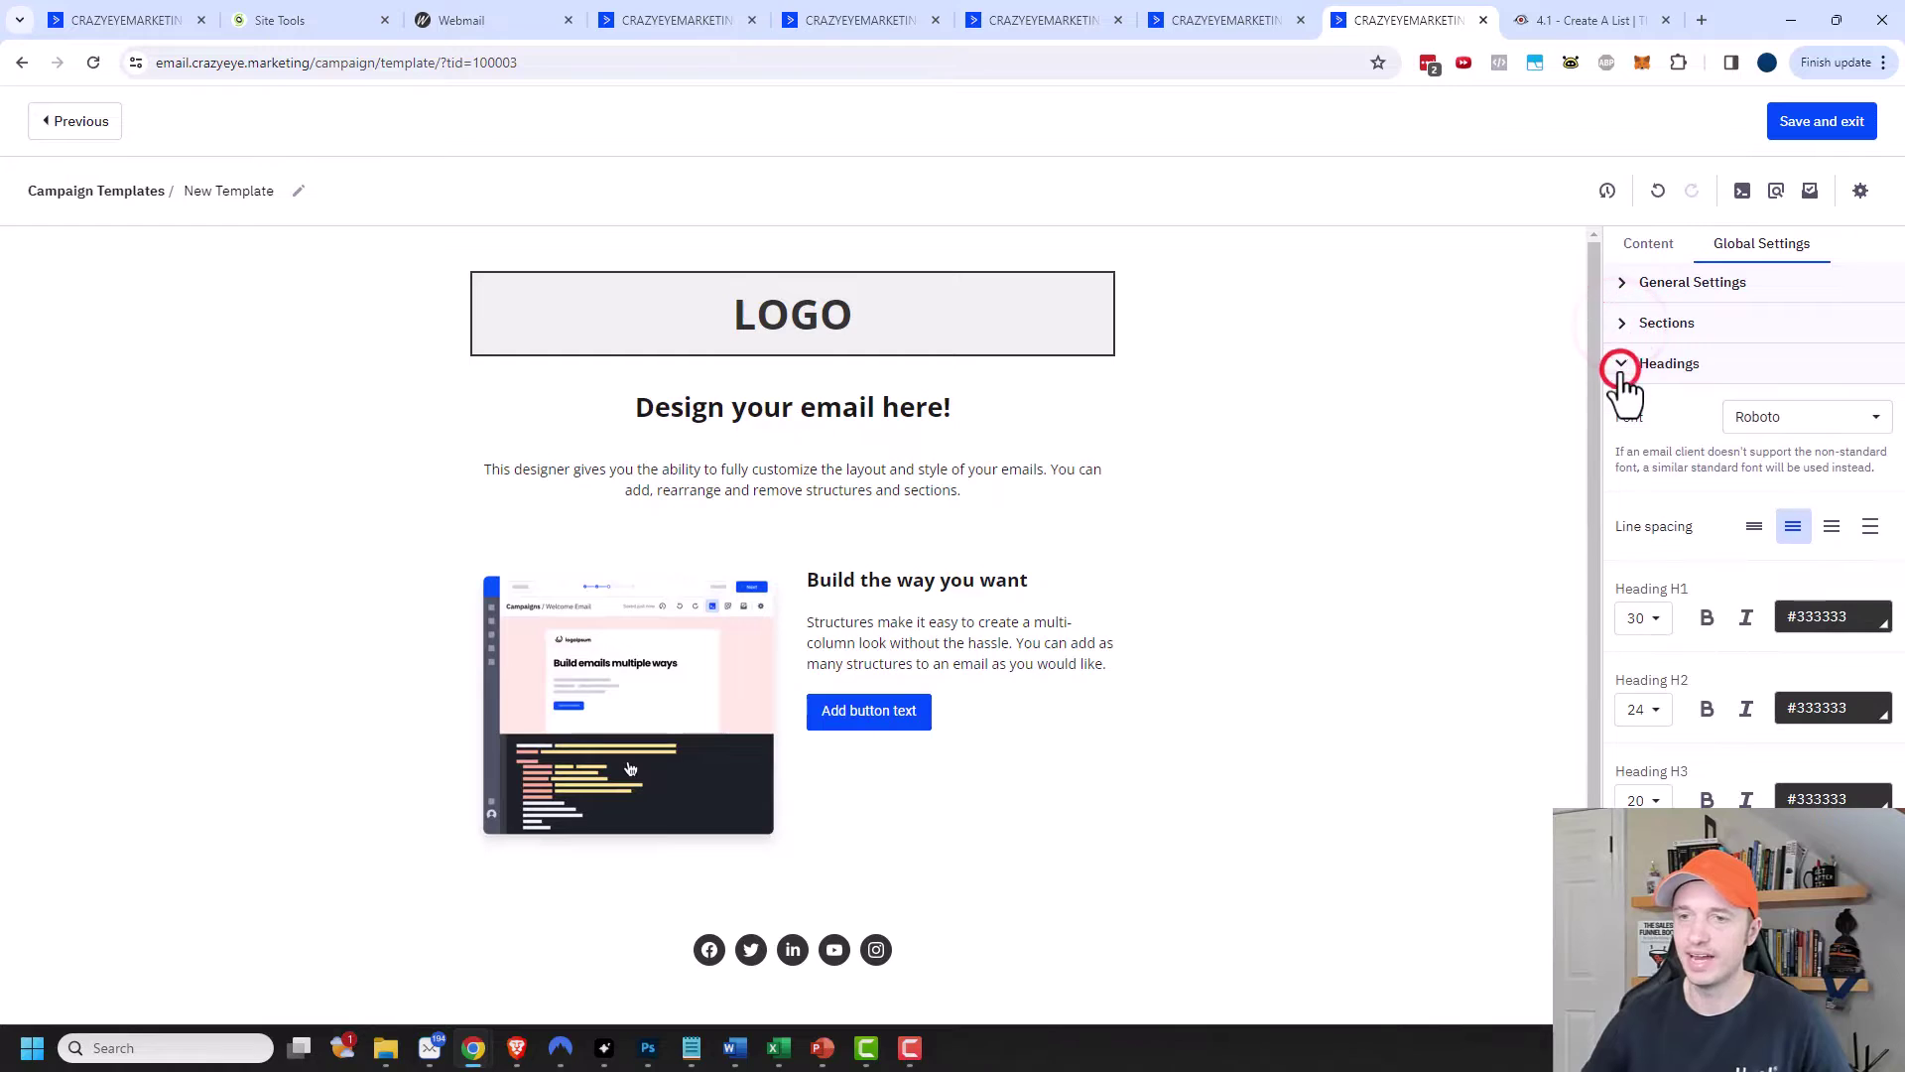
{"action": "left_click", "coordinate": [1787, 421]}
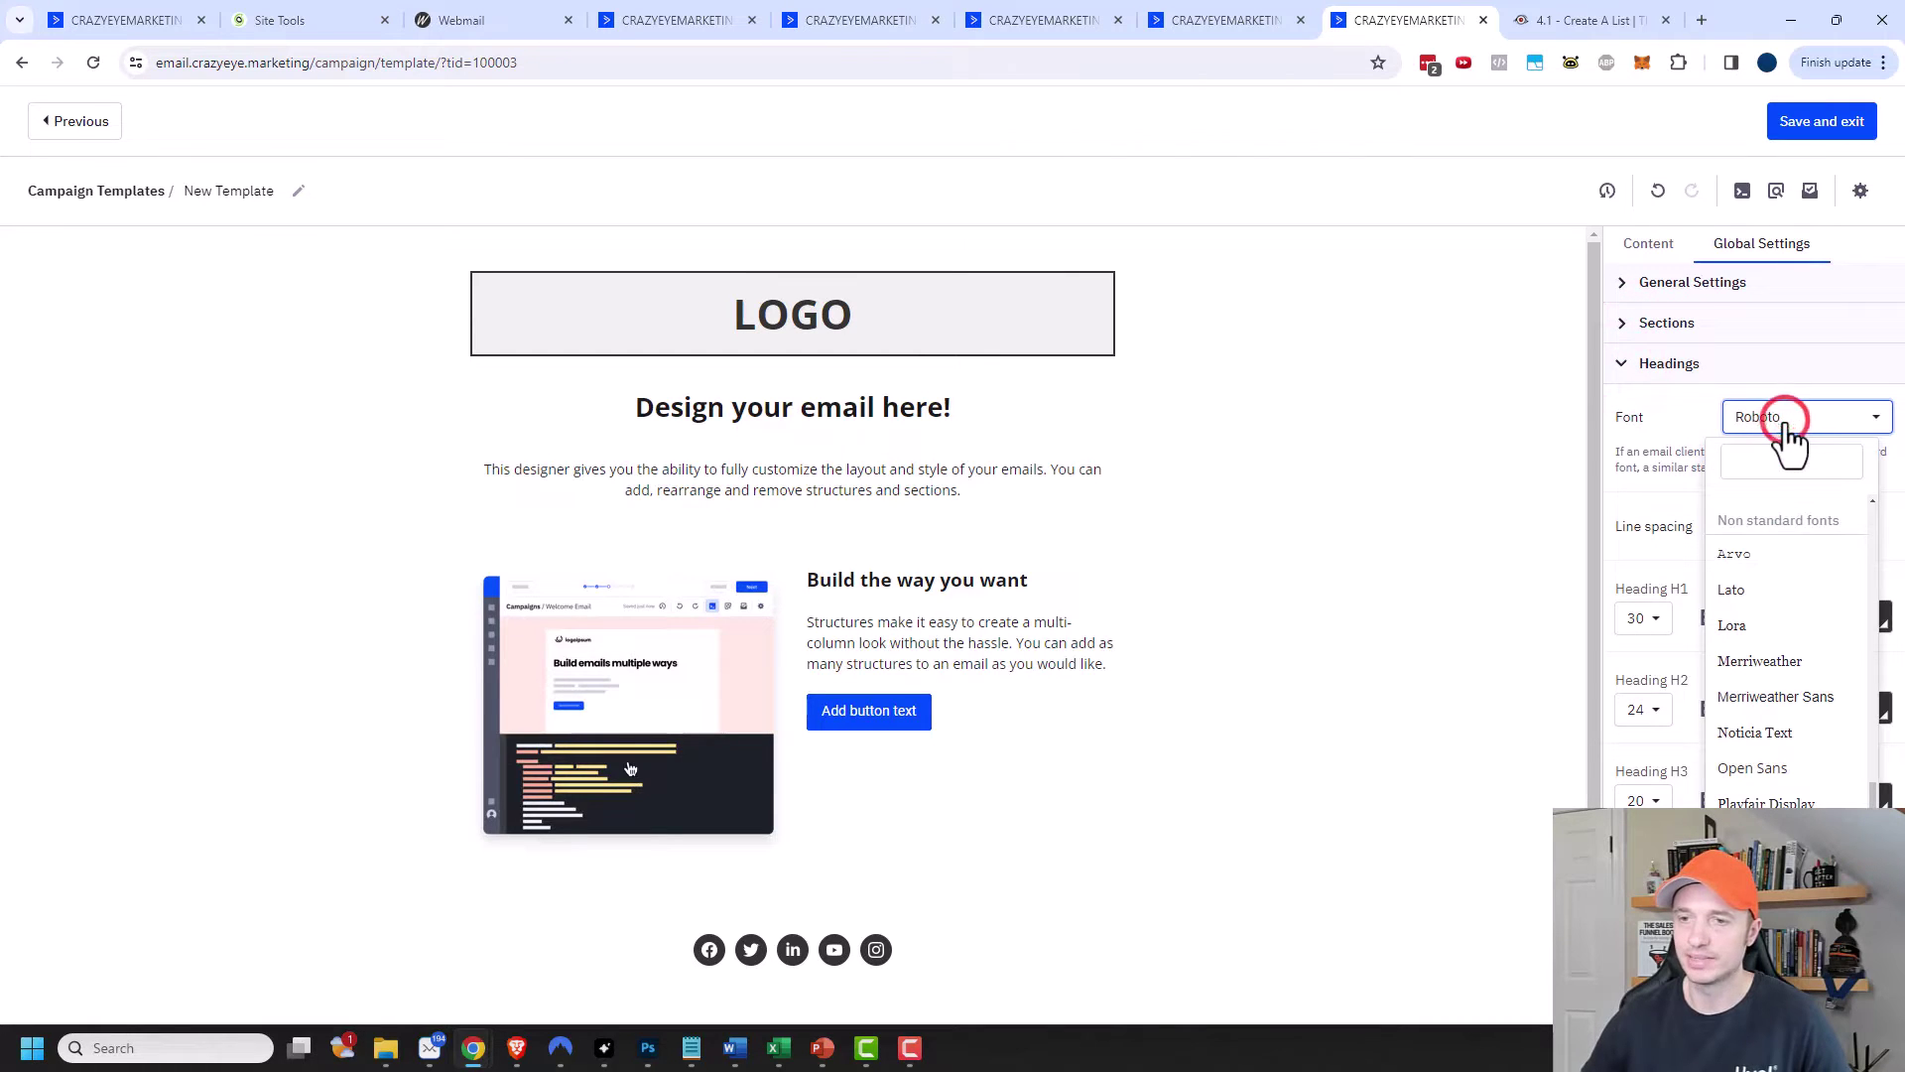
{"action": "left_click", "coordinate": [1790, 699]}
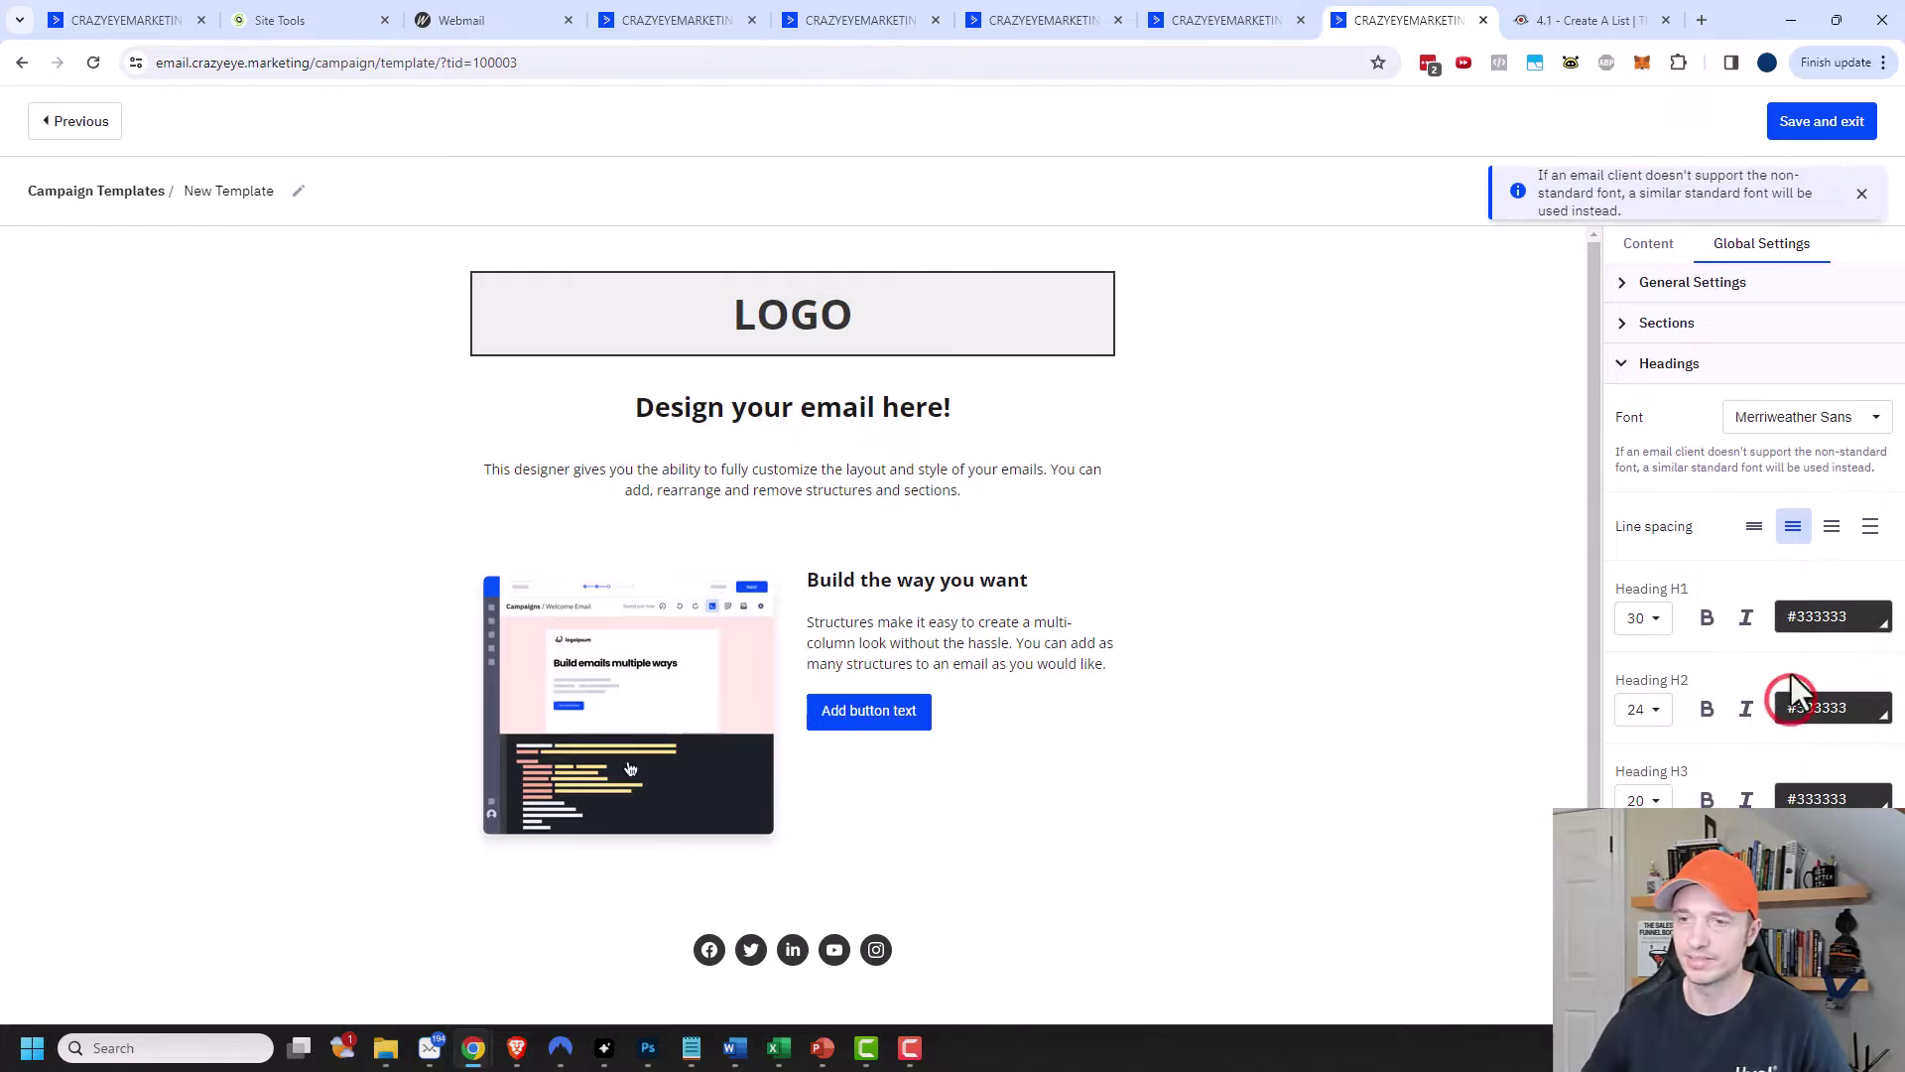
{"action": "left_click", "coordinate": [1819, 613]}
{"action": "type", "text": "#191919"}
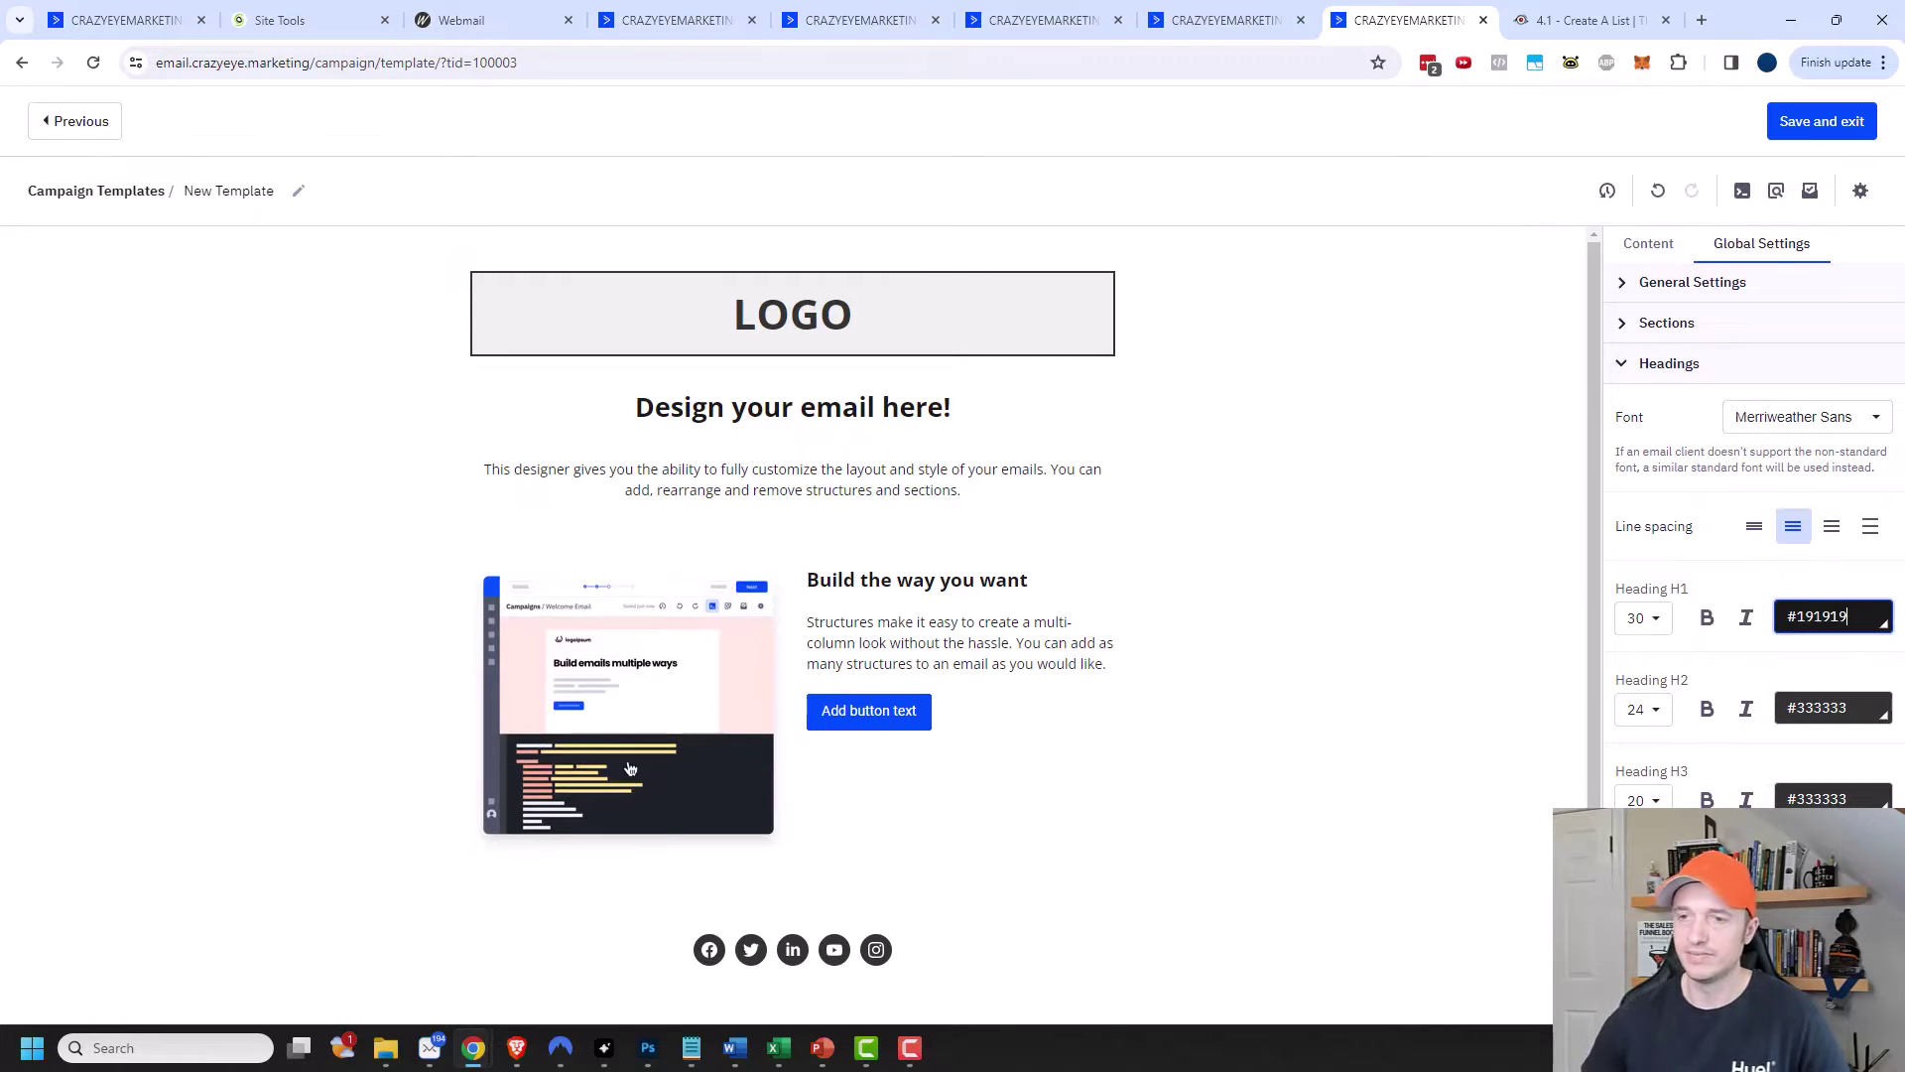
{"action": "key", "text": "ctrl+a"}
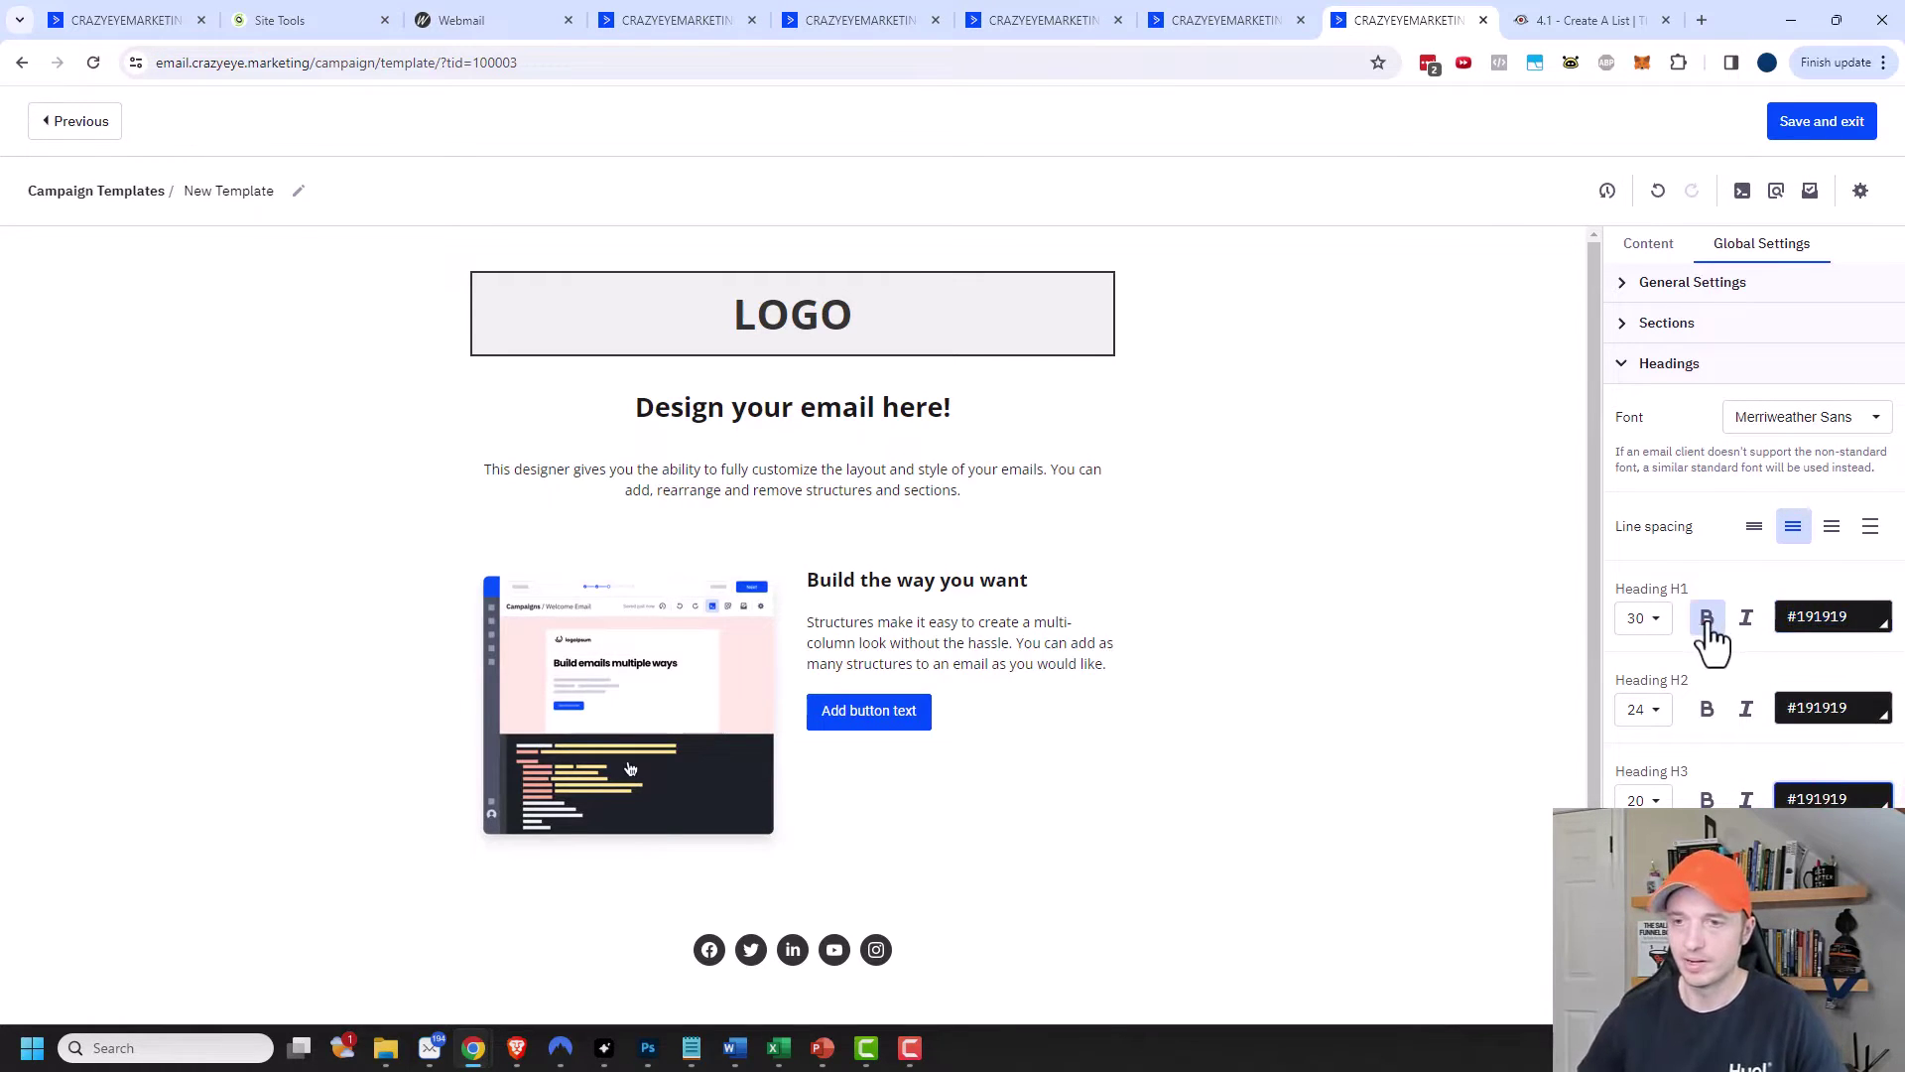
Make the H1, H2 and H3 headings bold and close the heading settings.
{"action": "left_click", "coordinate": [1707, 618]}
{"action": "left_click", "coordinate": [1707, 709]}
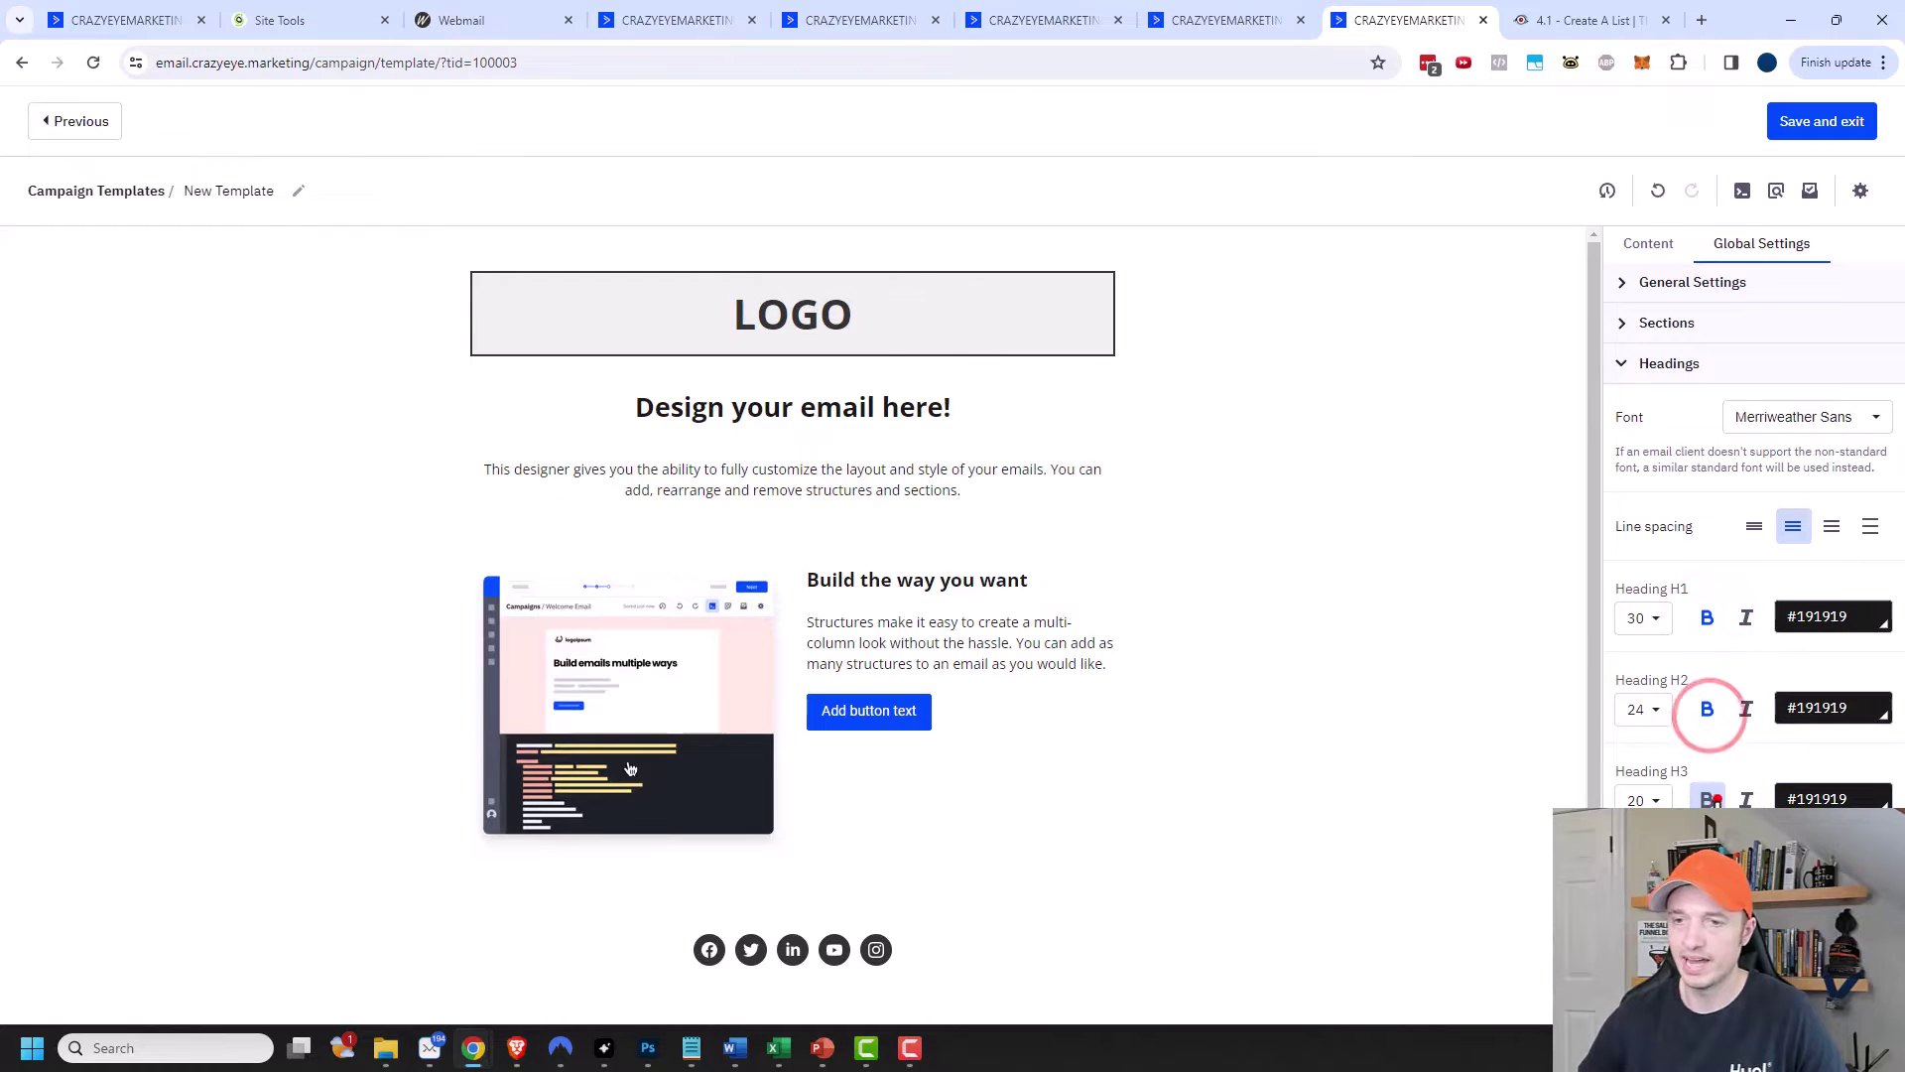
{"action": "left_click", "coordinate": [1707, 800]}
{"action": "left_click", "coordinate": [1621, 363]}
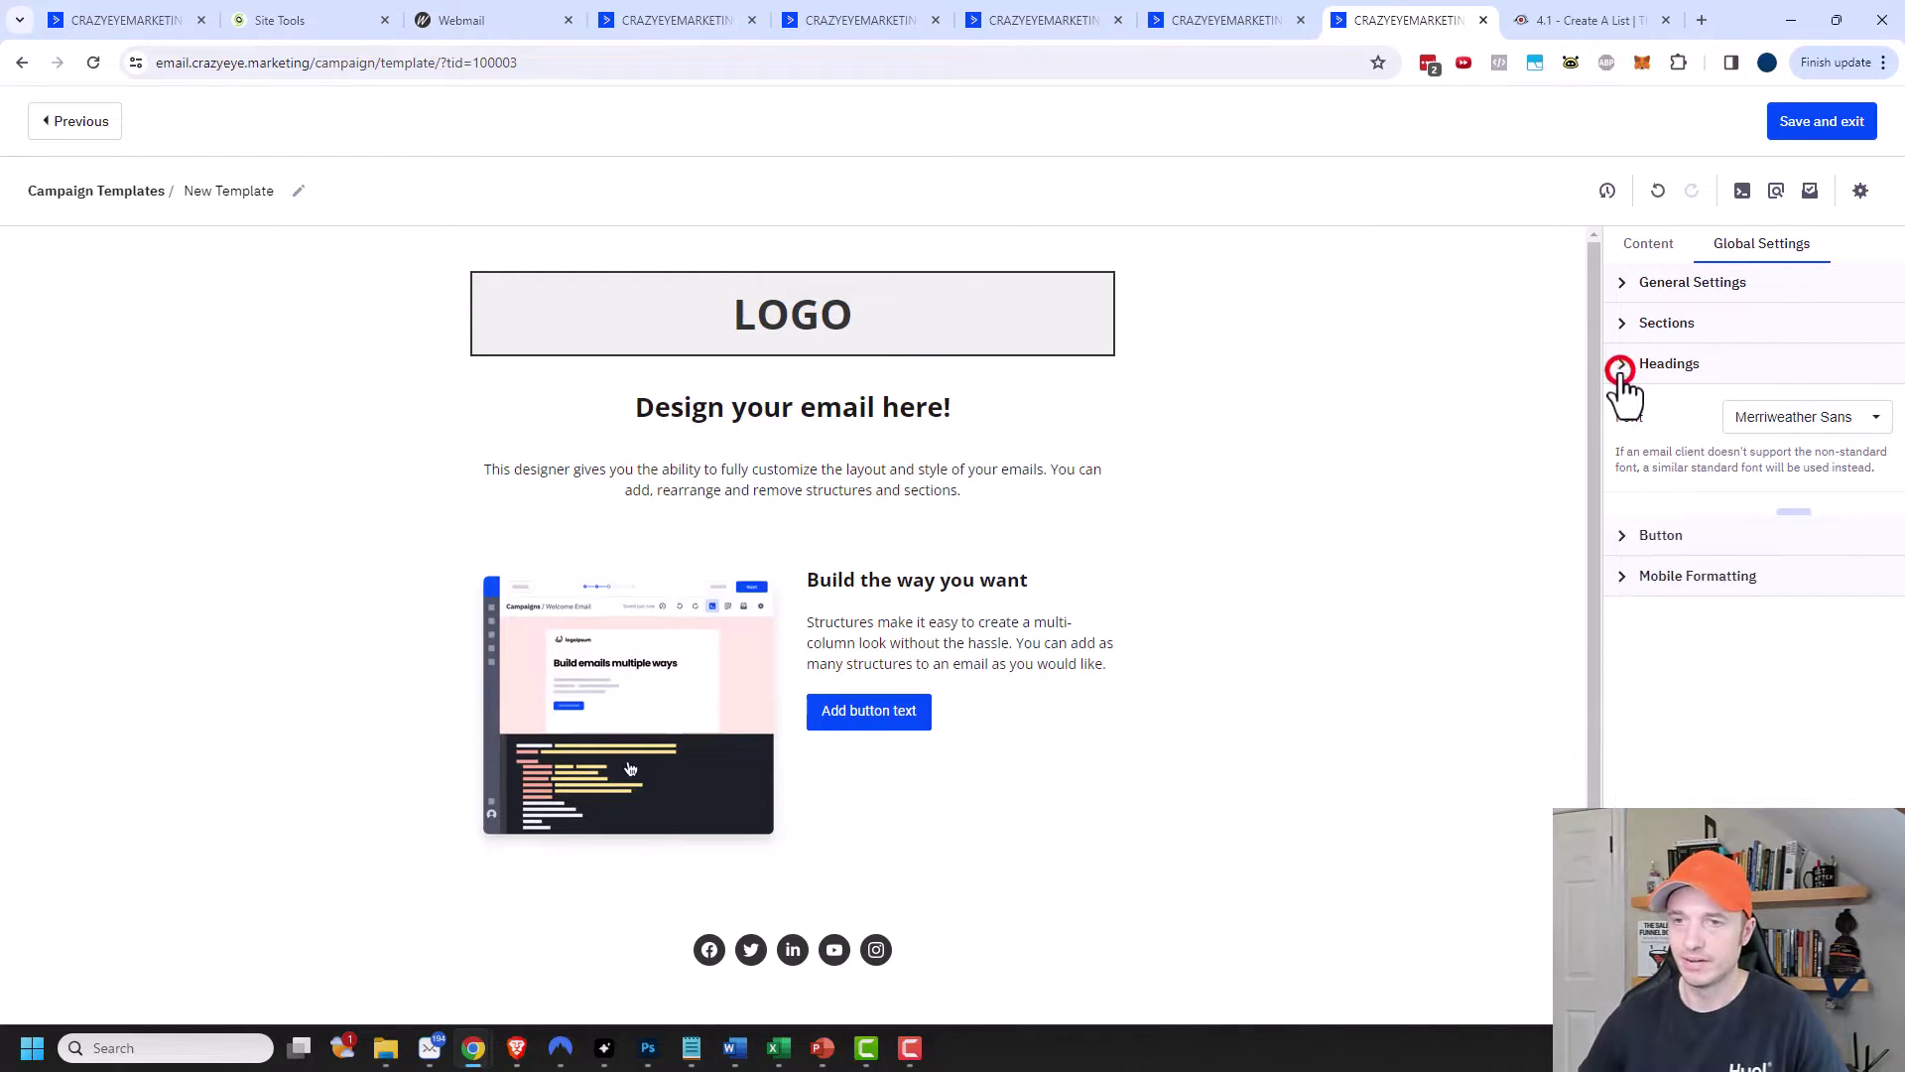
Enable highlighting of hovered buttons, set the global button color to #ff3c00, and check the hover button color.
{"action": "left_click", "coordinate": [1620, 411]}
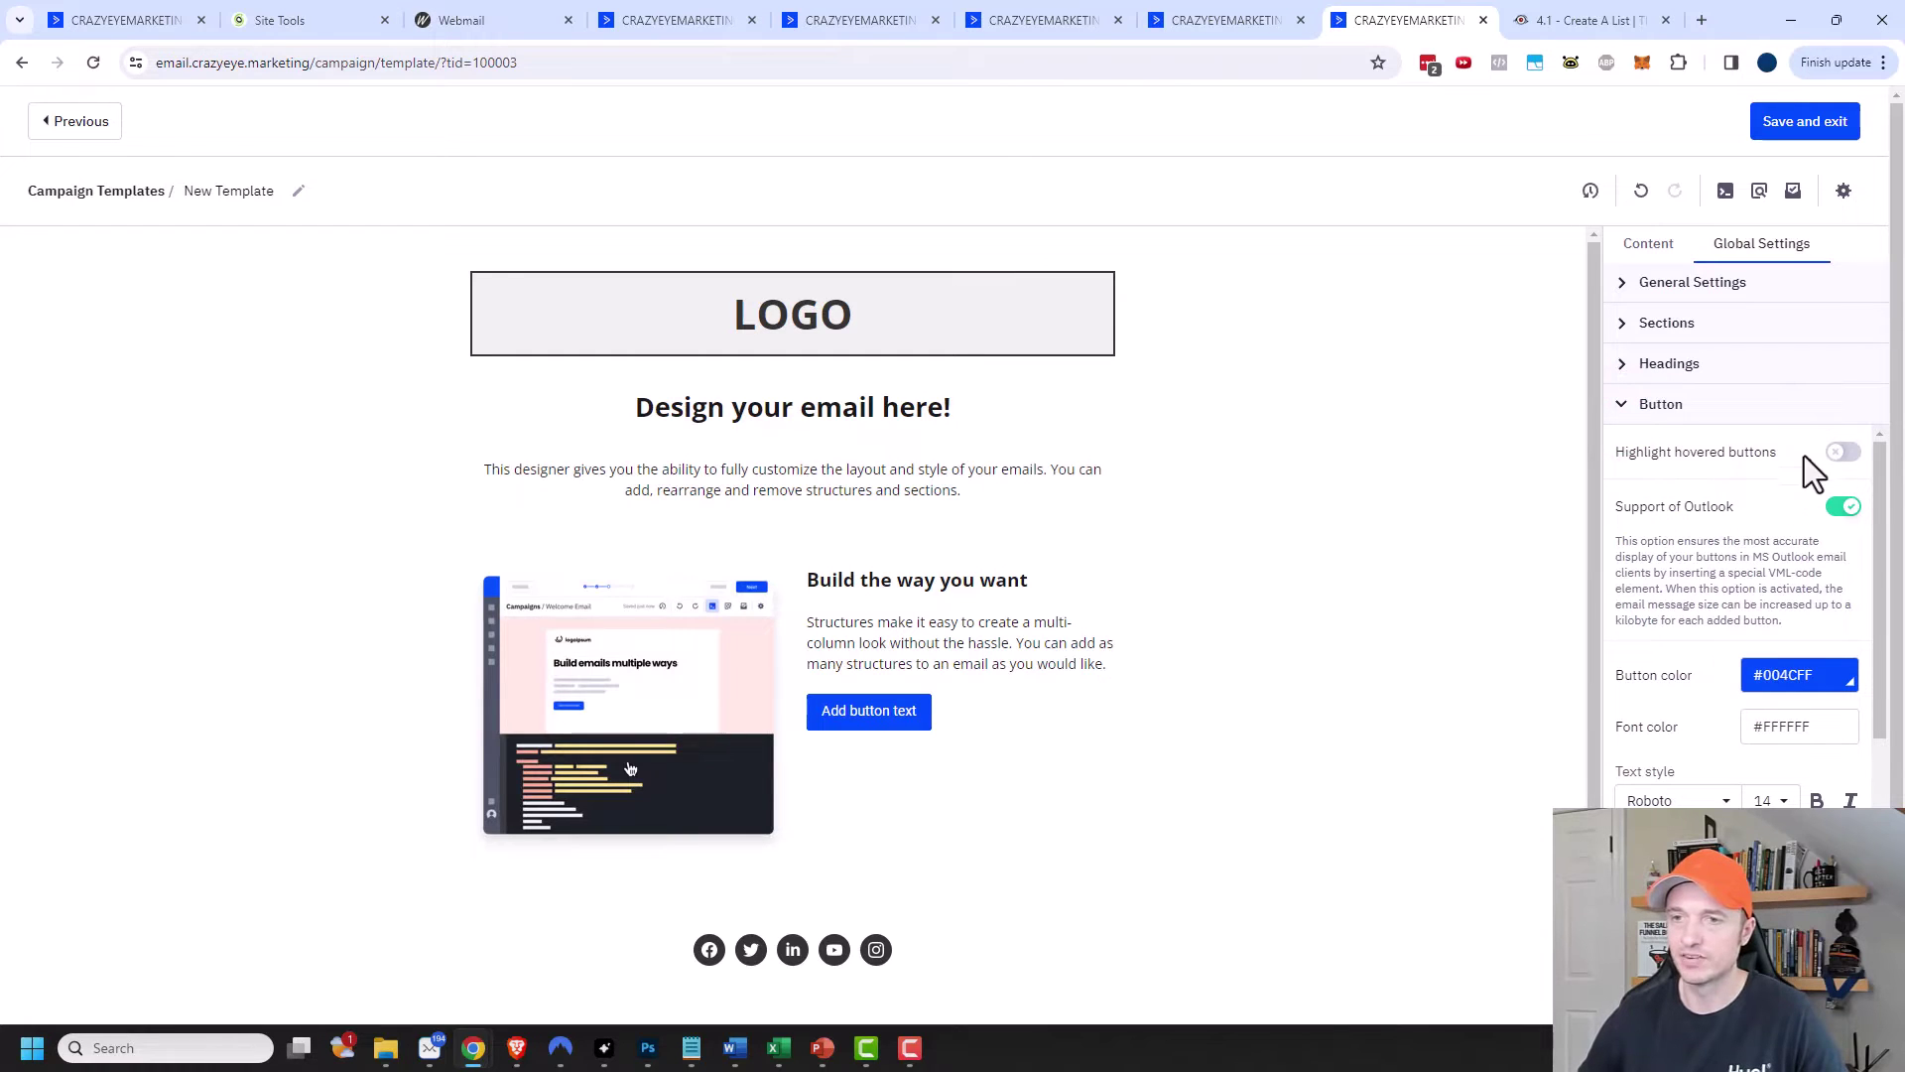
{"action": "left_click", "coordinate": [1844, 452]}
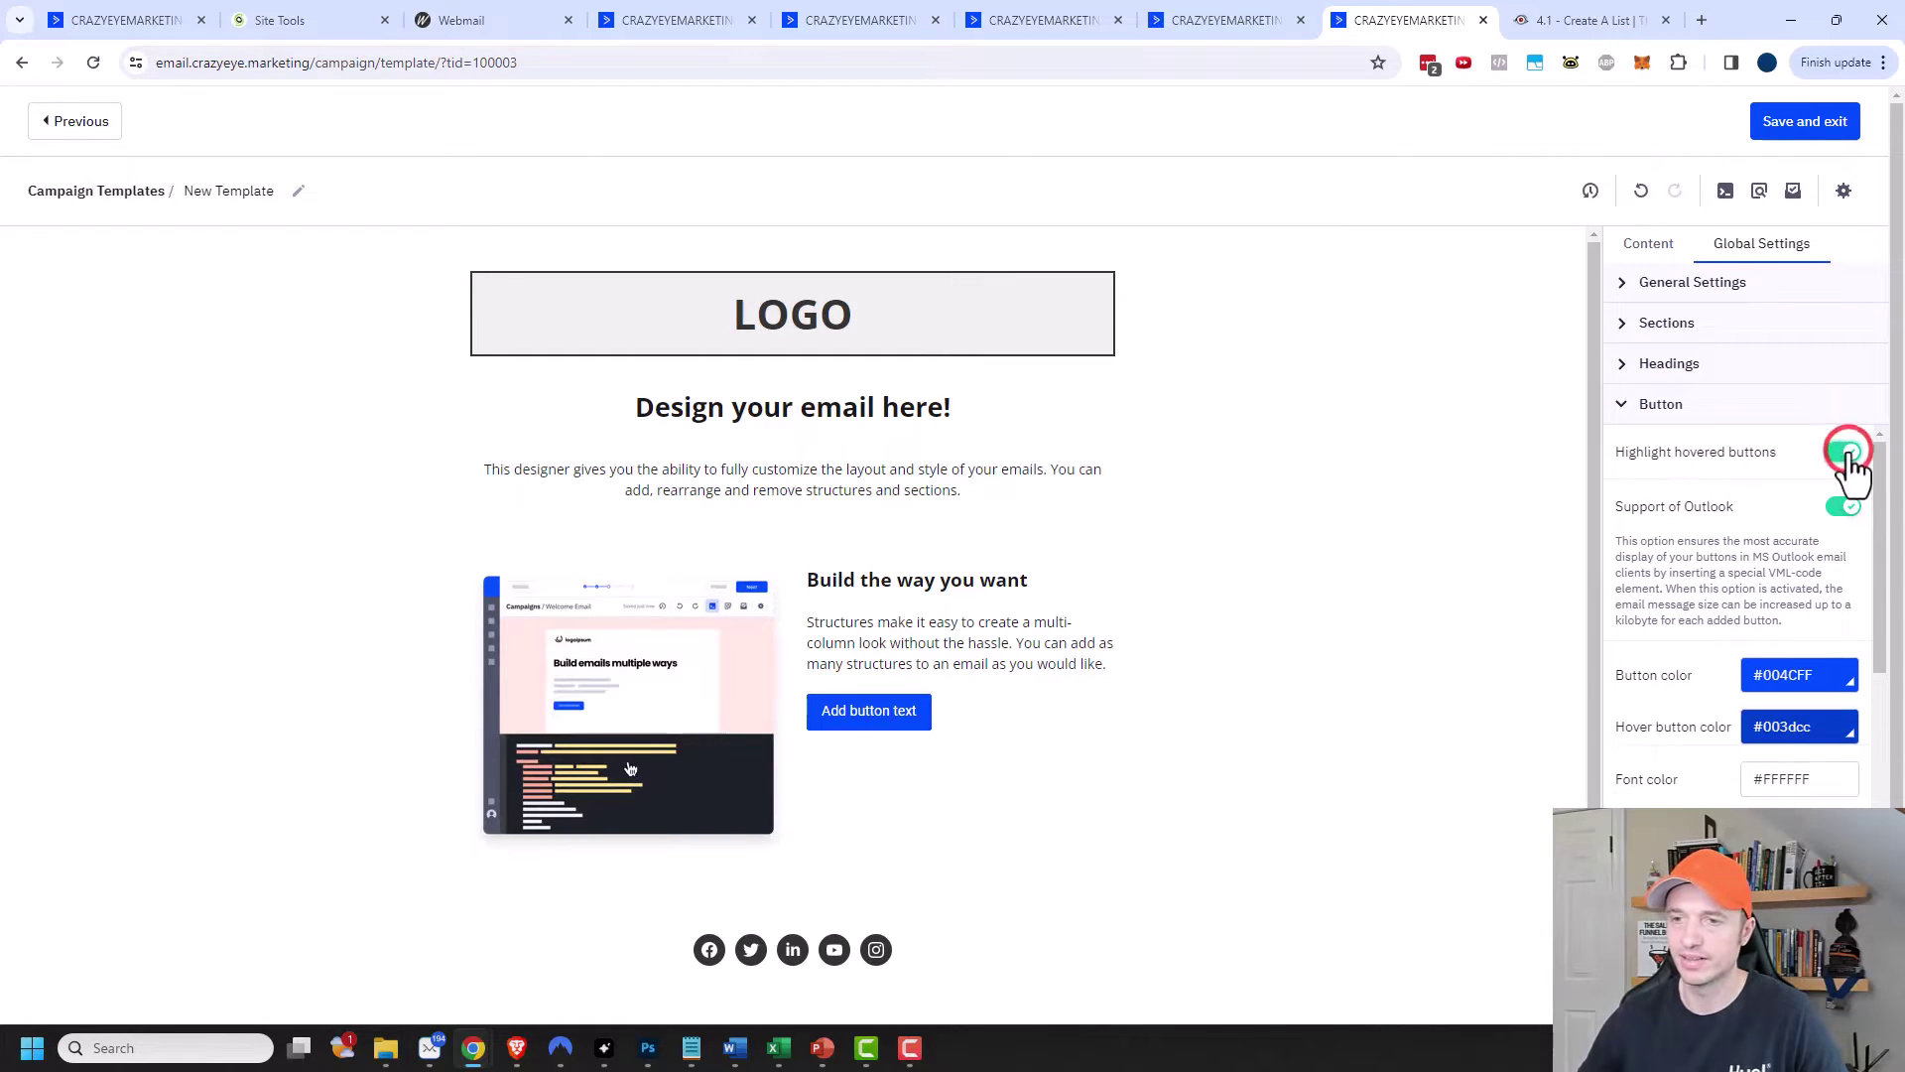
{"action": "scroll", "coordinate": [1667, 645], "scroll_direction": "down", "scroll_amount": 1}
{"action": "left_click", "coordinate": [1805, 576]}
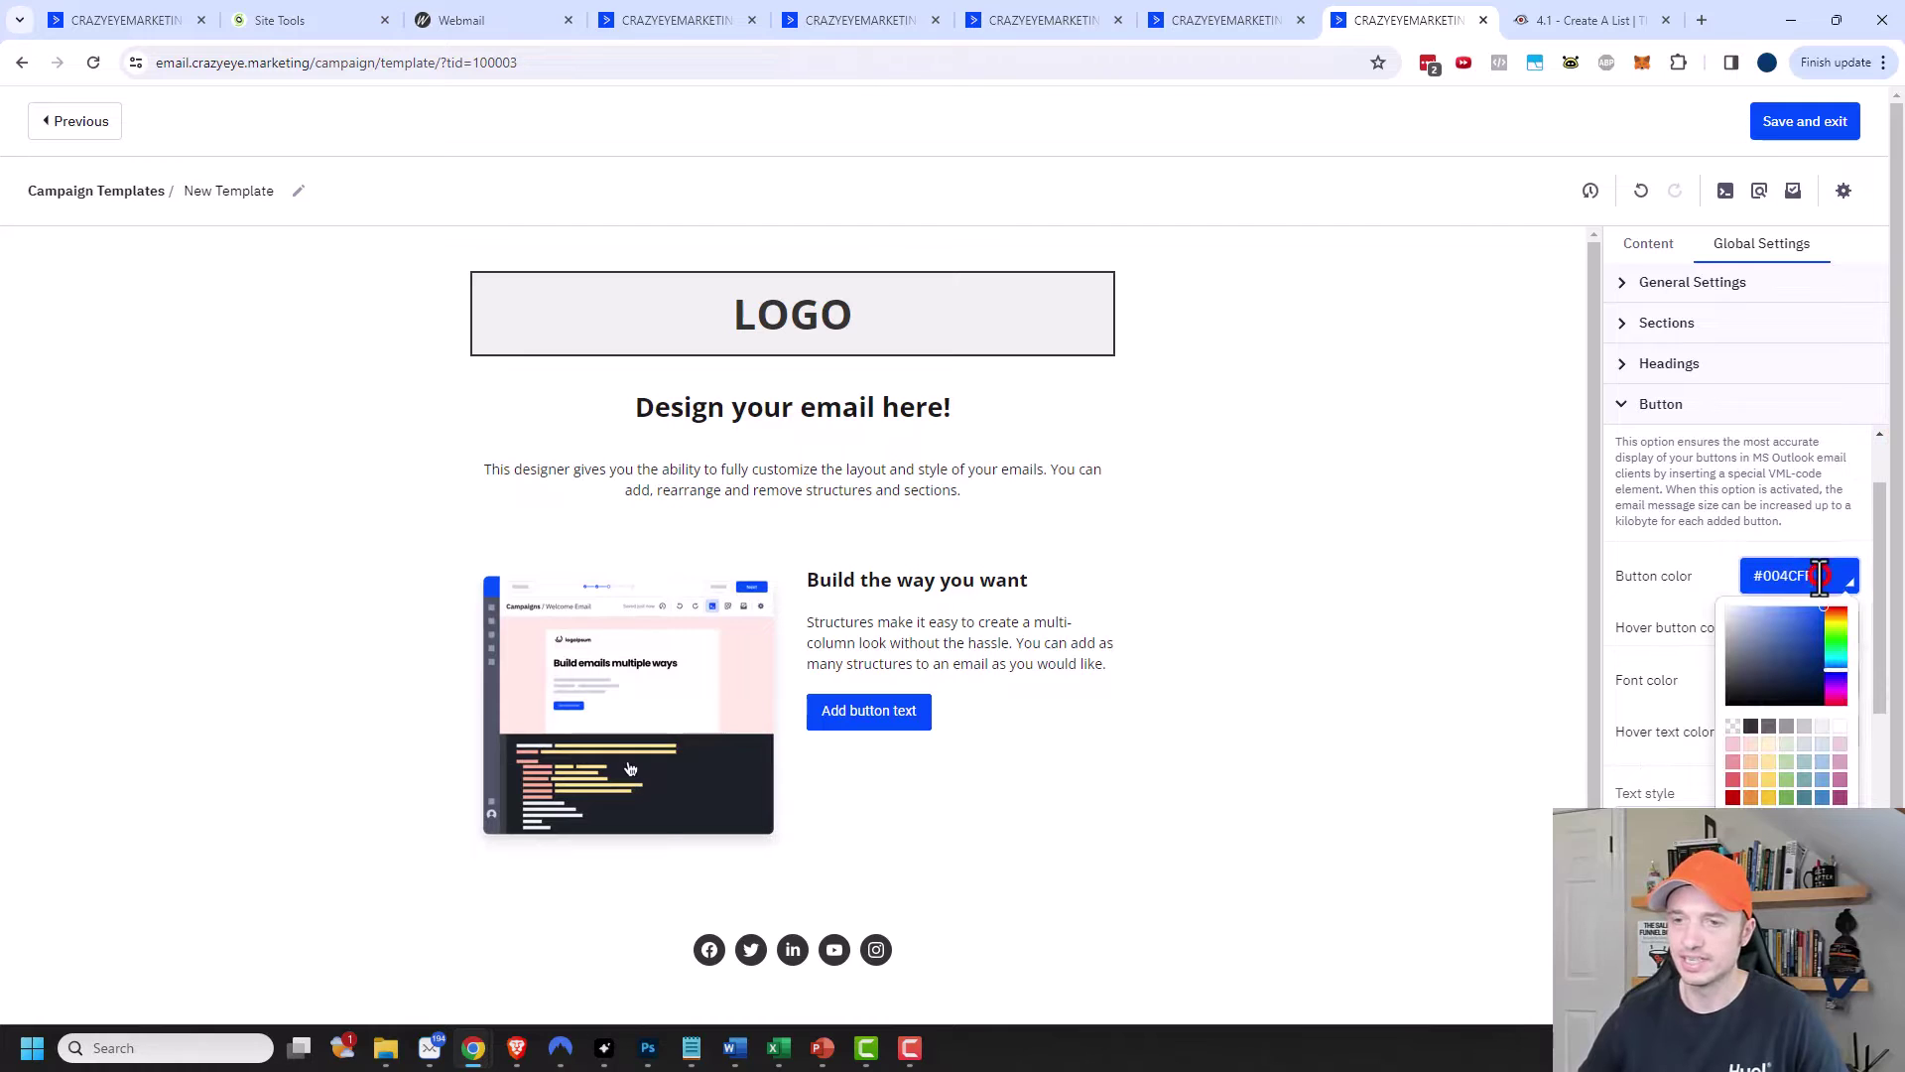
{"action": "key", "text": "ctrl+a"}
{"action": "type", "text": "#ff3c00"}
{"action": "key", "text": "Return"}
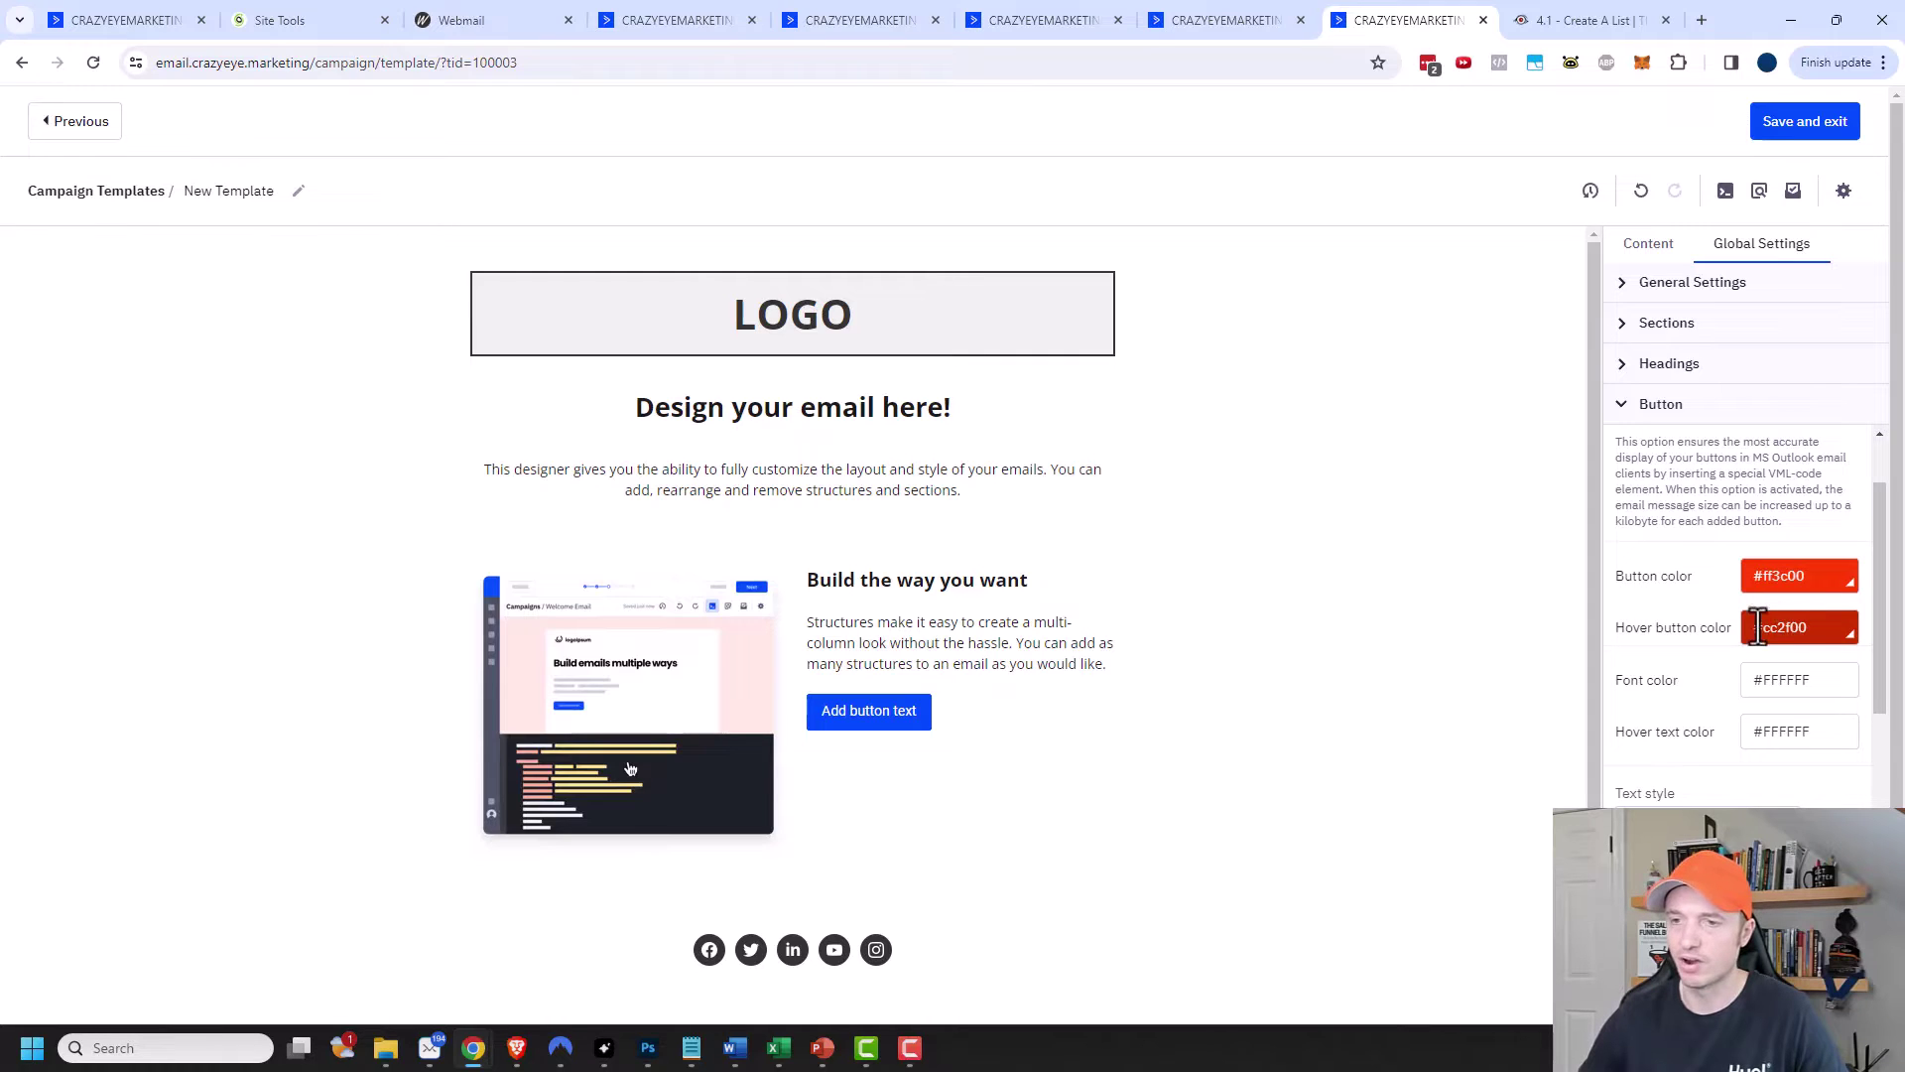
{"action": "left_click", "coordinate": [1841, 632]}
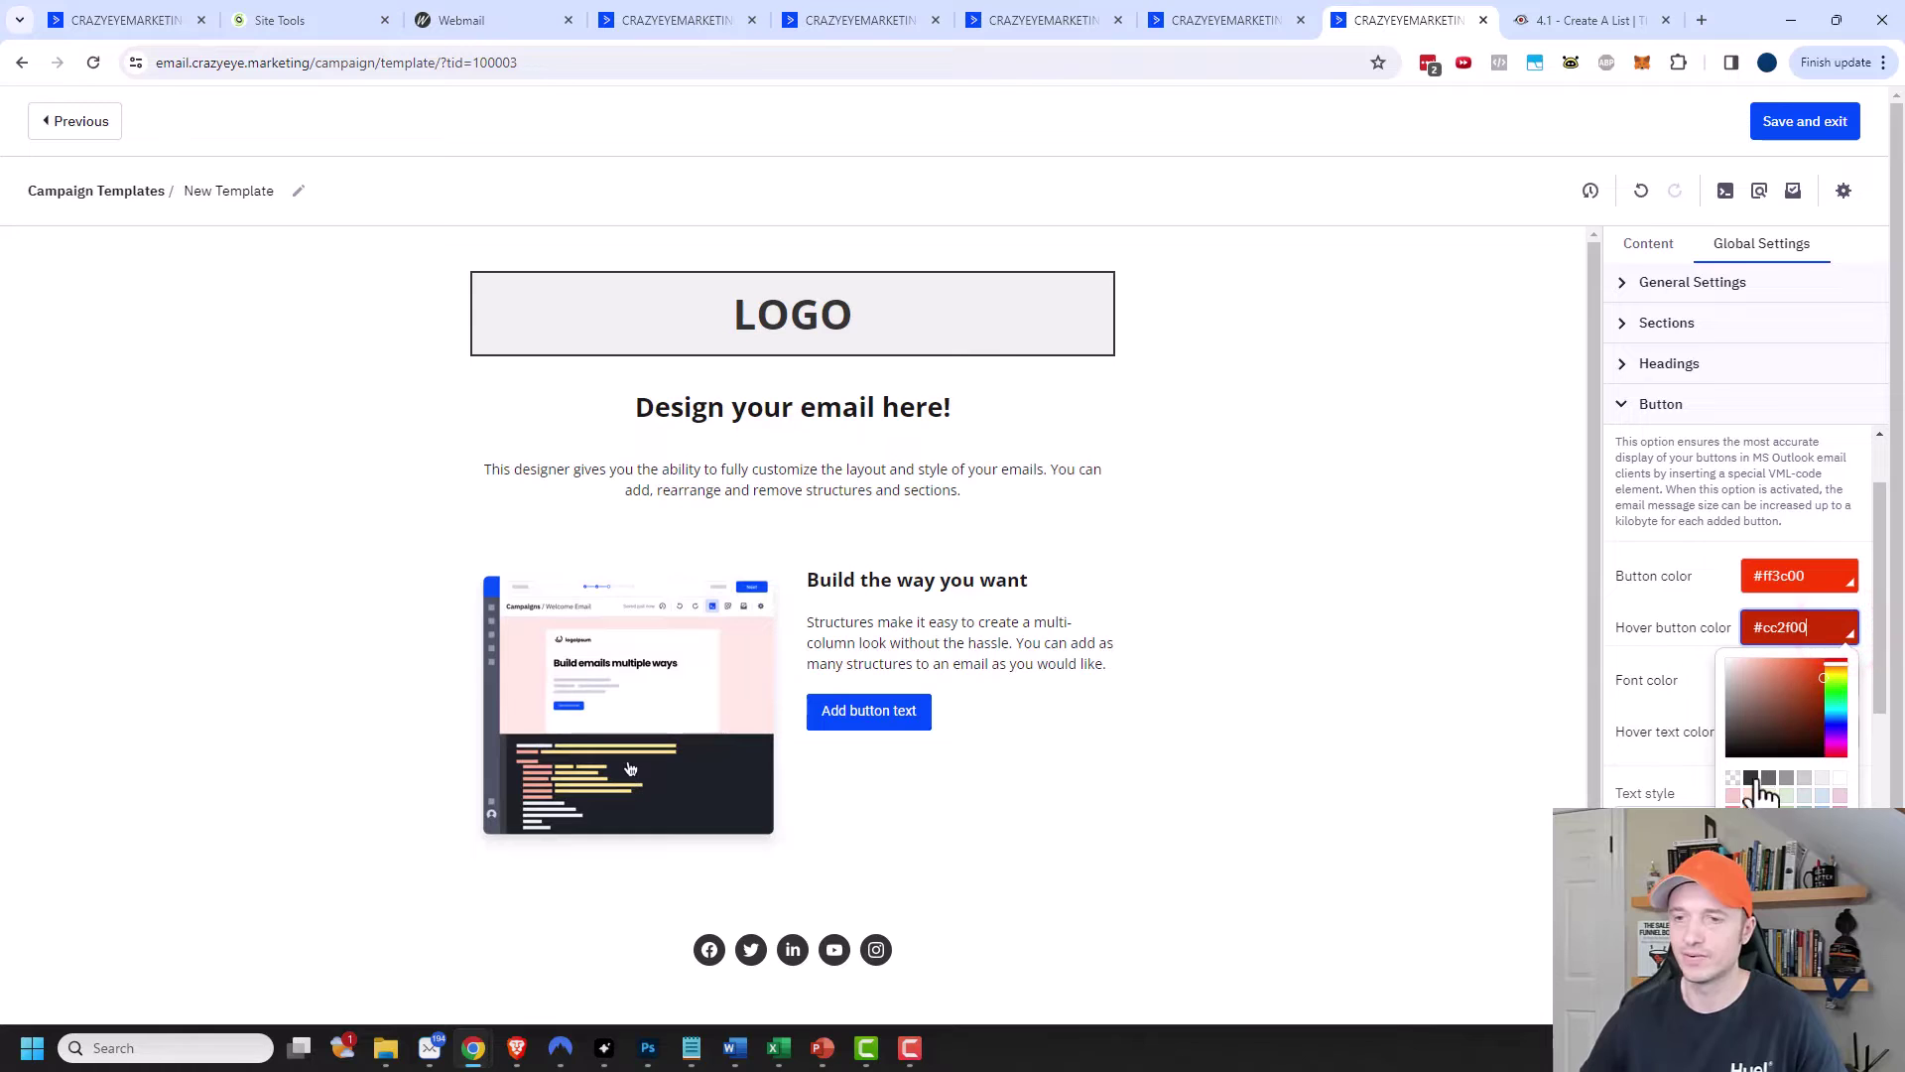
{"action": "left_click", "coordinate": [1670, 668]}
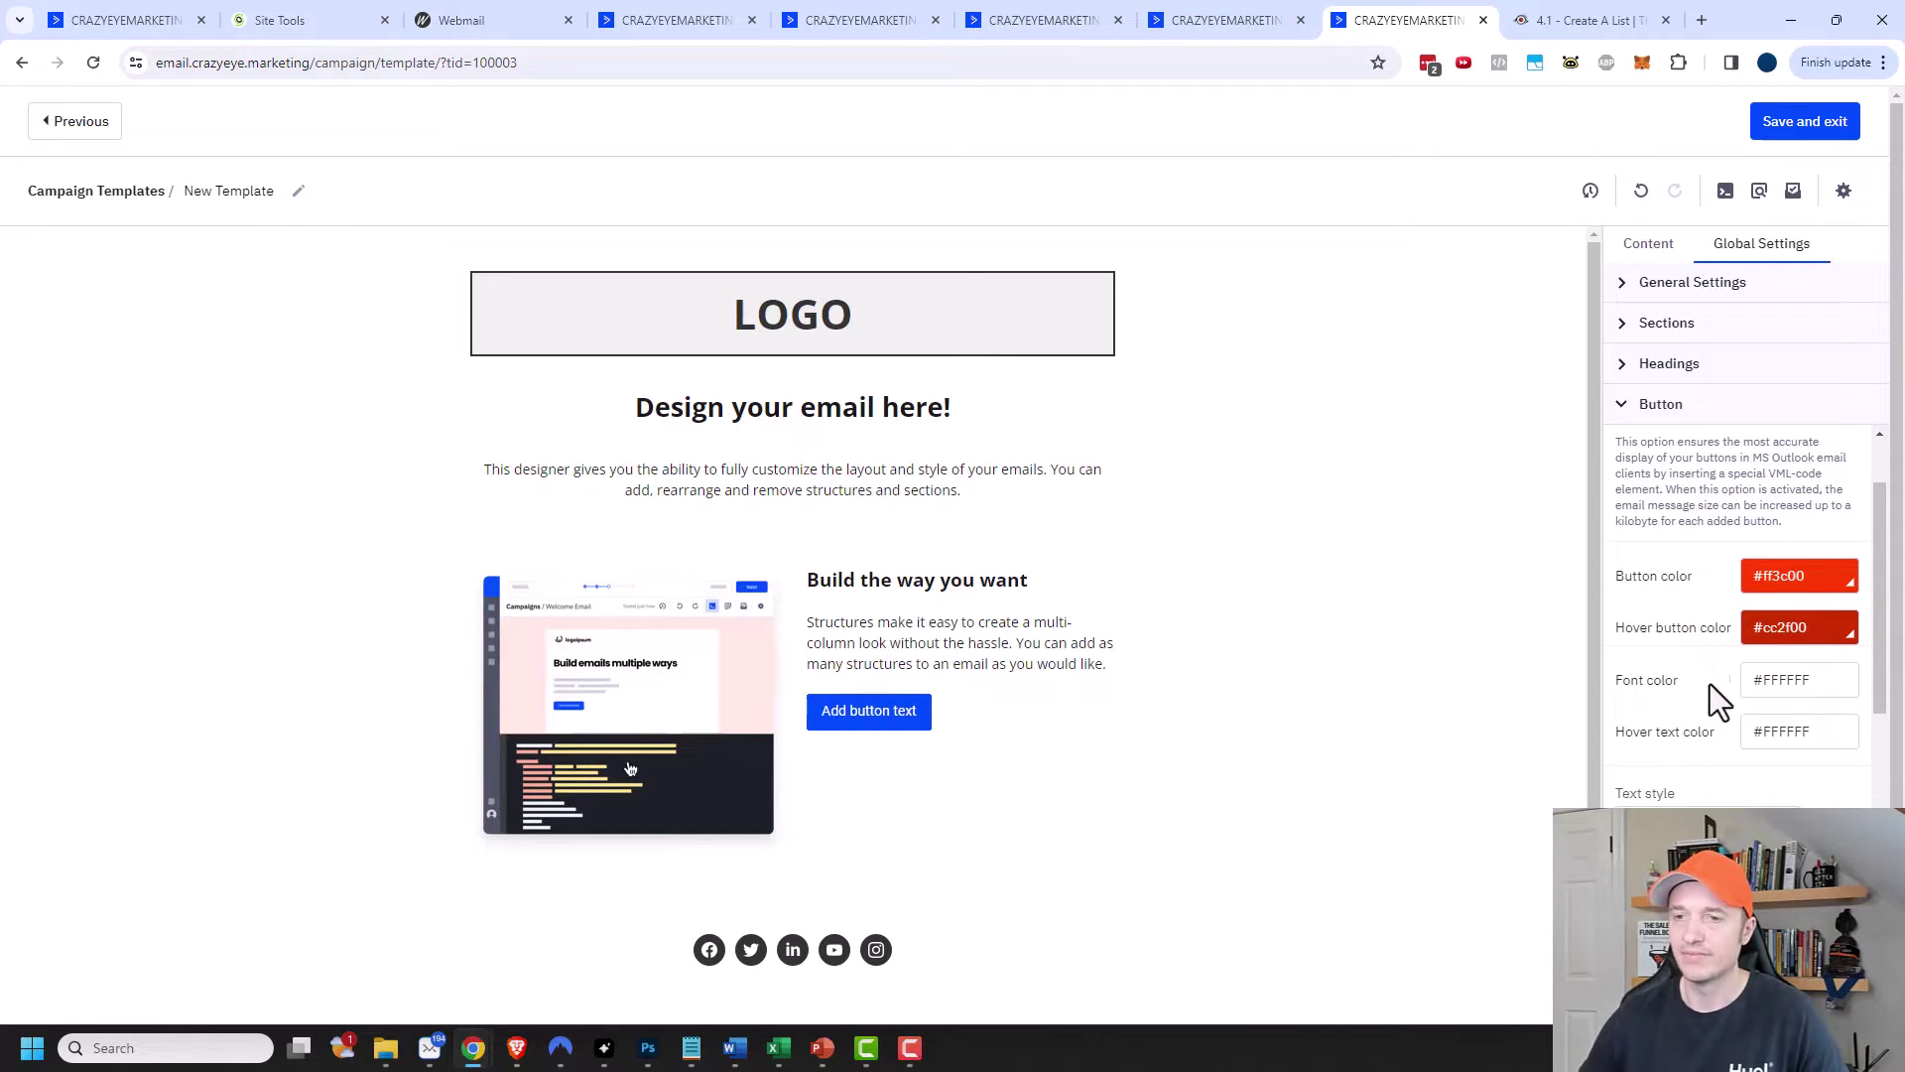
Style the global button text as bold Open Sans at size 16.
{"action": "scroll", "coordinate": [1783, 700], "scroll_direction": "down", "scroll_amount": 2}
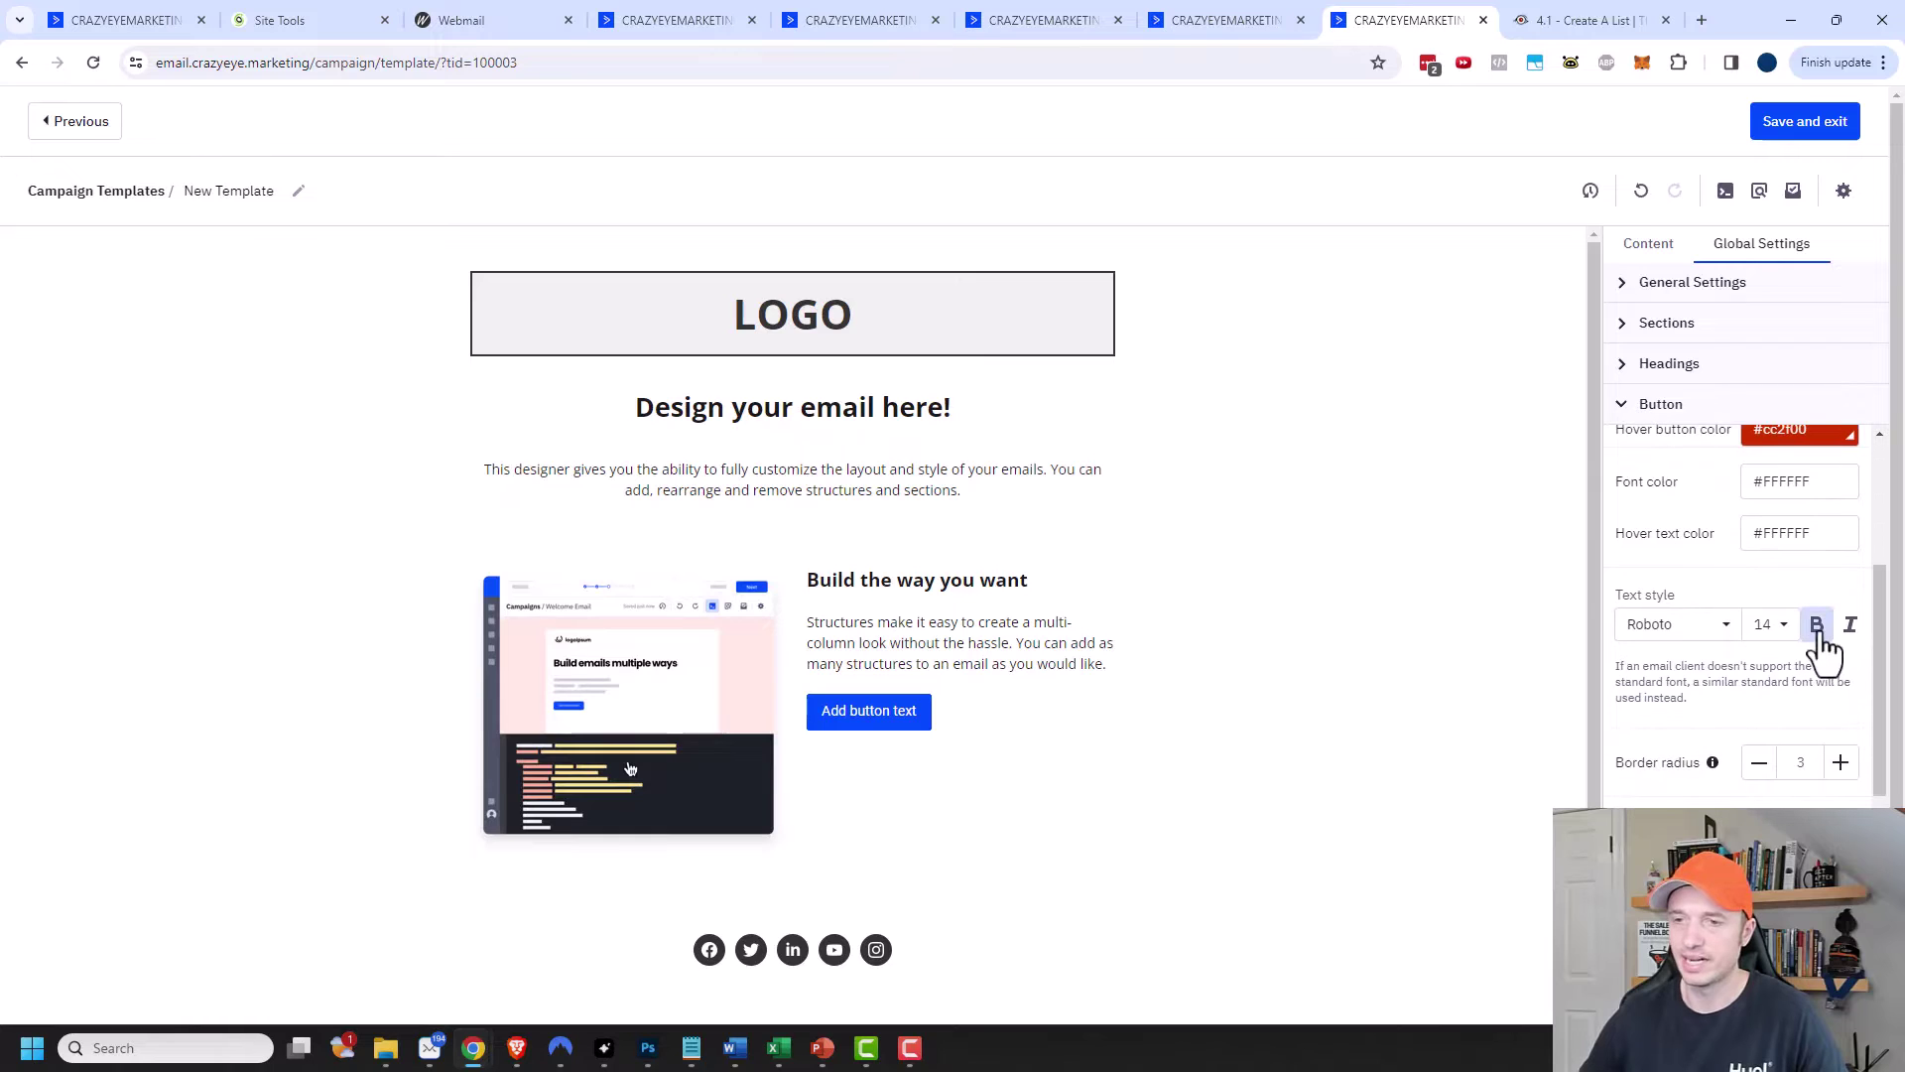
{"action": "left_click", "coordinate": [1771, 625]}
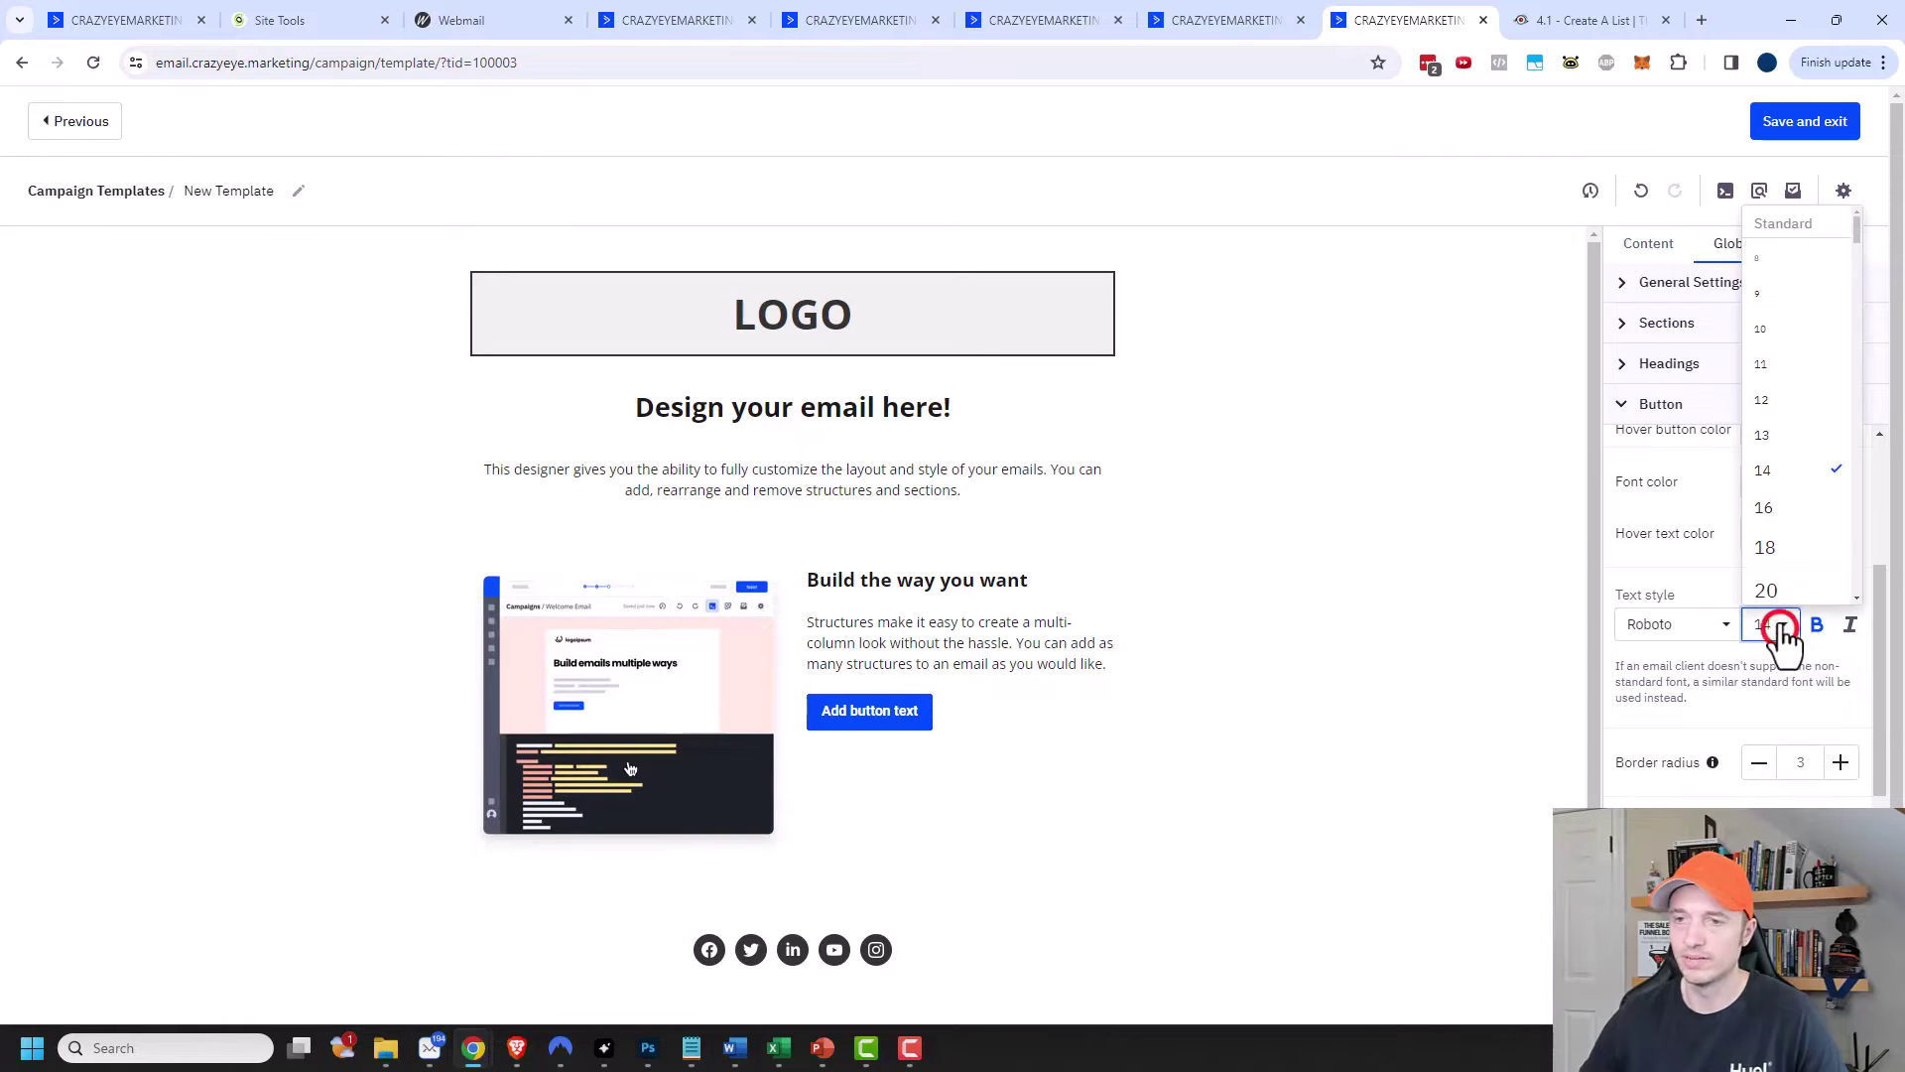
{"action": "left_click", "coordinate": [1787, 513]}
{"action": "left_click", "coordinate": [1702, 630]}
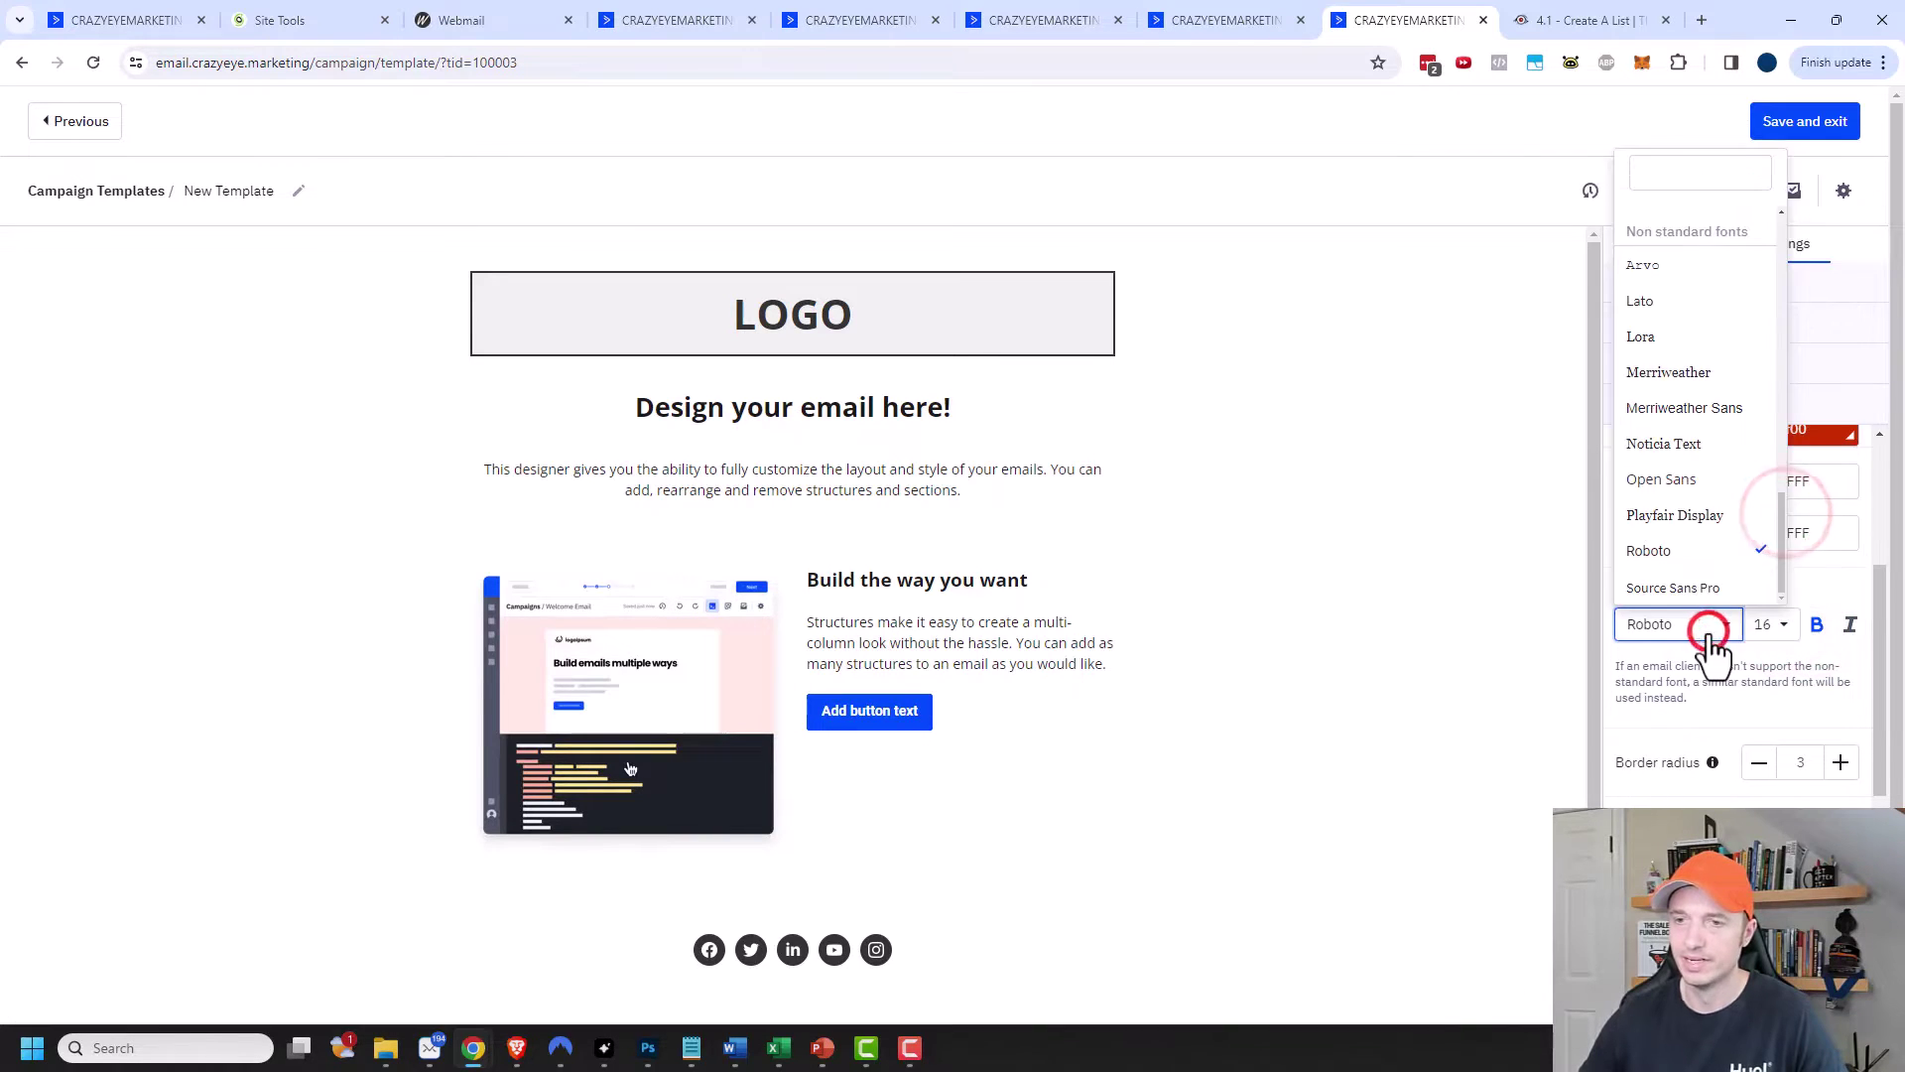
{"action": "left_click", "coordinate": [1707, 487]}
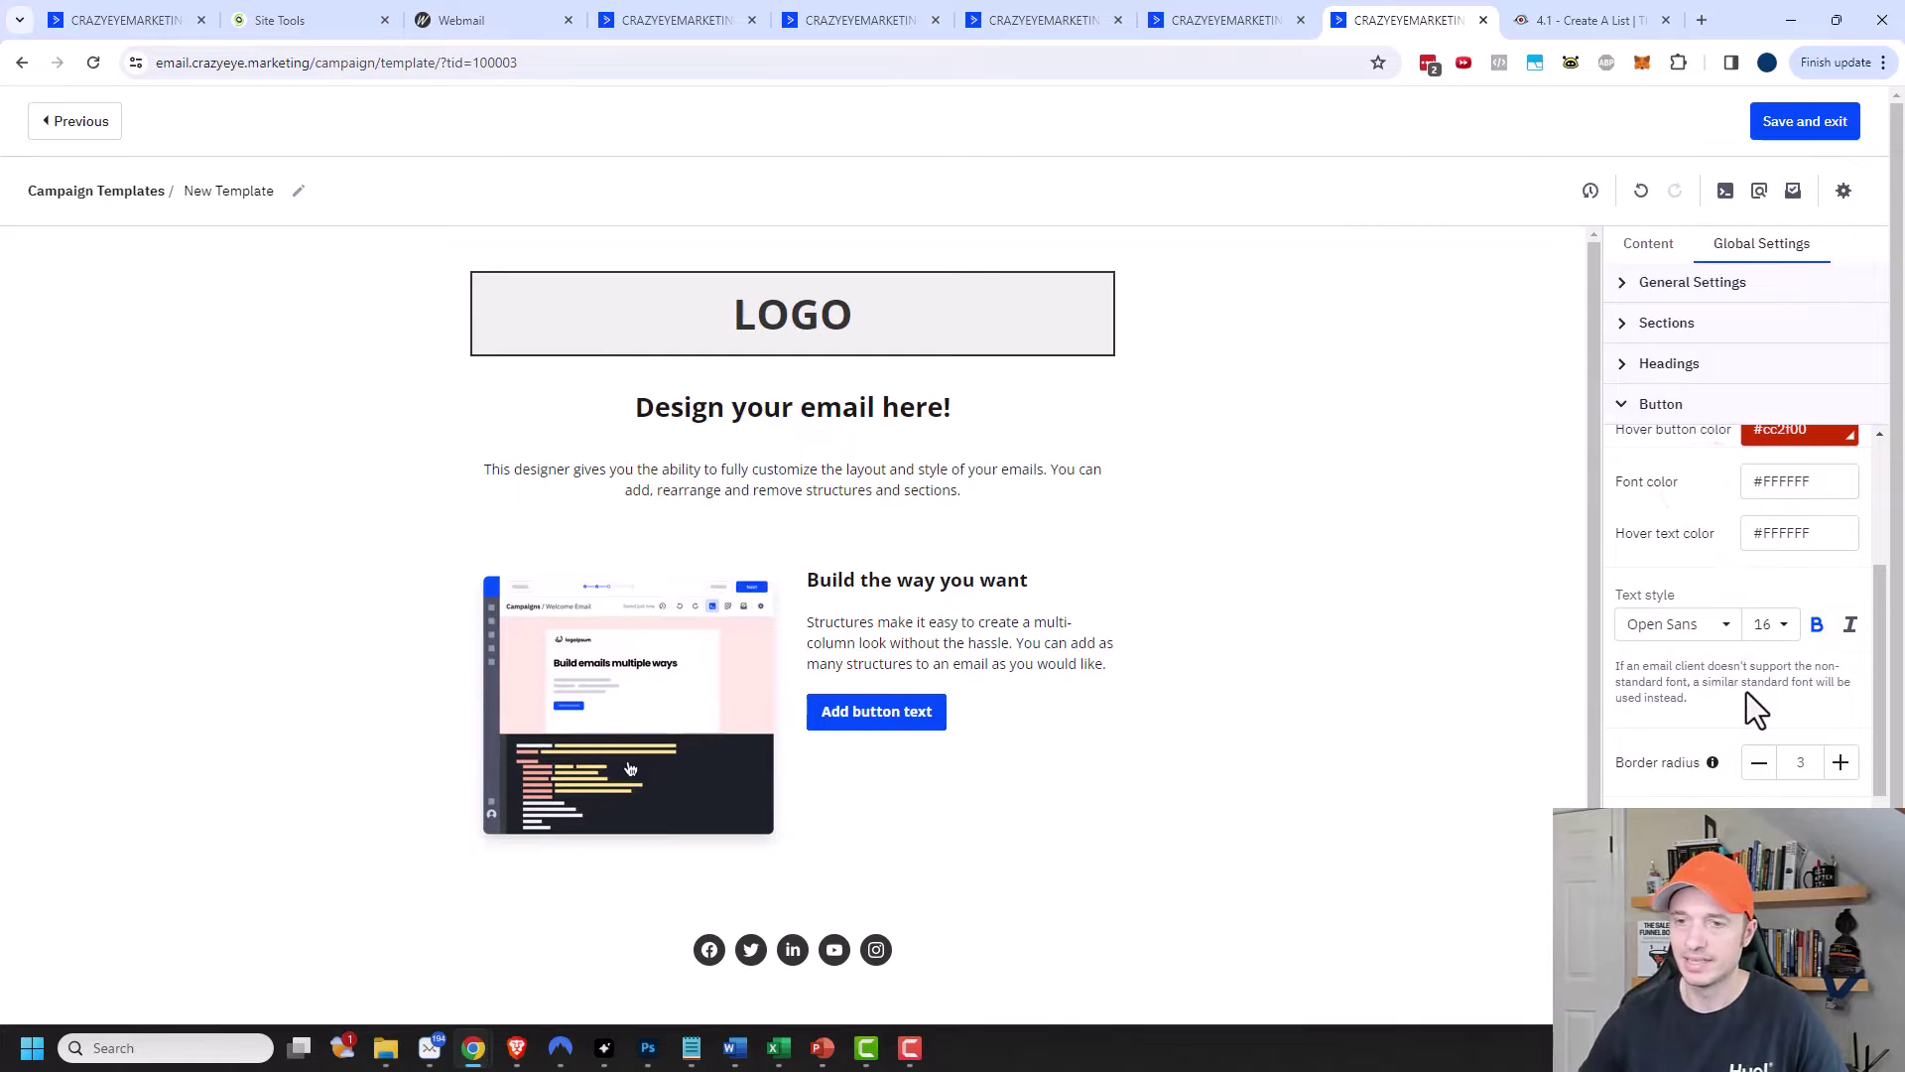
Review the button's border and padding options and the mobile formatting text sizes and heading alignments.
{"action": "scroll", "coordinate": [1747, 692], "scroll_direction": "down", "scroll_amount": 1}
{"action": "scroll", "coordinate": [1769, 695], "scroll_direction": "down", "scroll_amount": 1}
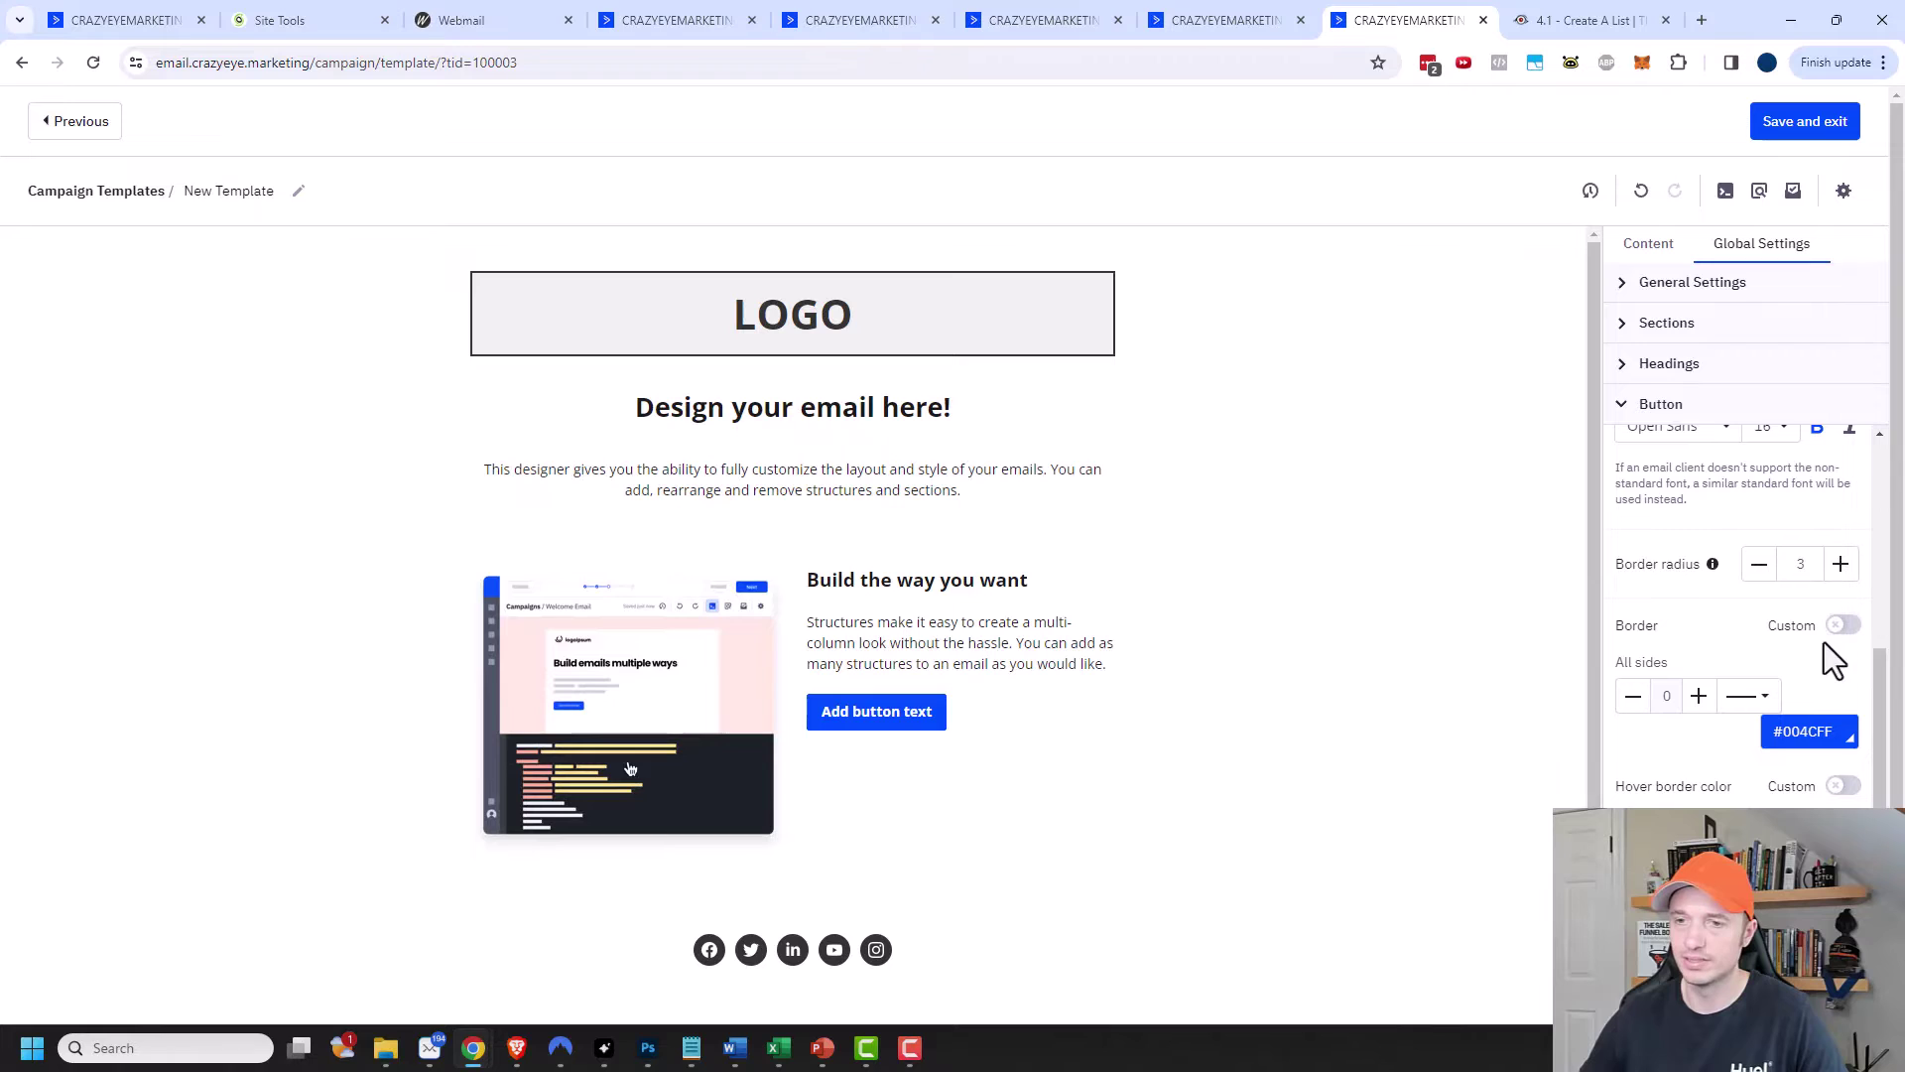
{"action": "scroll", "coordinate": [1818, 707], "scroll_direction": "down", "scroll_amount": 1}
{"action": "scroll", "coordinate": [1699, 625], "scroll_direction": "down", "scroll_amount": 1}
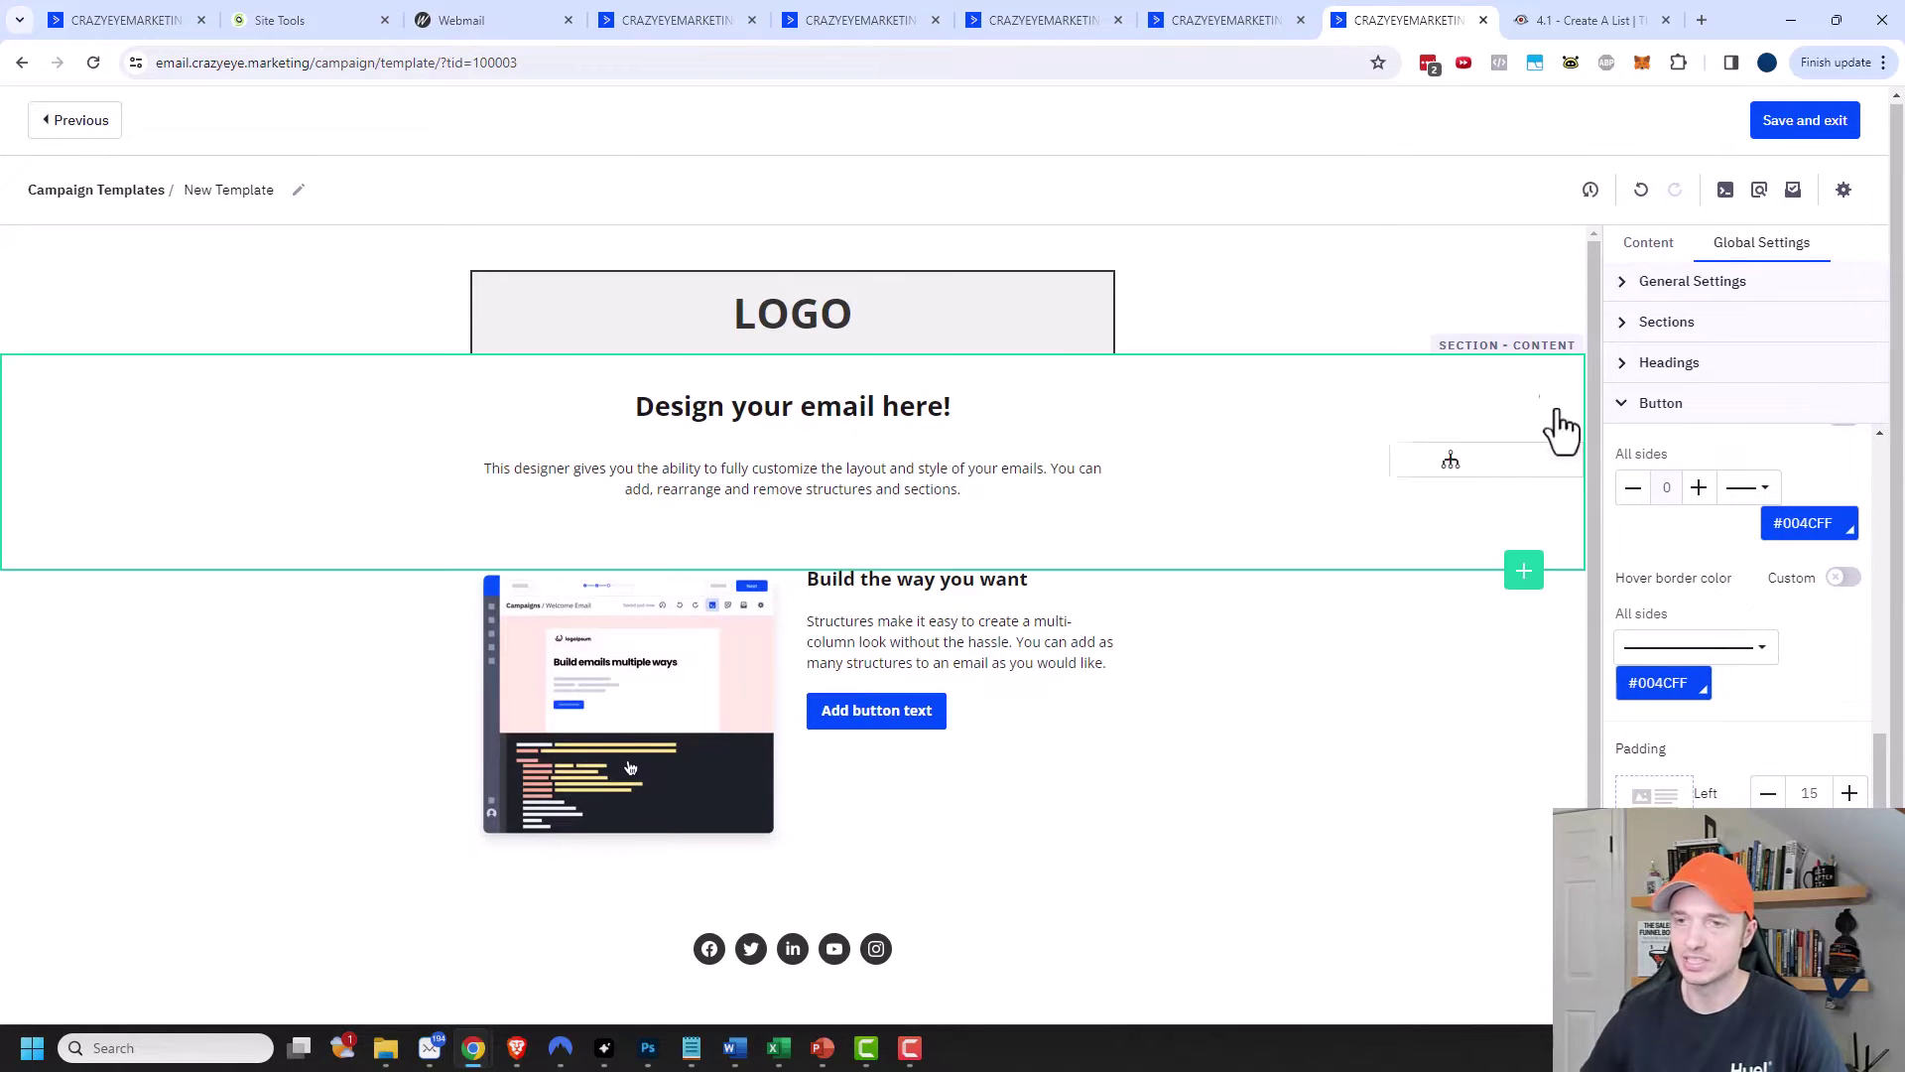
{"action": "left_click", "coordinate": [1622, 405]}
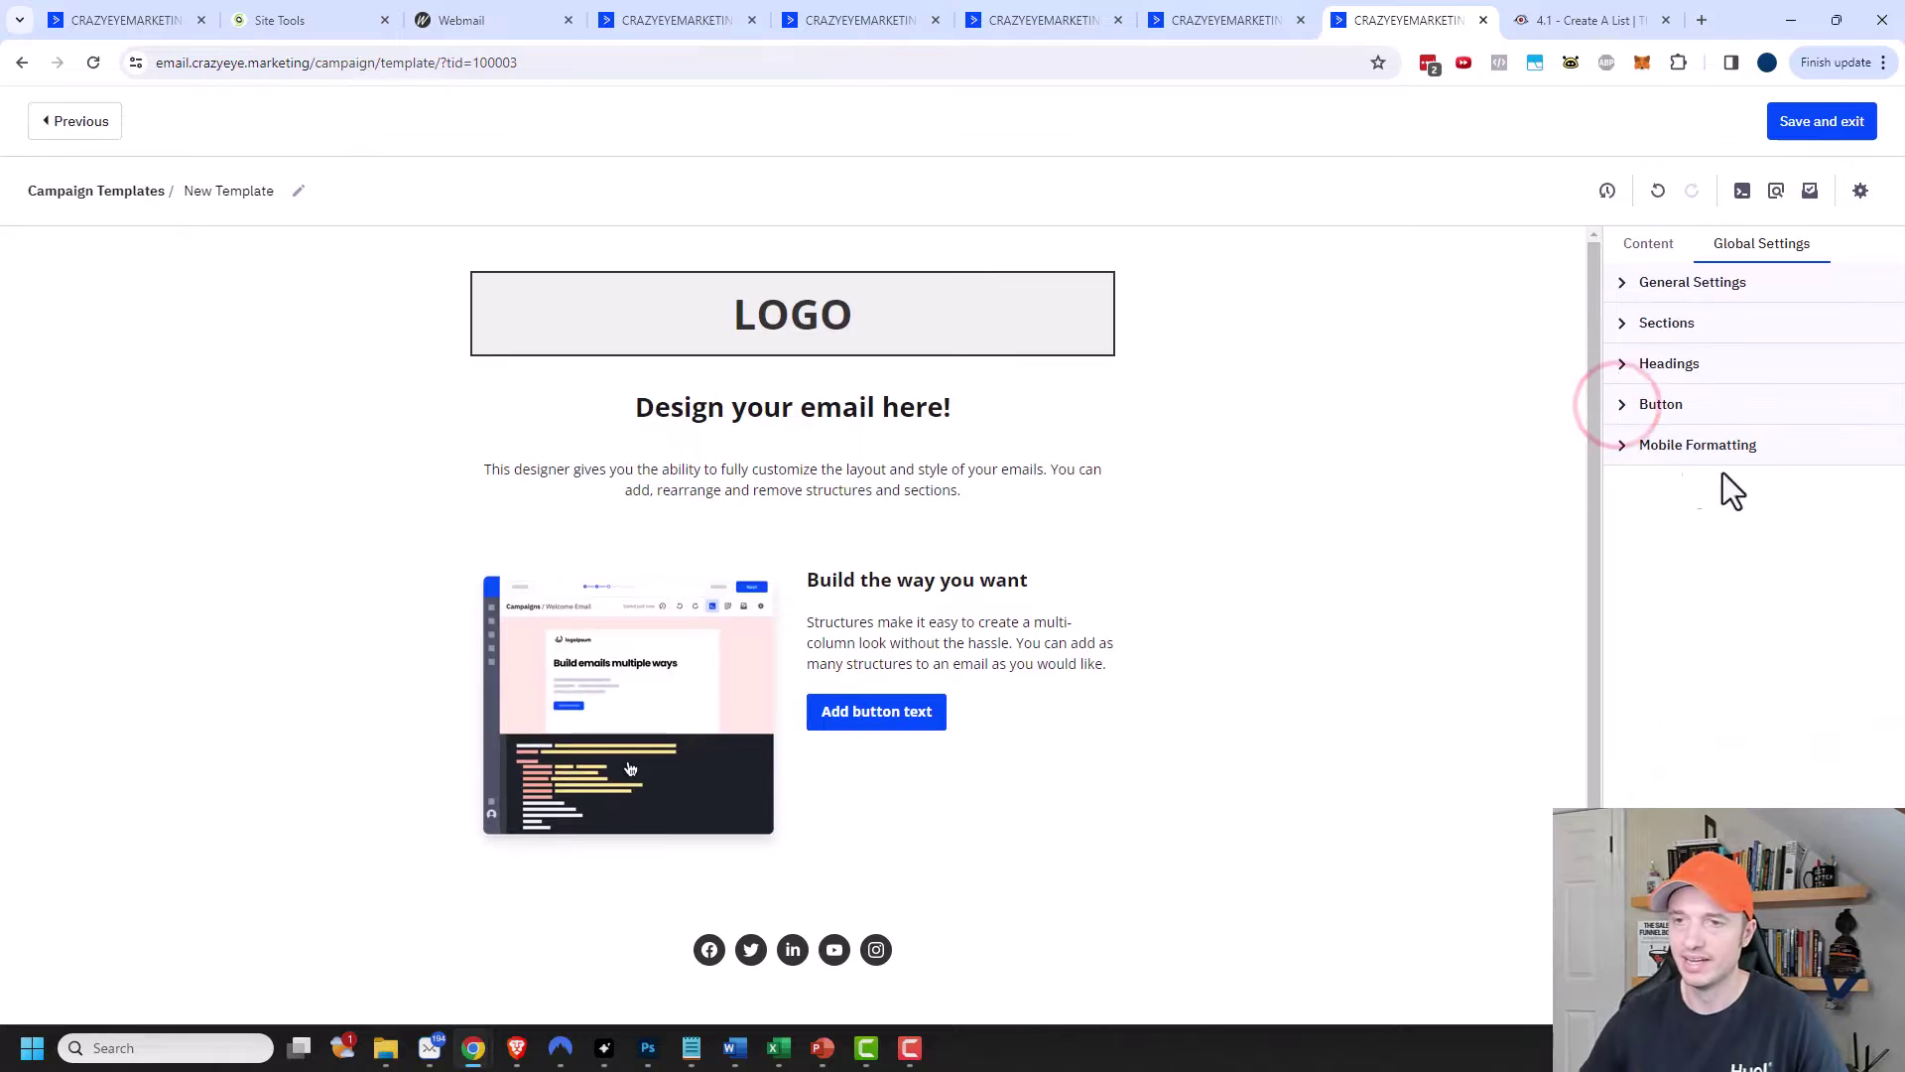
{"action": "left_click", "coordinate": [1621, 446]}
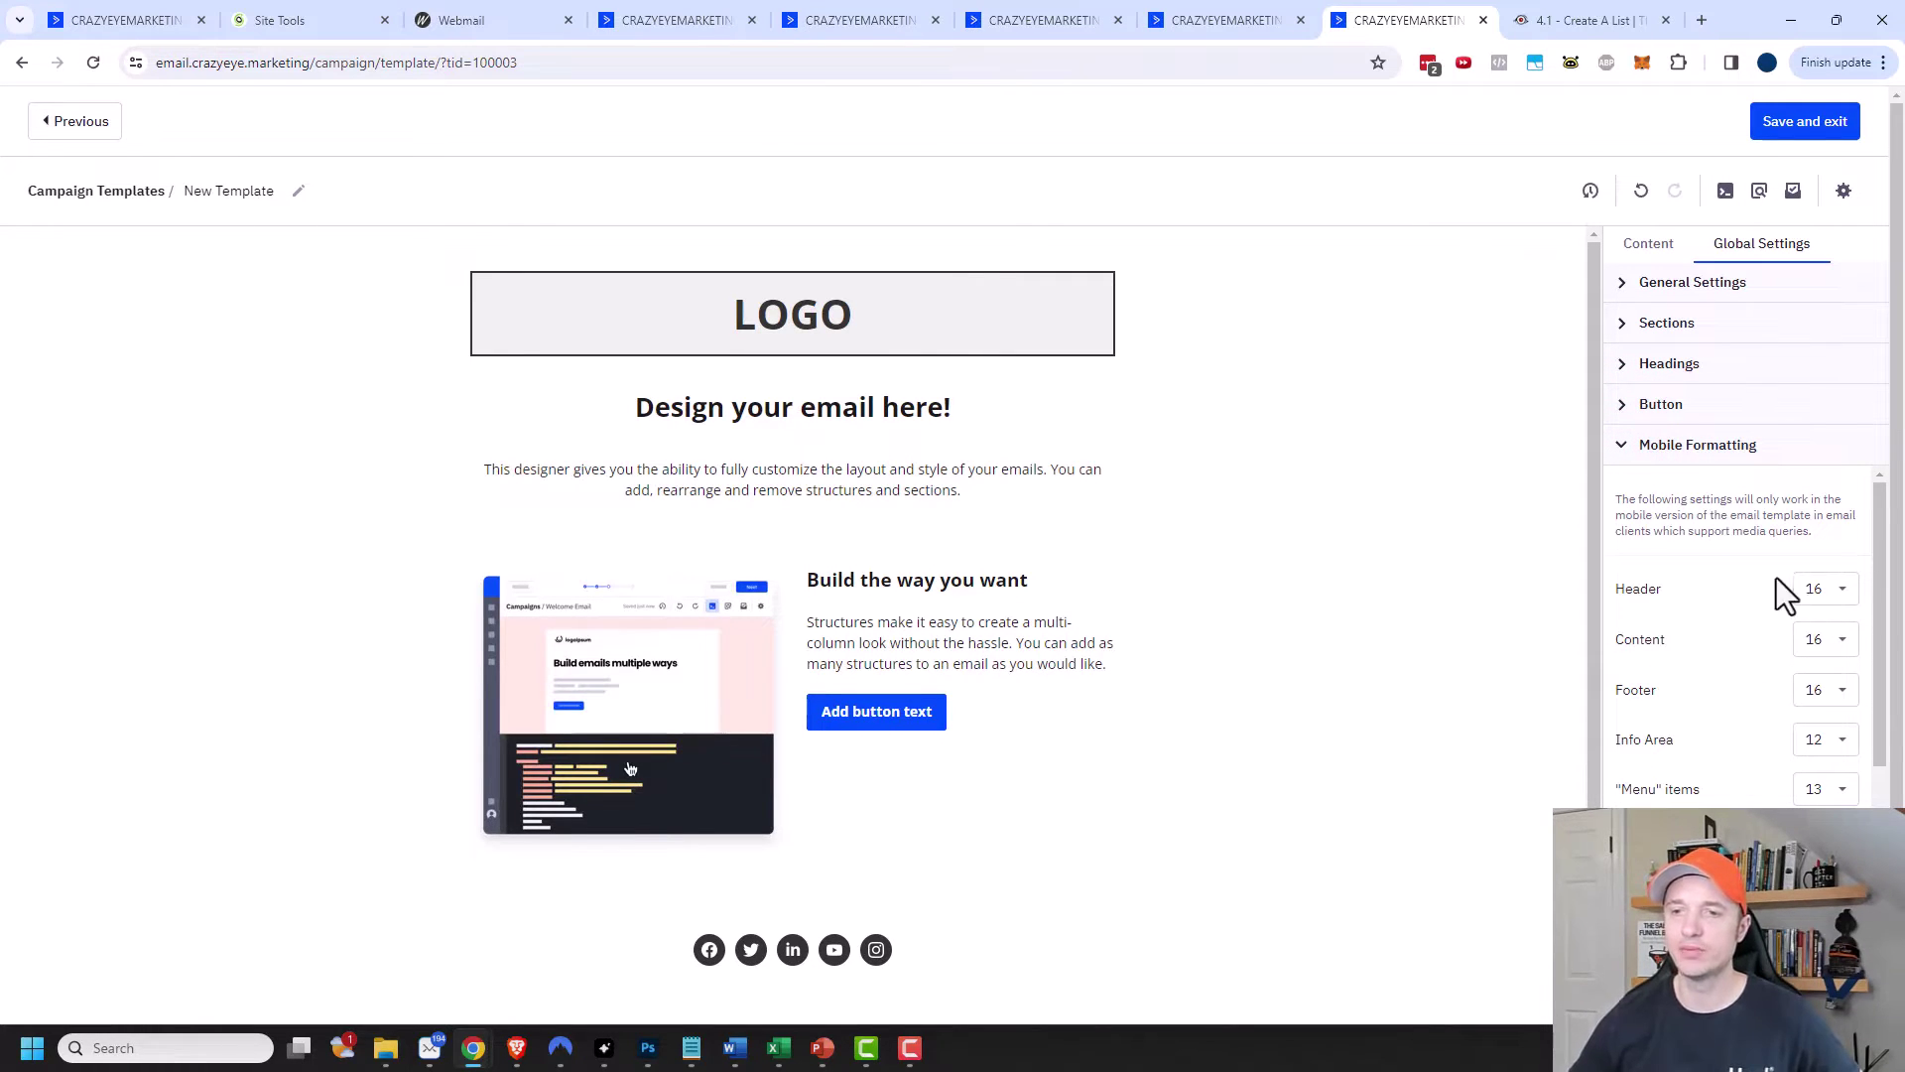
{"action": "scroll", "coordinate": [1751, 740], "scroll_direction": "down", "scroll_amount": 5}
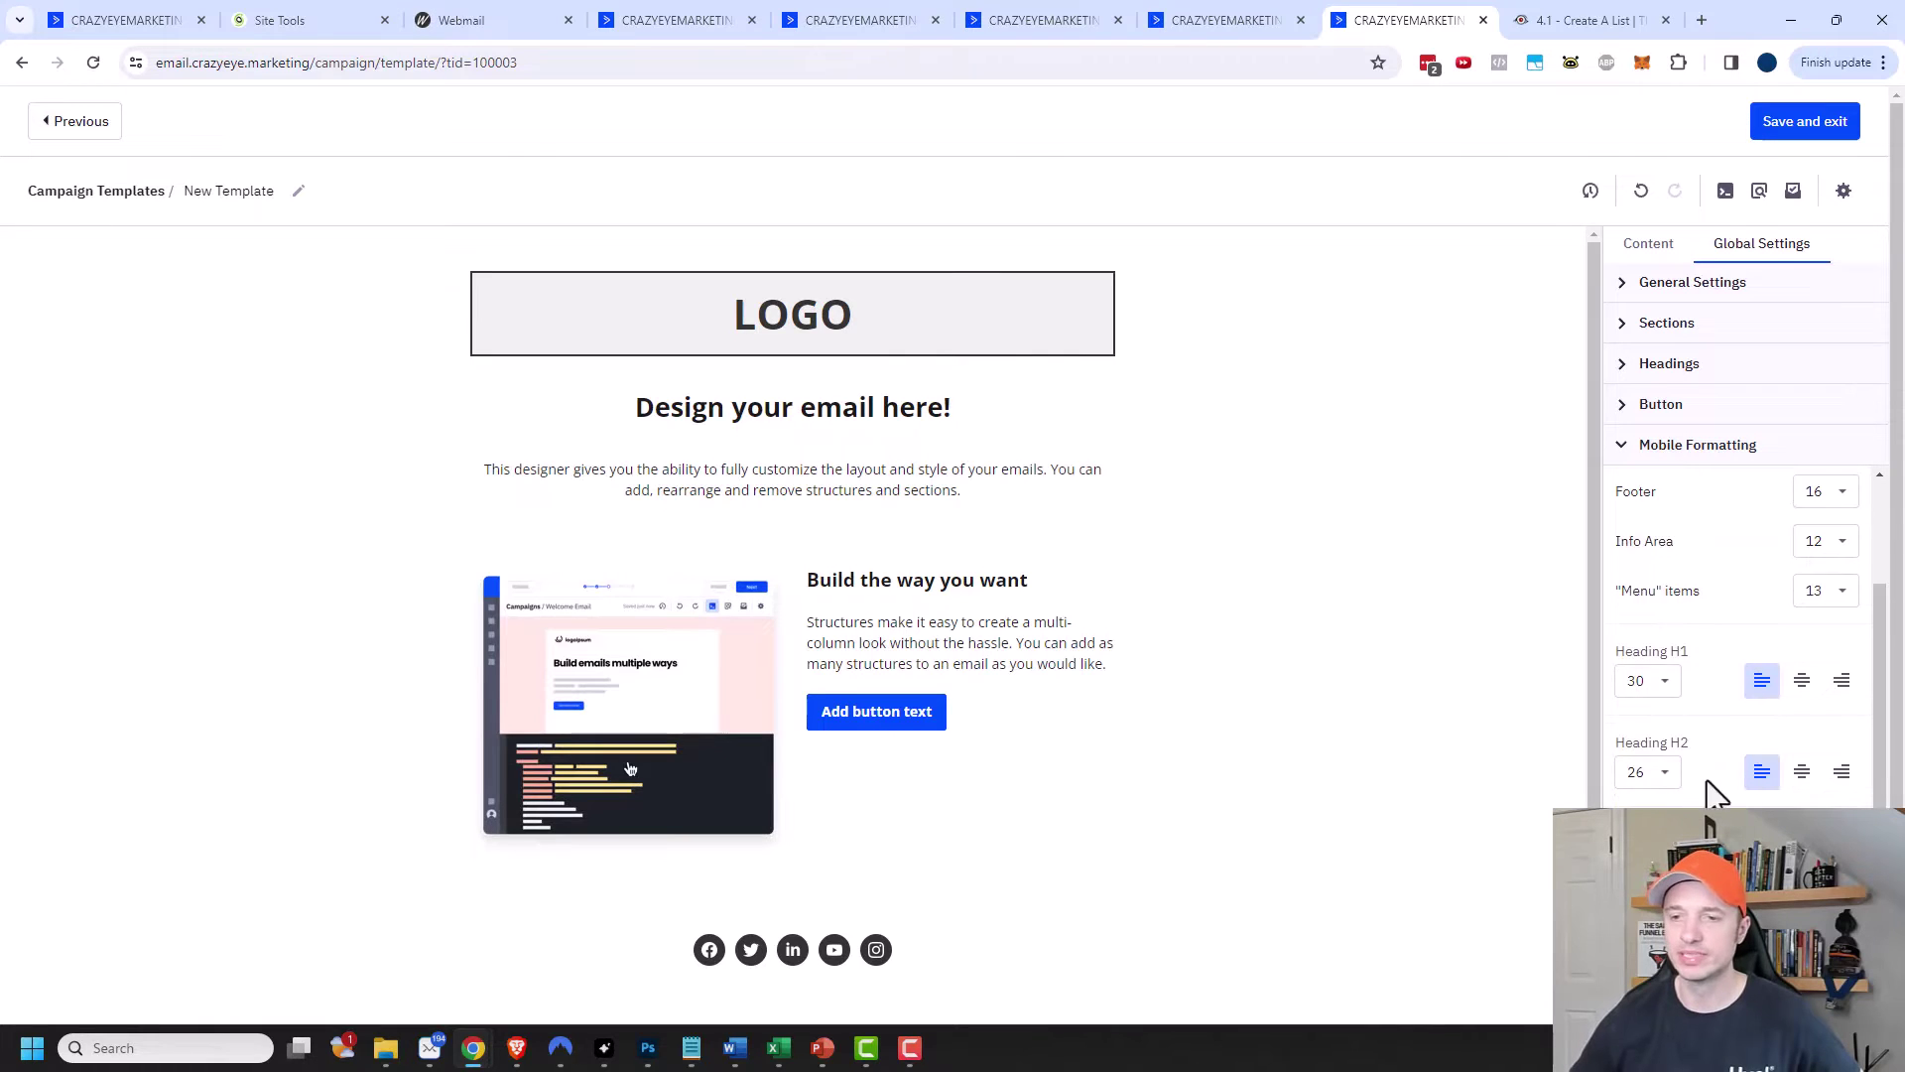
Close the mobile formatting settings and look through the structures and blocks available for building the email content.
{"action": "scroll", "coordinate": [1748, 712], "scroll_direction": "up", "scroll_amount": 3}
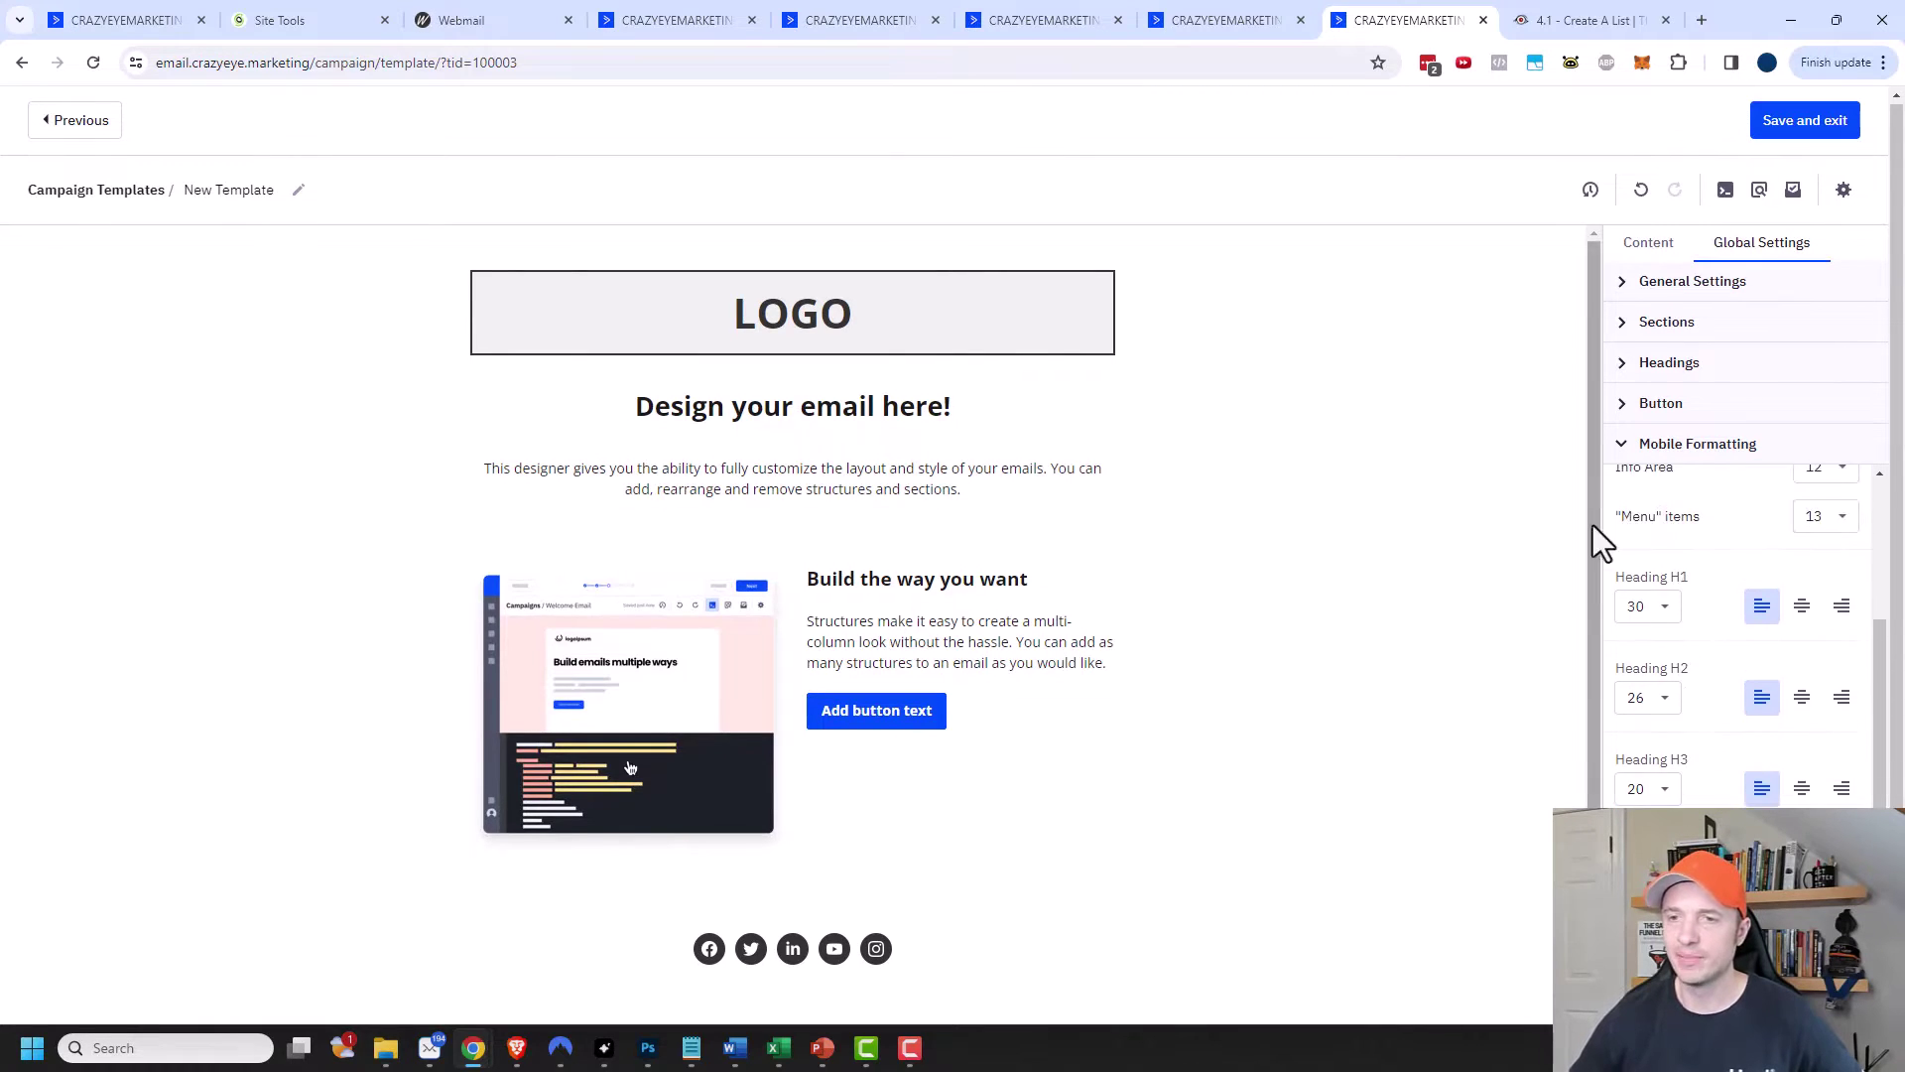
{"action": "left_click", "coordinate": [1626, 449]}
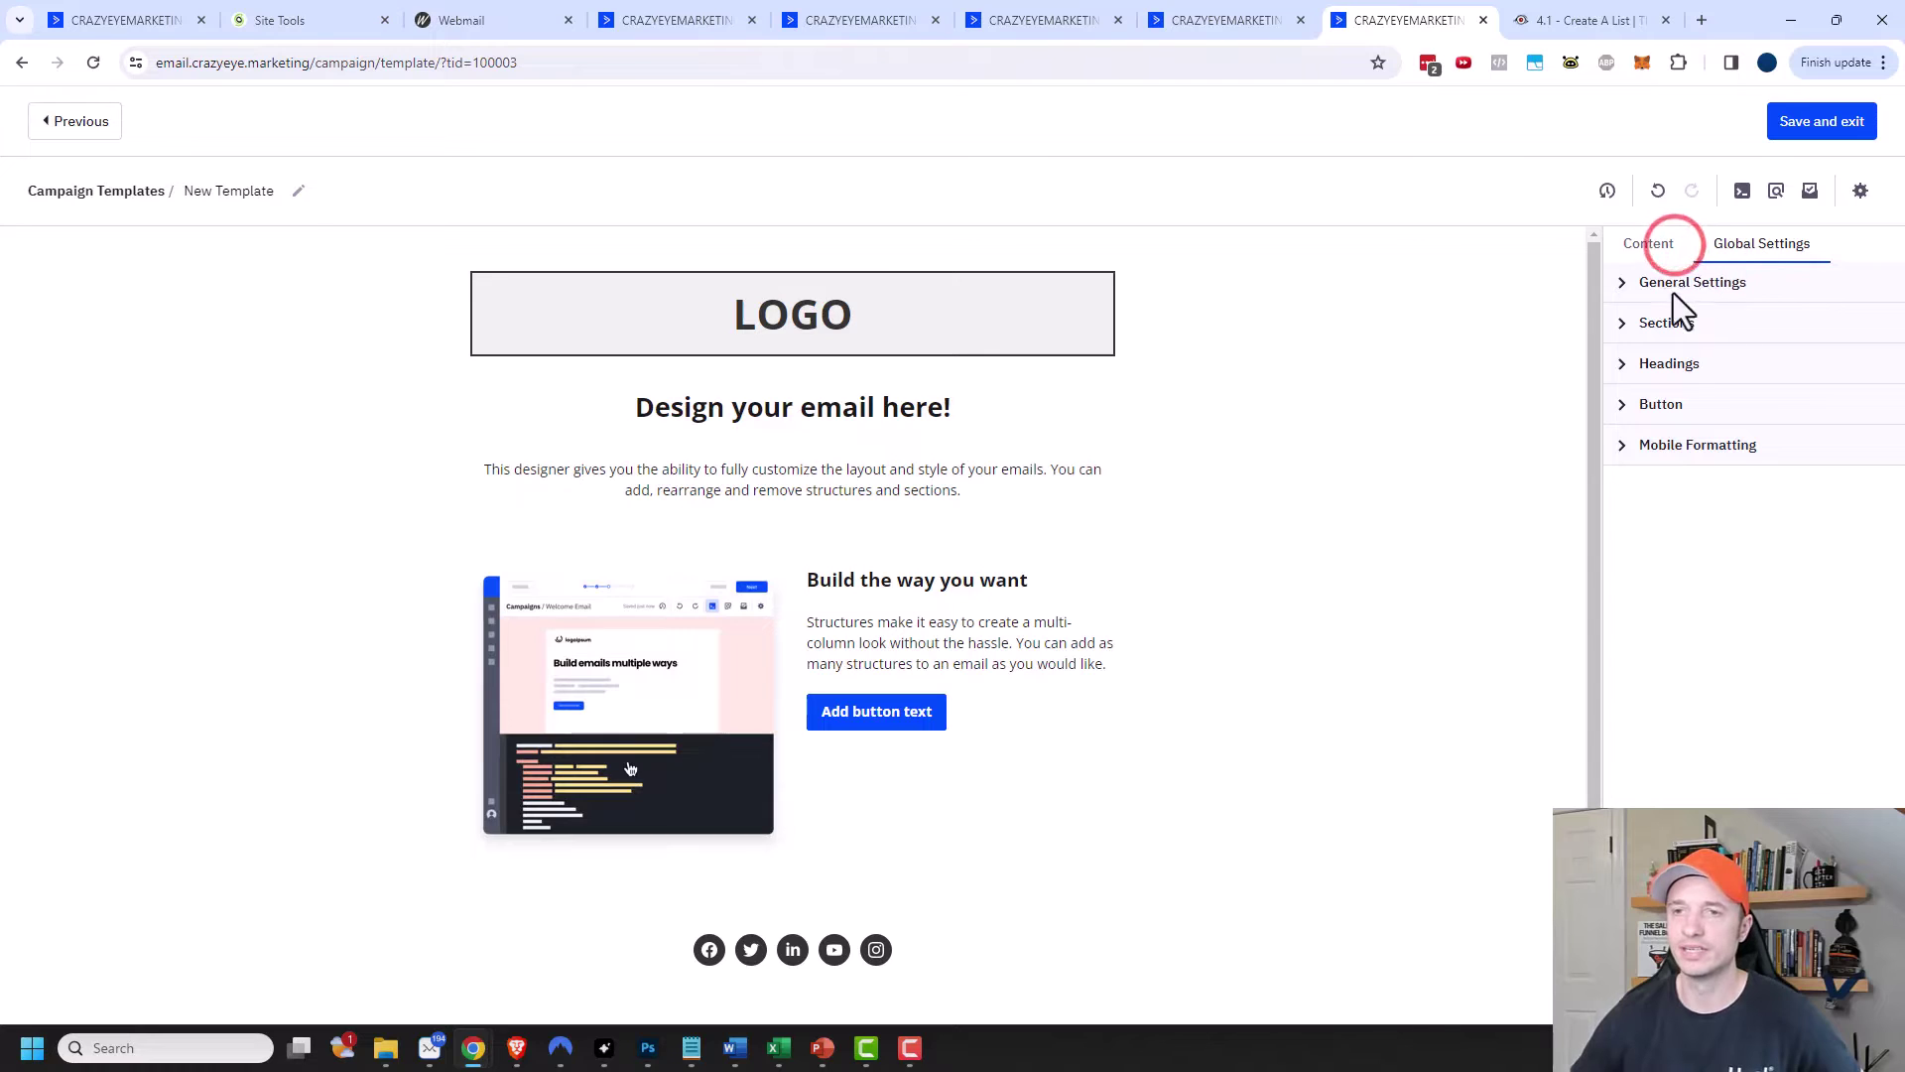
{"action": "left_click", "coordinate": [1667, 246]}
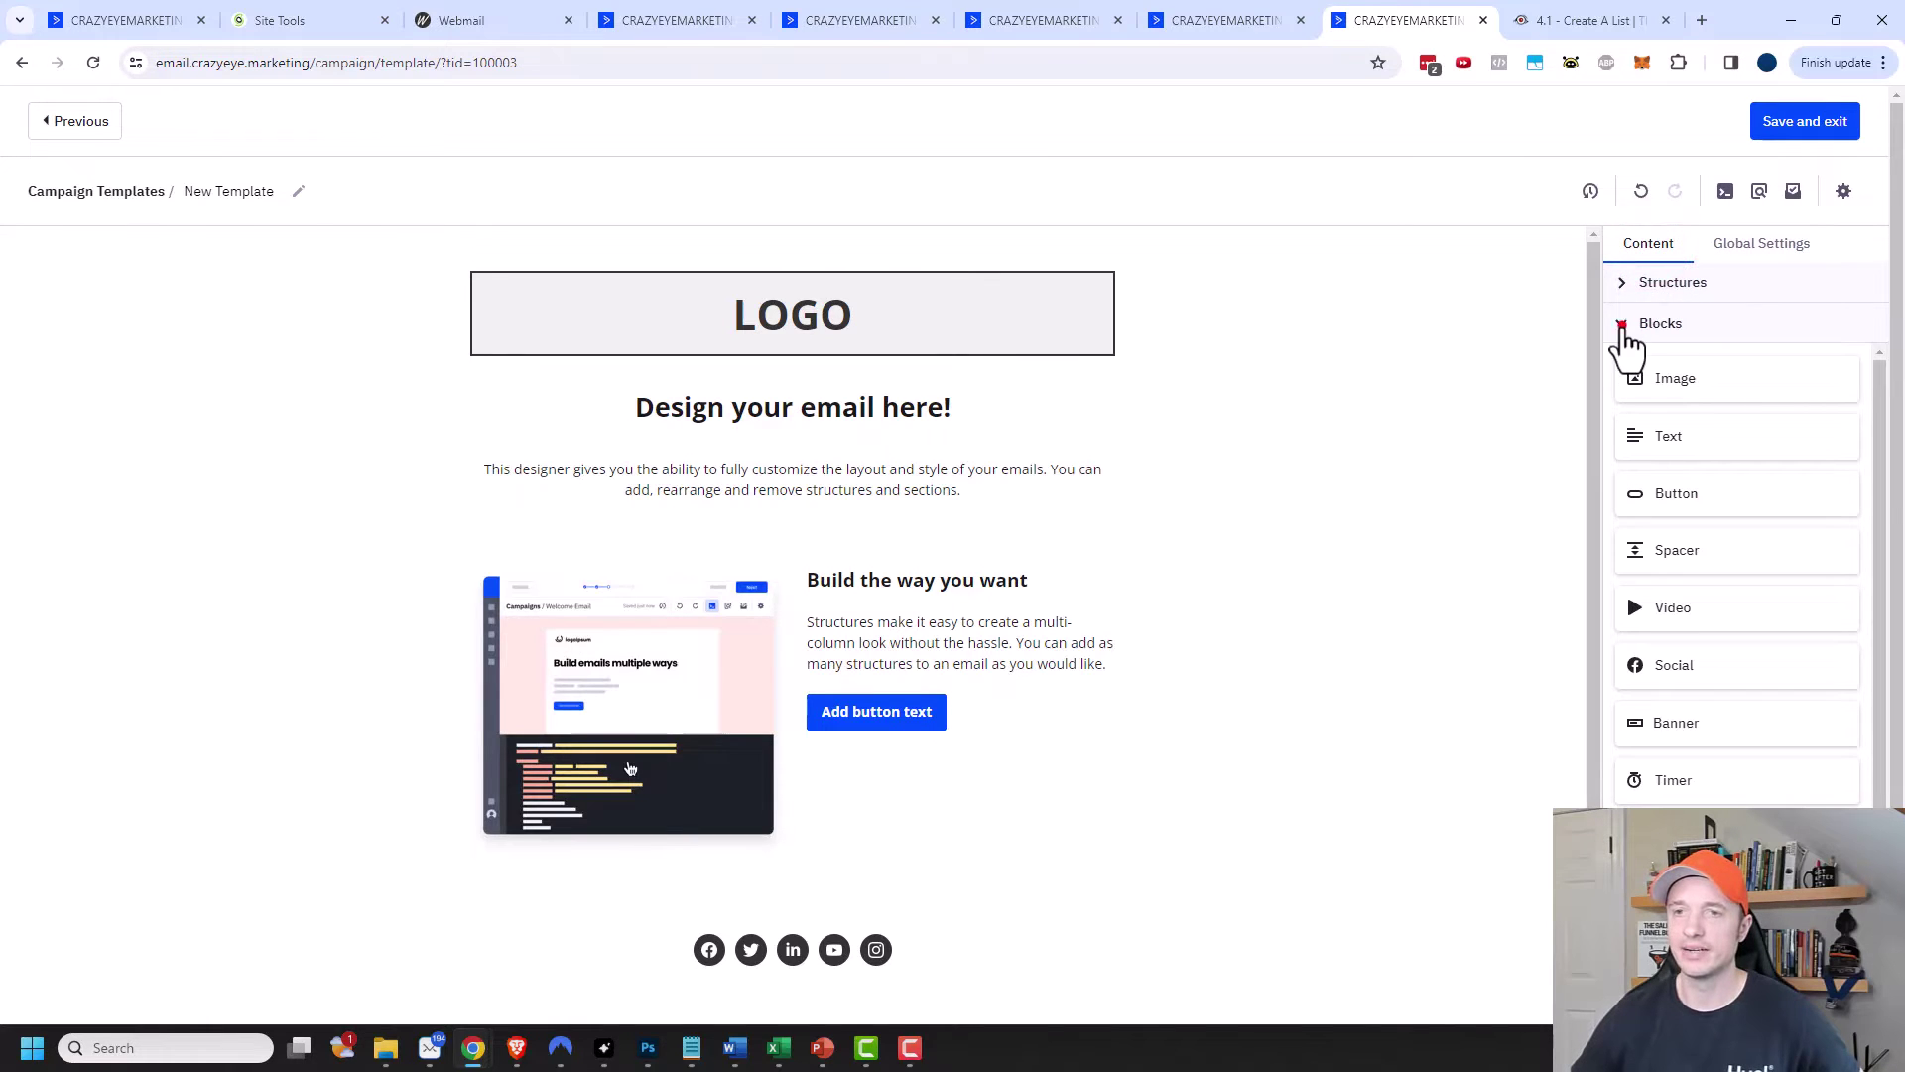
{"action": "left_click", "coordinate": [1624, 328]}
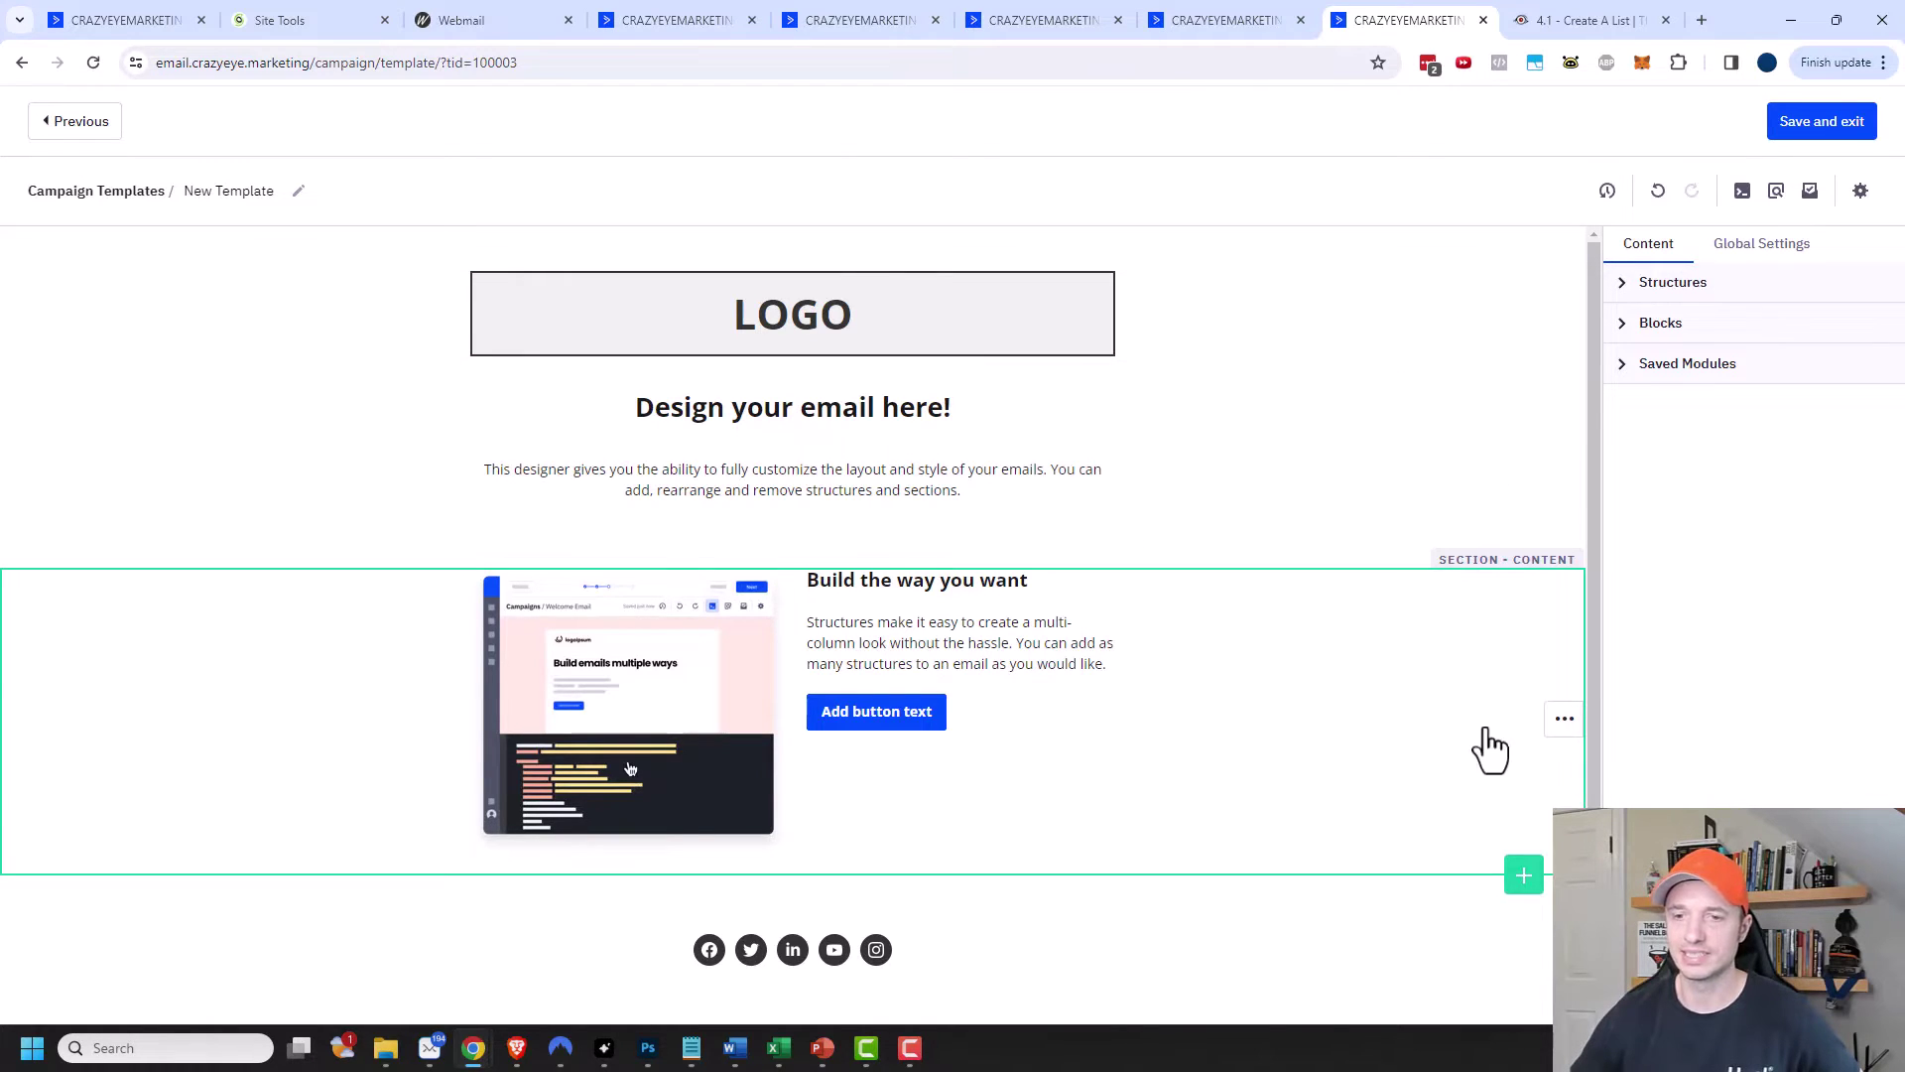
{"action": "scroll", "coordinate": [1480, 749], "scroll_direction": "down", "scroll_amount": 1}
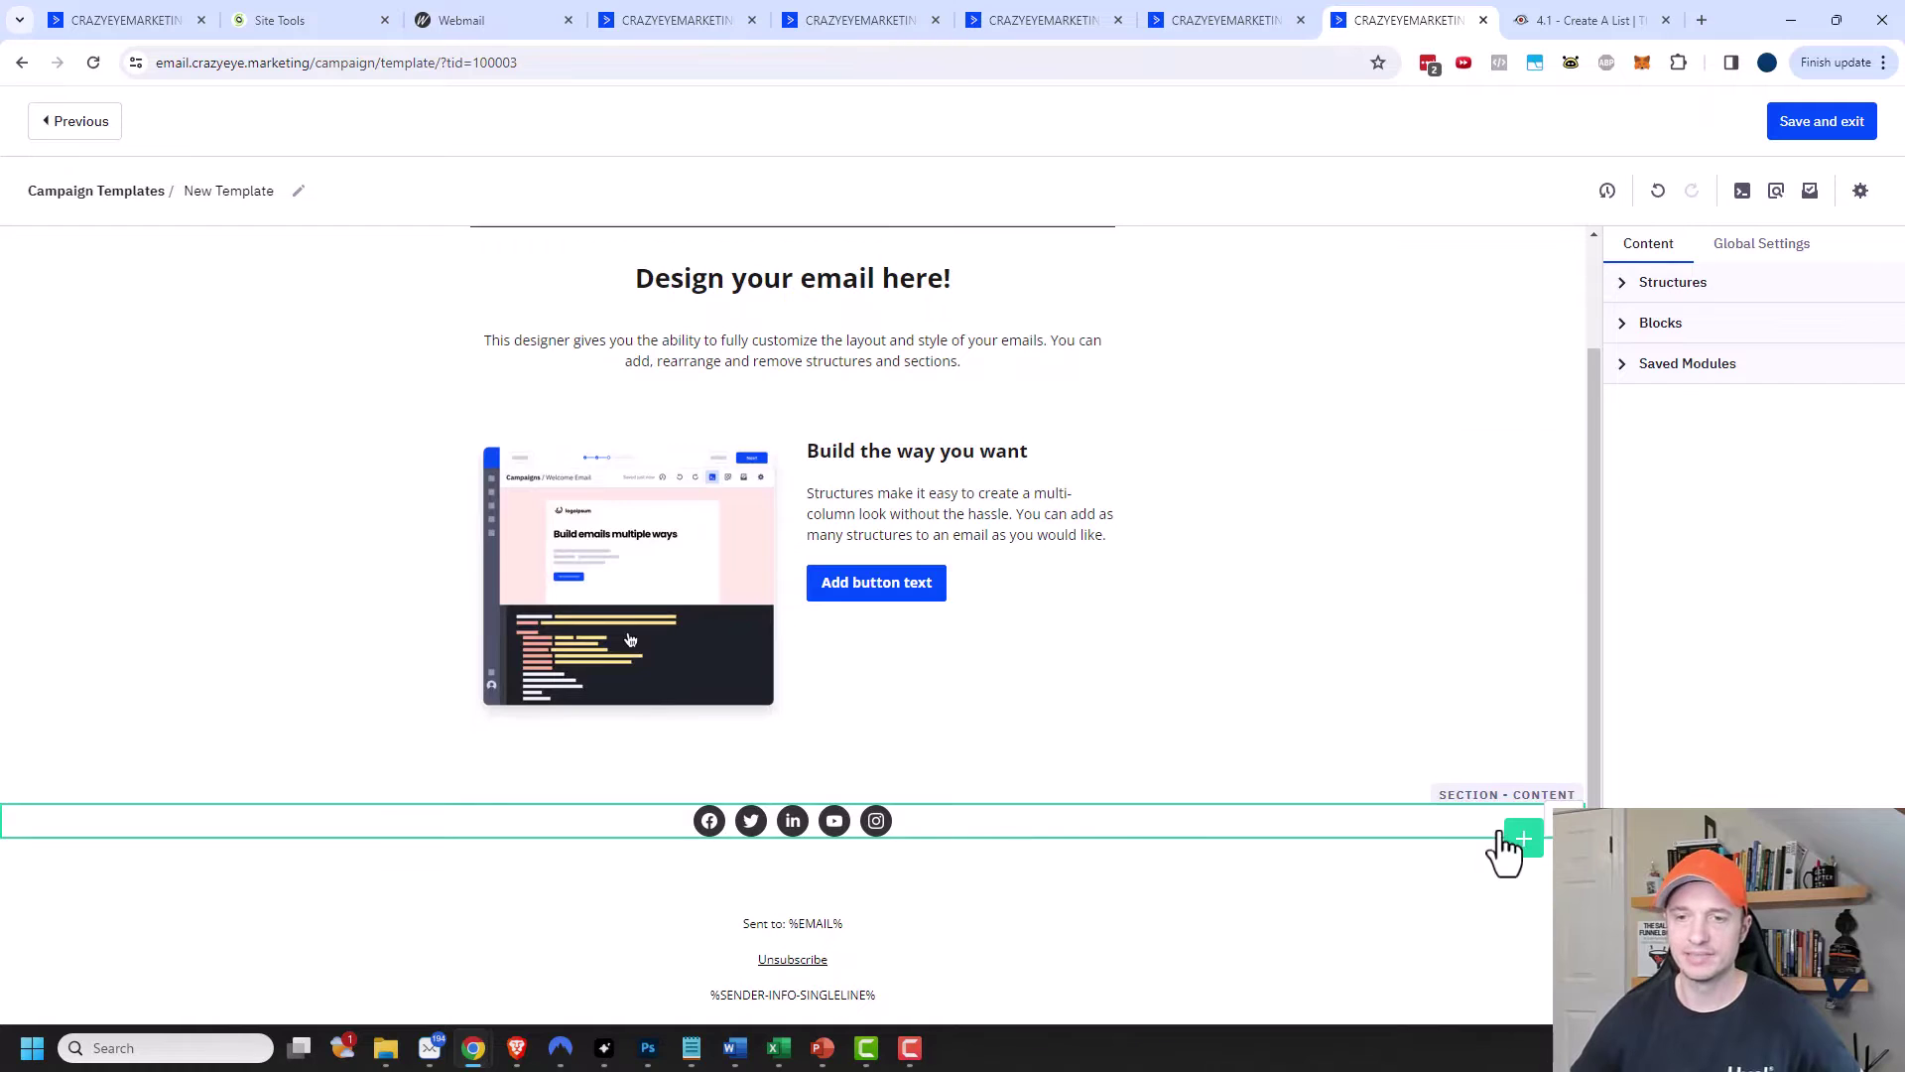
{"action": "scroll", "coordinate": [1499, 650], "scroll_direction": "up", "scroll_amount": 1}
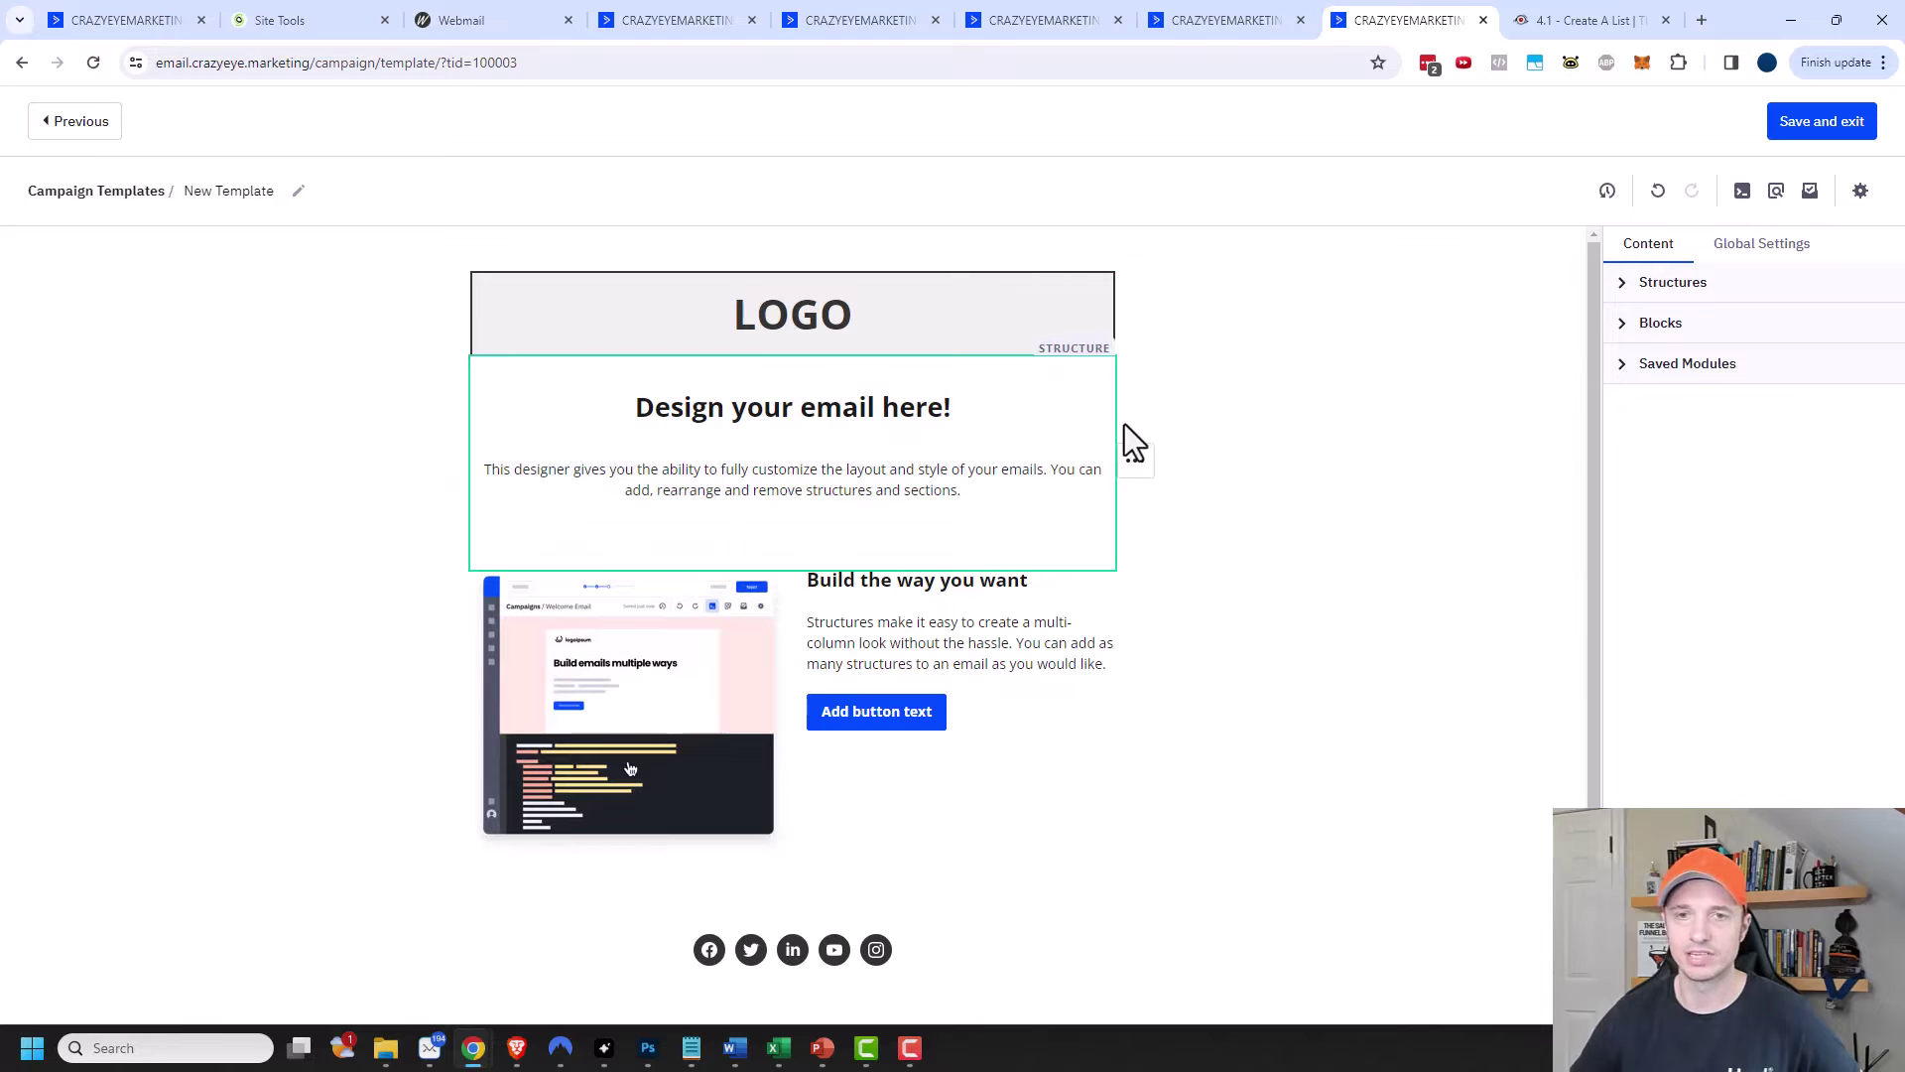
{"action": "left_click", "coordinate": [1620, 281]}
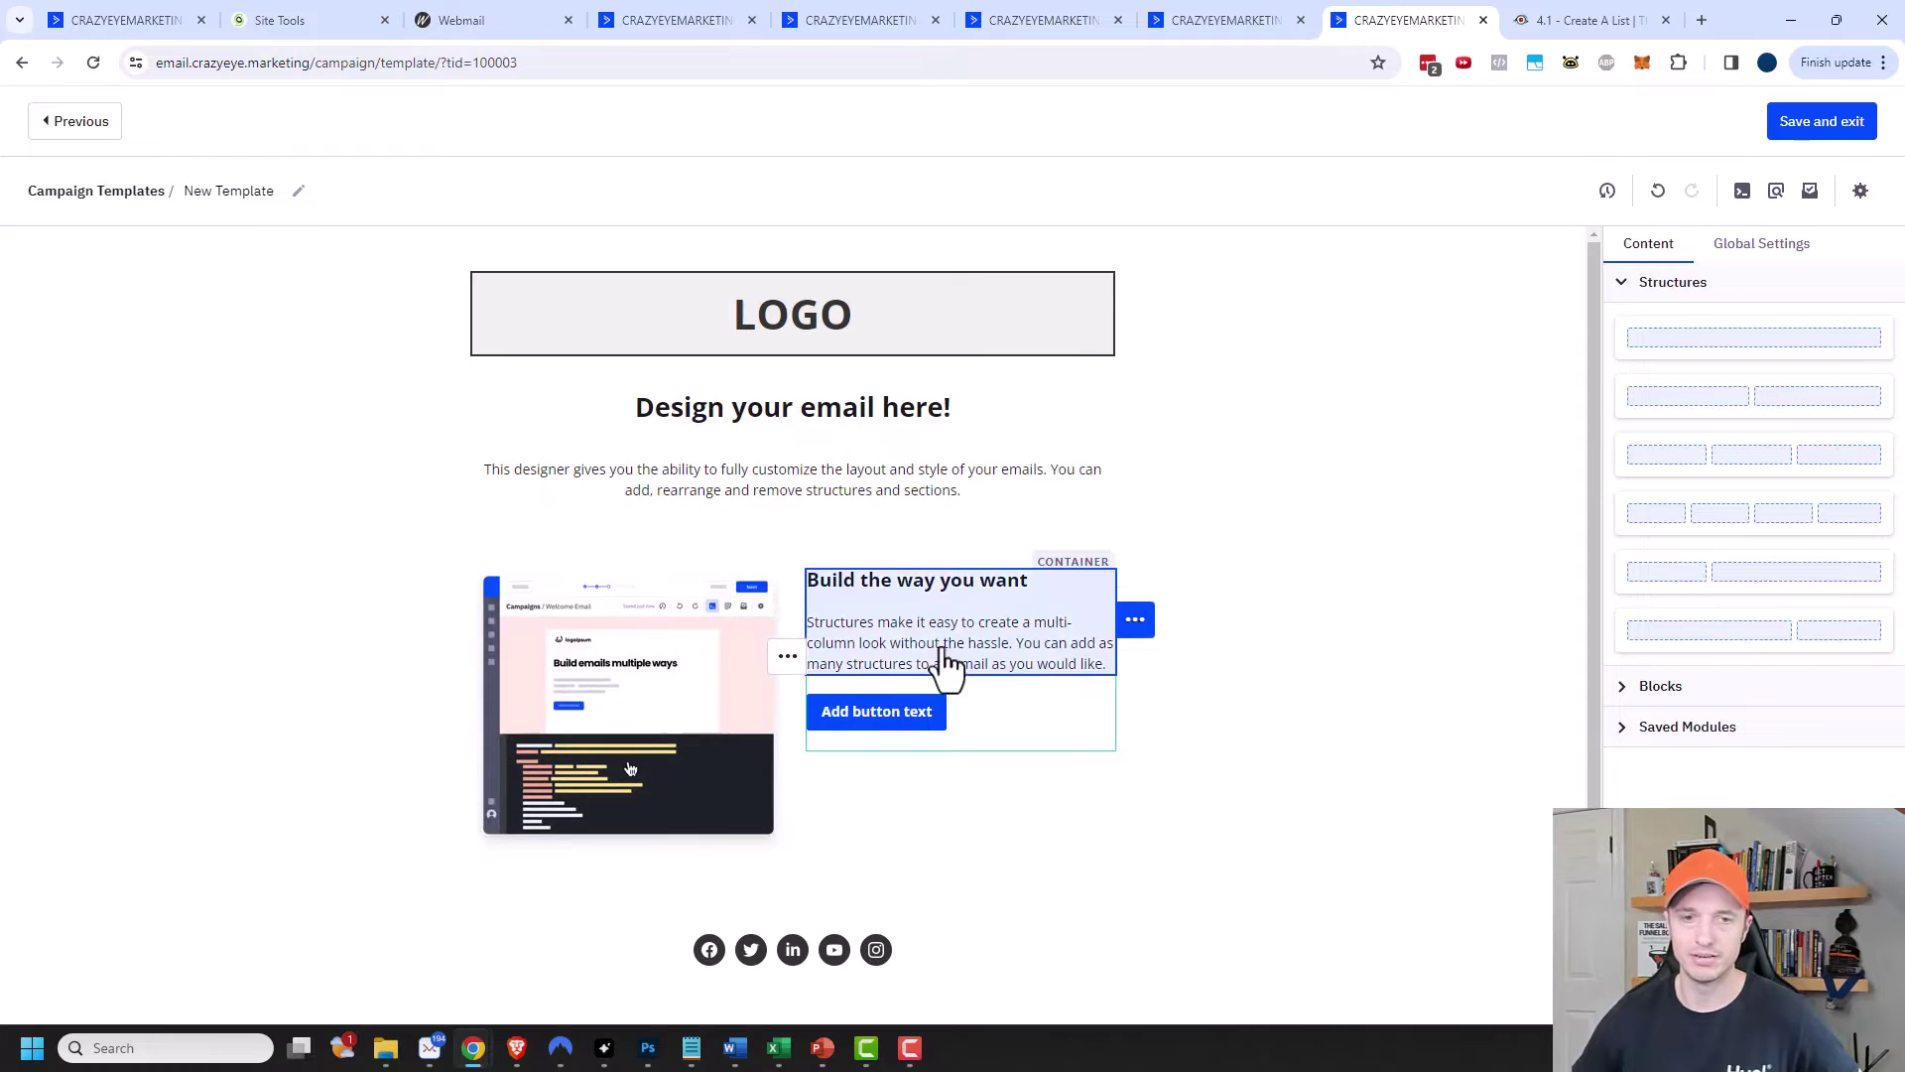
{"action": "left_click", "coordinate": [1620, 284]}
{"action": "left_click", "coordinate": [1617, 322]}
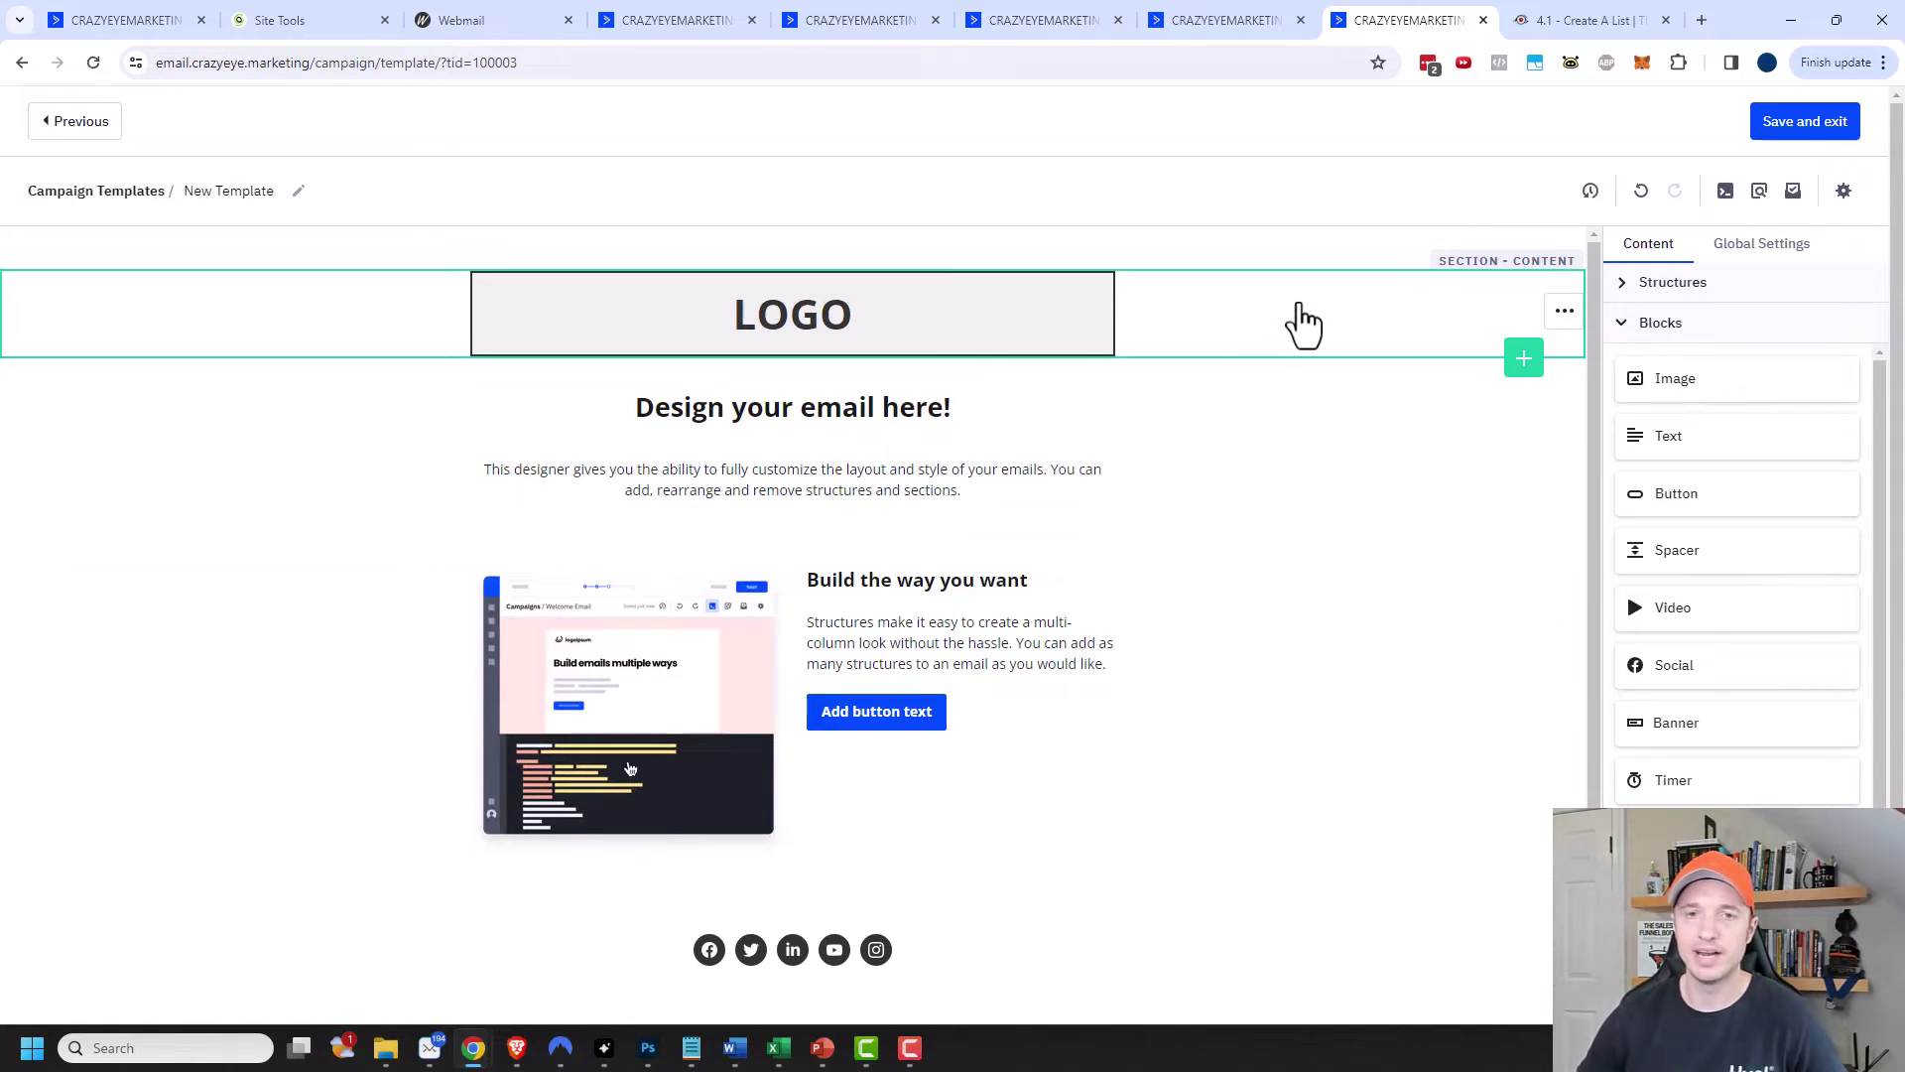
Delete the default logo, intro, image-and-text and social sections, and clear the content of the remaining container.
{"action": "mouse_move", "coordinate": [1533, 314]}
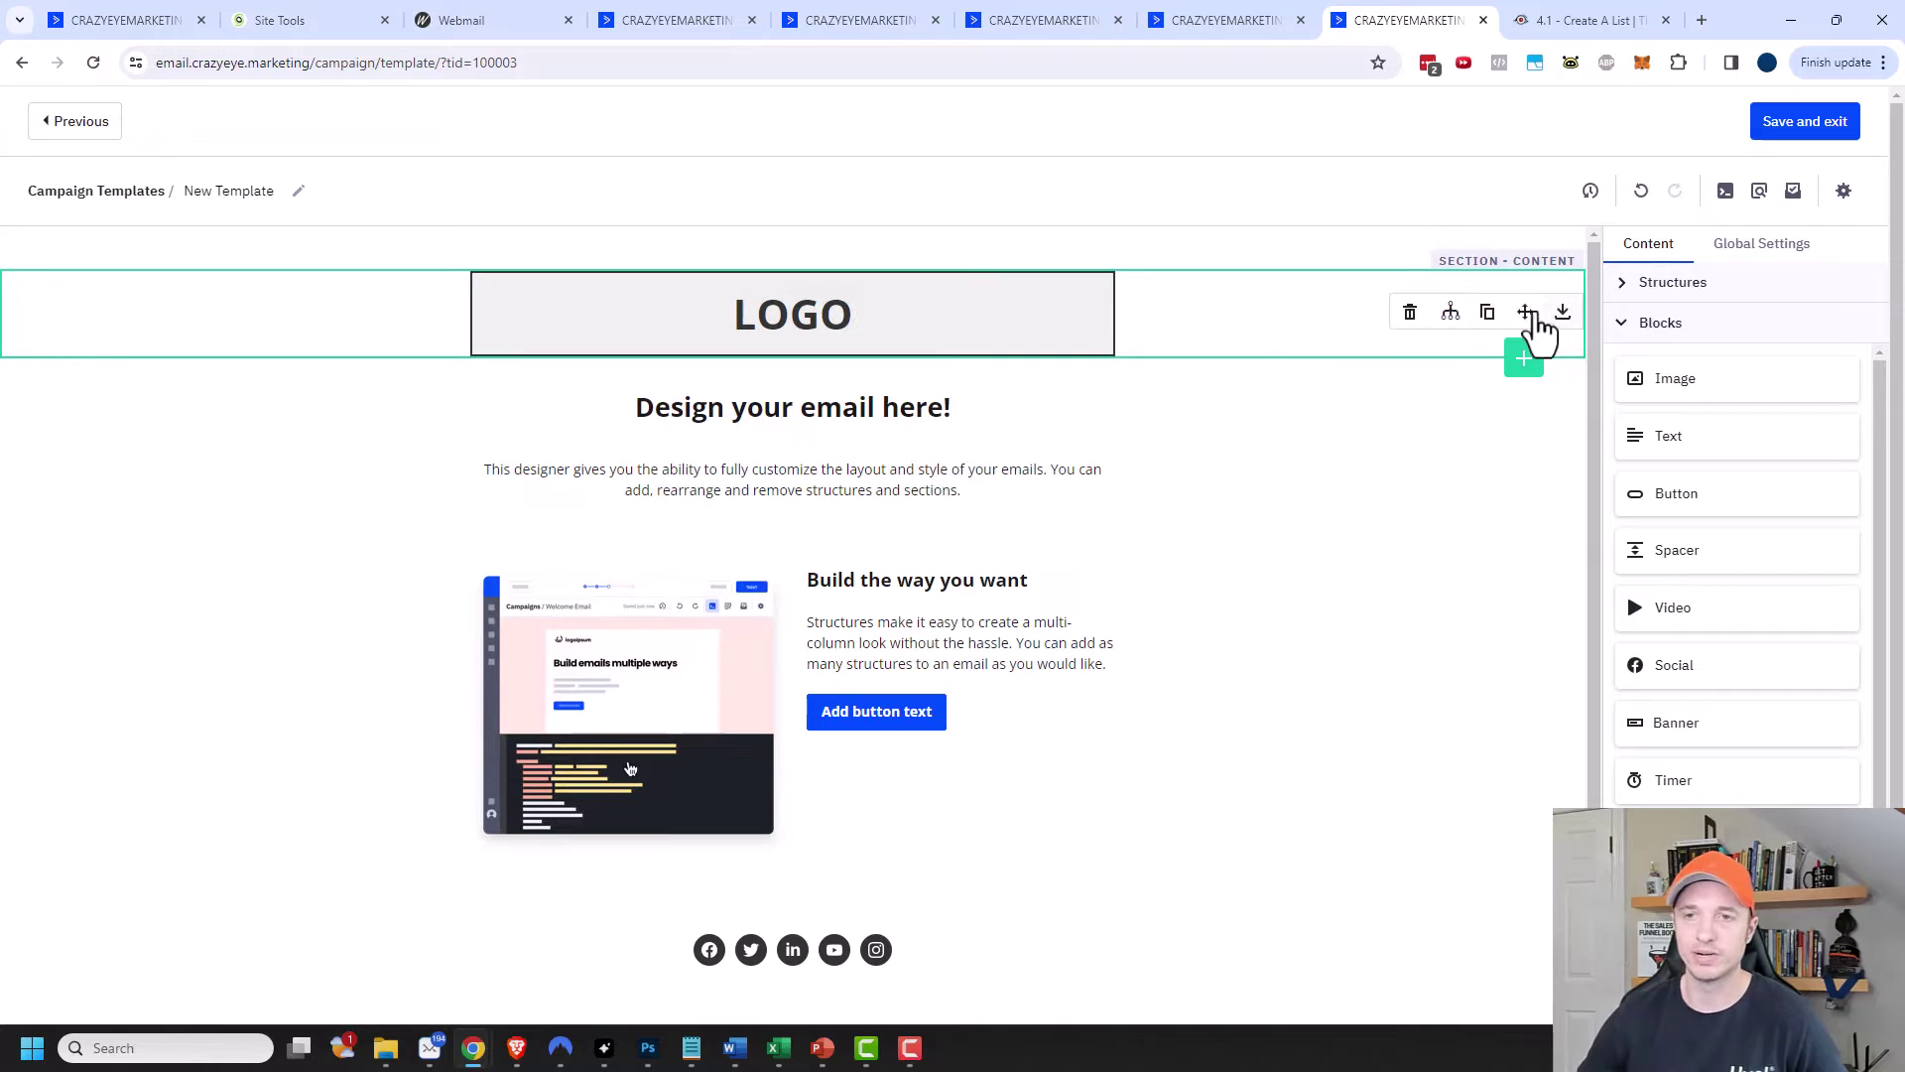
{"action": "left_click", "coordinate": [1410, 313]}
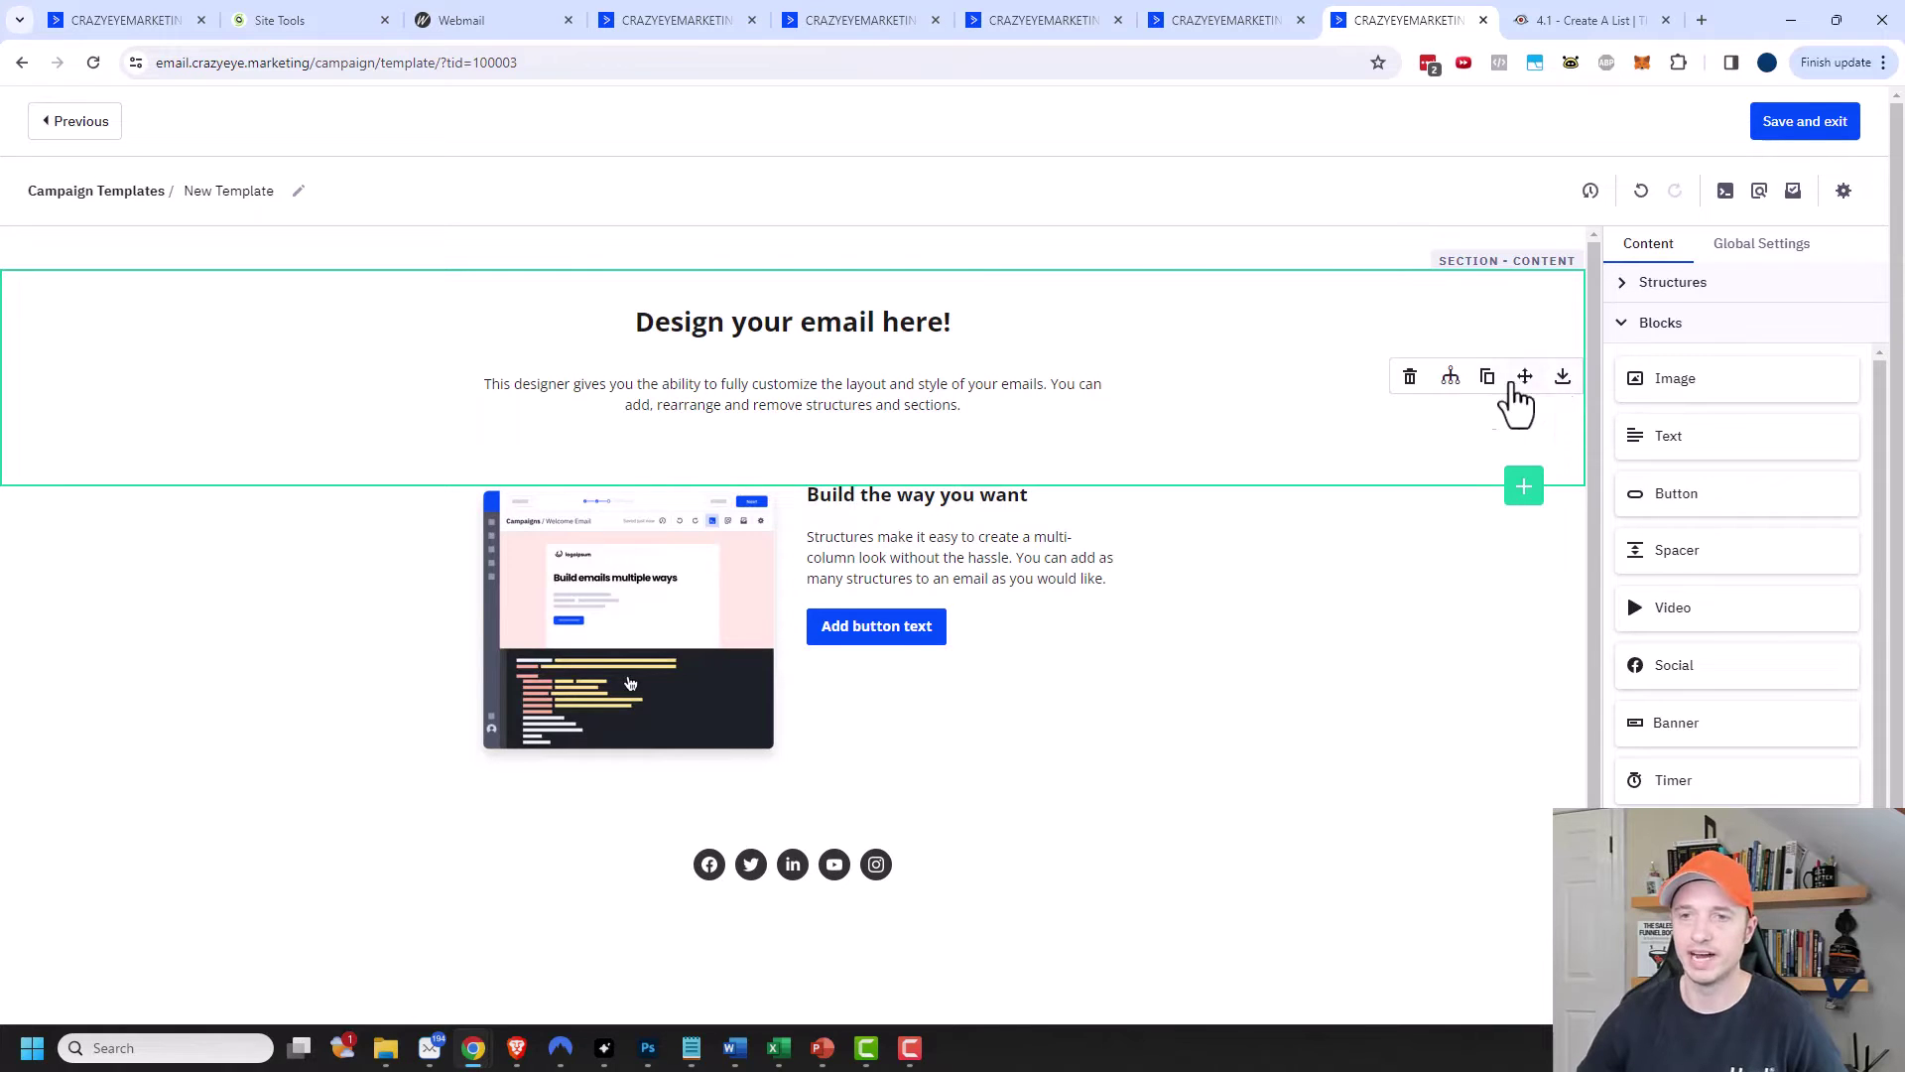
{"action": "left_click", "coordinate": [1409, 379]}
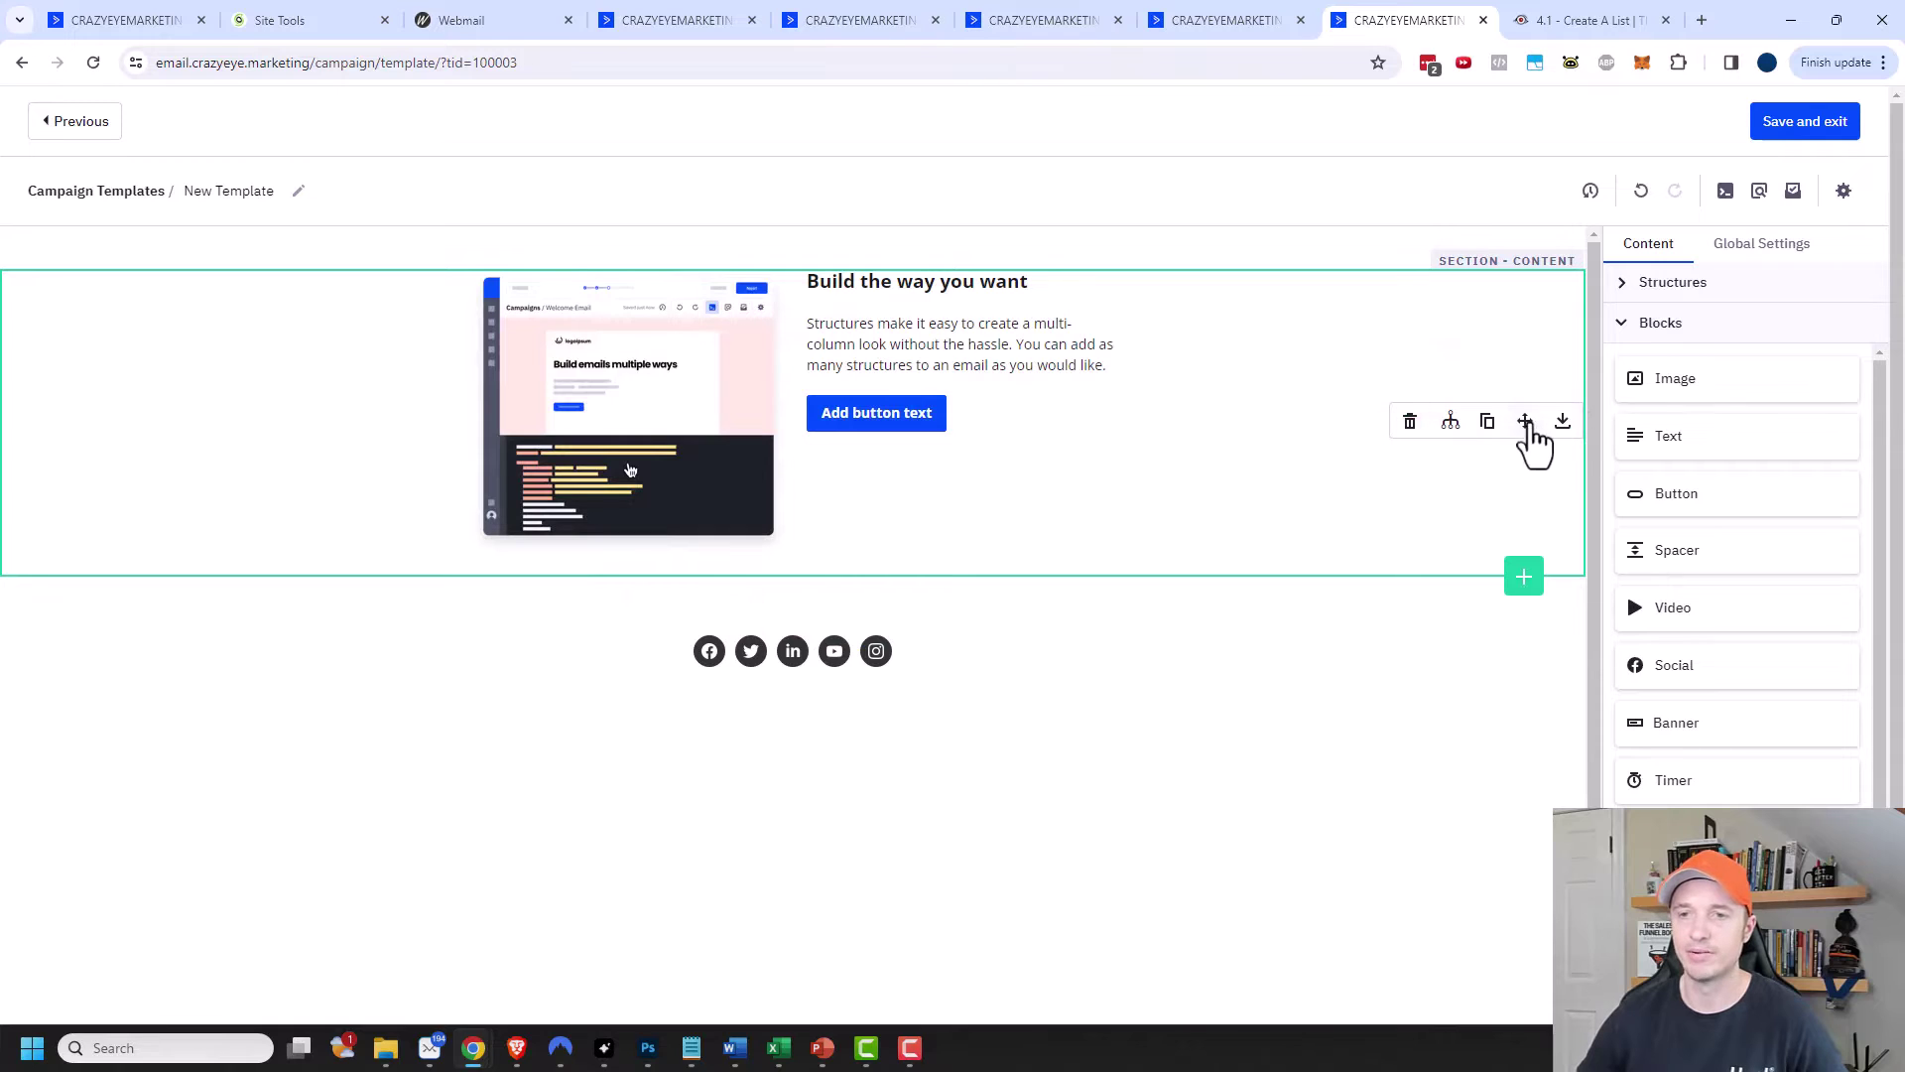
{"action": "left_click", "coordinate": [1409, 425]}
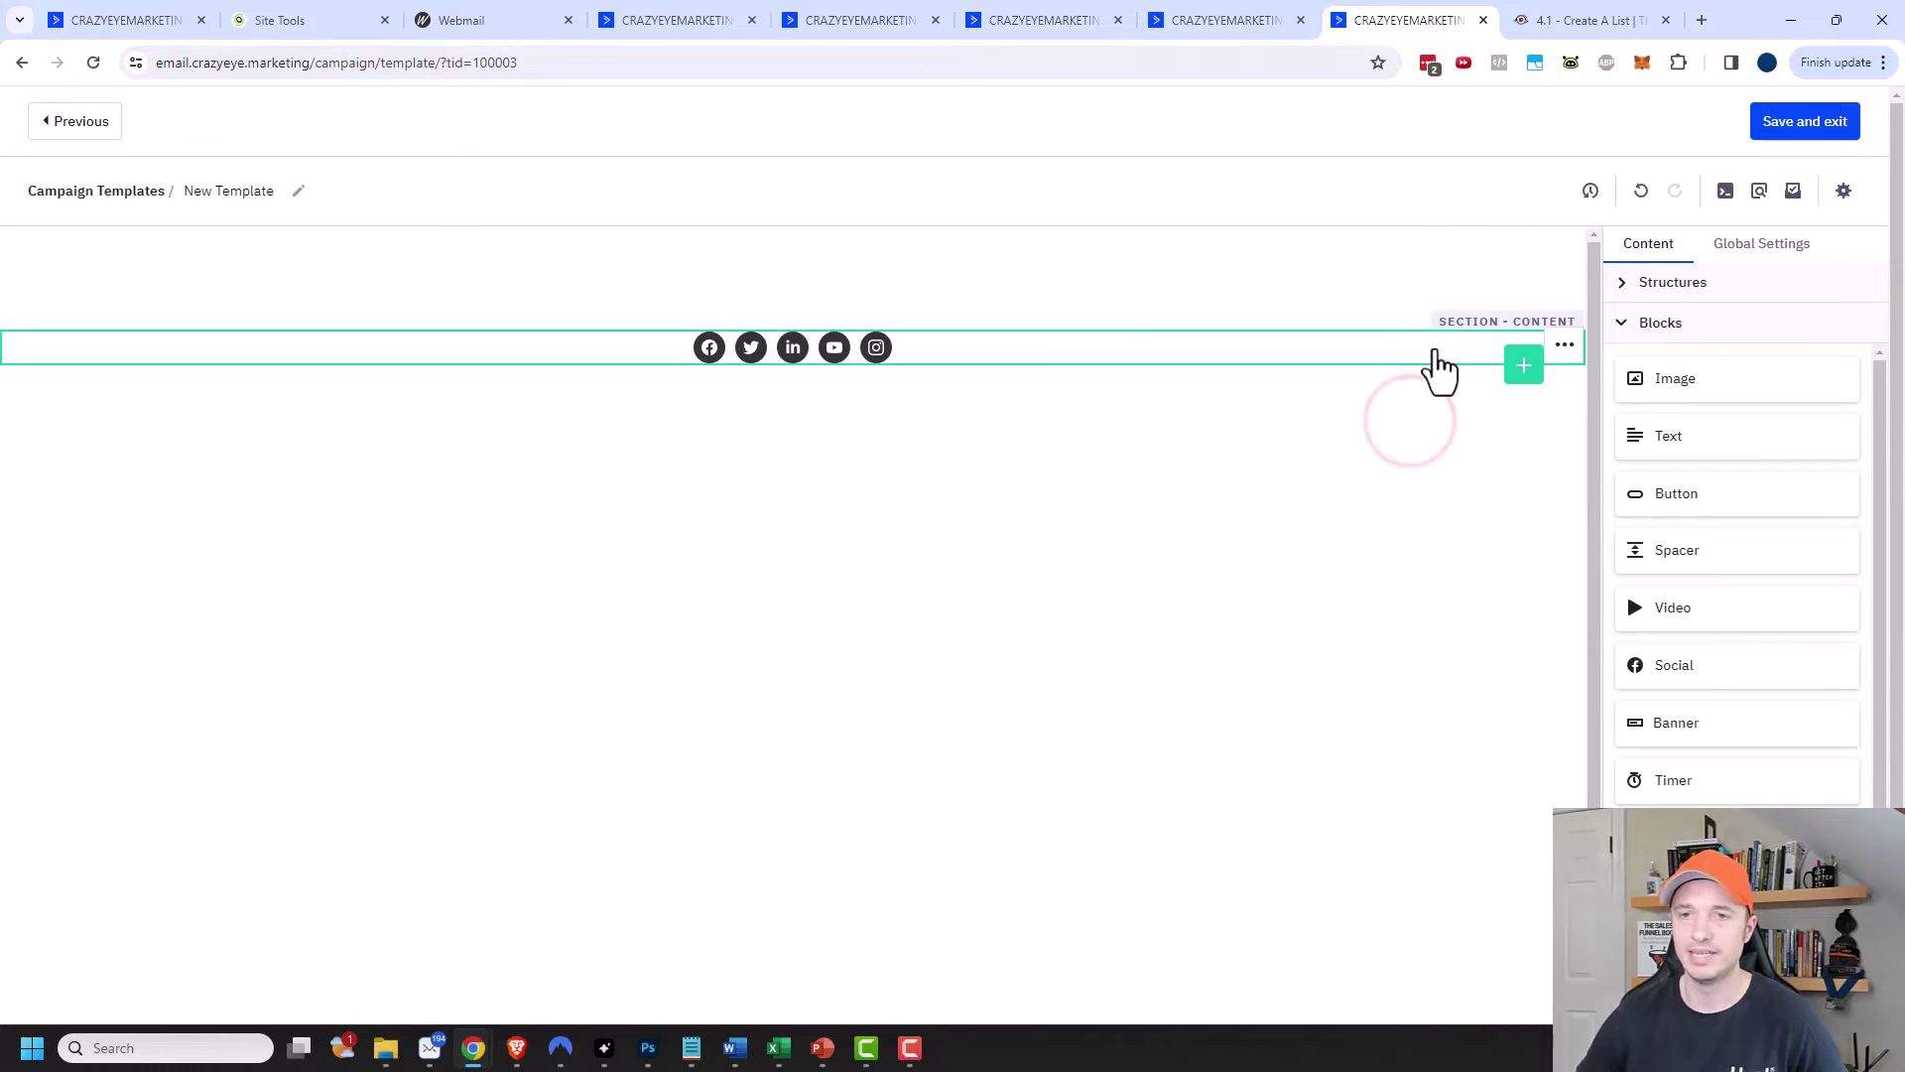
{"action": "left_click", "coordinate": [1410, 346]}
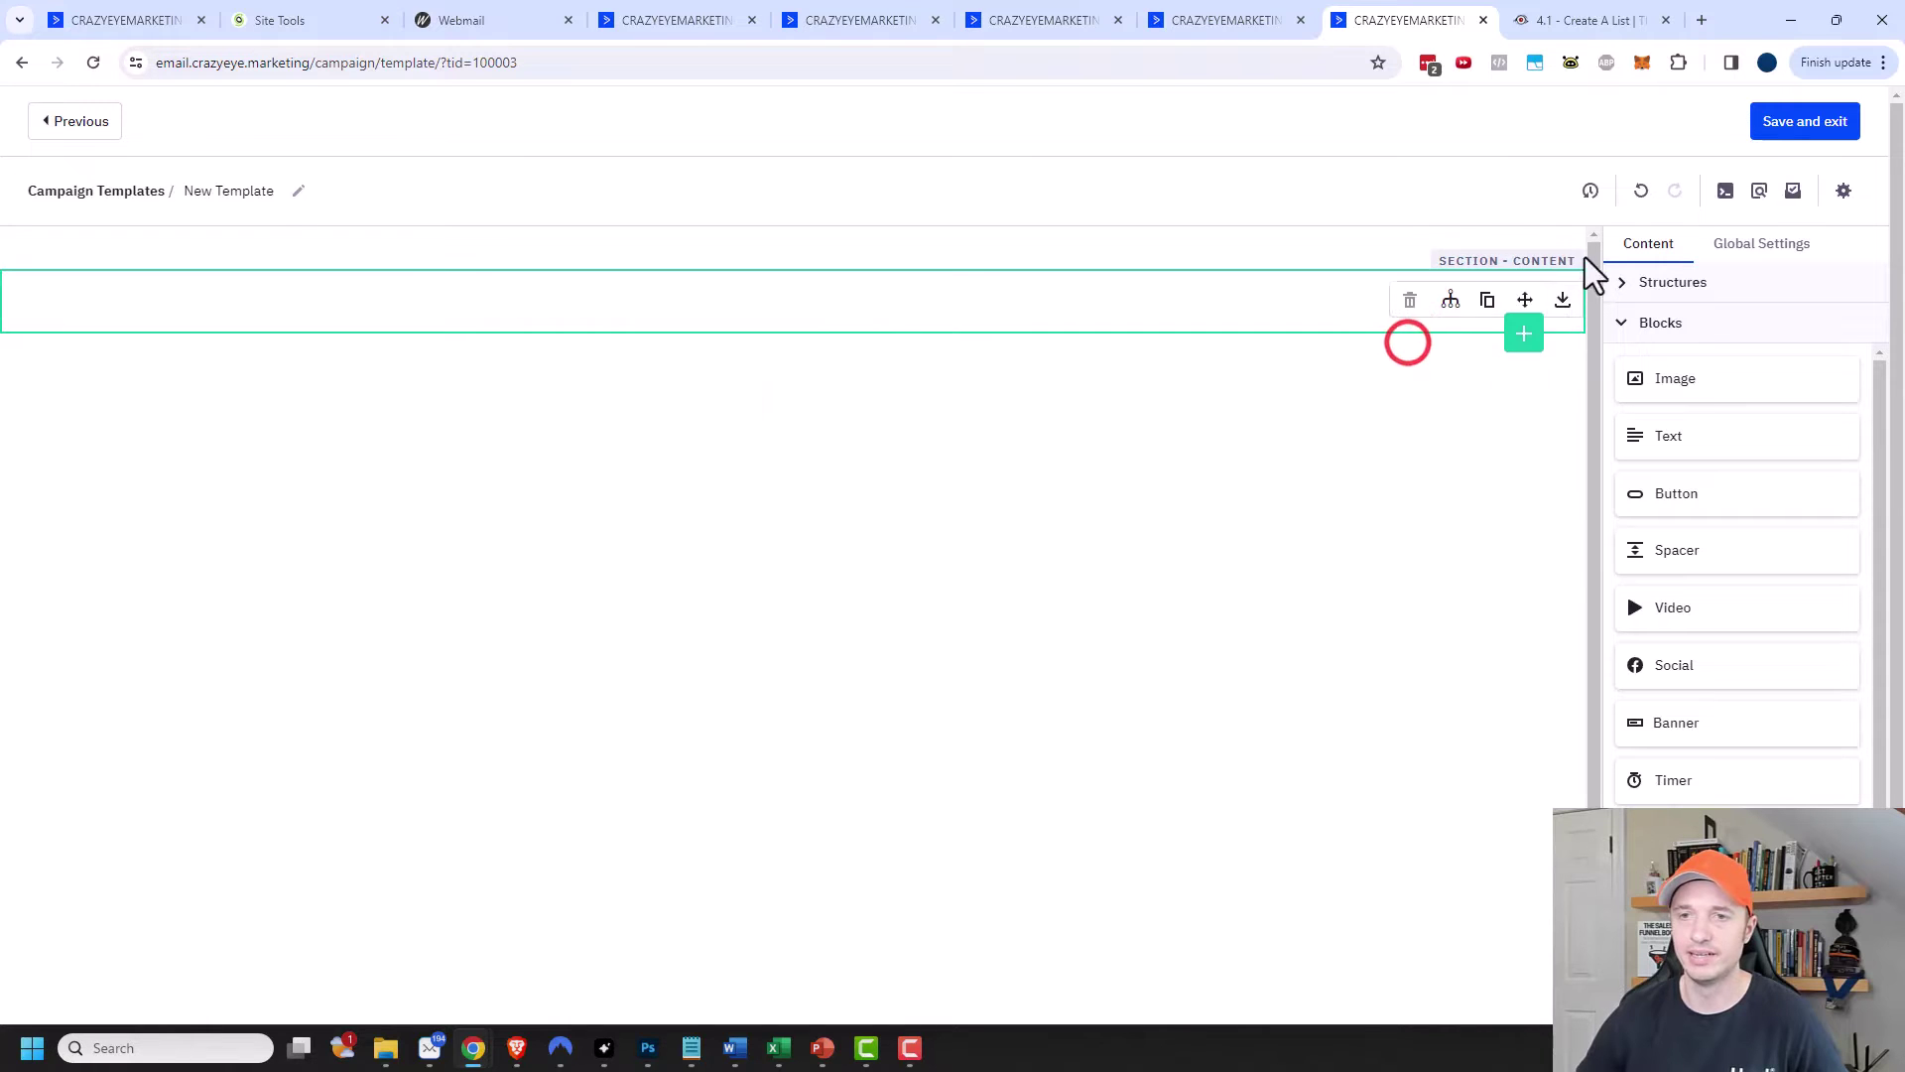
{"action": "left_click", "coordinate": [1414, 301]}
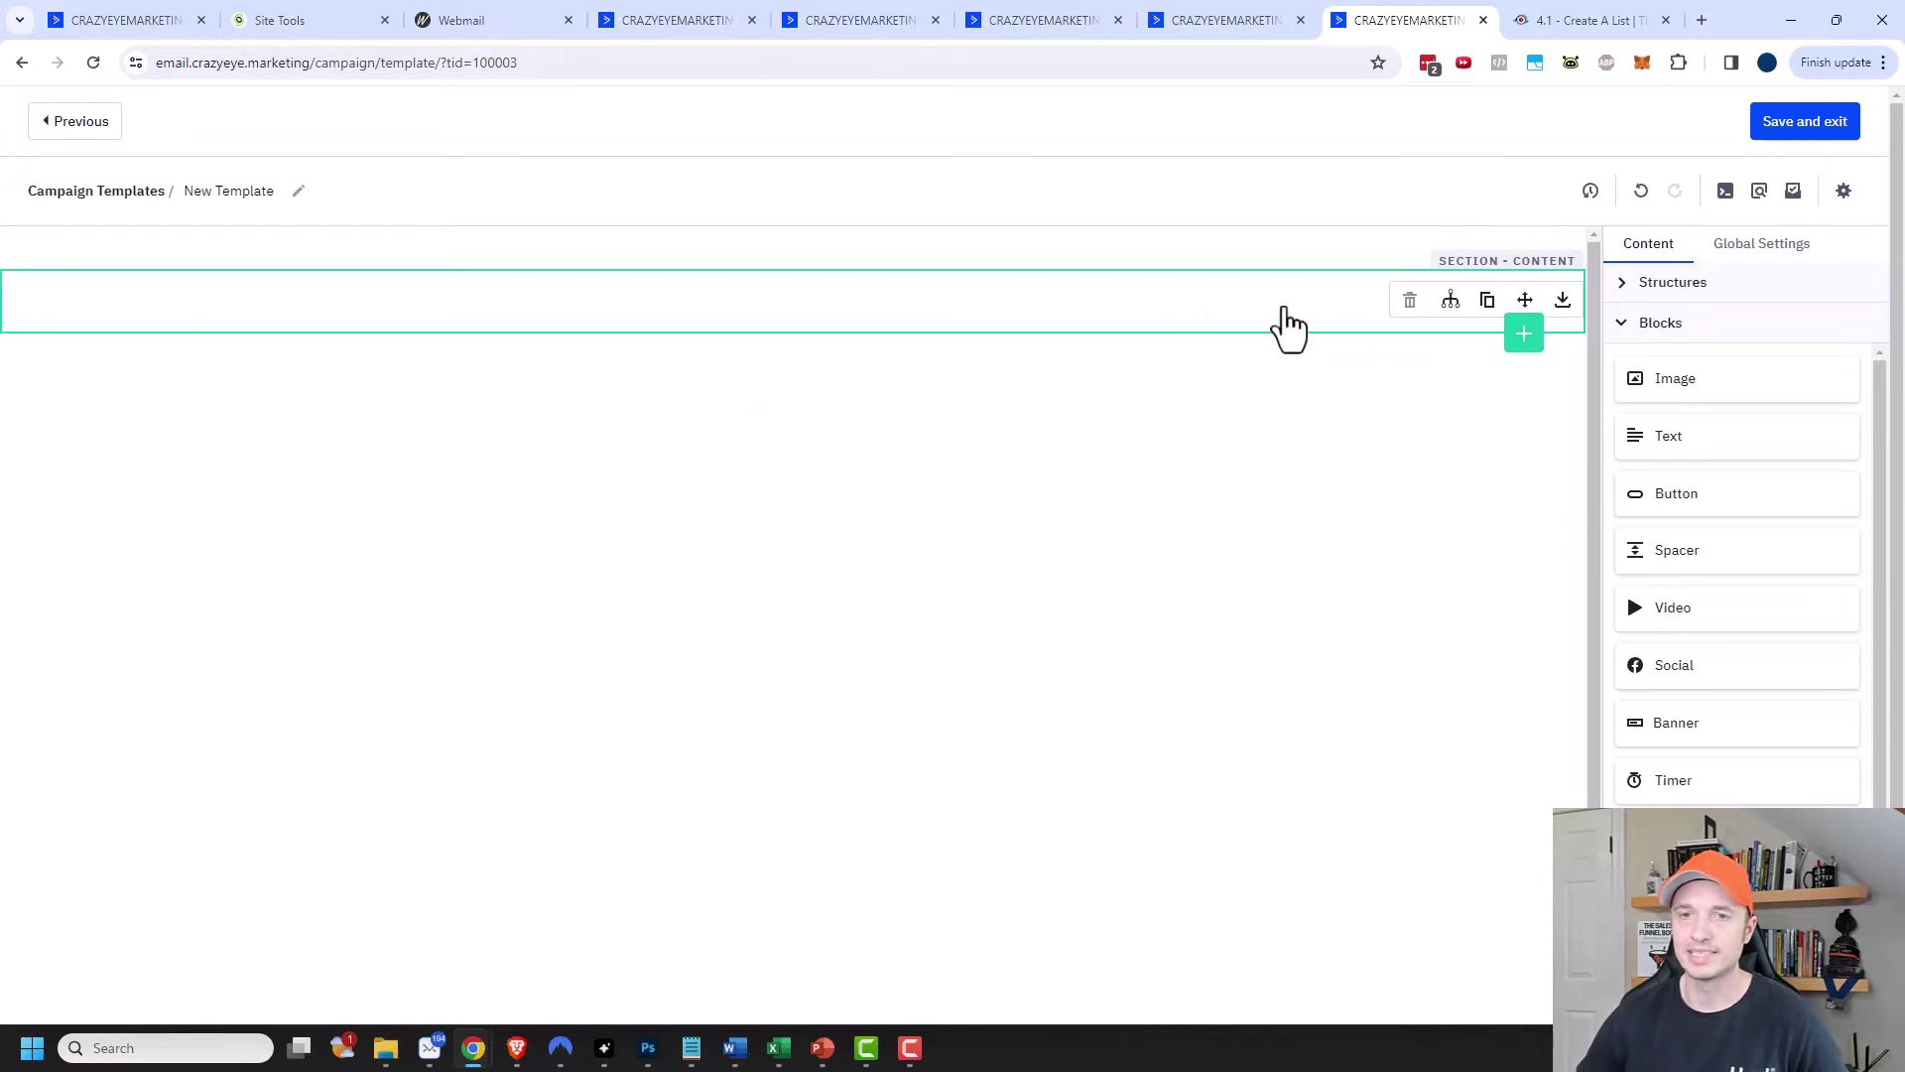
{"action": "left_click", "coordinate": [746, 316]}
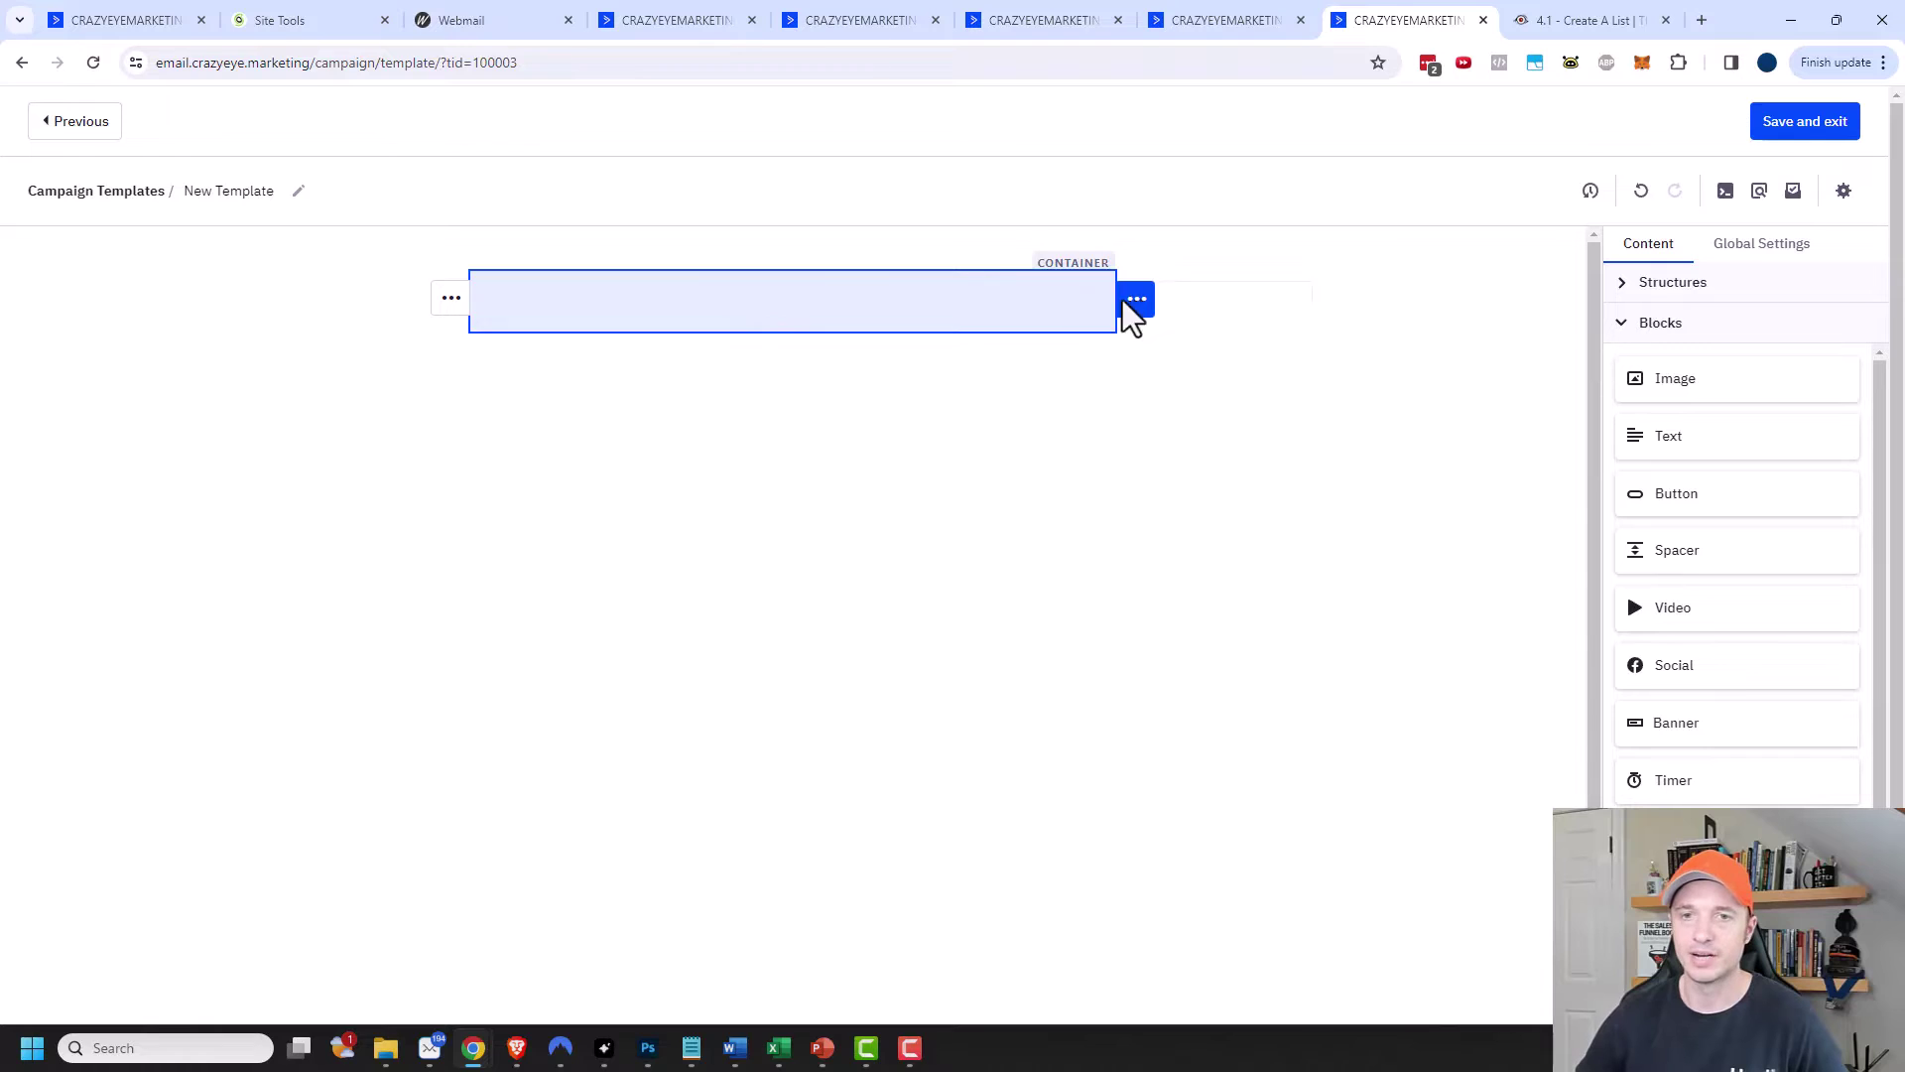
{"action": "mouse_move", "coordinate": [1156, 322]}
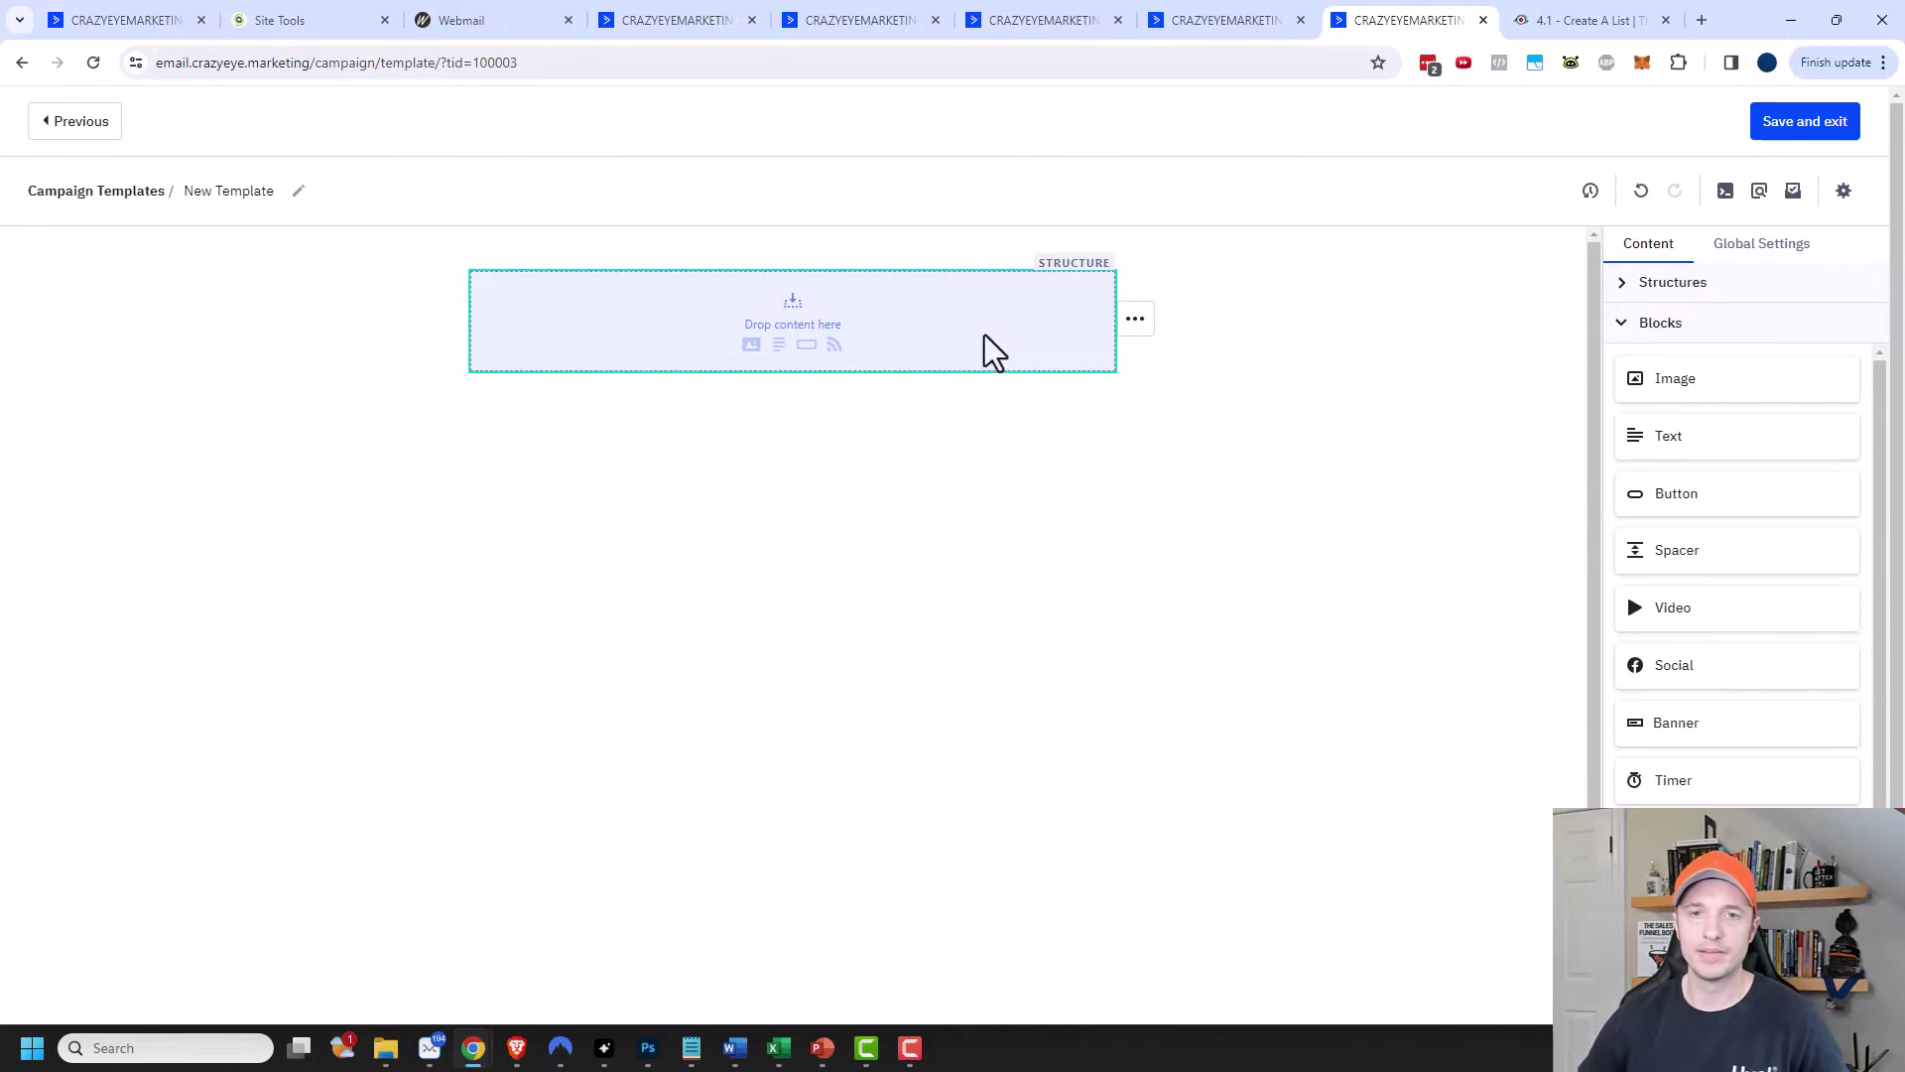
Replace the empty structure with a two-column structure and add a single-column structure above it.
{"action": "left_click", "coordinate": [1618, 283]}
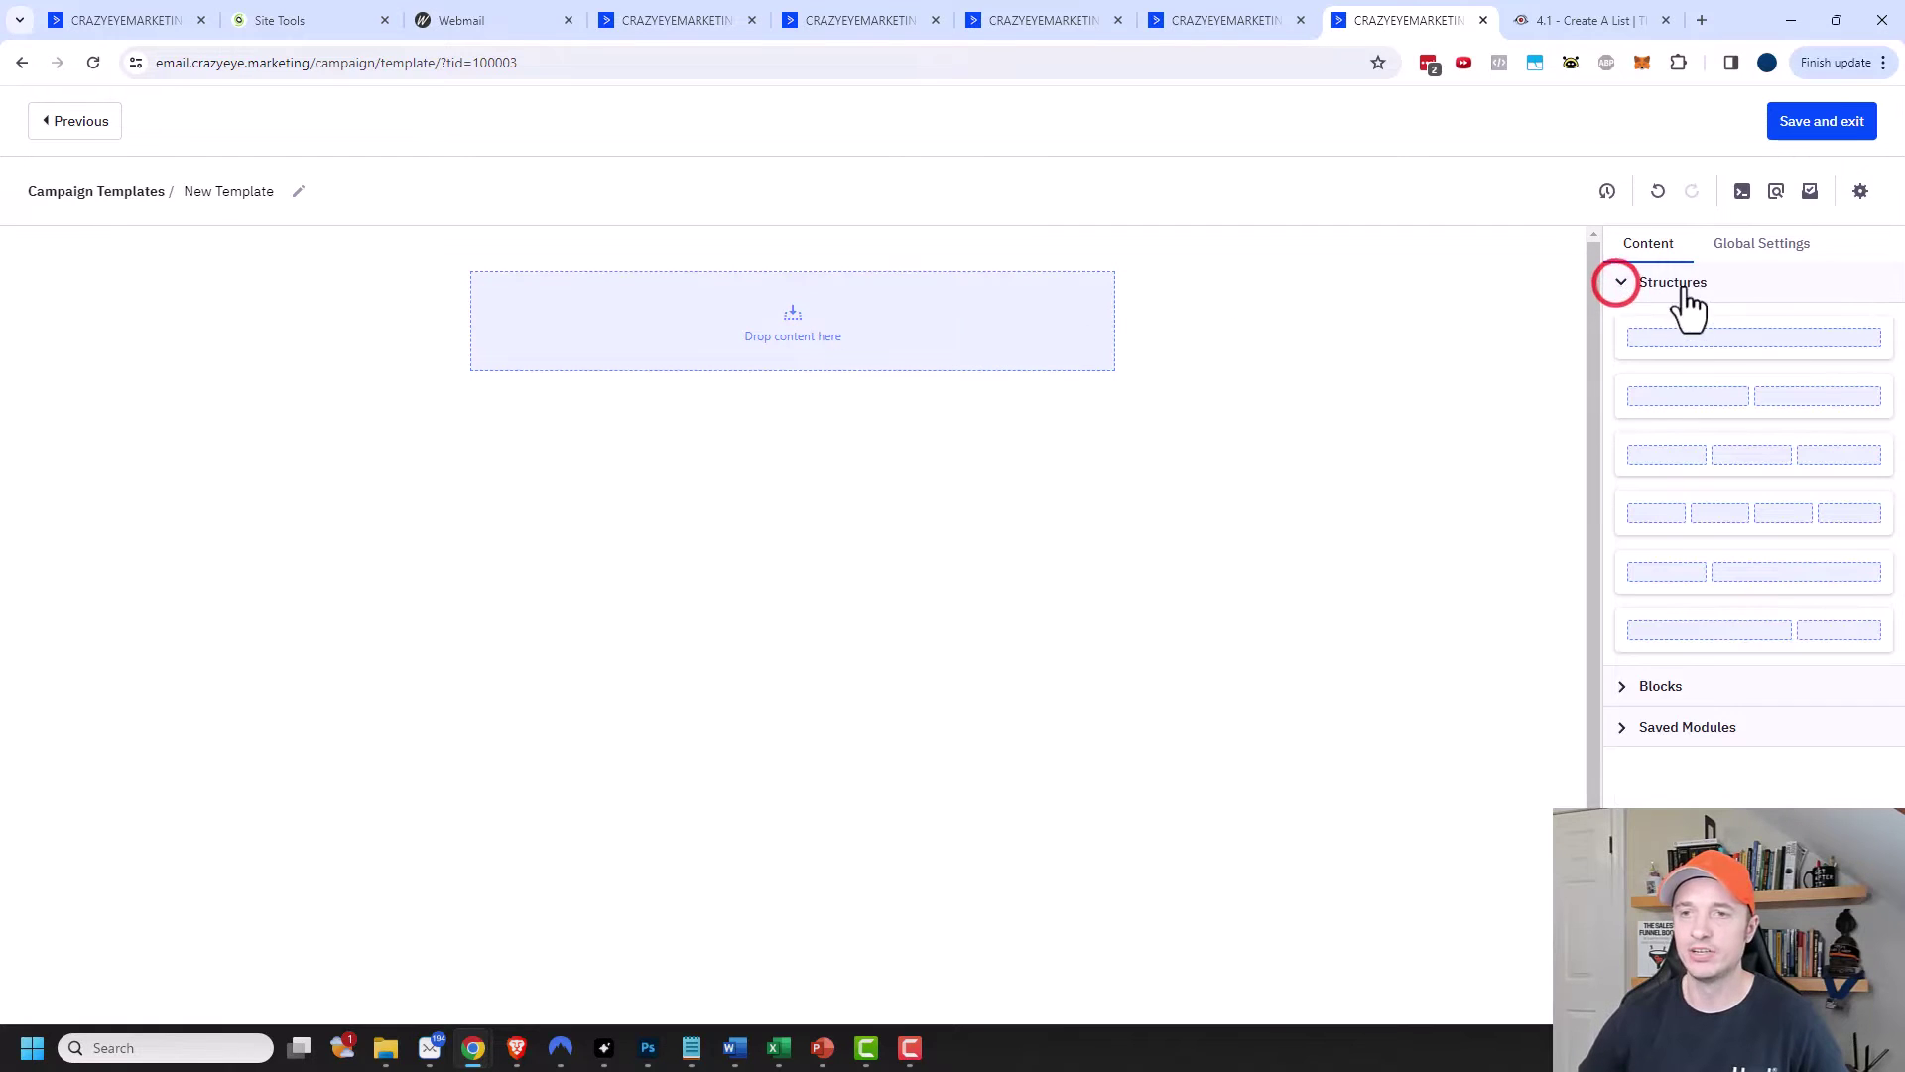
{"action": "left_click_drag", "start_coordinate": [1716, 384], "coordinate": [869, 276]}
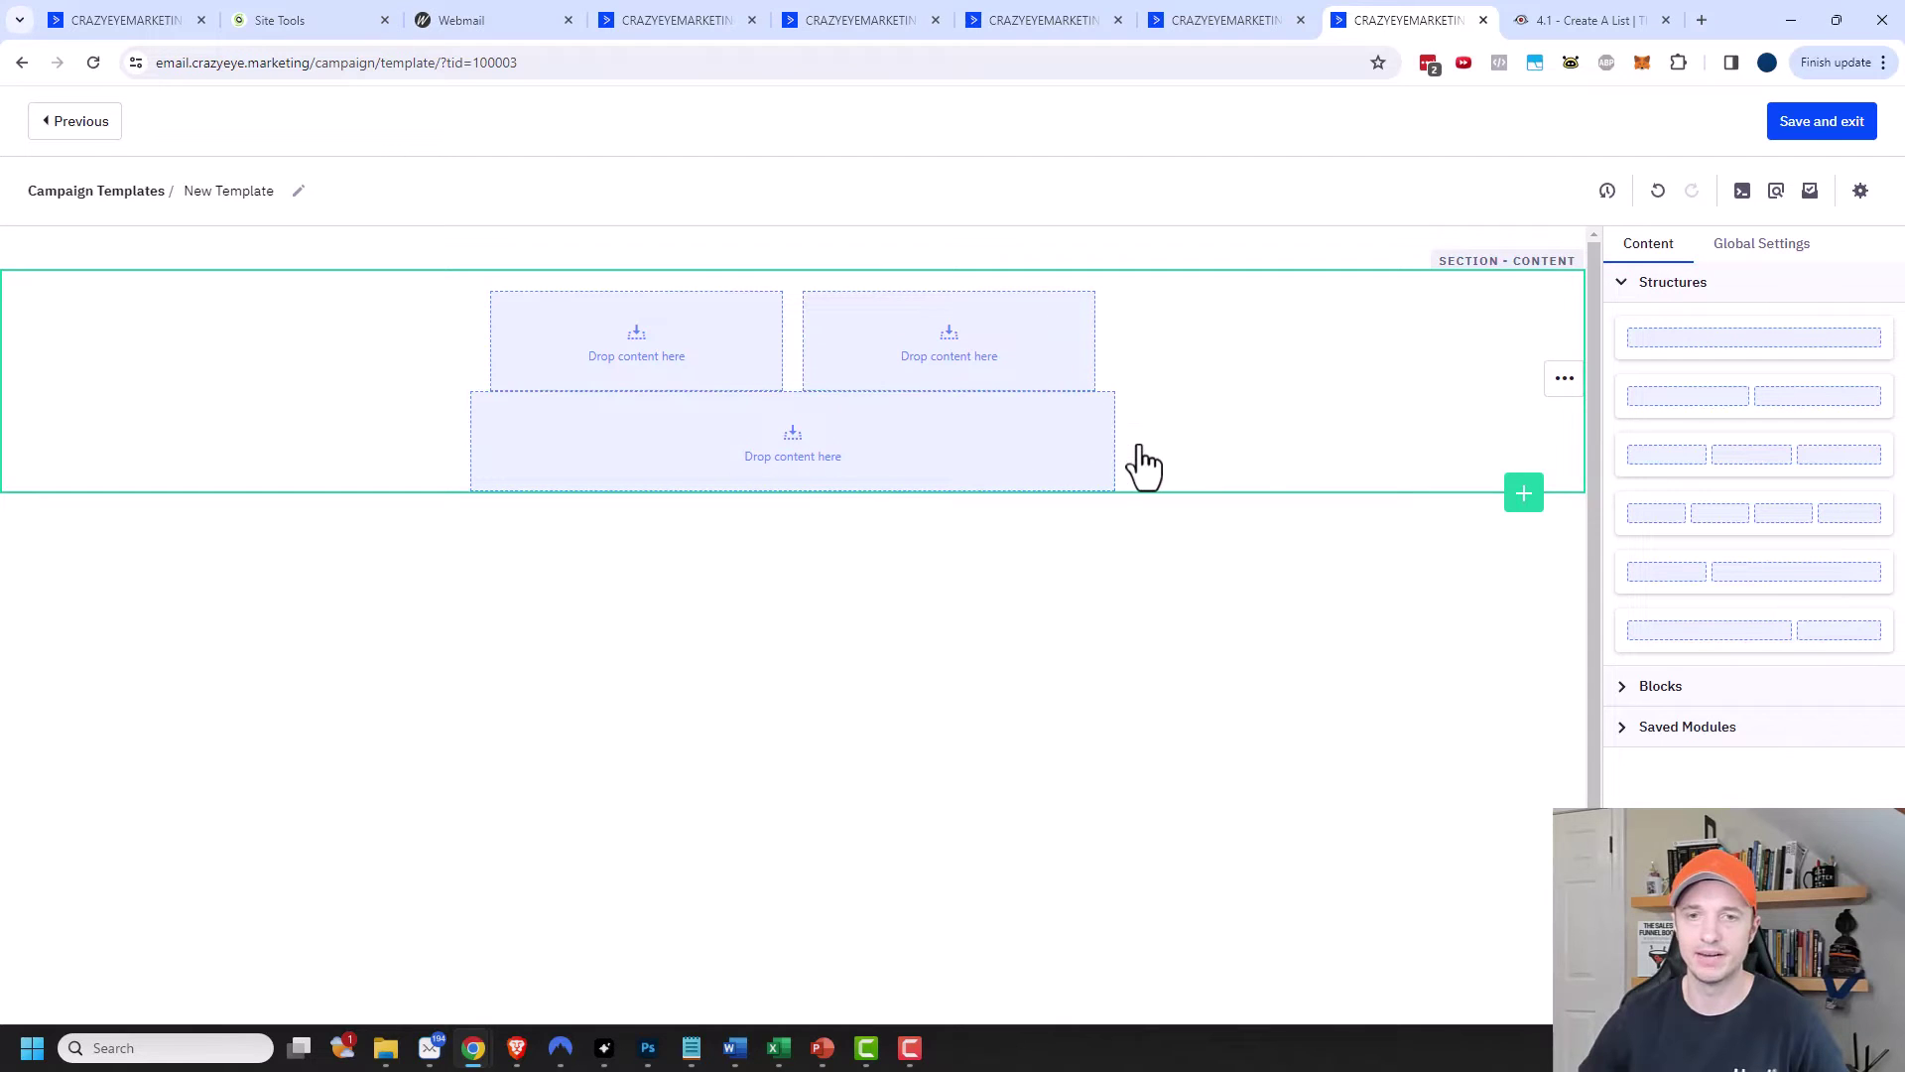
{"action": "mouse_move", "coordinate": [1119, 451]}
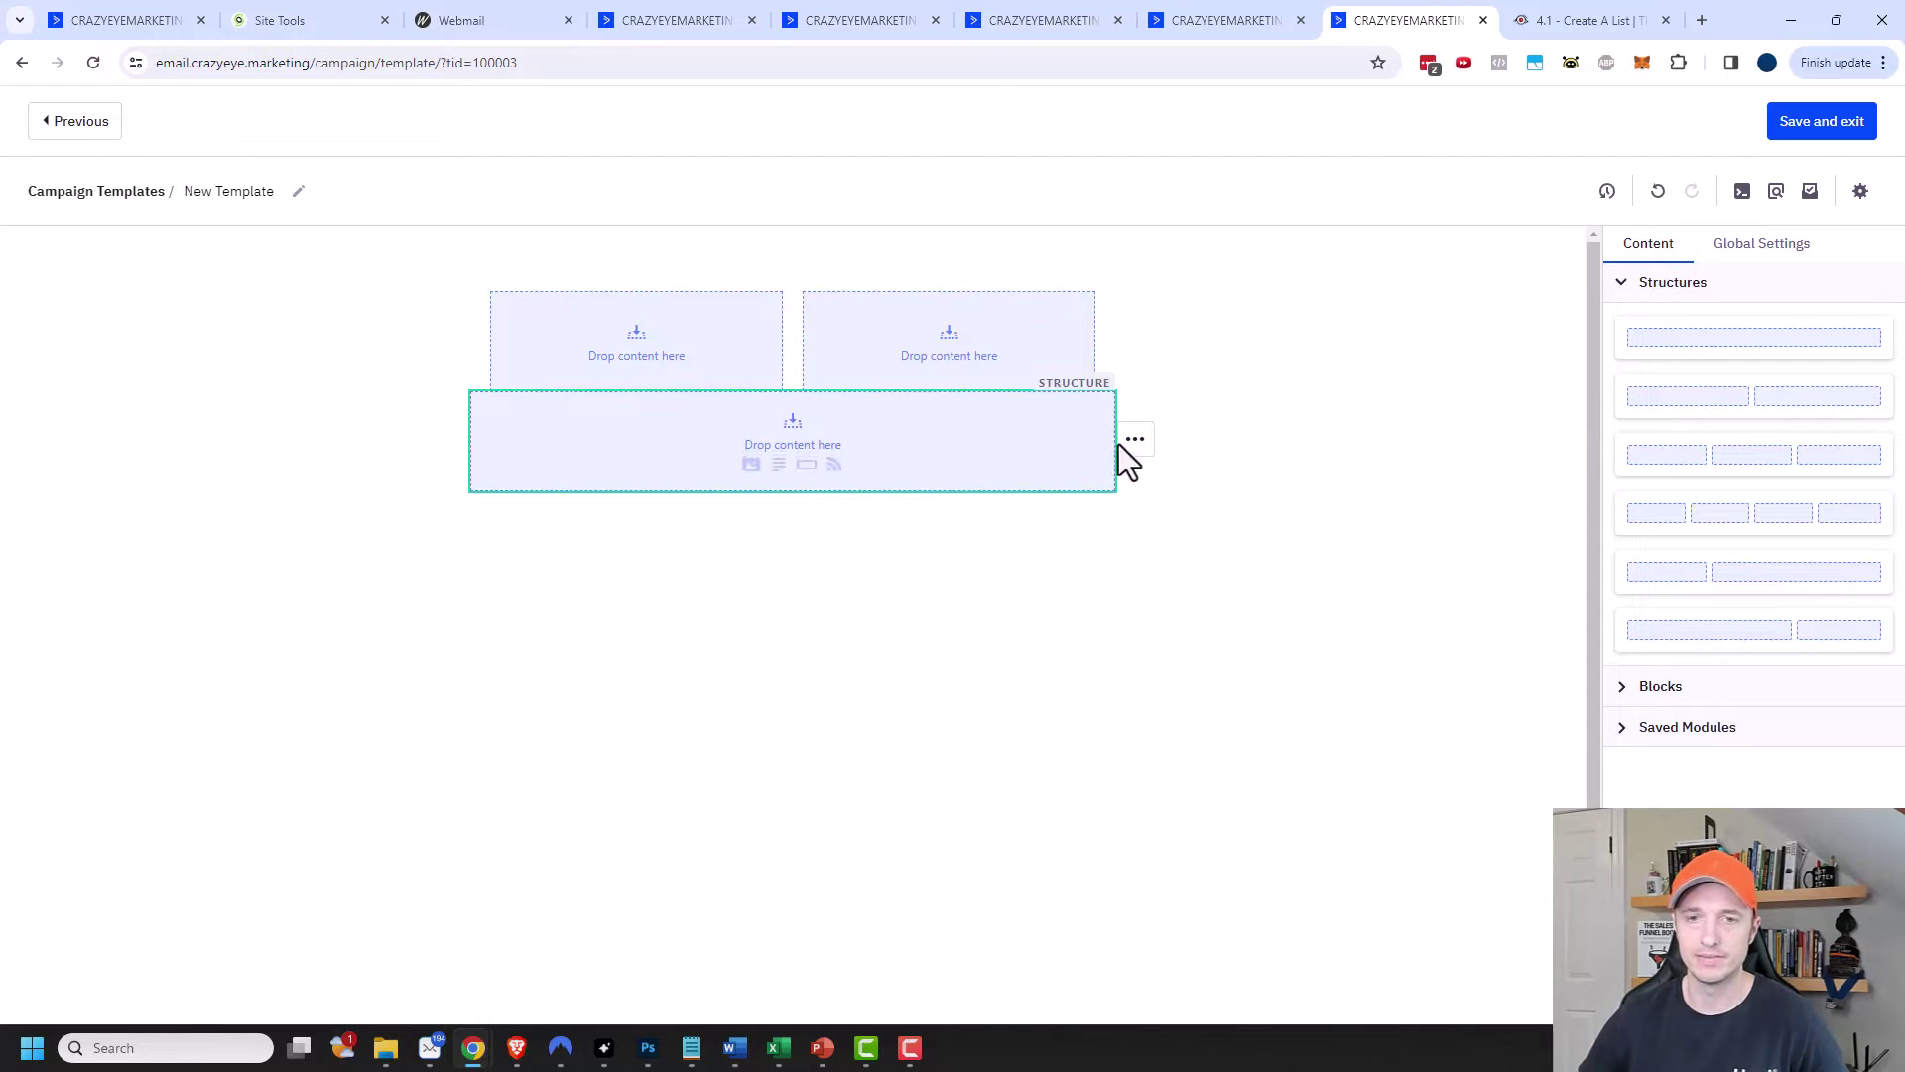
{"action": "left_click", "coordinate": [1287, 439]}
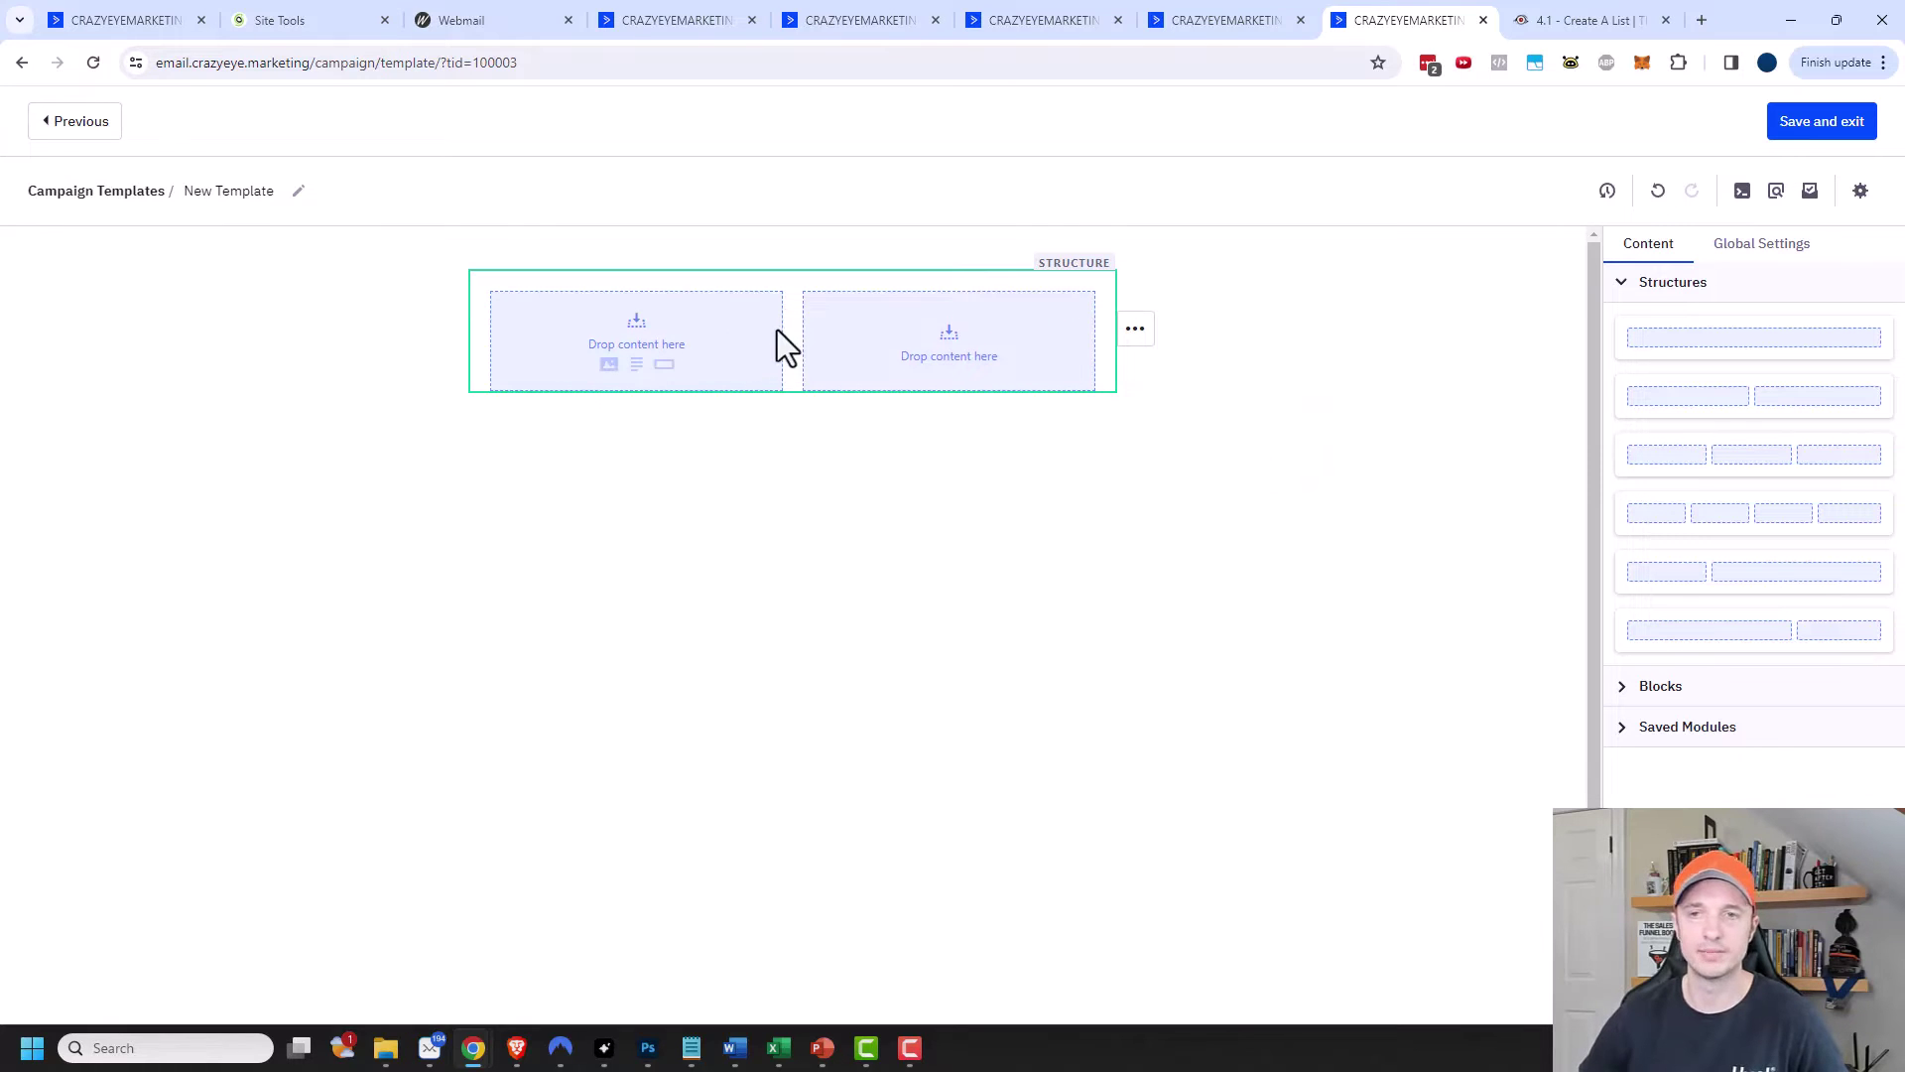
{"action": "left_click_drag", "start_coordinate": [1778, 330], "coordinate": [894, 272]}
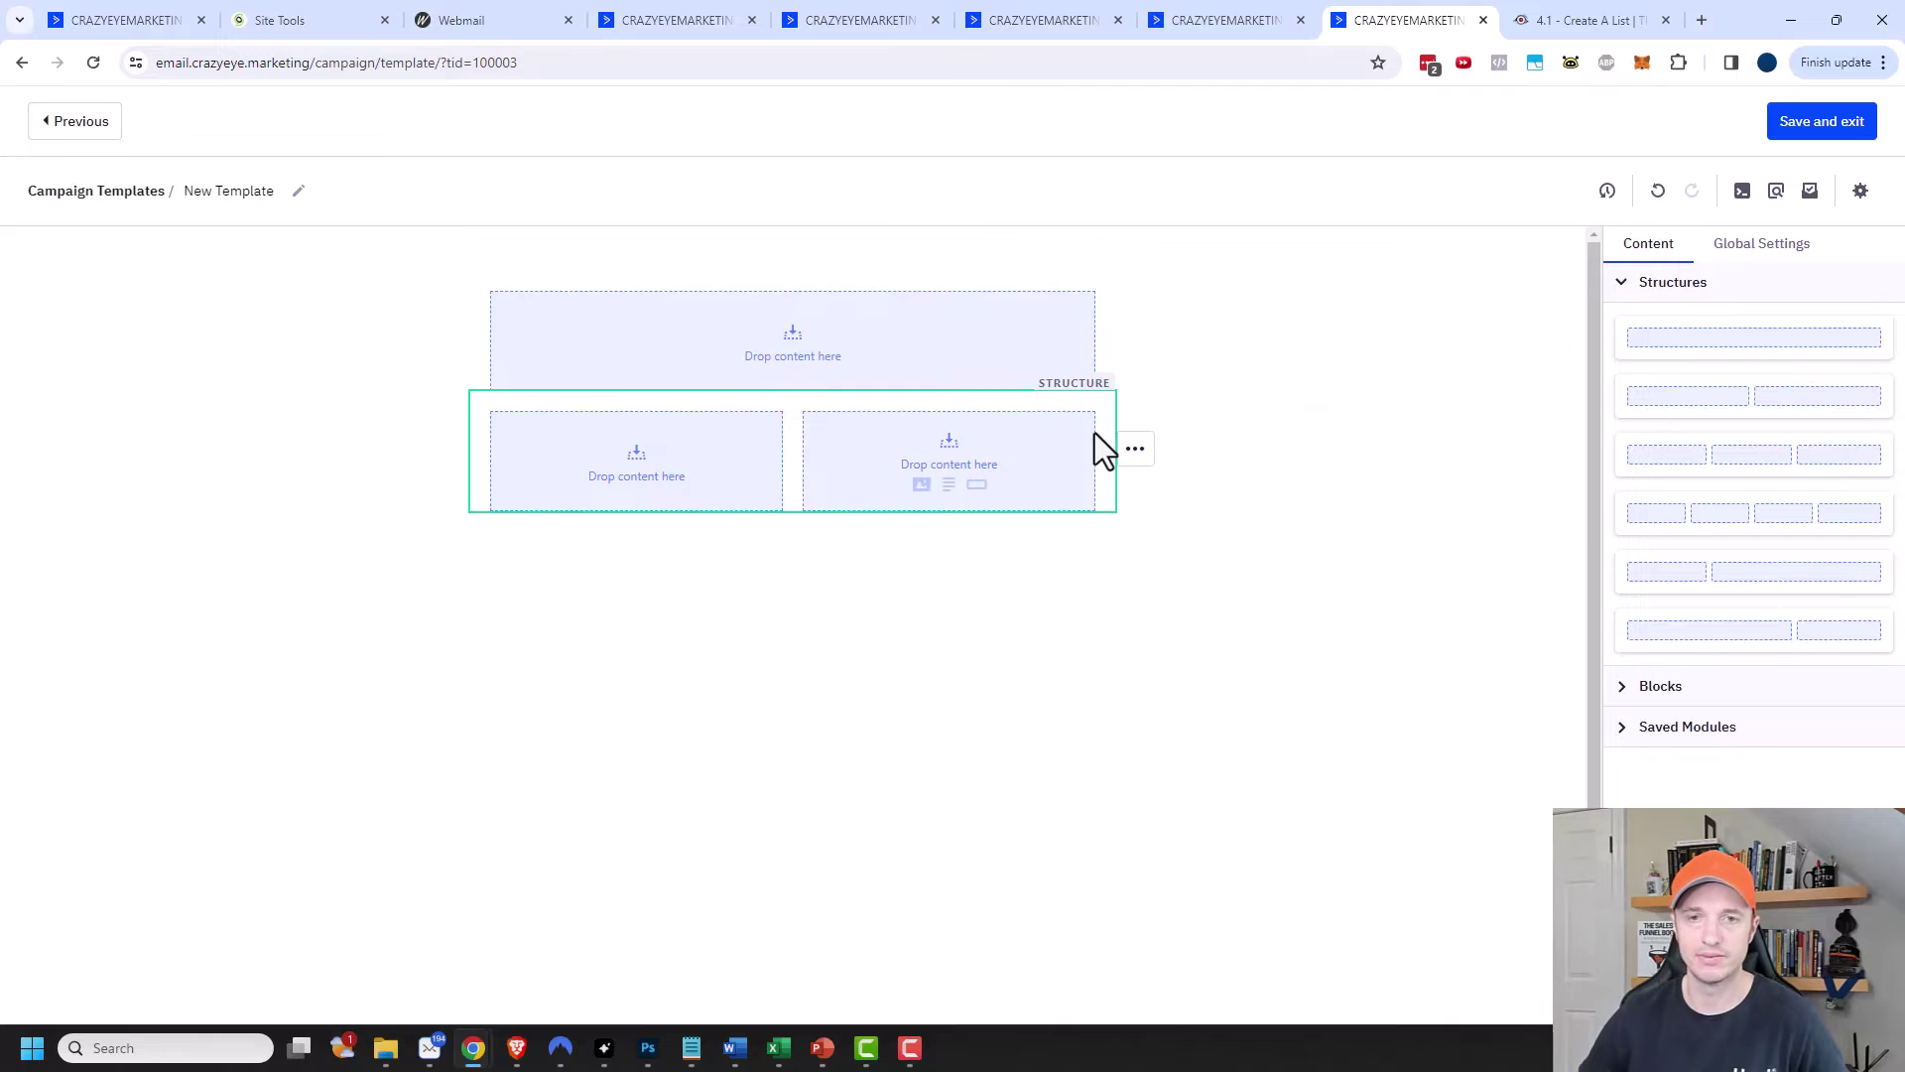
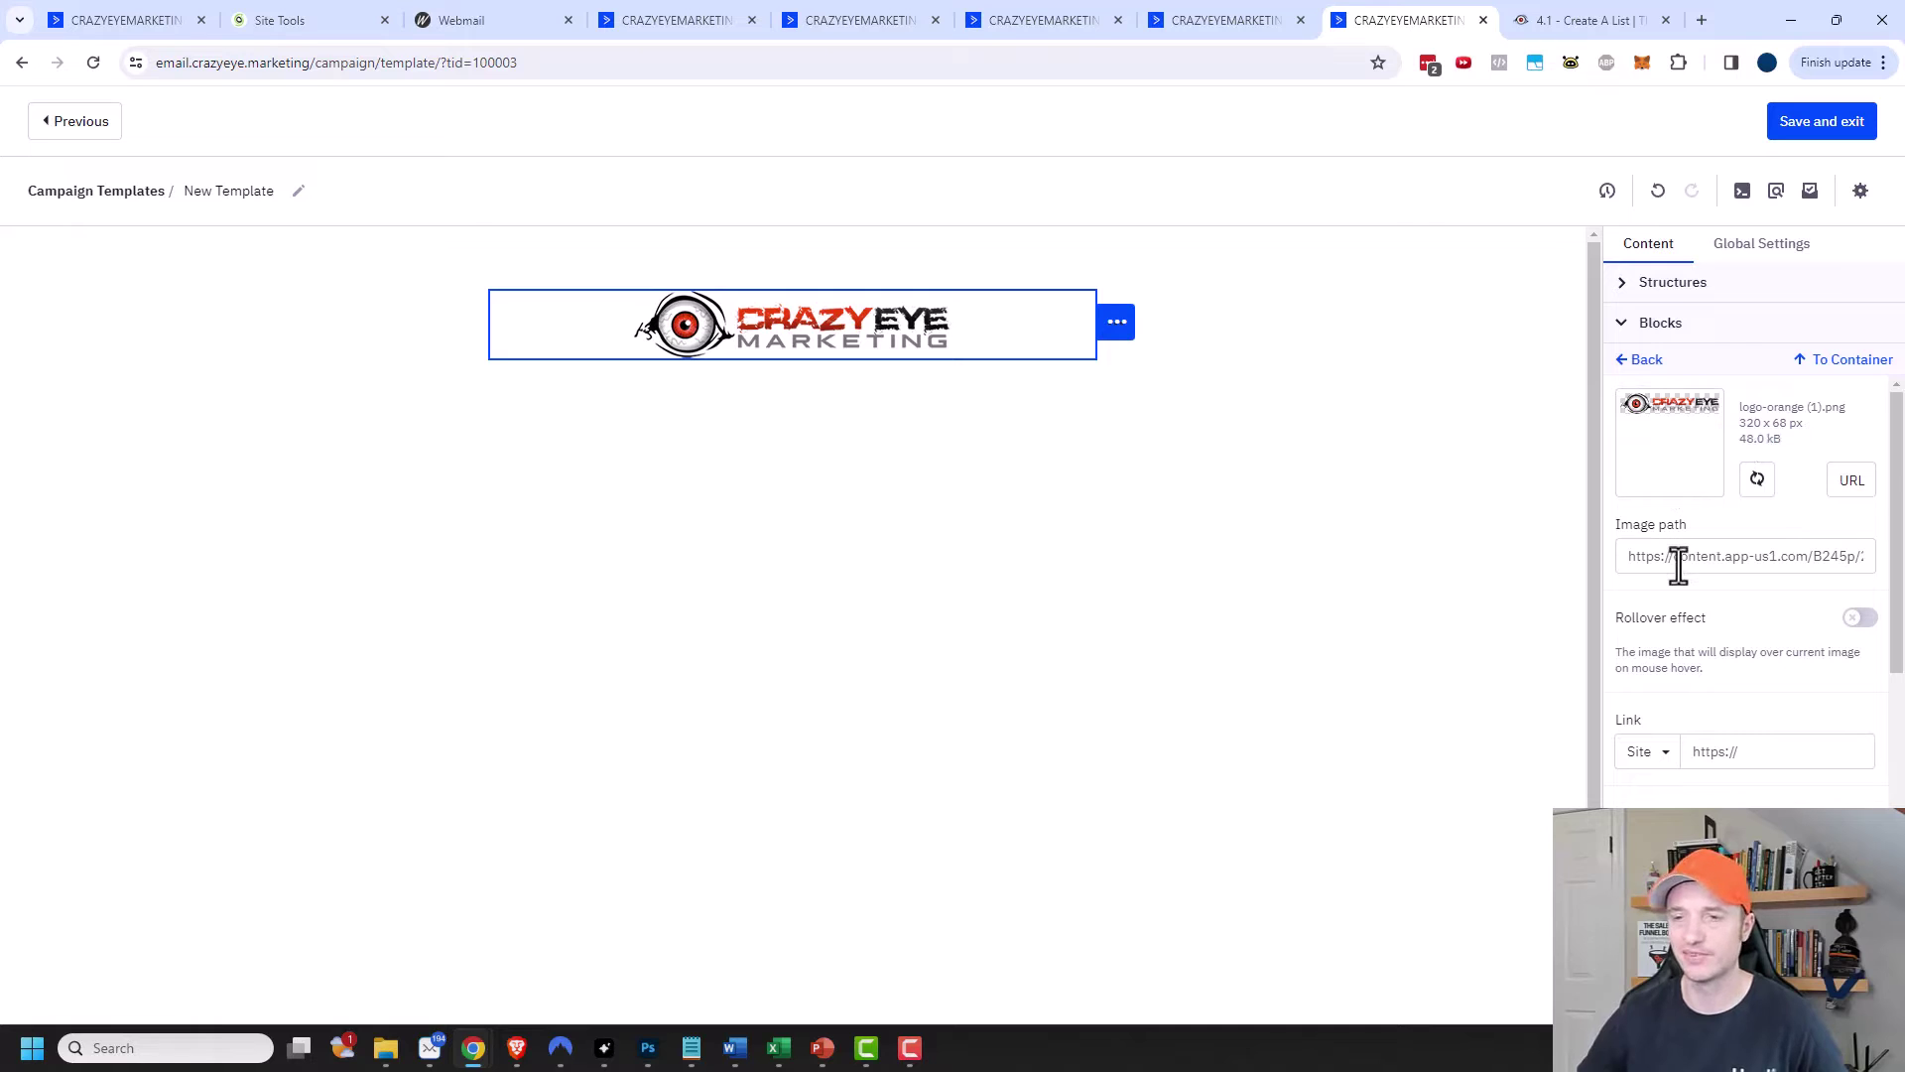
{"action": "scroll", "coordinate": [1687, 566], "scroll_direction": "down", "scroll_amount": 1}
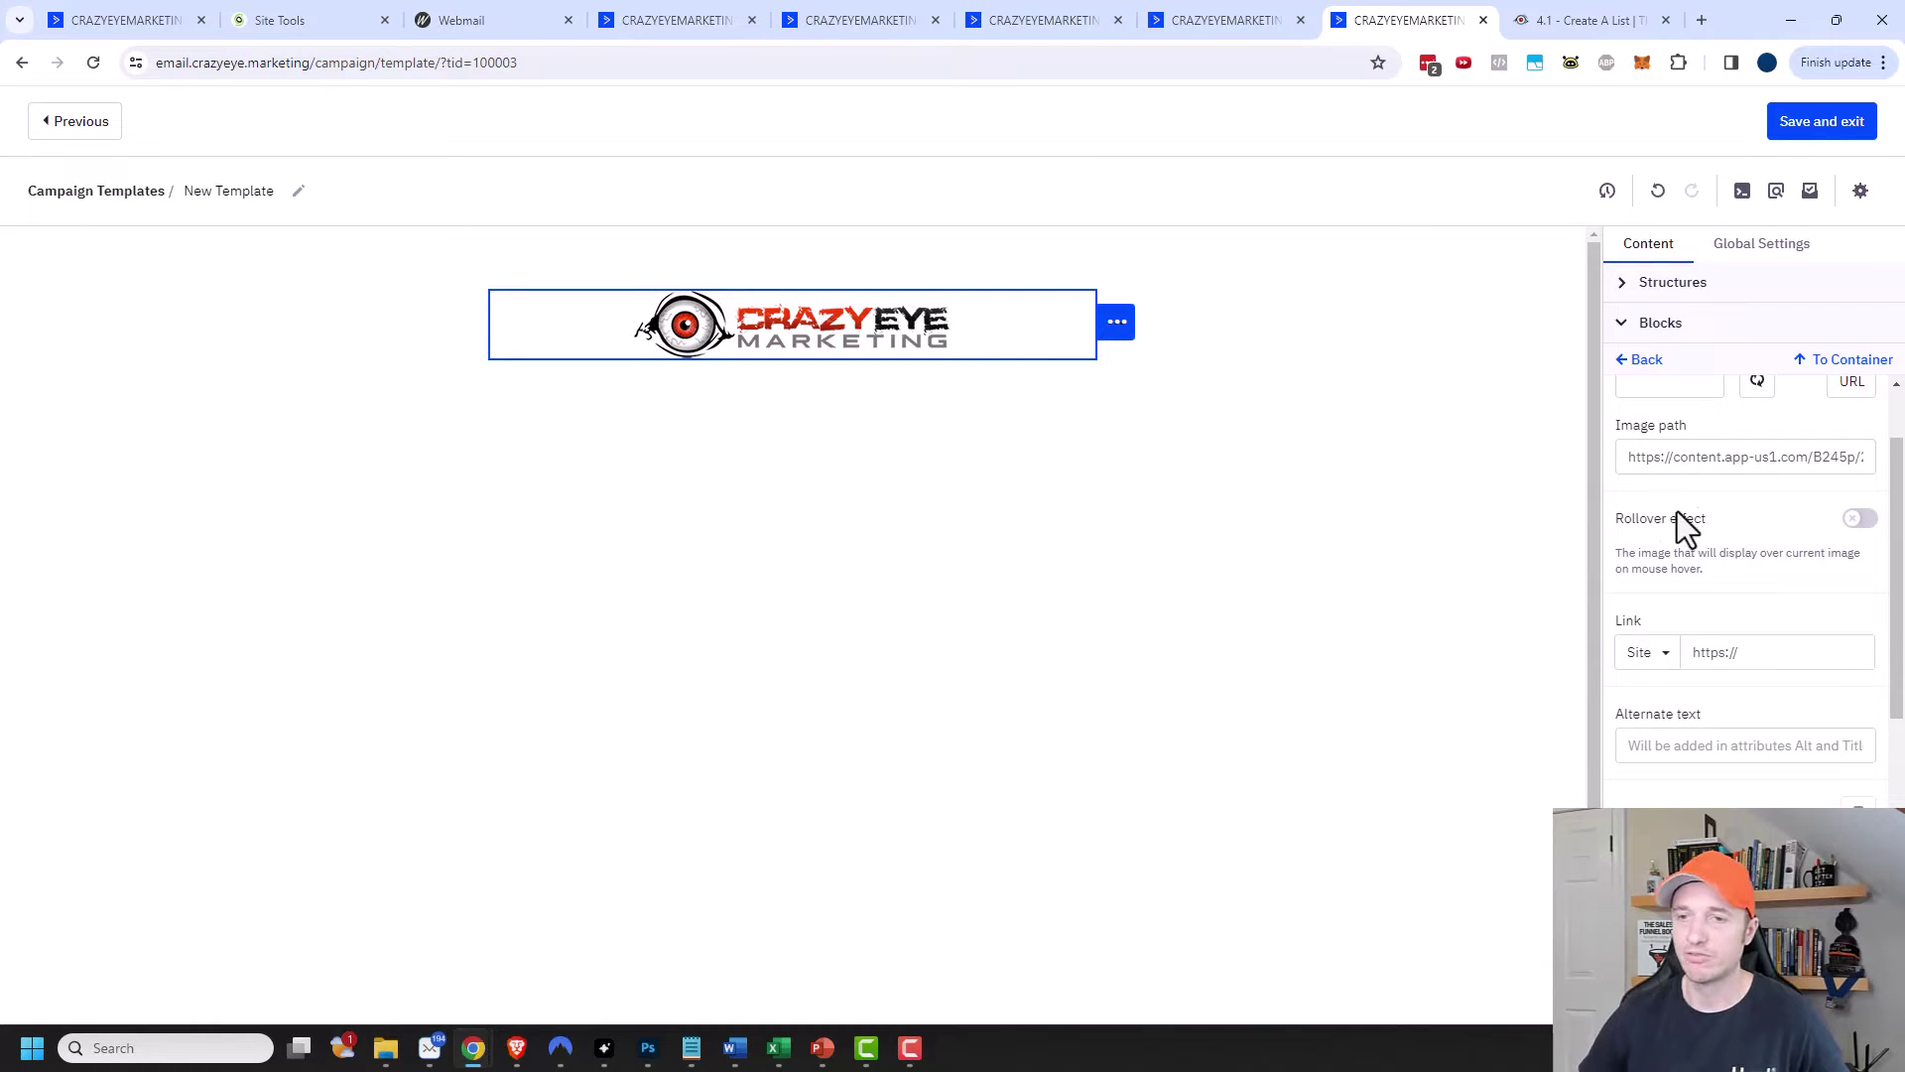
{"action": "scroll", "coordinate": [1687, 546], "scroll_direction": "down", "scroll_amount": 1}
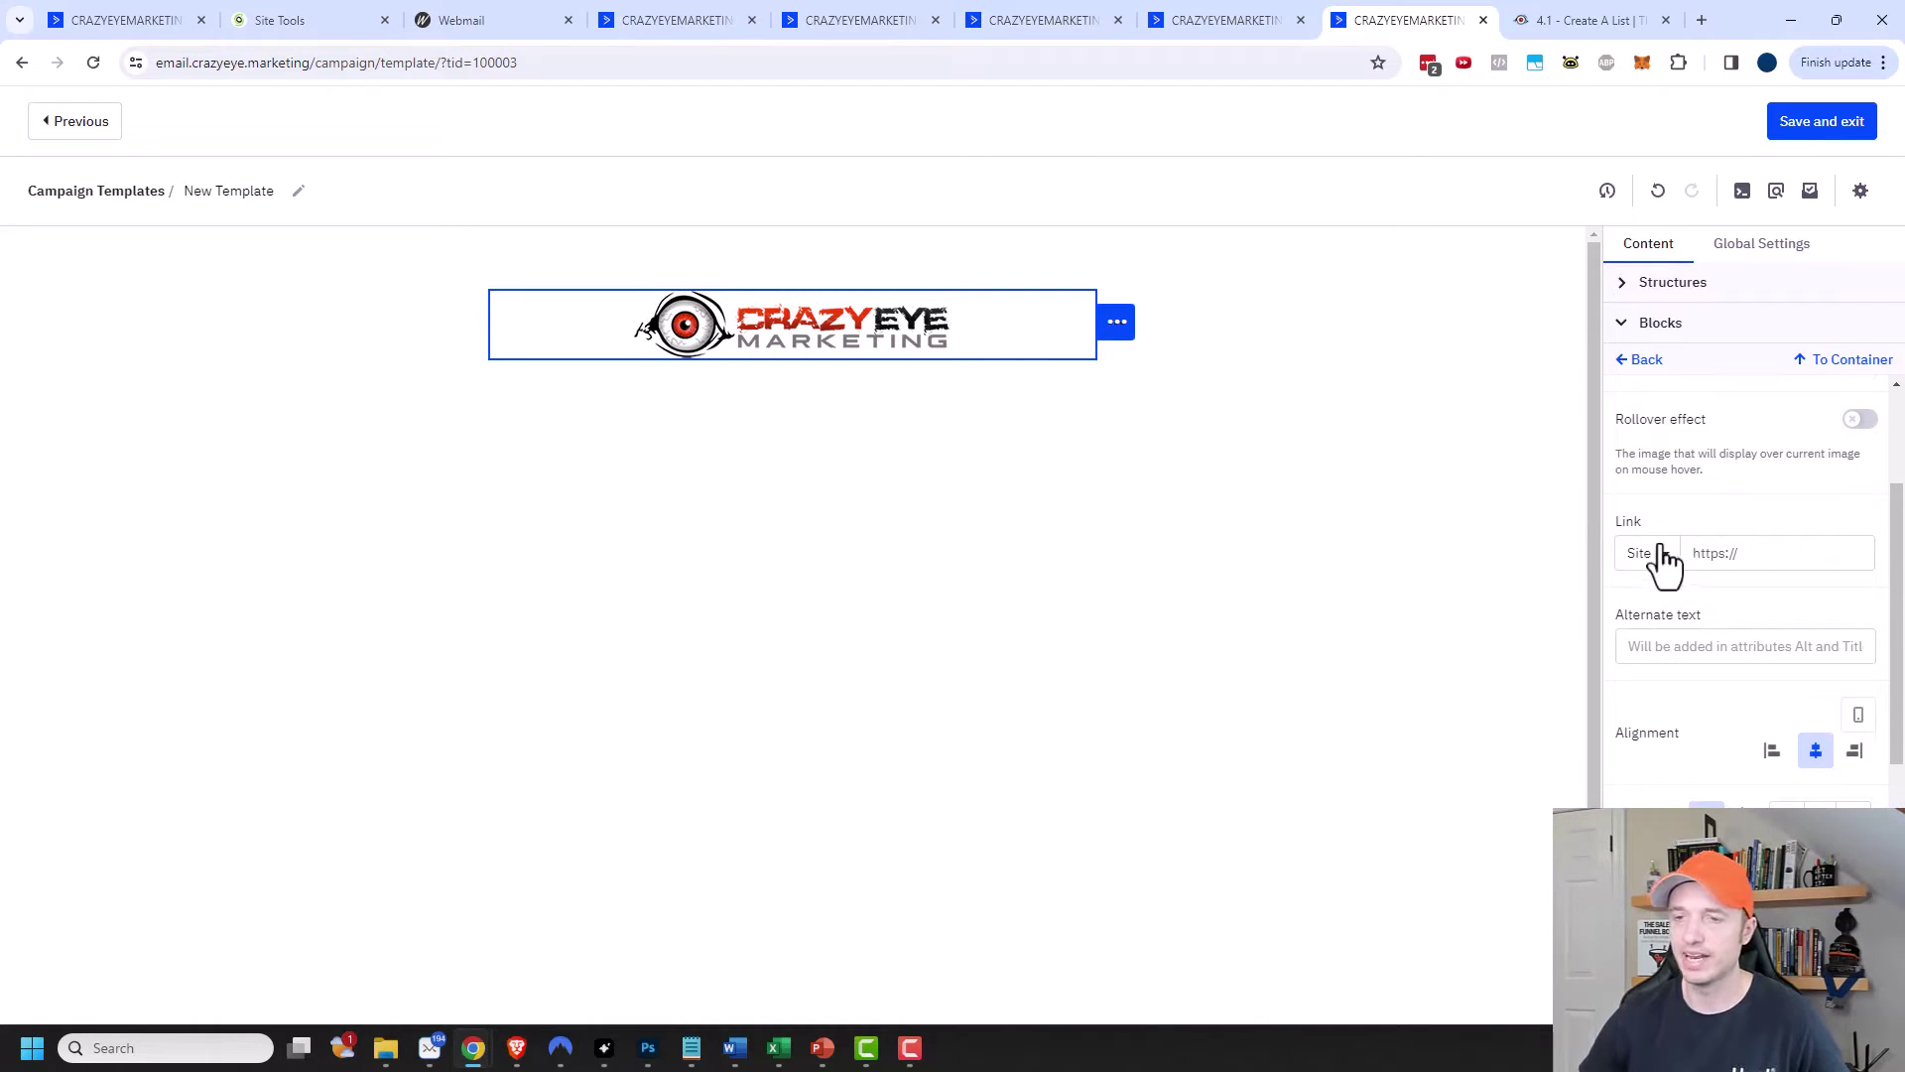
{"action": "left_click", "coordinate": [1777, 553]}
{"action": "type", "text": "www.crazyeyemarketing.com"}
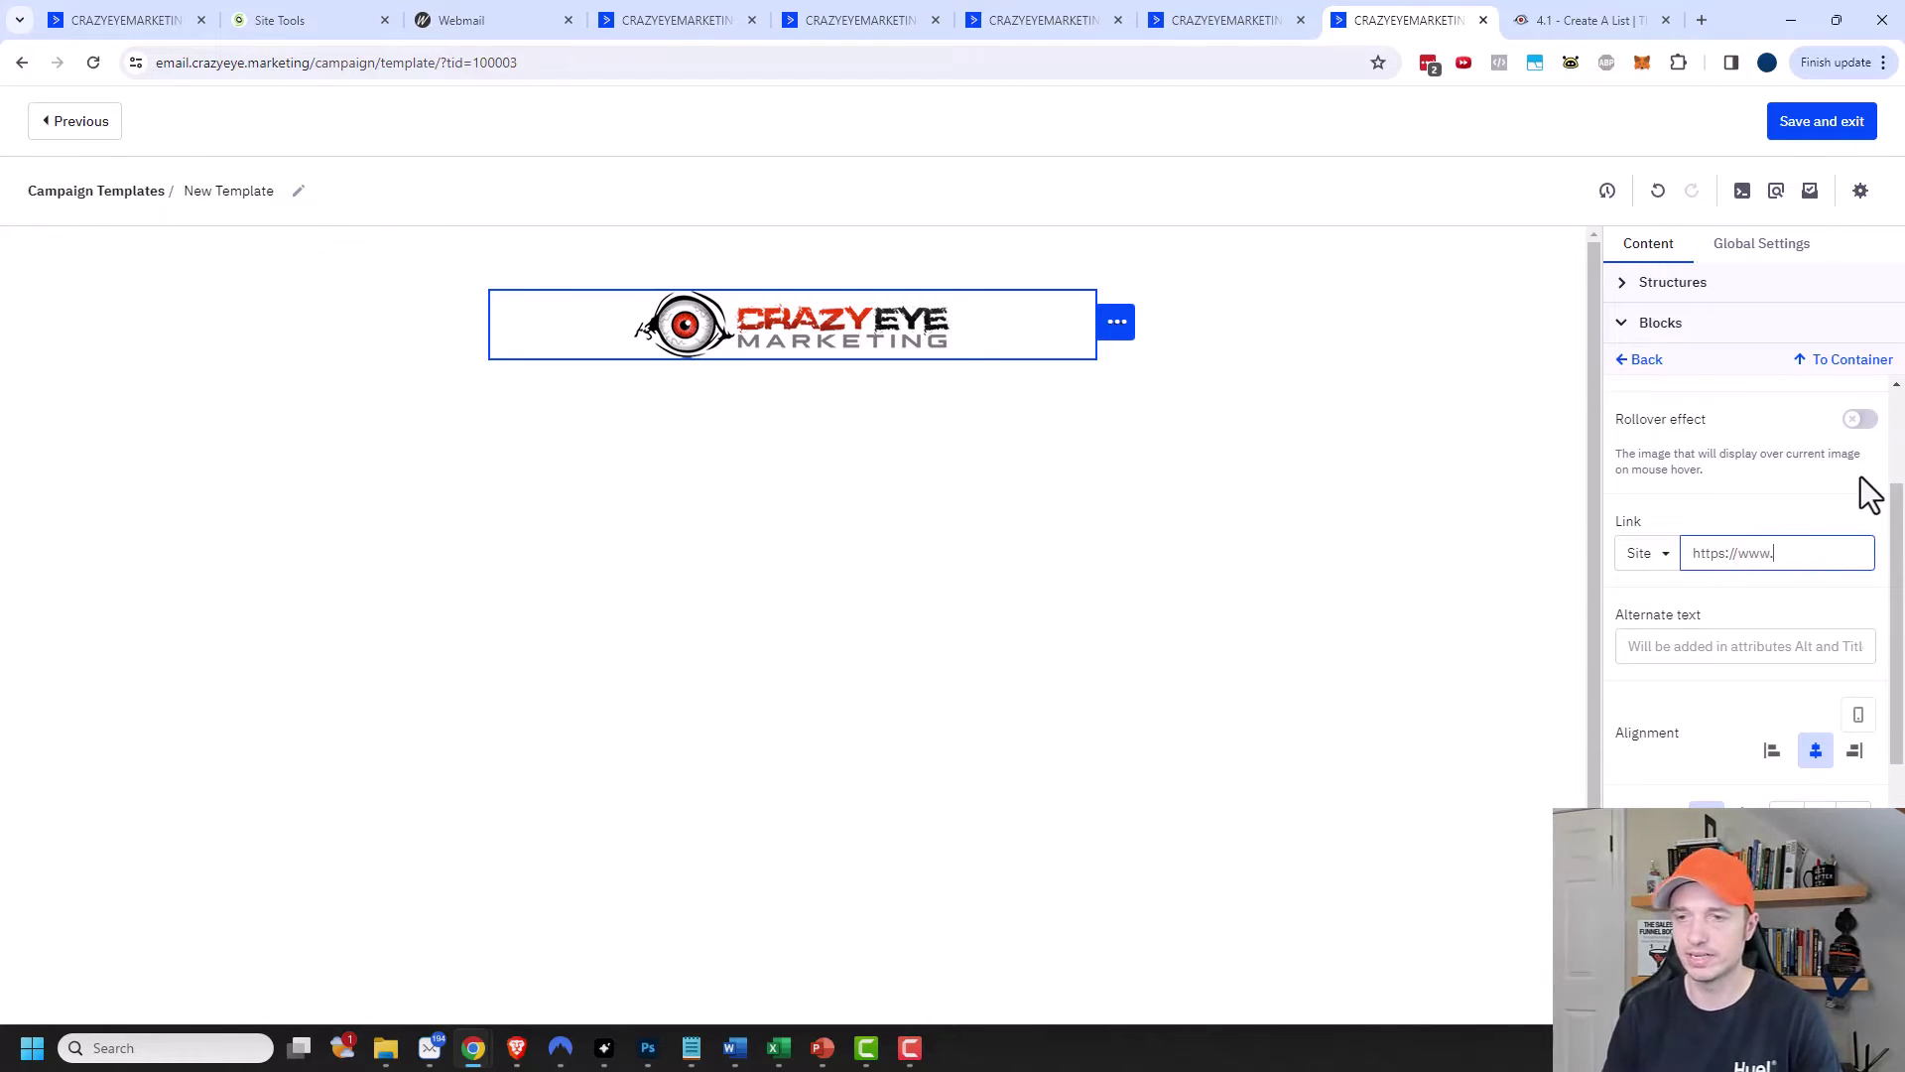
{"action": "left_click", "coordinate": [1709, 646]}
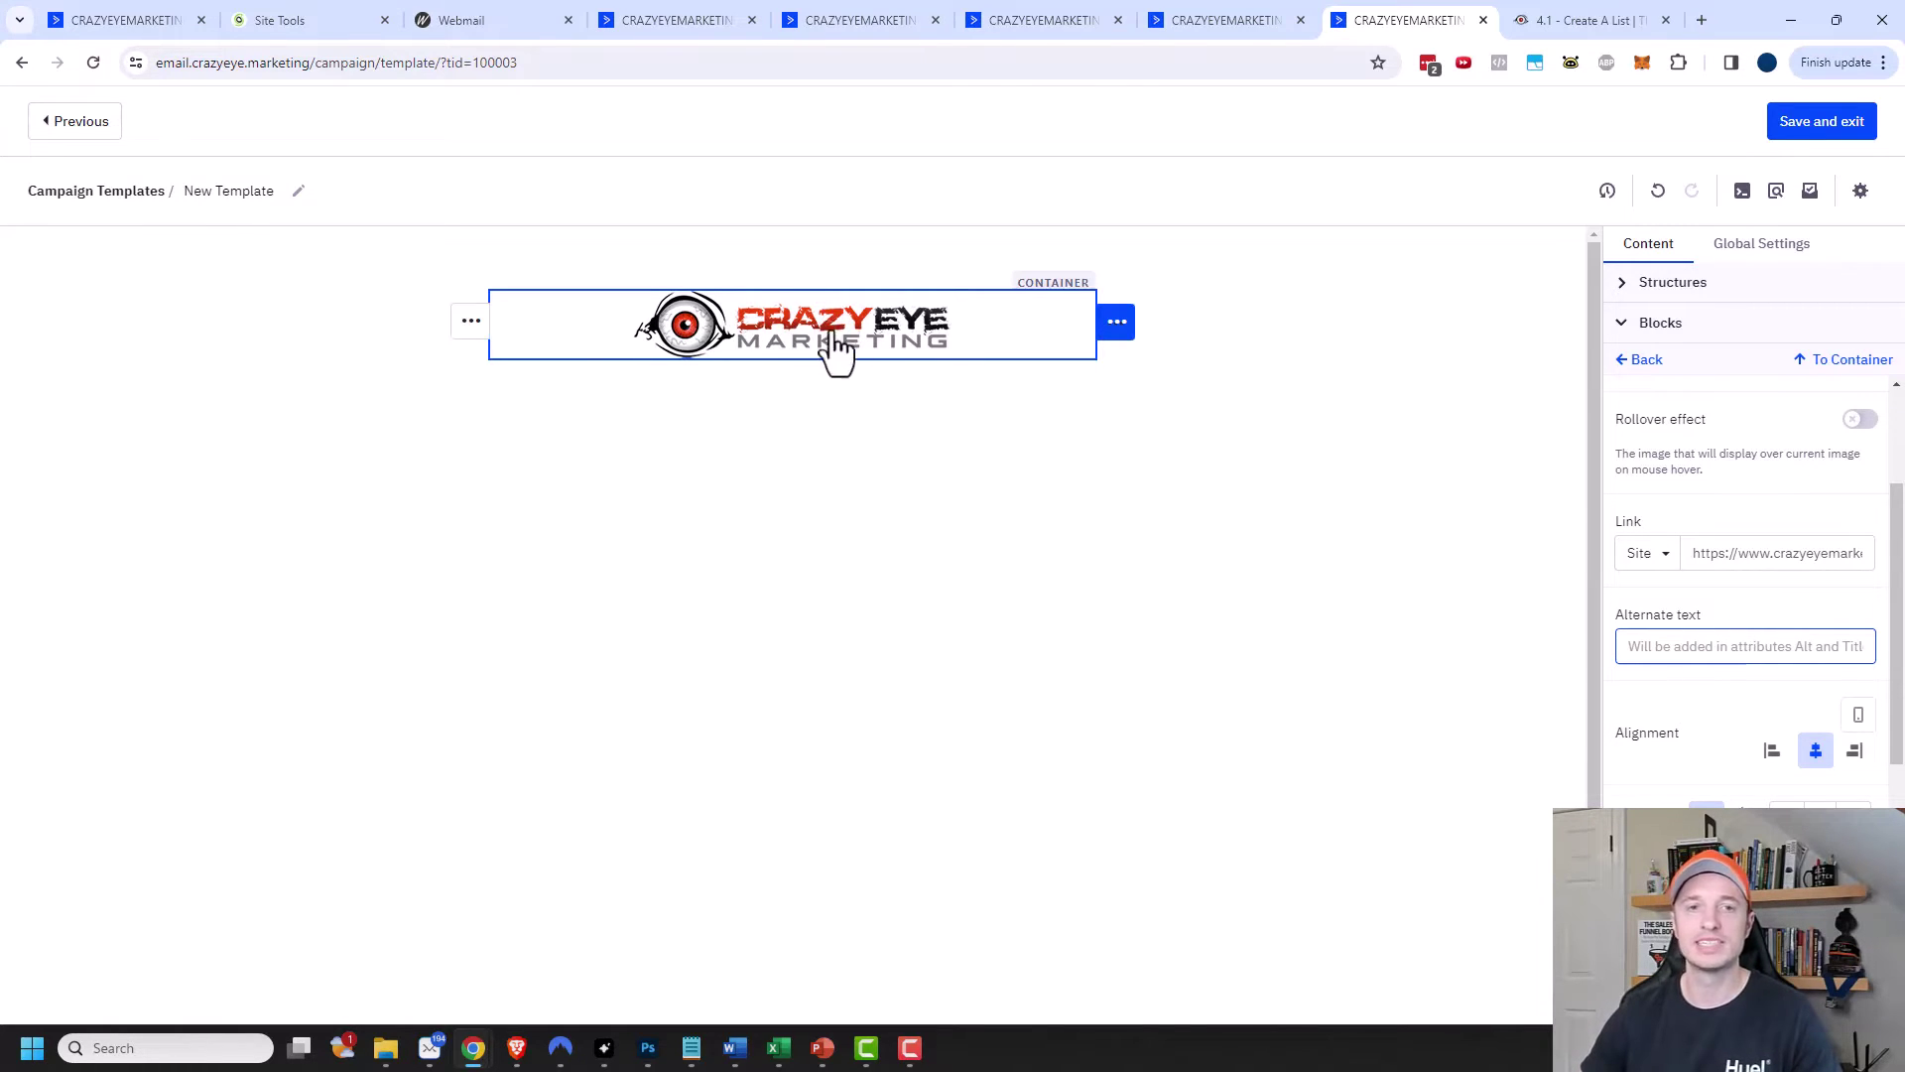
{"action": "left_click", "coordinate": [1797, 655]}
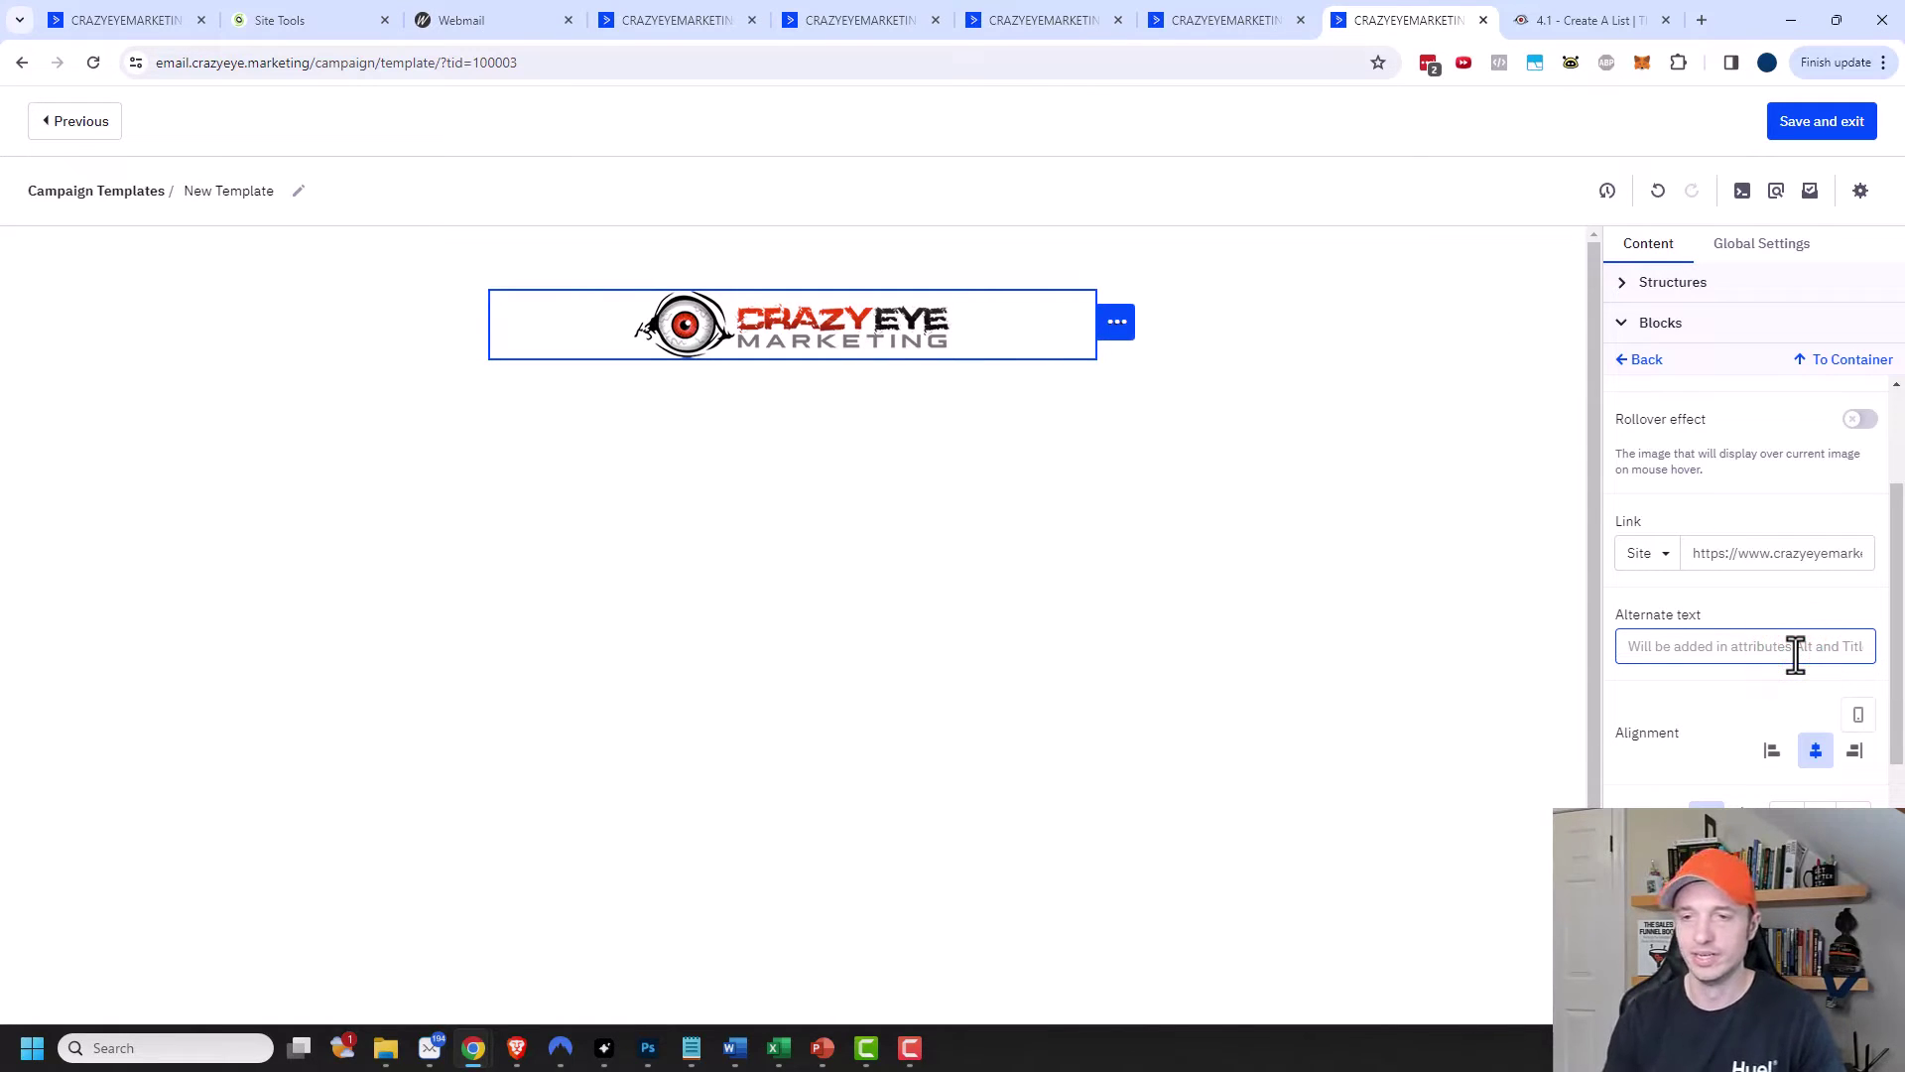
{"action": "type", "text": "Image of Crazy Eye Marketing Logo"}
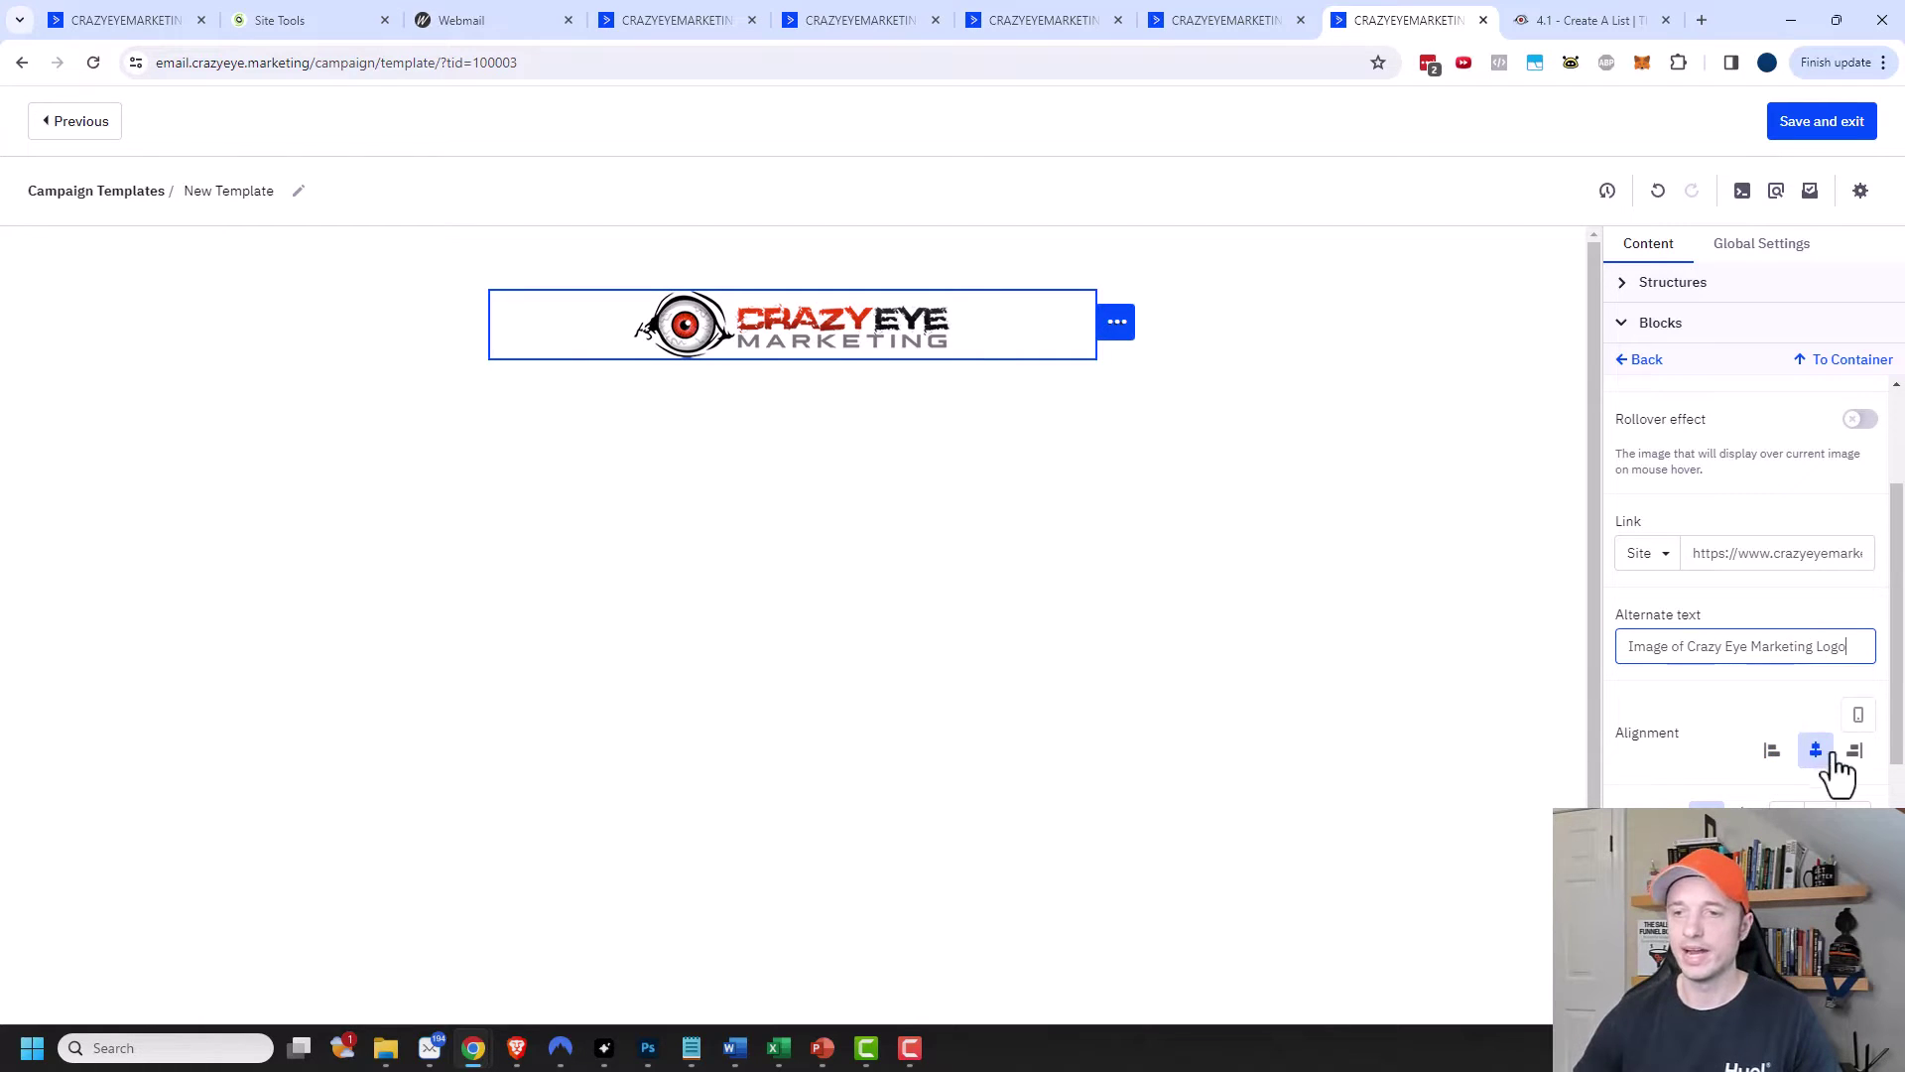
Try left alignment on the logo, restore centered alignment, and turn off the responsive image option.
{"action": "left_click", "coordinate": [1771, 750]}
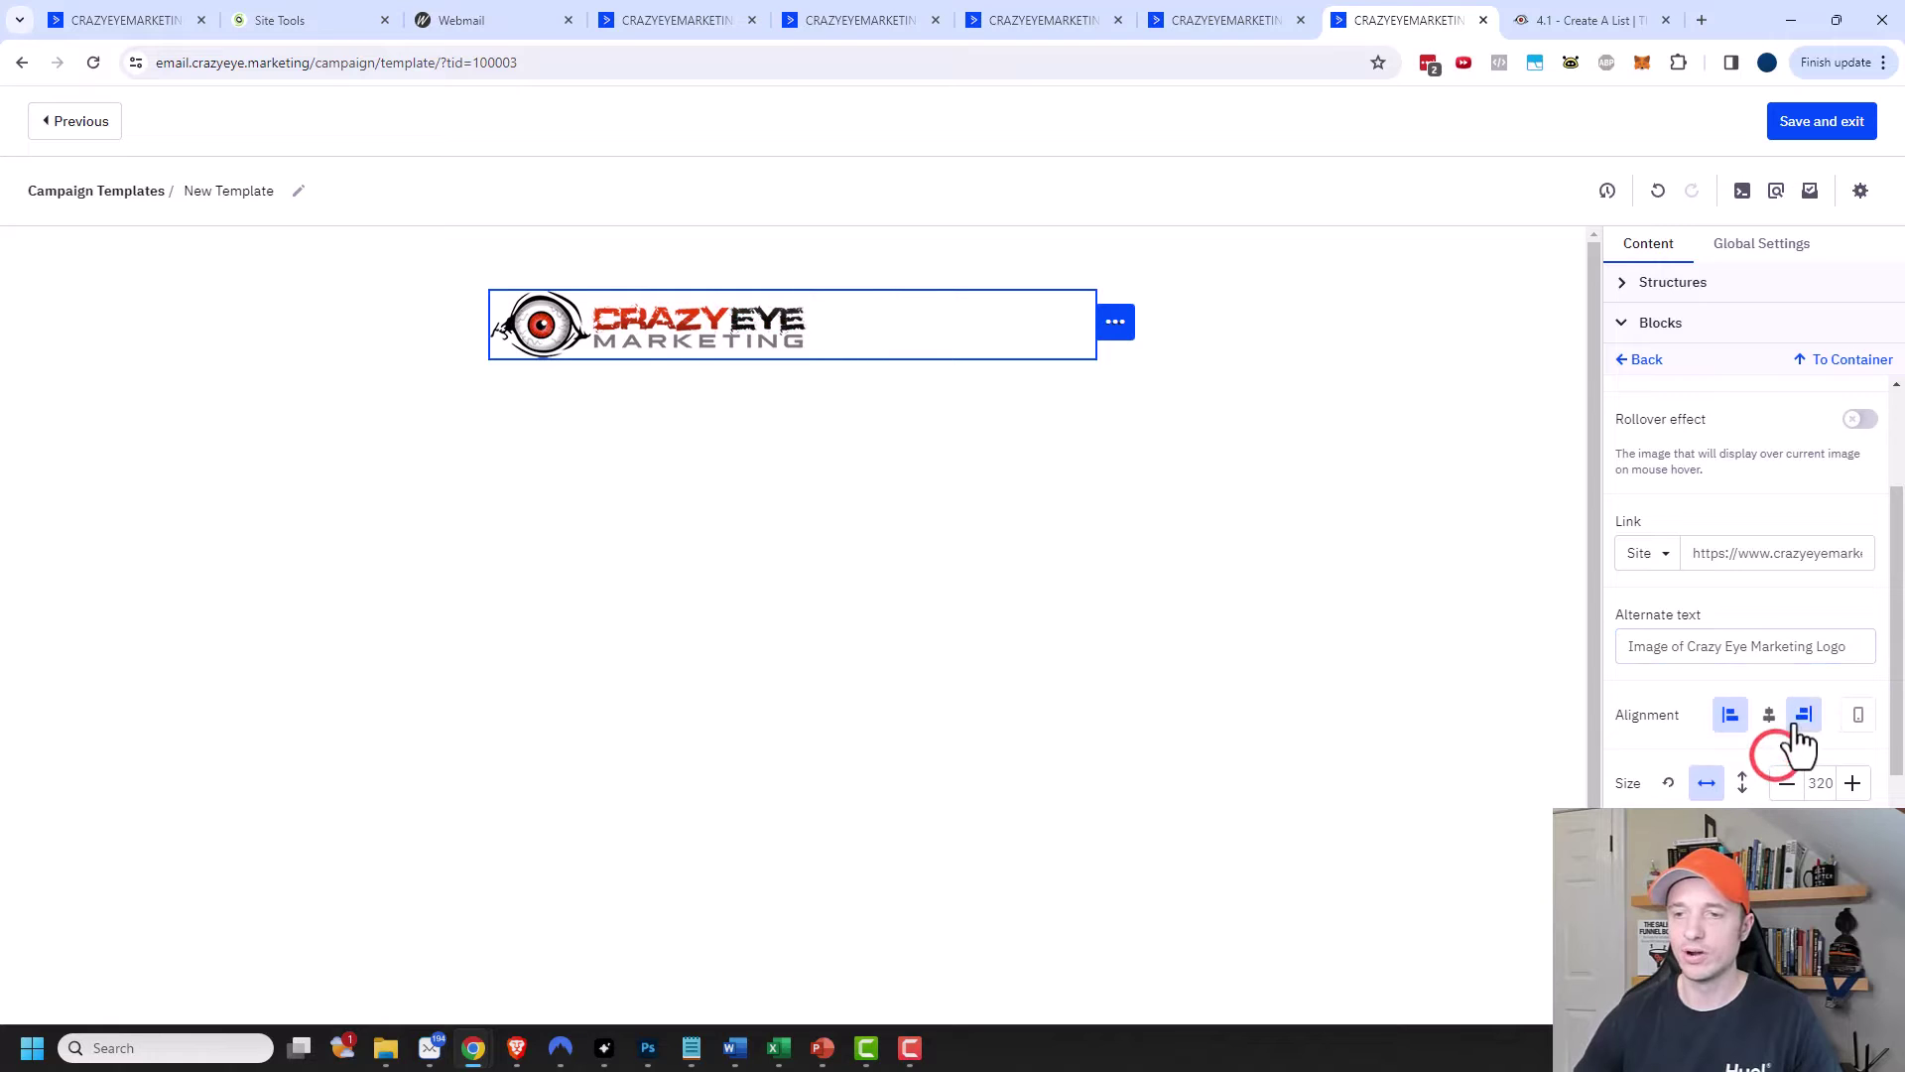
{"action": "left_click", "coordinate": [1765, 742]}
{"action": "scroll", "coordinate": [1774, 695], "scroll_direction": "down", "scroll_amount": 2}
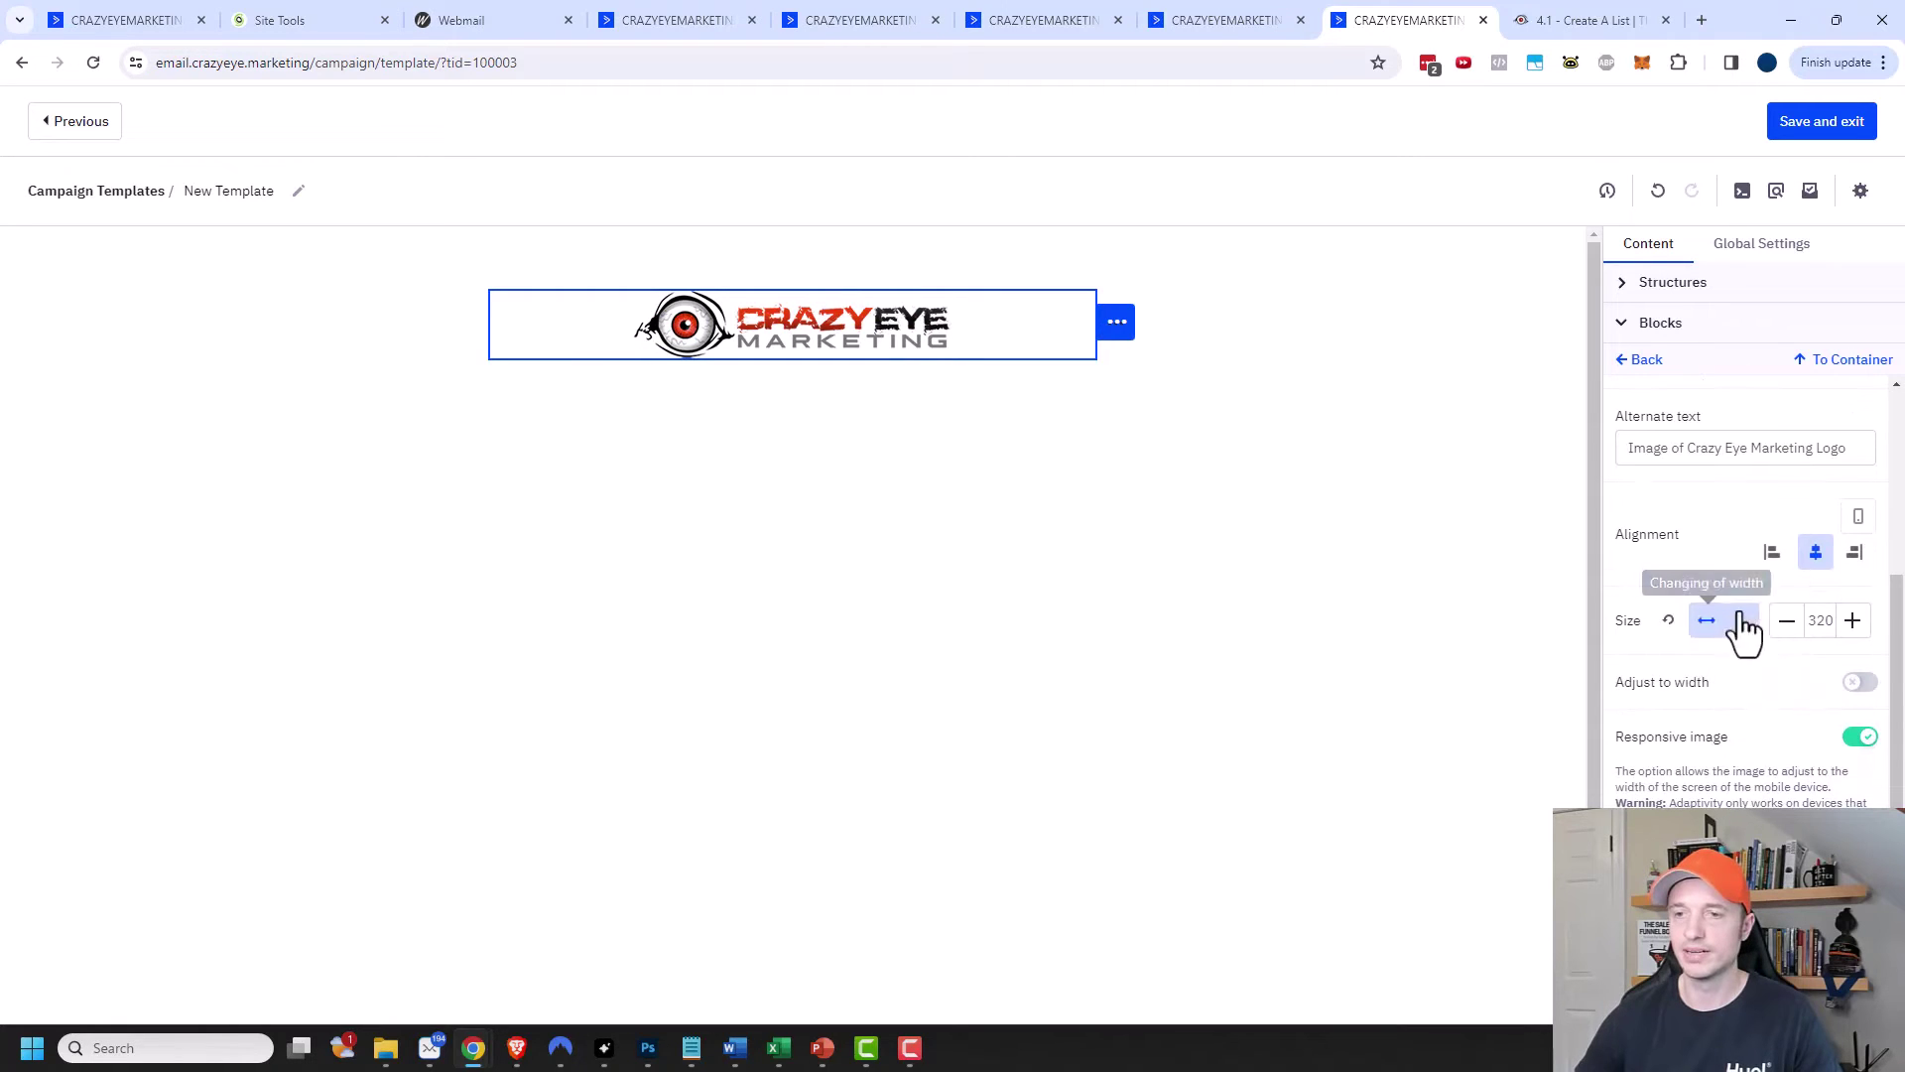
{"action": "scroll", "coordinate": [1732, 645], "scroll_direction": "down", "scroll_amount": 1}
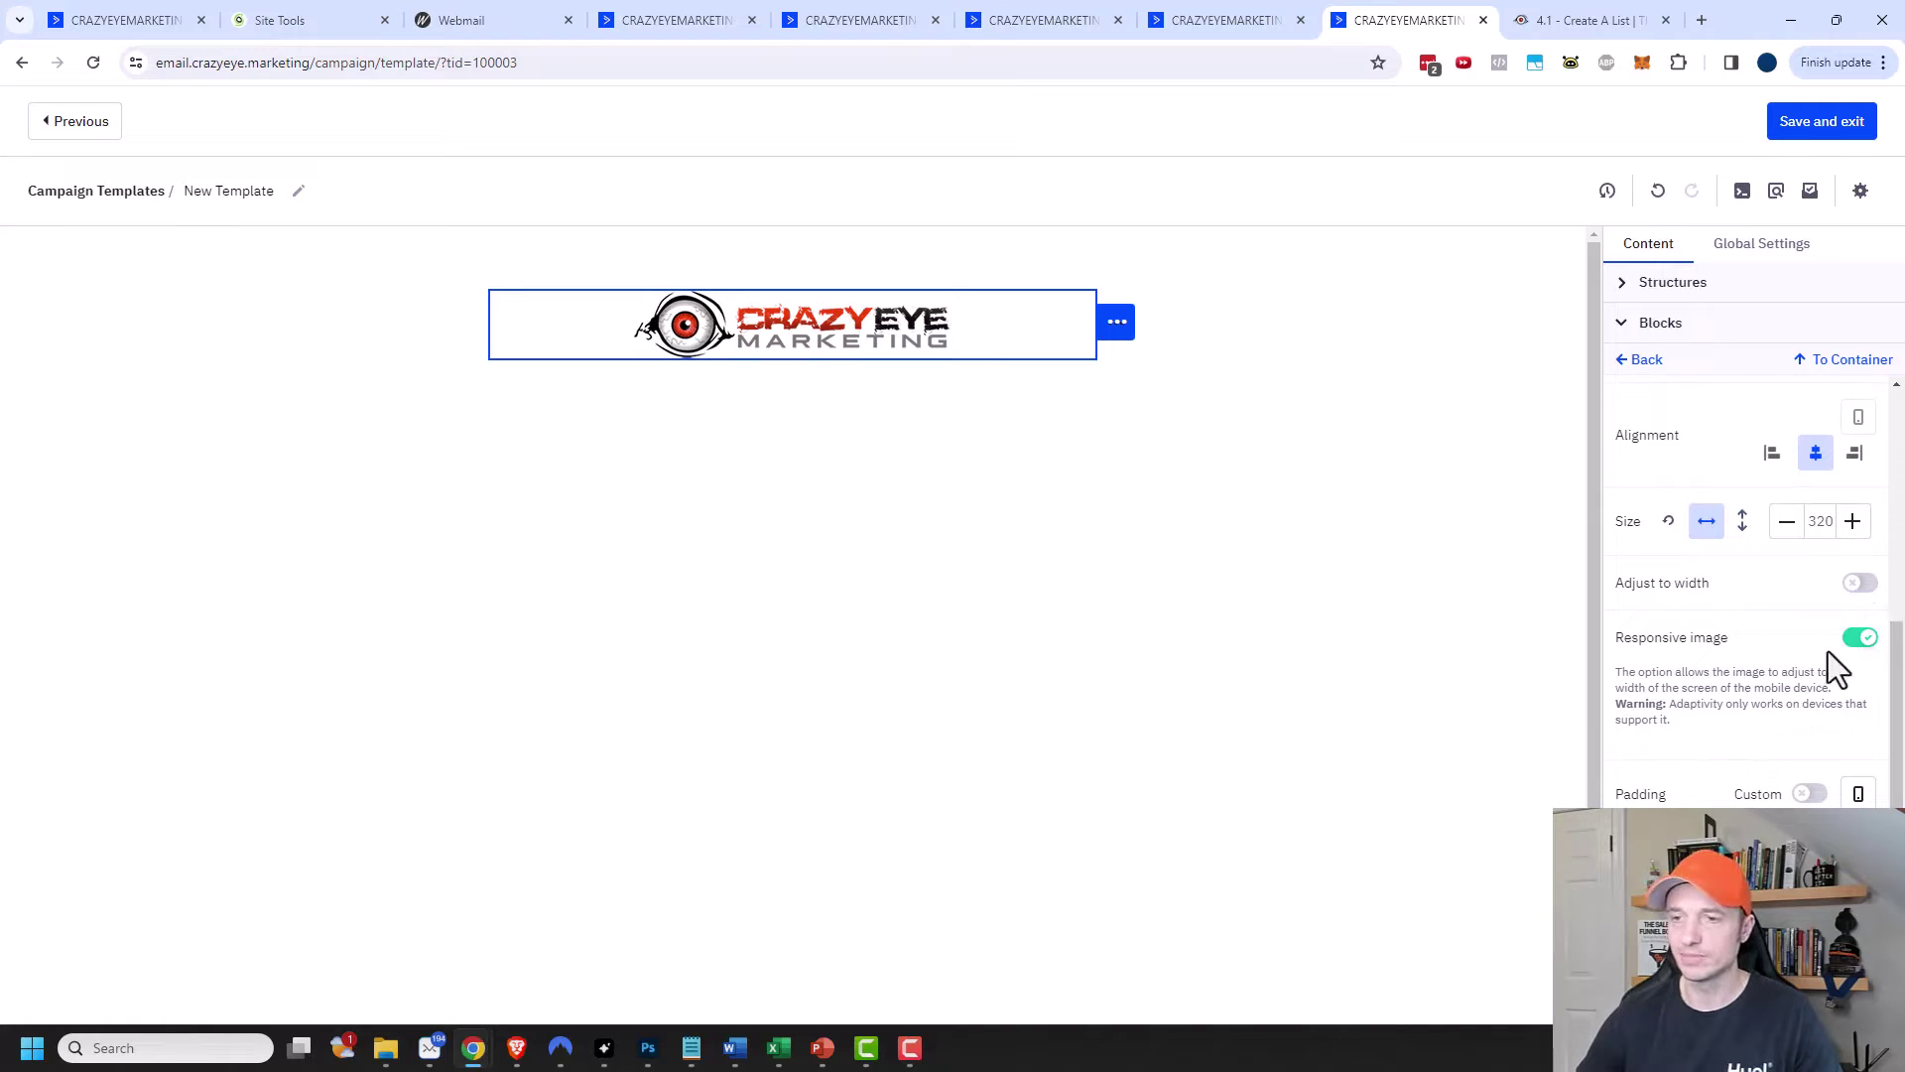
{"action": "left_click", "coordinate": [1859, 640]}
{"action": "scroll", "coordinate": [1760, 621], "scroll_direction": "down", "scroll_amount": 1}
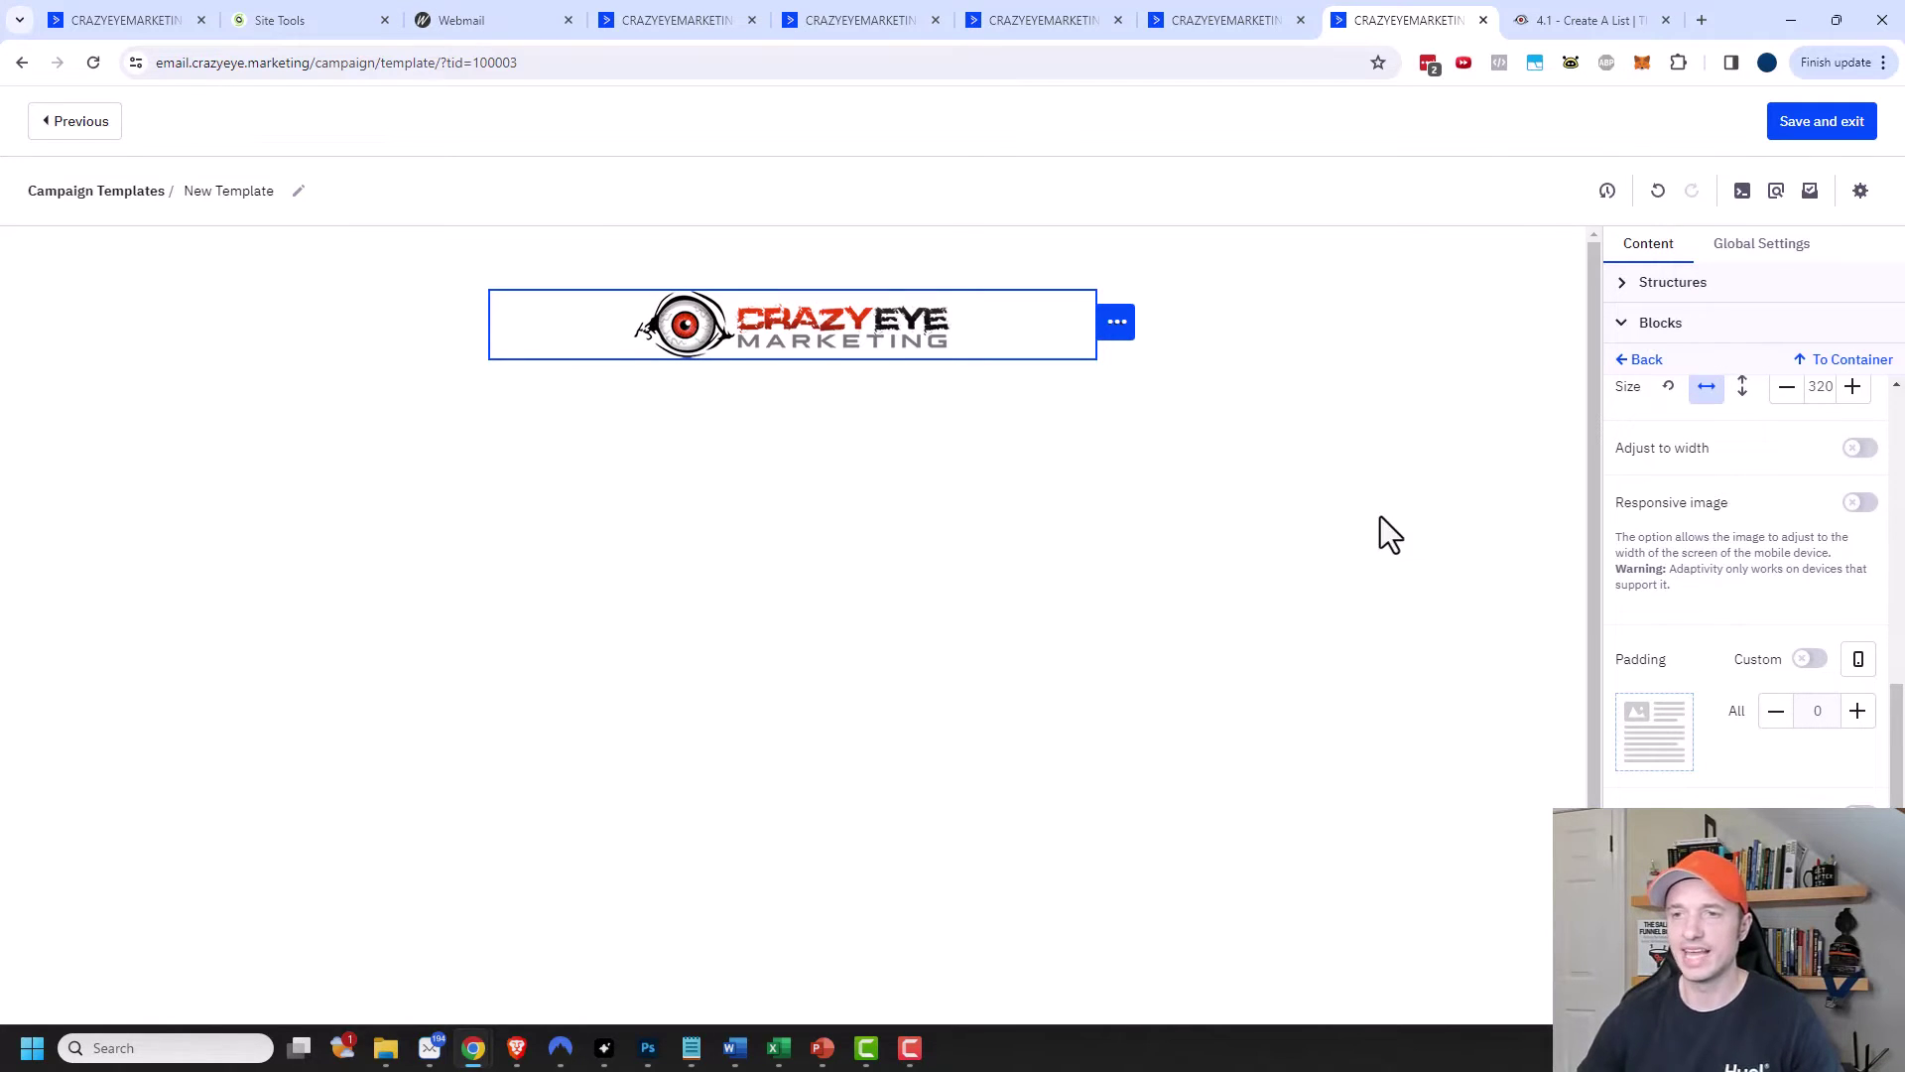
{"action": "left_click", "coordinate": [1445, 538]}
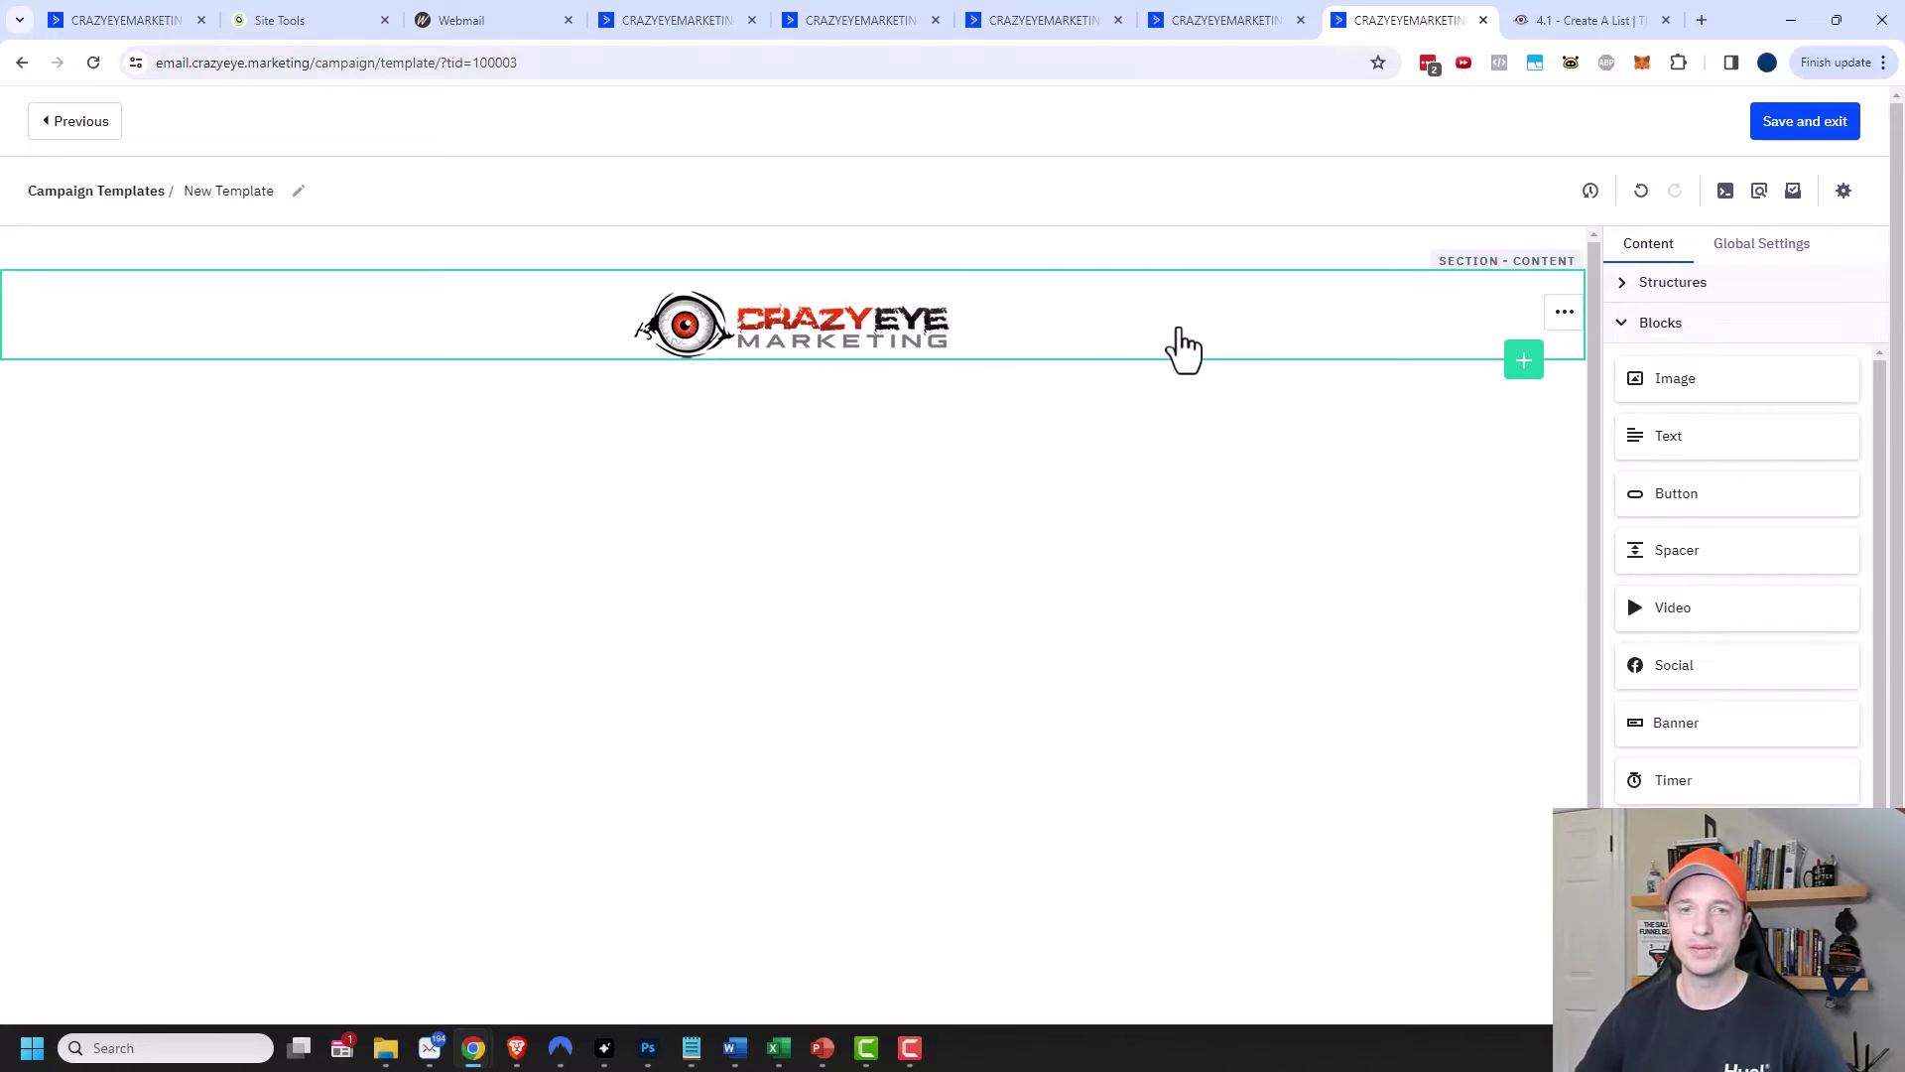
Add a new section with a single-column structure below the logo section.
{"action": "left_click", "coordinate": [1524, 362]}
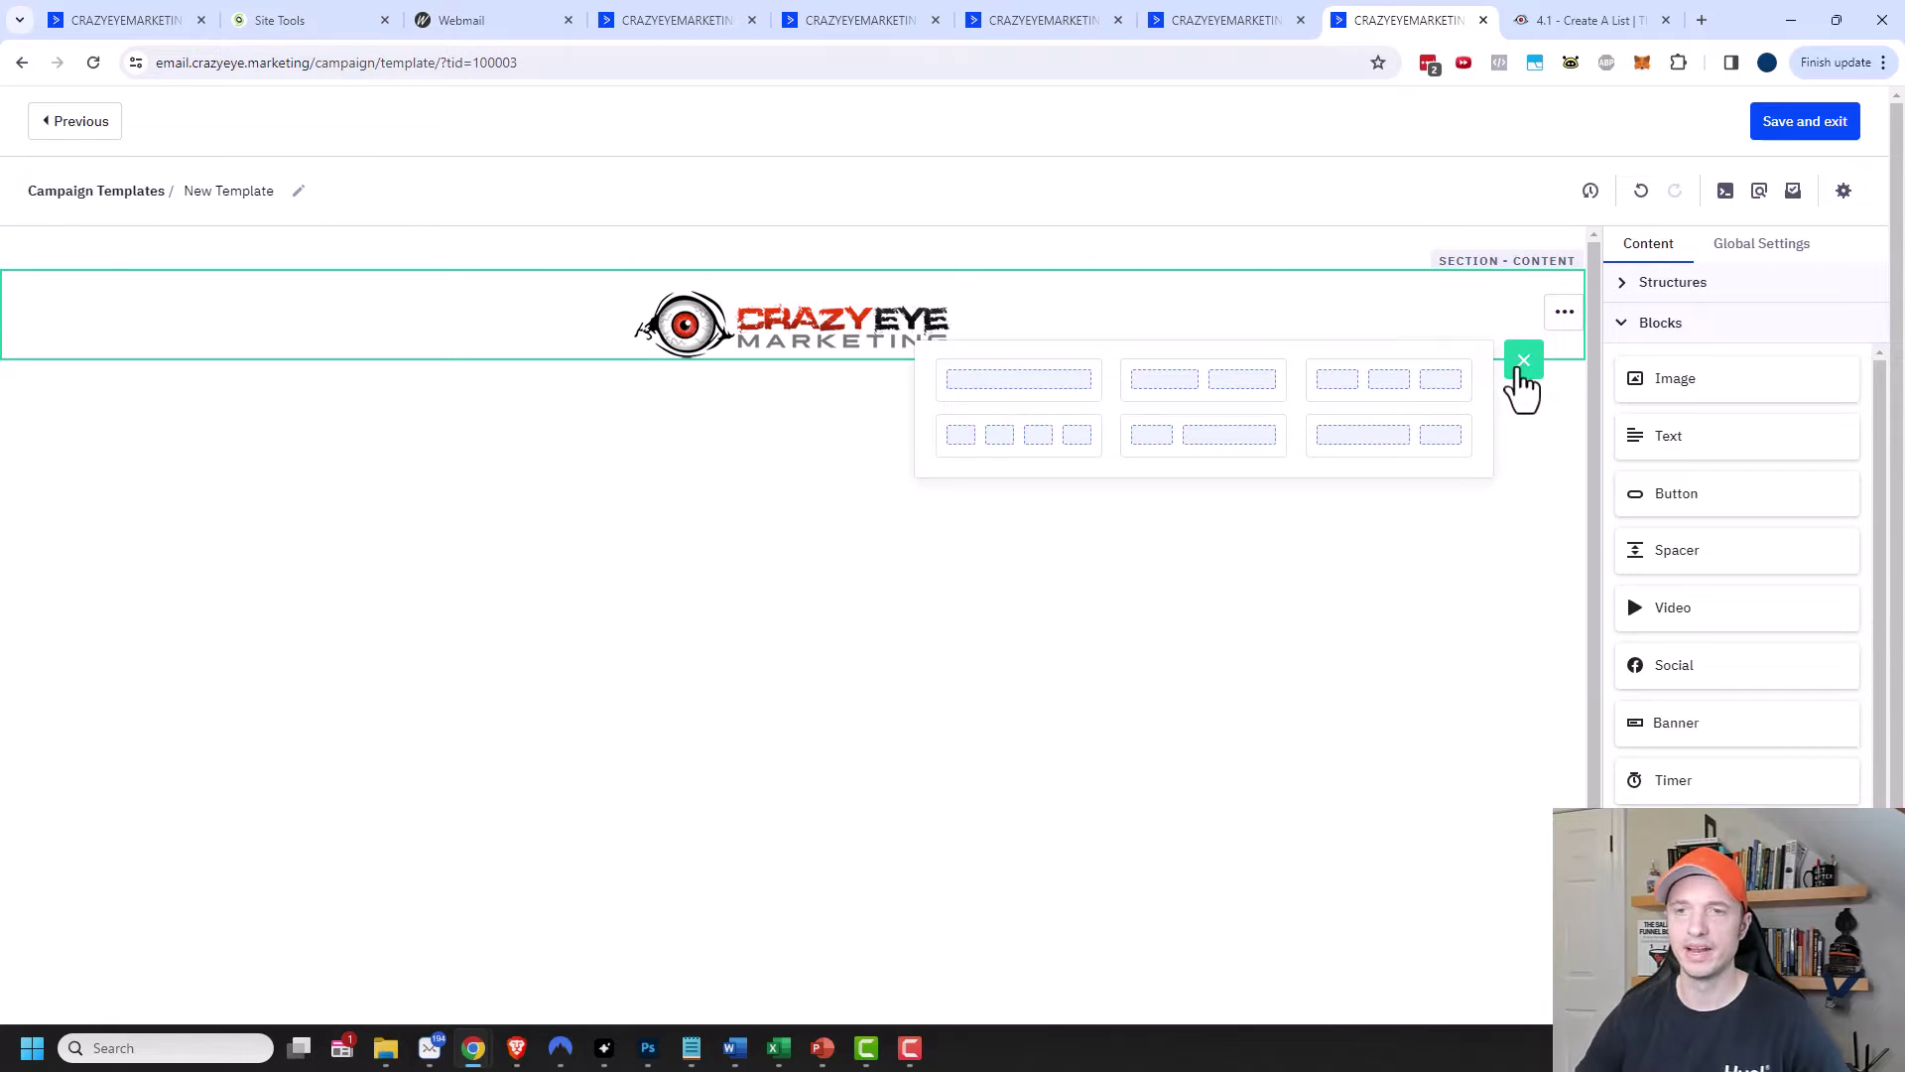
{"action": "left_click", "coordinate": [1519, 367]}
{"action": "left_click", "coordinate": [1524, 363]}
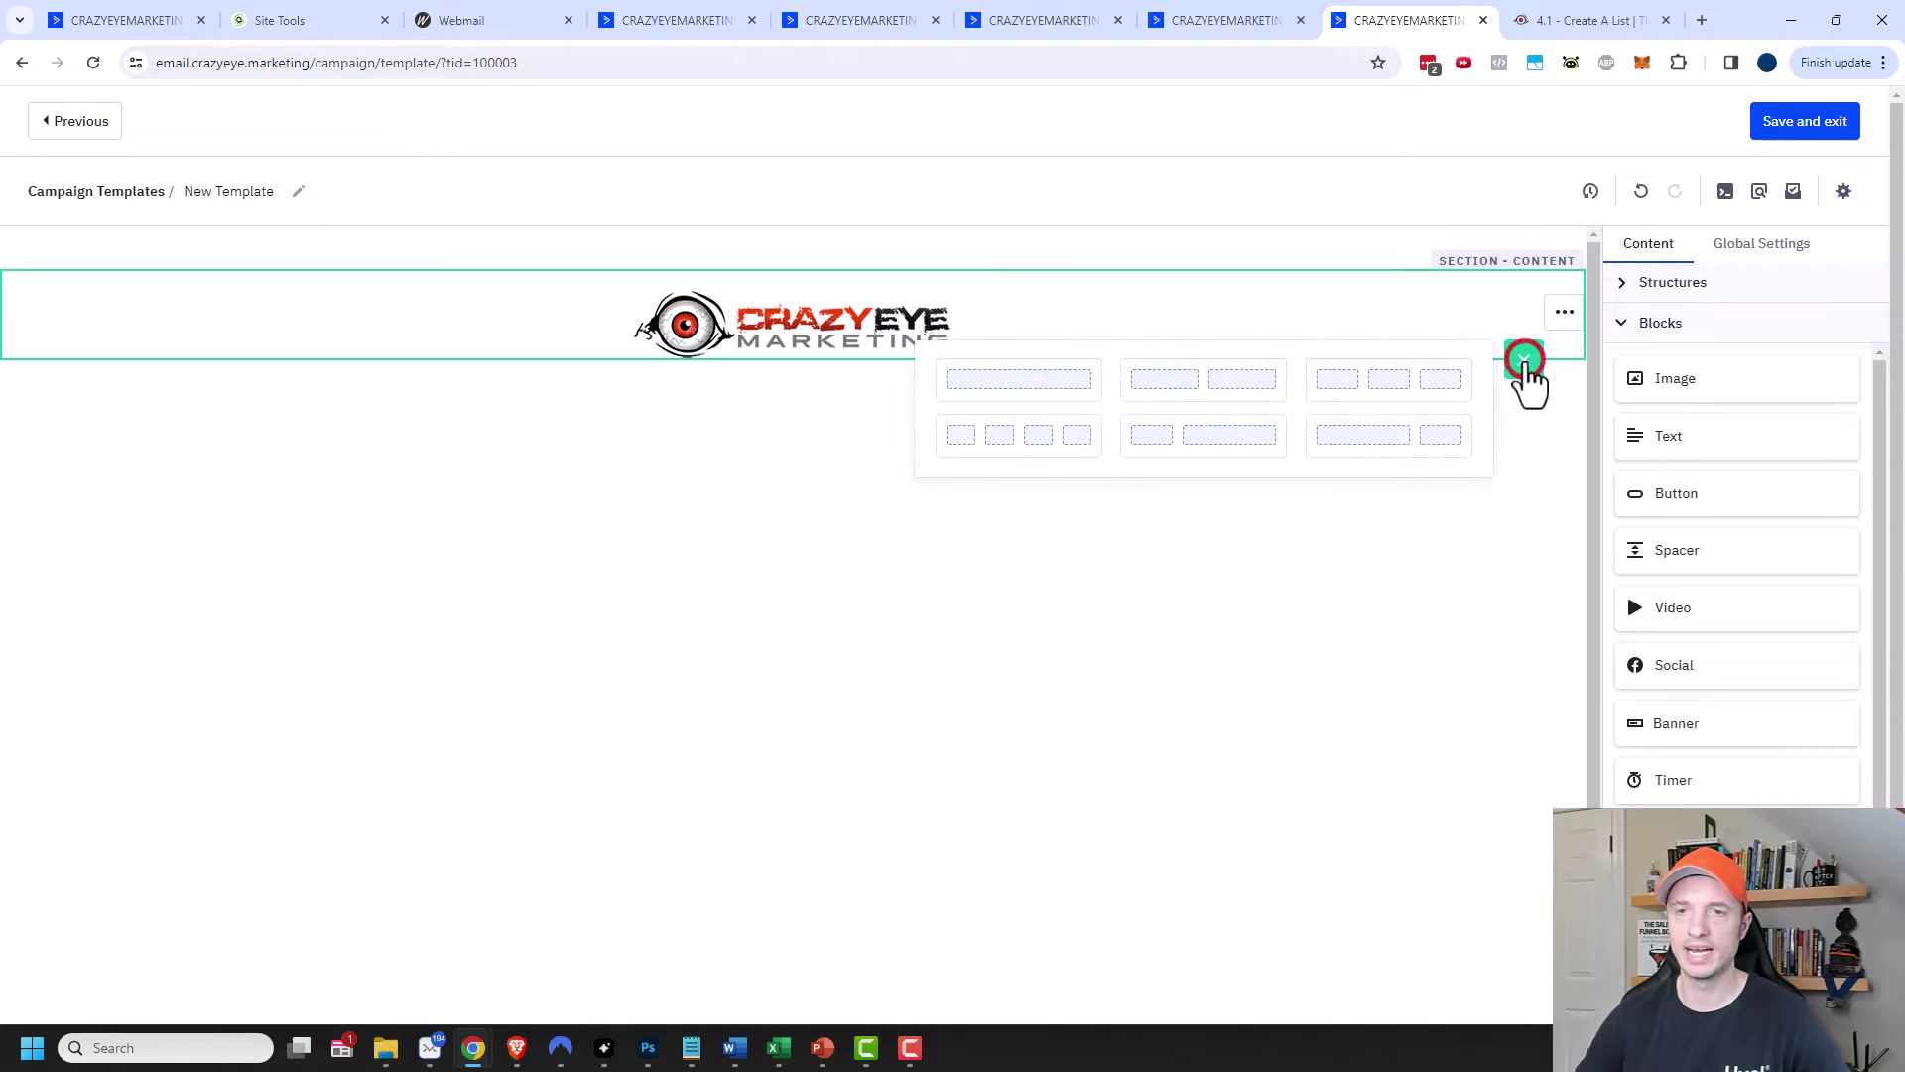
{"action": "left_click", "coordinate": [1030, 387]}
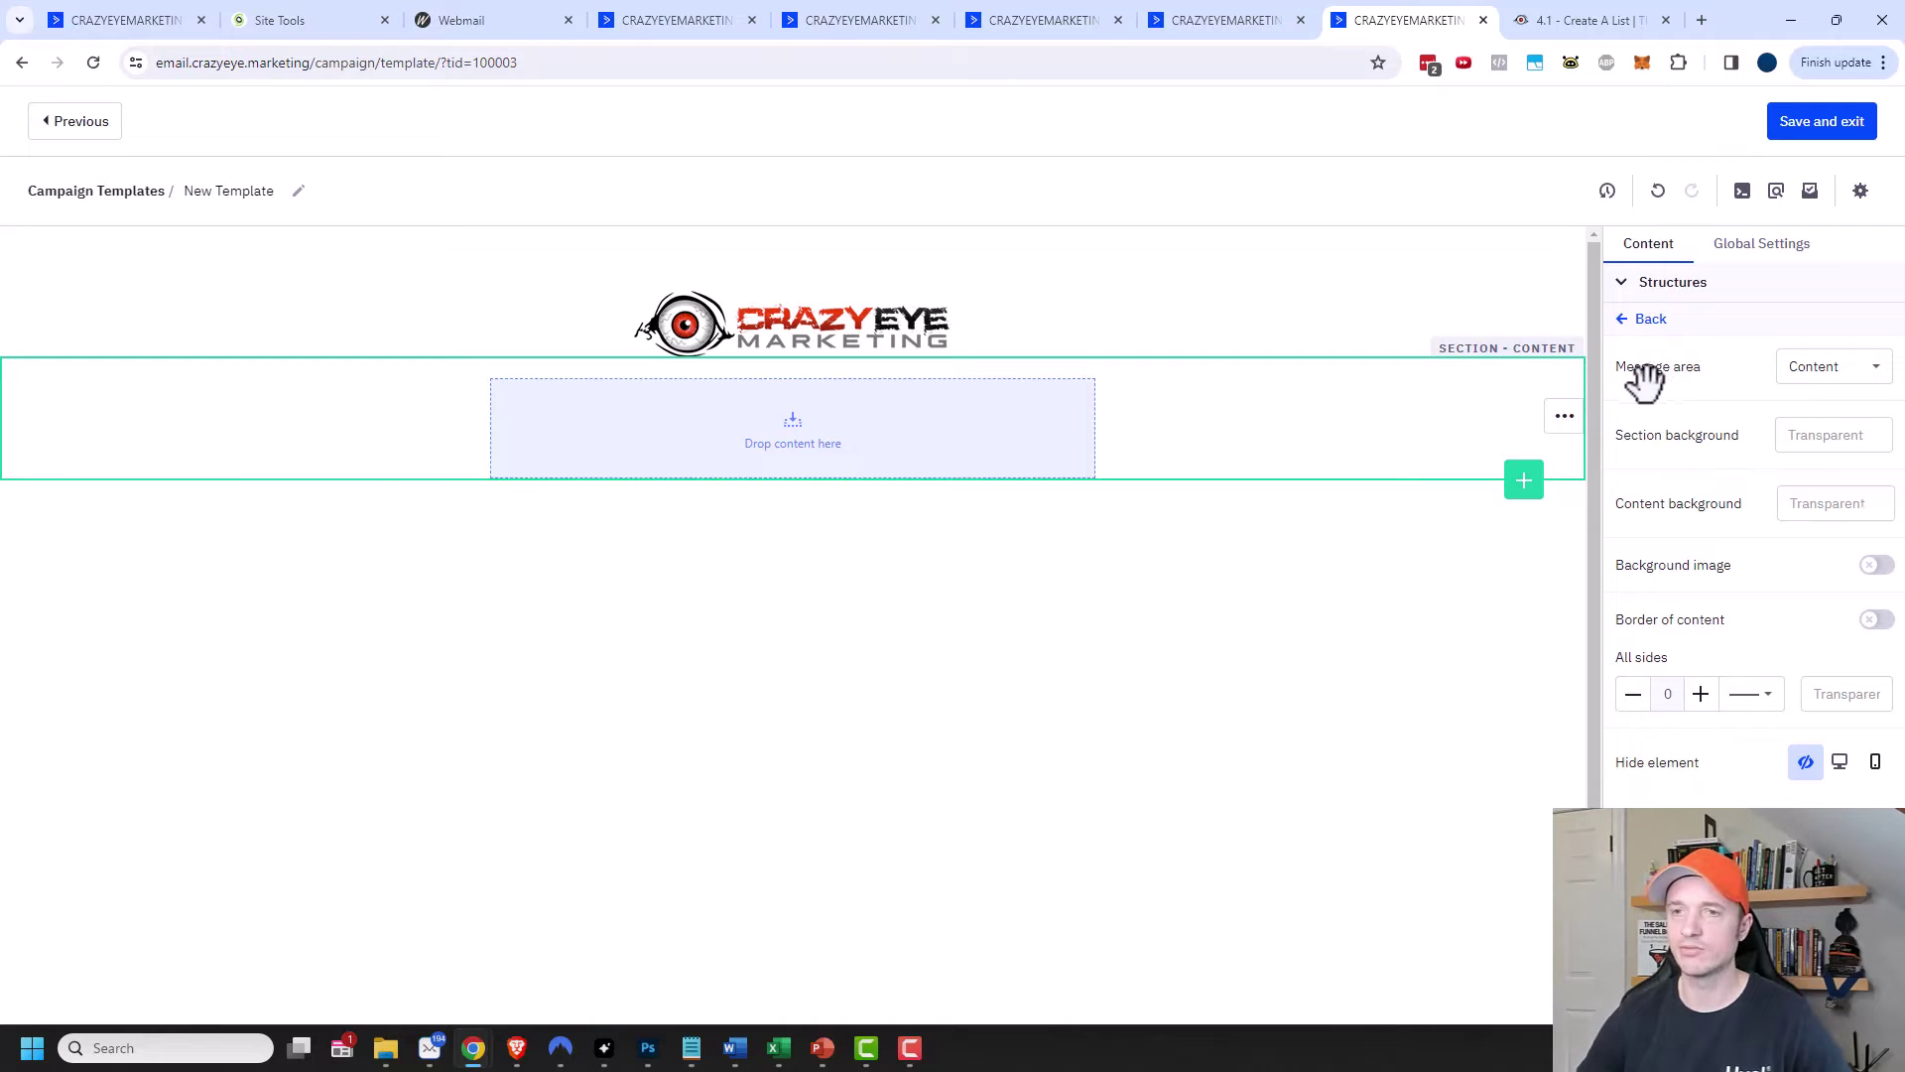
Try a dark red section background and a dark red content background on the new section, resetting each to transparent.
{"action": "left_click", "coordinate": [1858, 369]}
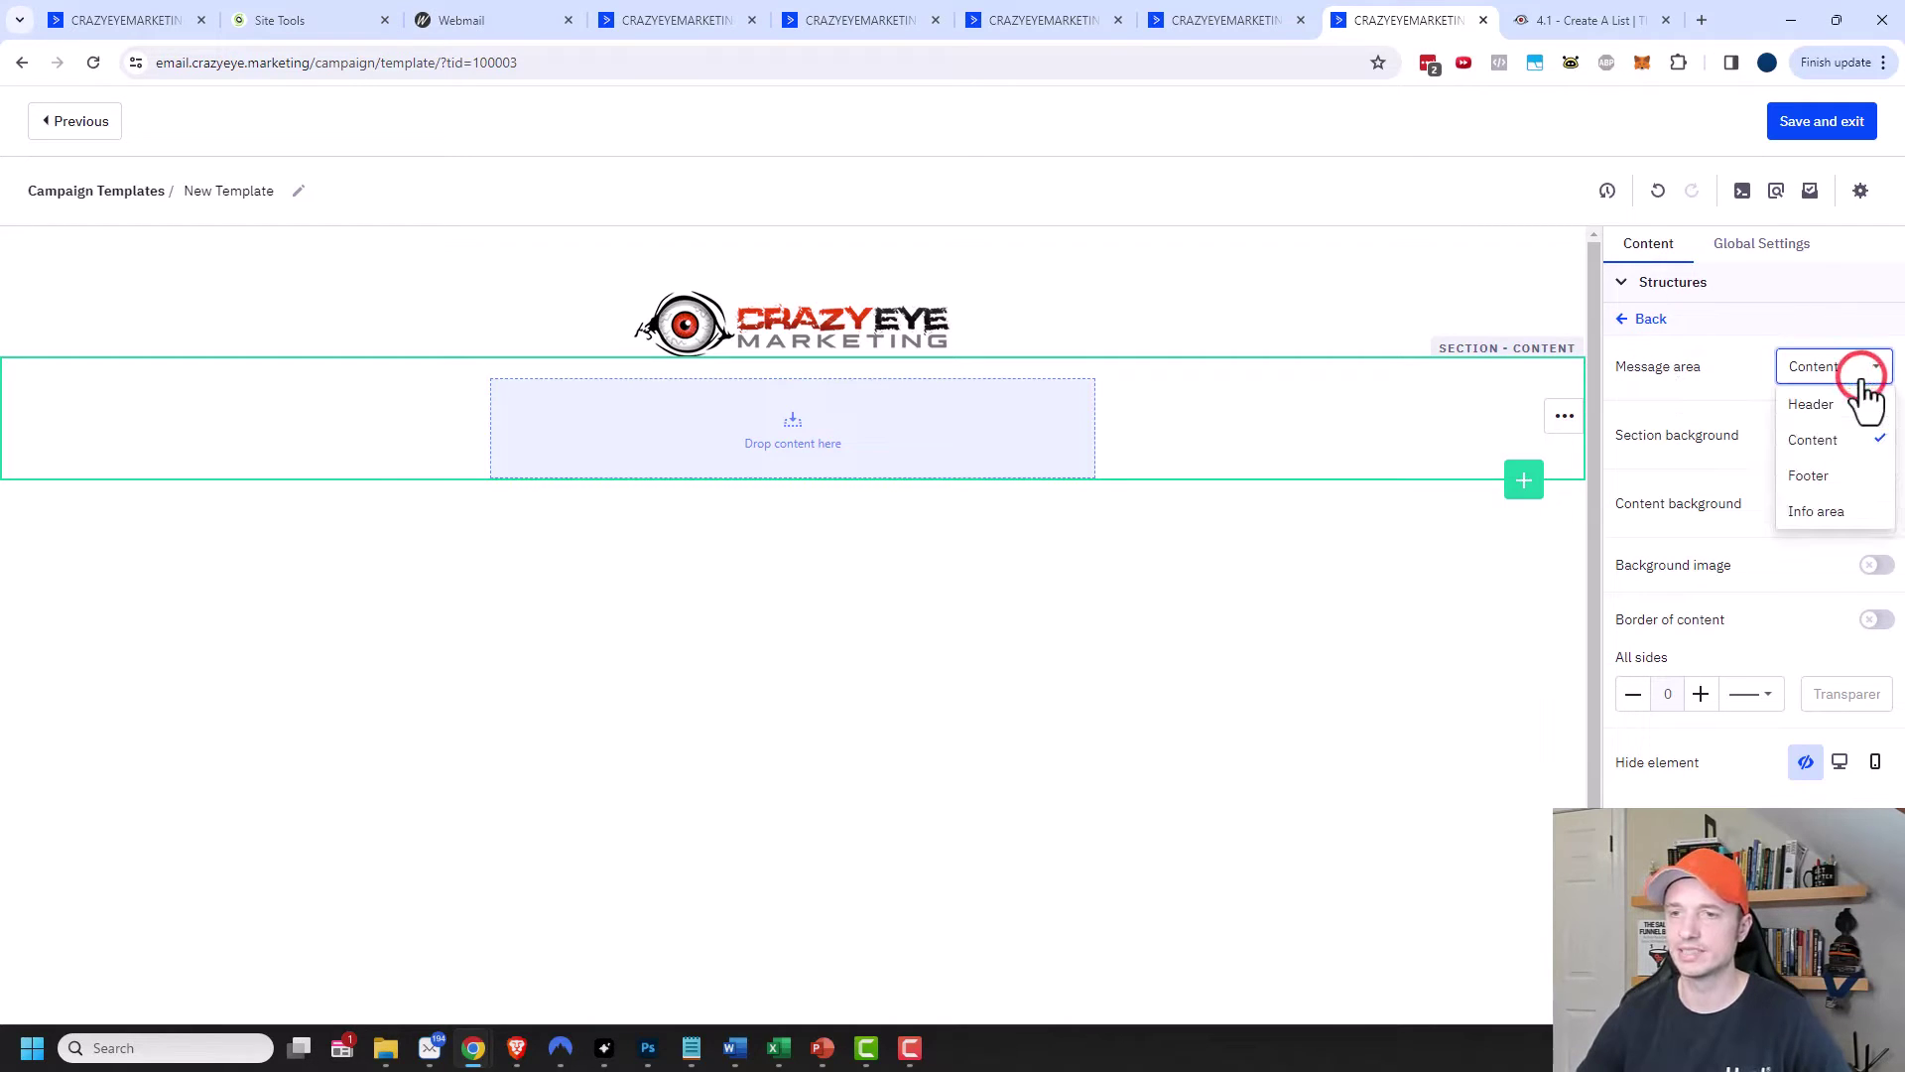
{"action": "left_click", "coordinate": [1751, 367]}
{"action": "left_click", "coordinate": [1848, 448]}
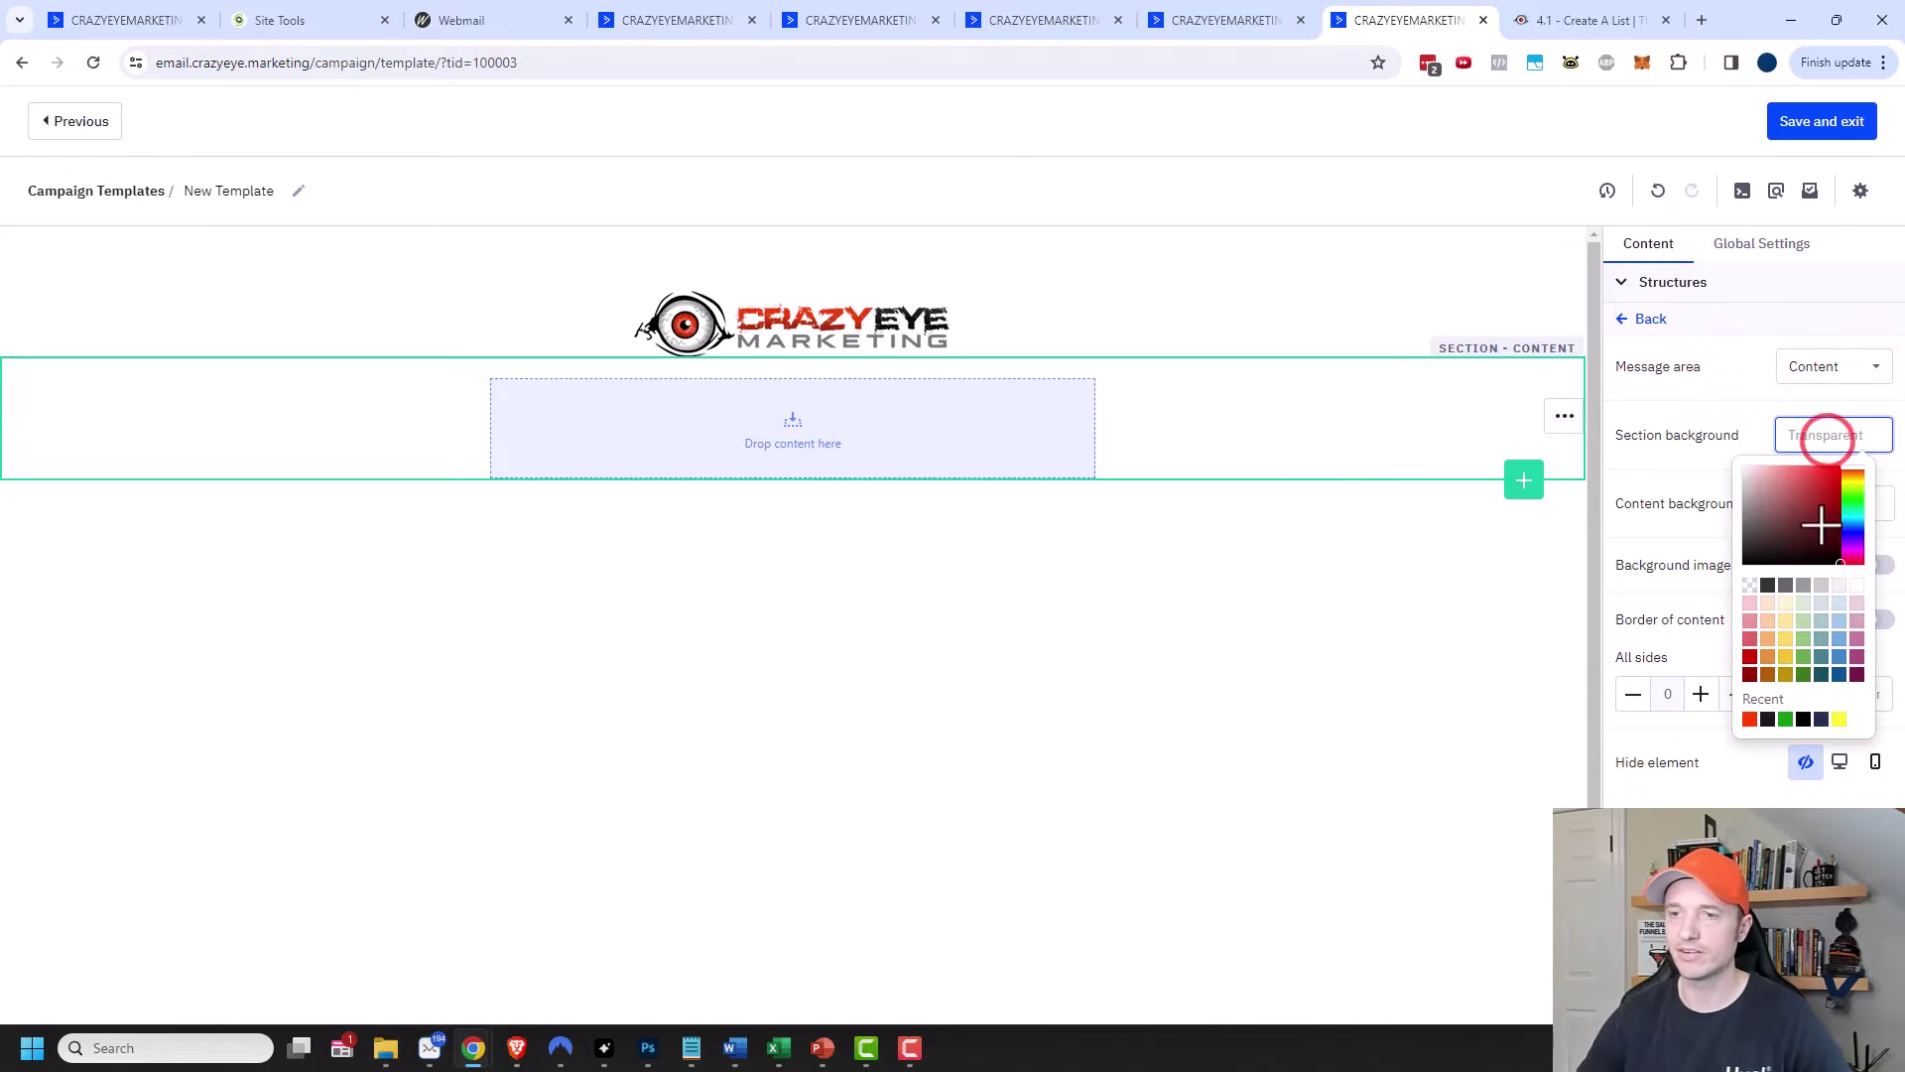
{"action": "mouse_move", "coordinate": [1814, 533]}
{"action": "left_mouse_down"}
{"action": "mouse_move", "coordinate": [1727, 531]}
{"action": "mouse_move", "coordinate": [1812, 527]}
{"action": "left_mouse_up"}
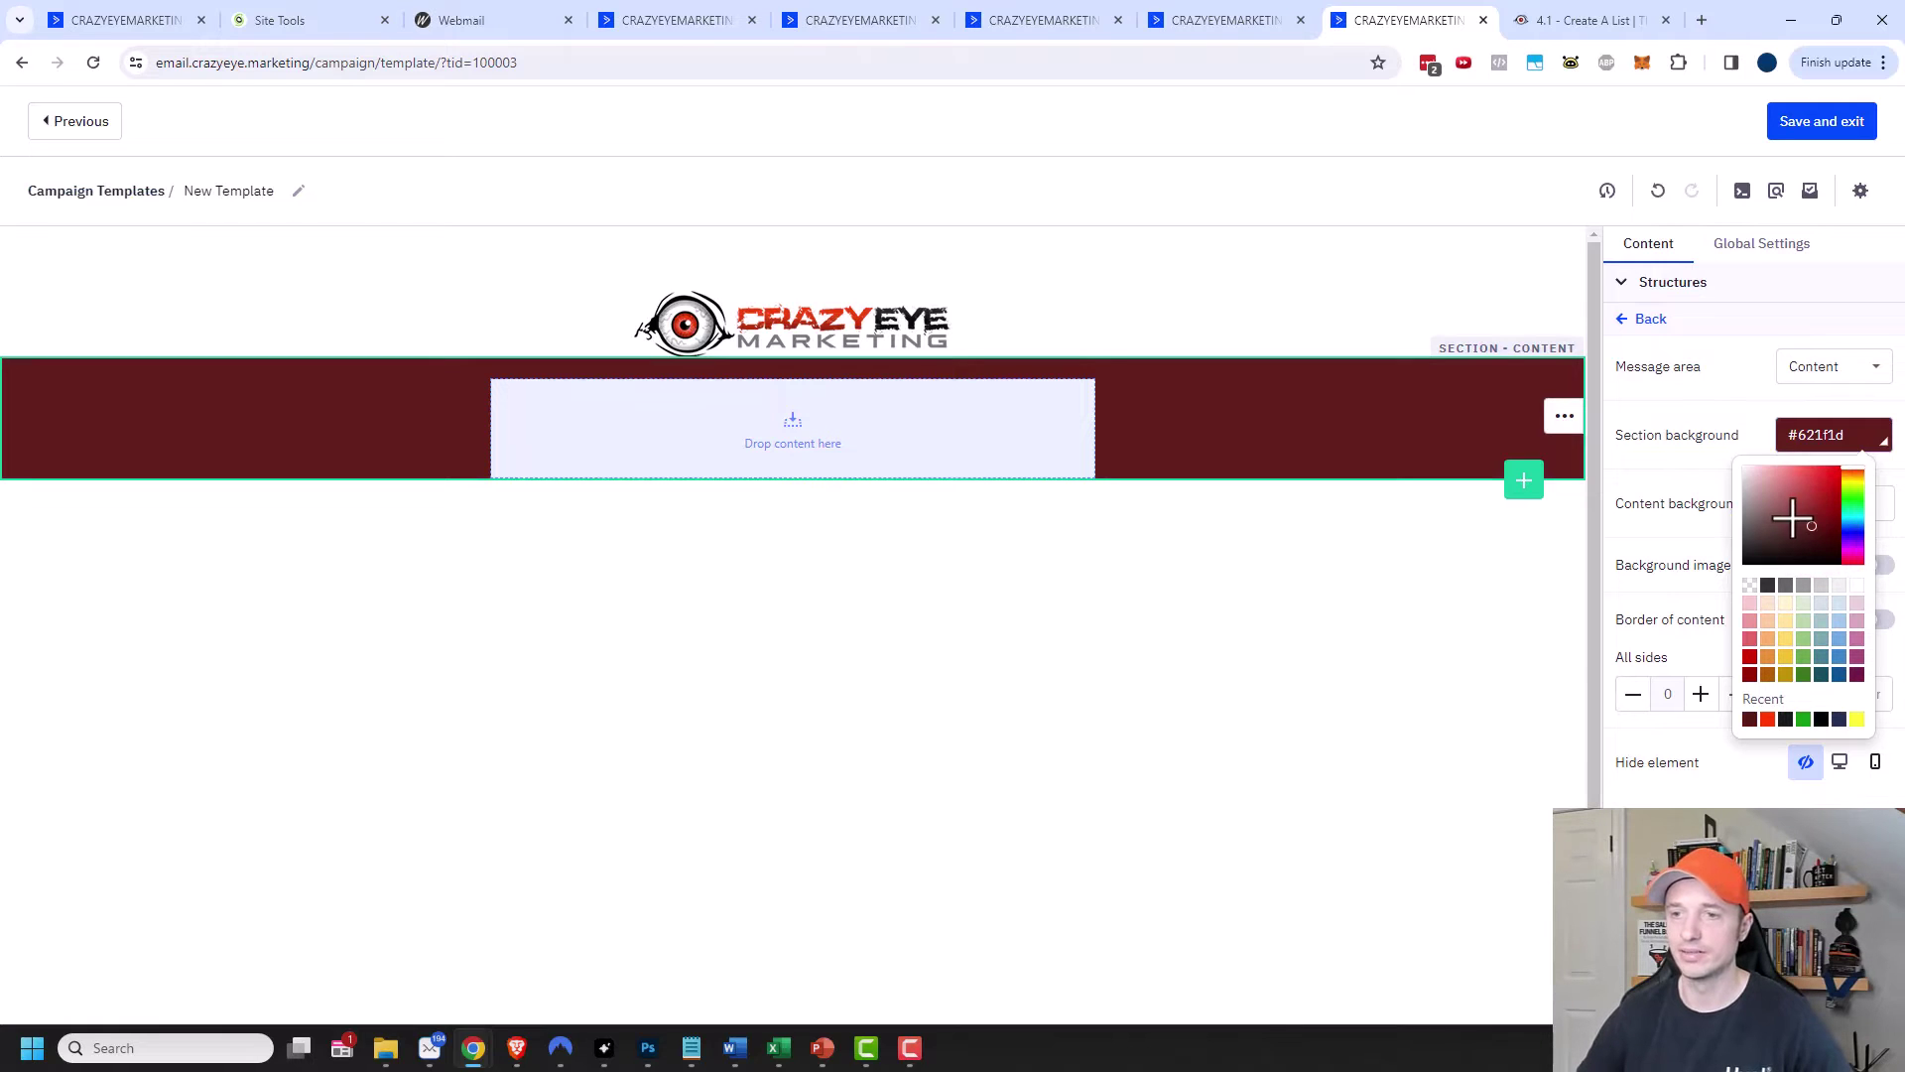
{"action": "left_click", "coordinate": [1750, 586]}
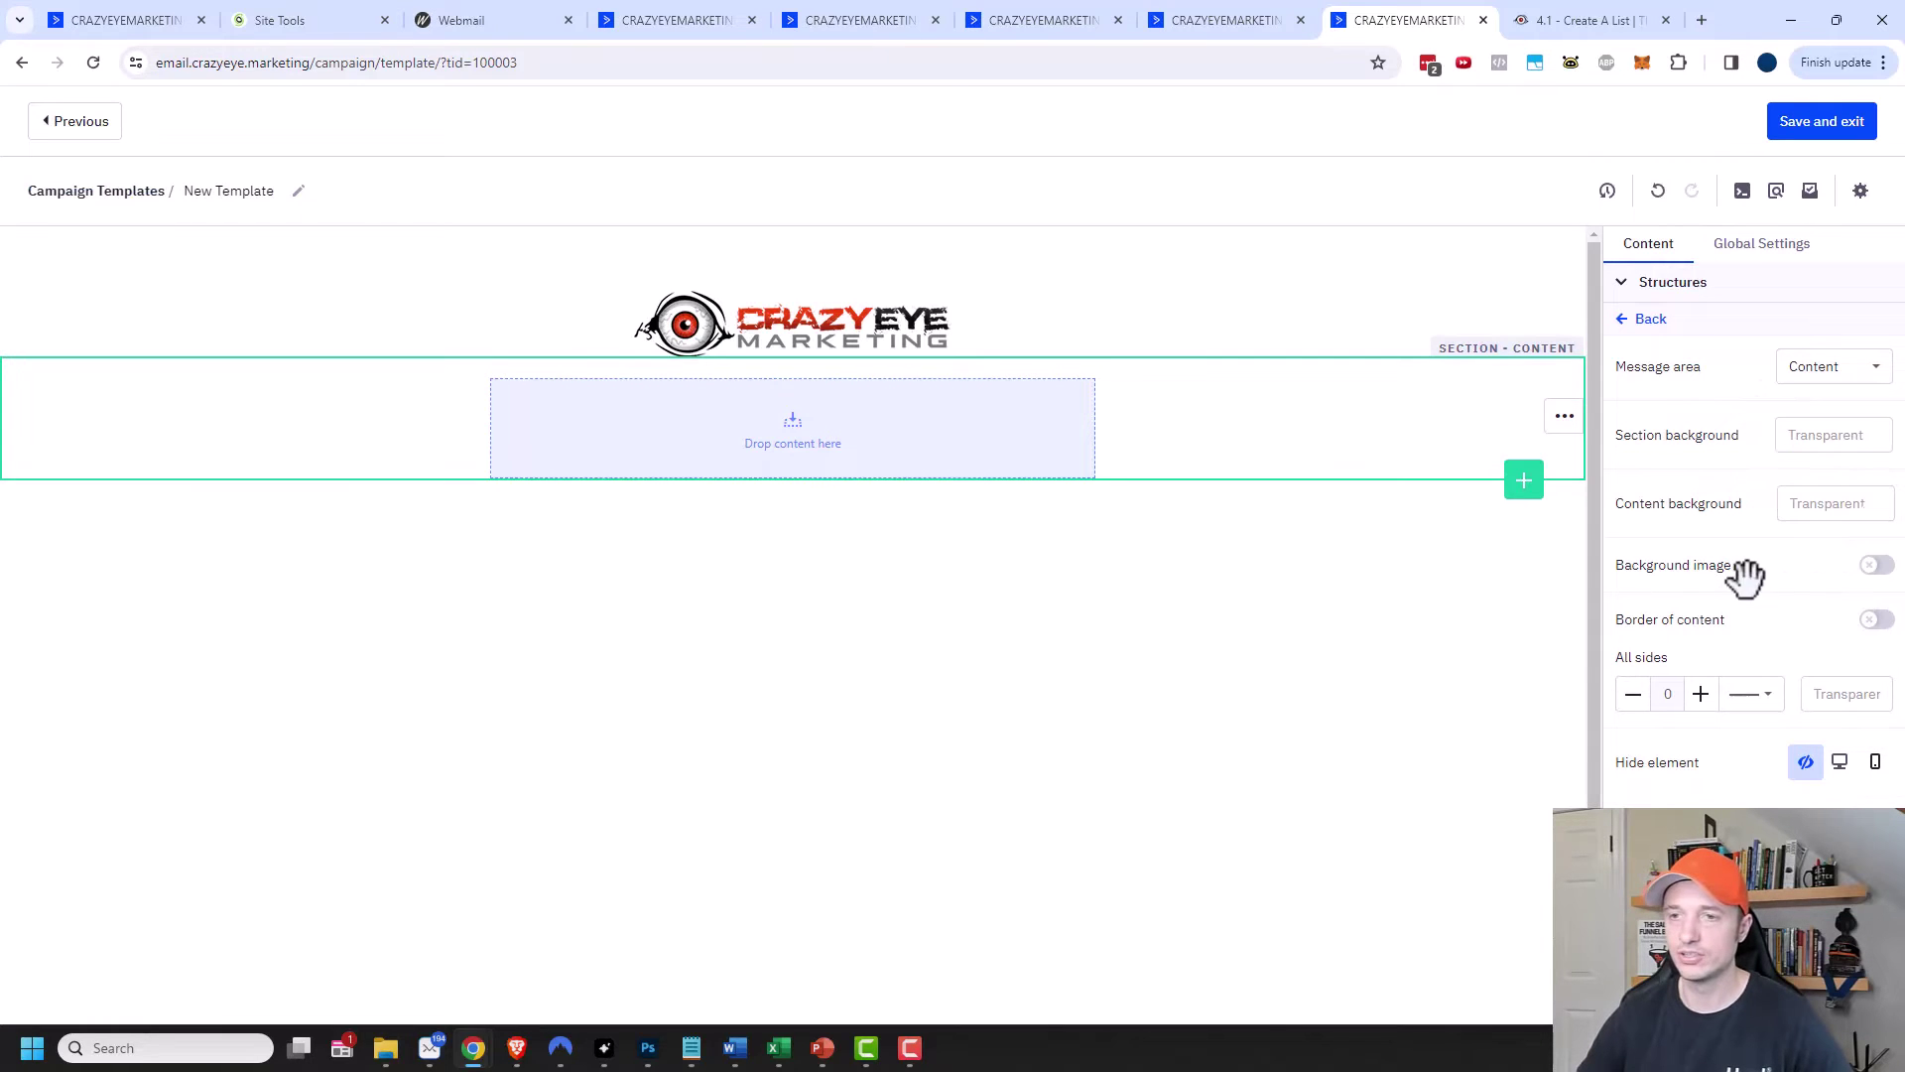
{"action": "left_click", "coordinate": [1841, 503]}
{"action": "left_click", "coordinate": [1822, 586]}
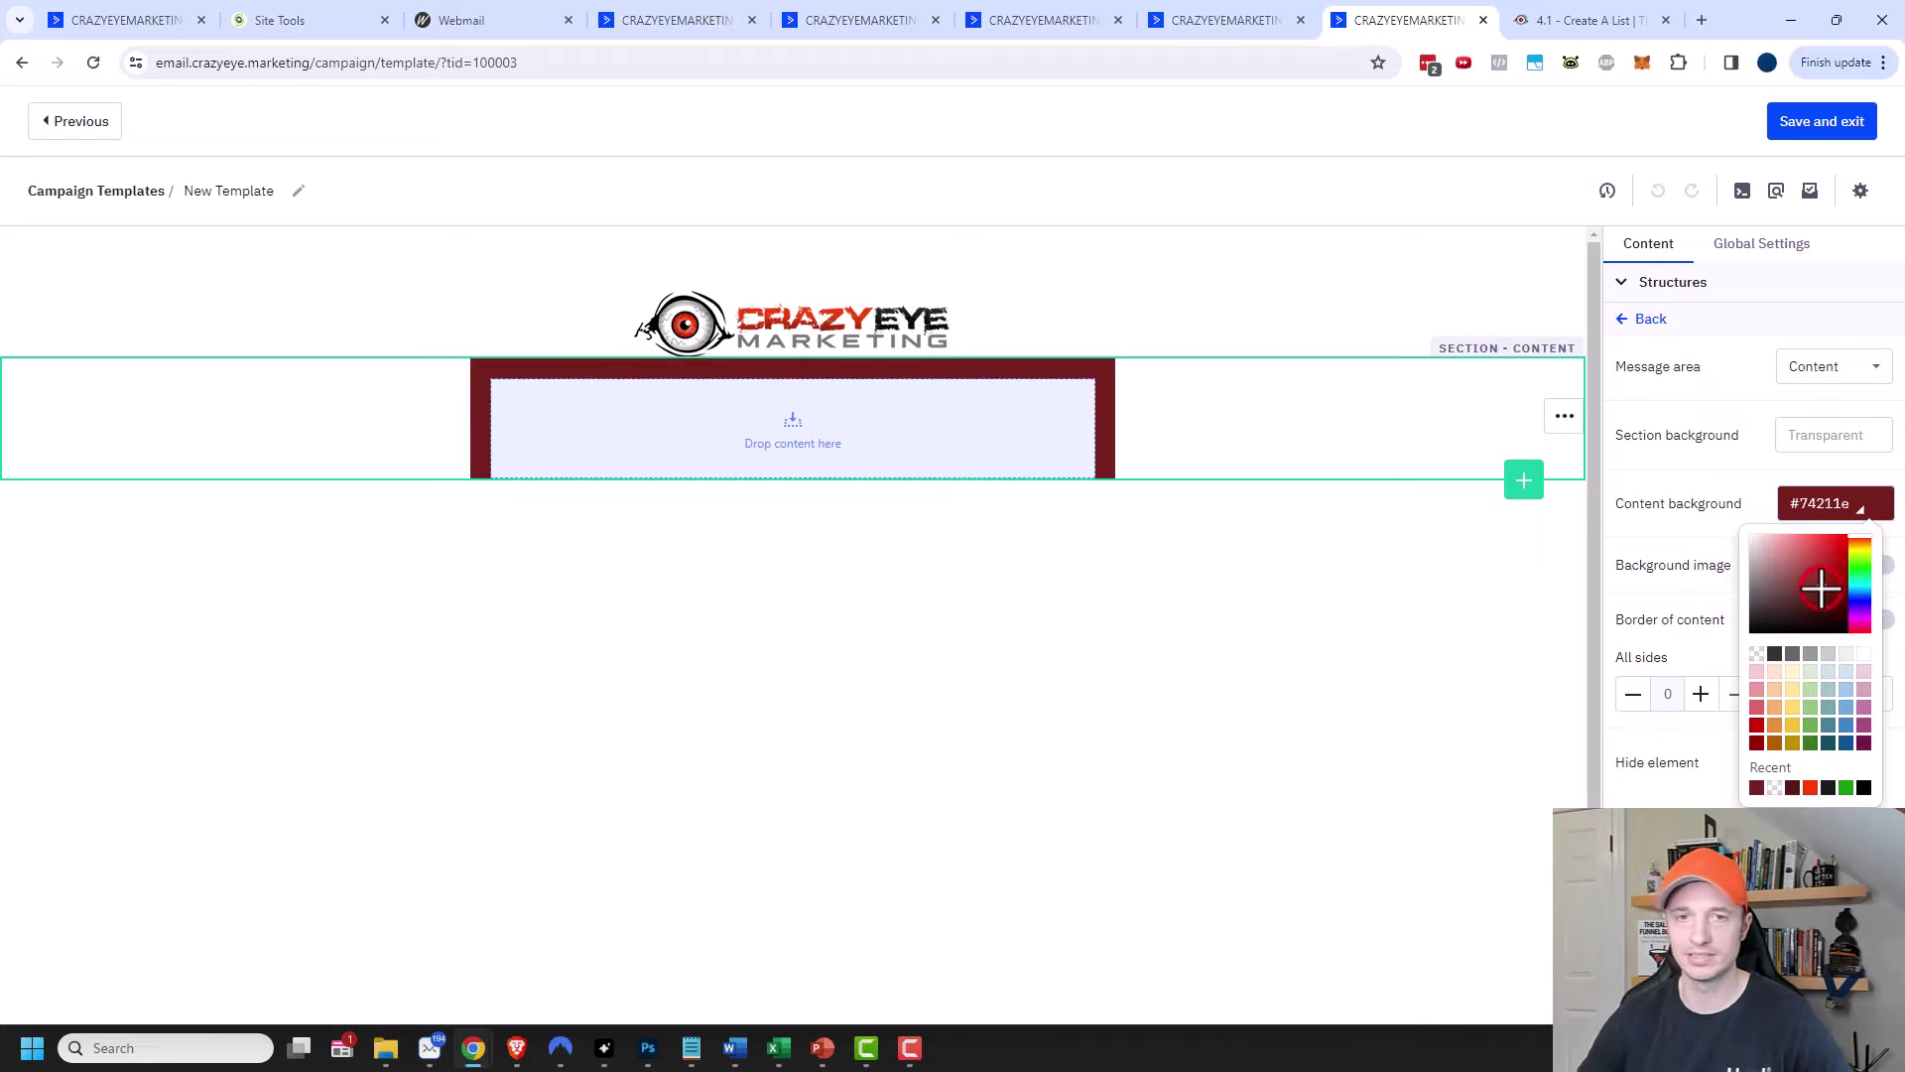
{"action": "left_click", "coordinate": [1757, 654]}
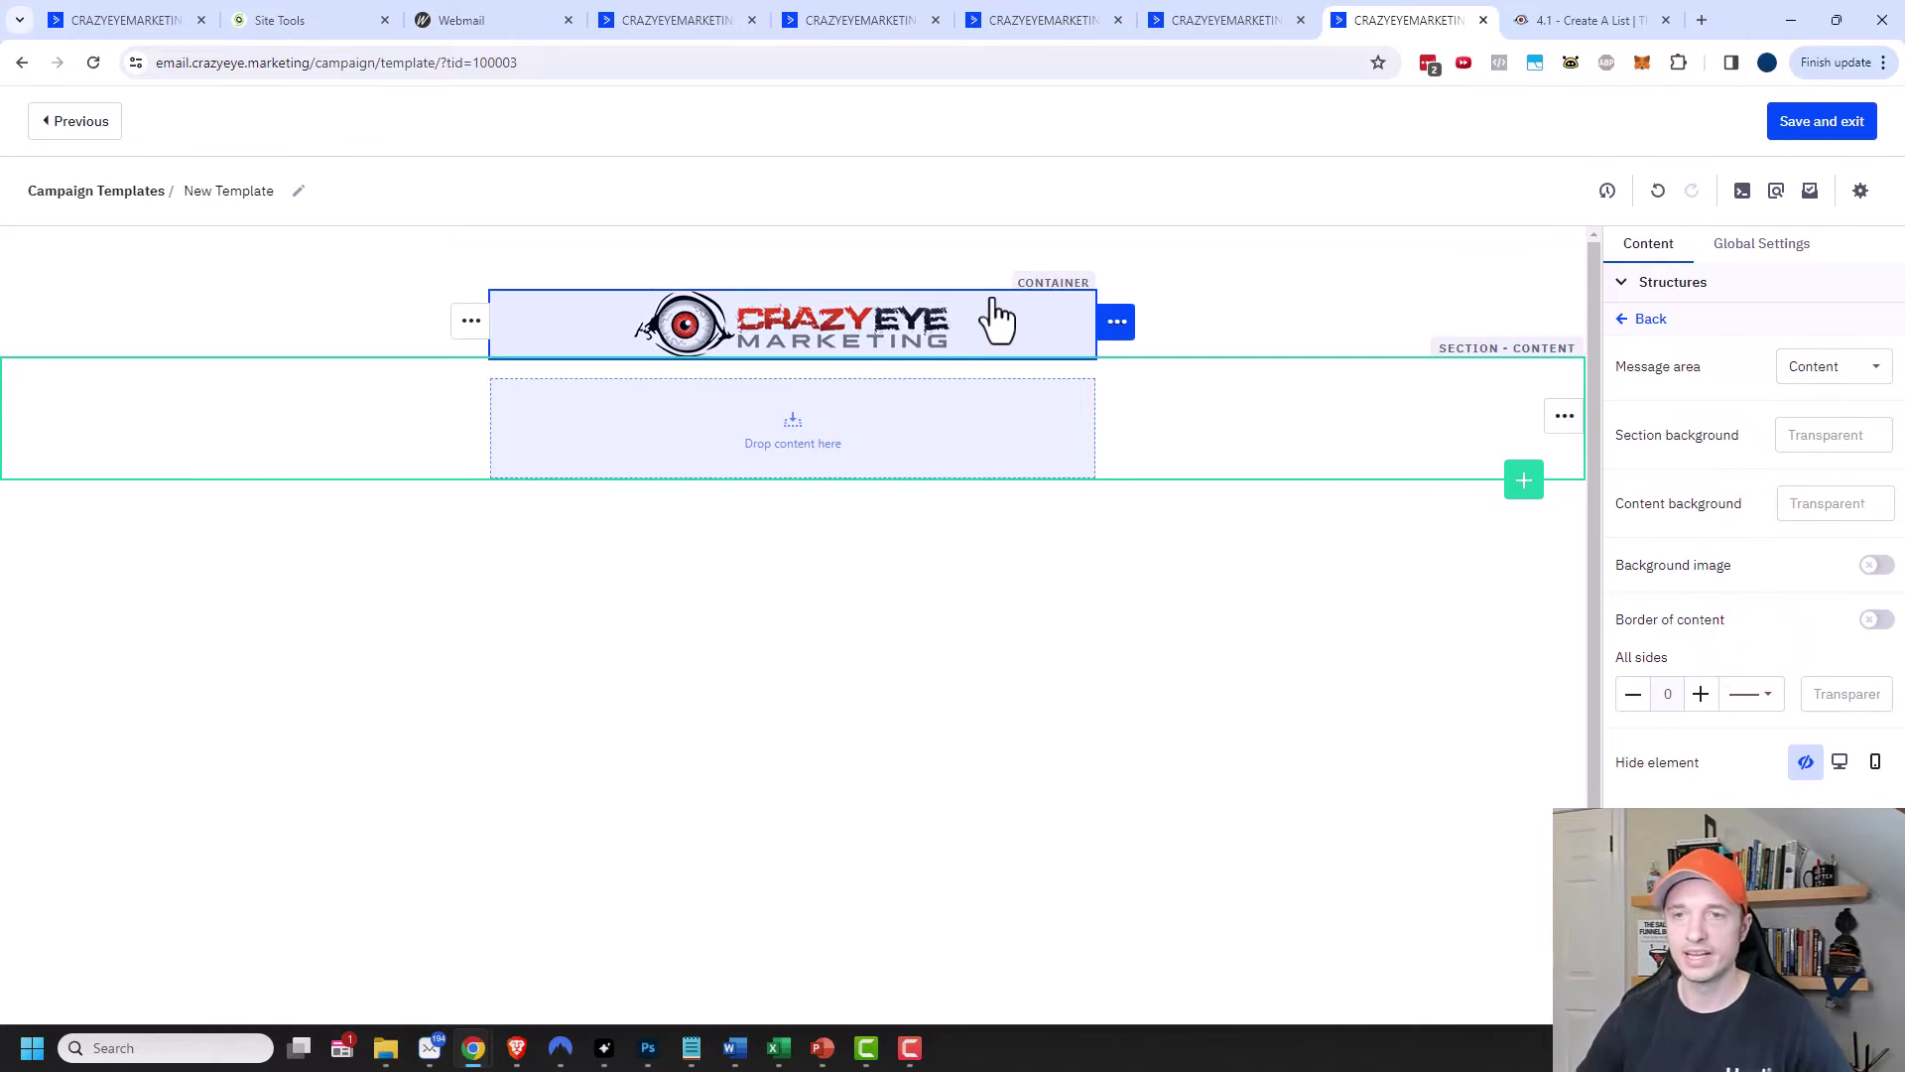
Compare the new section's settings with its structure's settings, including background color, container spacing, padding and rounded corners.
{"action": "left_click", "coordinate": [1085, 363]}
{"action": "left_click", "coordinate": [1213, 371]}
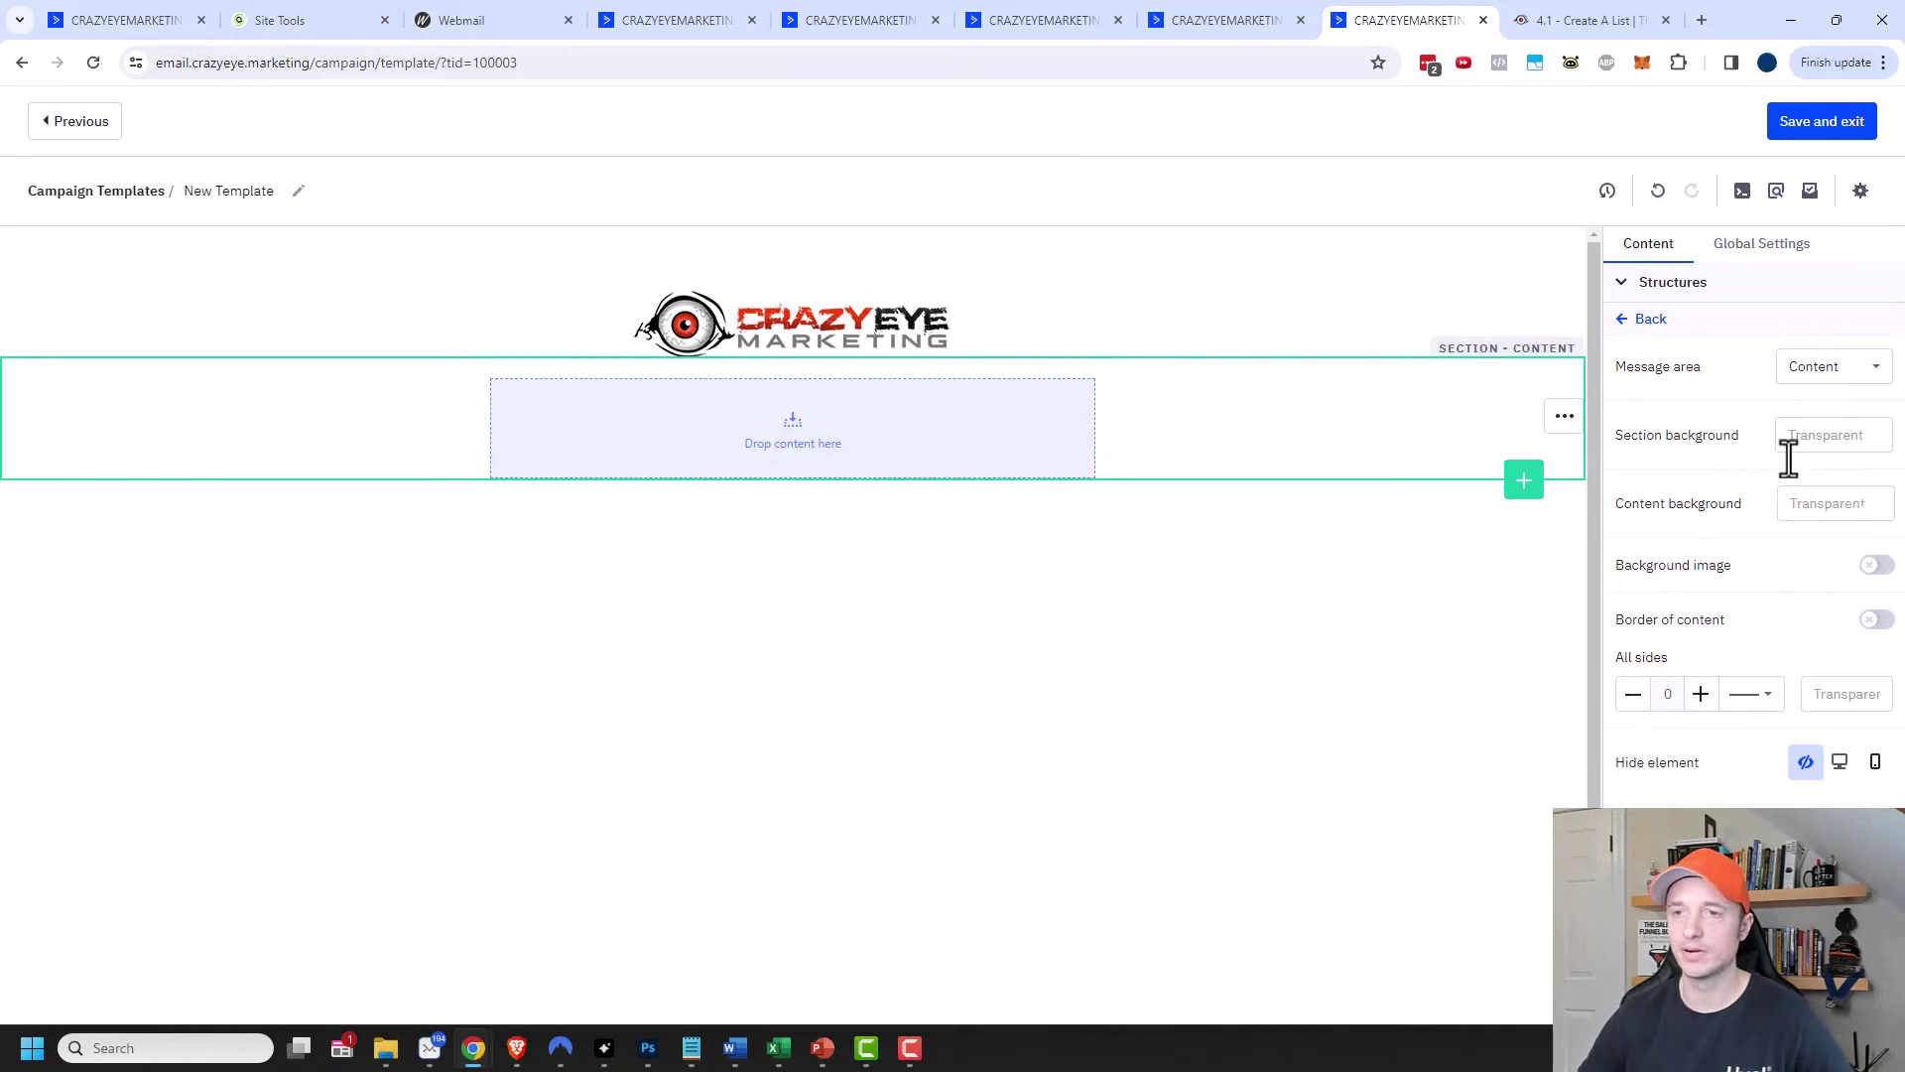
{"action": "left_click", "coordinate": [968, 373]}
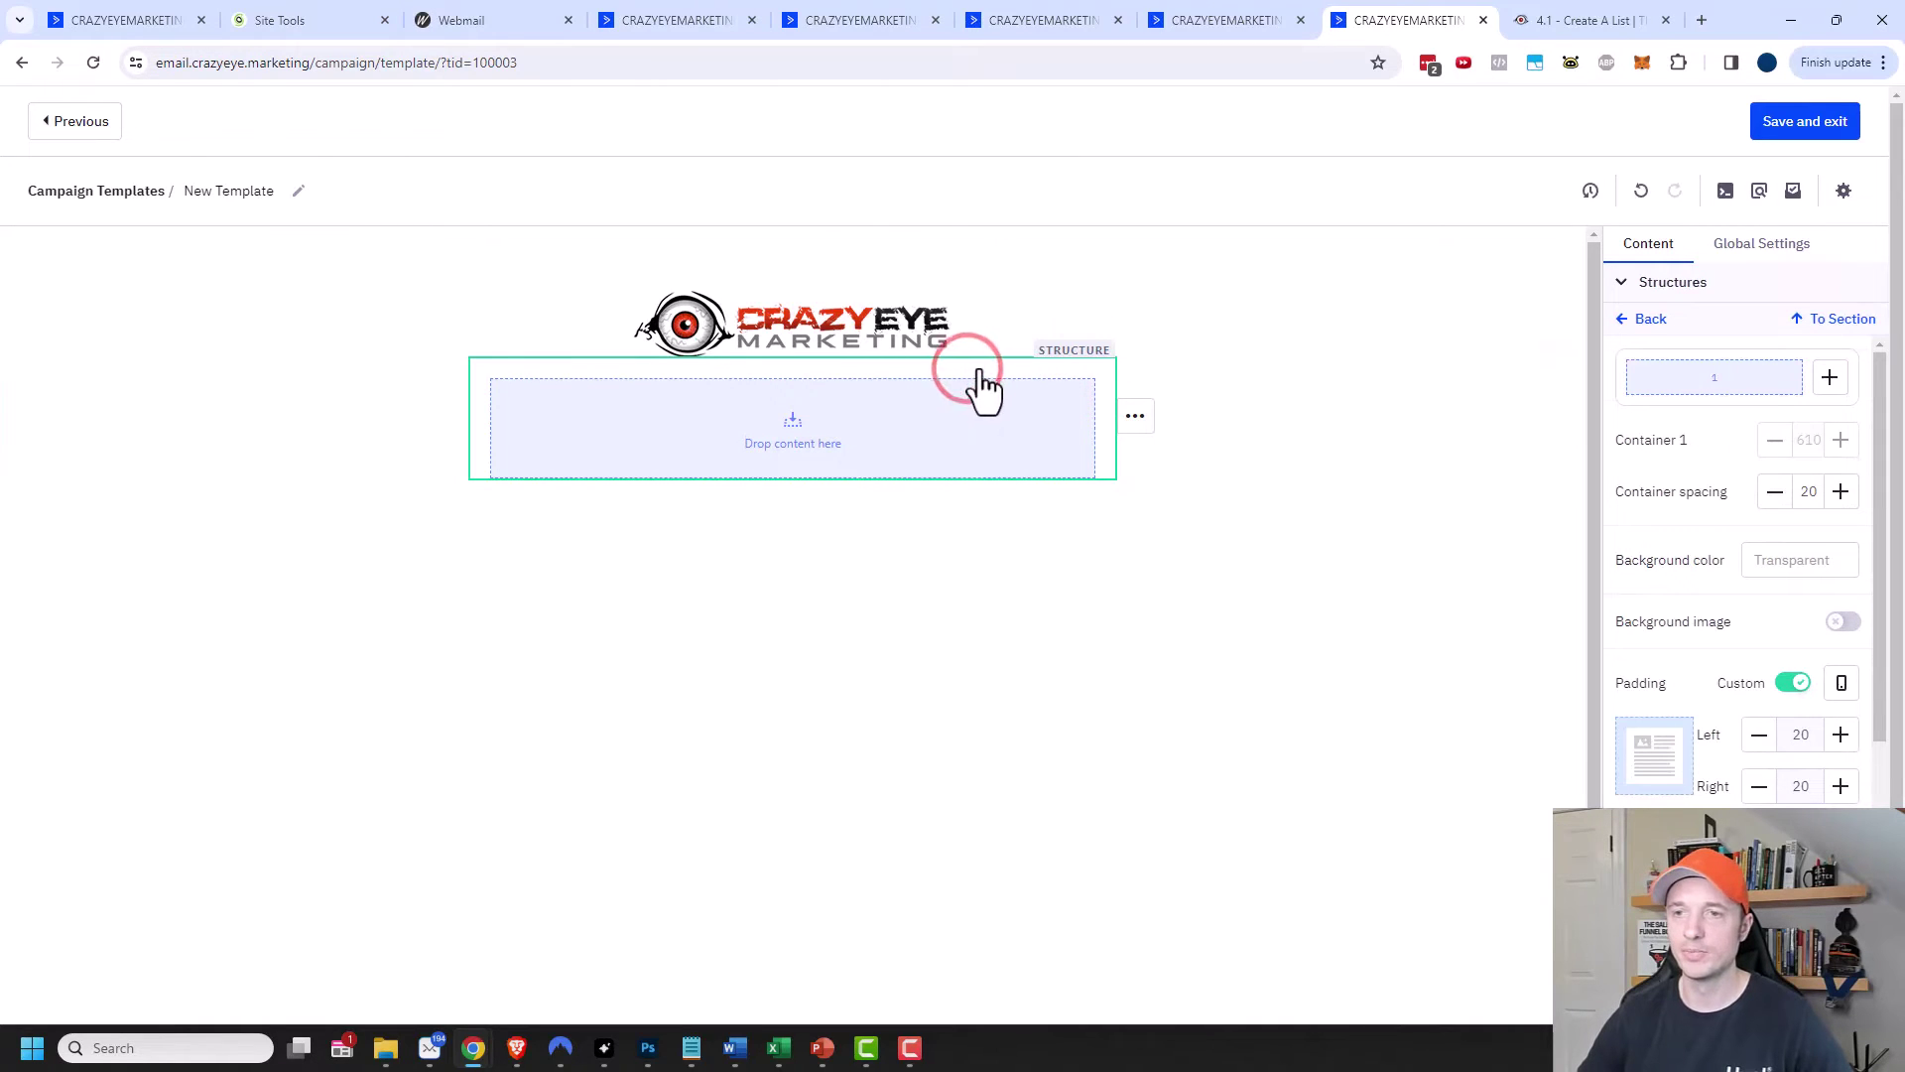
{"action": "left_click", "coordinate": [1467, 396]}
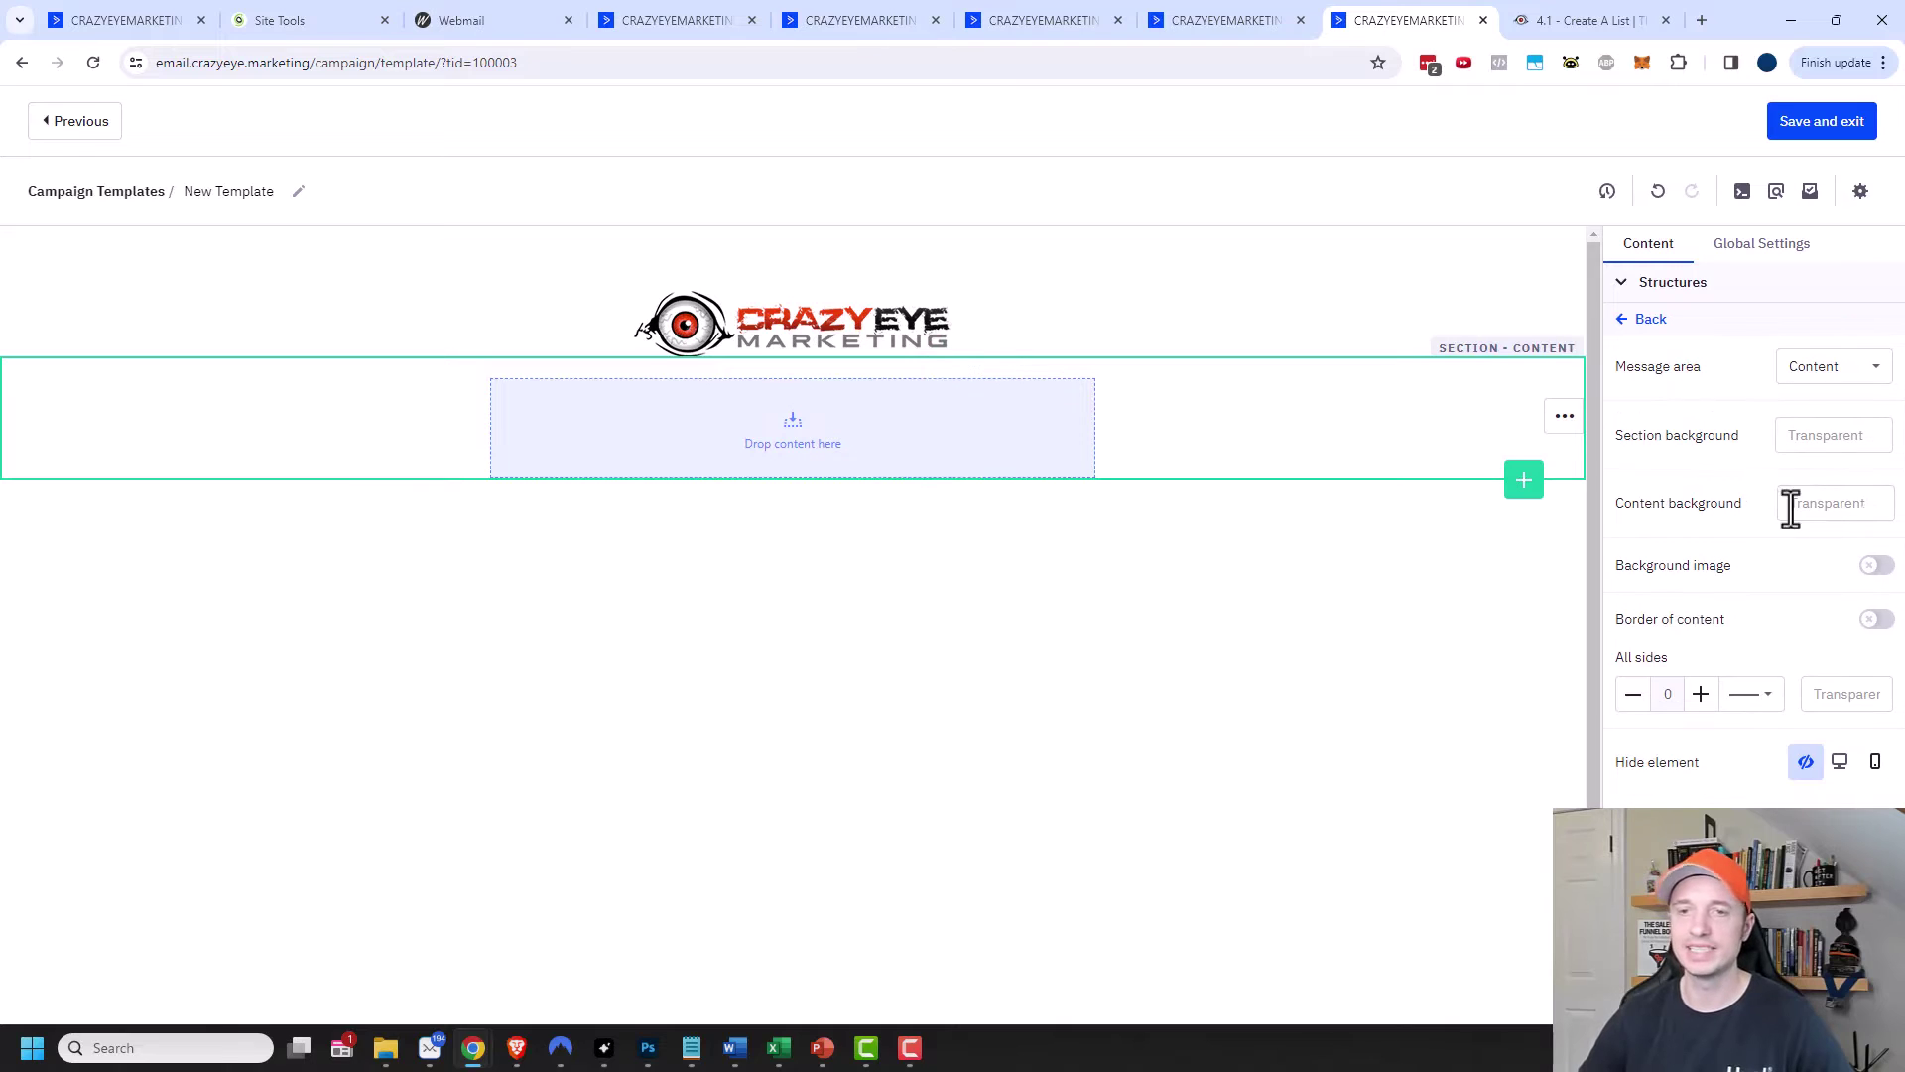
{"action": "left_click", "coordinate": [1083, 375]}
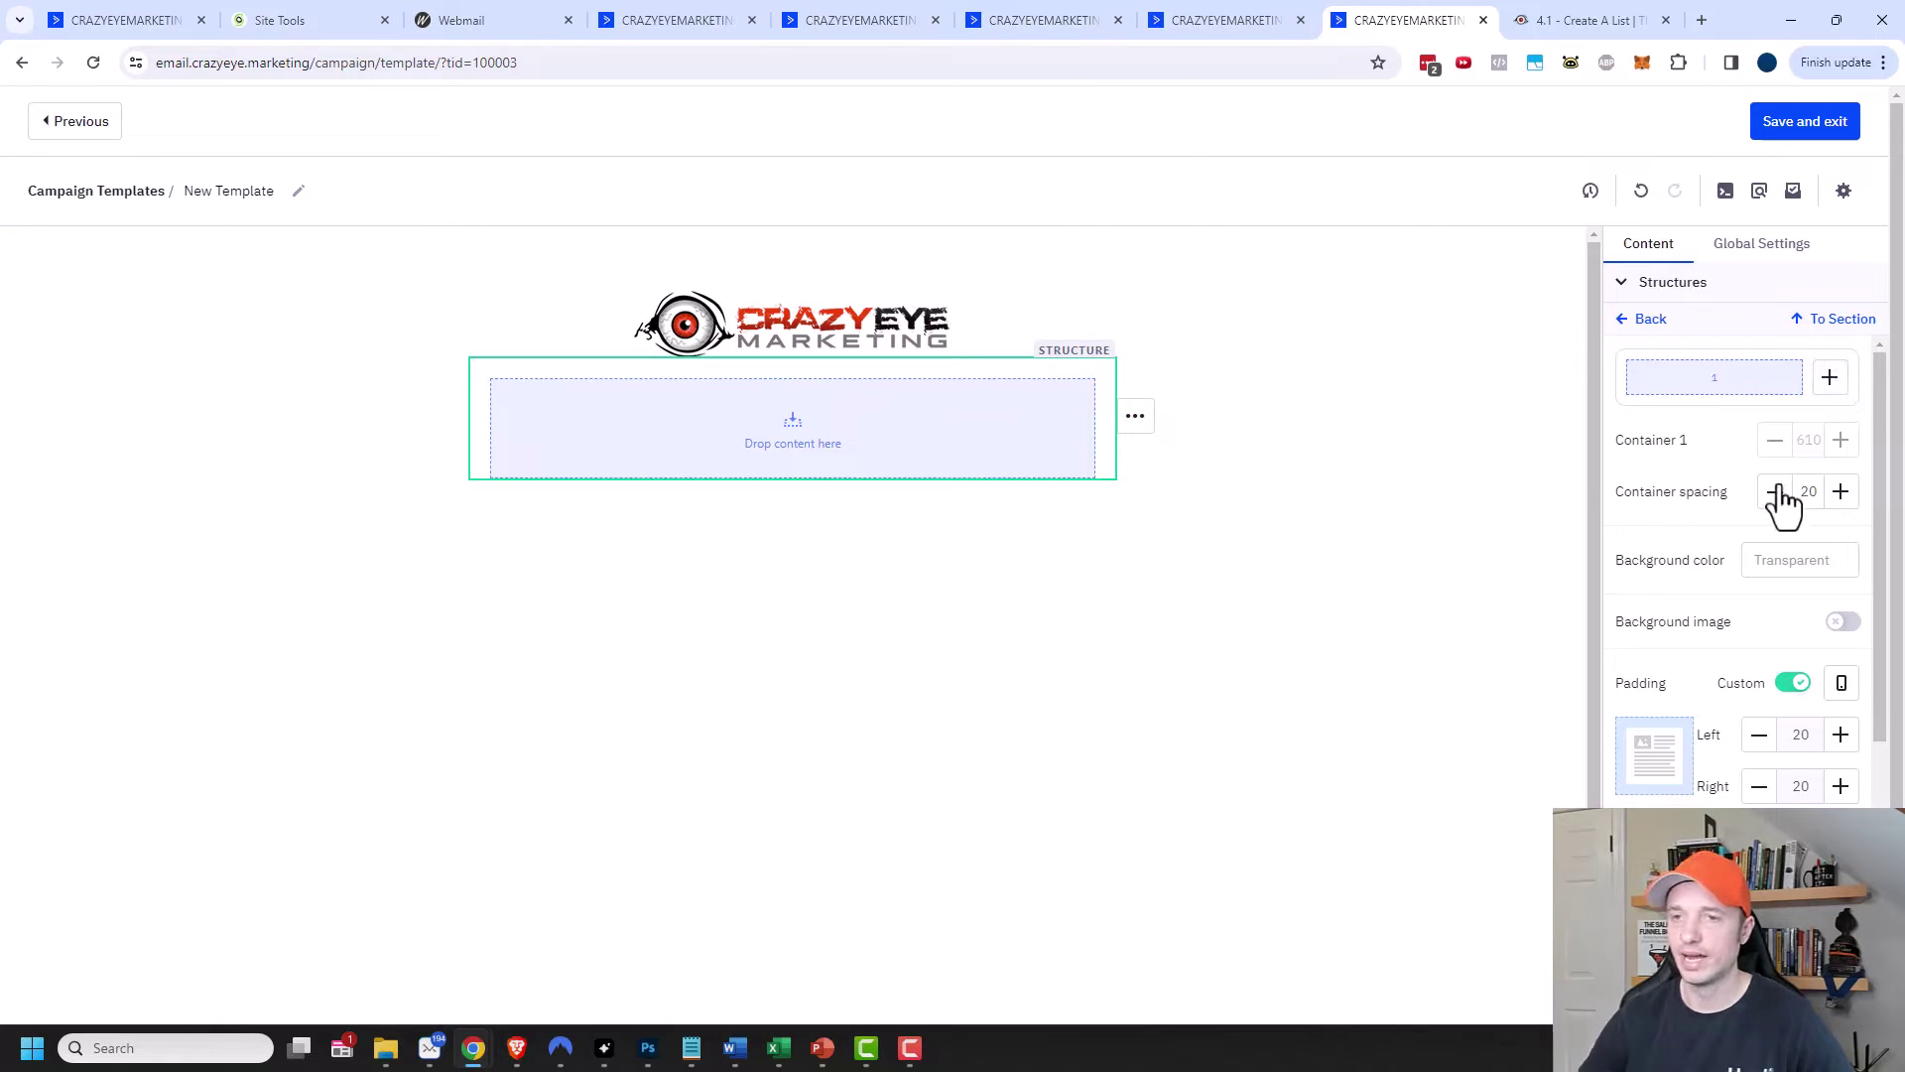
{"action": "scroll", "coordinate": [1671, 465], "scroll_direction": "down", "scroll_amount": 1}
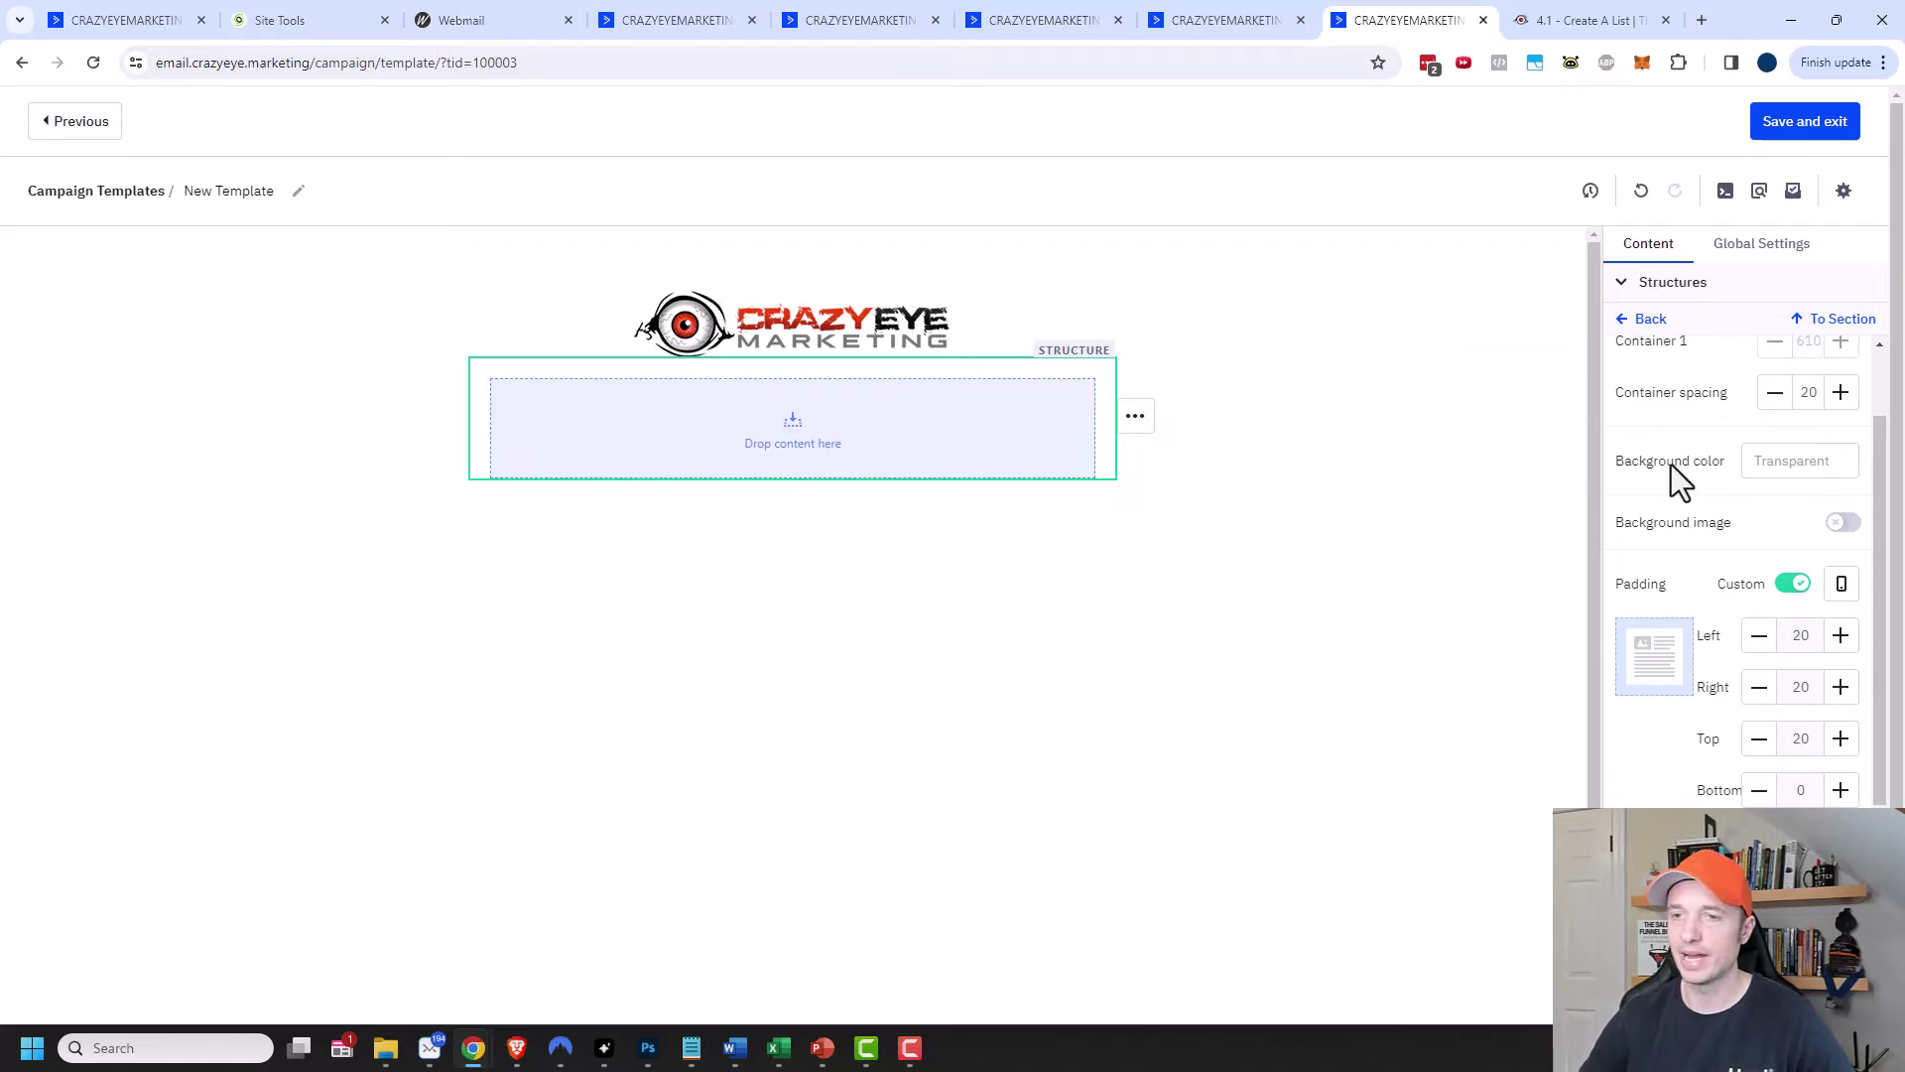
{"action": "scroll", "coordinate": [1838, 588], "scroll_direction": "down", "scroll_amount": 2}
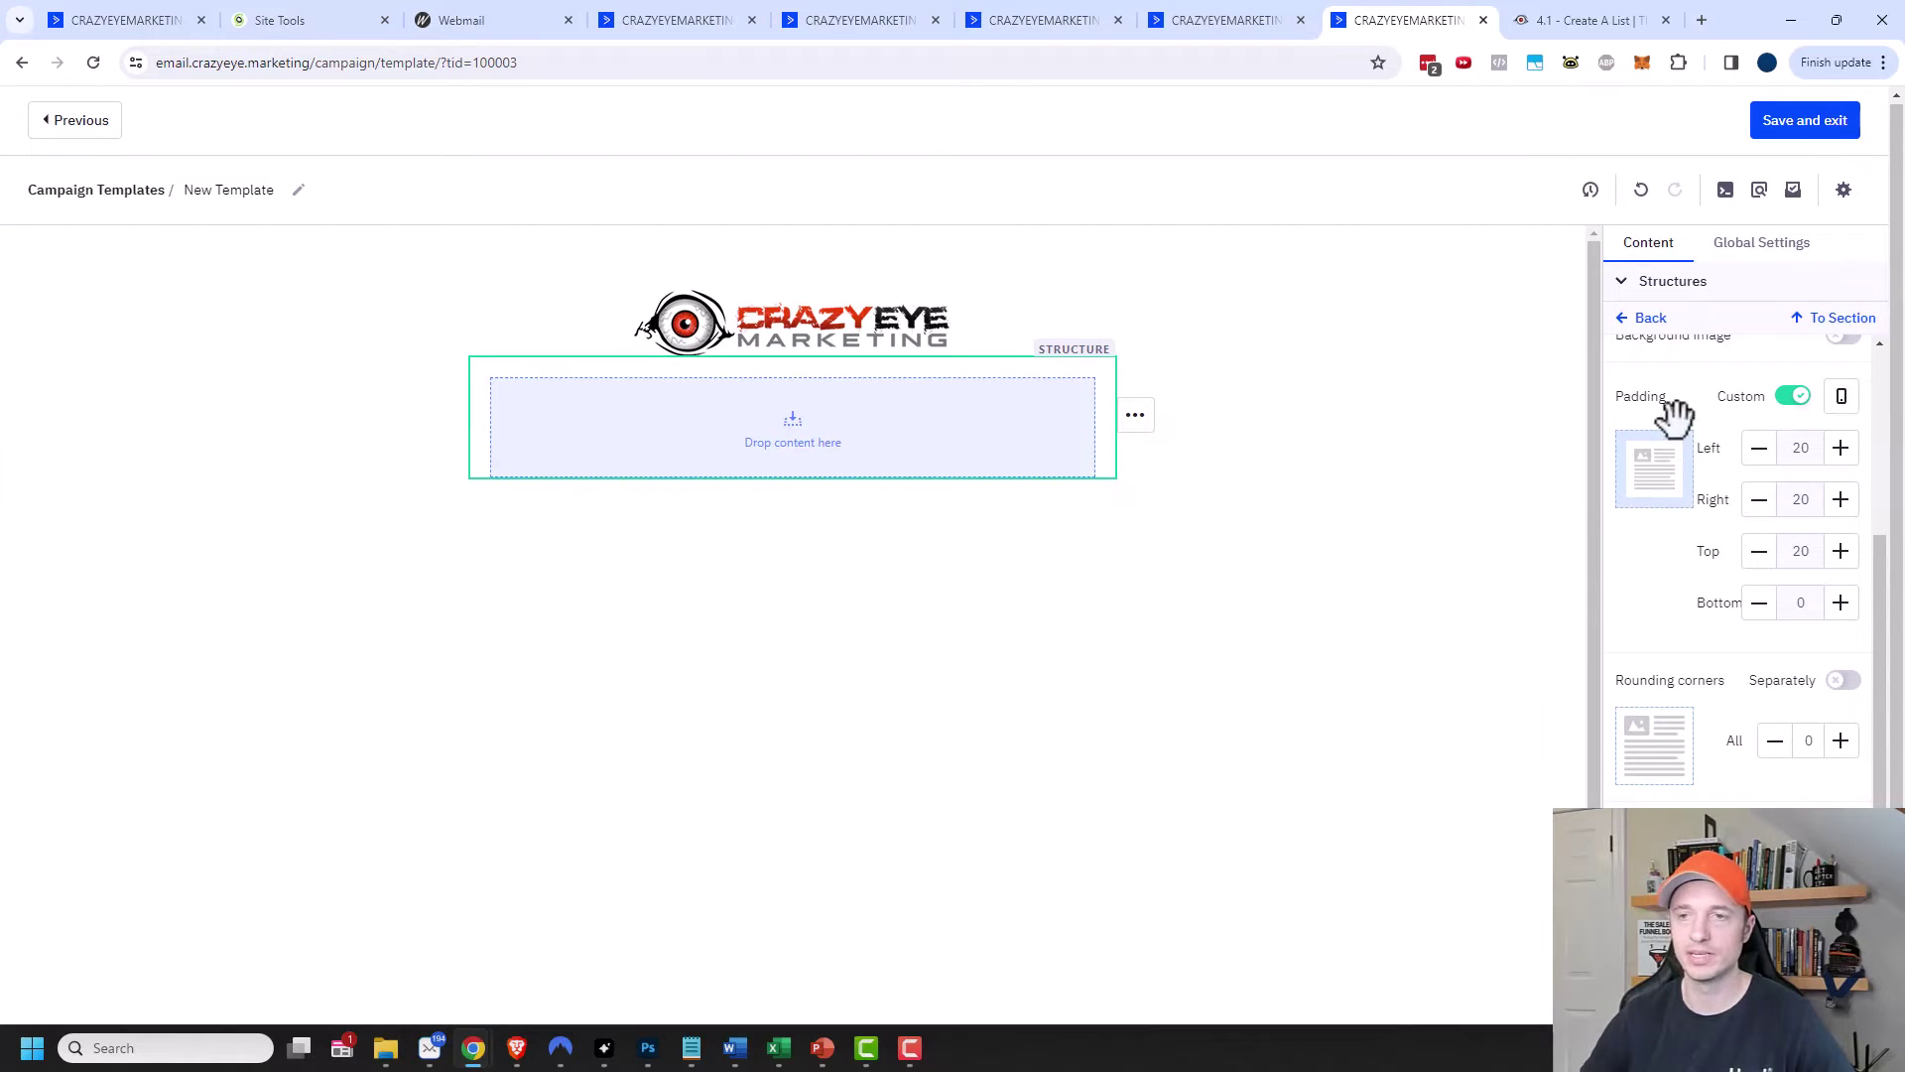
{"action": "left_click", "coordinate": [1445, 623]}
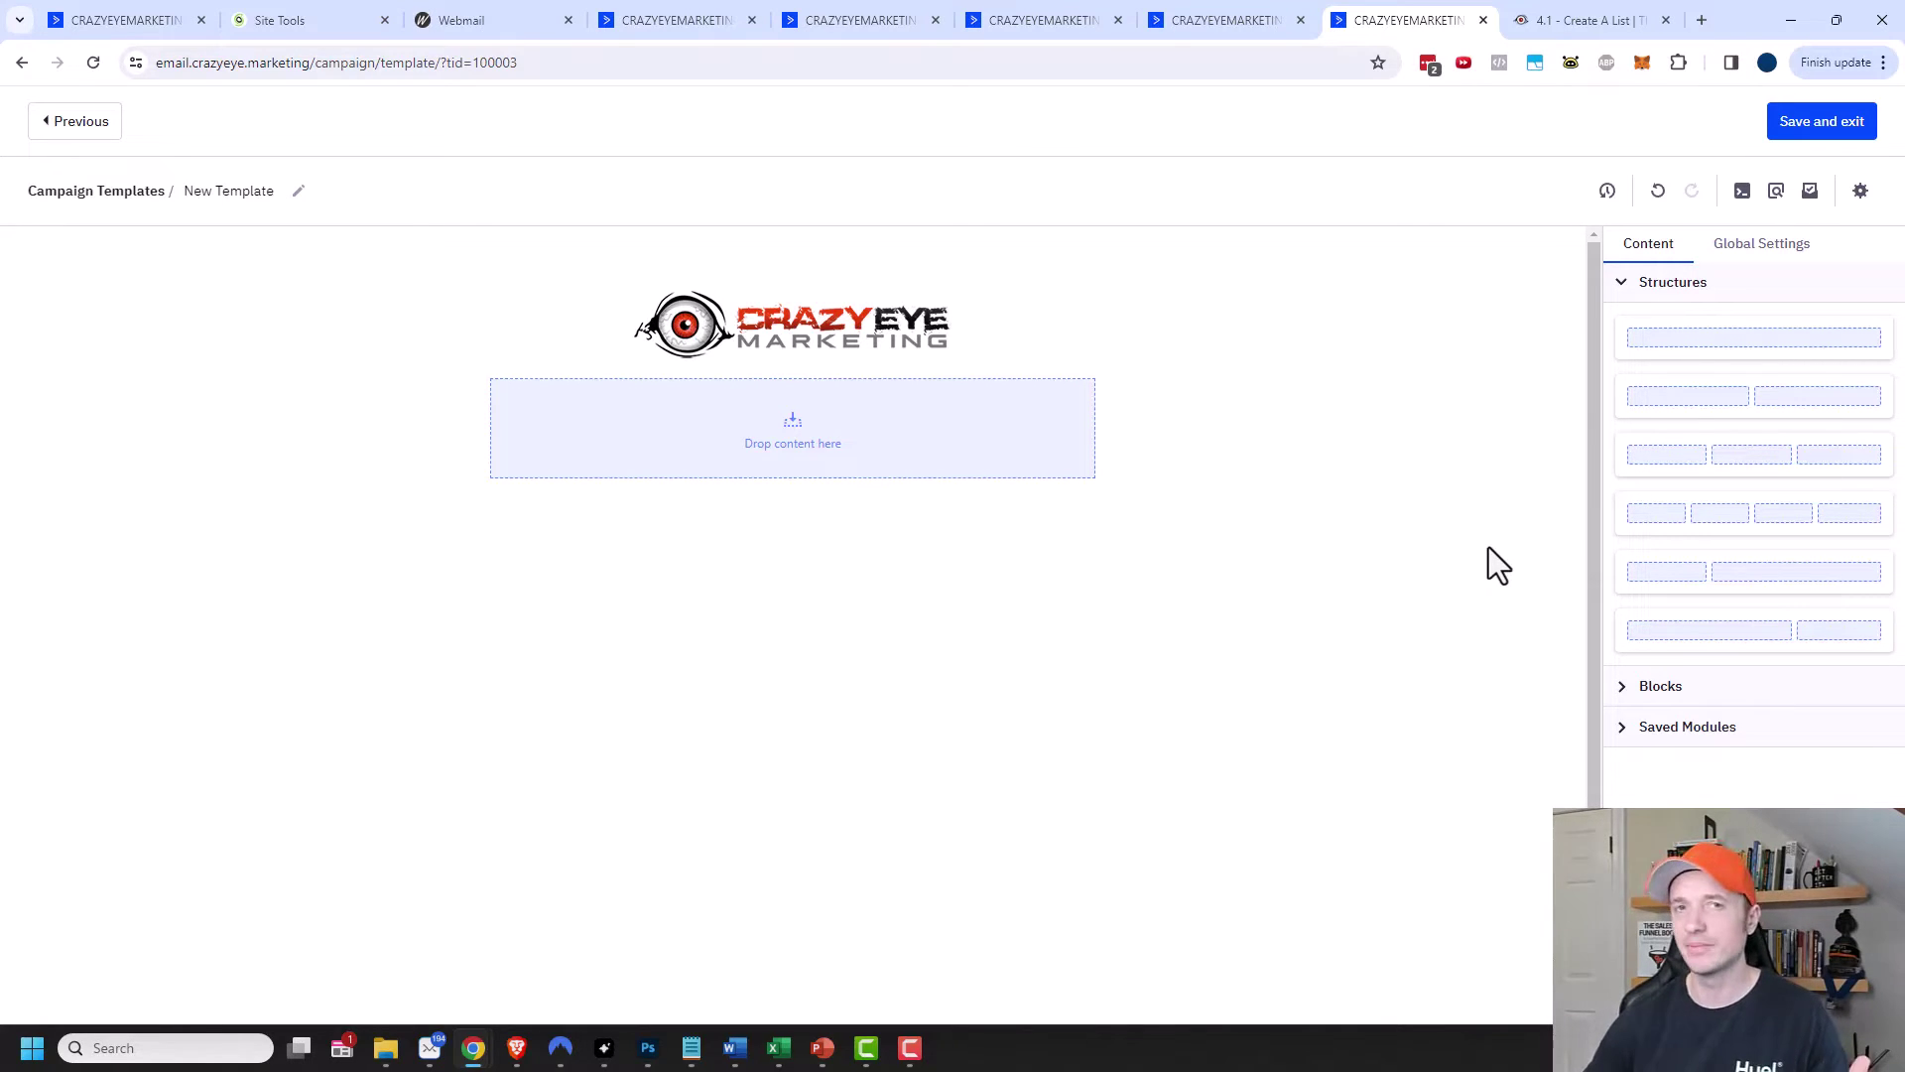
Add a text block to the empty container below the logo and replace its placeholder text with "Hey".
{"action": "left_click", "coordinate": [1621, 284]}
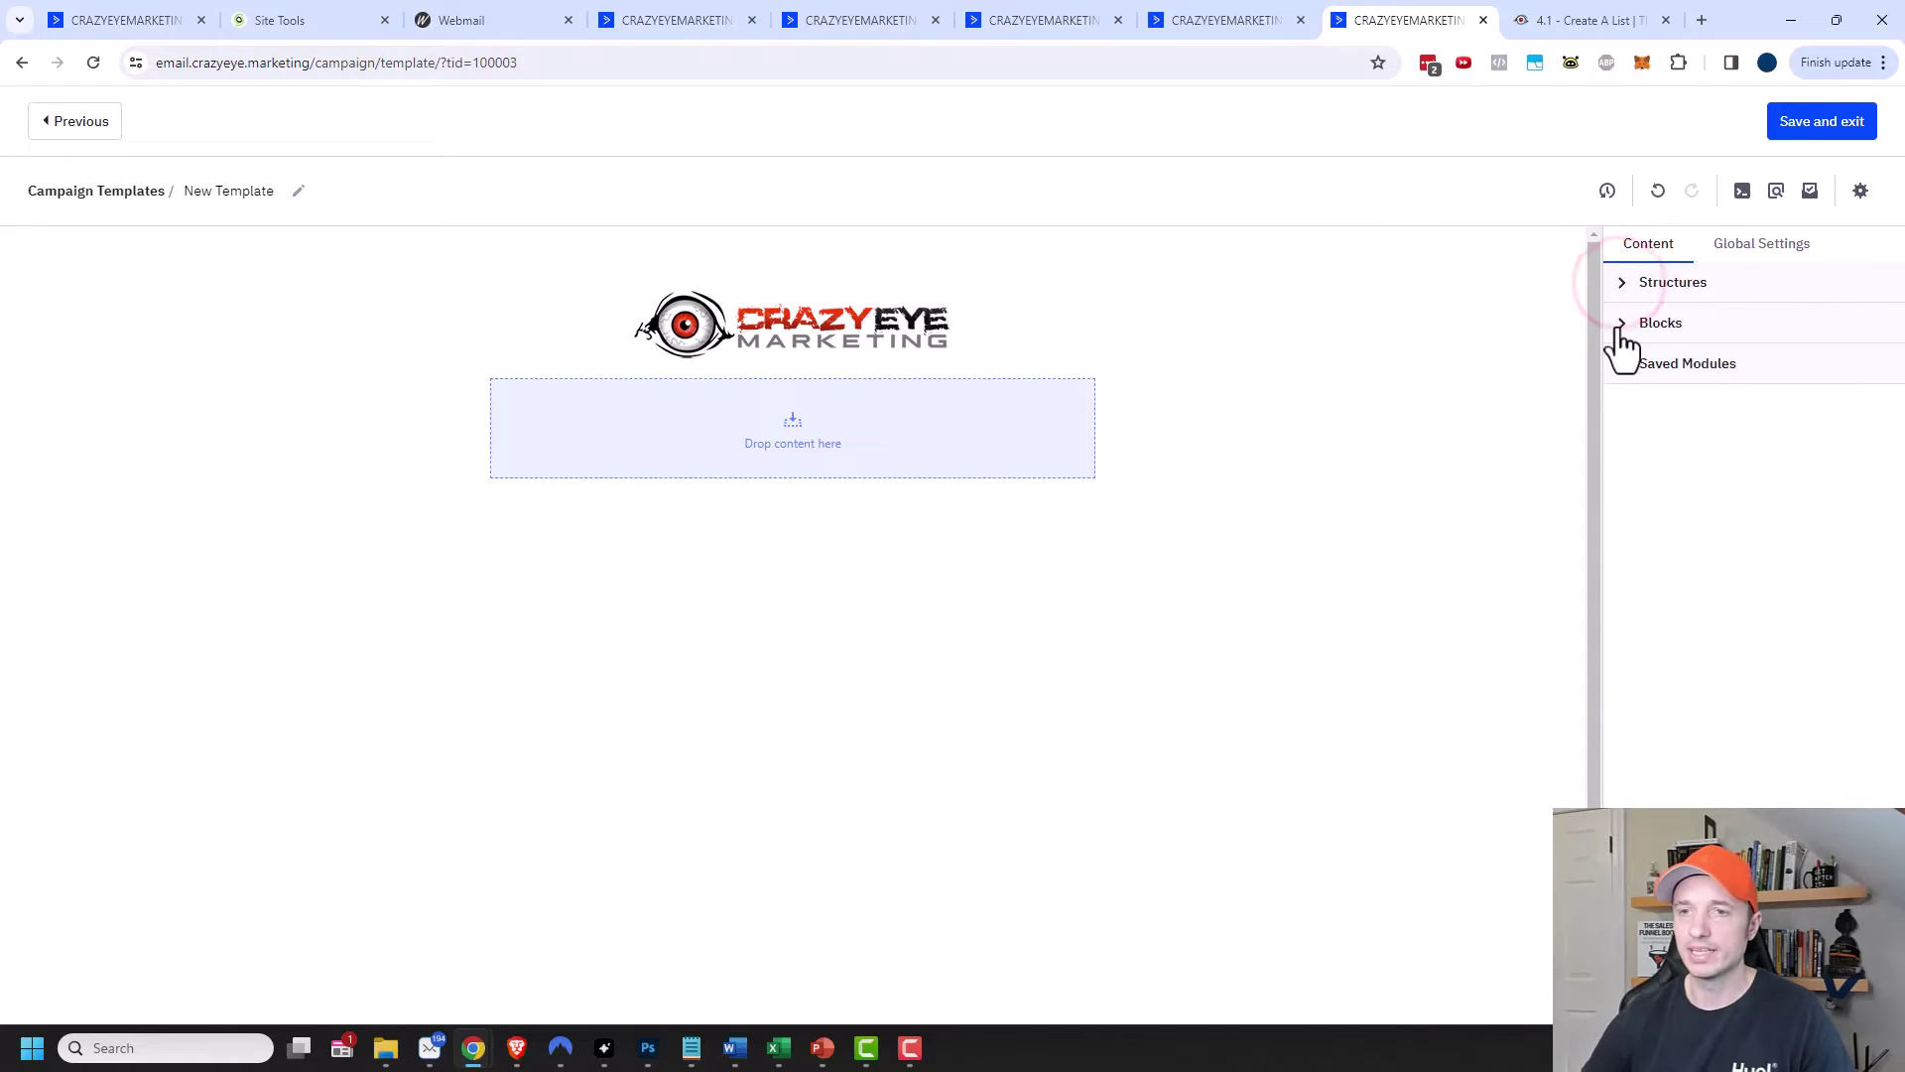
{"action": "left_click", "coordinate": [1621, 326]}
{"action": "left_click_drag", "start_coordinate": [1704, 443], "coordinate": [740, 389]}
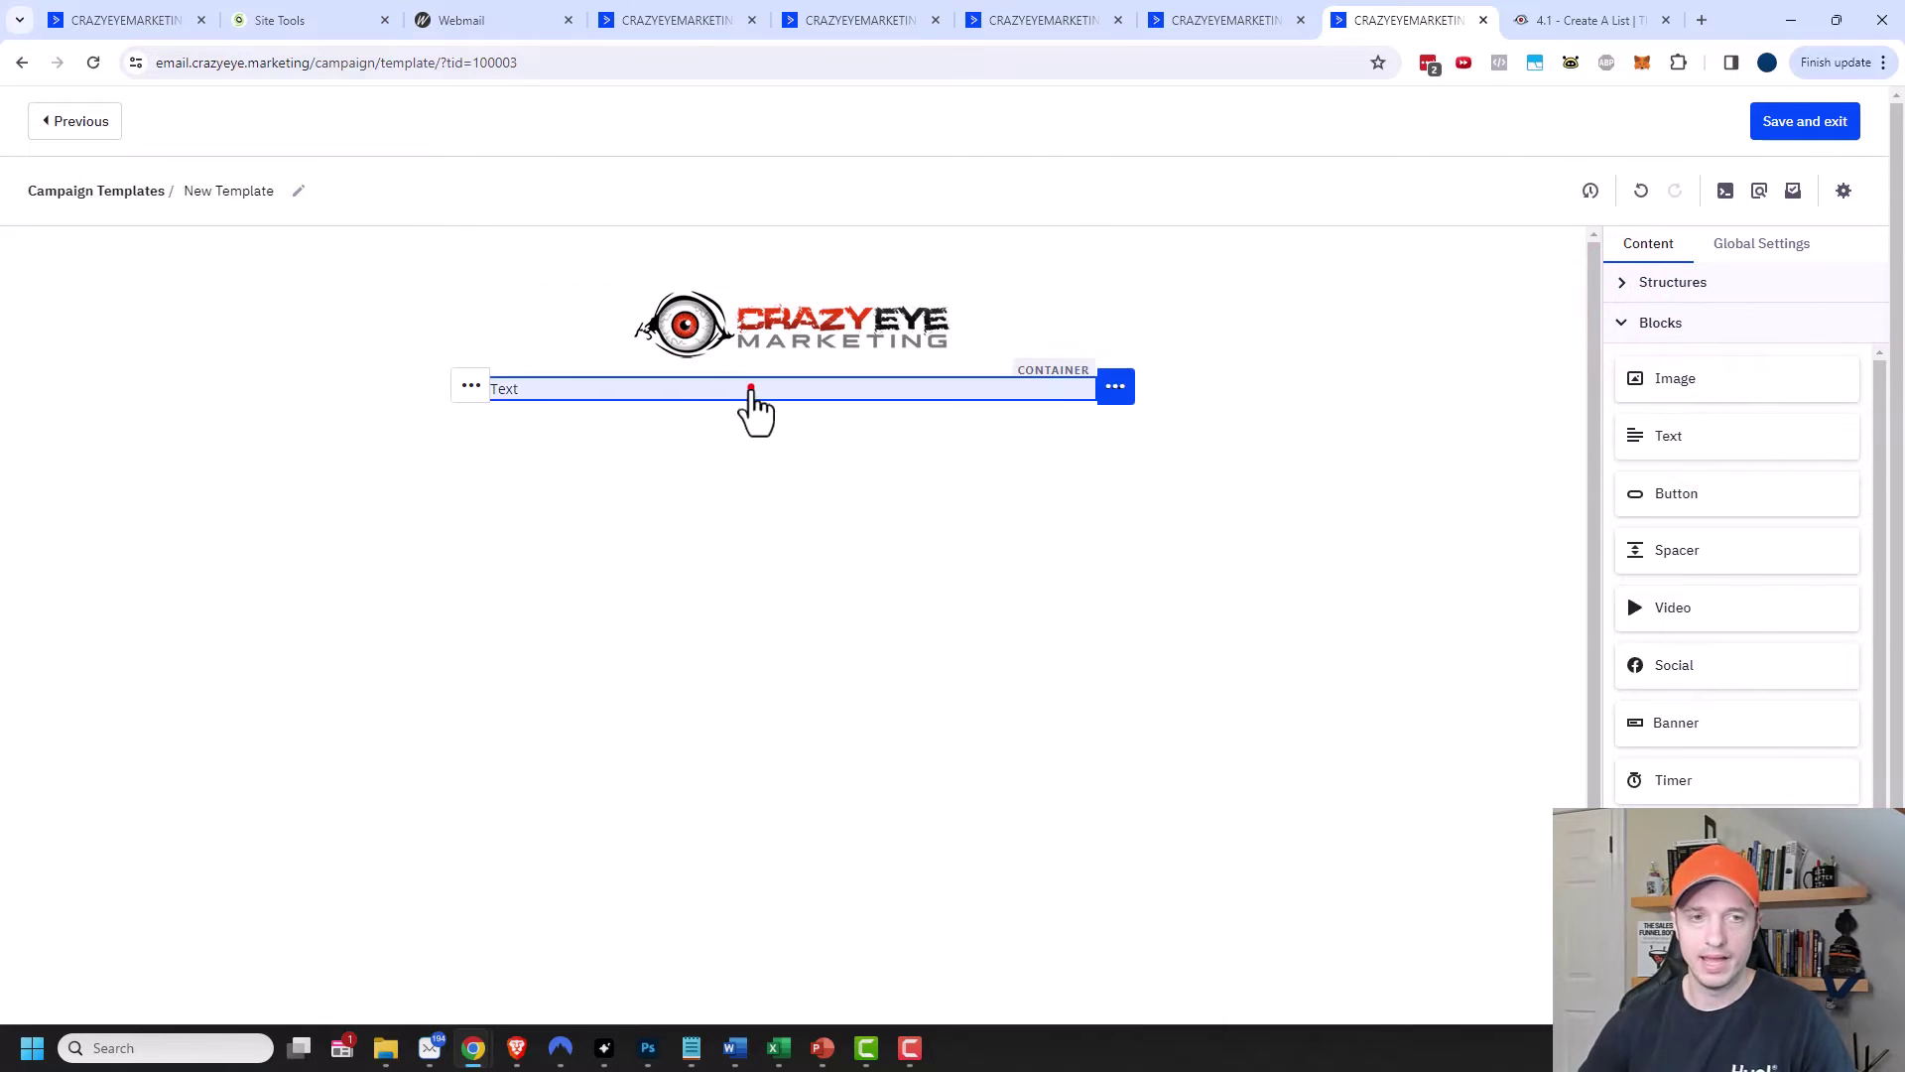
{"action": "left_click", "coordinate": [750, 389]}
{"action": "double_click", "coordinate": [511, 388]}
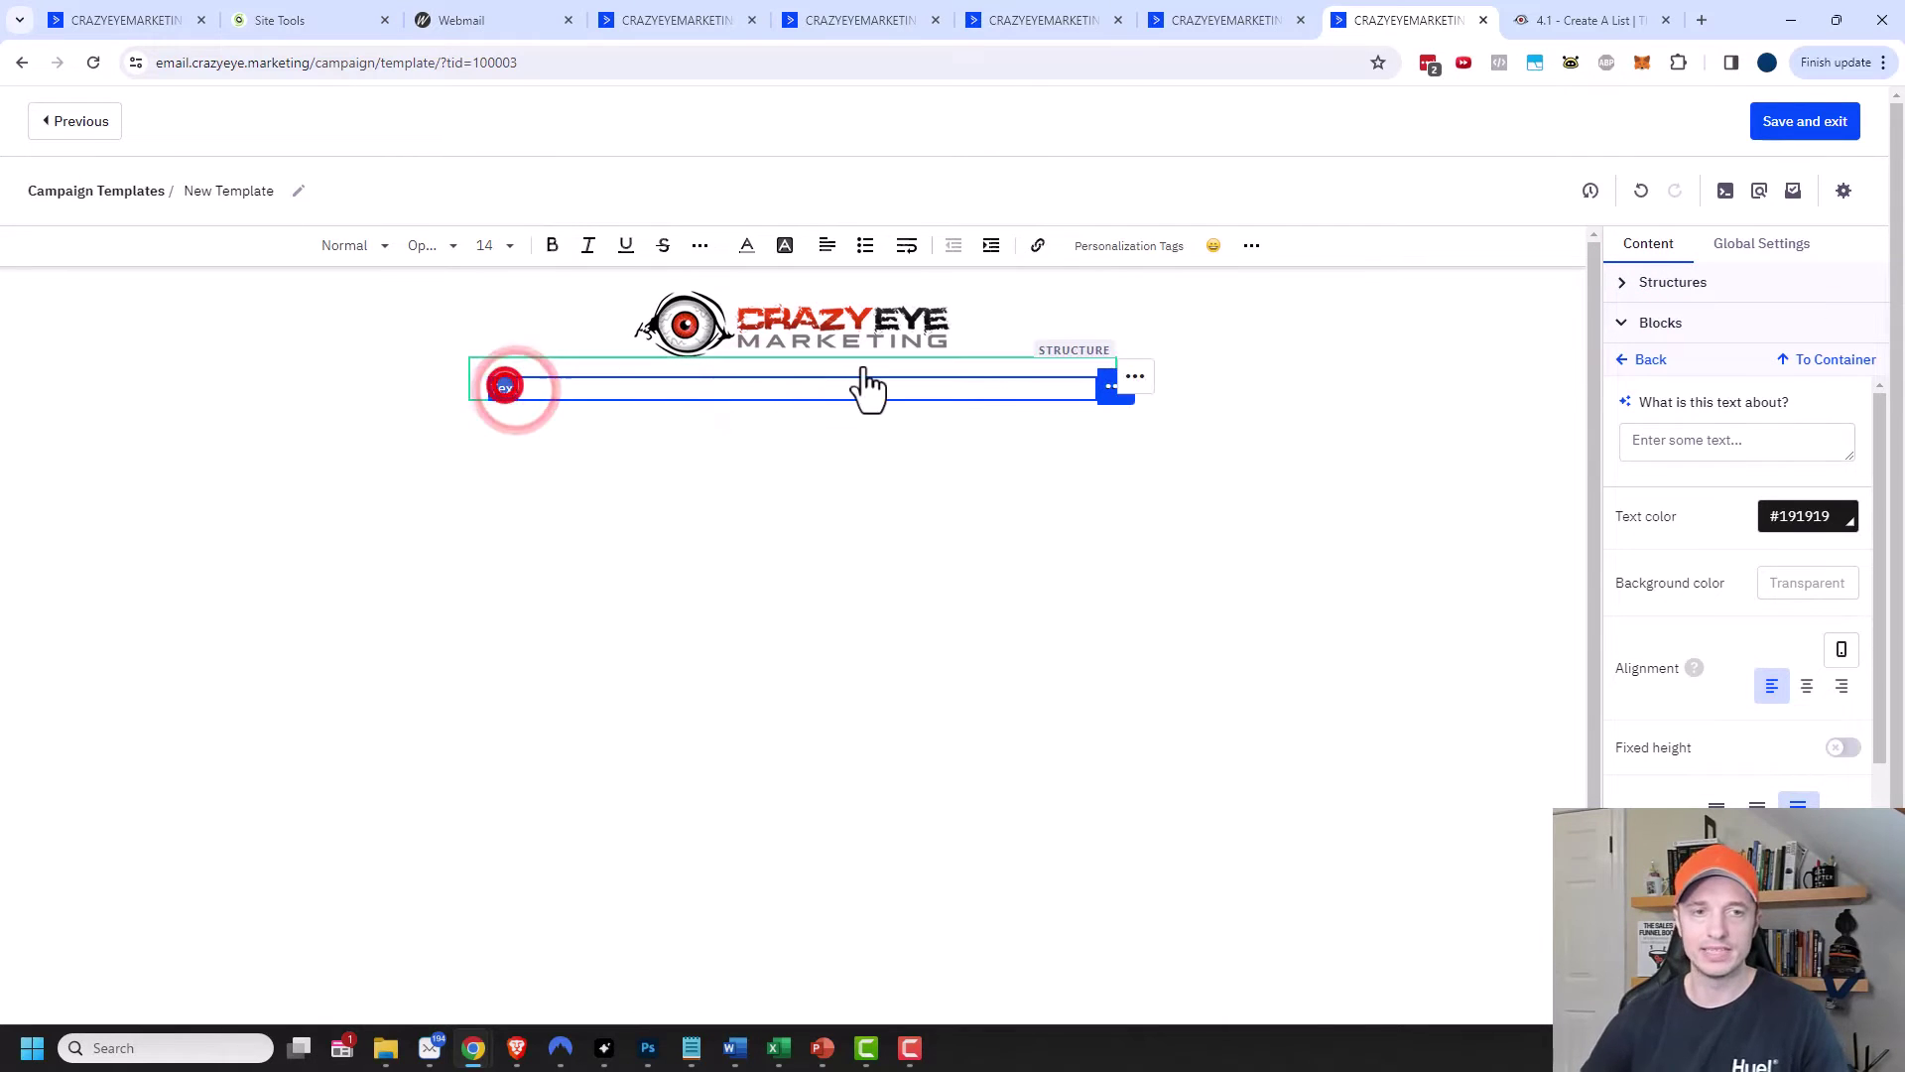
{"action": "type", "text": "Hey"}
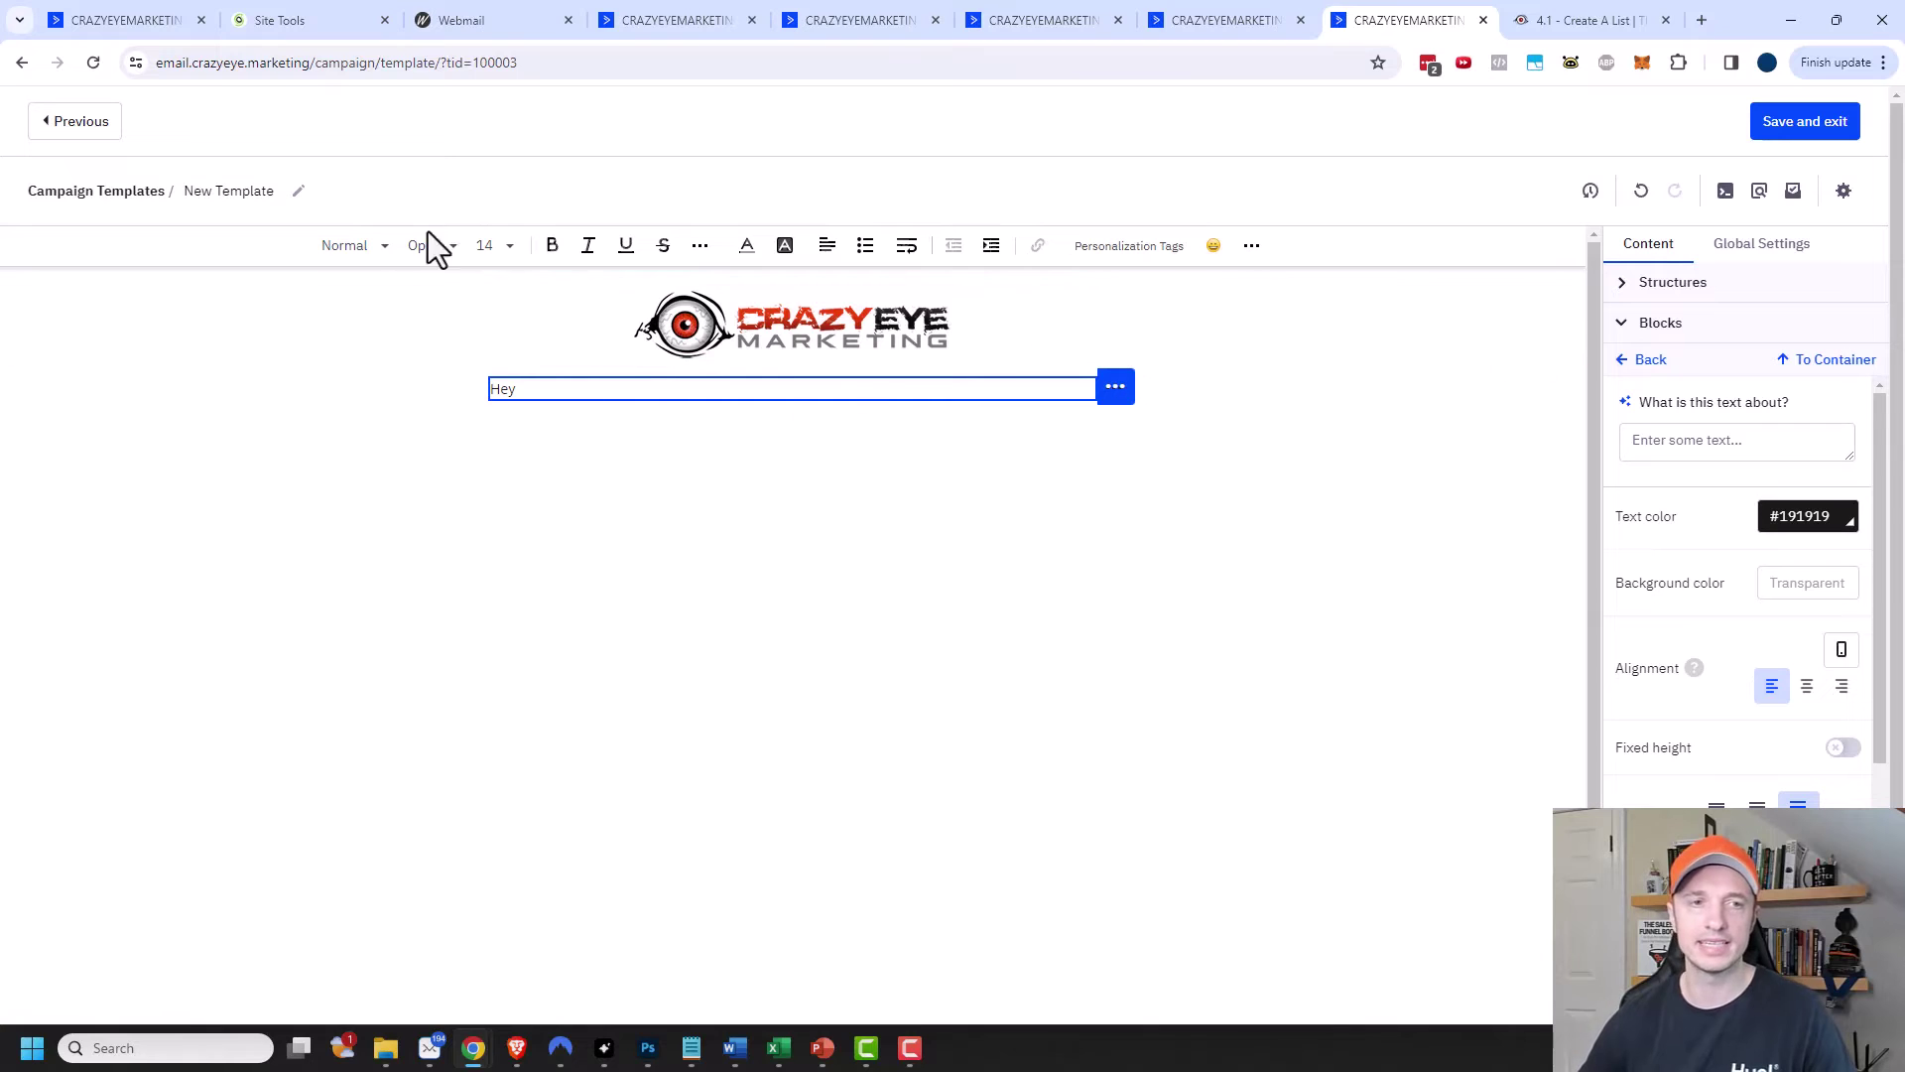
{"action": "left_click", "coordinate": [378, 248]}
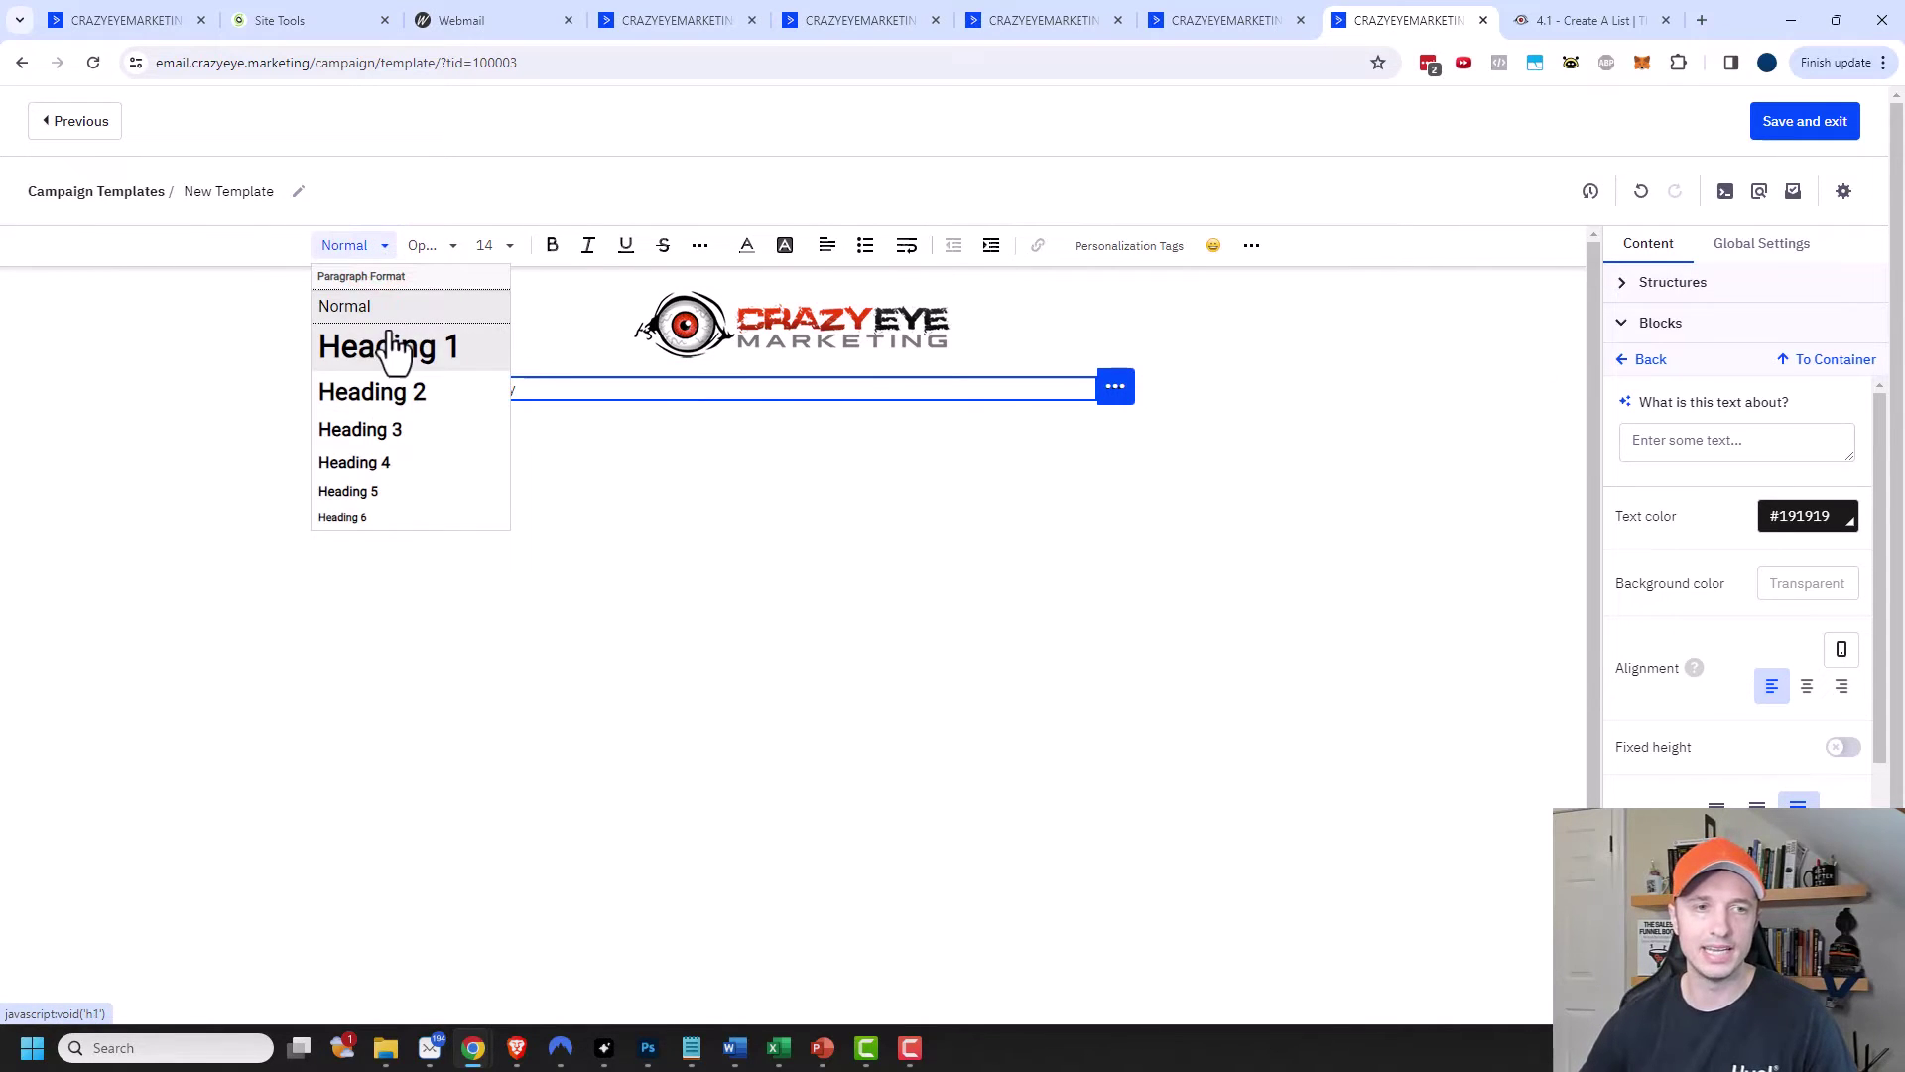
{"action": "left_click", "coordinate": [429, 248]}
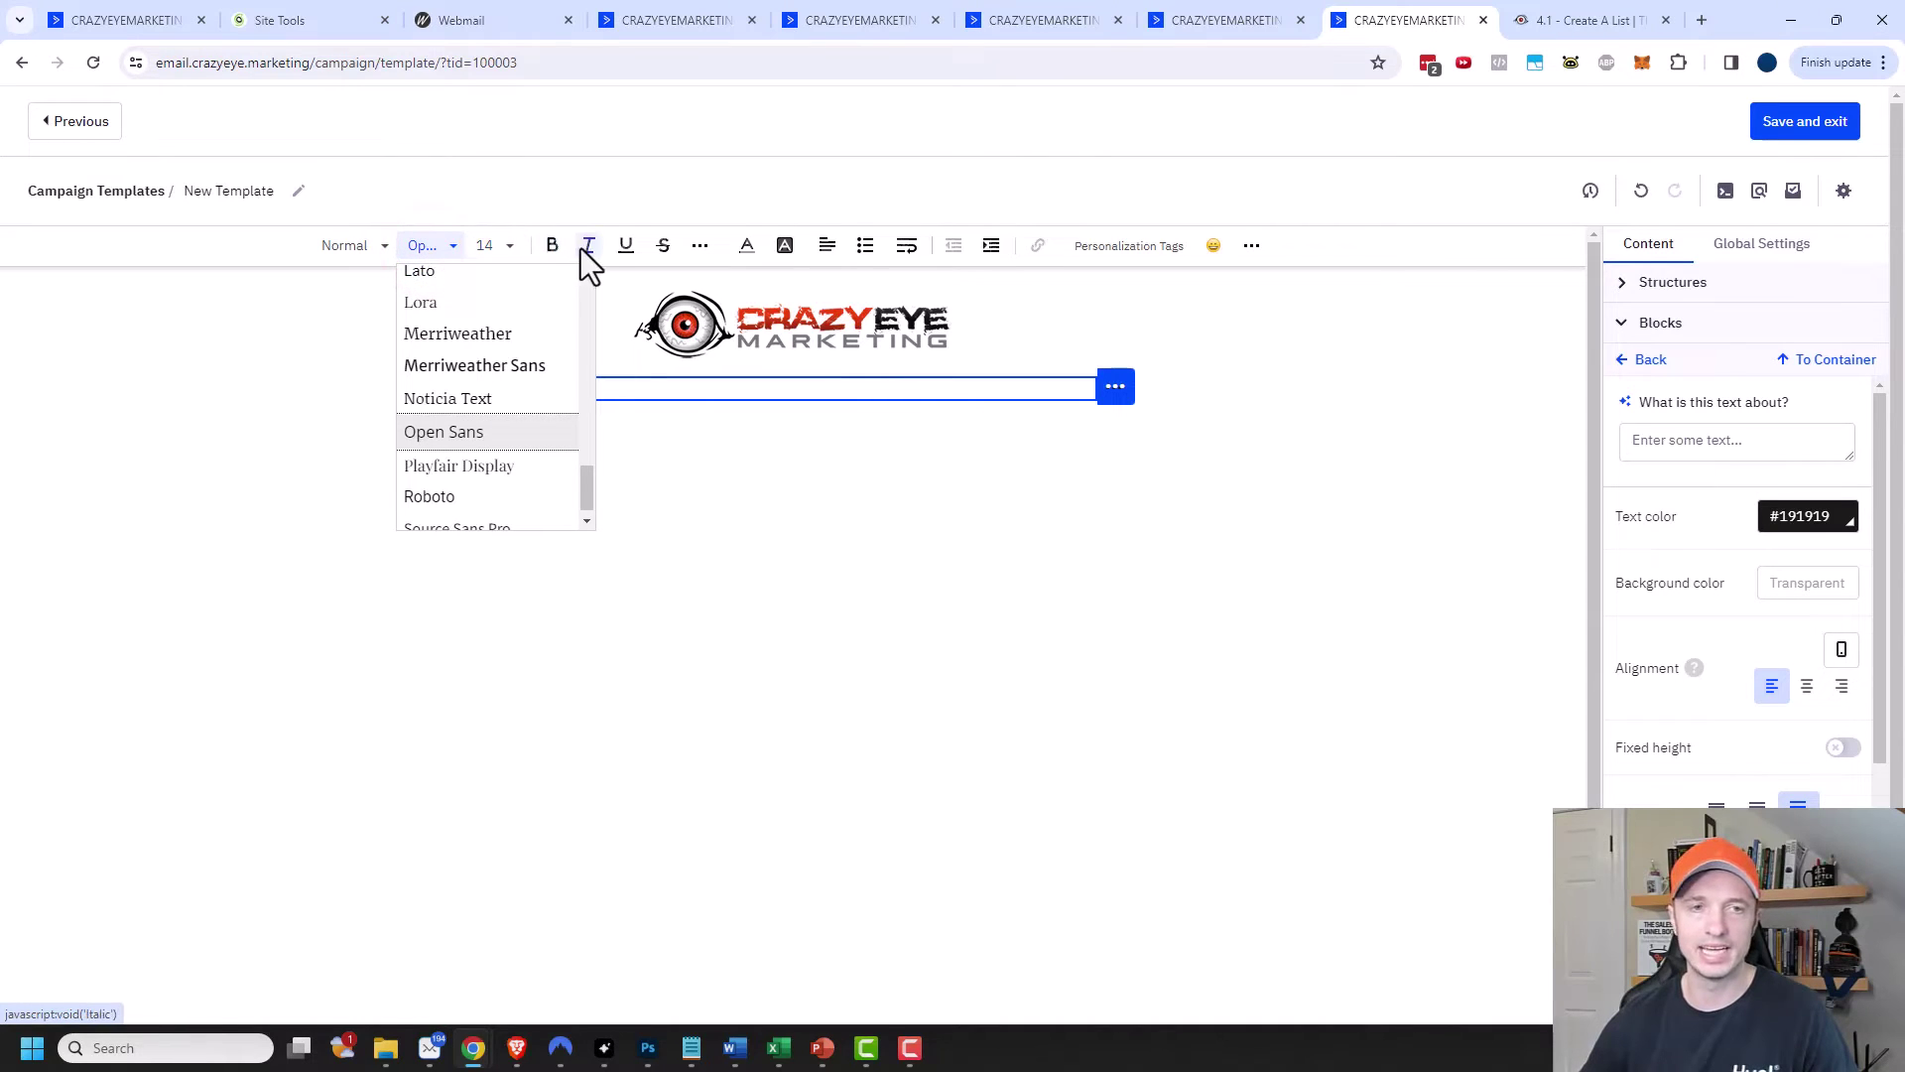
{"action": "left_click", "coordinate": [698, 247]}
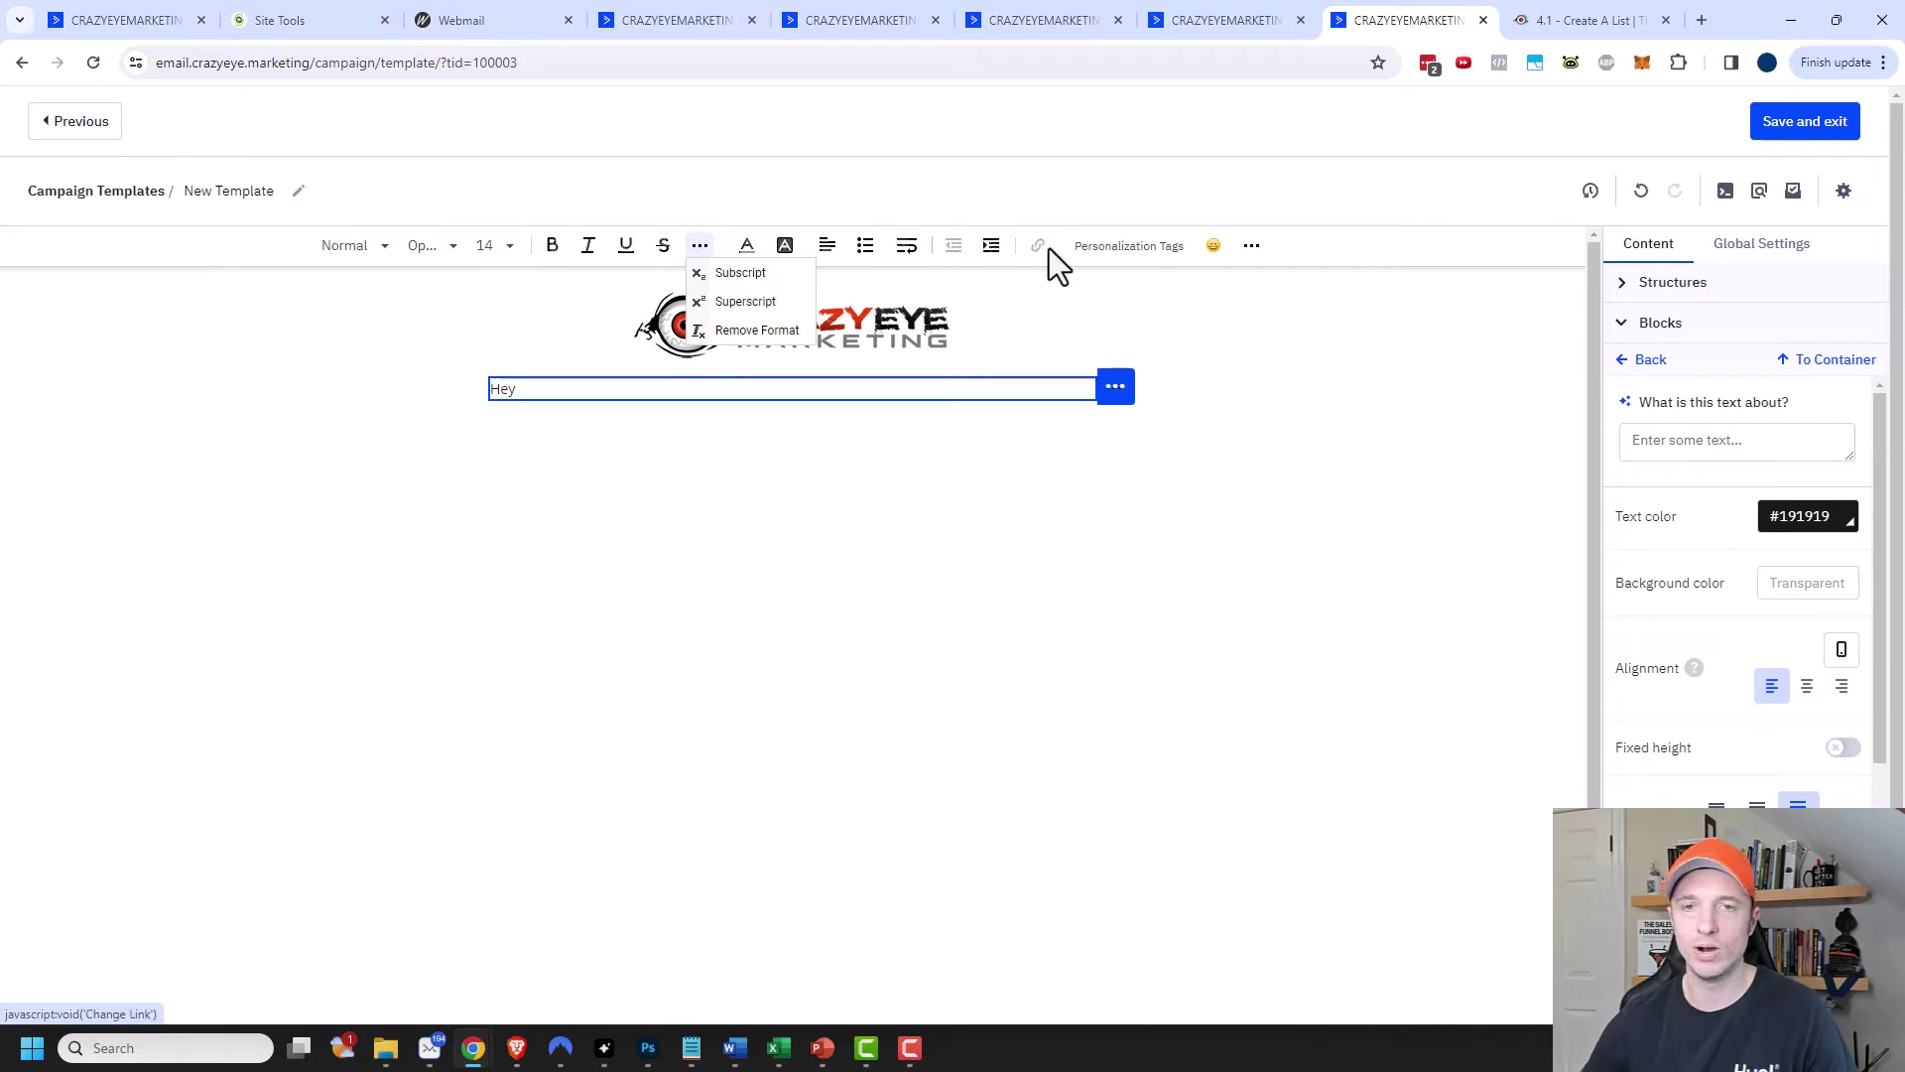
Insert the contact First Name personalization tag after "Hey" and follow it with a comma.
{"action": "left_click", "coordinate": [1127, 252]}
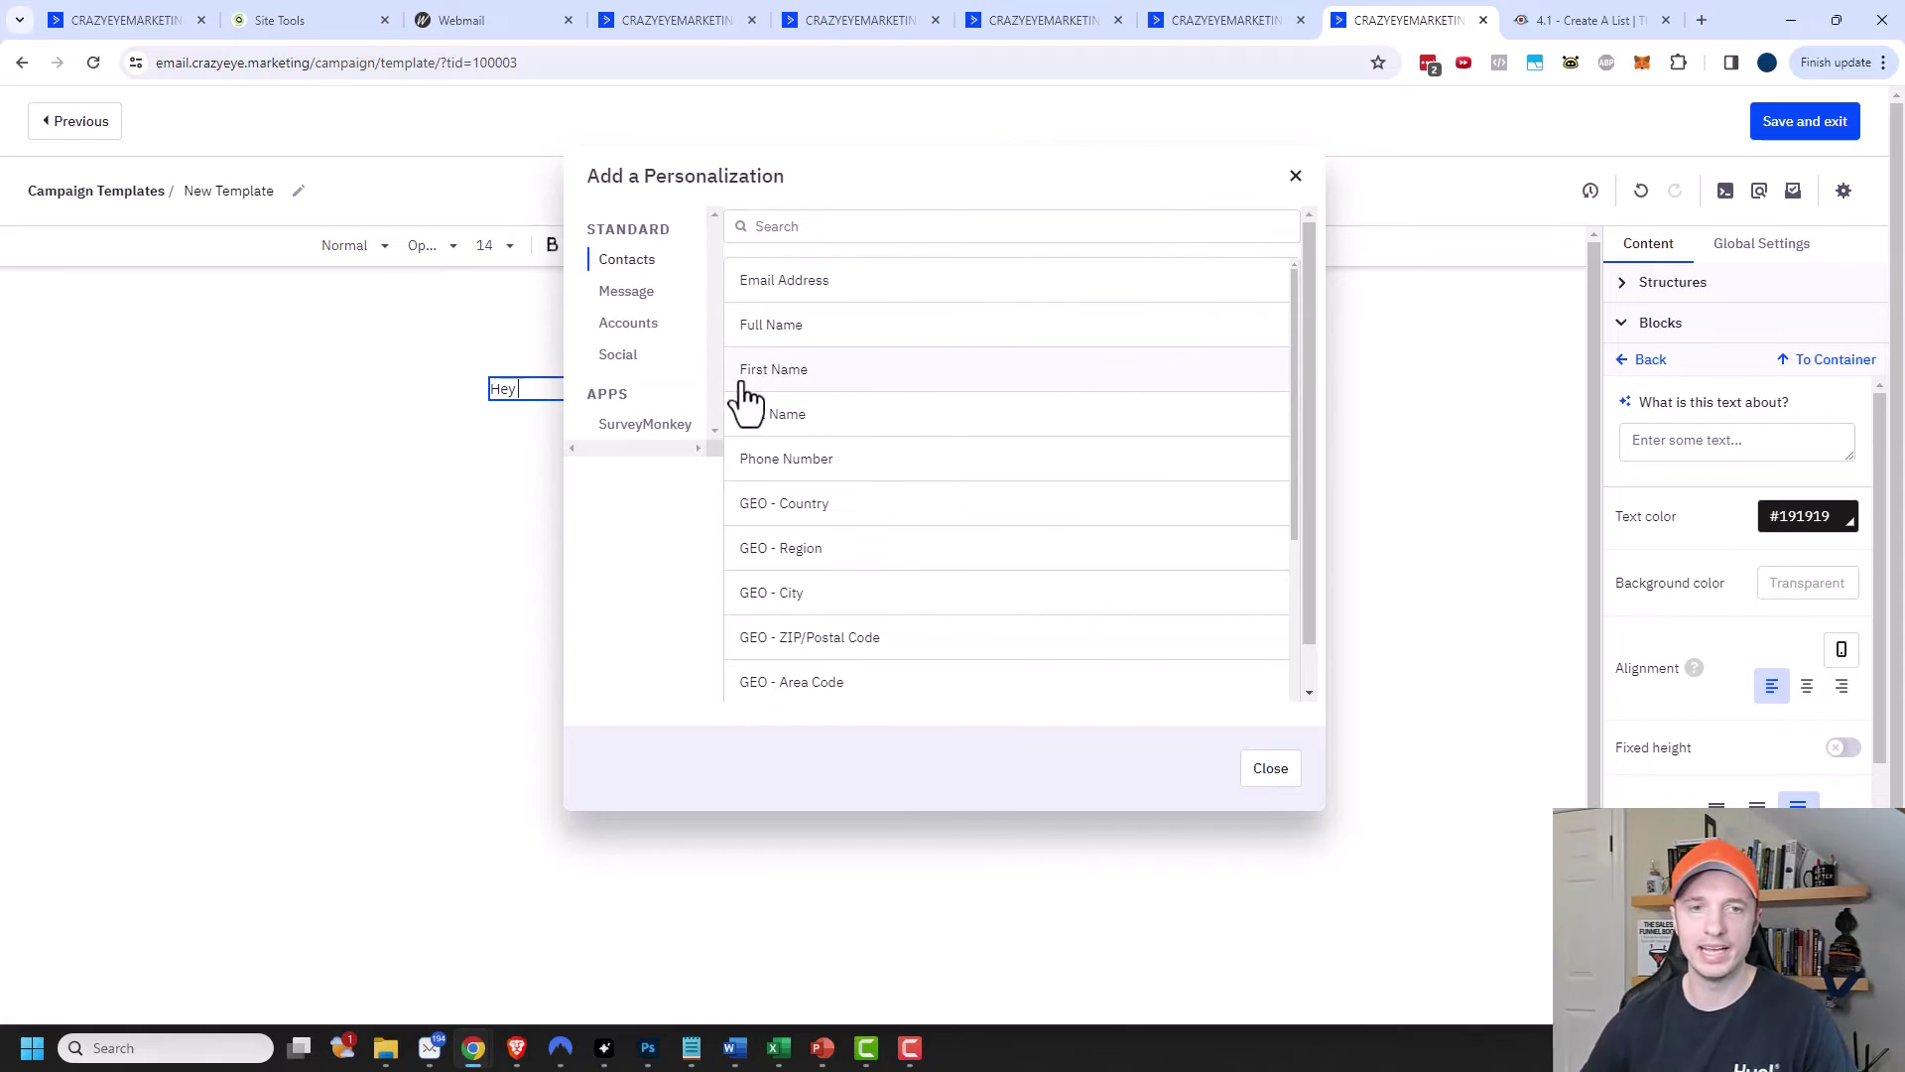
{"action": "left_click", "coordinate": [813, 379]}
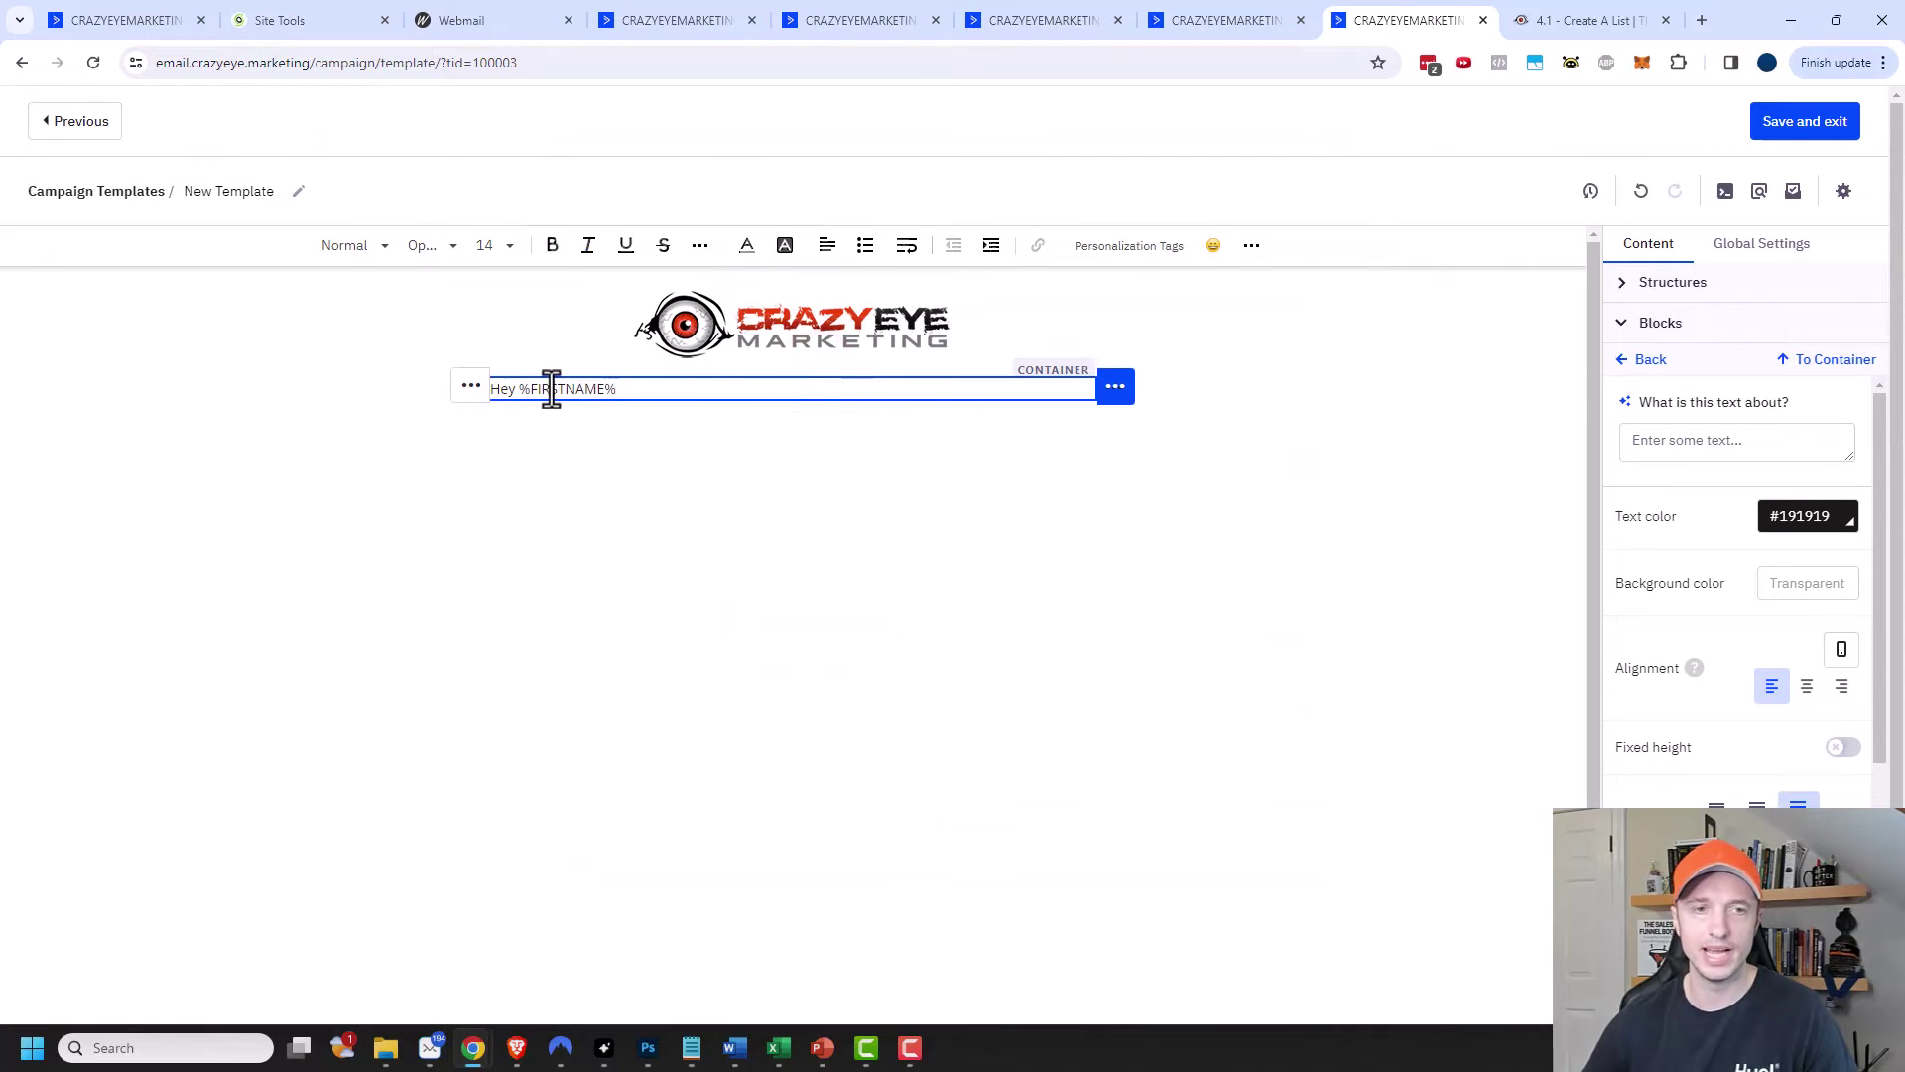
{"action": "type", "text": ","}
Write the body line "This is where my email content goes!" and sign off with "Thanks," and the sender's first name, separating the paragraphs with blank lines.
{"action": "key", "text": "Return"}
{"action": "key", "text": "Return"}
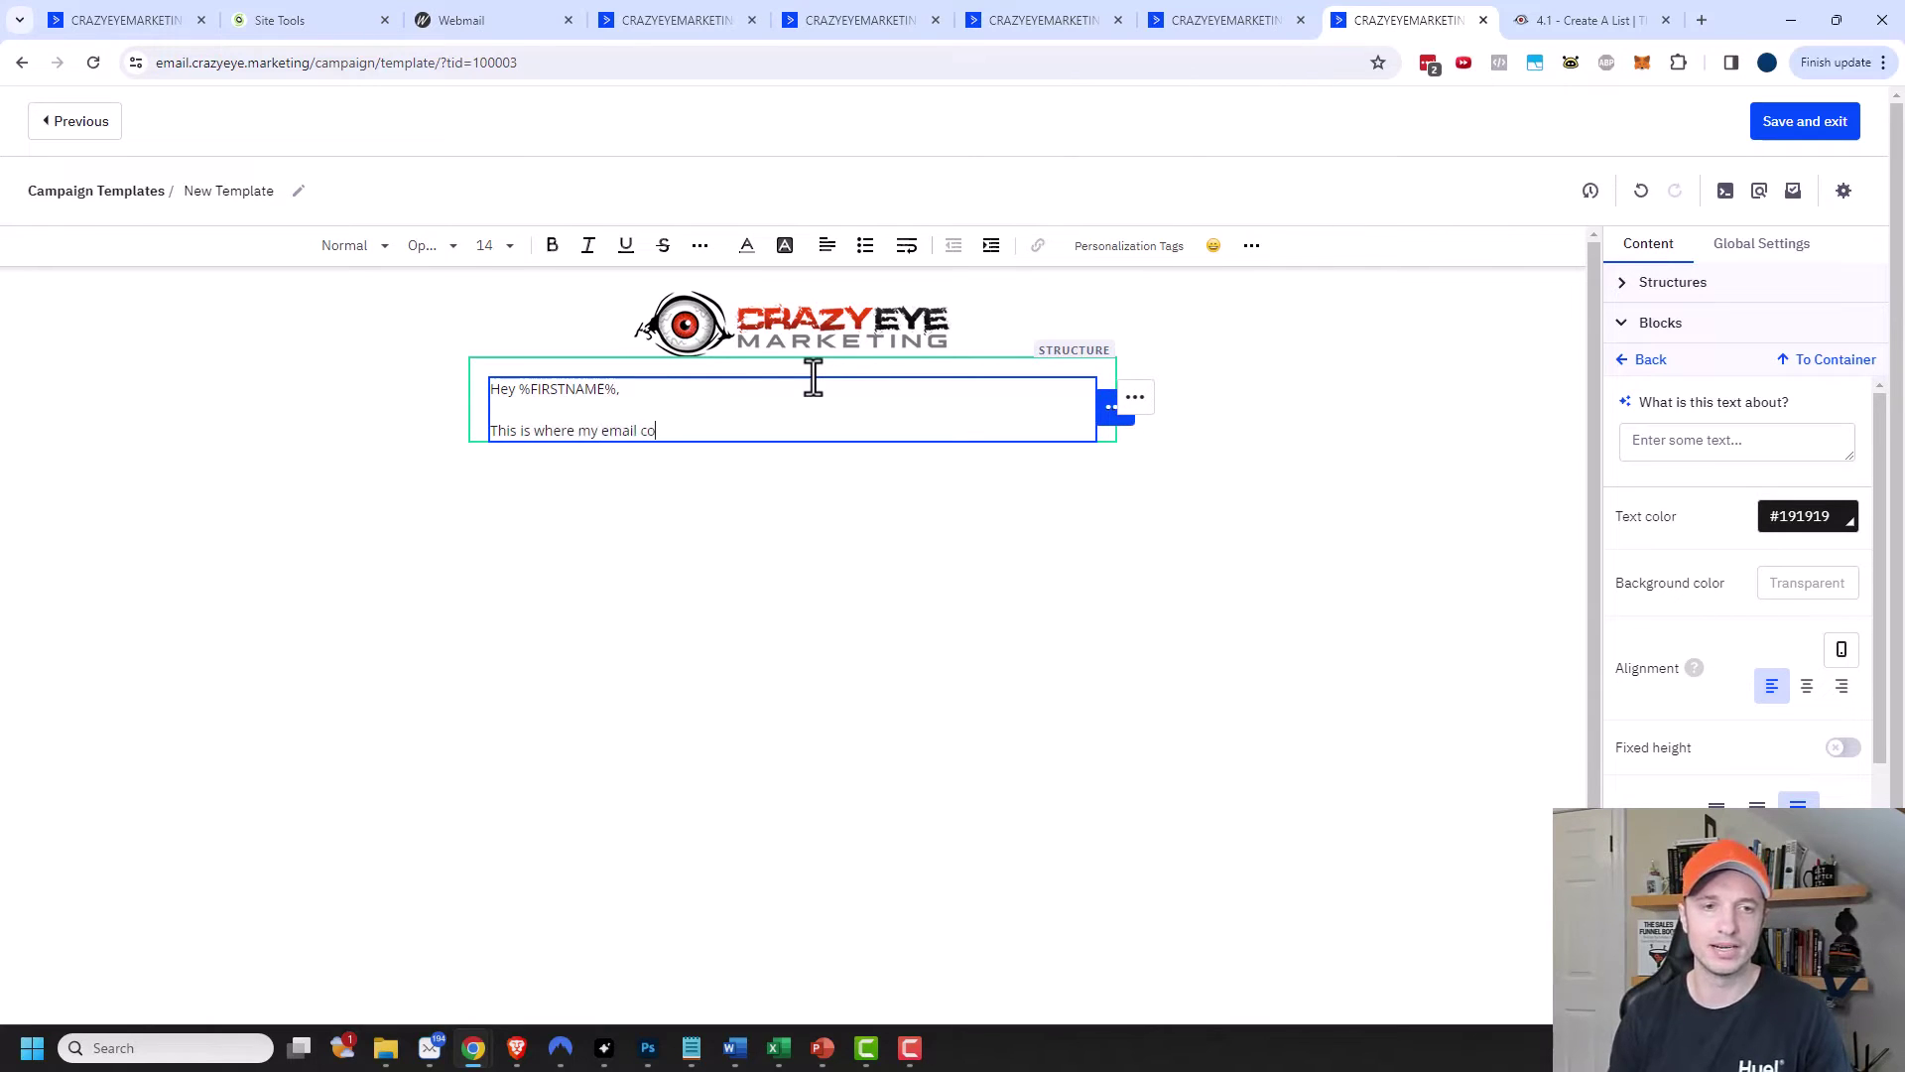
{"action": "key", "text": "Return"}
{"action": "key", "text": "Return"}
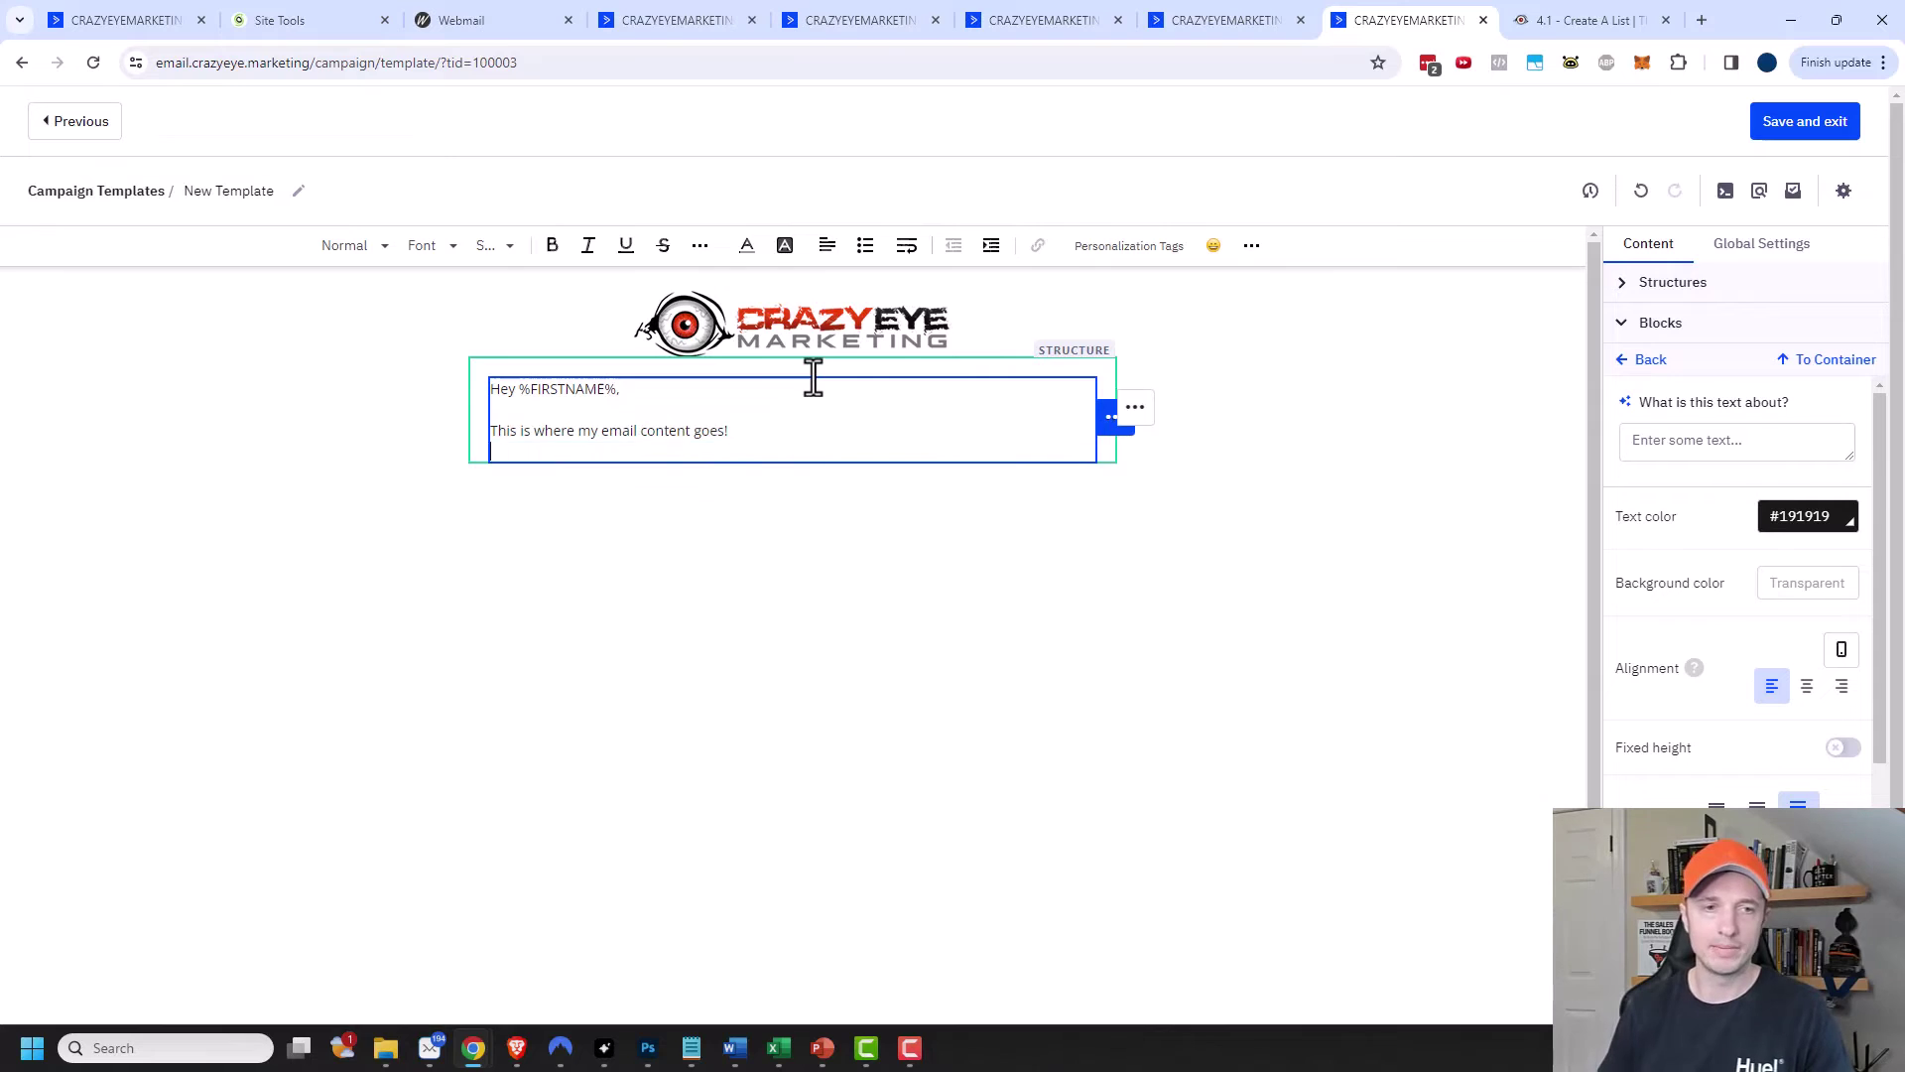
{"action": "type", "text": "Thanks,"}
{"action": "key", "text": "Return"}
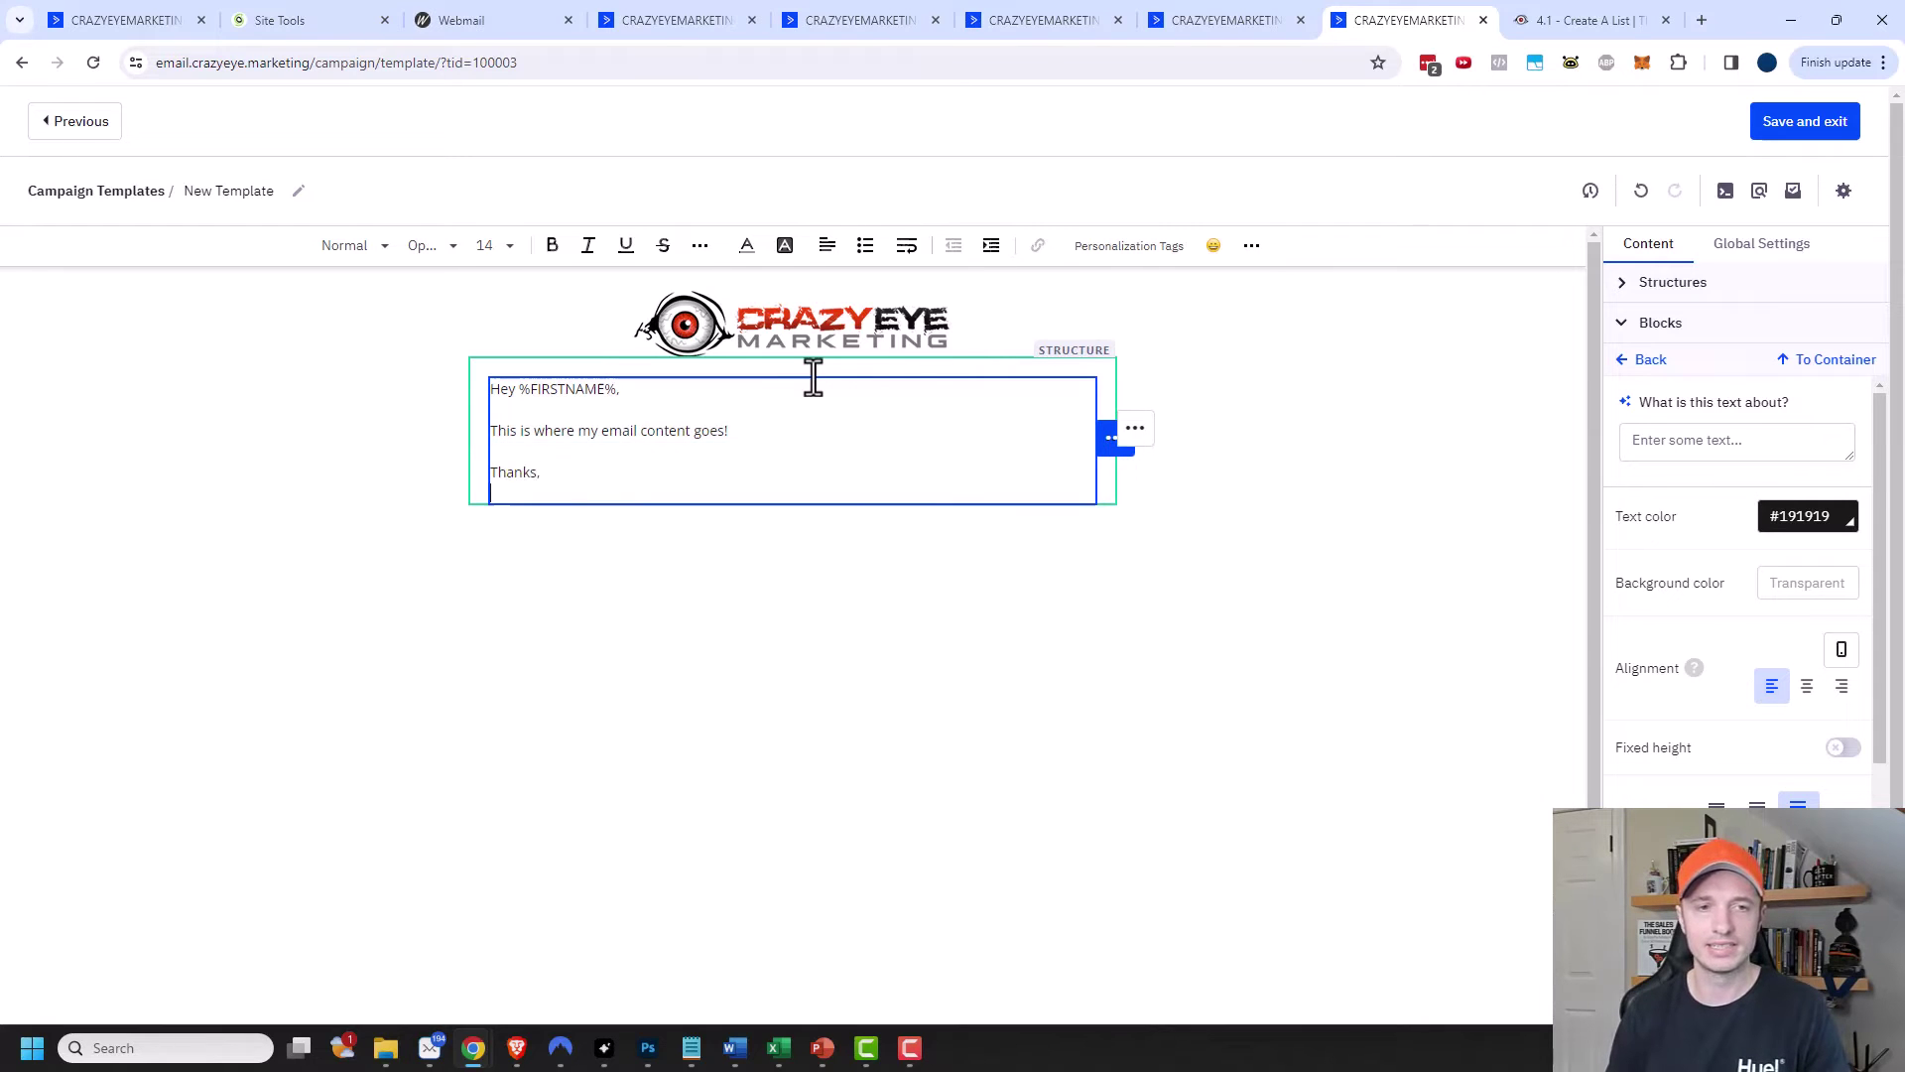
{"action": "type", "text": "Nathan"}
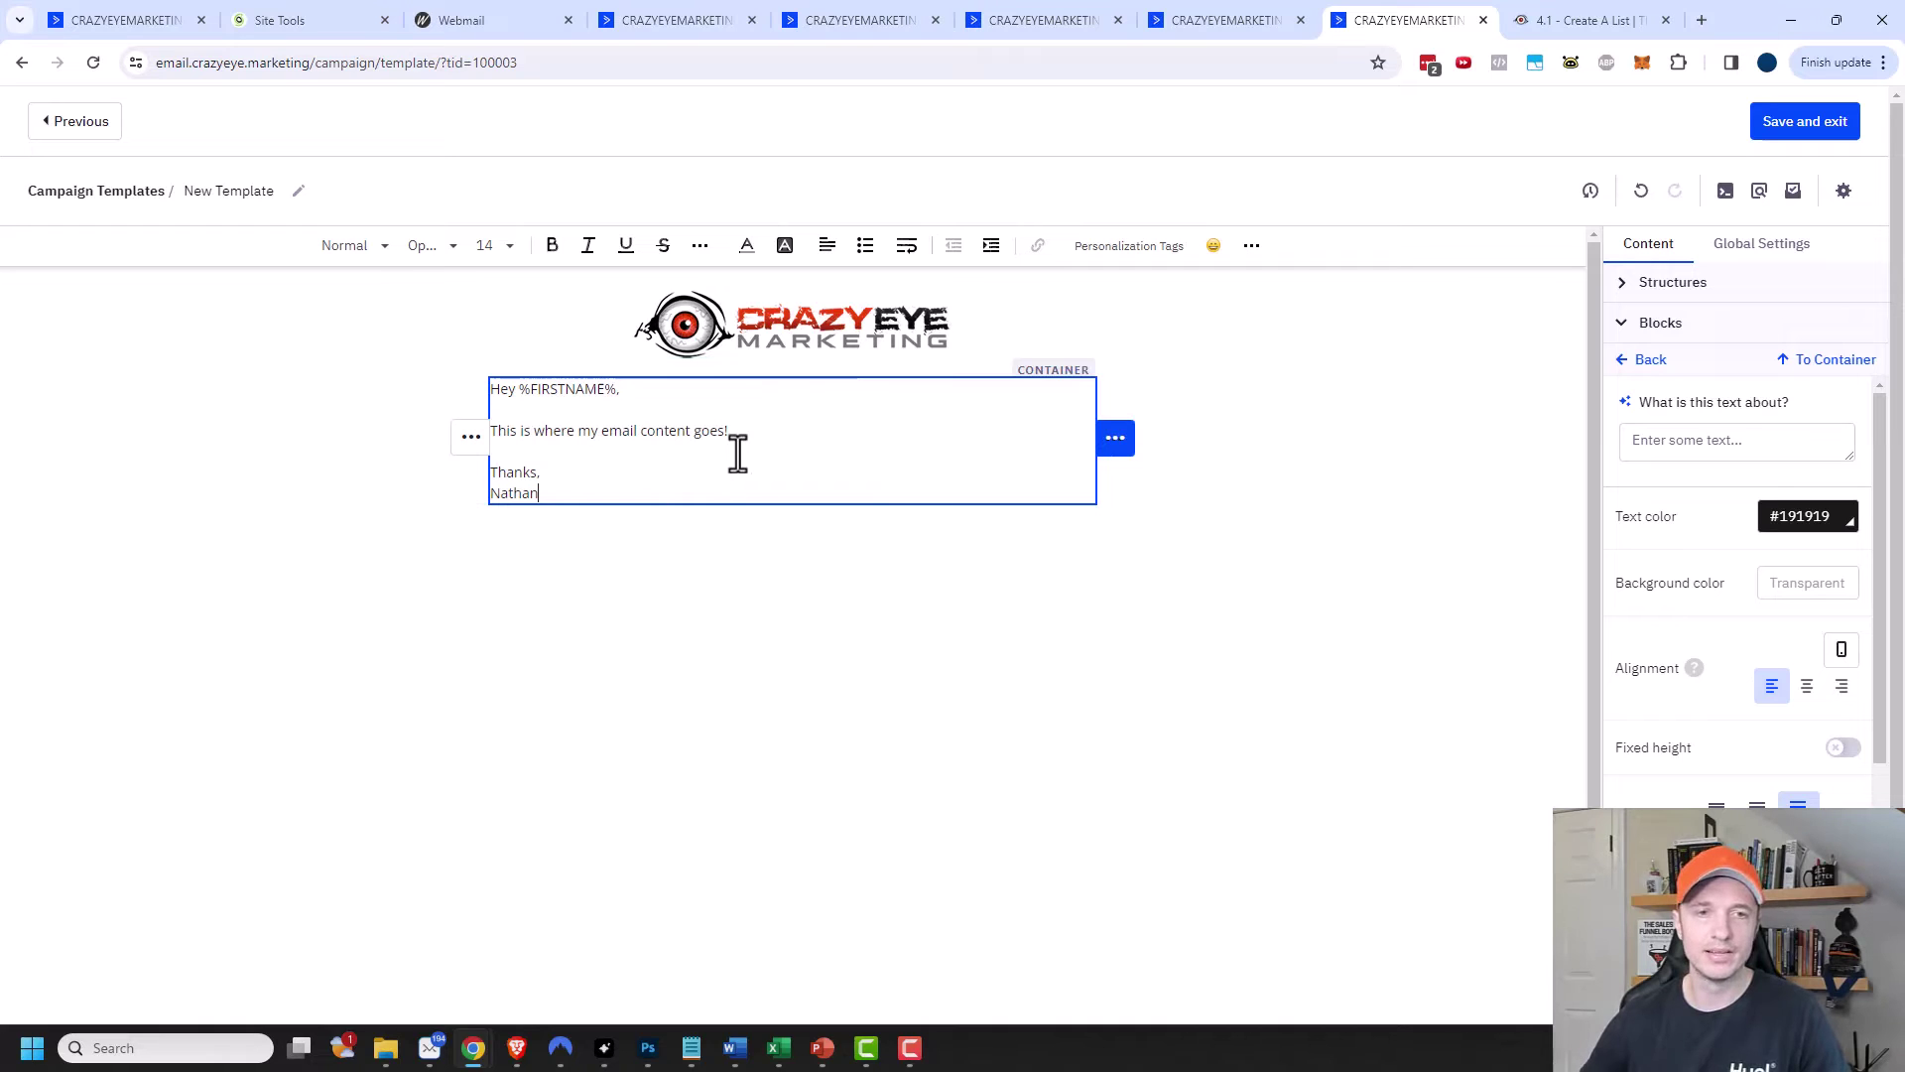
Add the line "This would be a link" between the body line and the sign-off, and make it bold.
{"action": "left_click", "coordinate": [766, 432]}
{"action": "key", "text": "Return"}
{"action": "key", "text": "Return"}
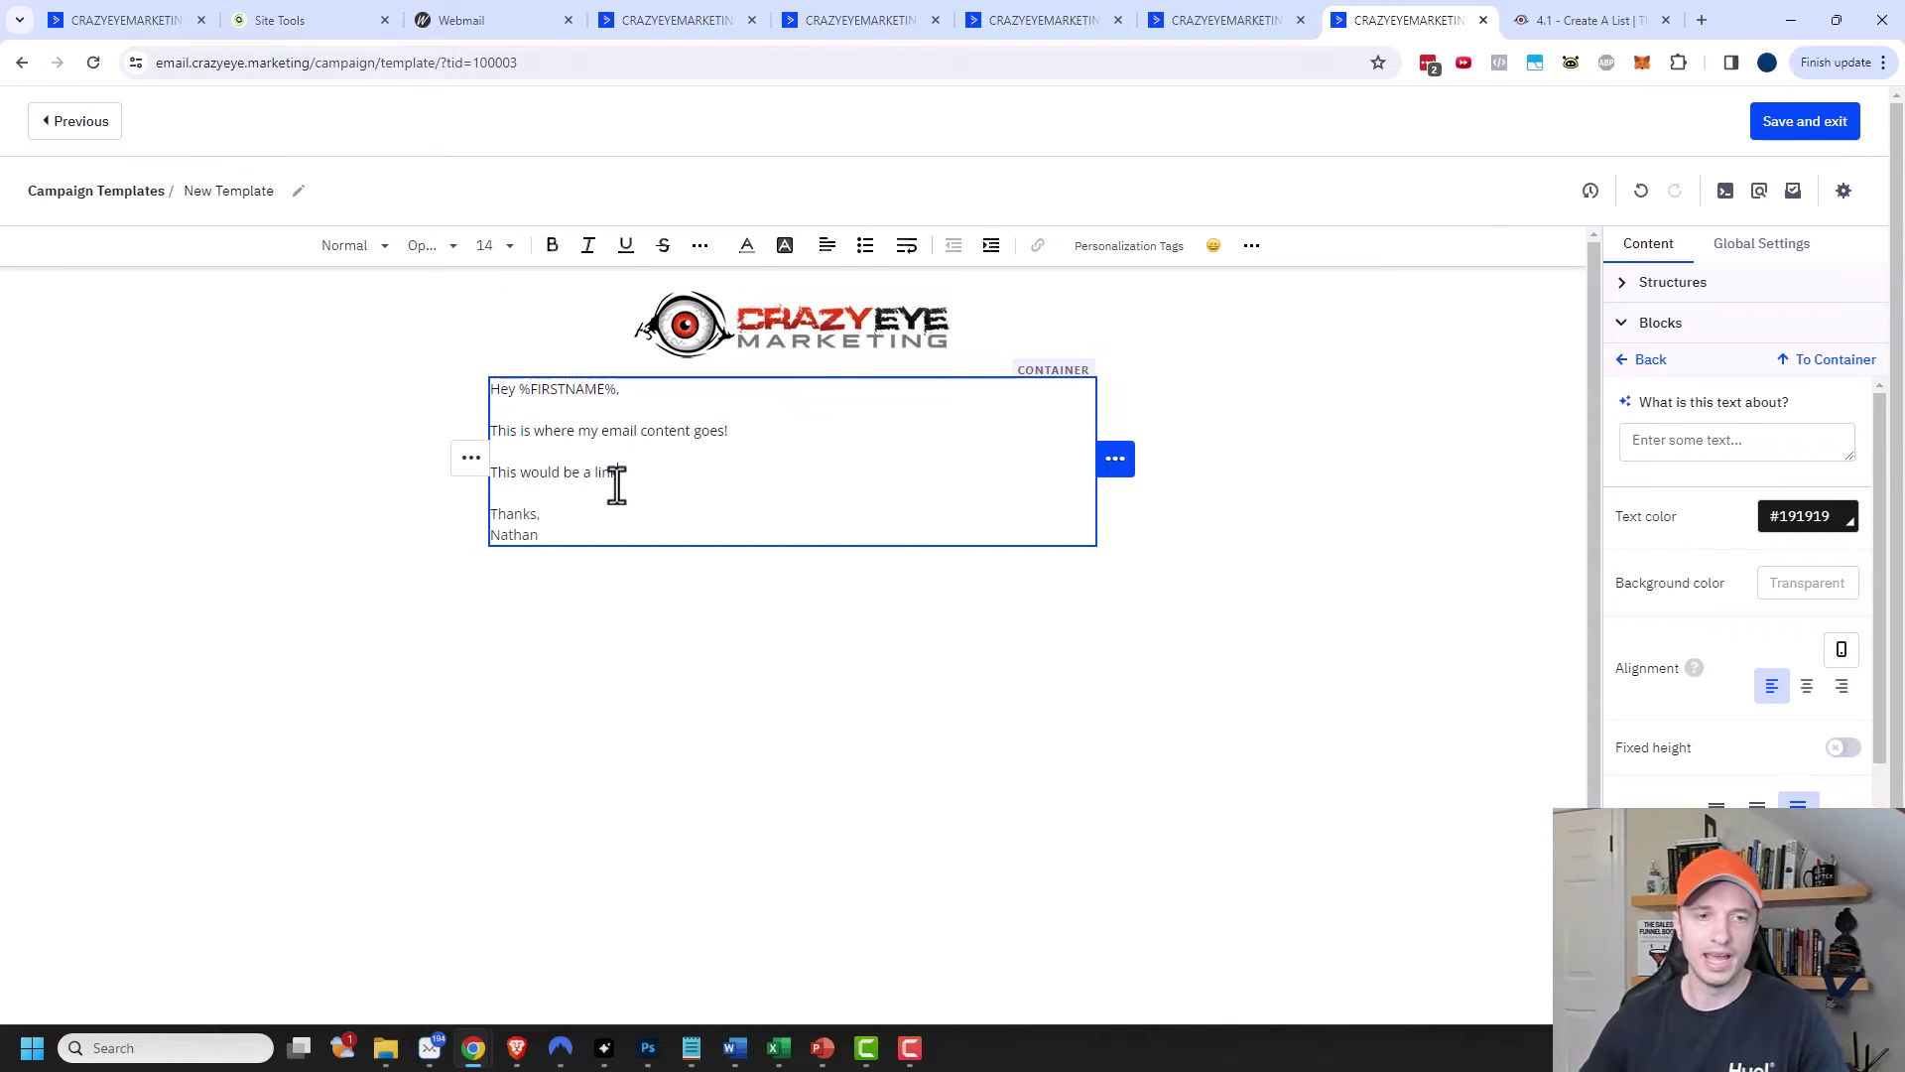
{"action": "left_click_drag", "start_coordinate": [619, 474], "coordinate": [490, 476]}
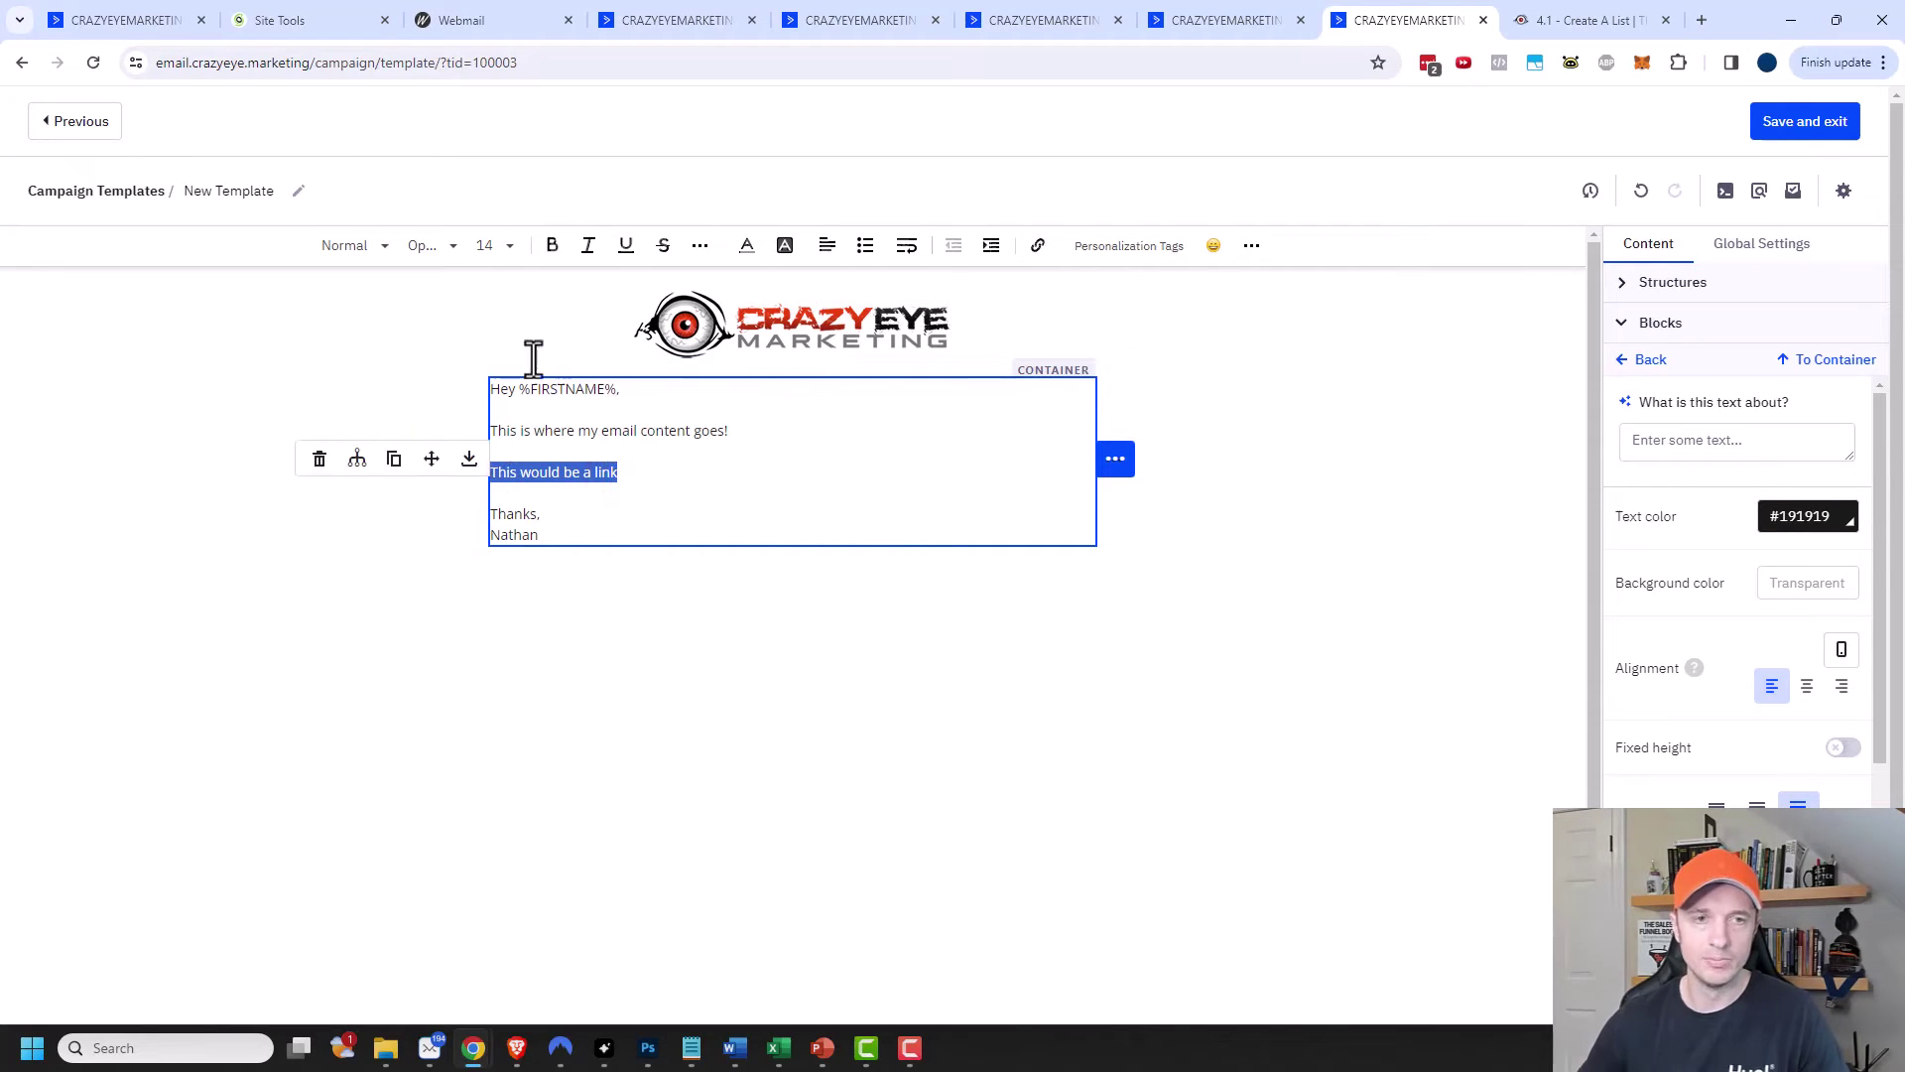
{"action": "left_click", "coordinate": [552, 247]}
{"action": "left_click", "coordinate": [1038, 248]}
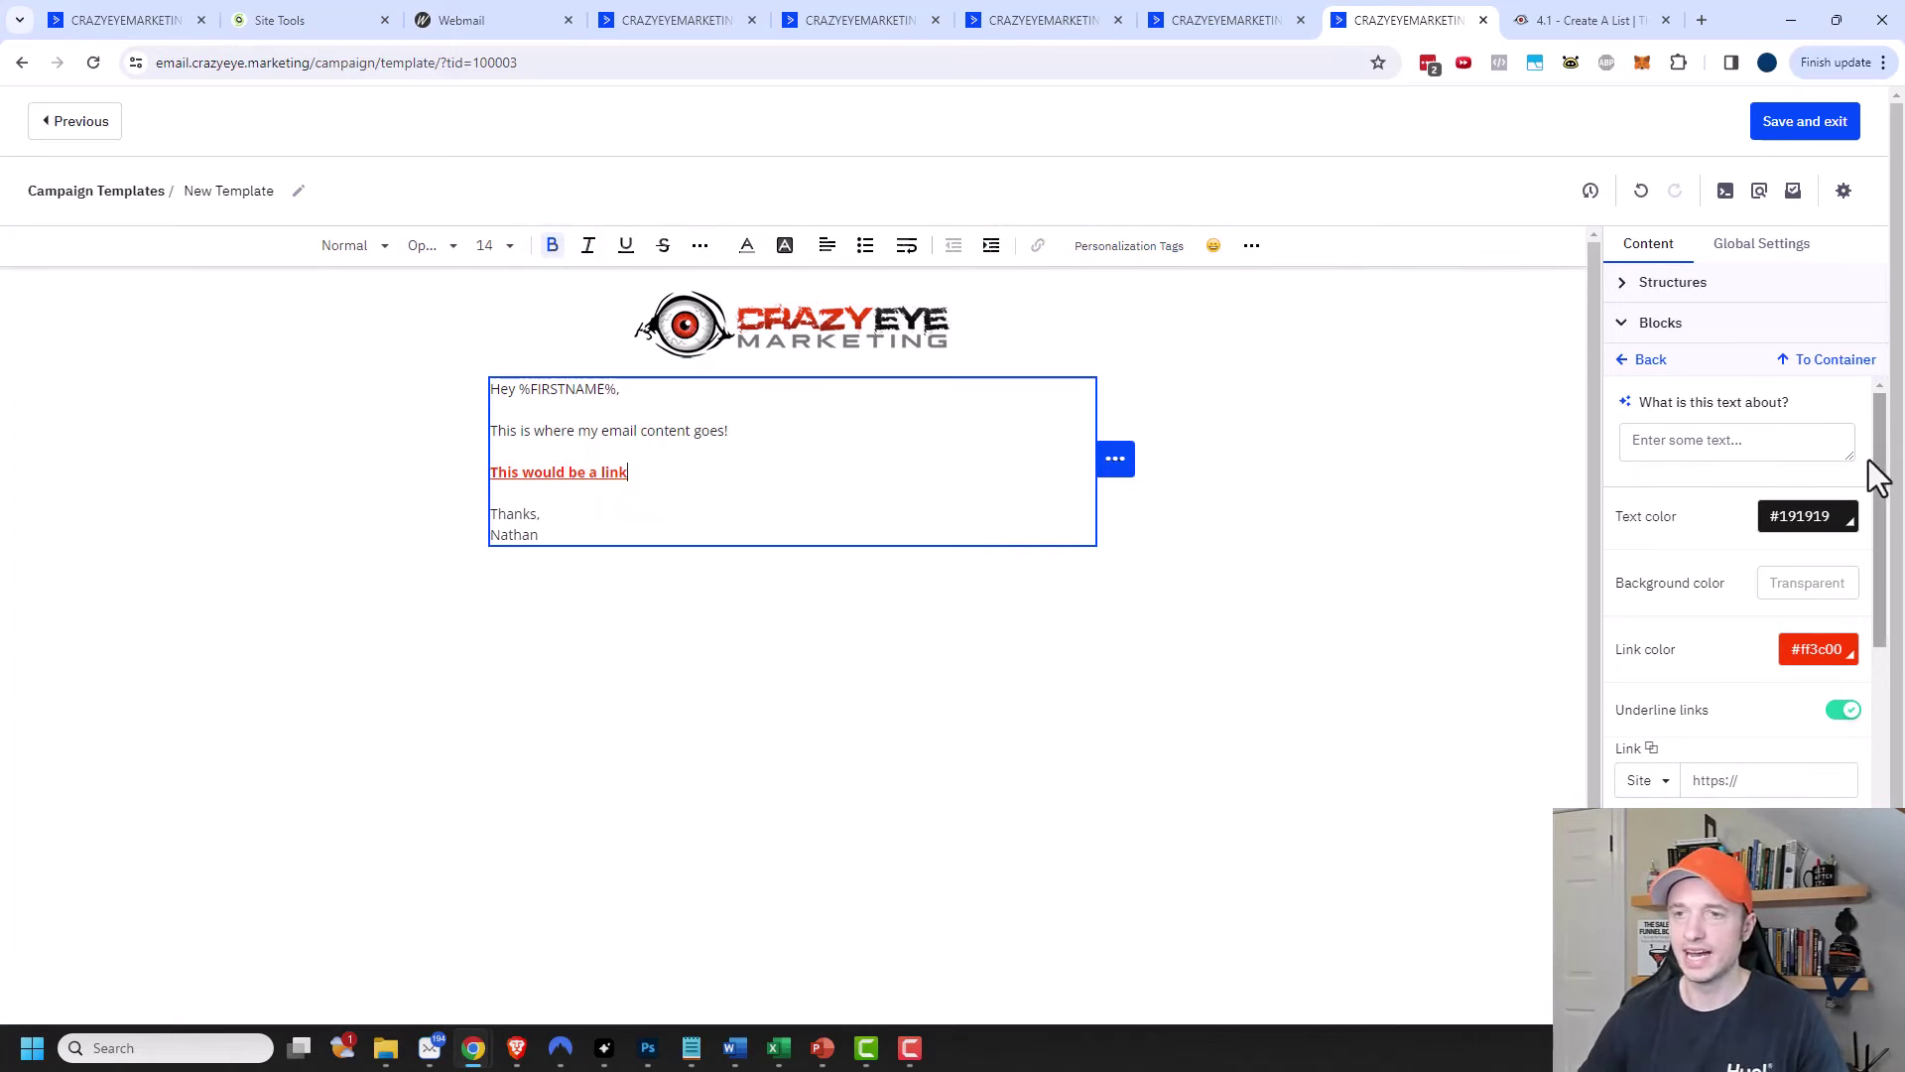
{"action": "scroll", "coordinate": [1733, 454], "scroll_direction": "down", "scroll_amount": 1}
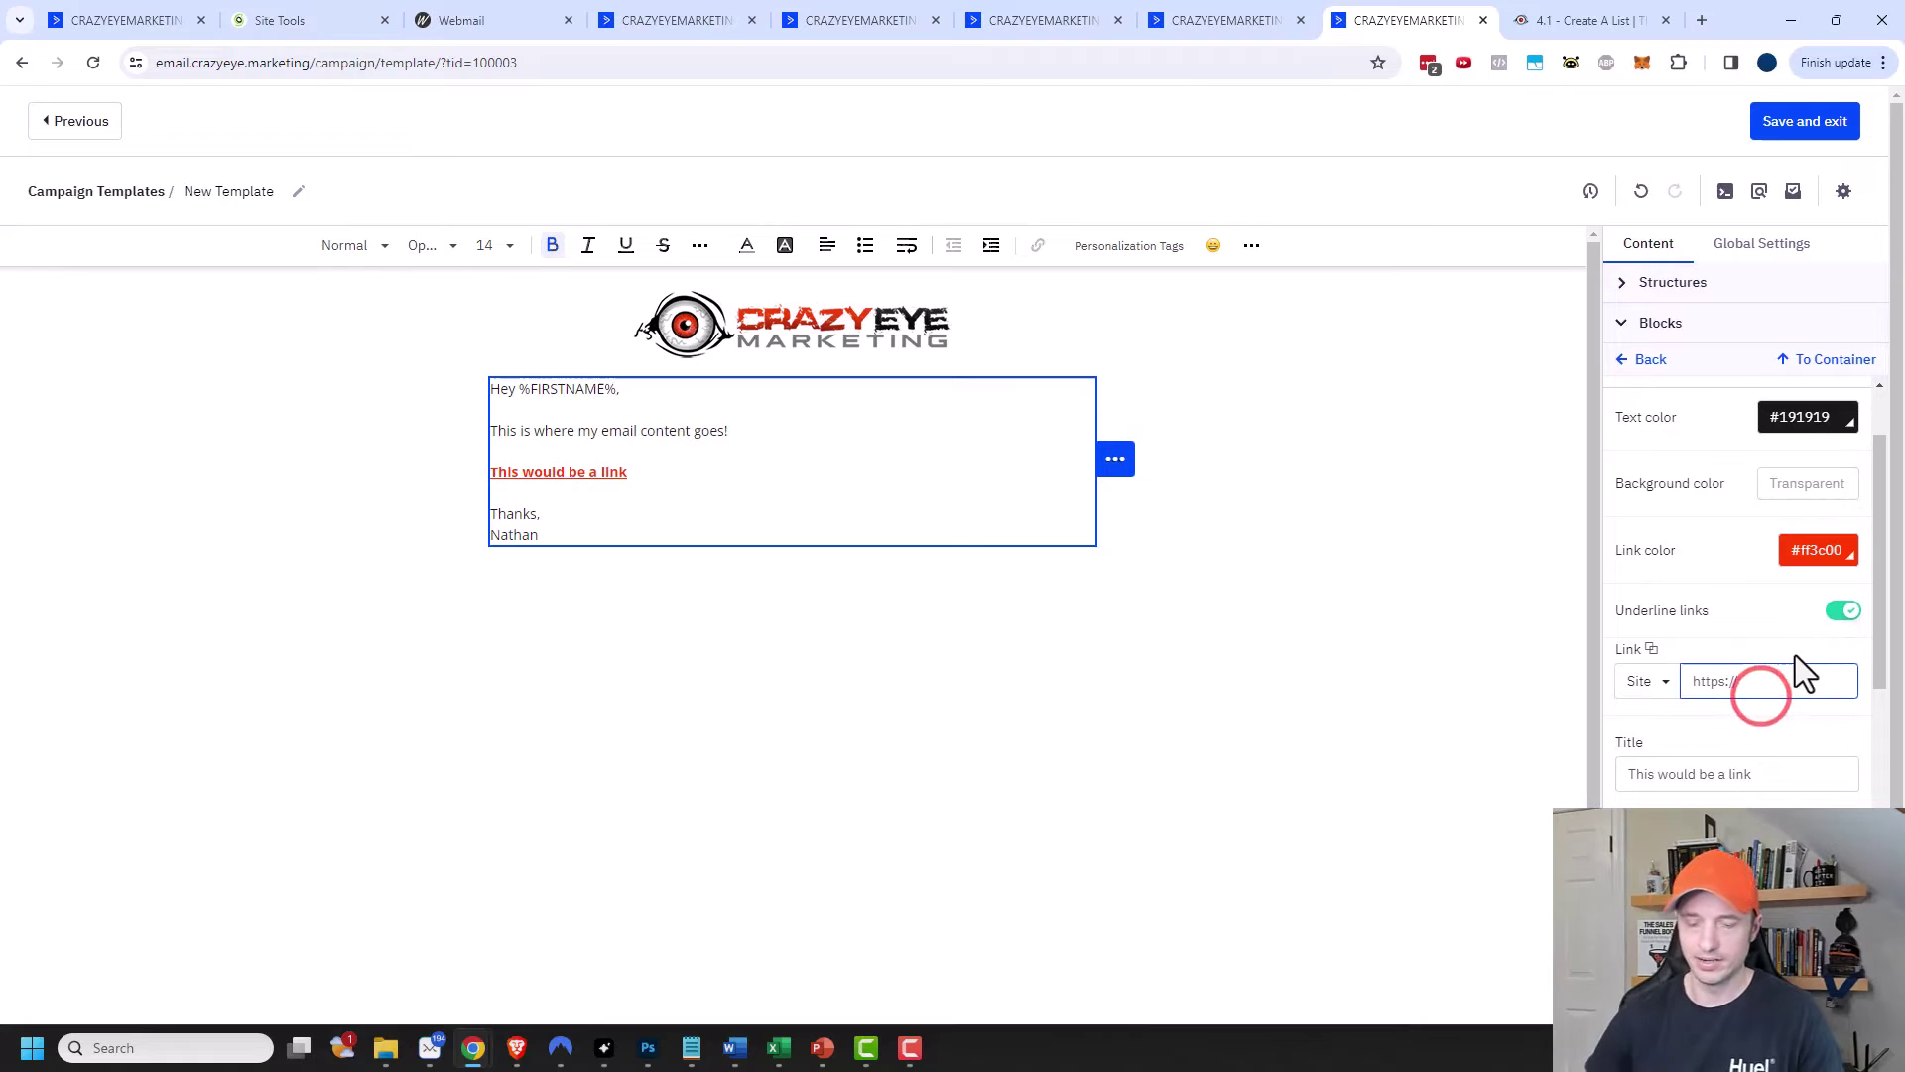
{"action": "type", "text": "www.cra"}
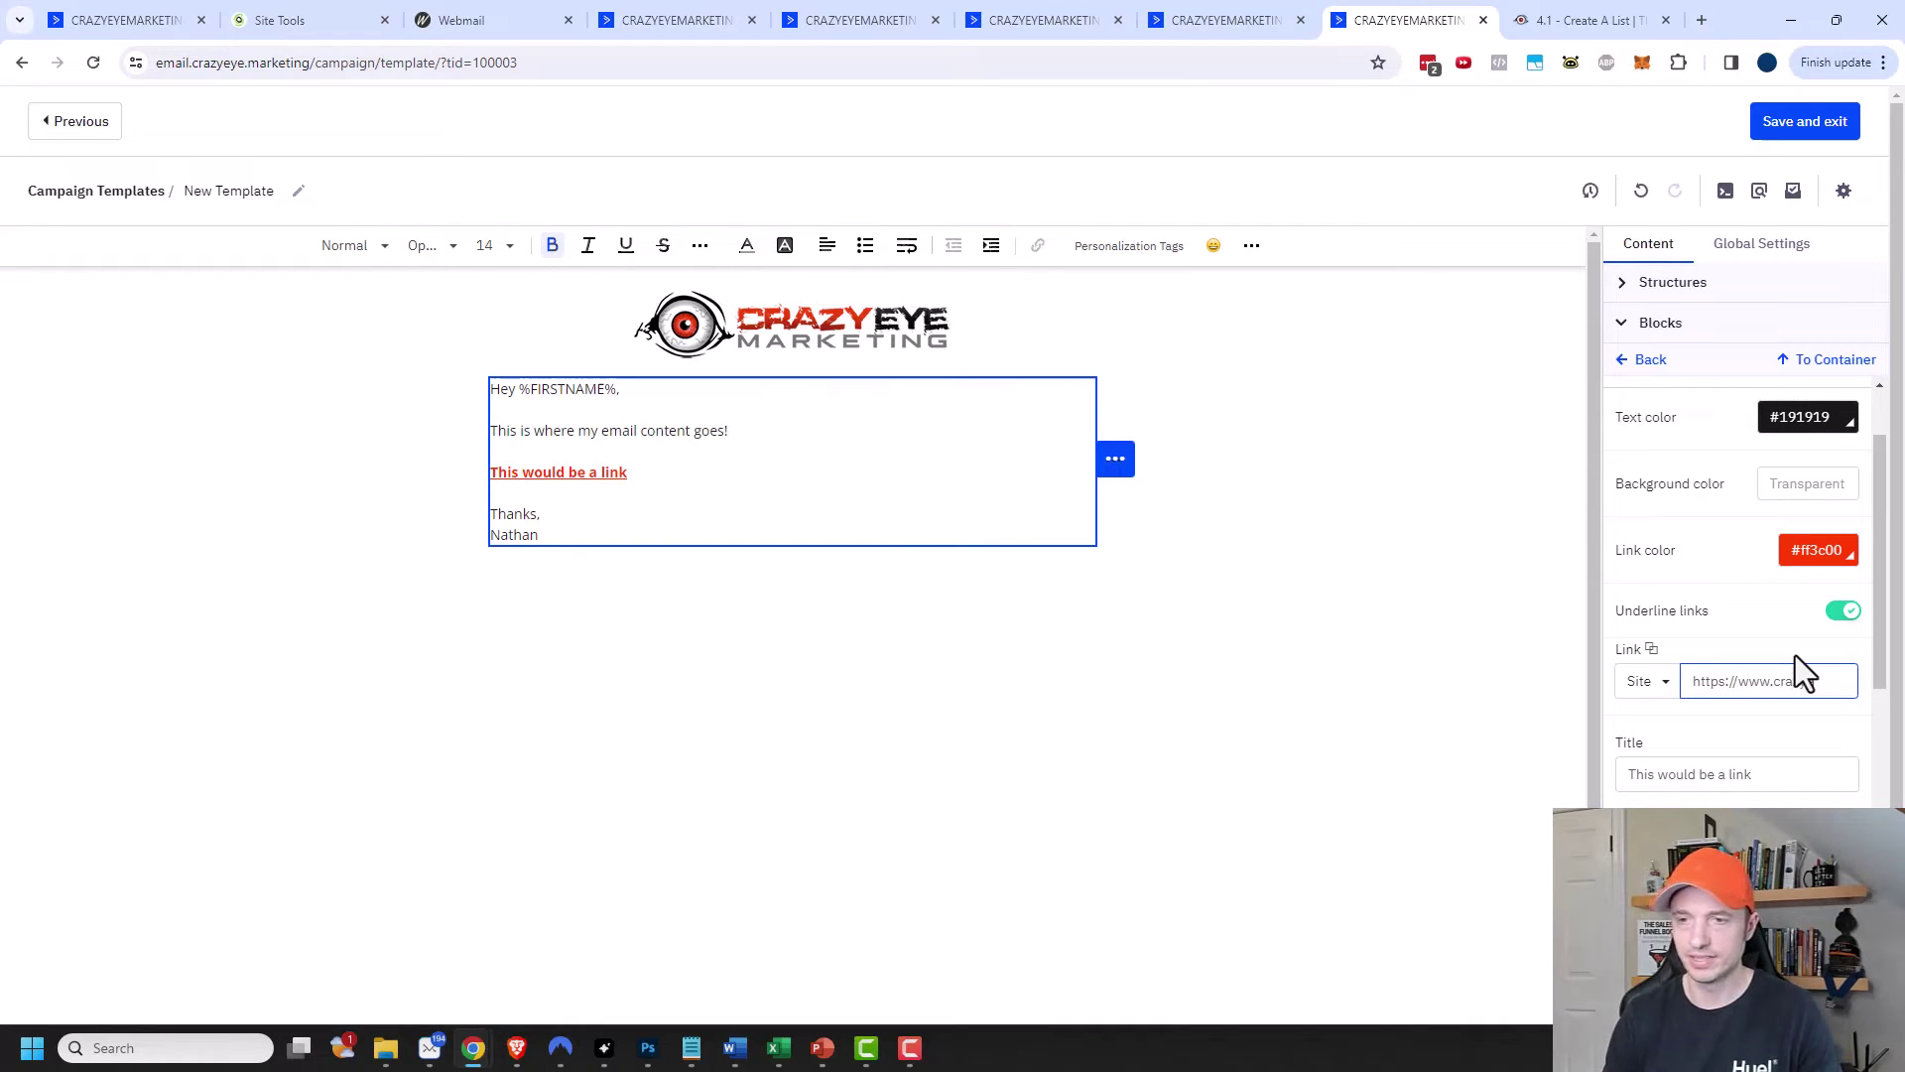
{"action": "type", "text": "marketing.com"}
{"action": "scroll", "coordinate": [1795, 655], "scroll_direction": "down", "scroll_amount": 1}
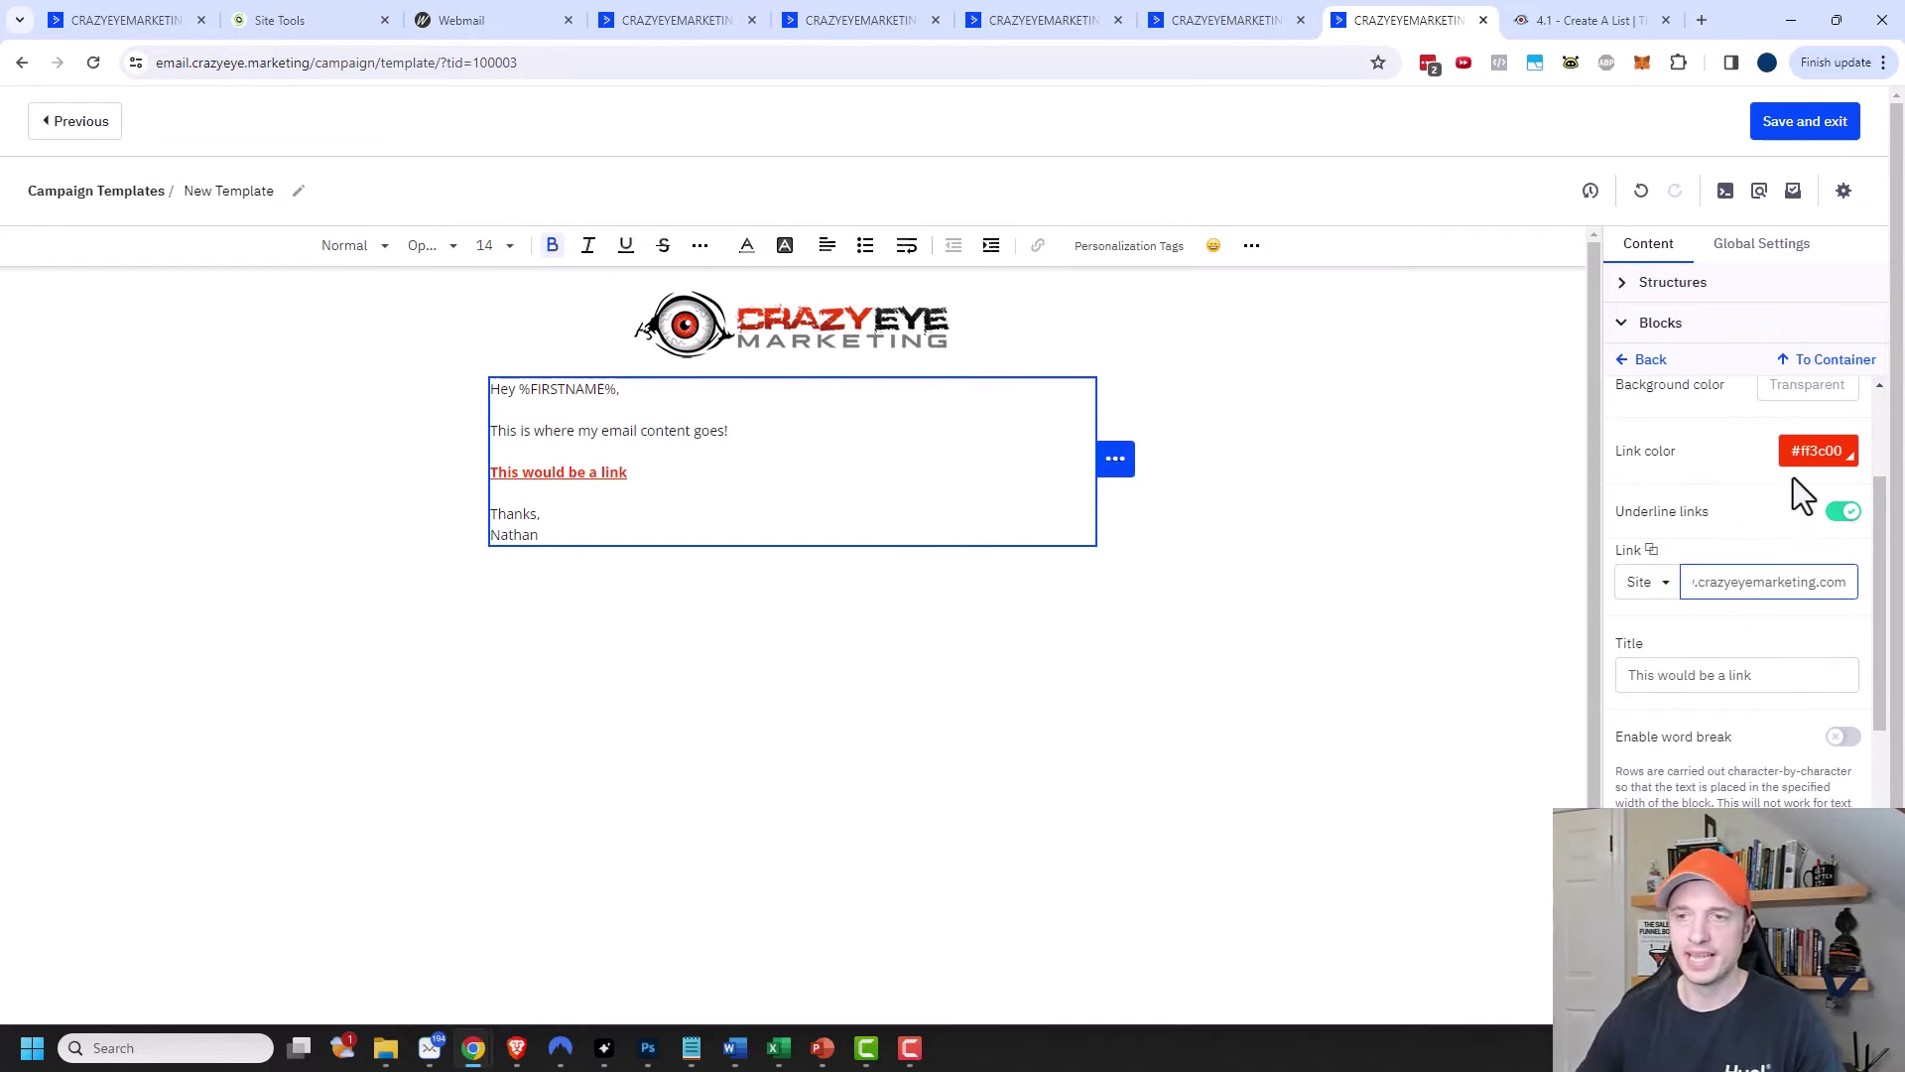
Add a one-column section below the body text and place a Spacer block in it as a divider line.
{"action": "scroll", "coordinate": [1776, 506], "scroll_direction": "up", "scroll_amount": 1}
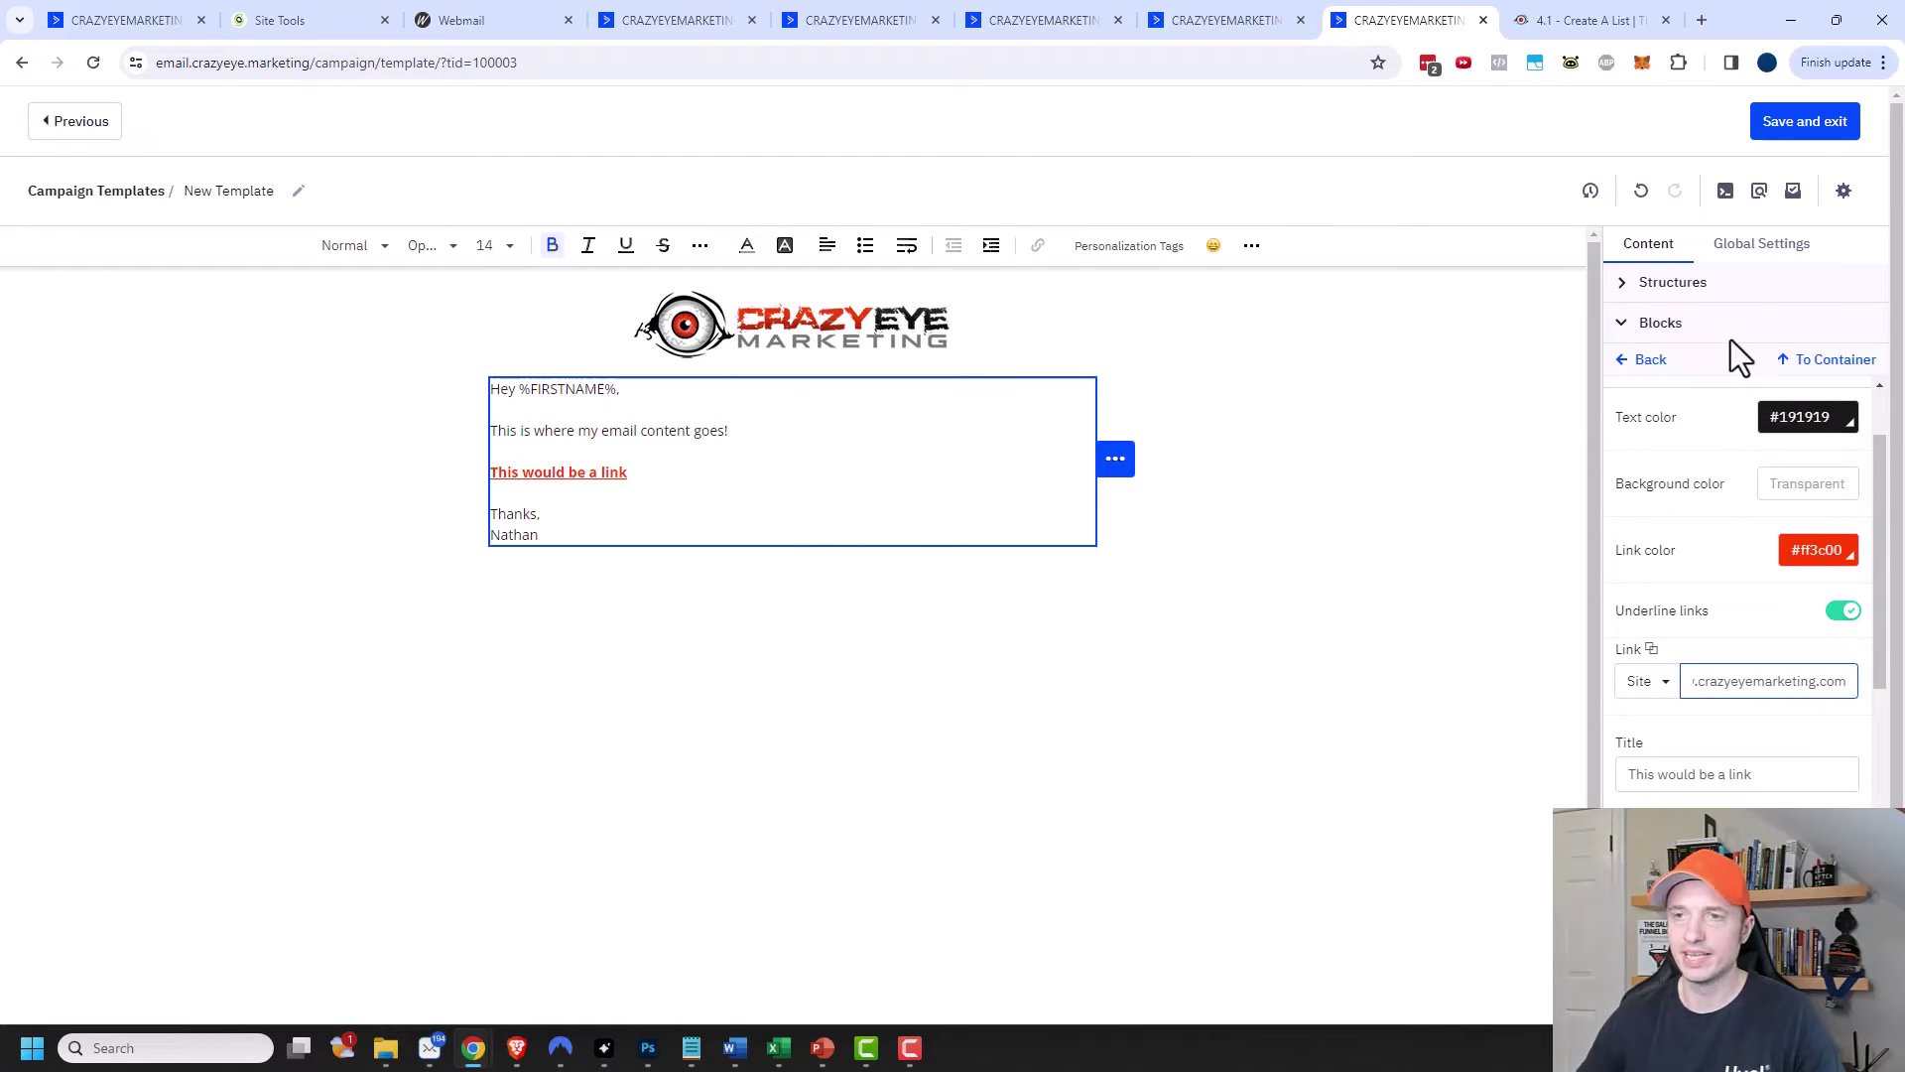
{"action": "left_click", "coordinate": [1427, 685]}
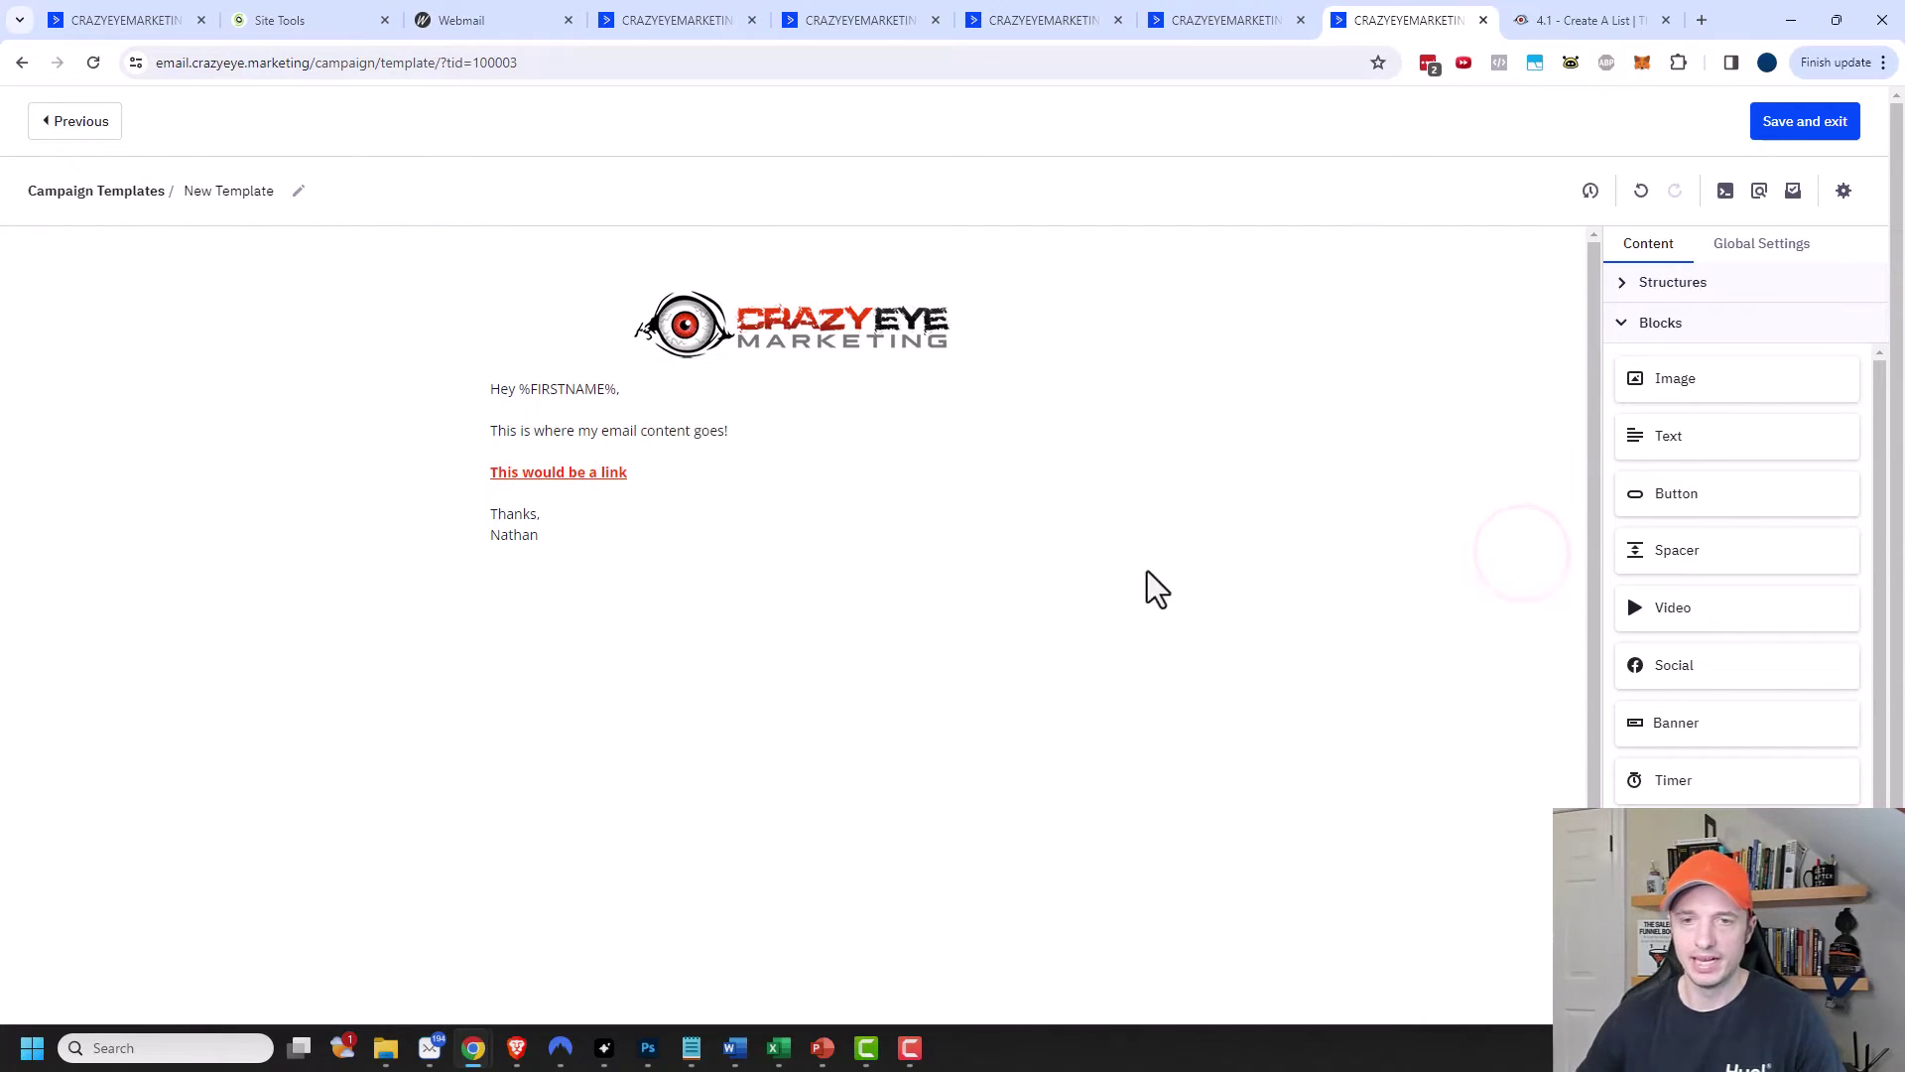
{"action": "left_click", "coordinate": [1521, 546]}
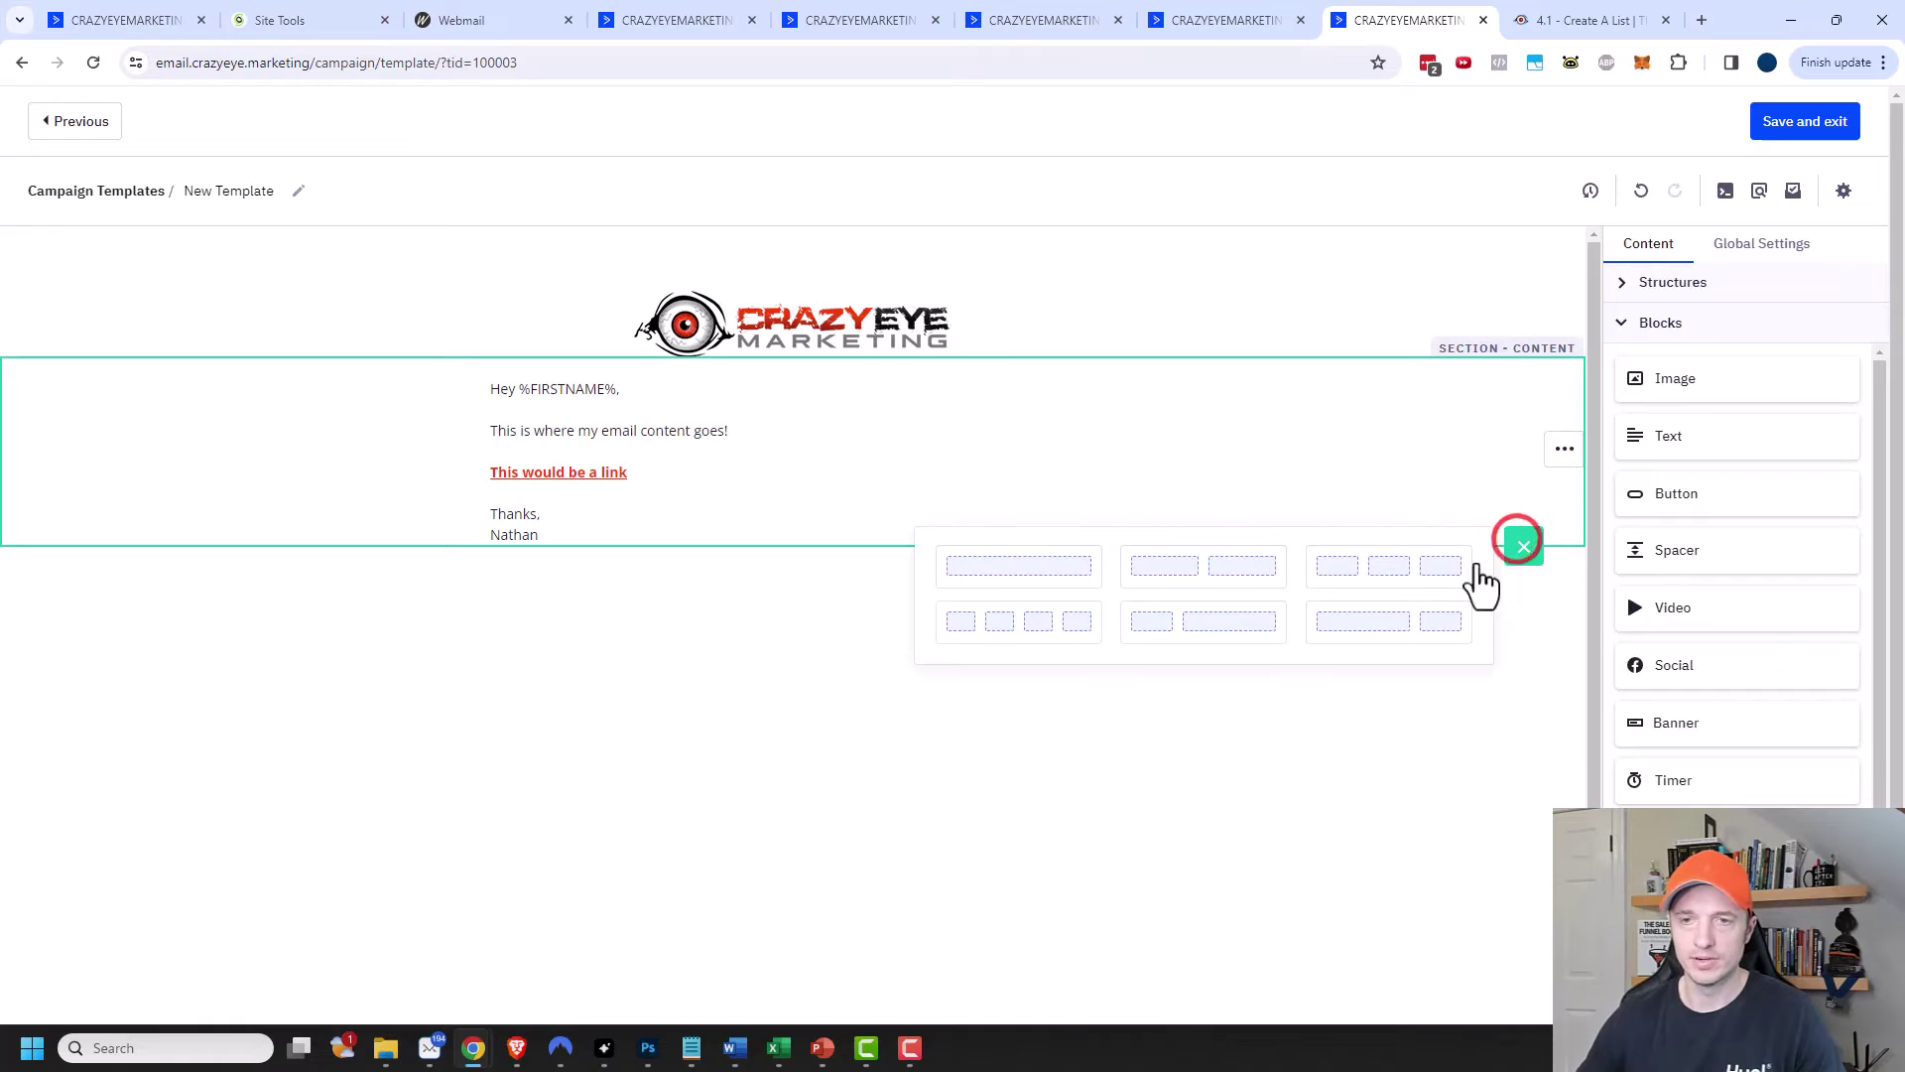
{"action": "left_click", "coordinate": [1001, 572]}
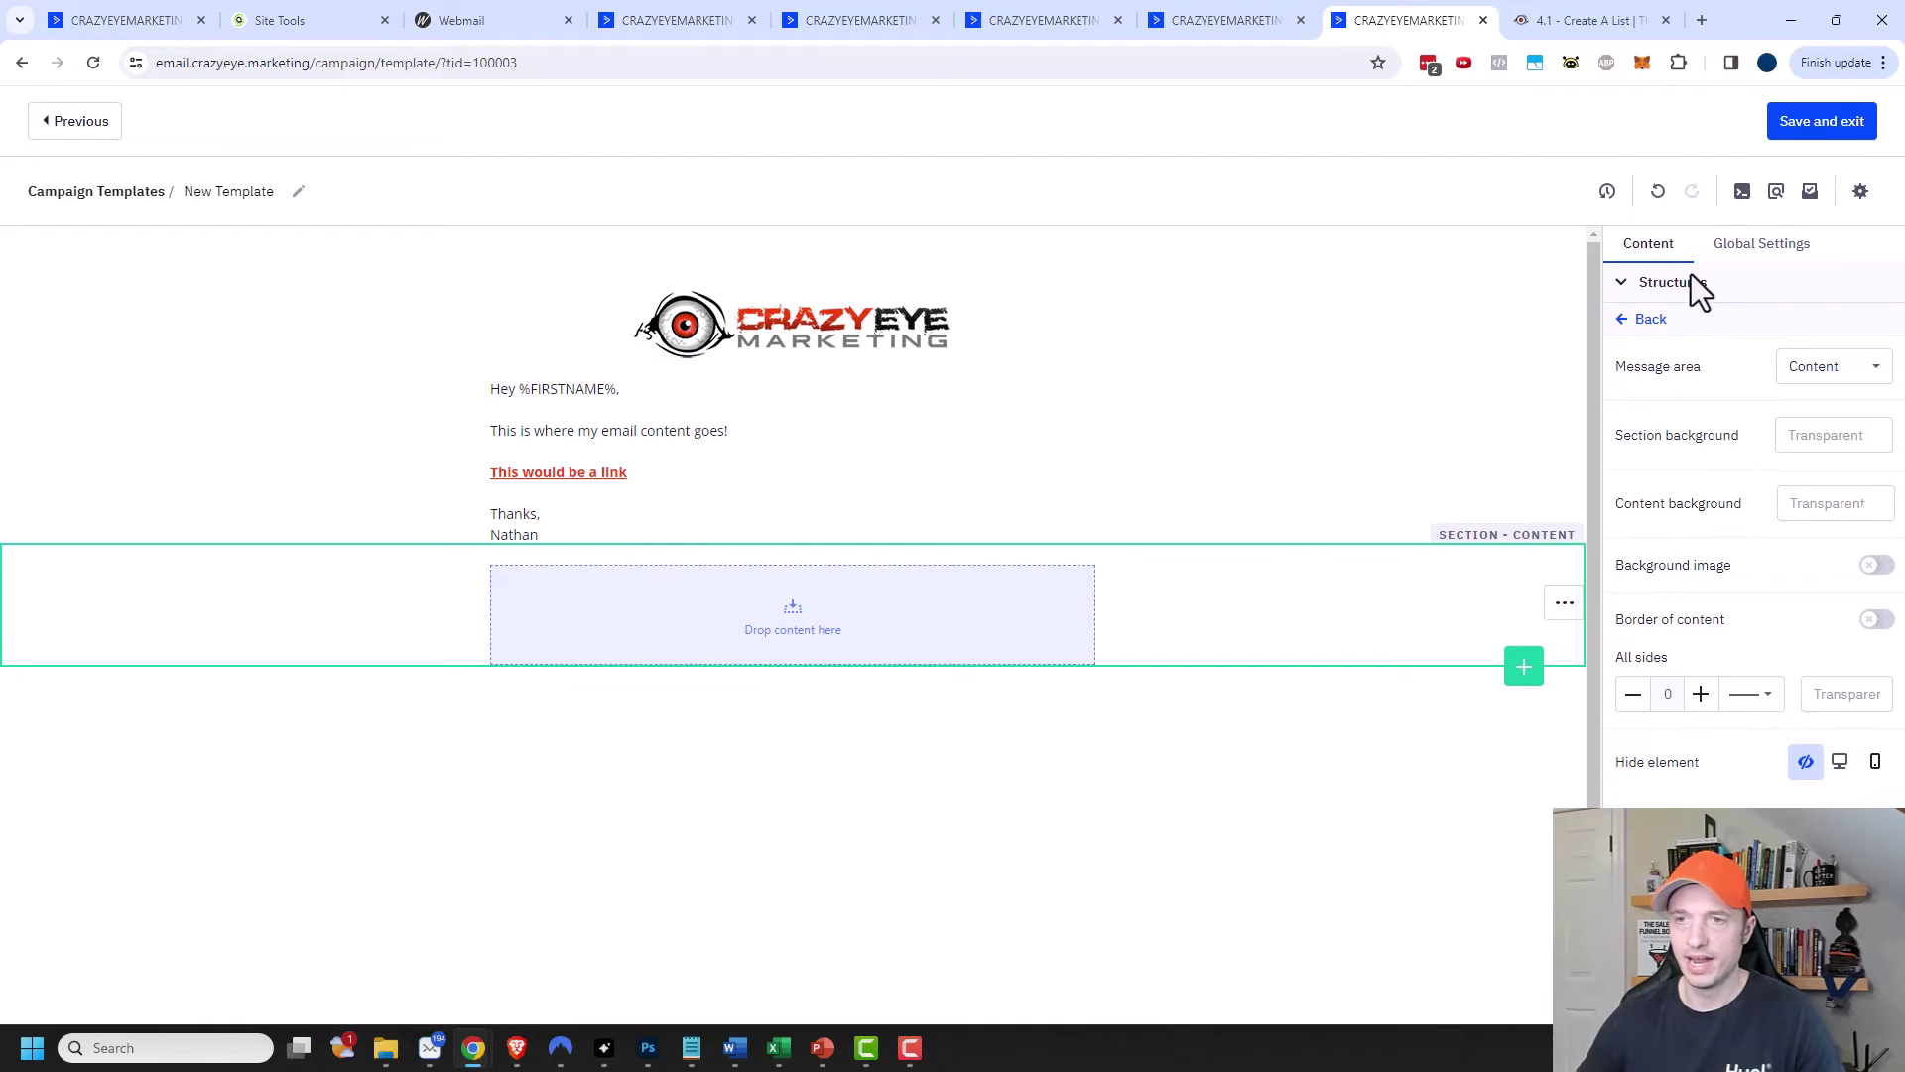
{"action": "left_click", "coordinate": [1617, 323]}
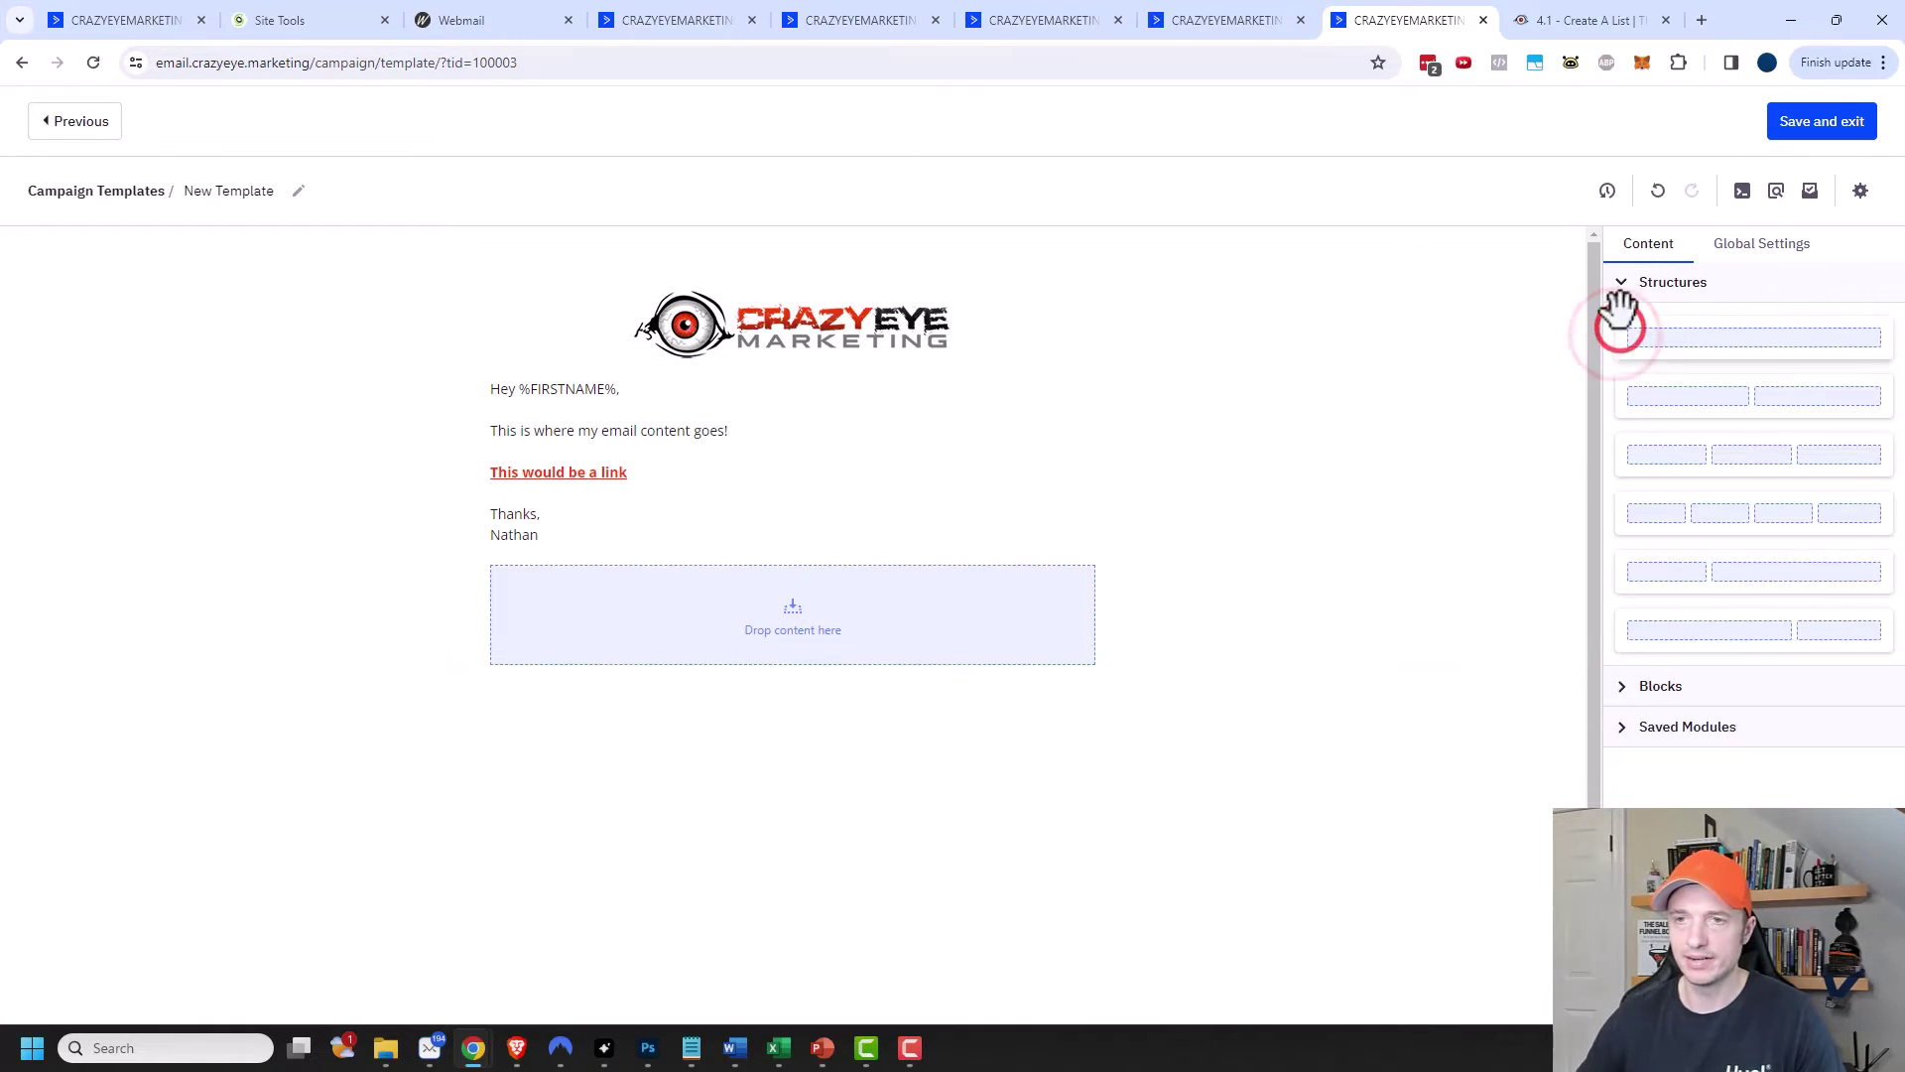
{"action": "left_click", "coordinate": [1621, 282]}
{"action": "left_click", "coordinate": [1623, 322]}
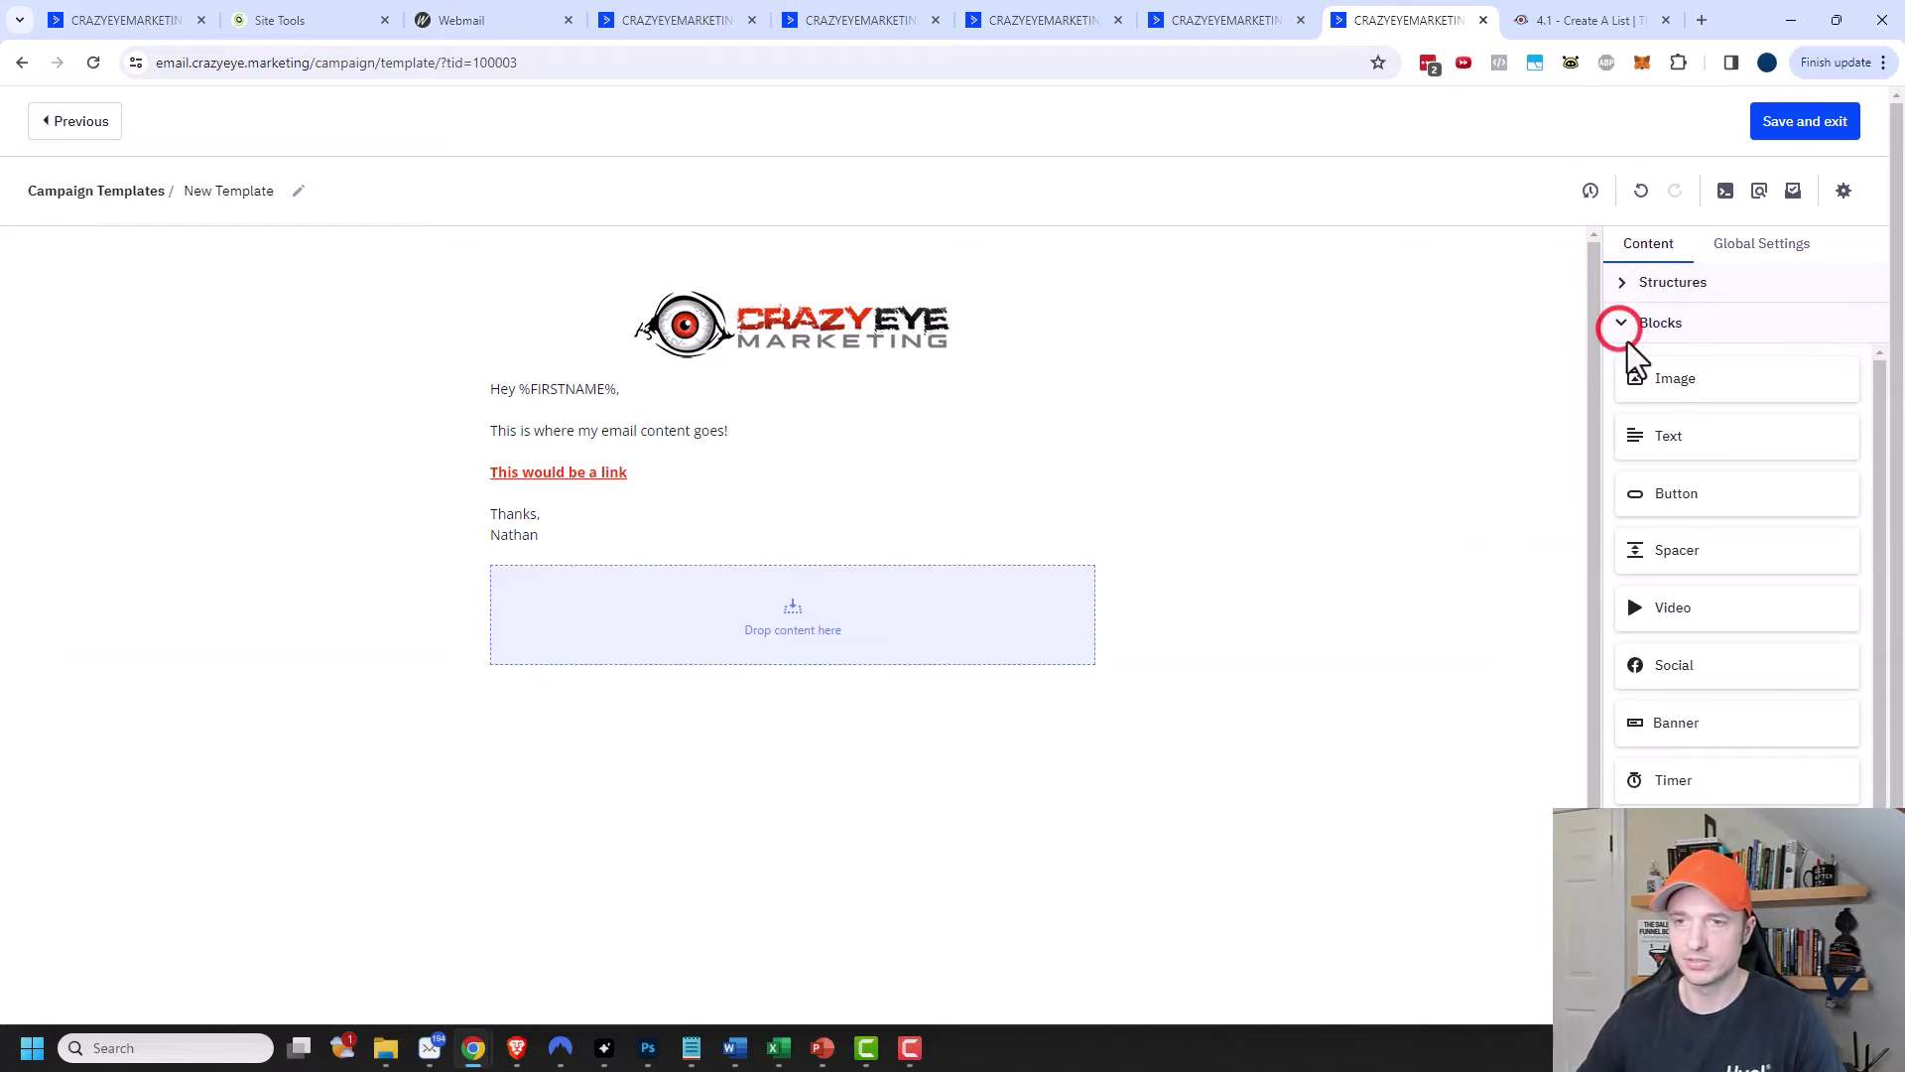
{"action": "left_click_drag", "start_coordinate": [1698, 560], "coordinate": [854, 579]}
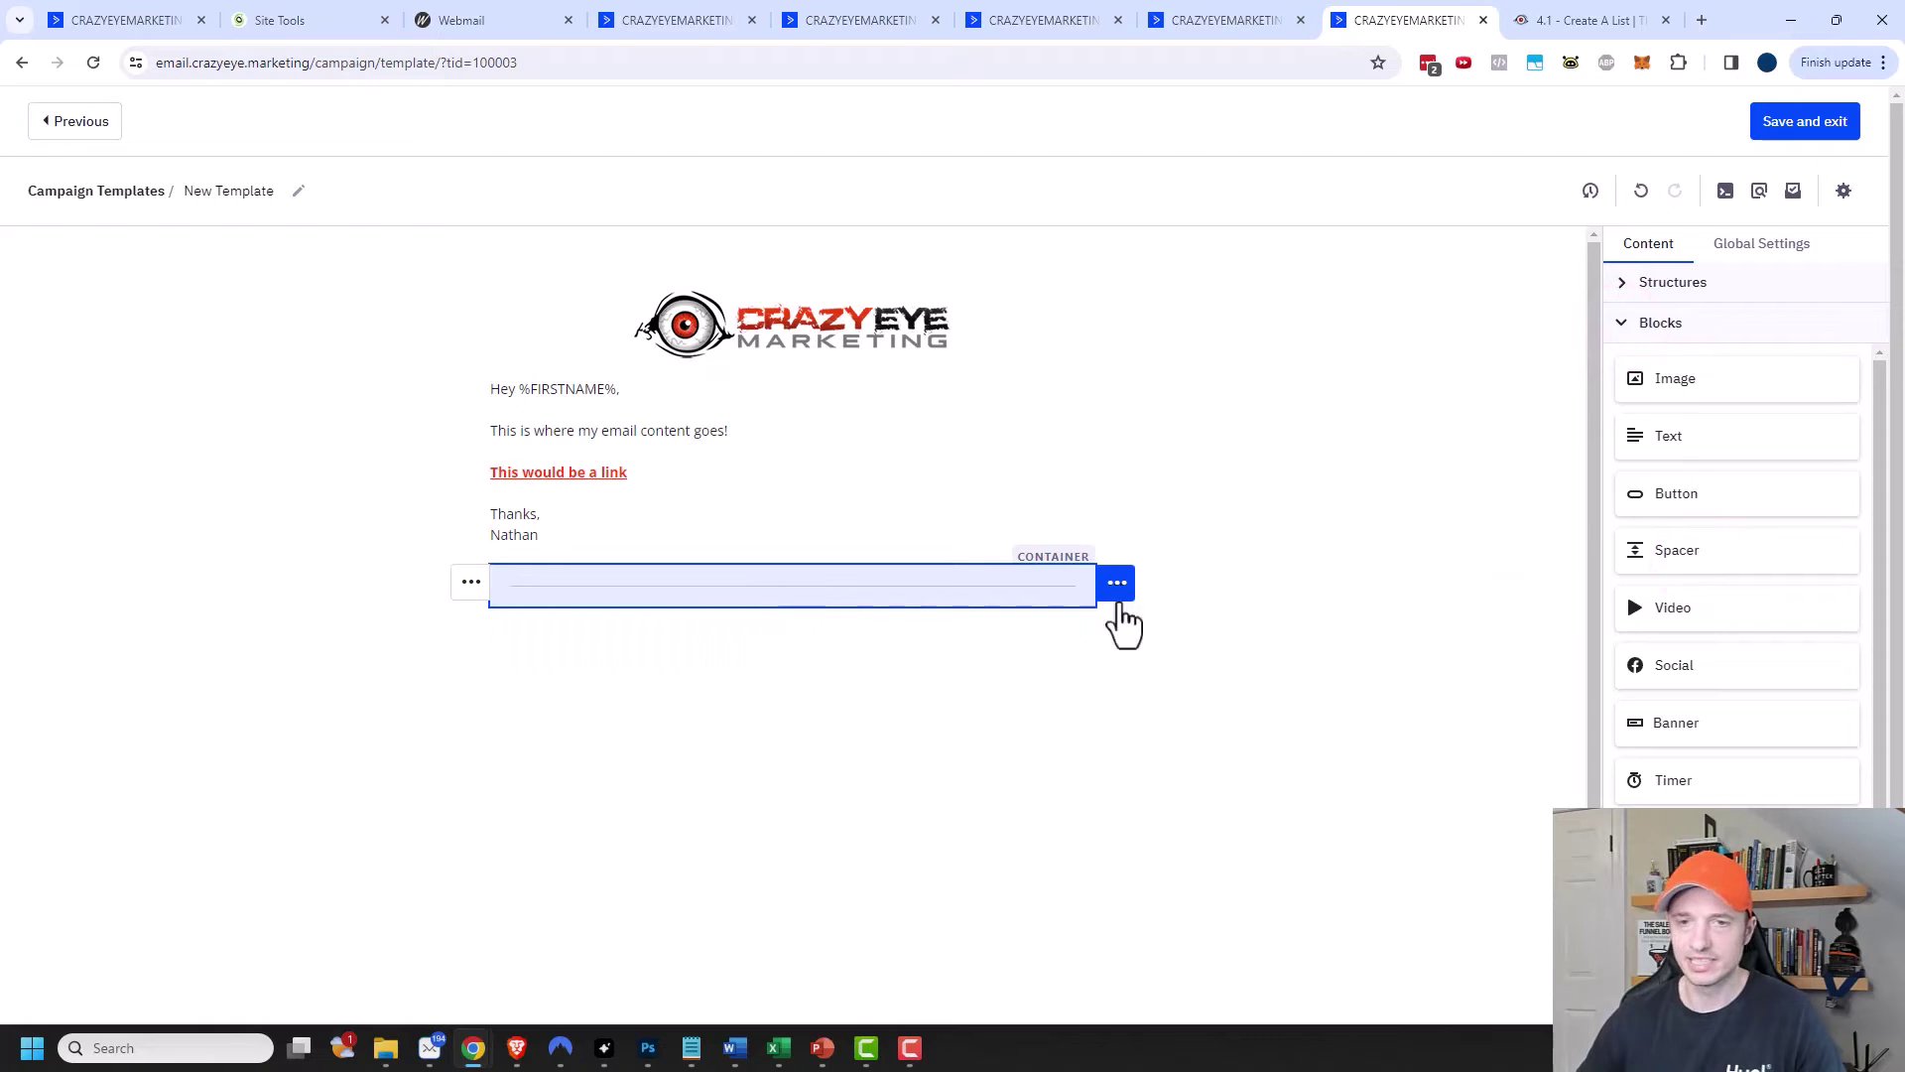
Add another one-column section below the spacer and place a Text block in it.
{"action": "left_click", "coordinate": [1524, 608]}
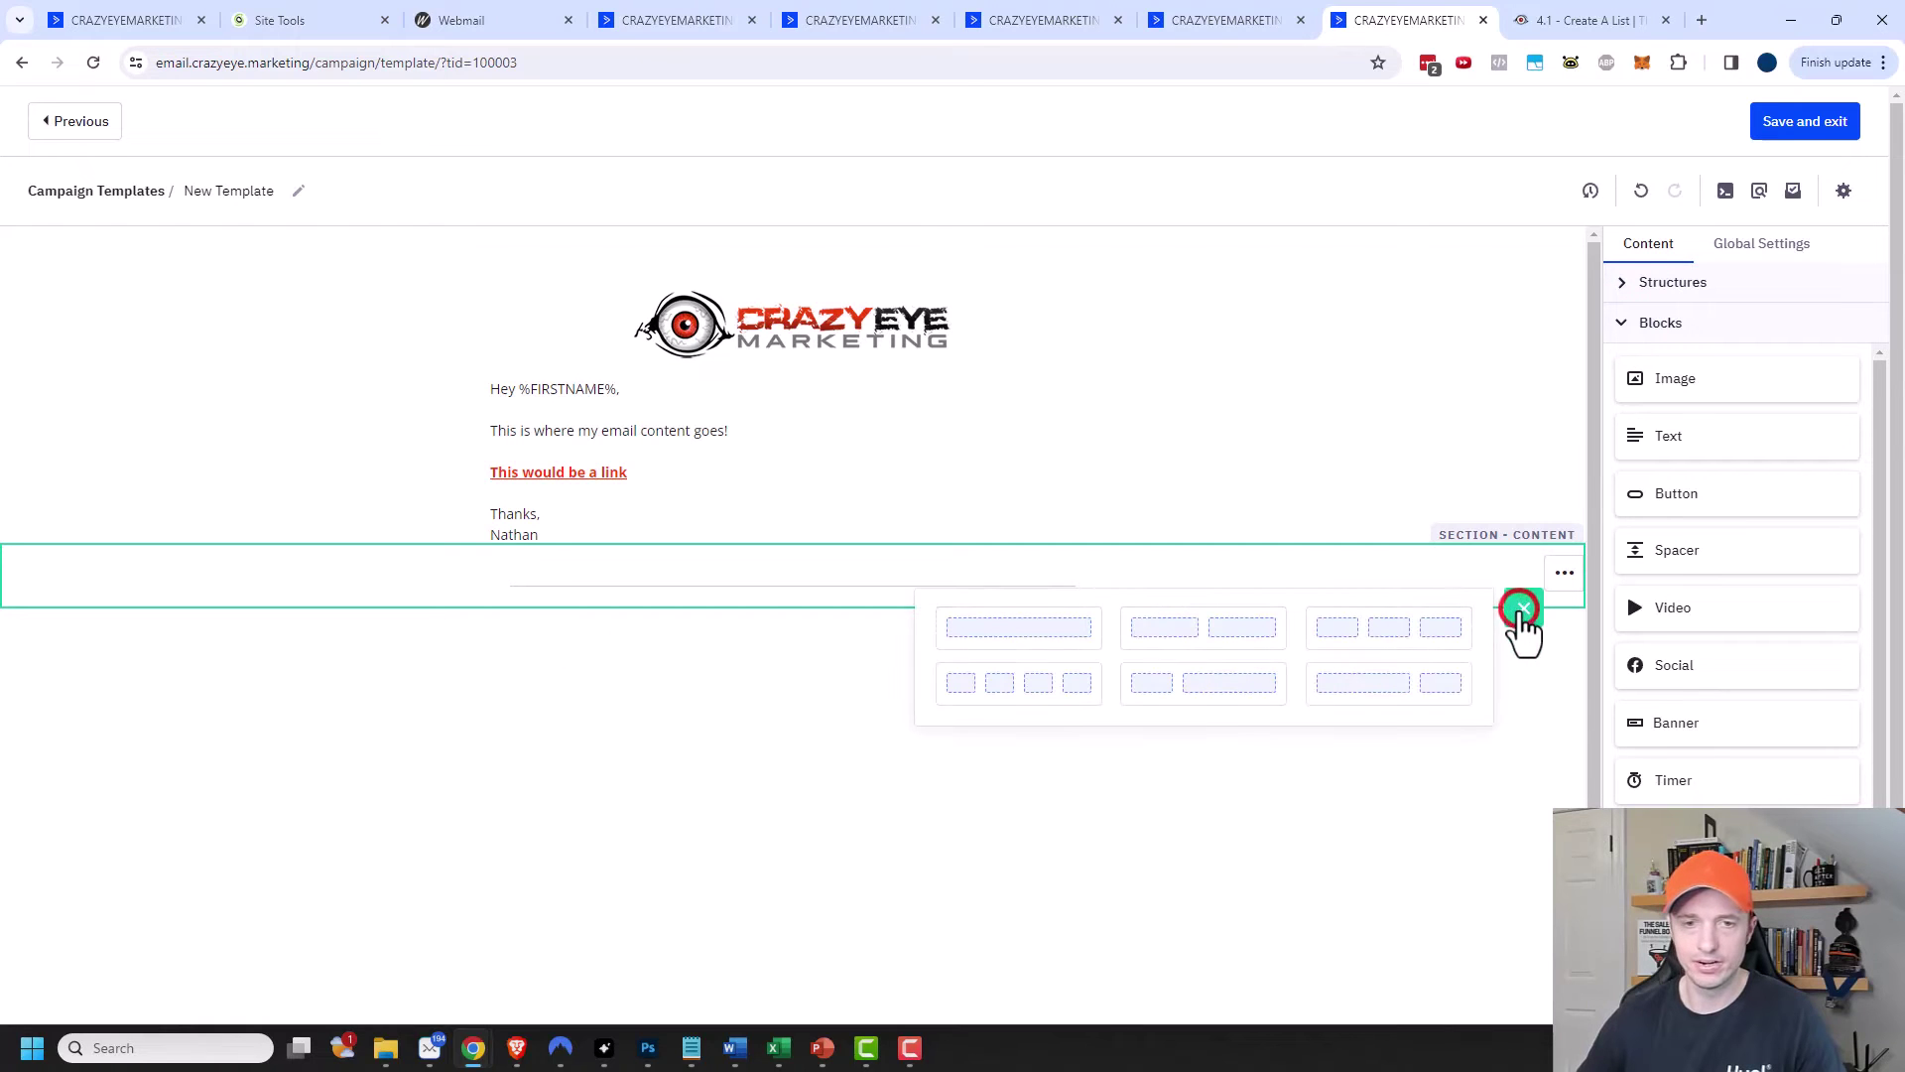
{"action": "left_click", "coordinate": [1059, 635]}
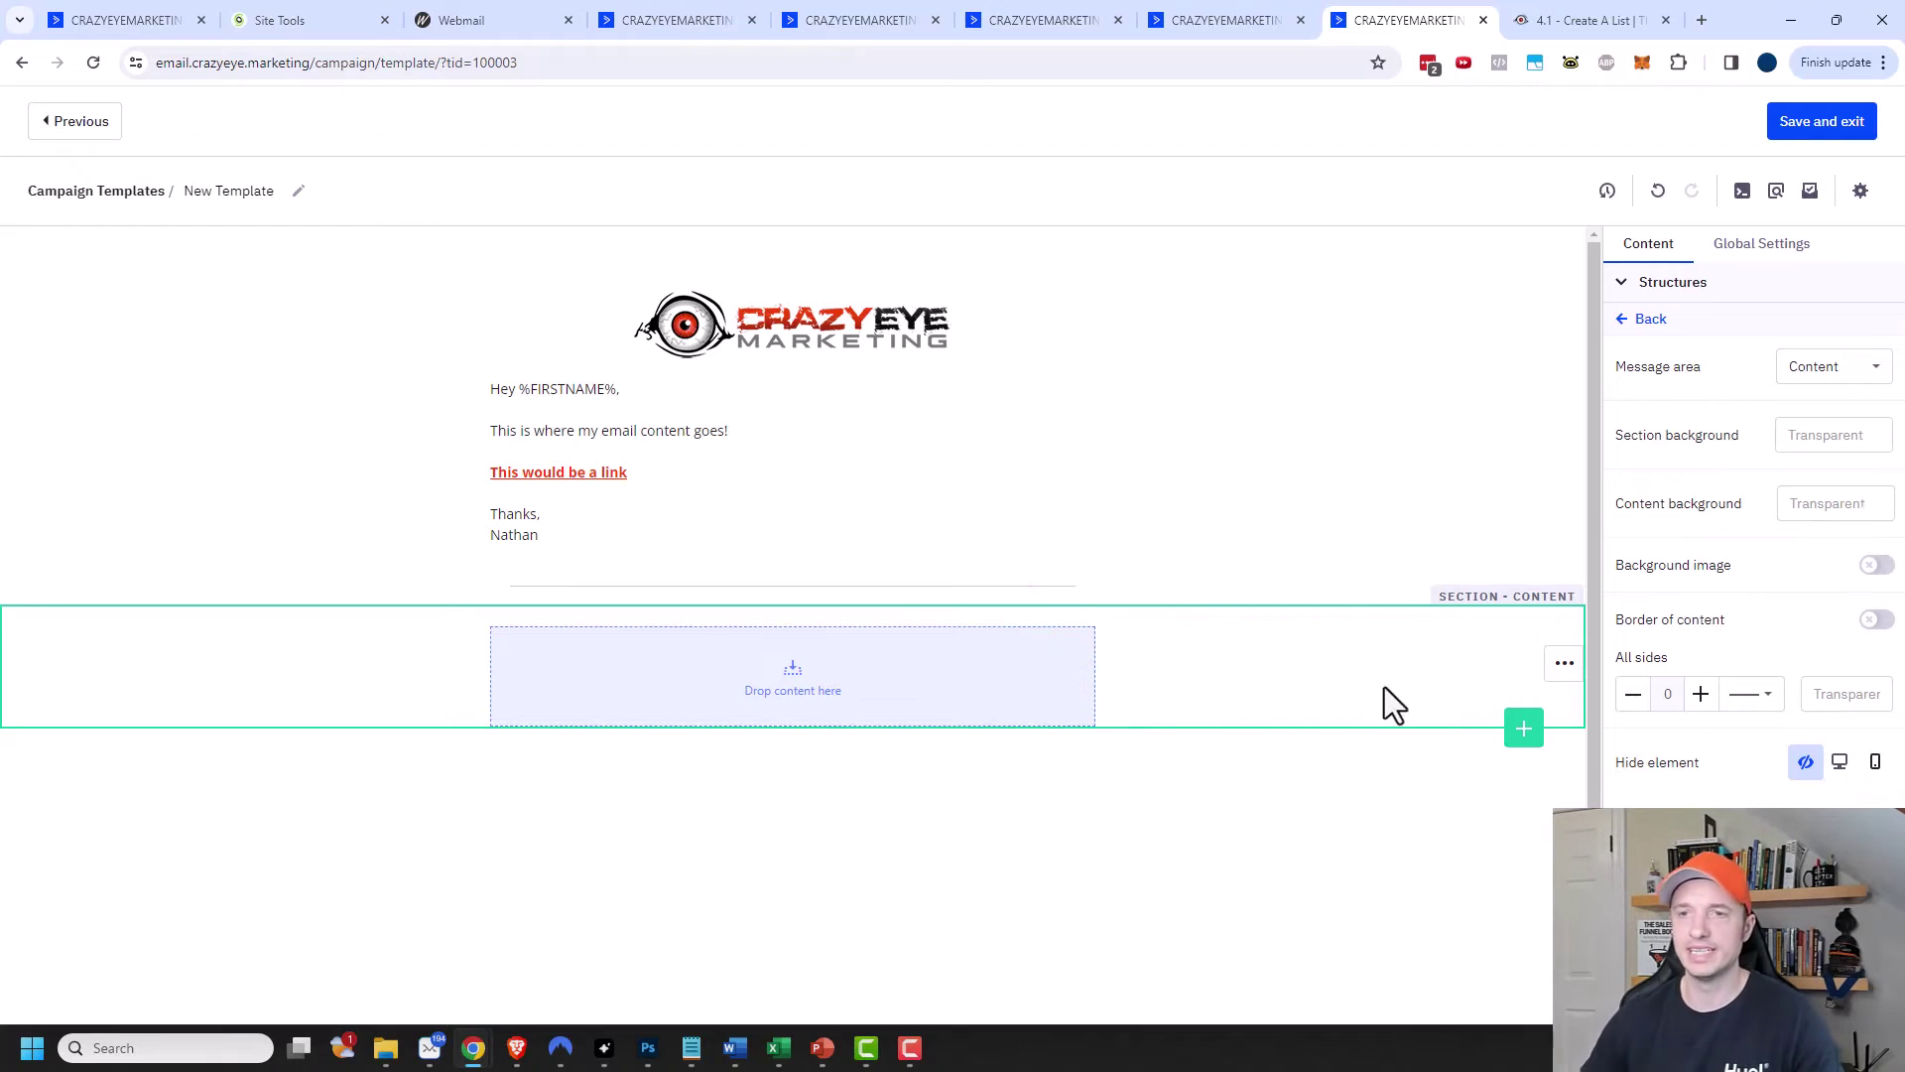
{"action": "left_click", "coordinate": [1623, 323]}
{"action": "left_click", "coordinate": [1624, 282]}
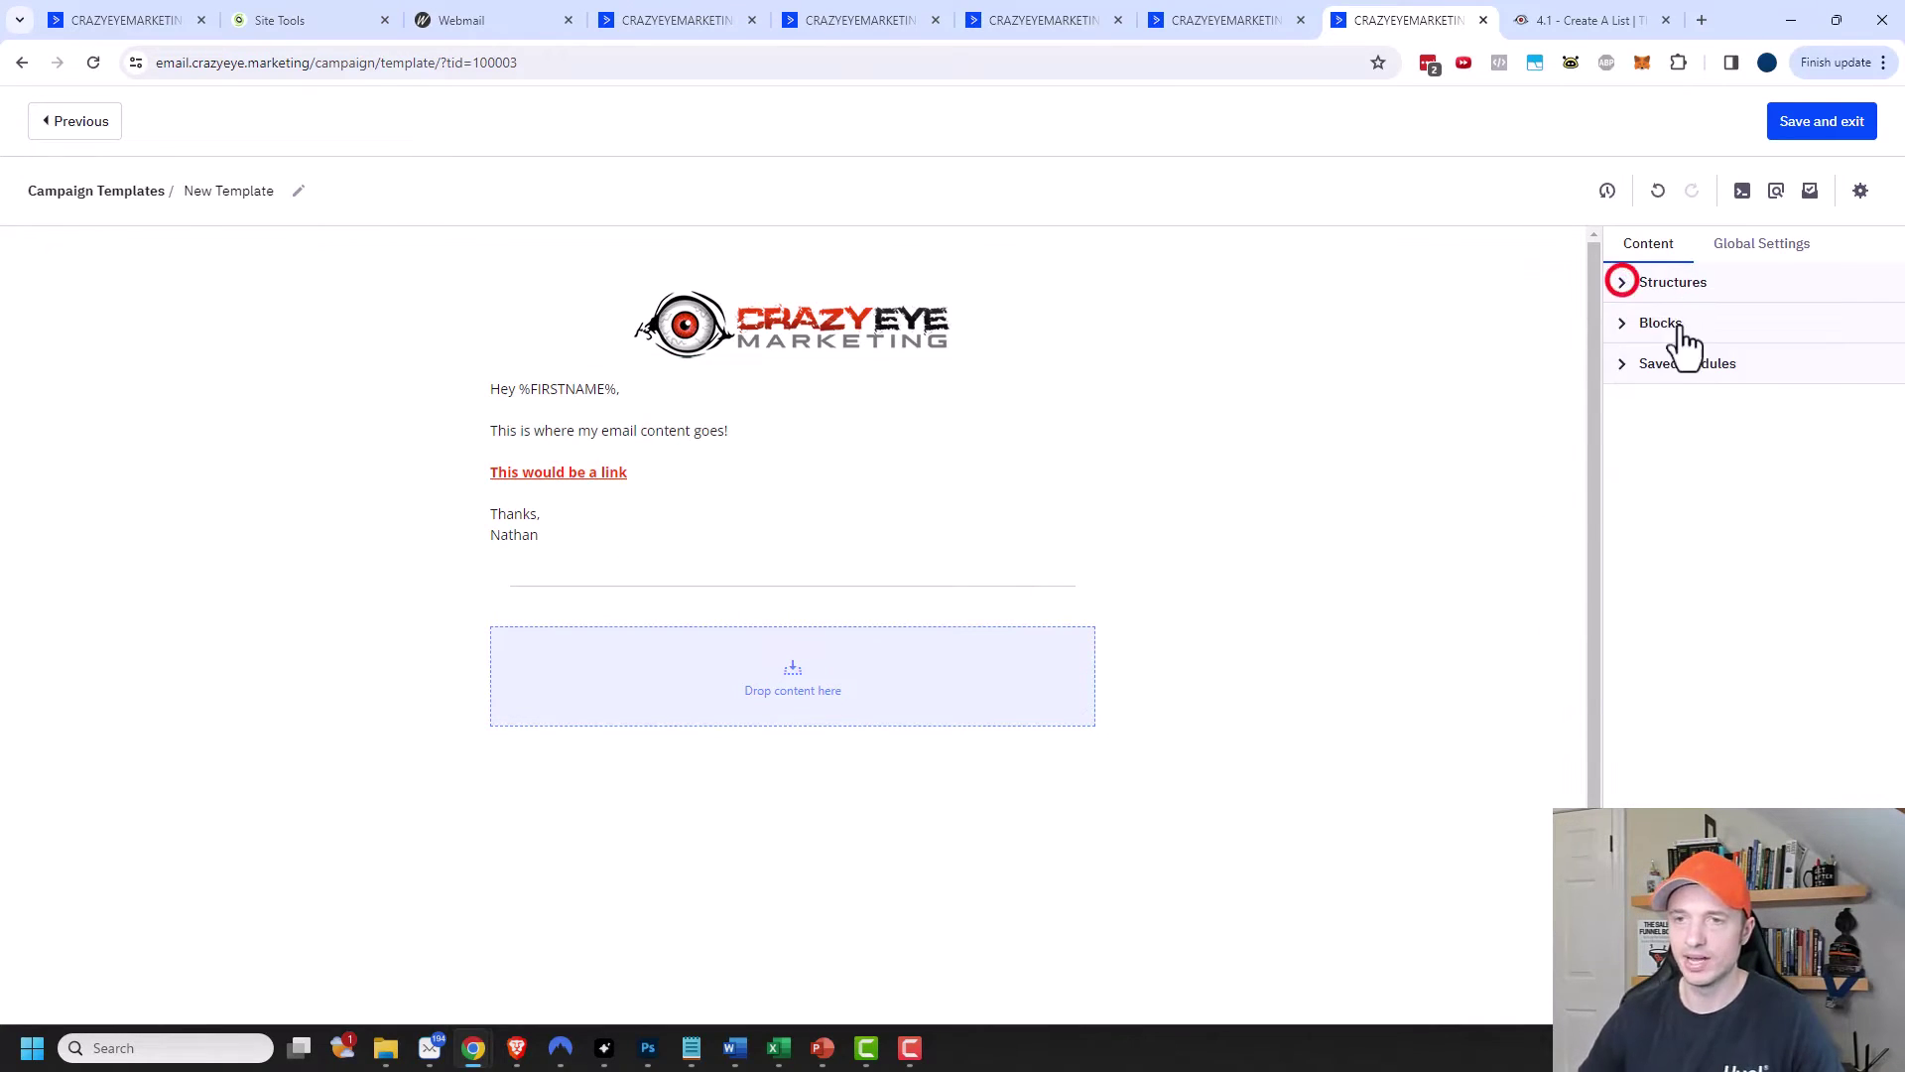
{"action": "left_click", "coordinate": [1618, 323]}
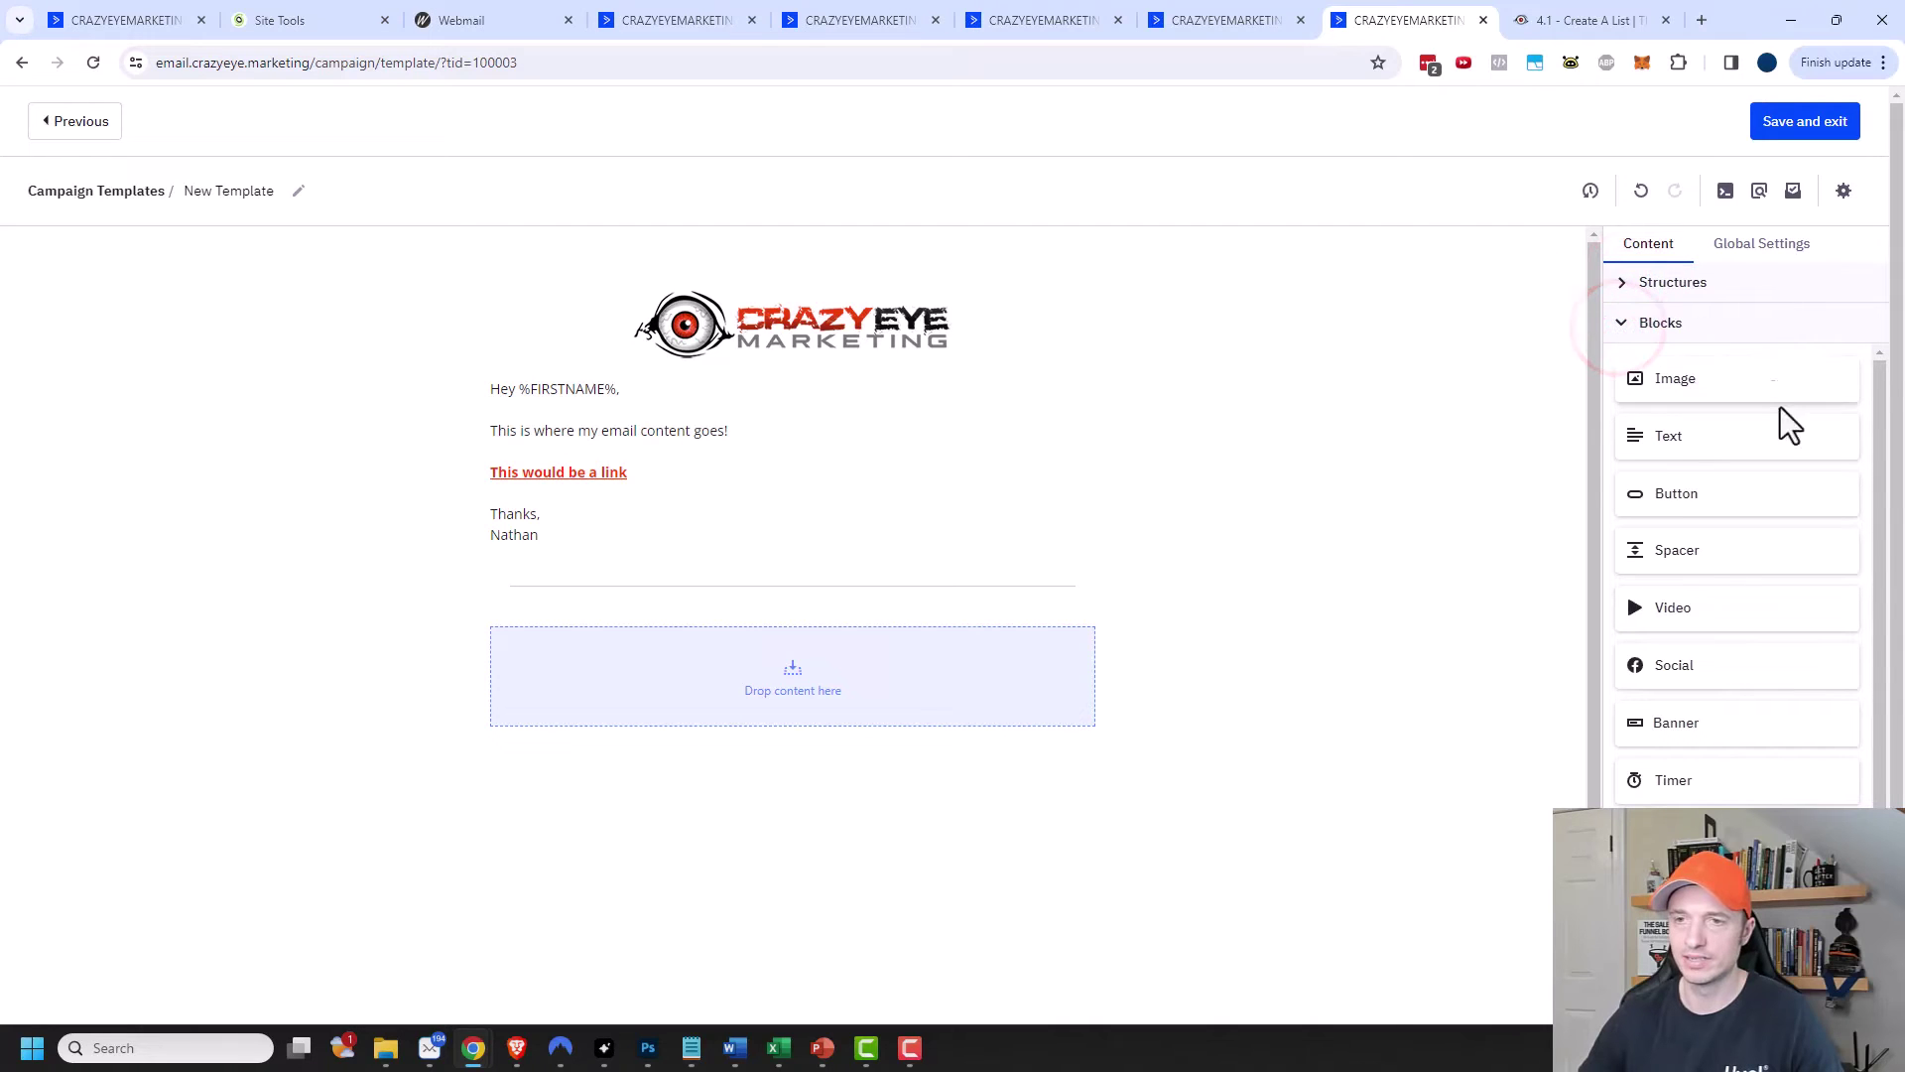
{"action": "left_click_drag", "start_coordinate": [1705, 434], "coordinate": [795, 629]}
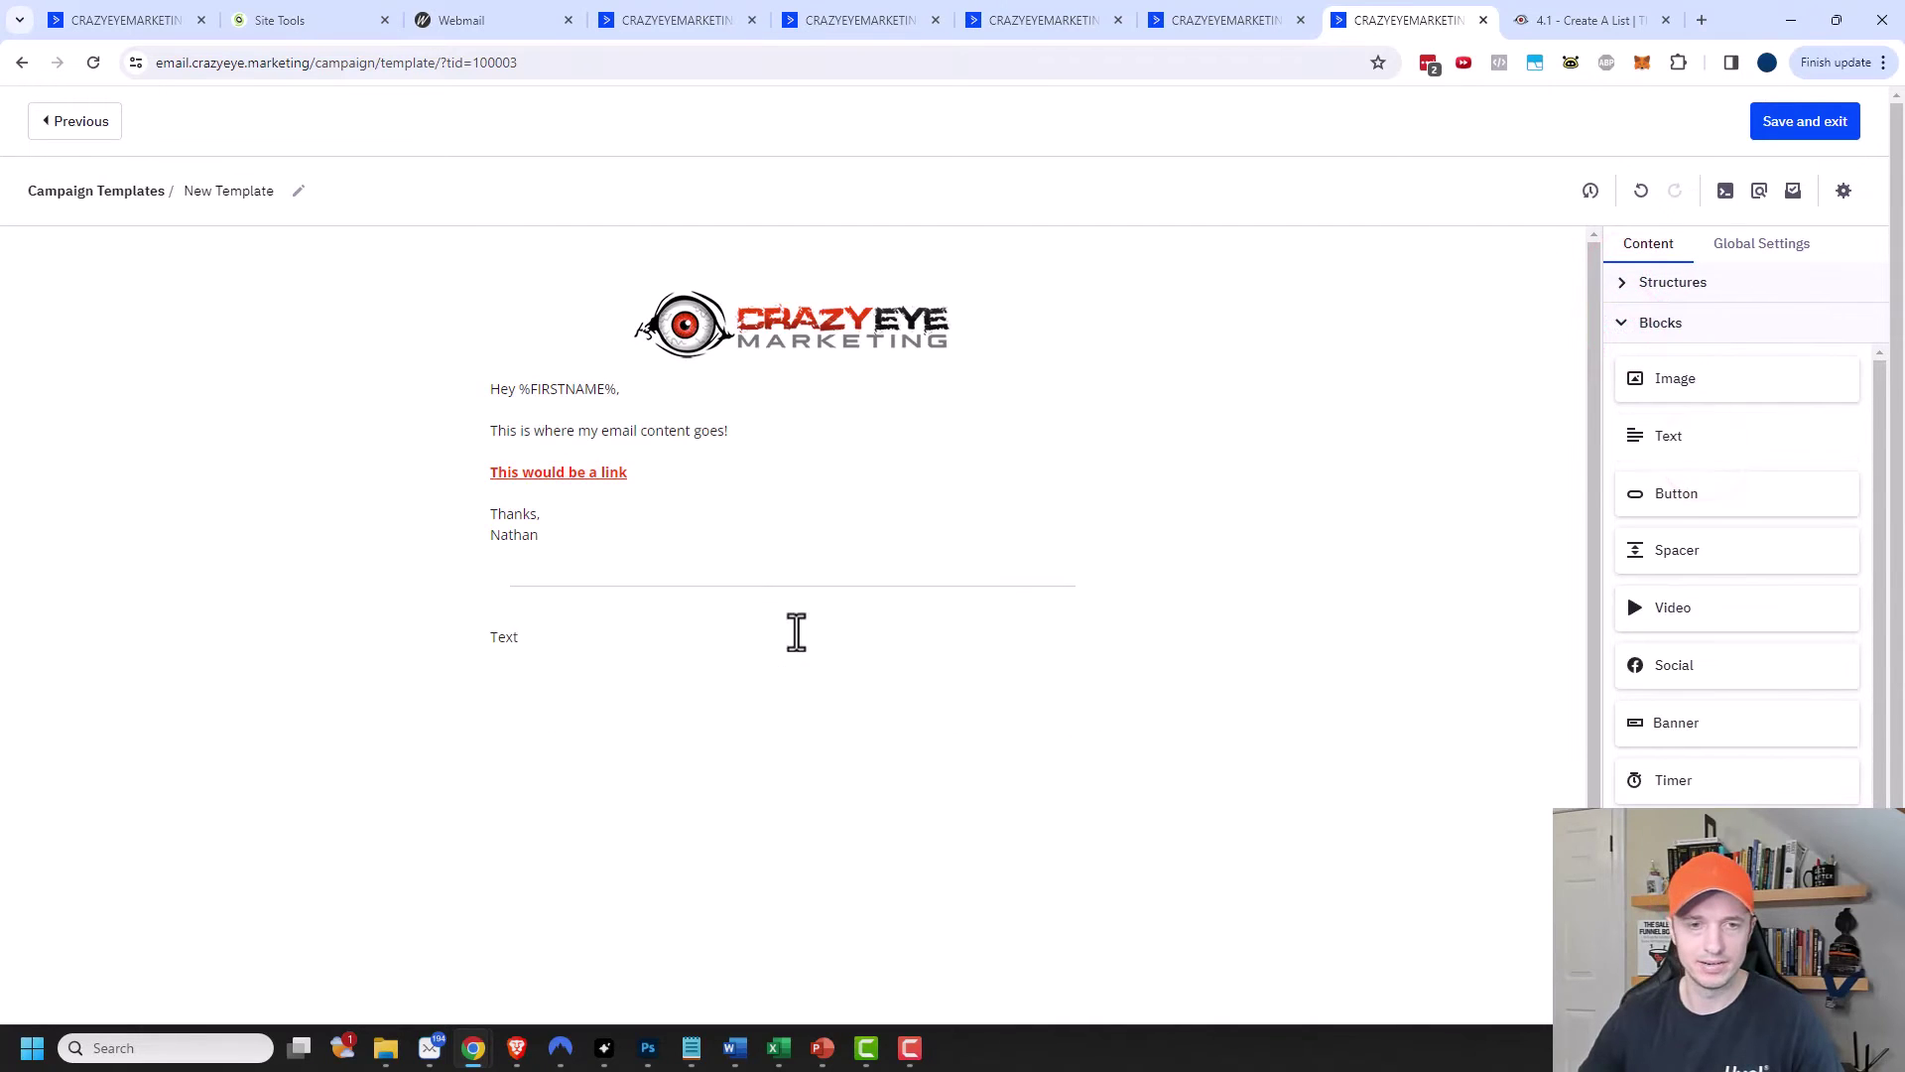
Set the message area of the section holding the new text block to Footer.
{"action": "left_click", "coordinate": [1106, 627]}
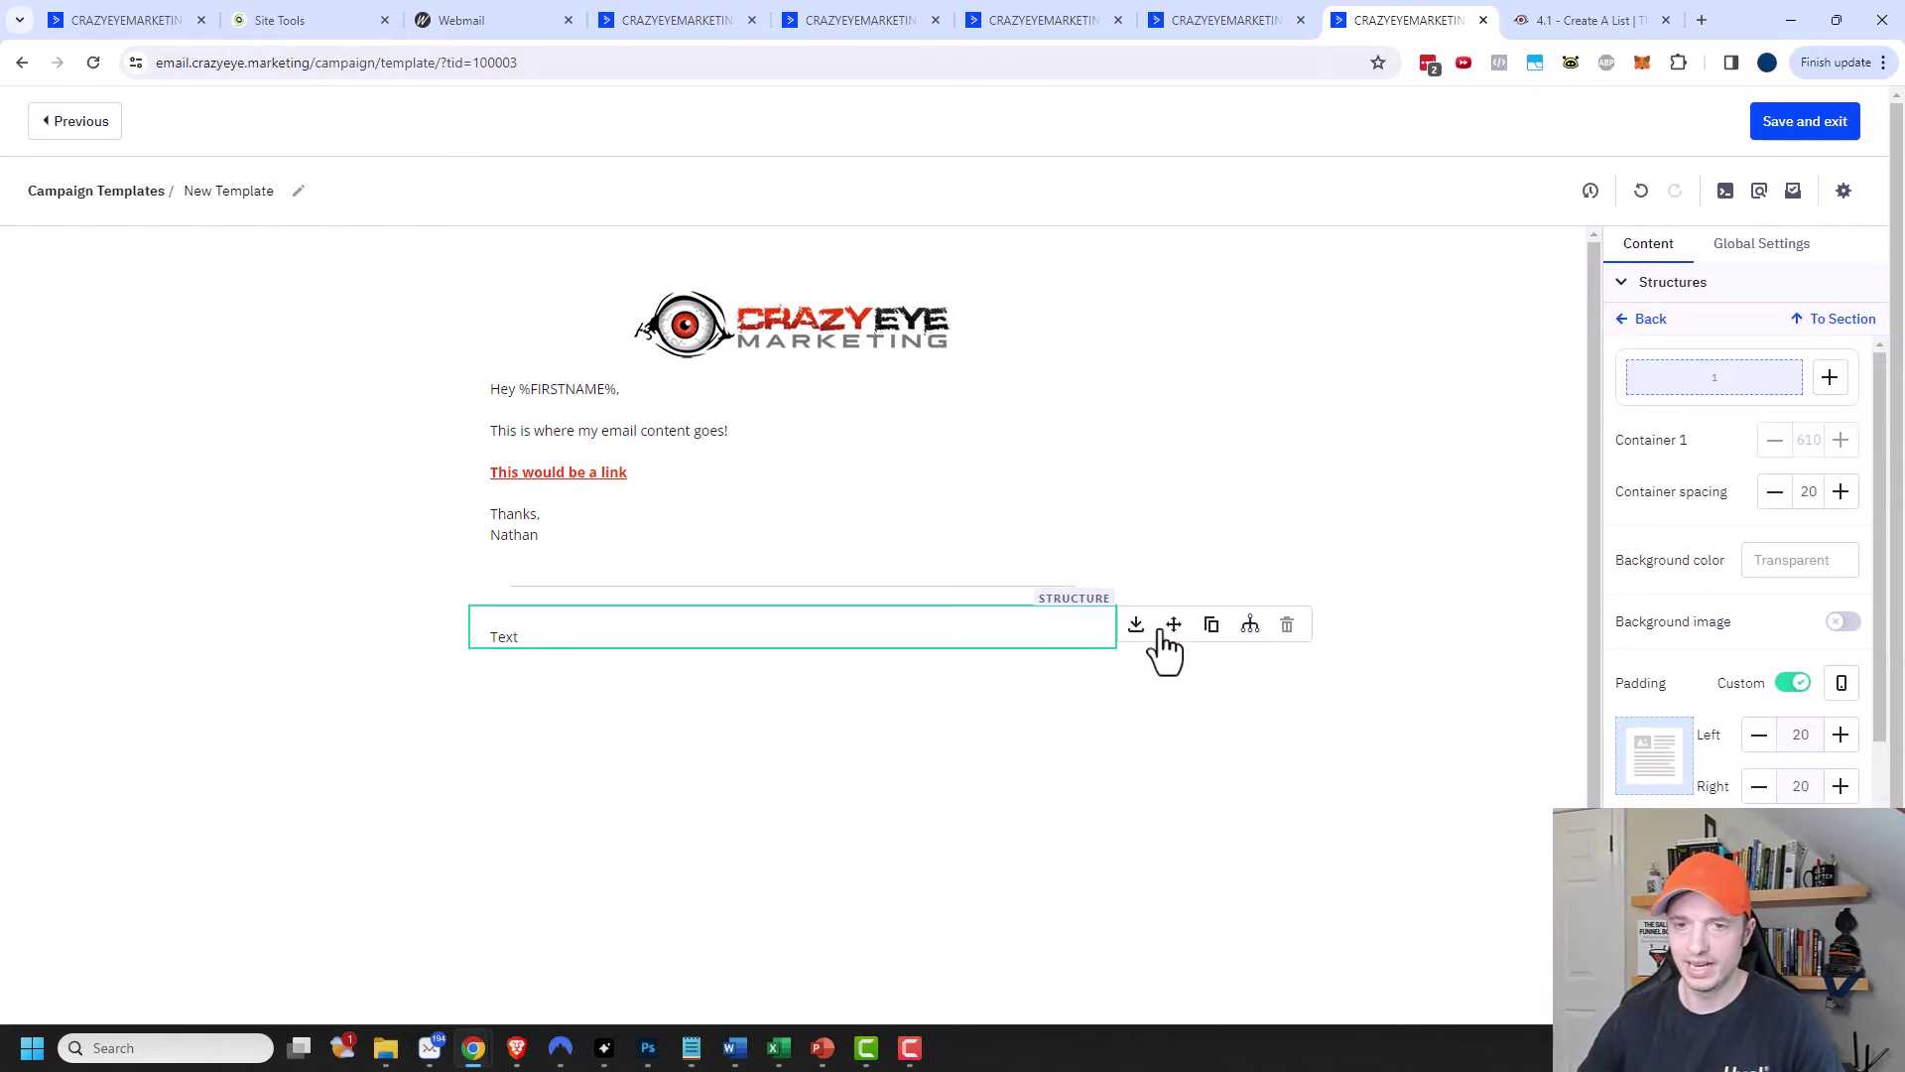
{"action": "left_click", "coordinate": [1411, 628]}
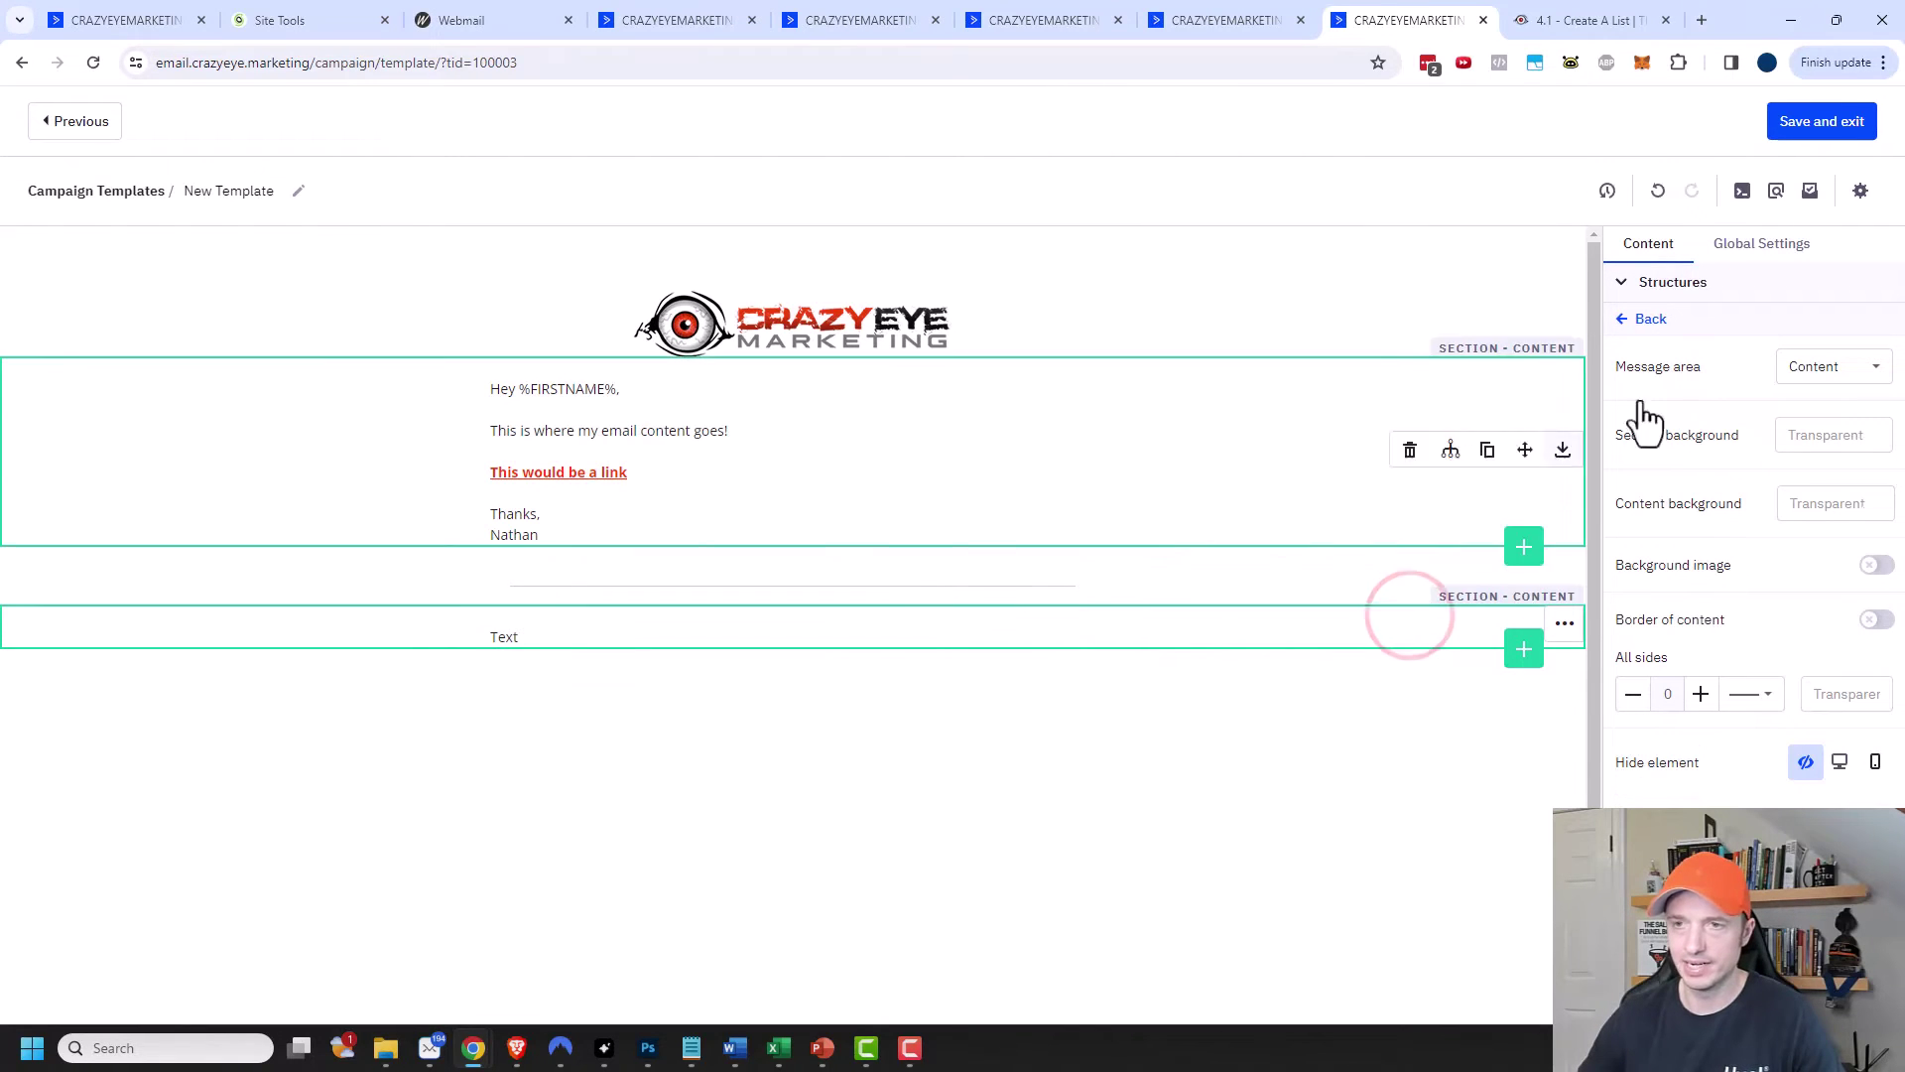
{"action": "left_click", "coordinate": [1859, 369]}
{"action": "left_click", "coordinate": [1850, 477]}
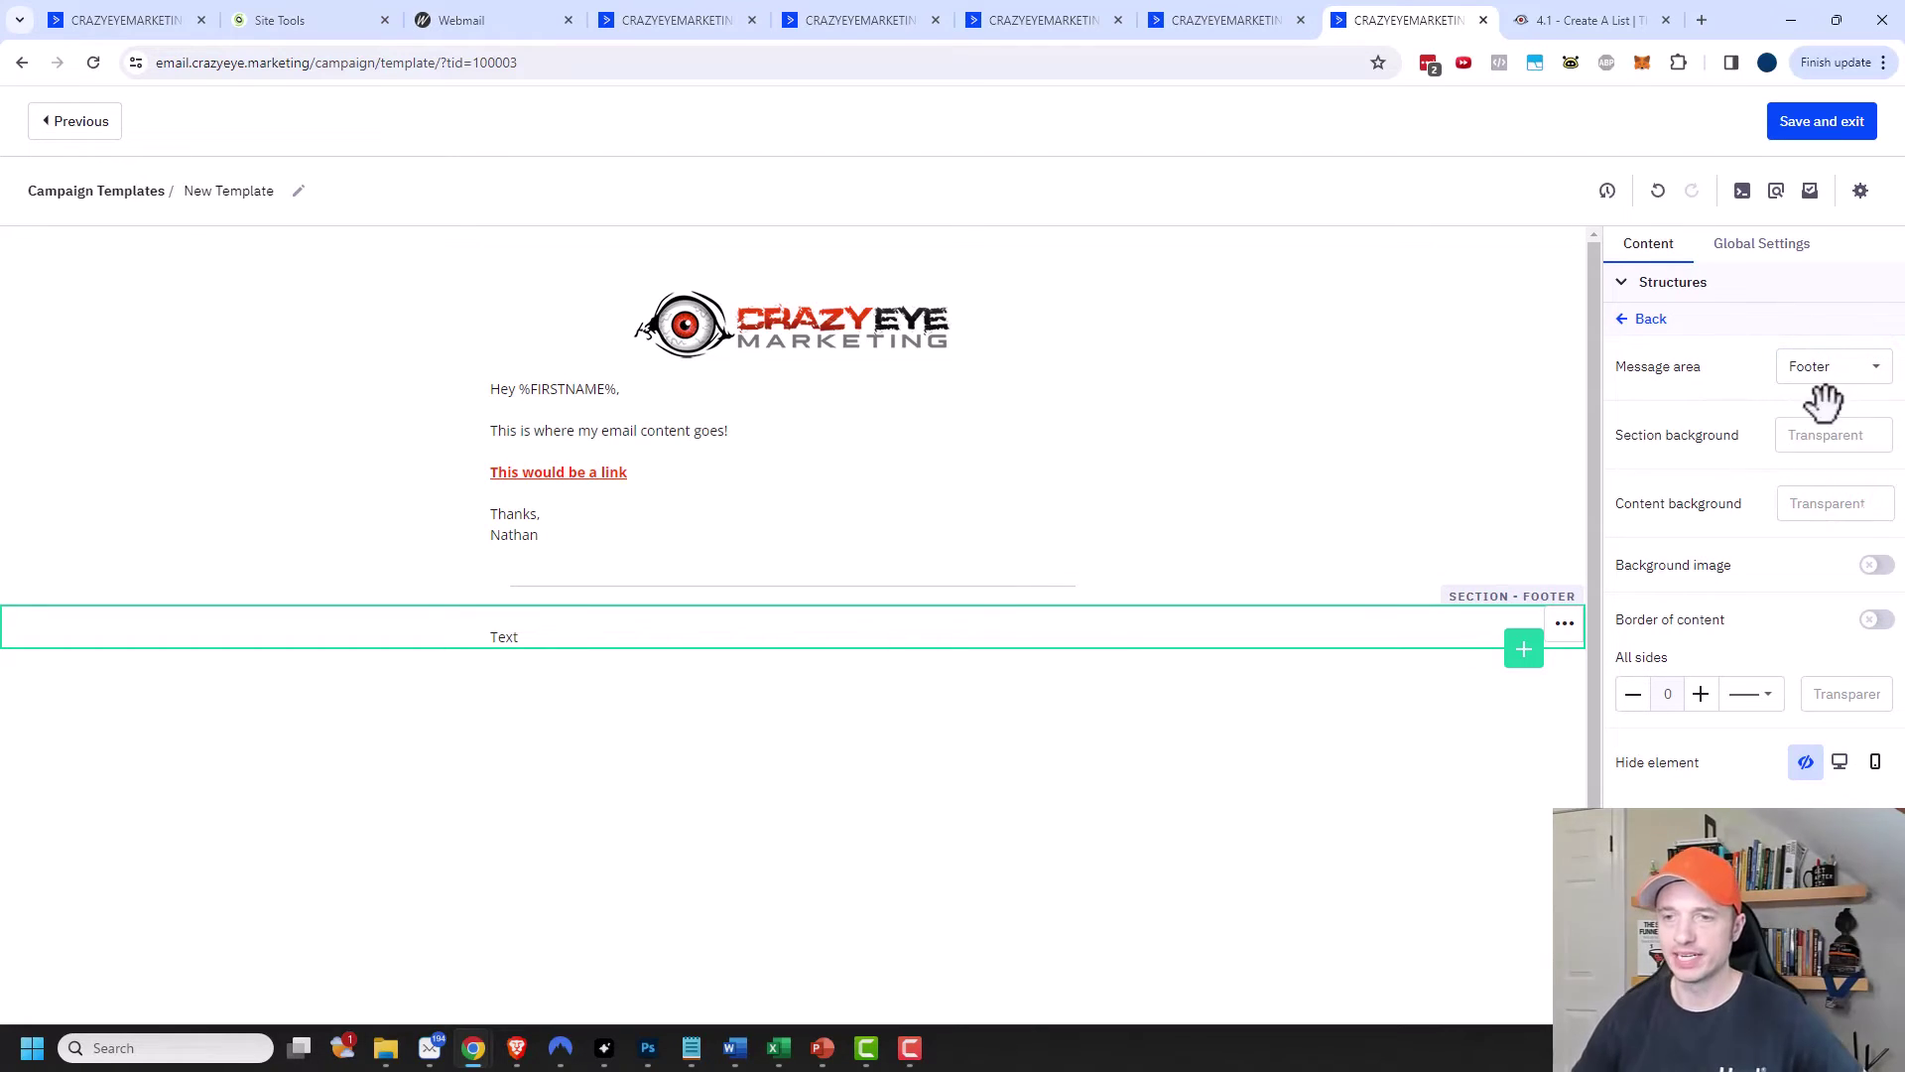
Replace the footer placeholder text with "Unsubscribe" and insert the Unsubscribe Link message personalization tag after it.
{"action": "left_click", "coordinate": [665, 645]}
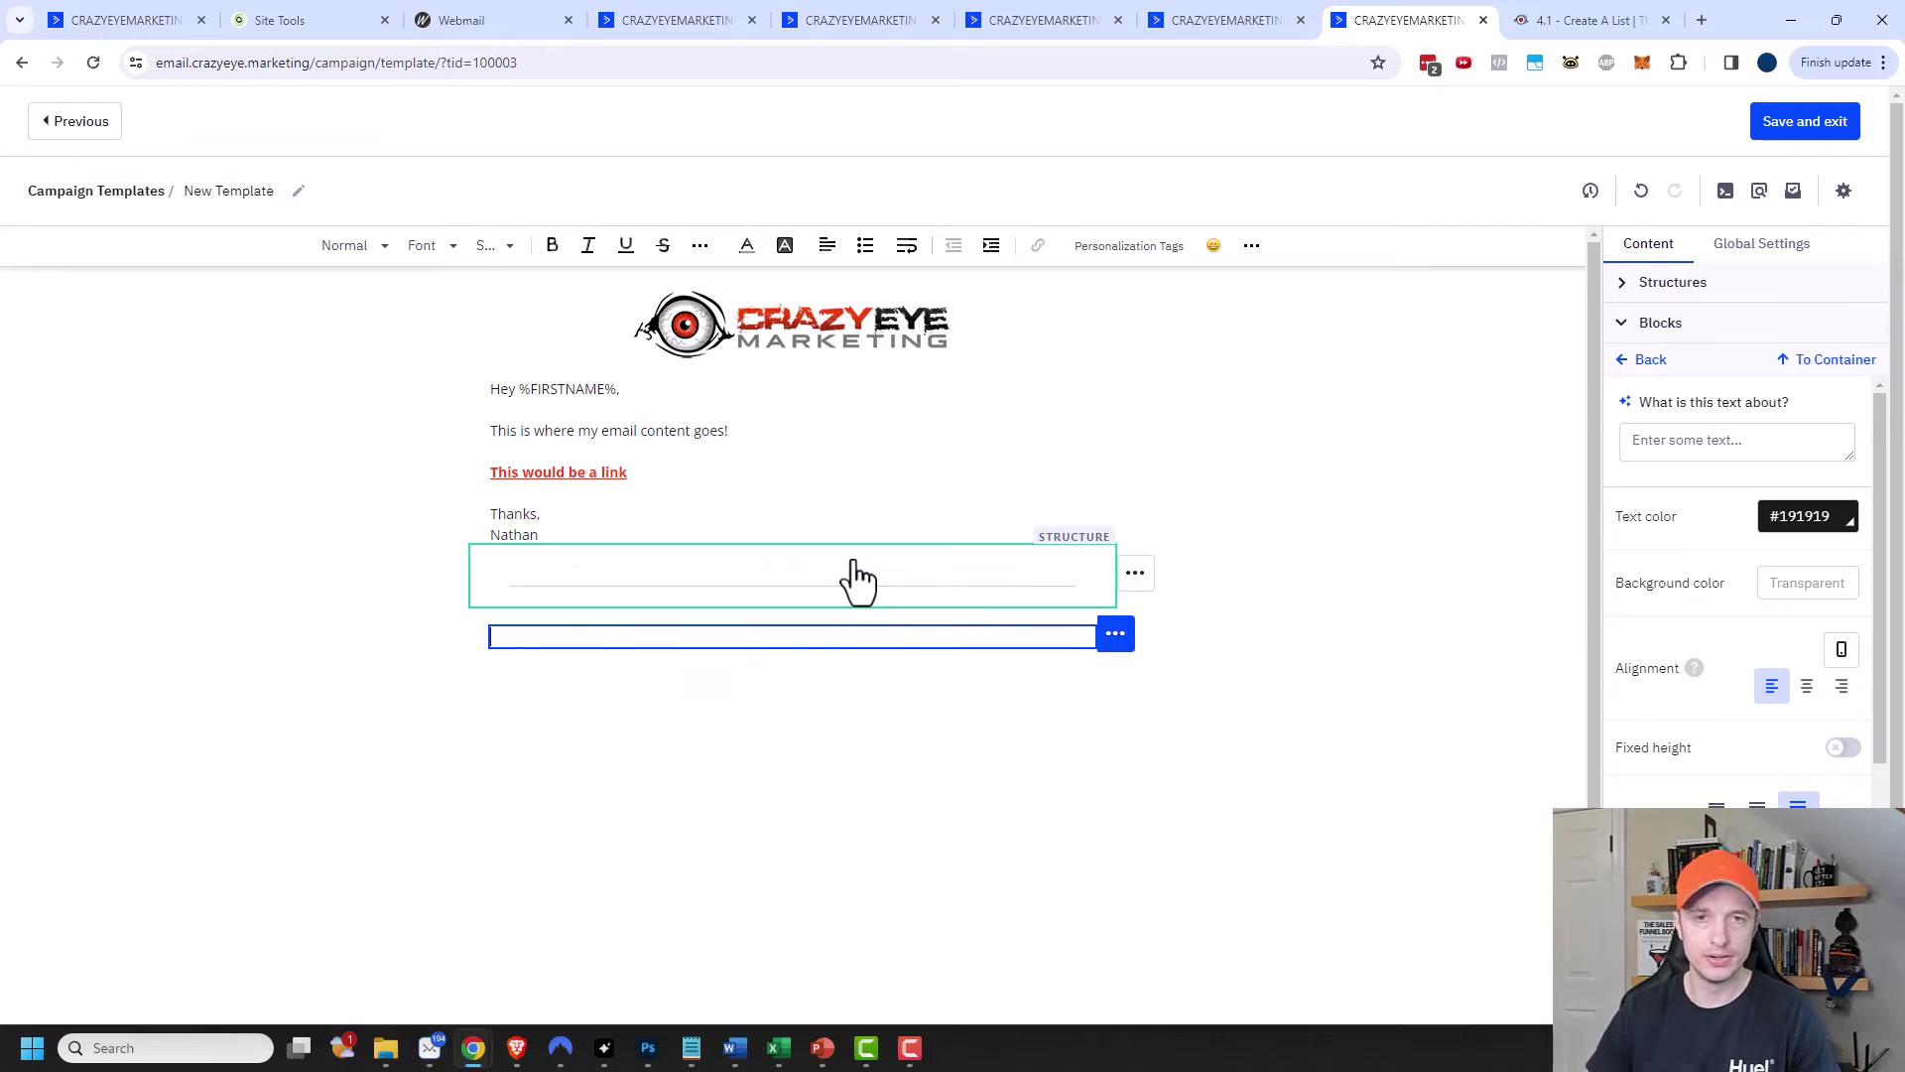
{"action": "type", "text": "Unsubscribe"}
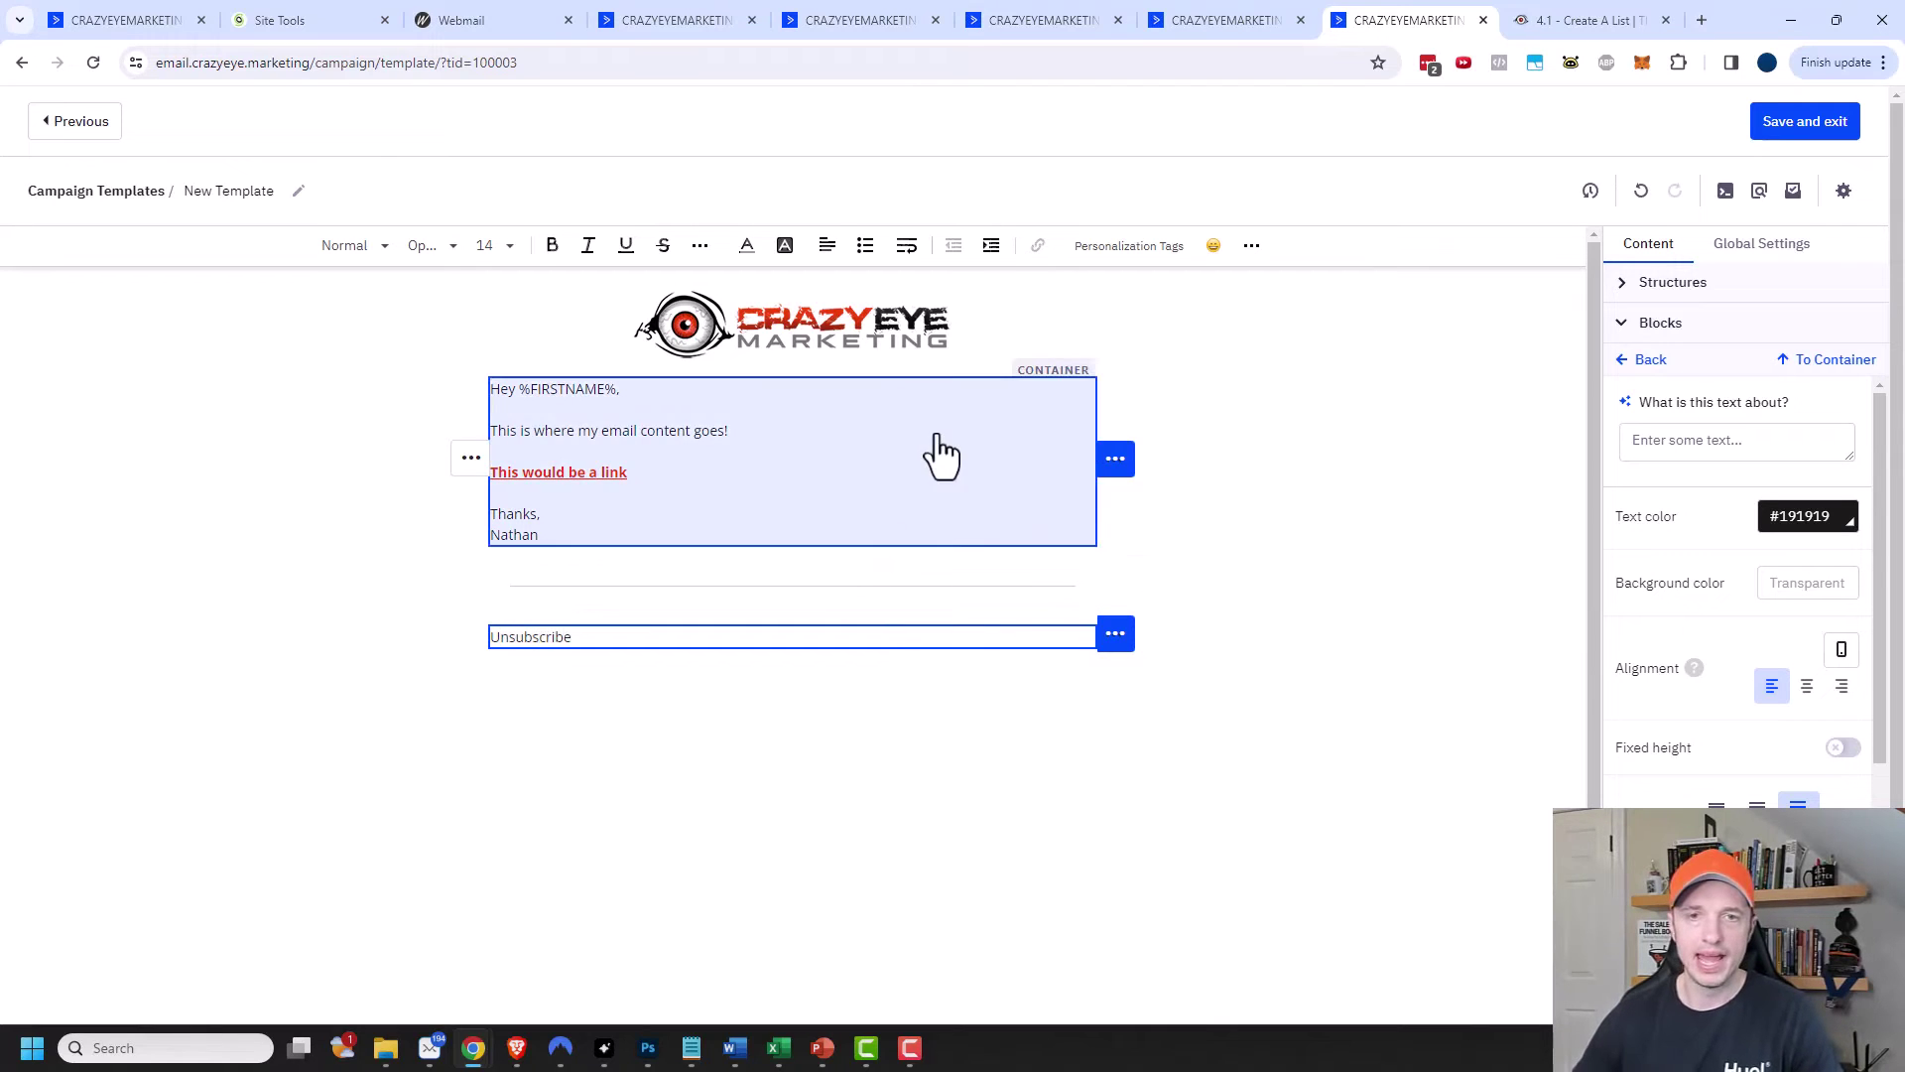
{"action": "left_click", "coordinate": [1148, 256]}
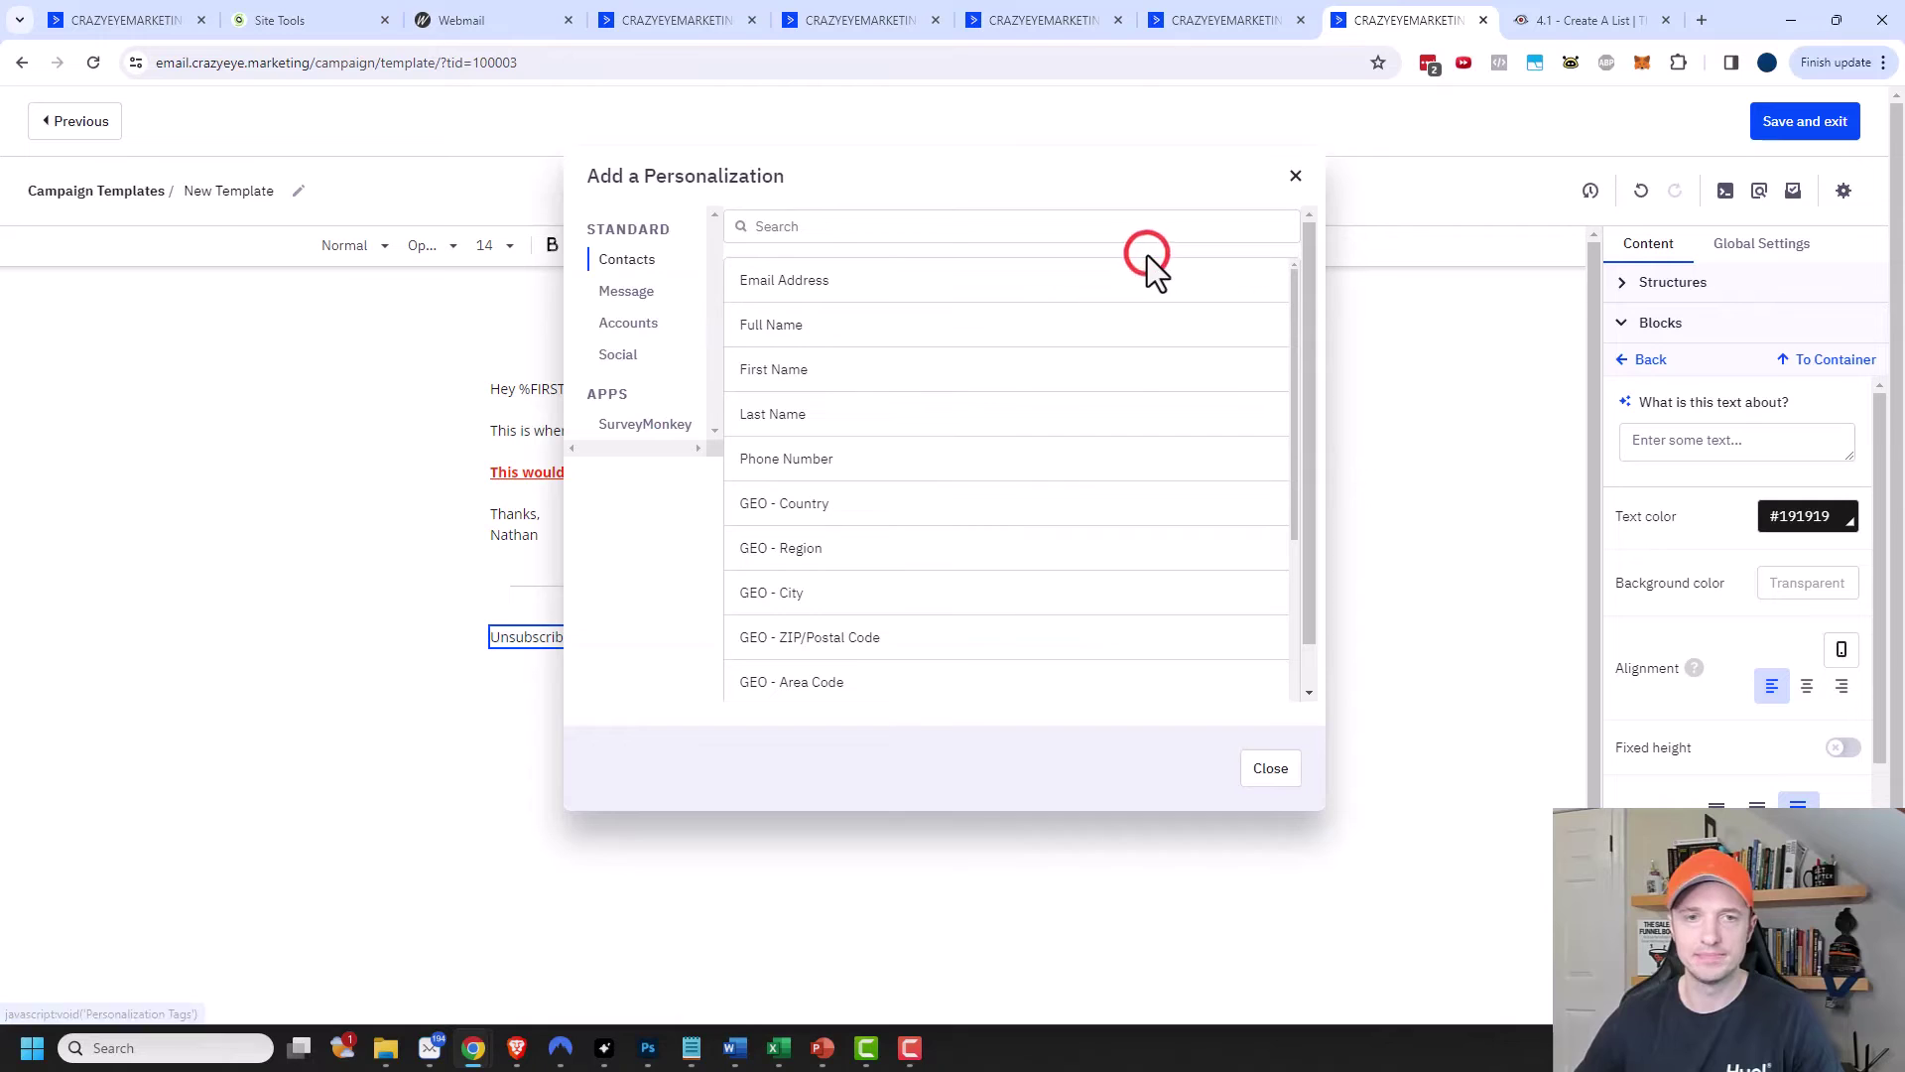
{"action": "left_click", "coordinate": [626, 292]}
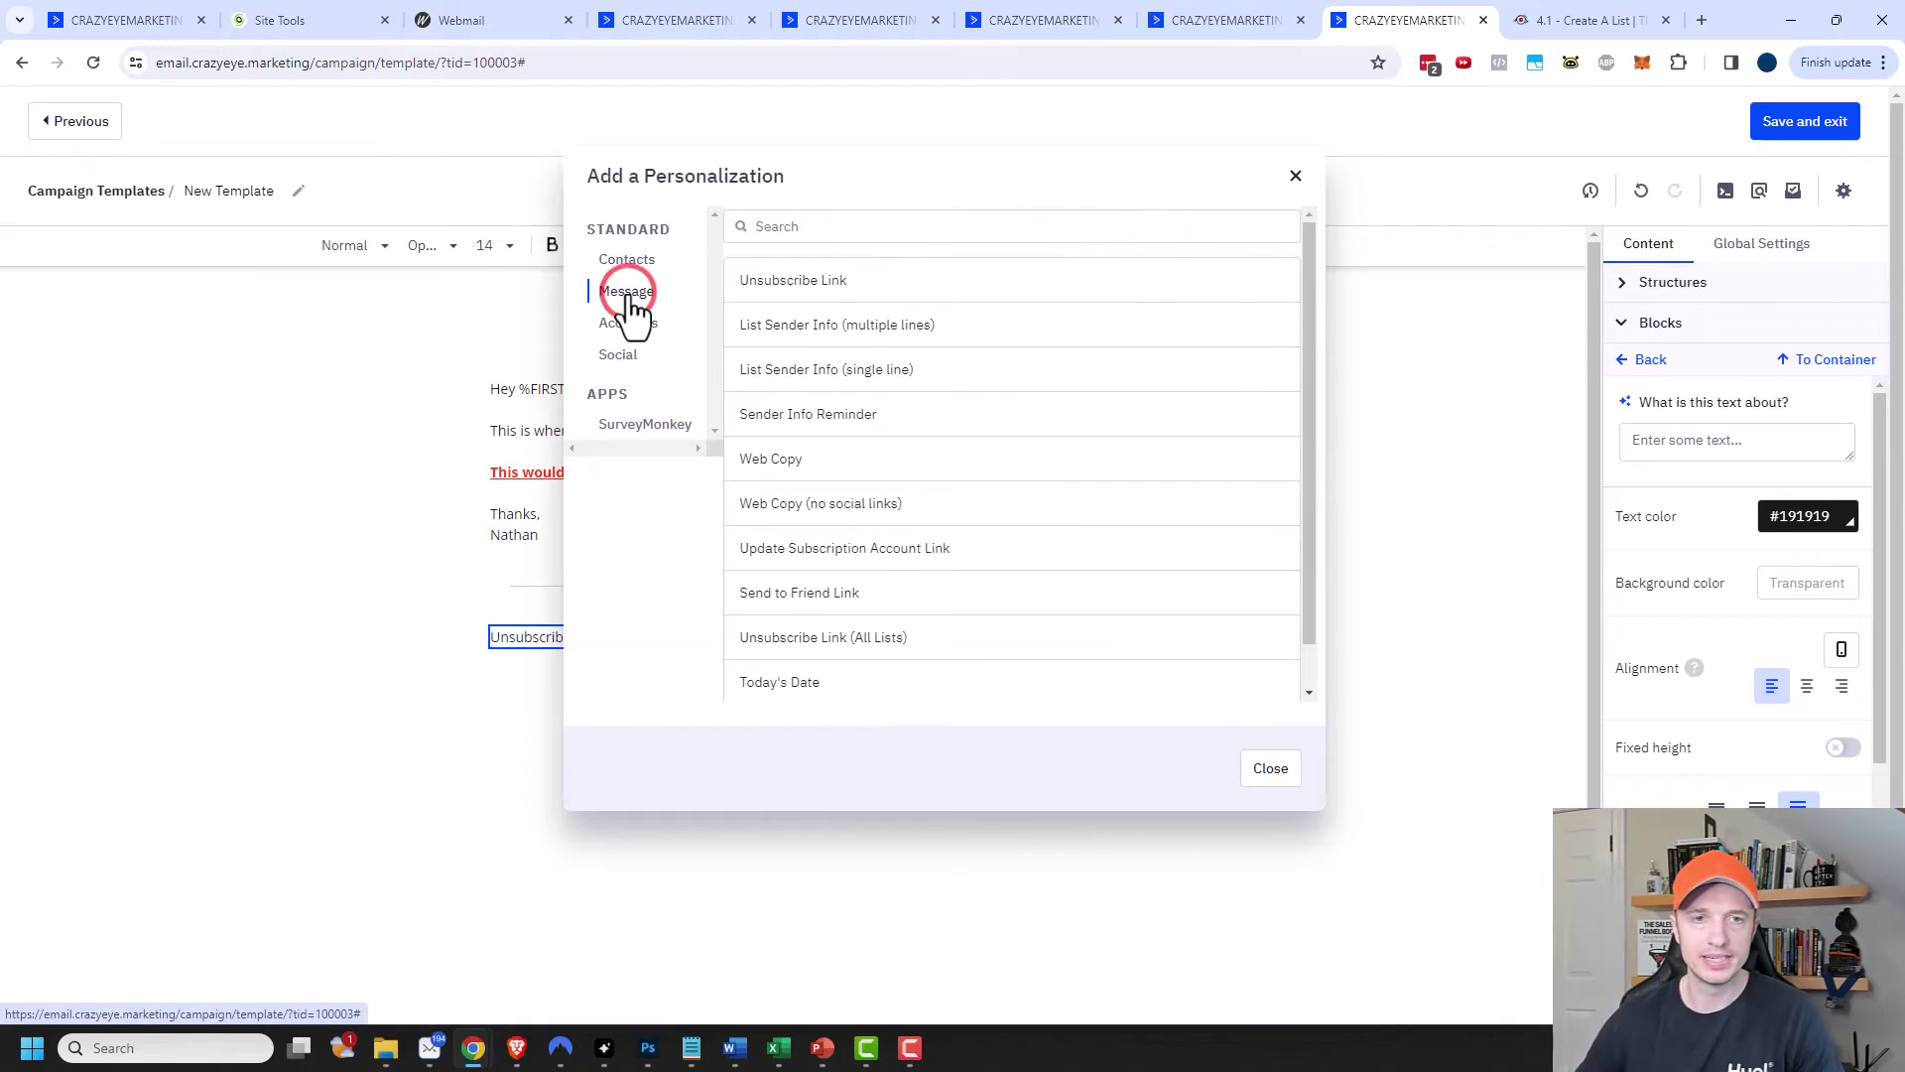
{"action": "left_click", "coordinate": [812, 281]}
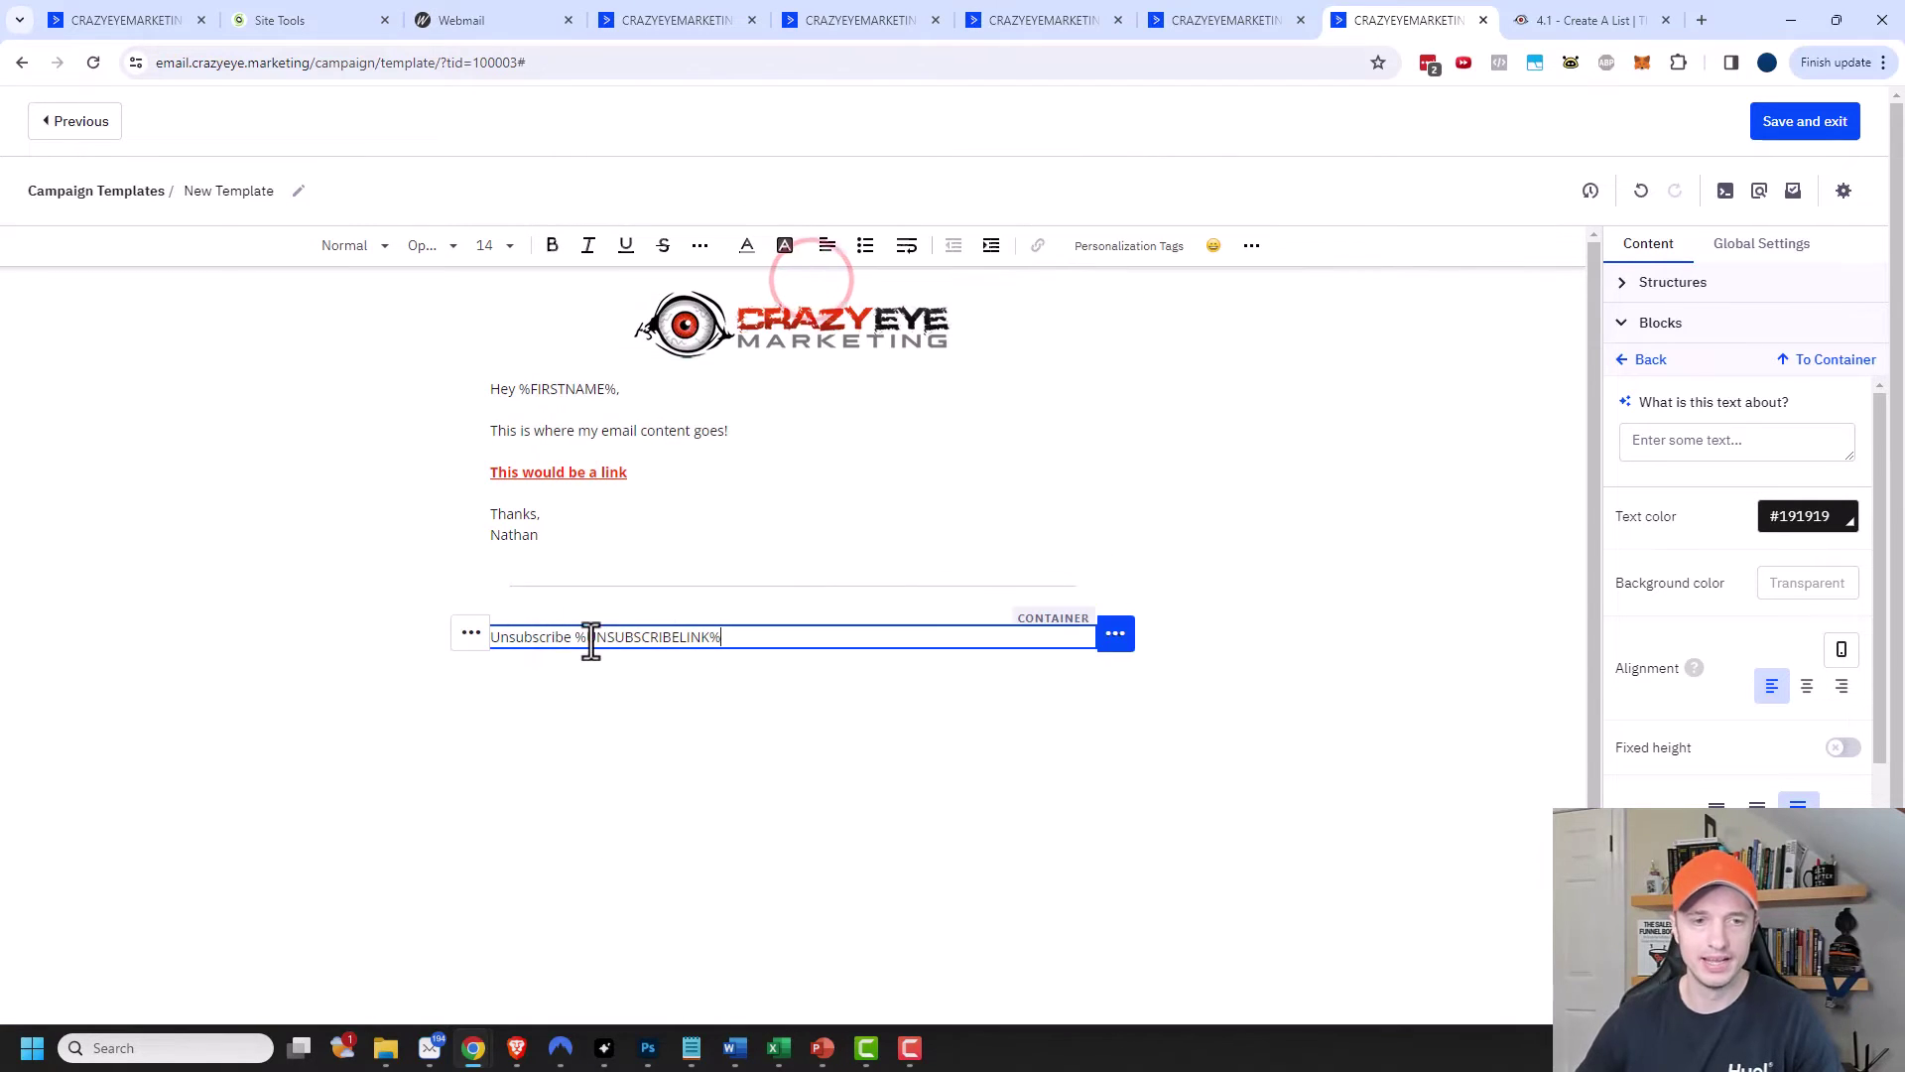
Copy the %UNSUBSCRIBELINK% tag and remove it from the footer line, leaving only the word "Unsubscribe".
{"action": "left_click_drag", "start_coordinate": [592, 640], "coordinate": [723, 638]}
{"action": "right_click", "coordinate": [697, 639]}
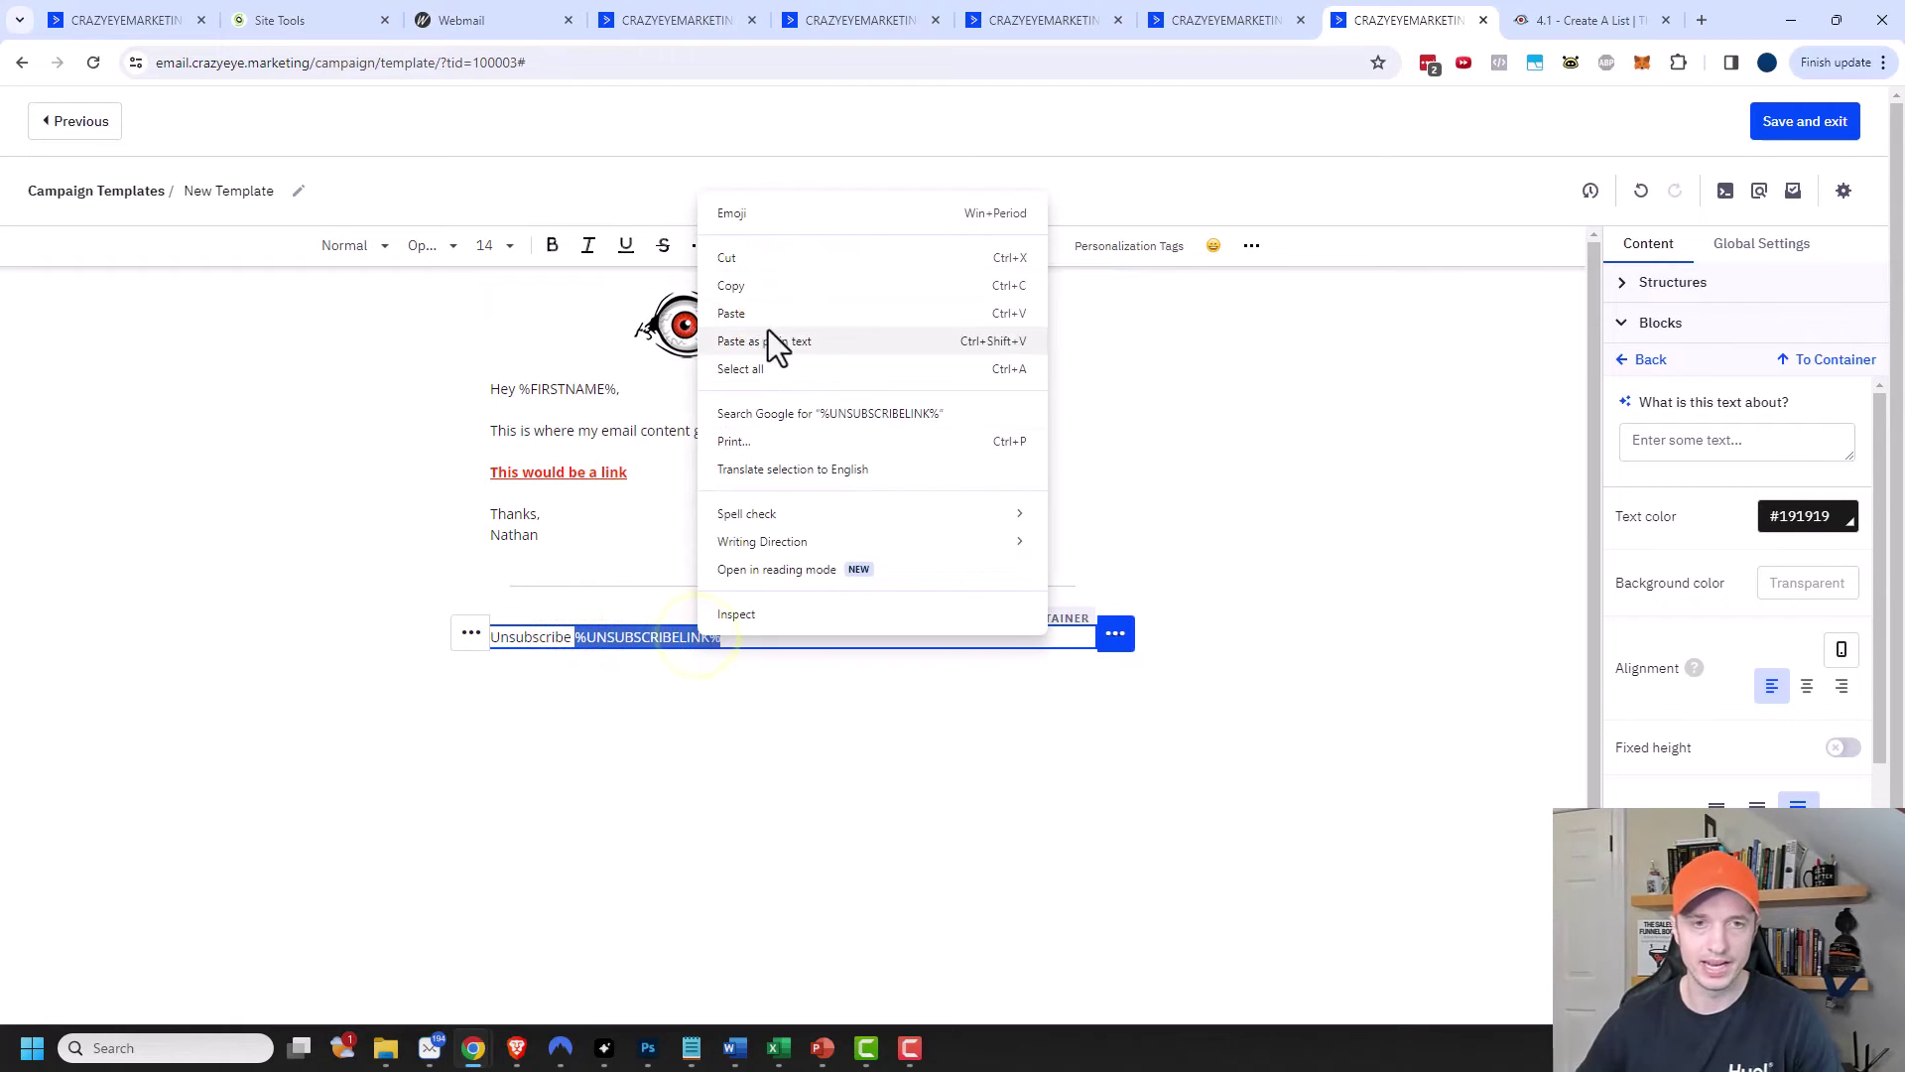
{"action": "left_click", "coordinate": [770, 285]}
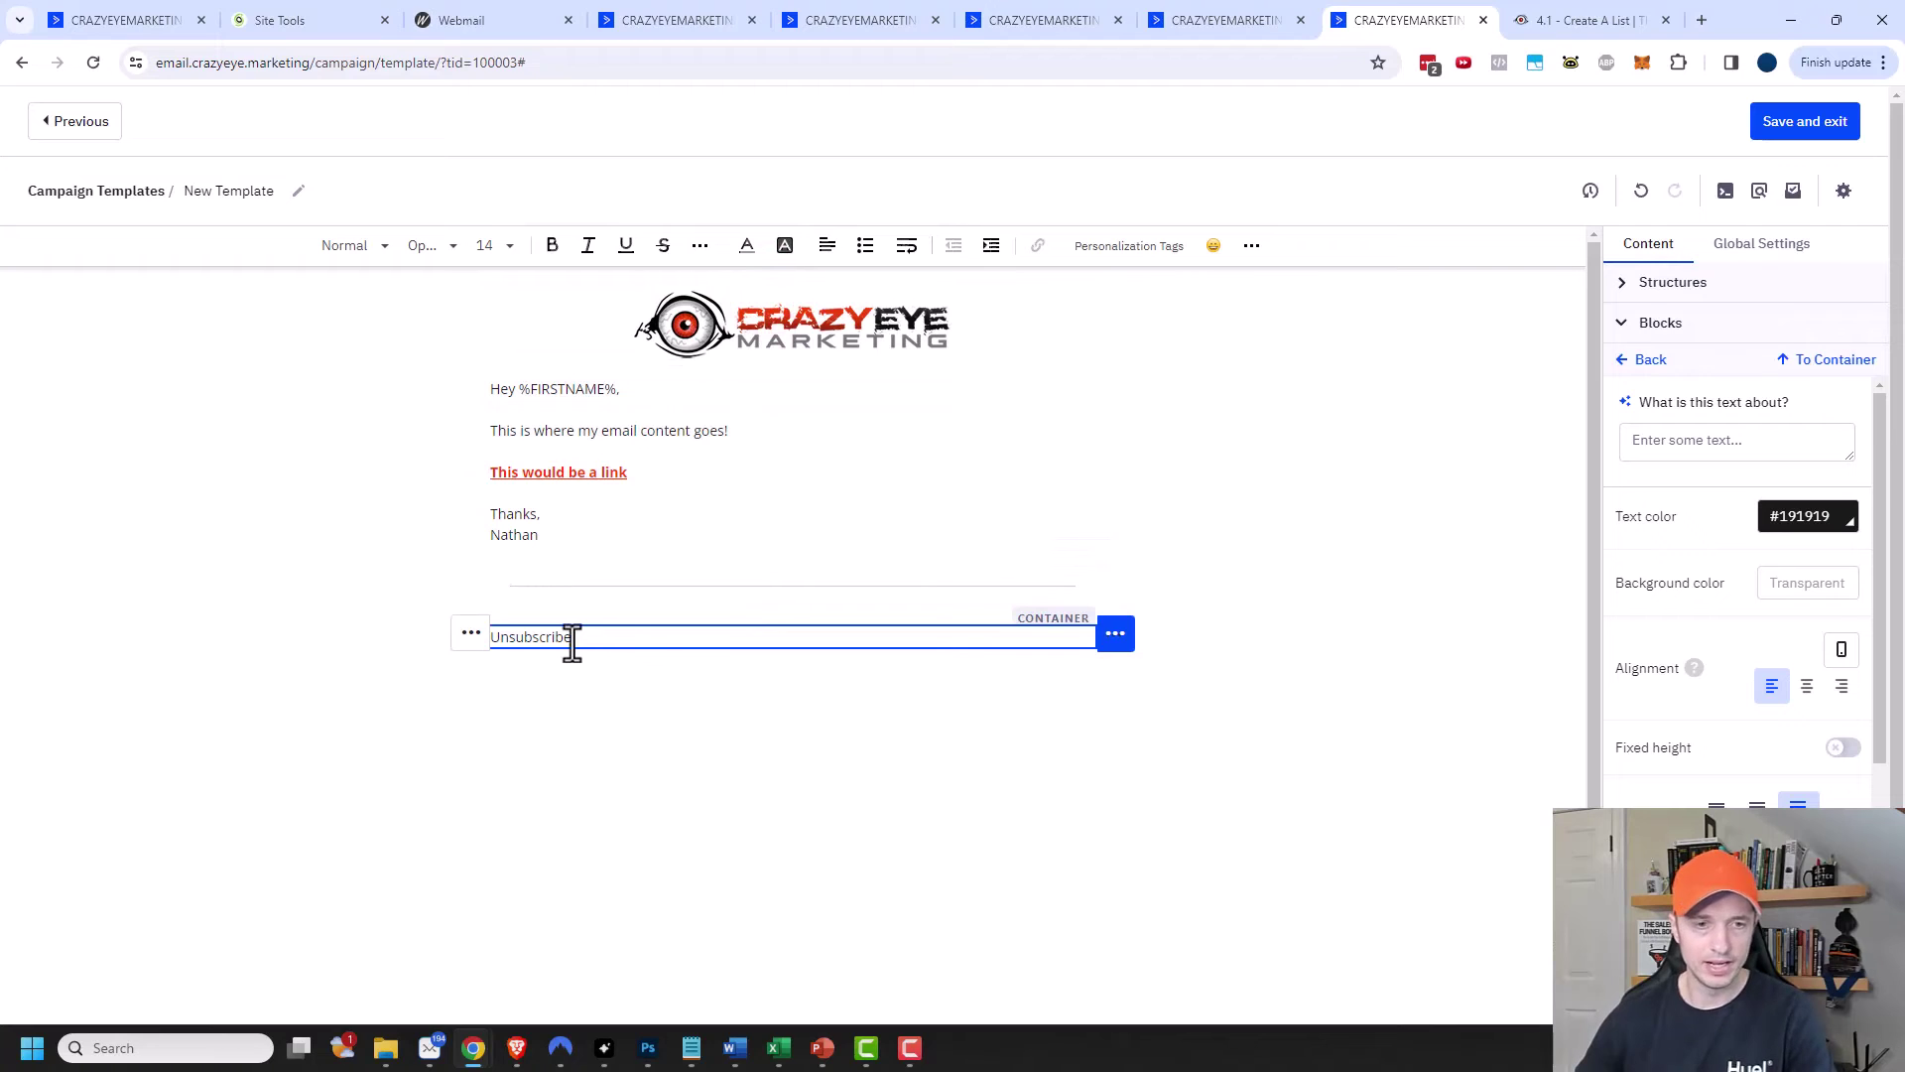
Turn the footer word "Unsubscribe" into a link of type Other pointing to %UNSUBSCRIBELINK%.
{"action": "left_click_drag", "start_coordinate": [572, 640], "coordinate": [489, 640]}
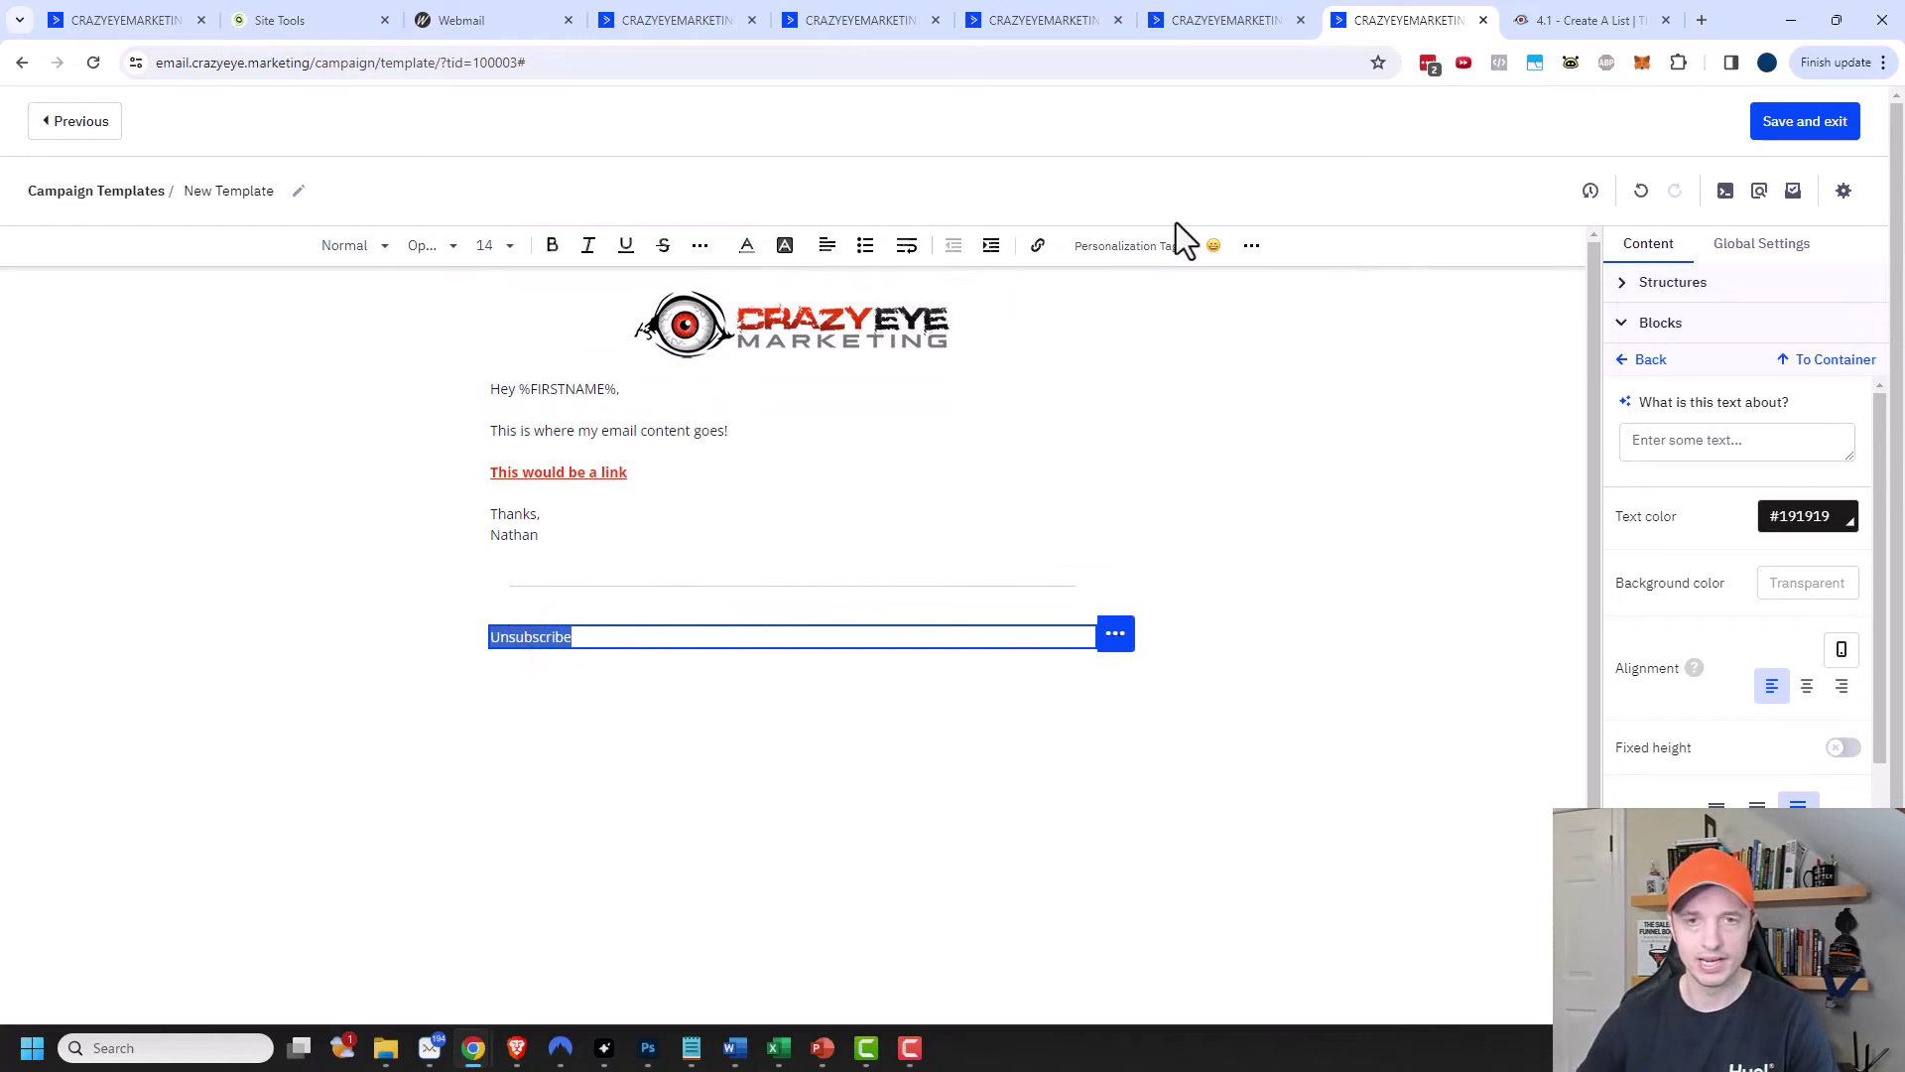
{"action": "left_click", "coordinate": [1036, 247]}
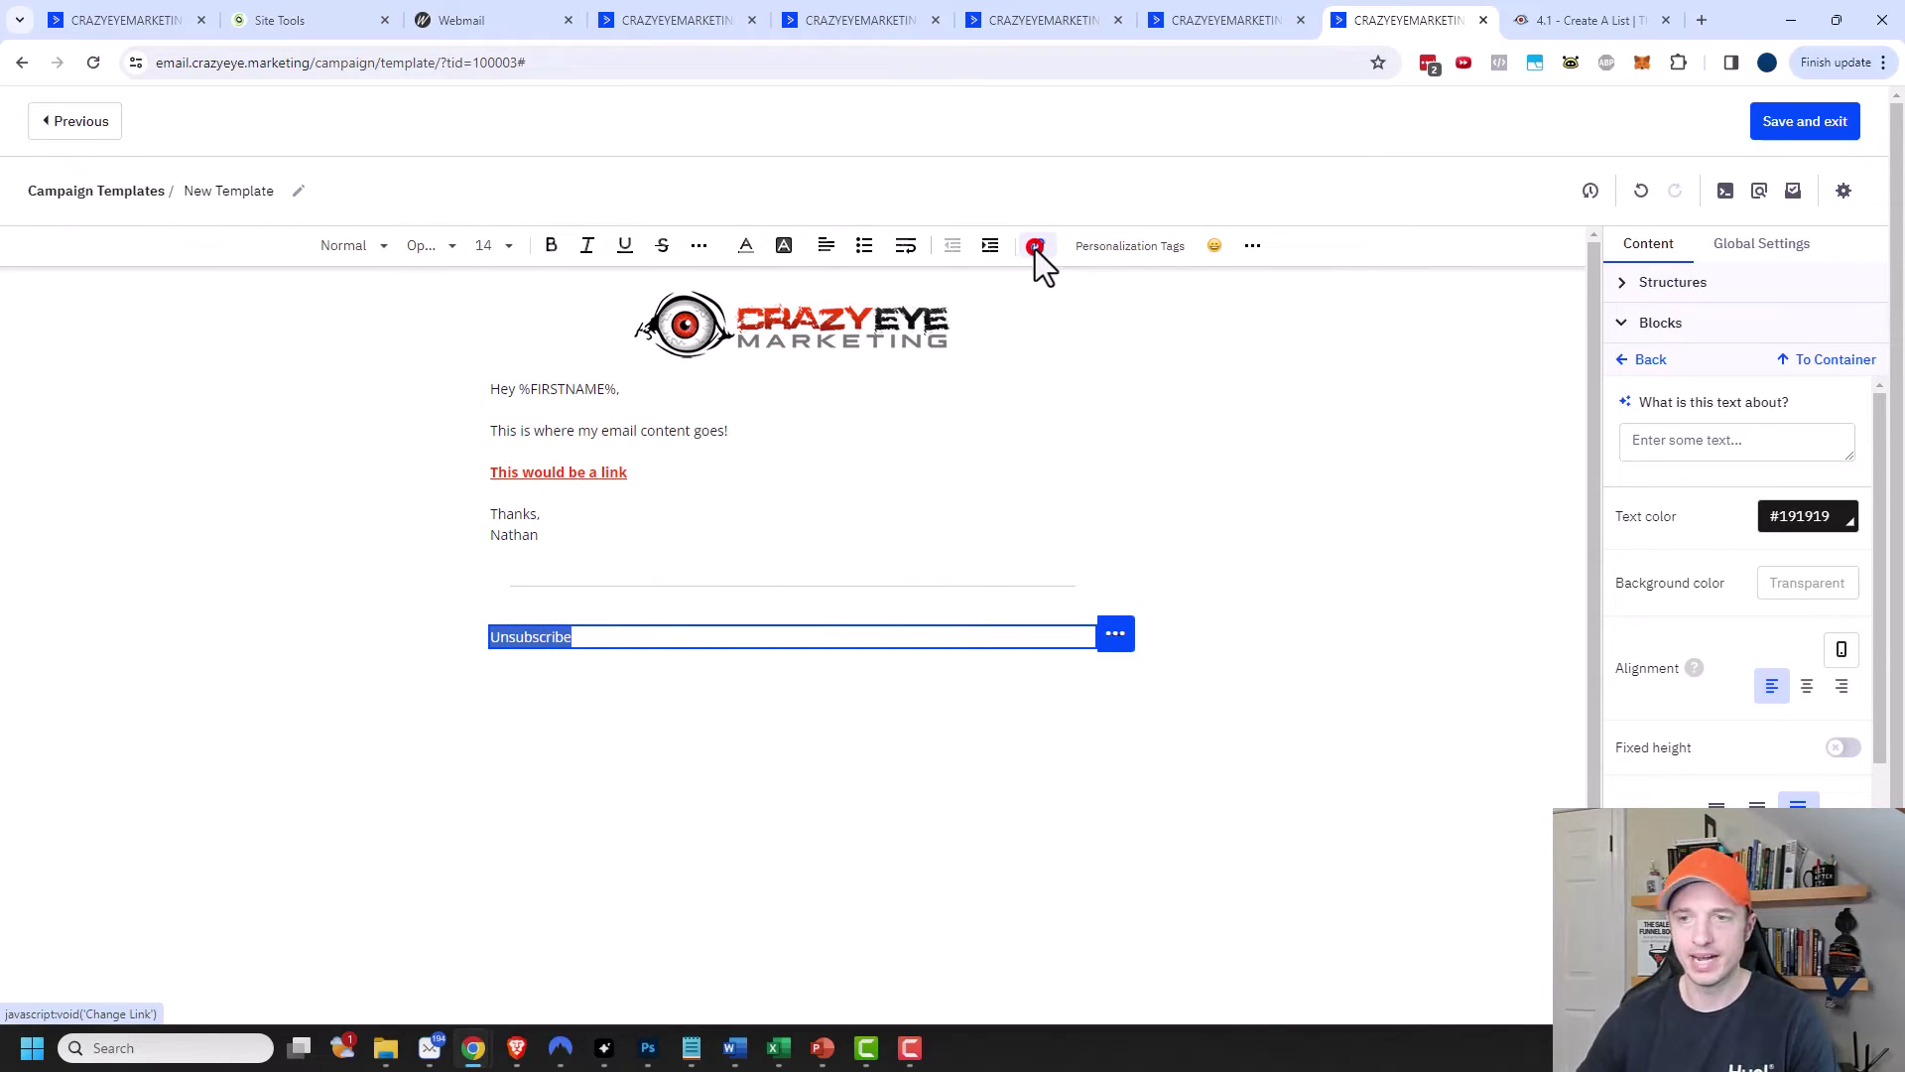
{"action": "scroll", "coordinate": [1737, 467], "scroll_direction": "down", "scroll_amount": 2}
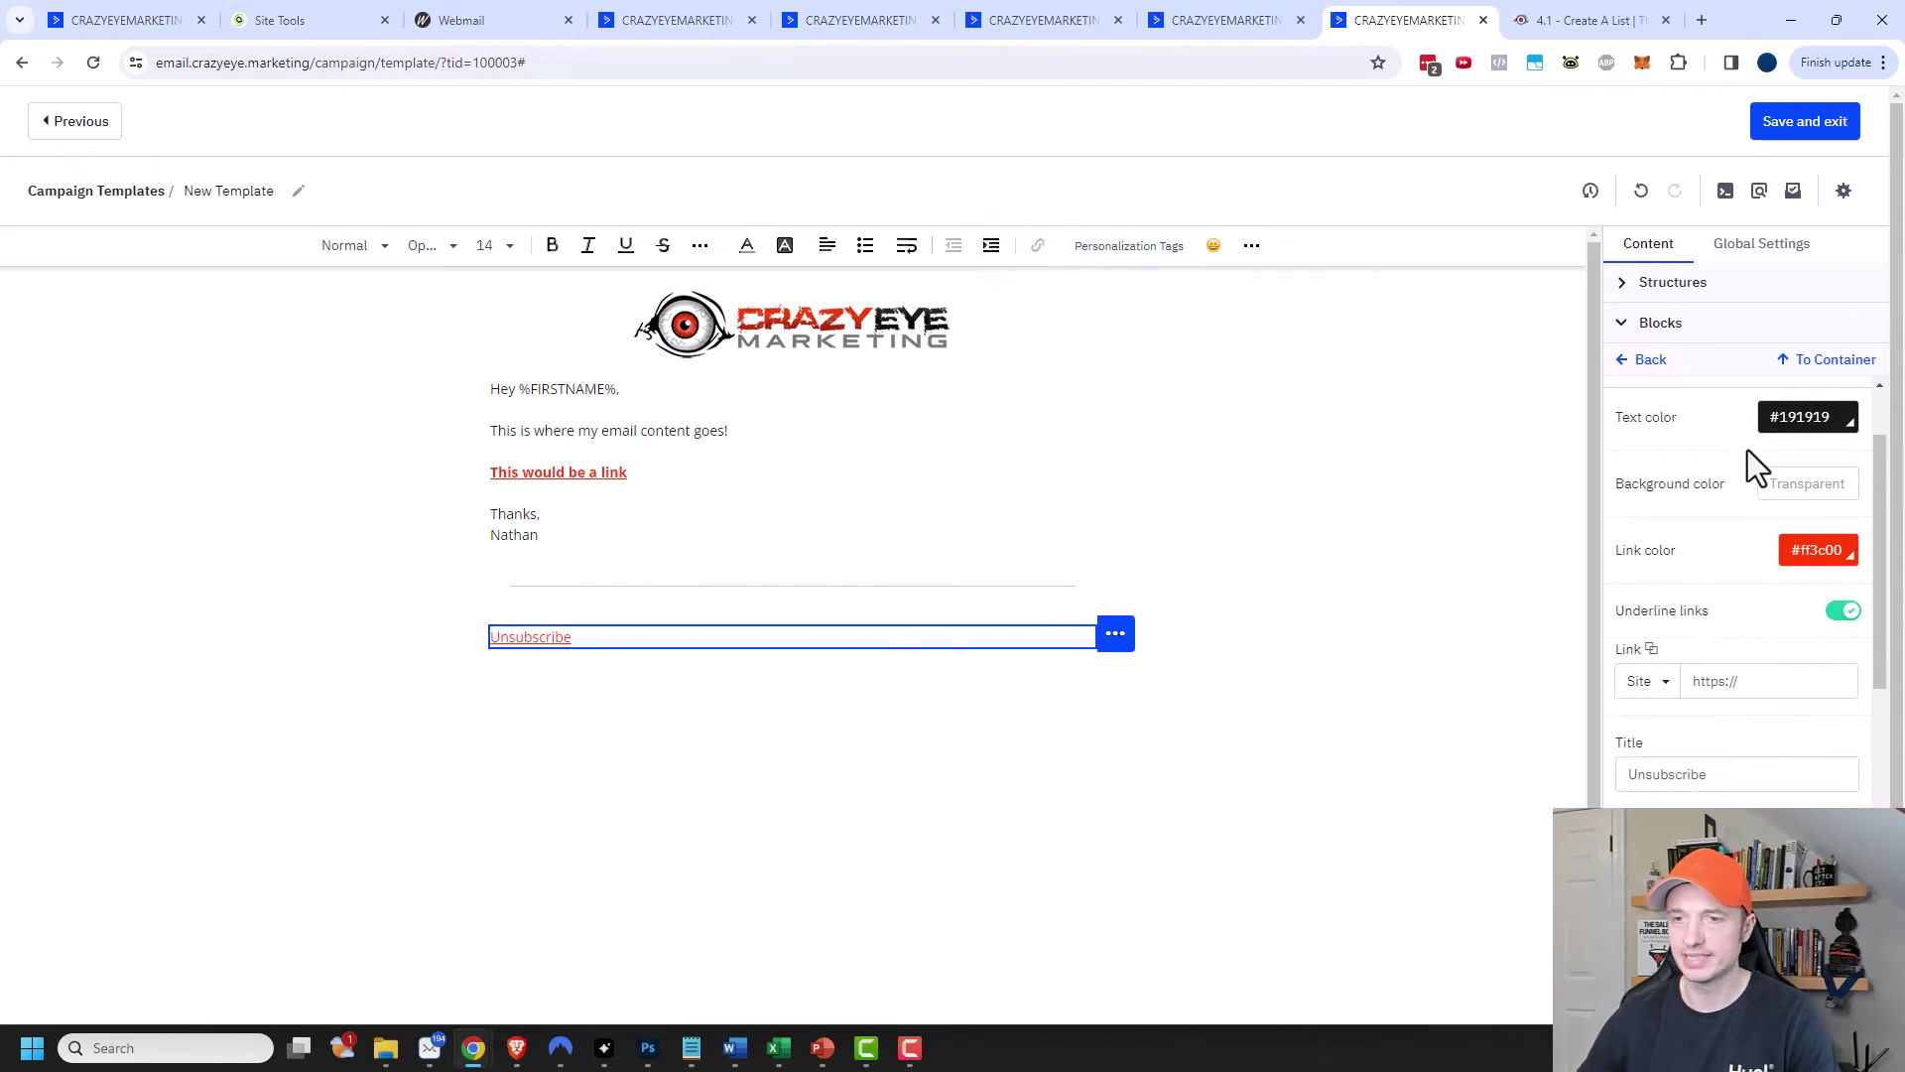
{"action": "left_click", "coordinate": [1666, 584]}
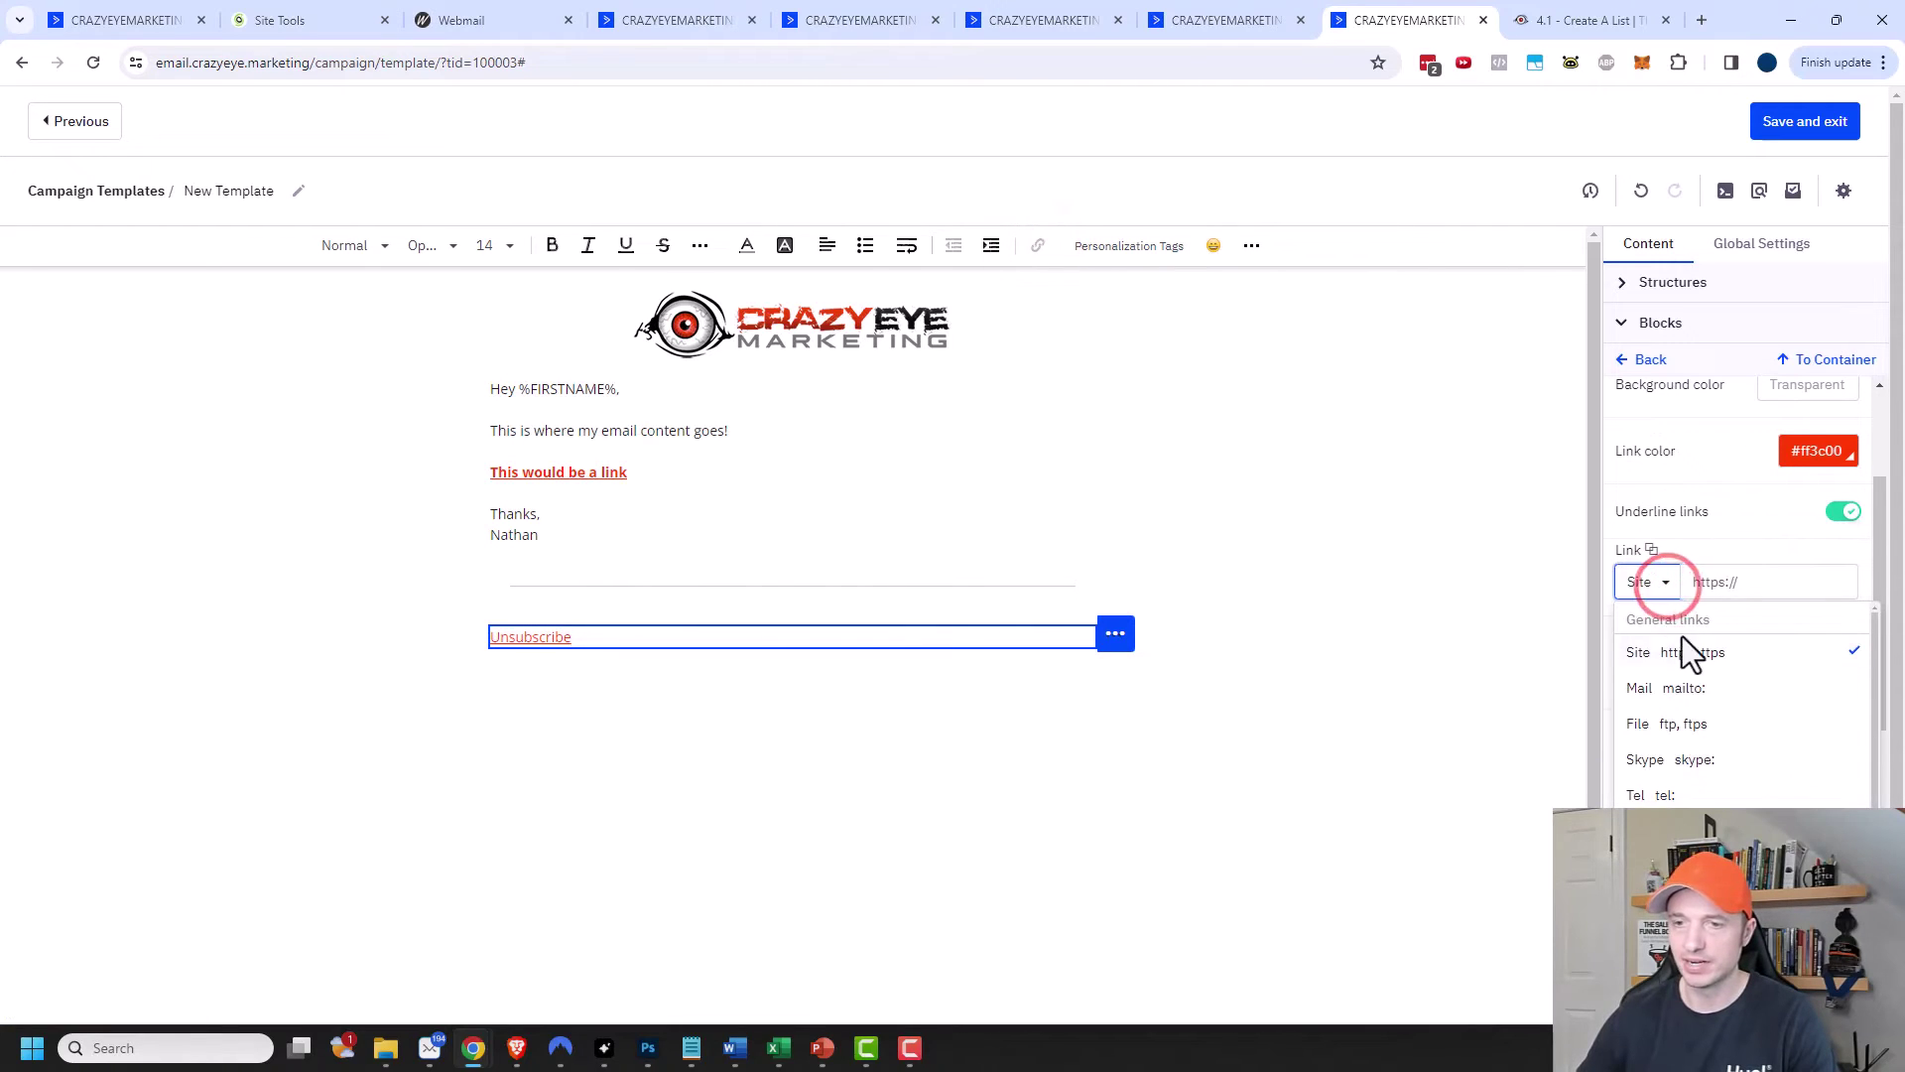
{"action": "left_click", "coordinate": [1642, 831]}
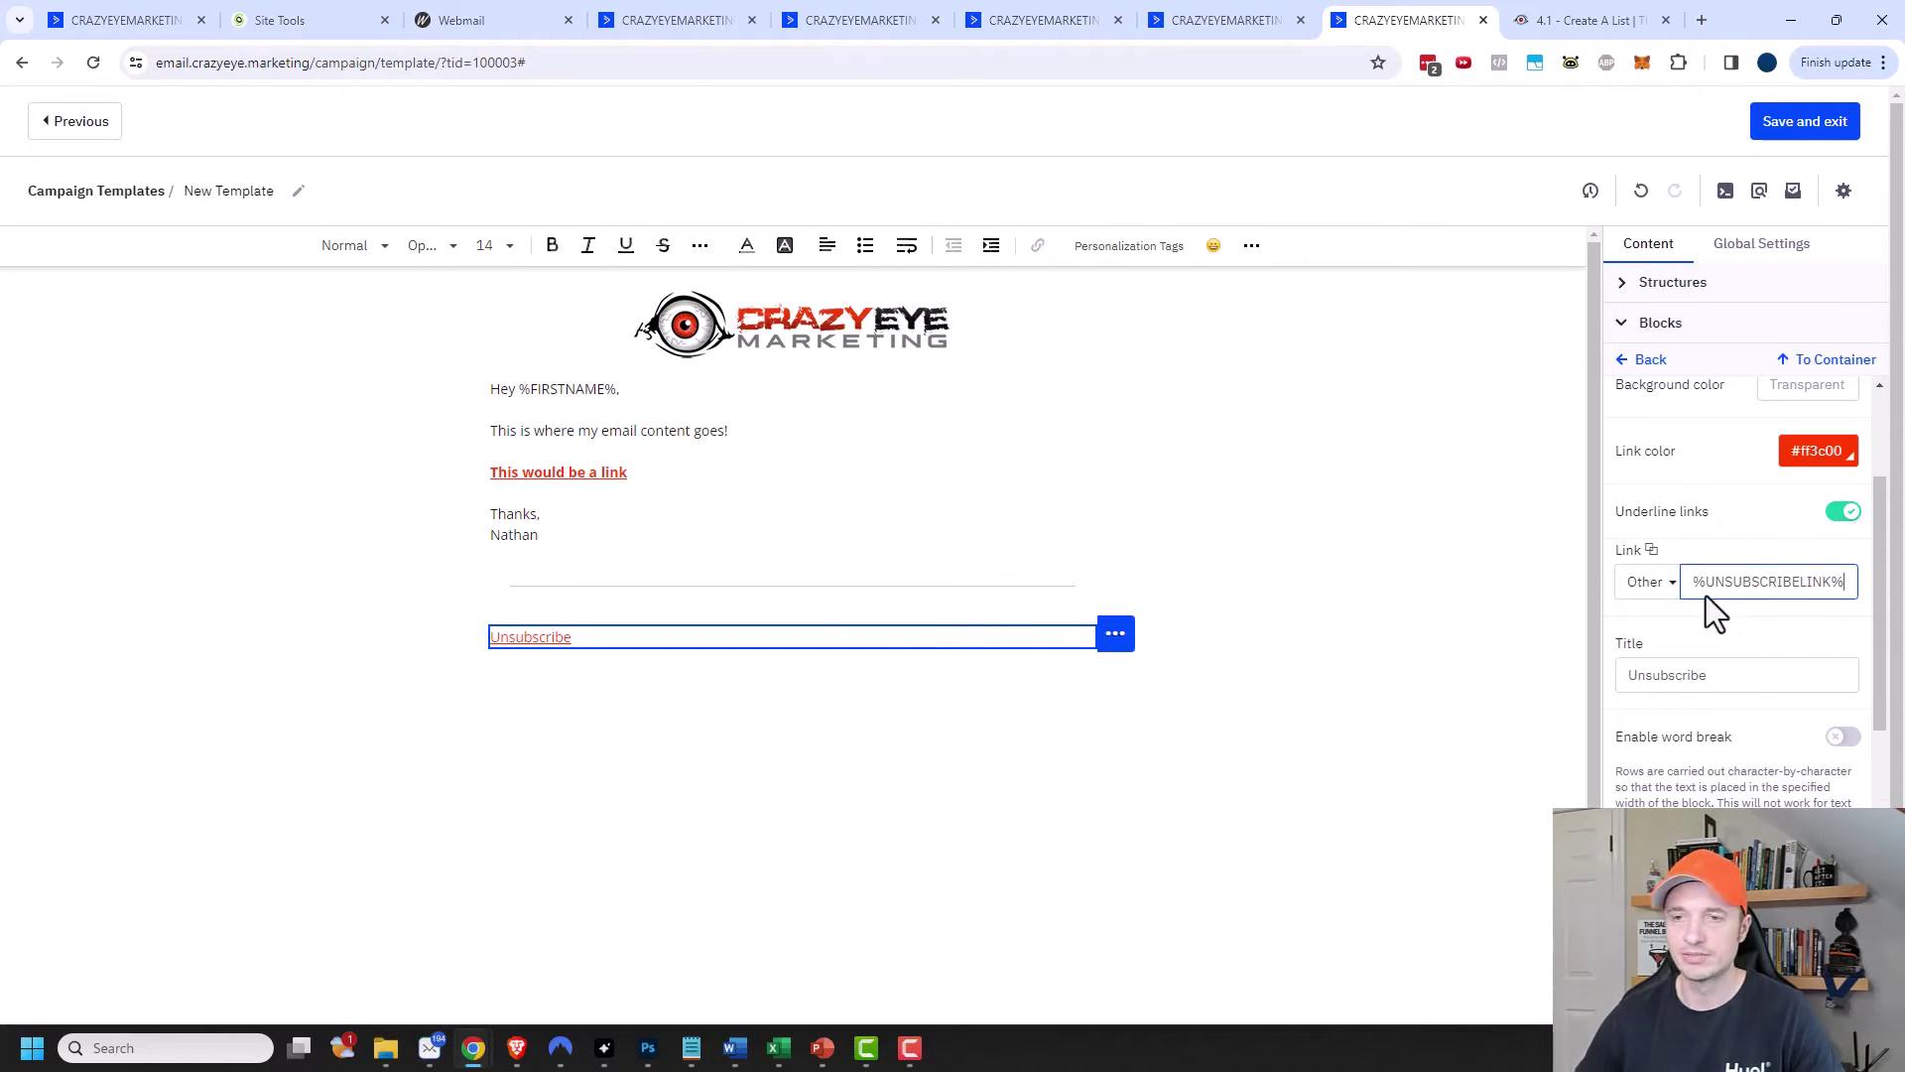
Add "| Update Profile" after "Unsubscribe" and insert the Update Subscription Account Link personalization tag behind it.
{"action": "left_click", "coordinate": [851, 637]}
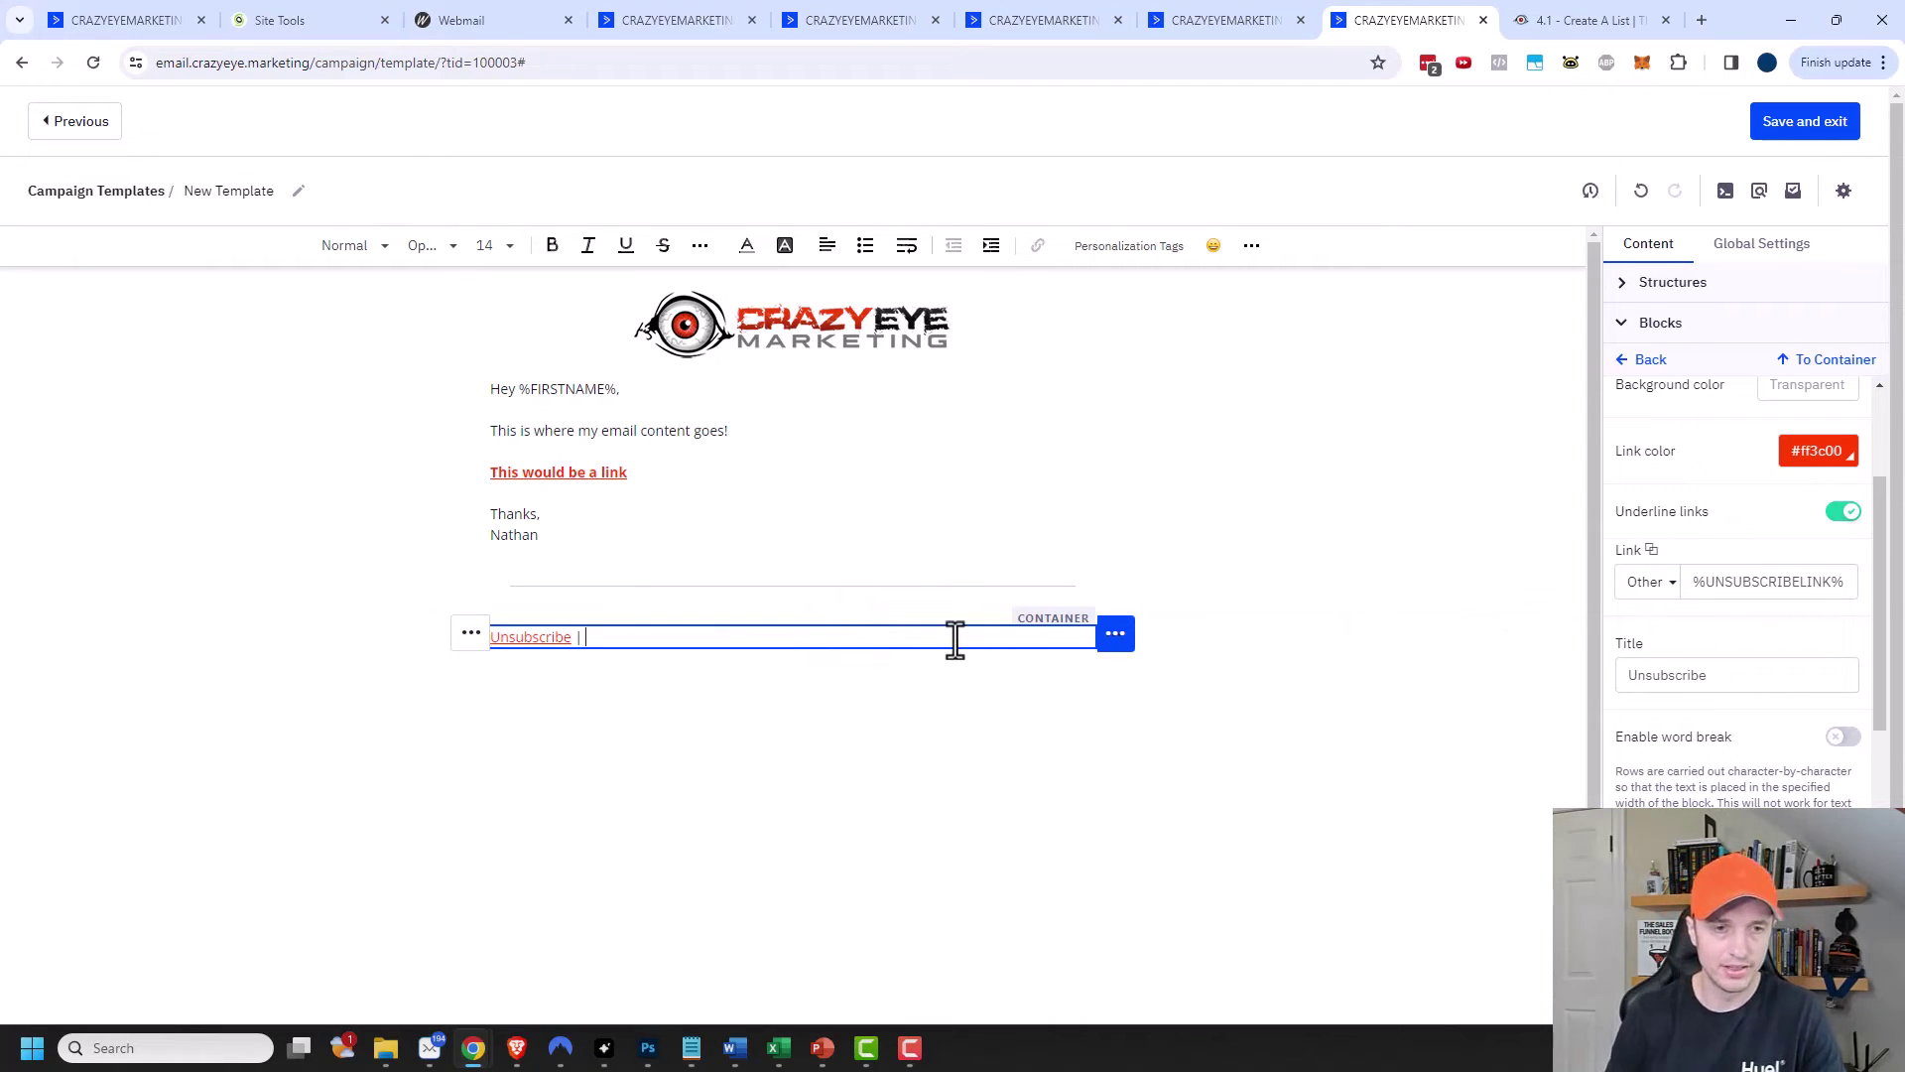
{"action": "type", "text": "| Update Profile"}
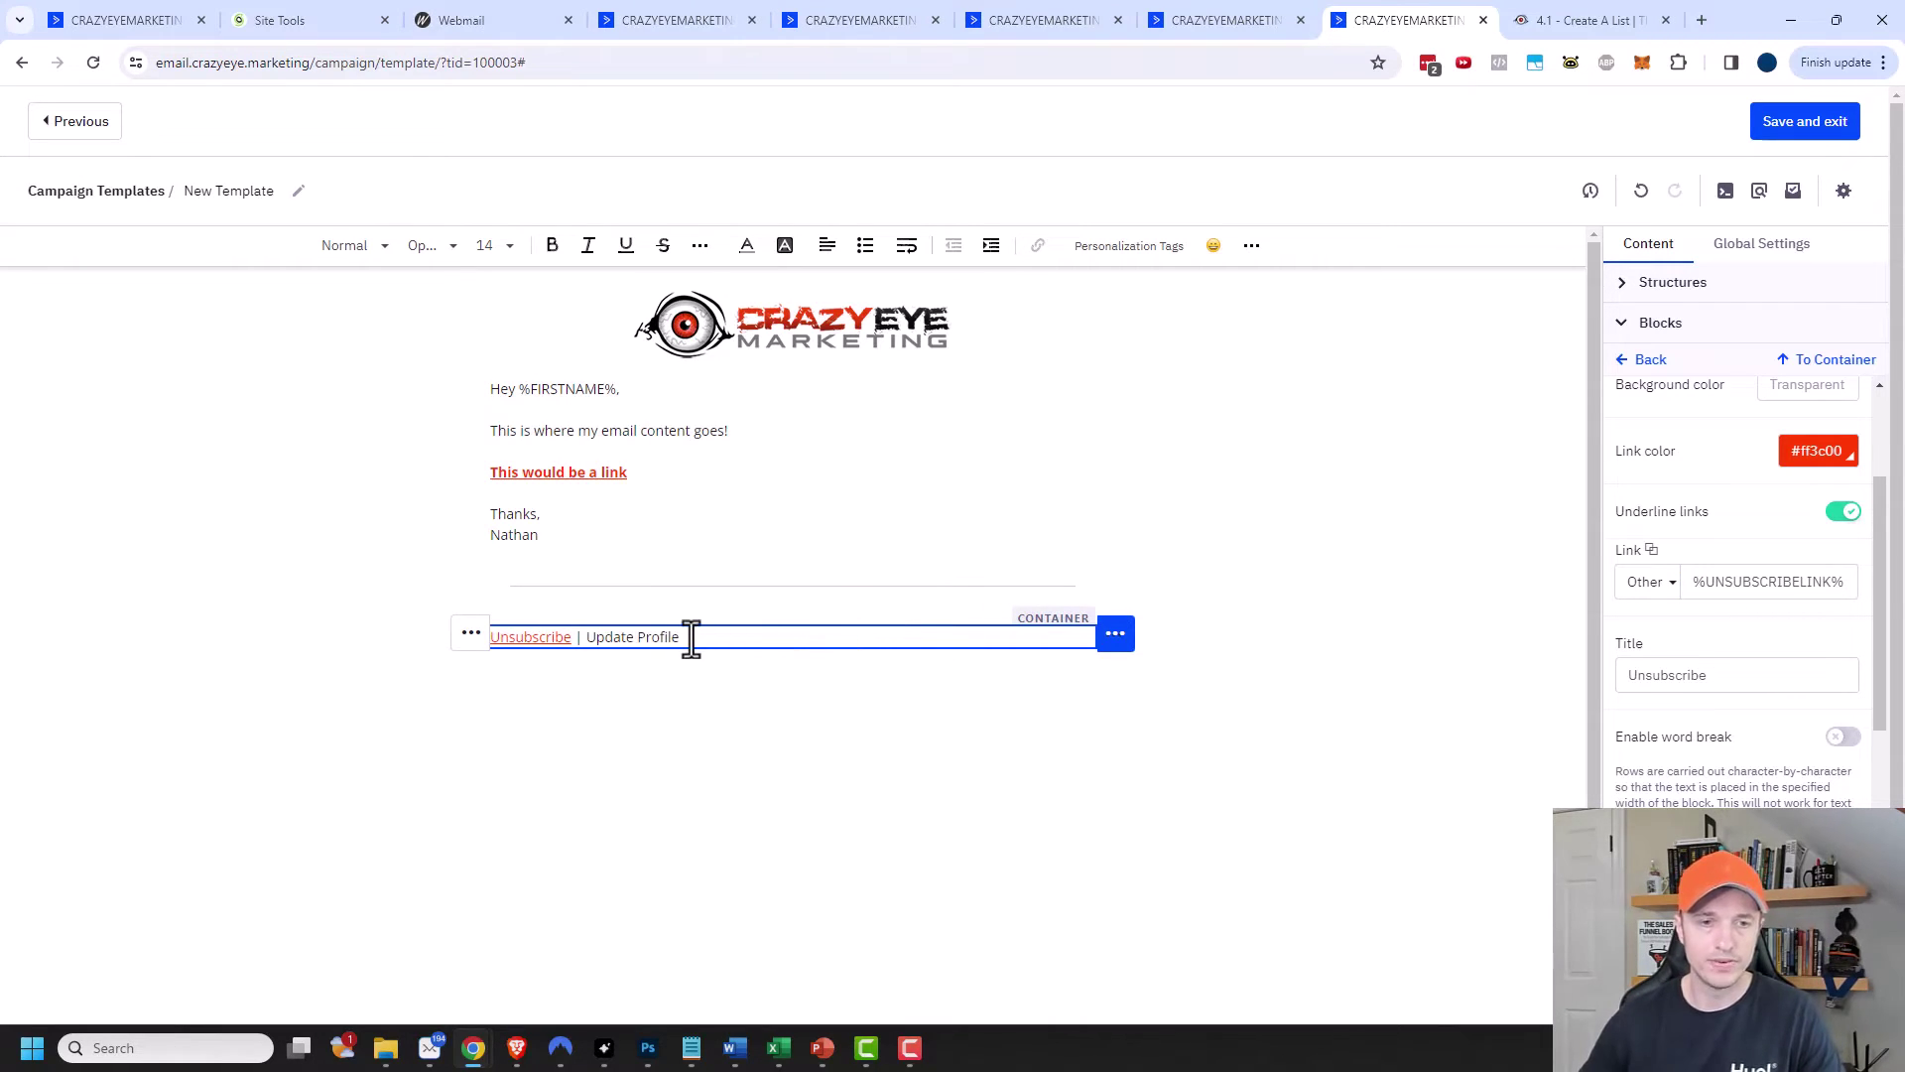
{"action": "left_click", "coordinate": [1122, 248]}
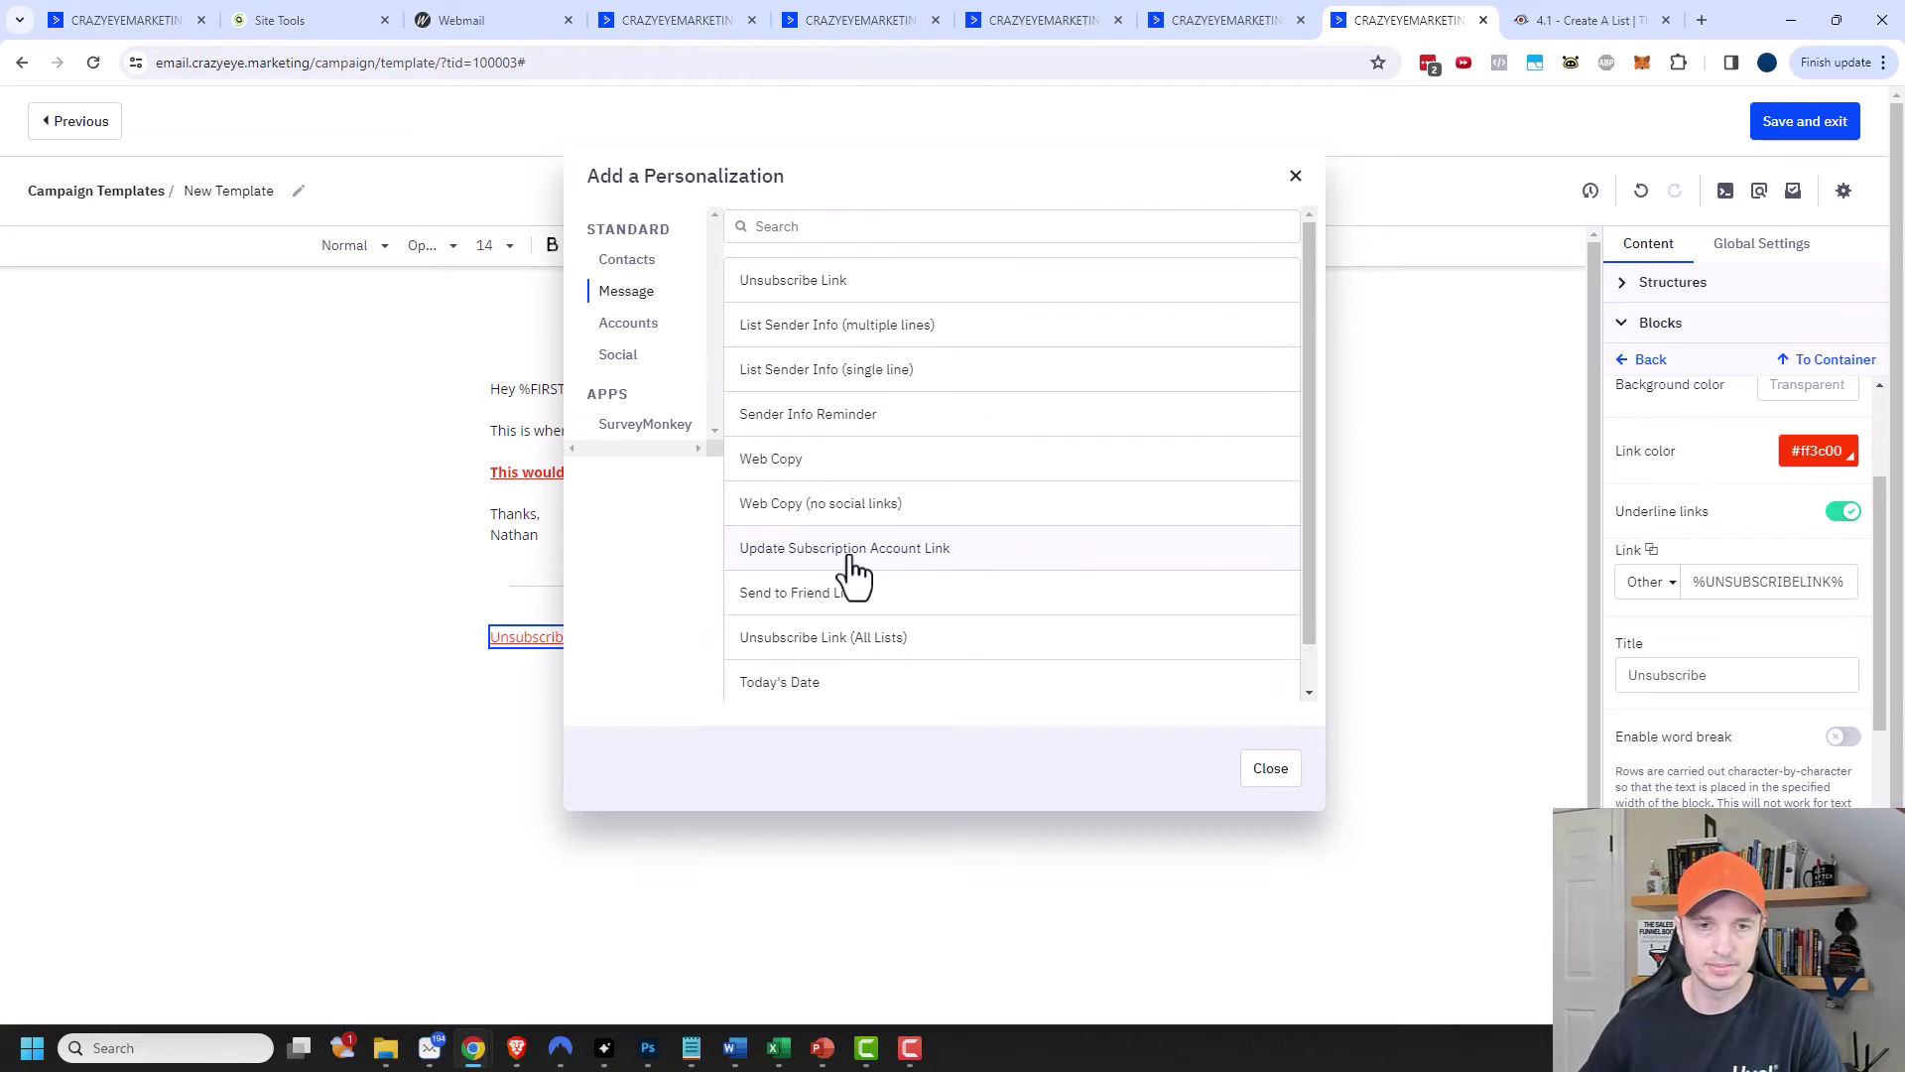
{"action": "left_click", "coordinate": [901, 548]}
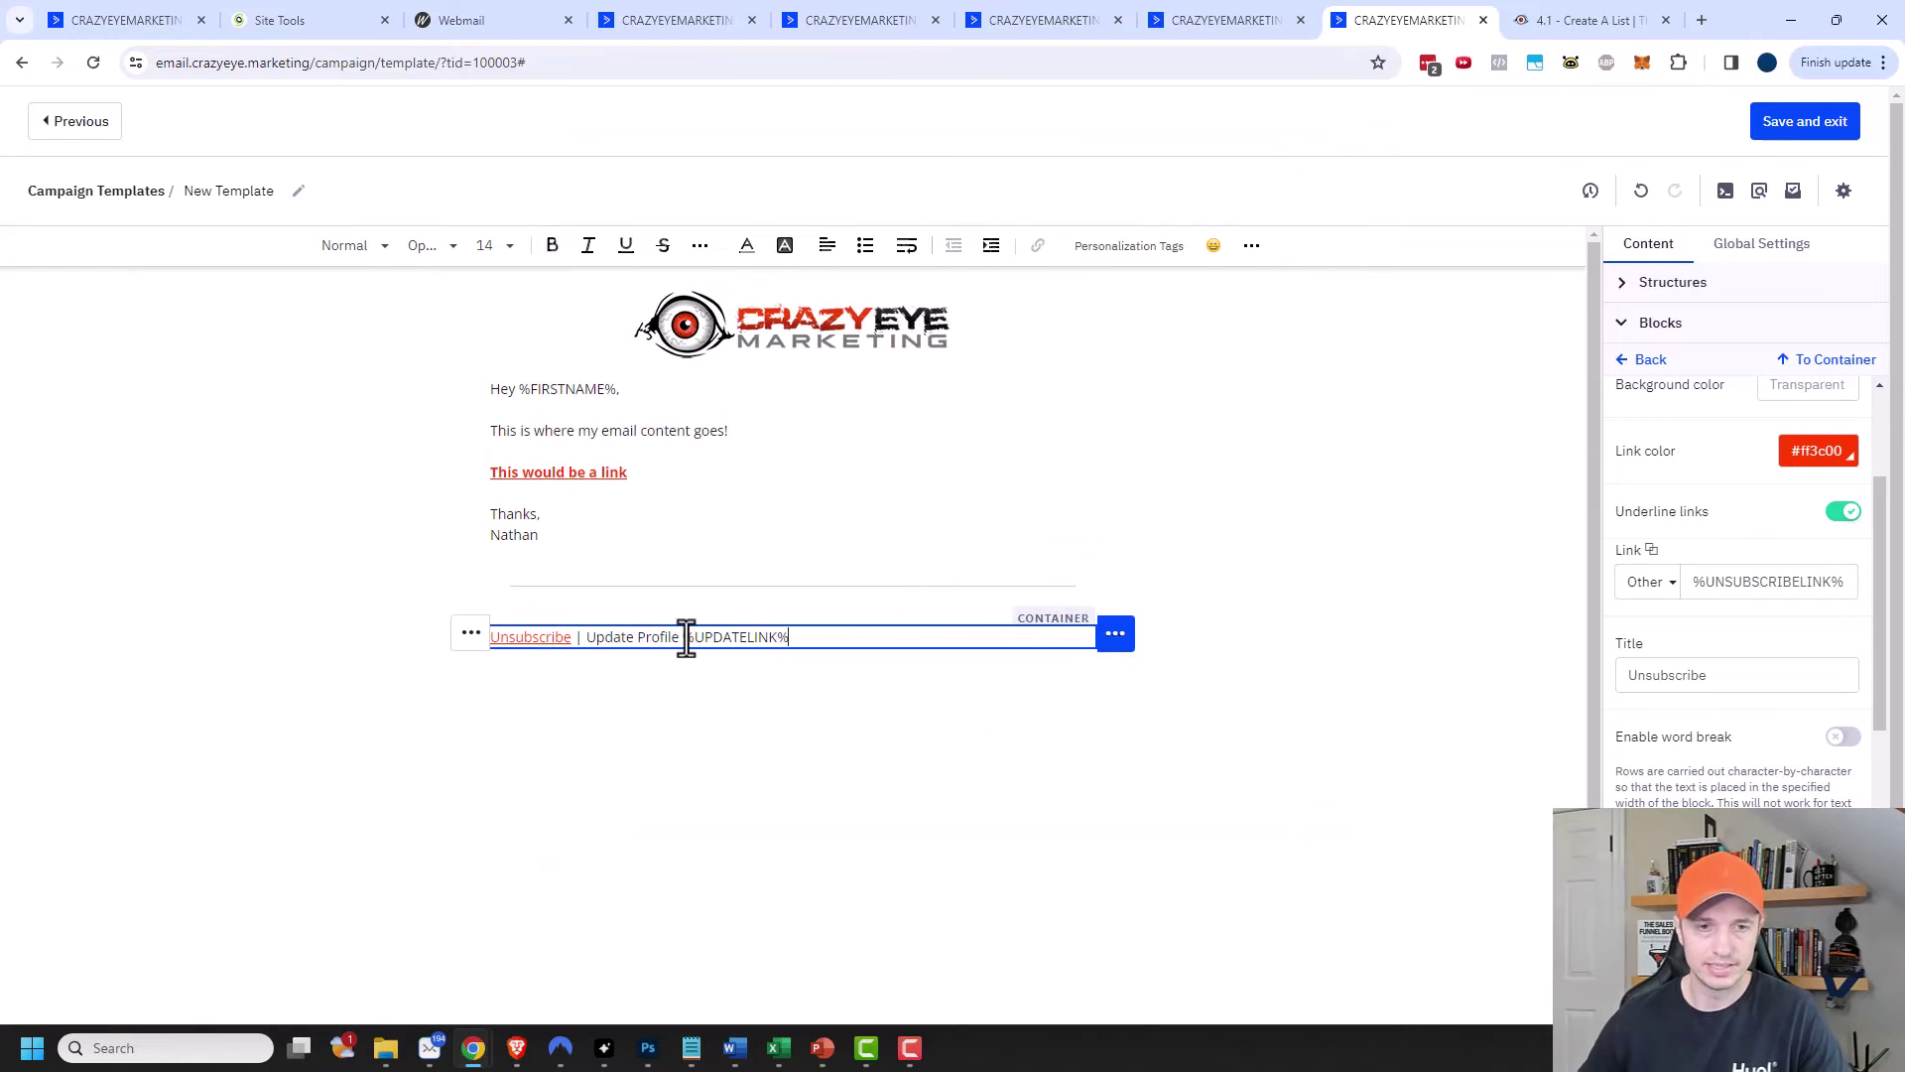
Copy the %UPDATELINK% tag and delete it from the footer line.
{"action": "left_click_drag", "start_coordinate": [686, 640], "coordinate": [859, 642]}
{"action": "key", "text": "ctrl+c"}
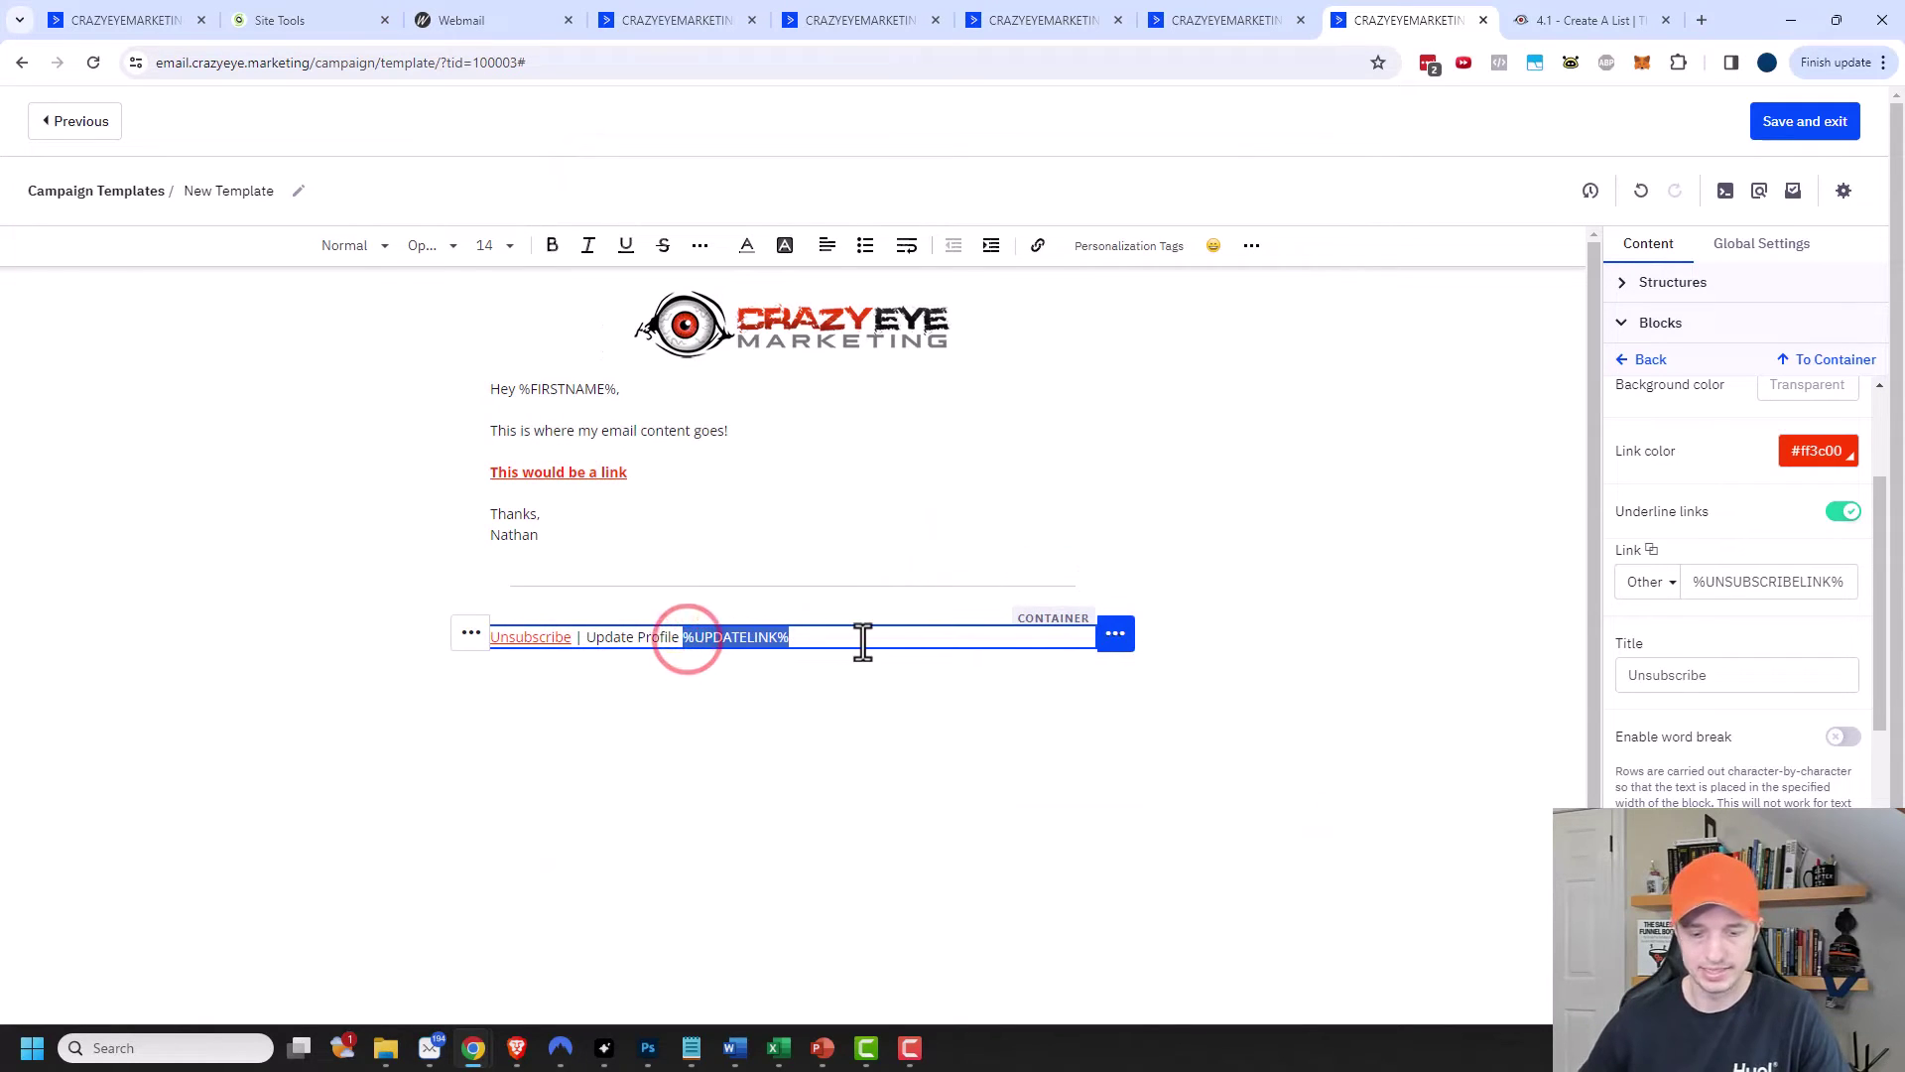
{"action": "key", "text": "BackSpace"}
Turn the footer words "Update Profile" into a link of type Other pointing to %UPDATELINK%.
{"action": "left_click_drag", "start_coordinate": [587, 639], "coordinate": [681, 638]}
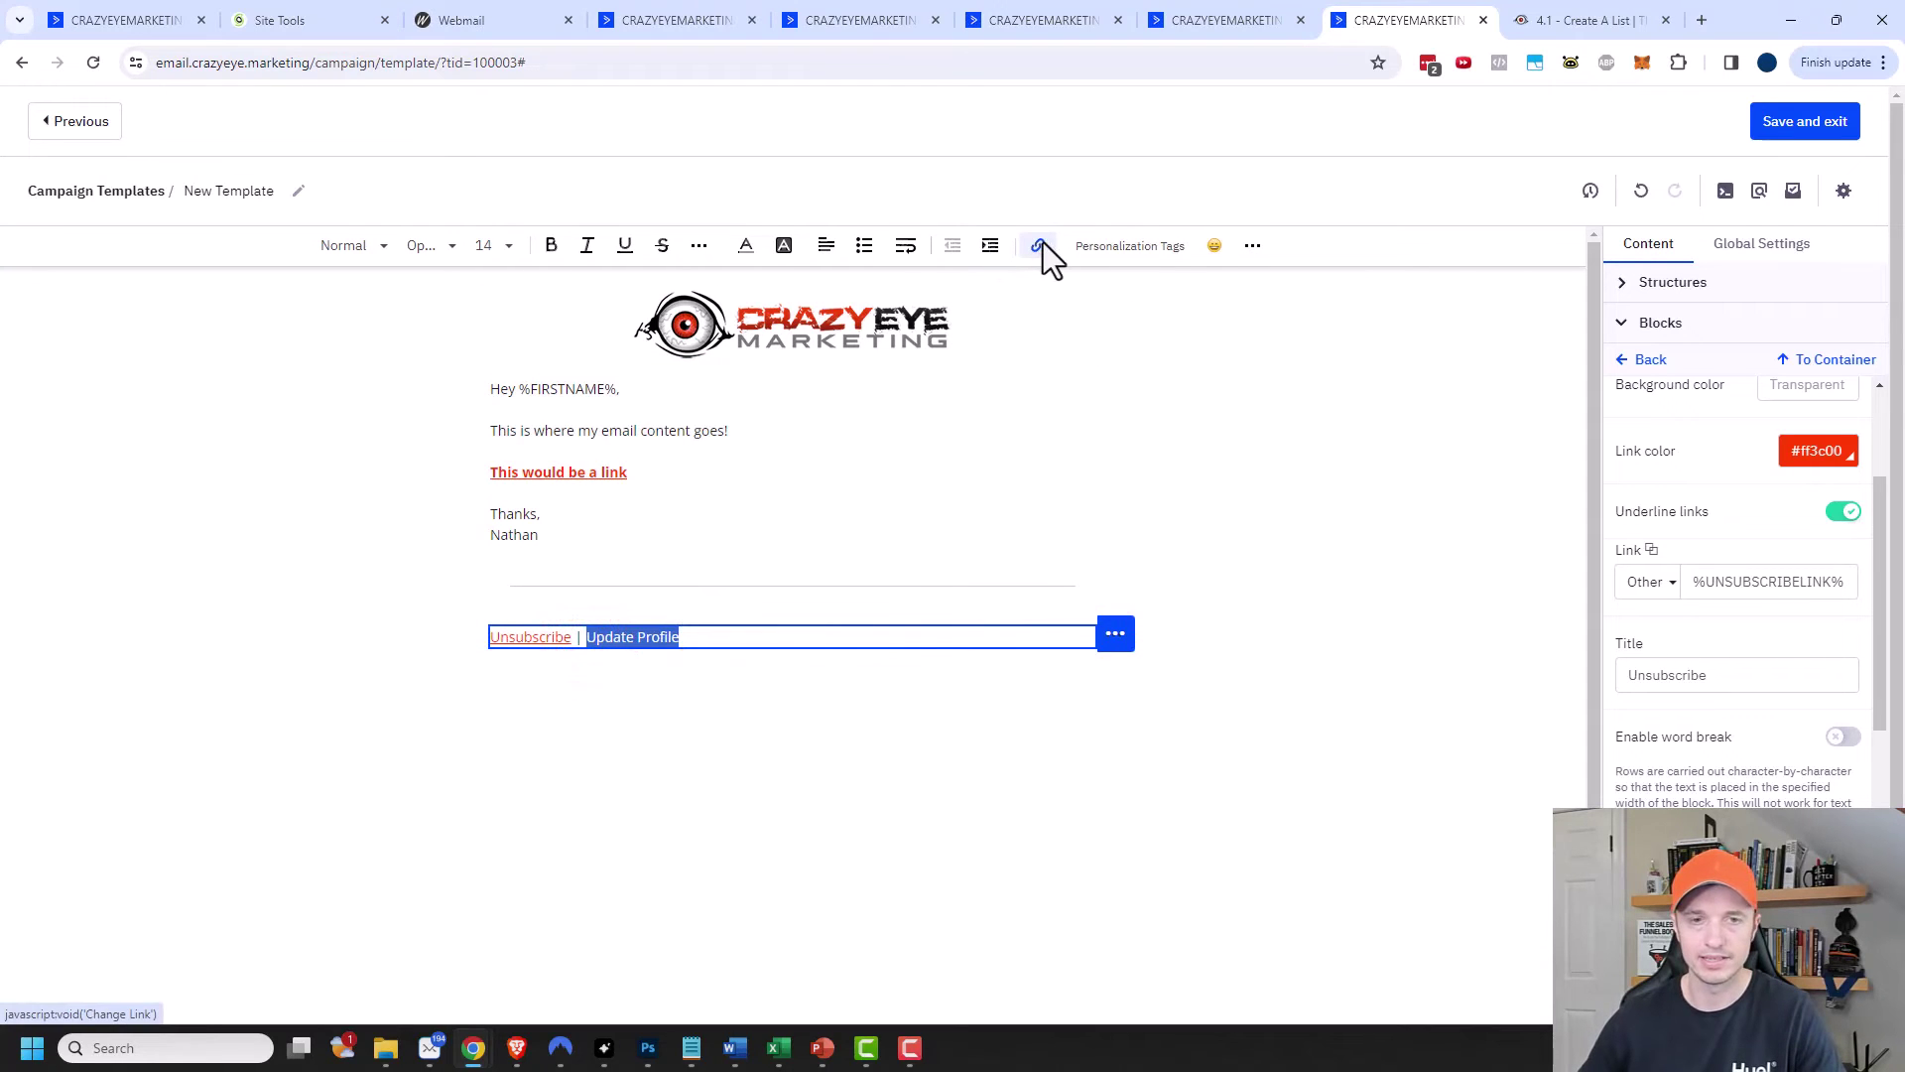
{"action": "left_click", "coordinate": [1042, 244]}
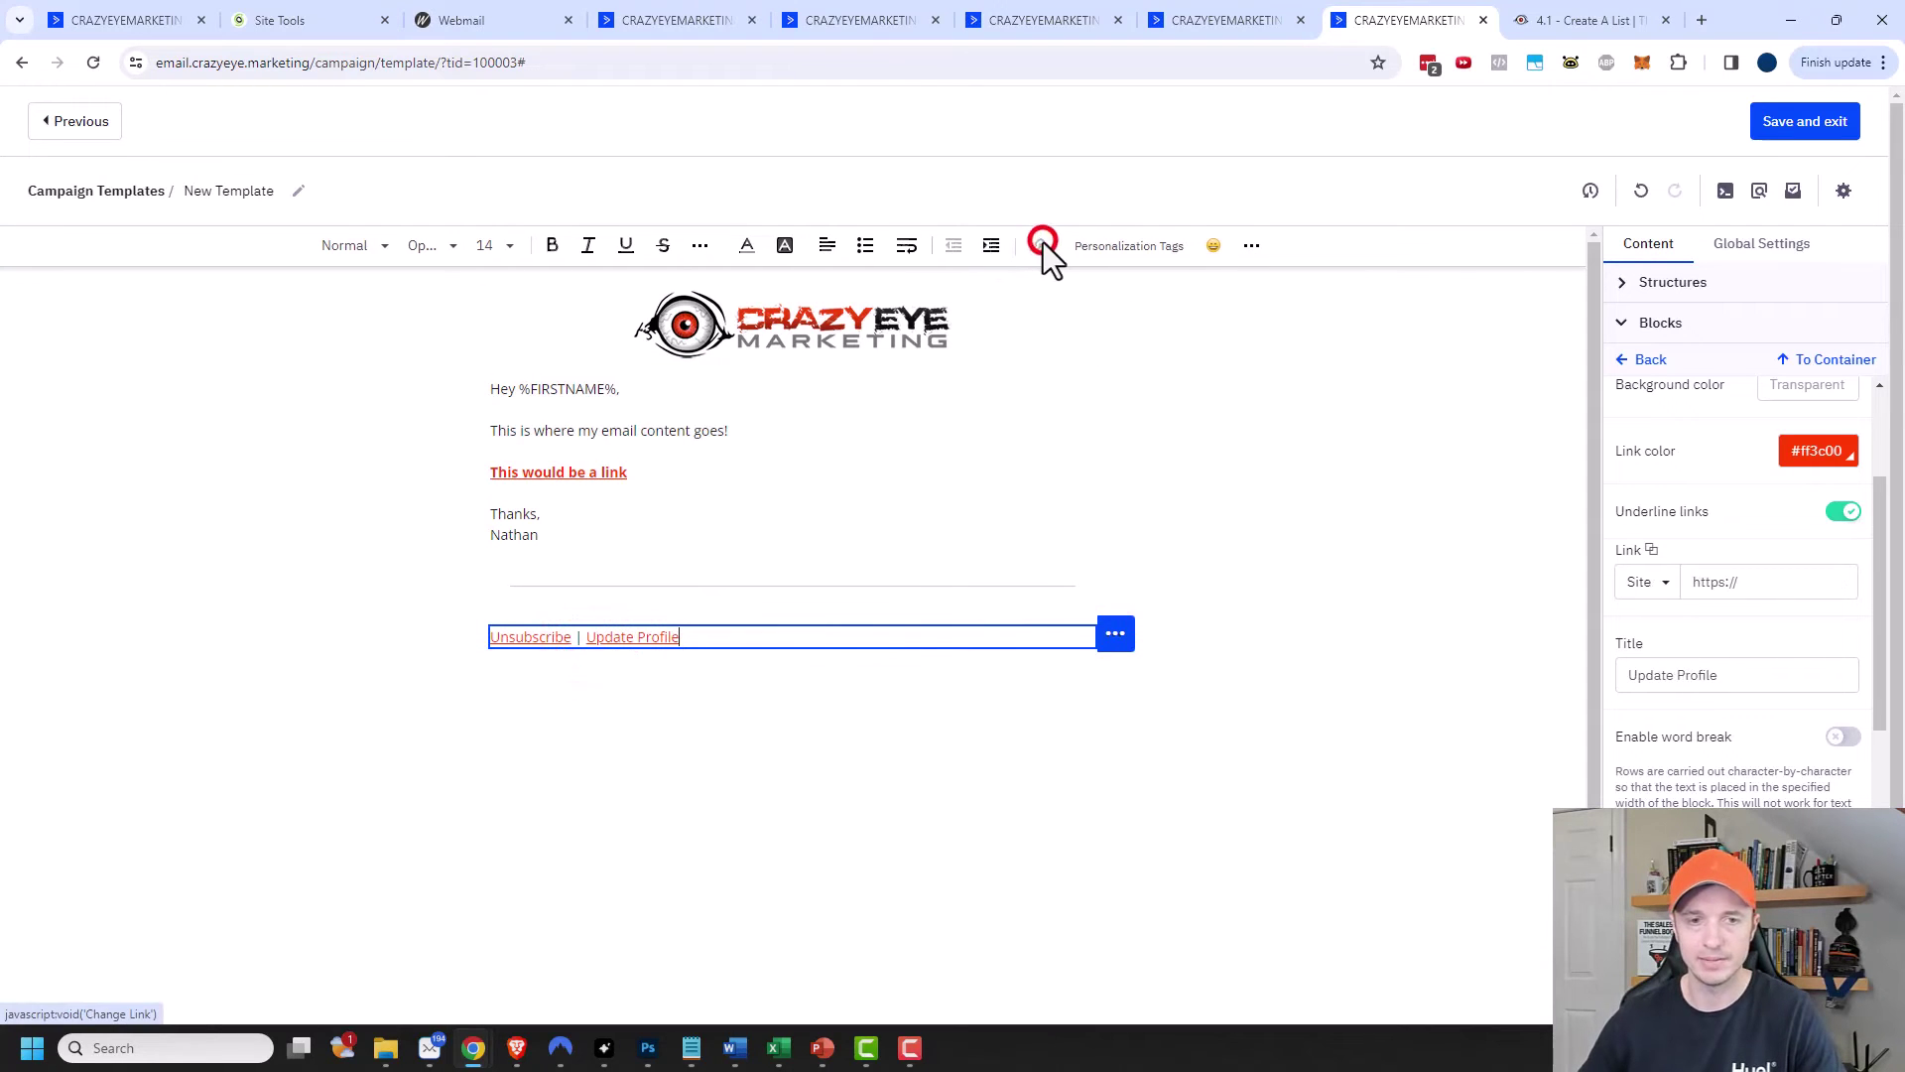
{"action": "left_click", "coordinate": [1642, 582]}
{"action": "left_click", "coordinate": [1643, 831]}
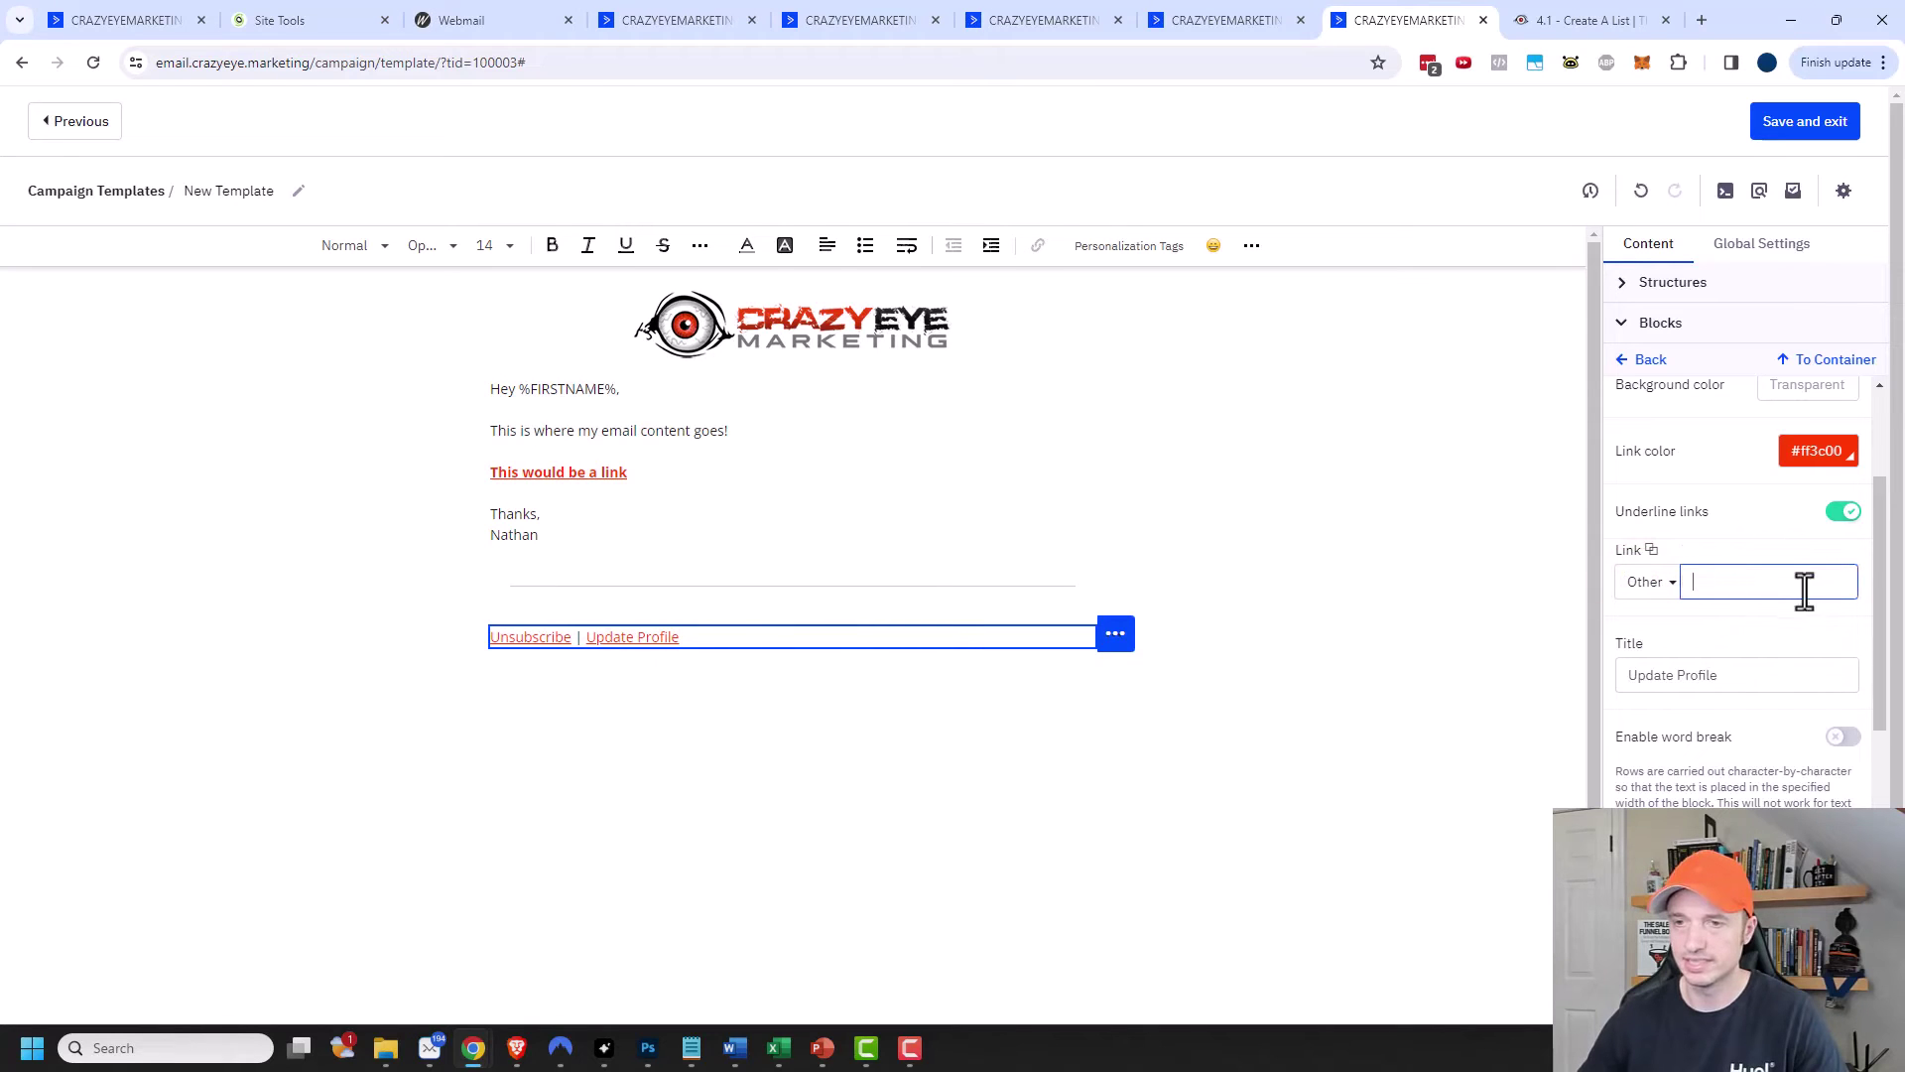
{"action": "key", "text": "ctrl+v"}
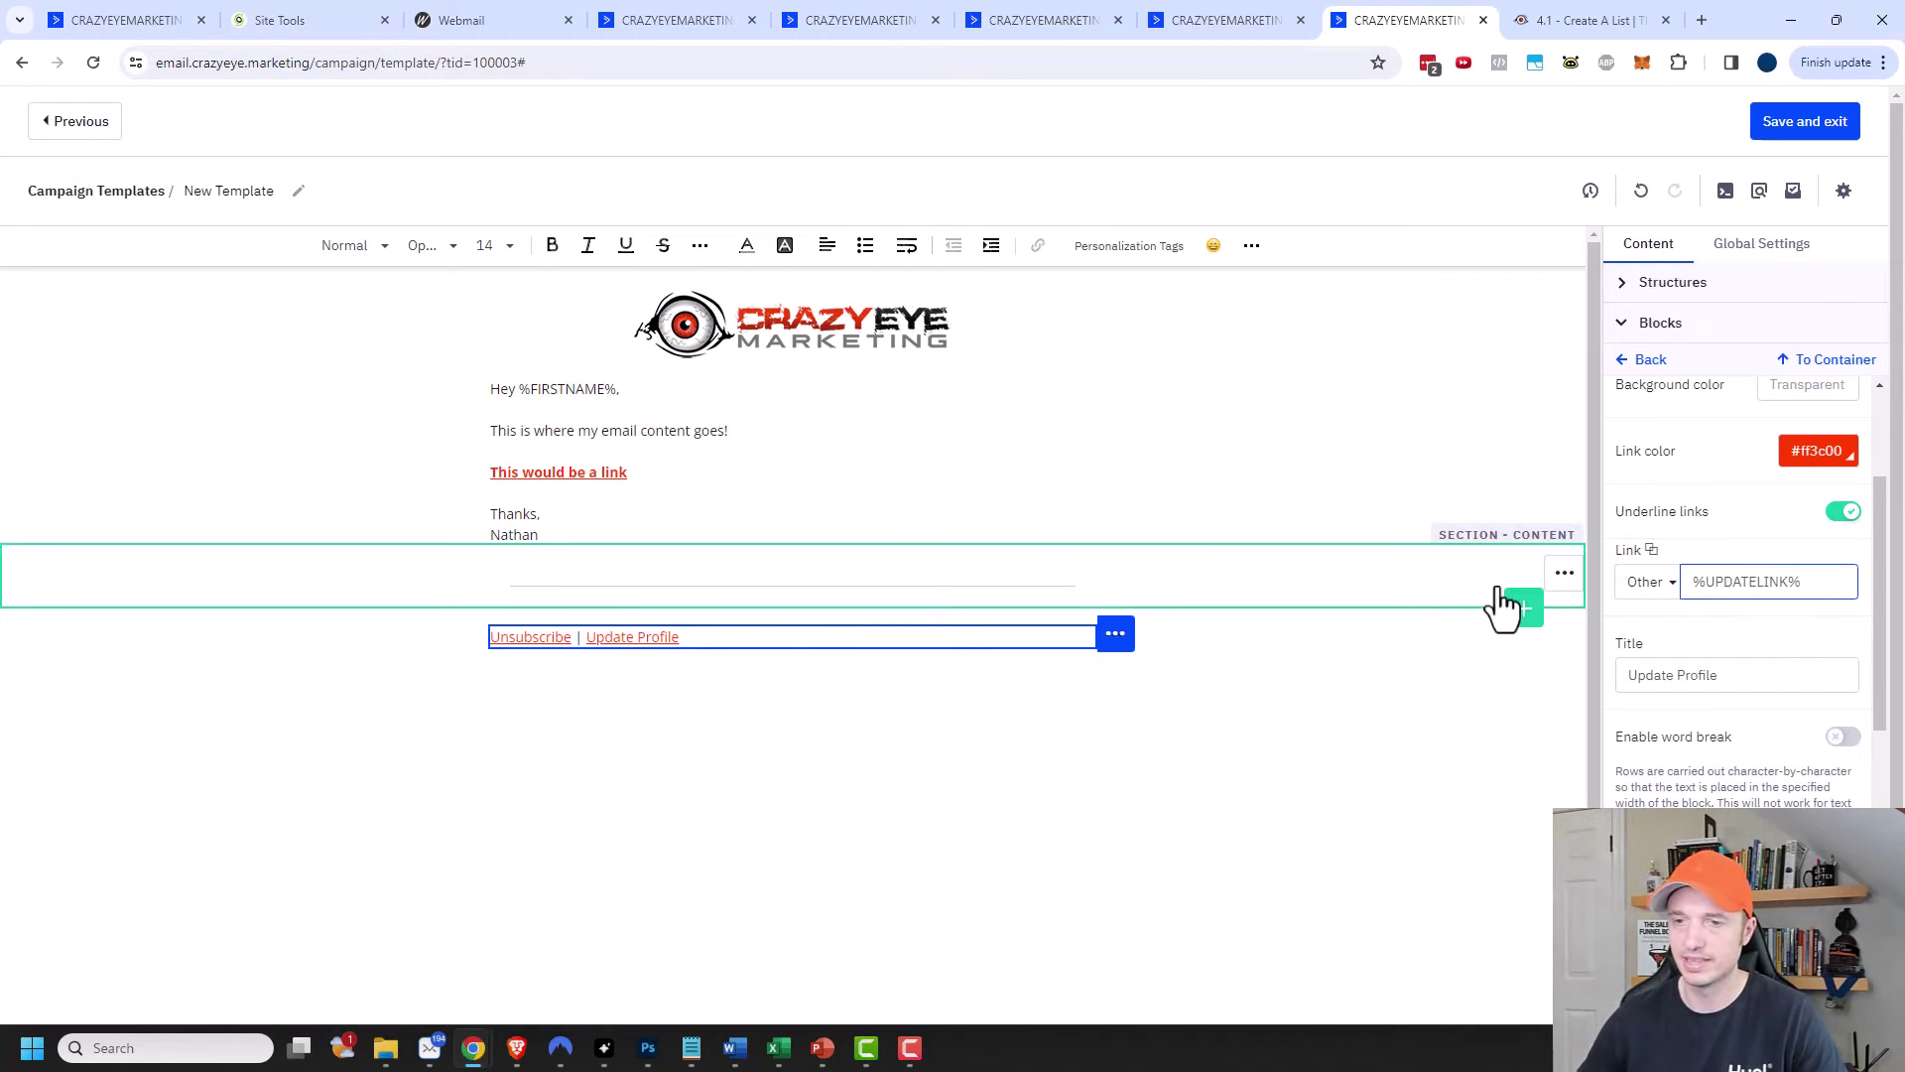
{"action": "left_click", "coordinate": [1496, 776]}
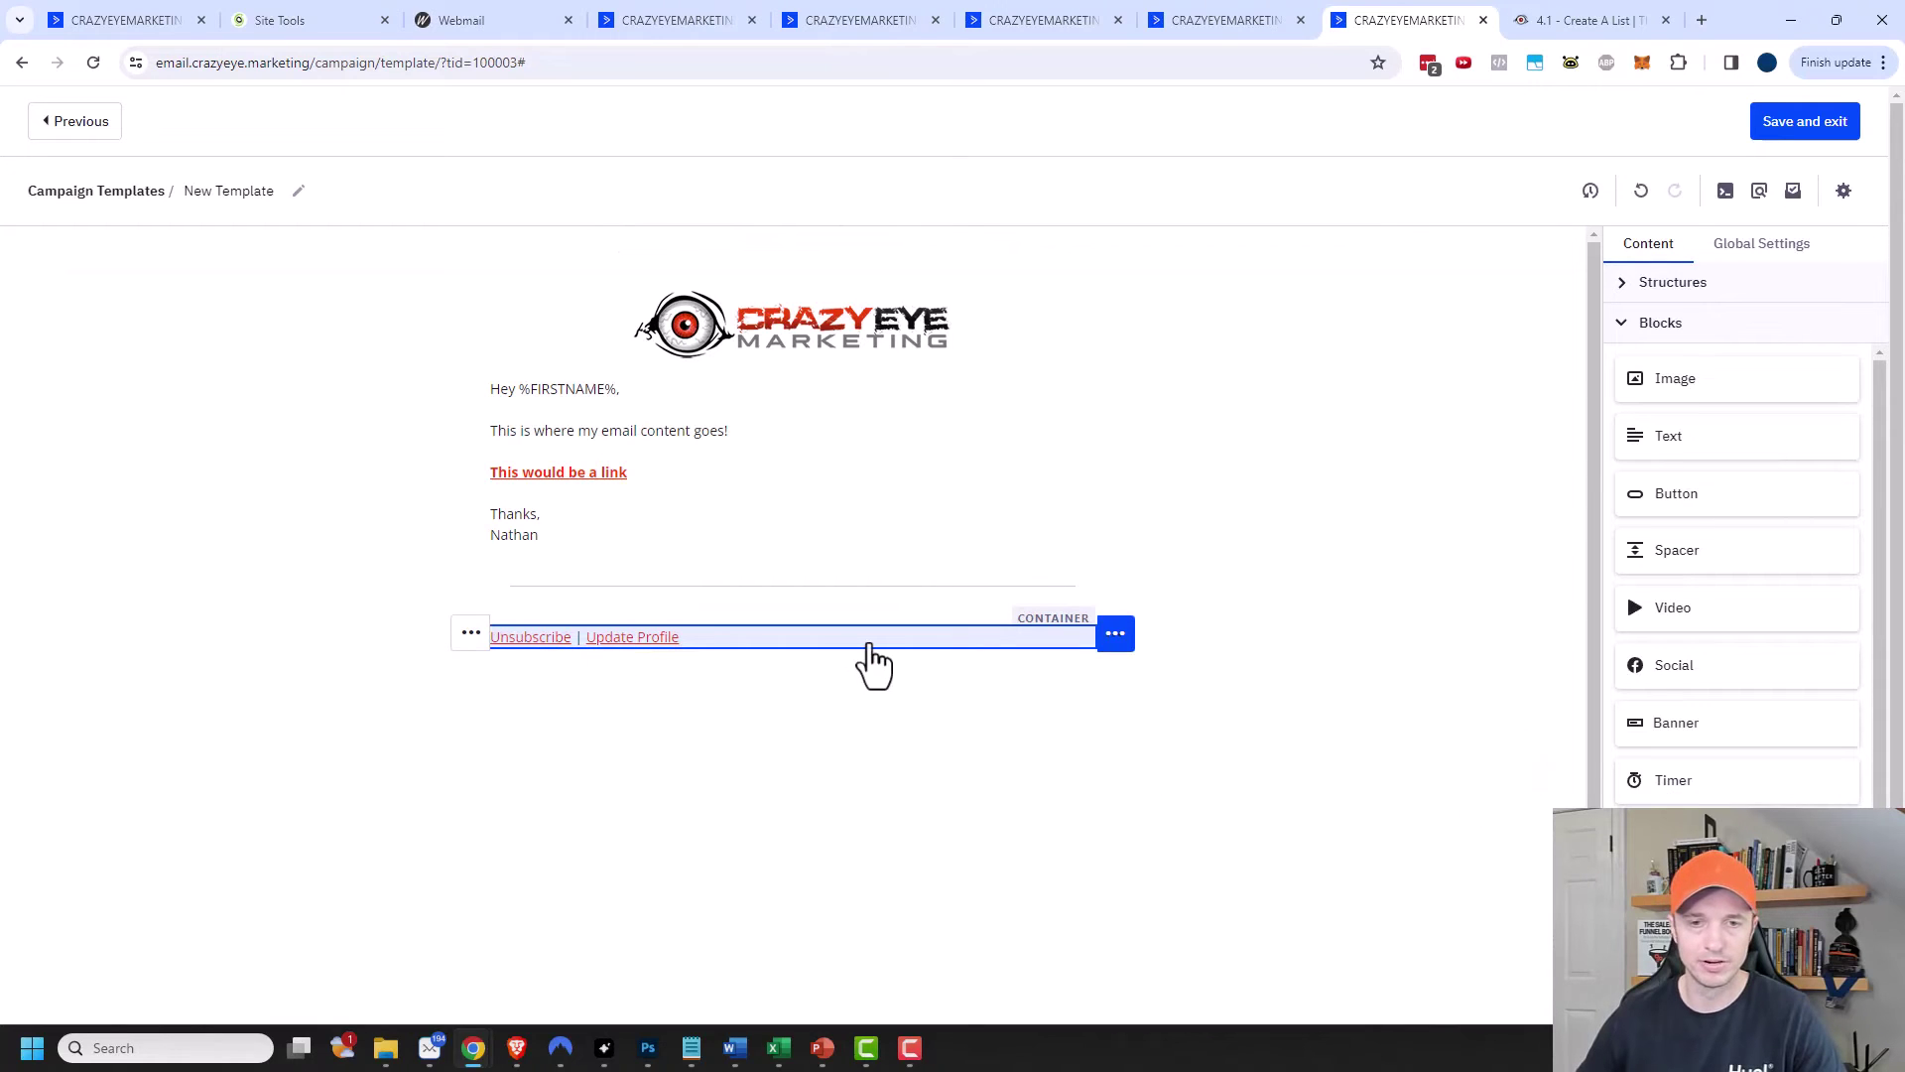
Center the footer line containing the Unsubscribe and Update Profile links.
{"action": "left_click_drag", "start_coordinate": [870, 642], "coordinate": [294, 643]}
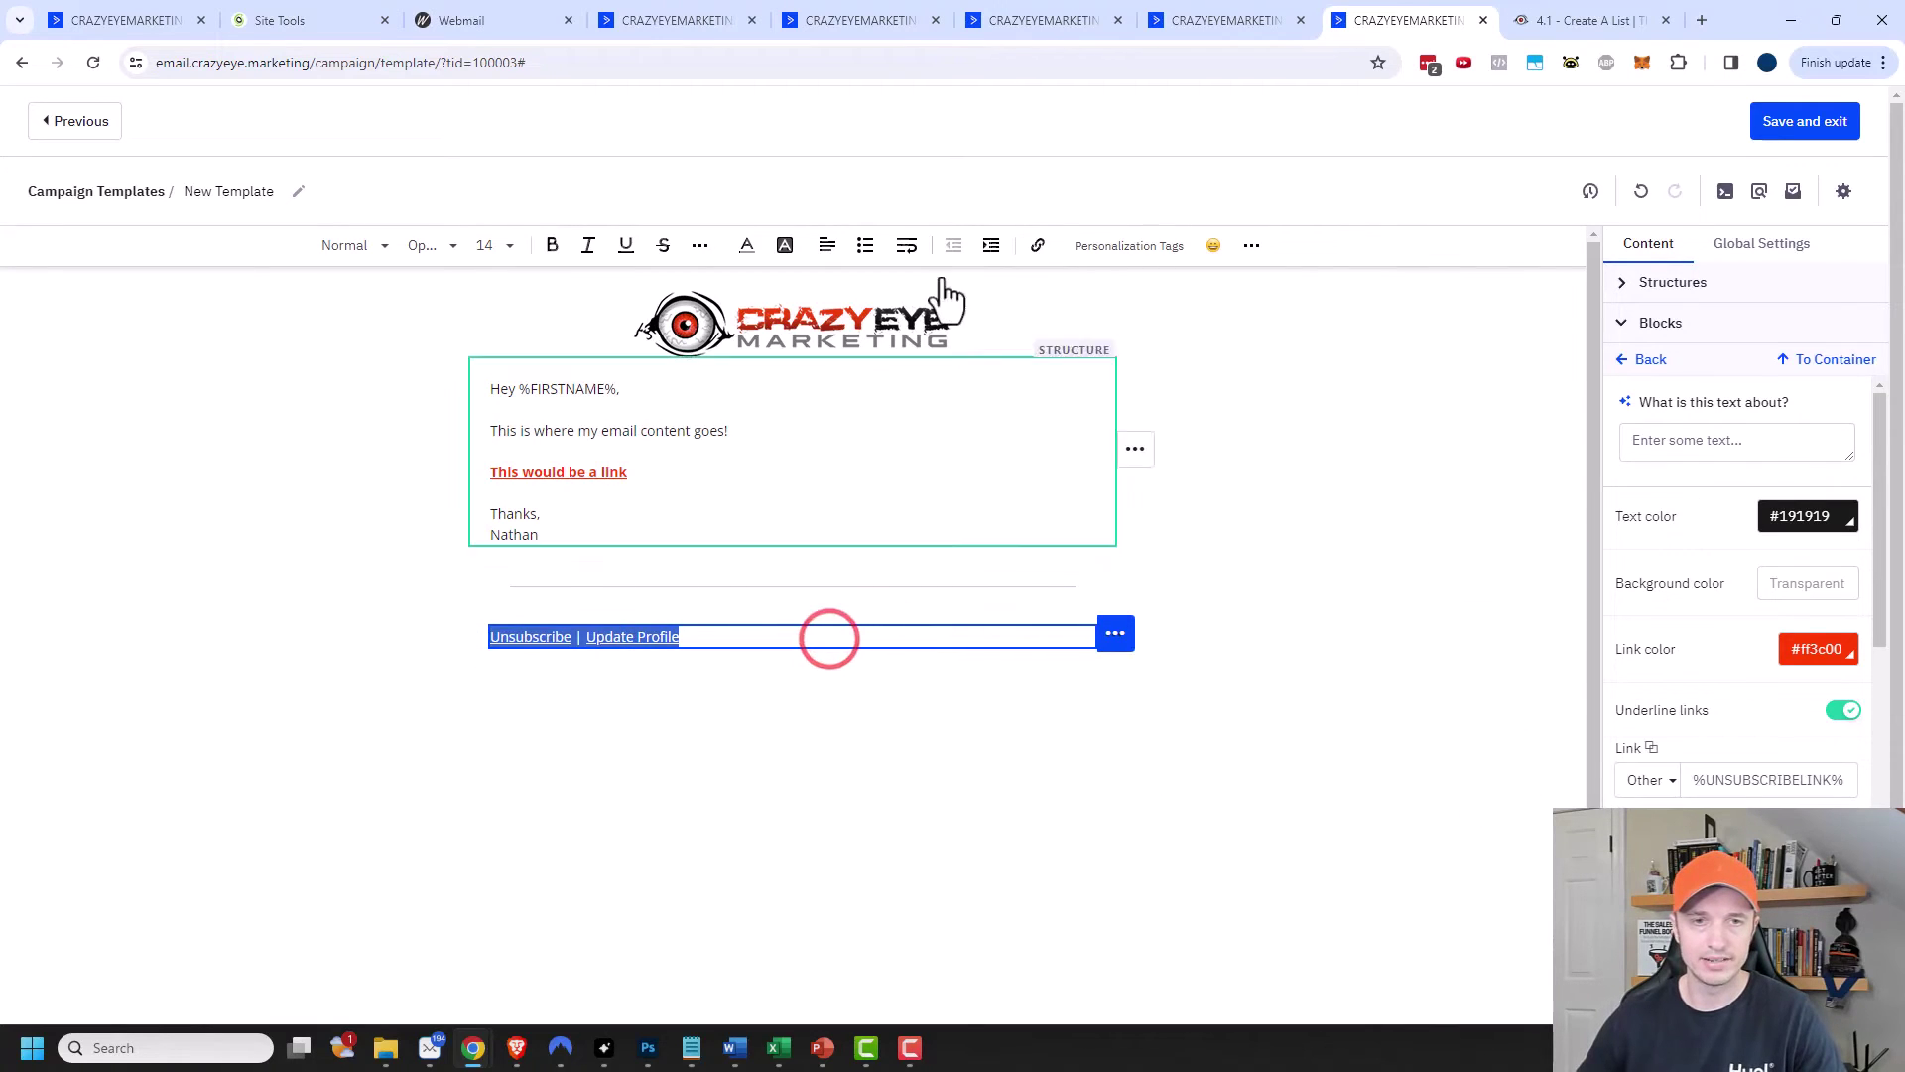
{"action": "left_click", "coordinate": [830, 248]}
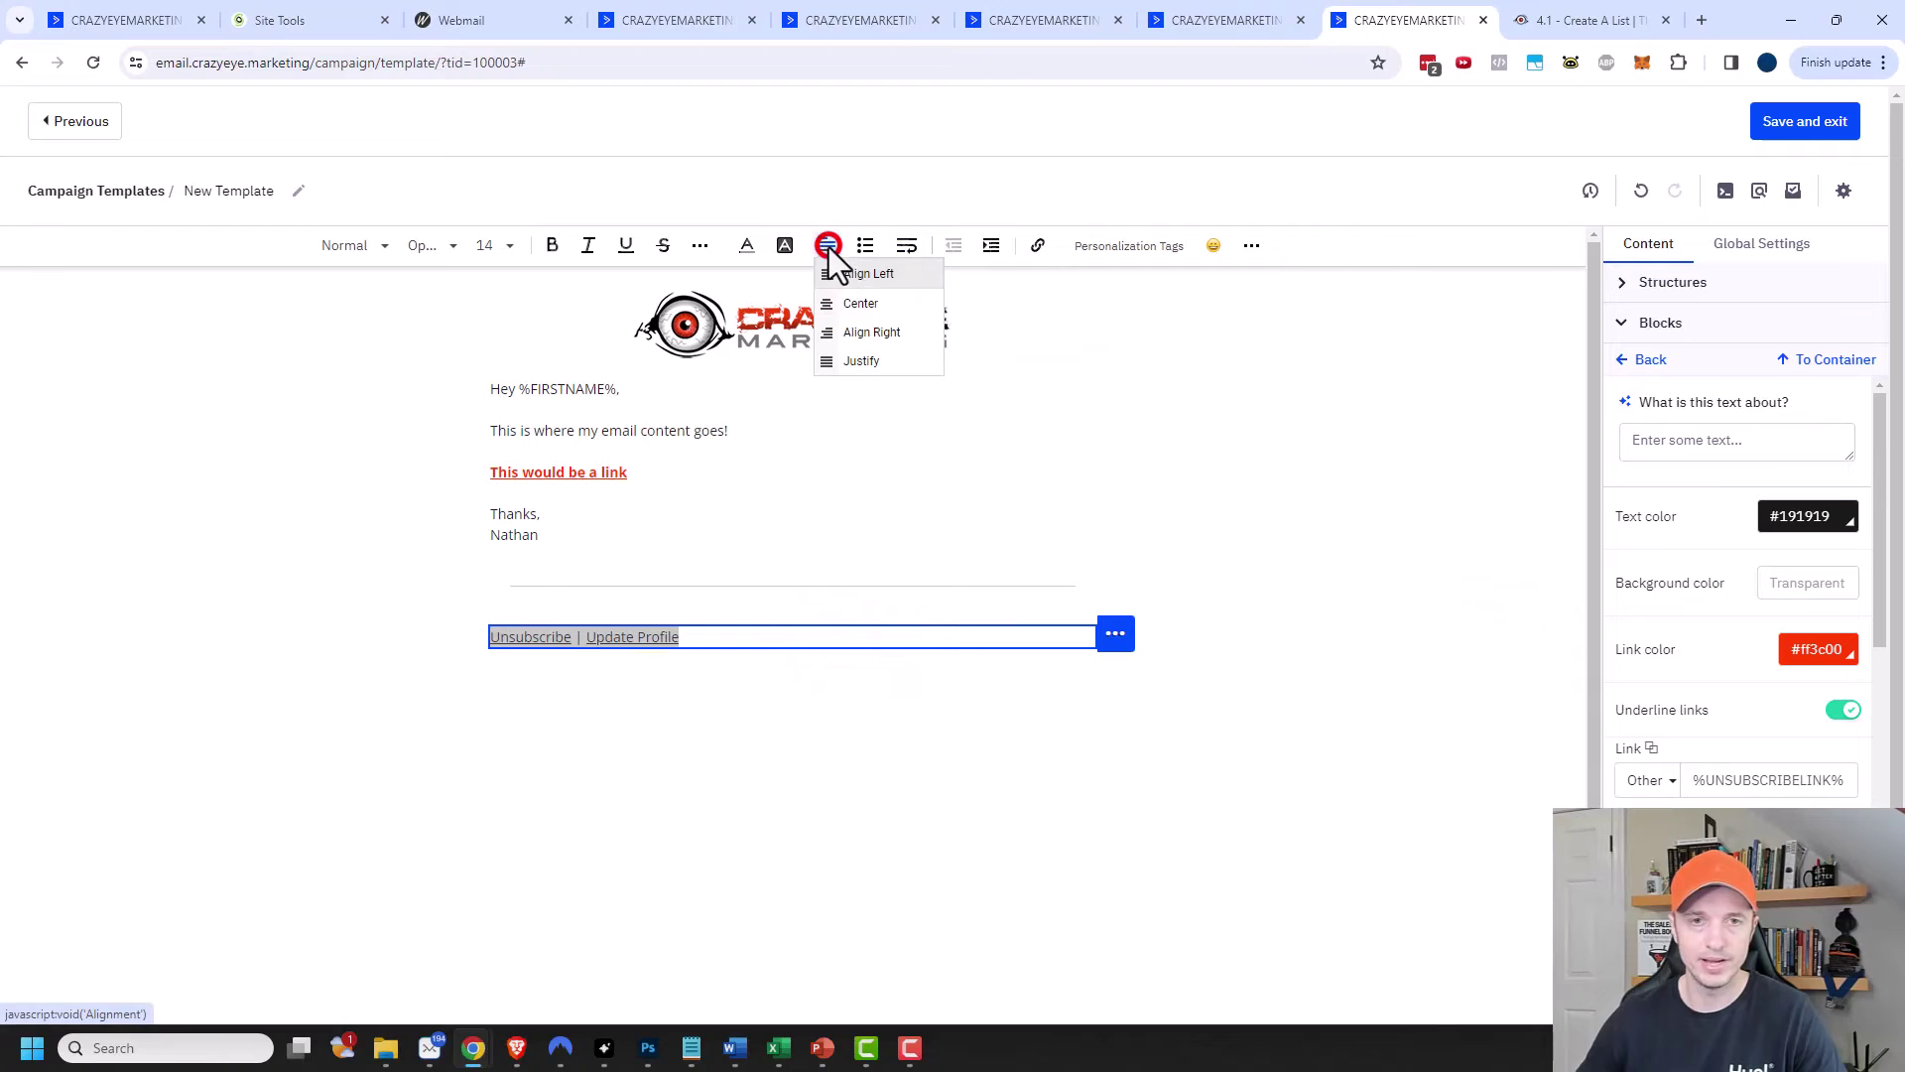
{"action": "left_click", "coordinate": [872, 307]}
{"action": "left_click", "coordinate": [1350, 703]}
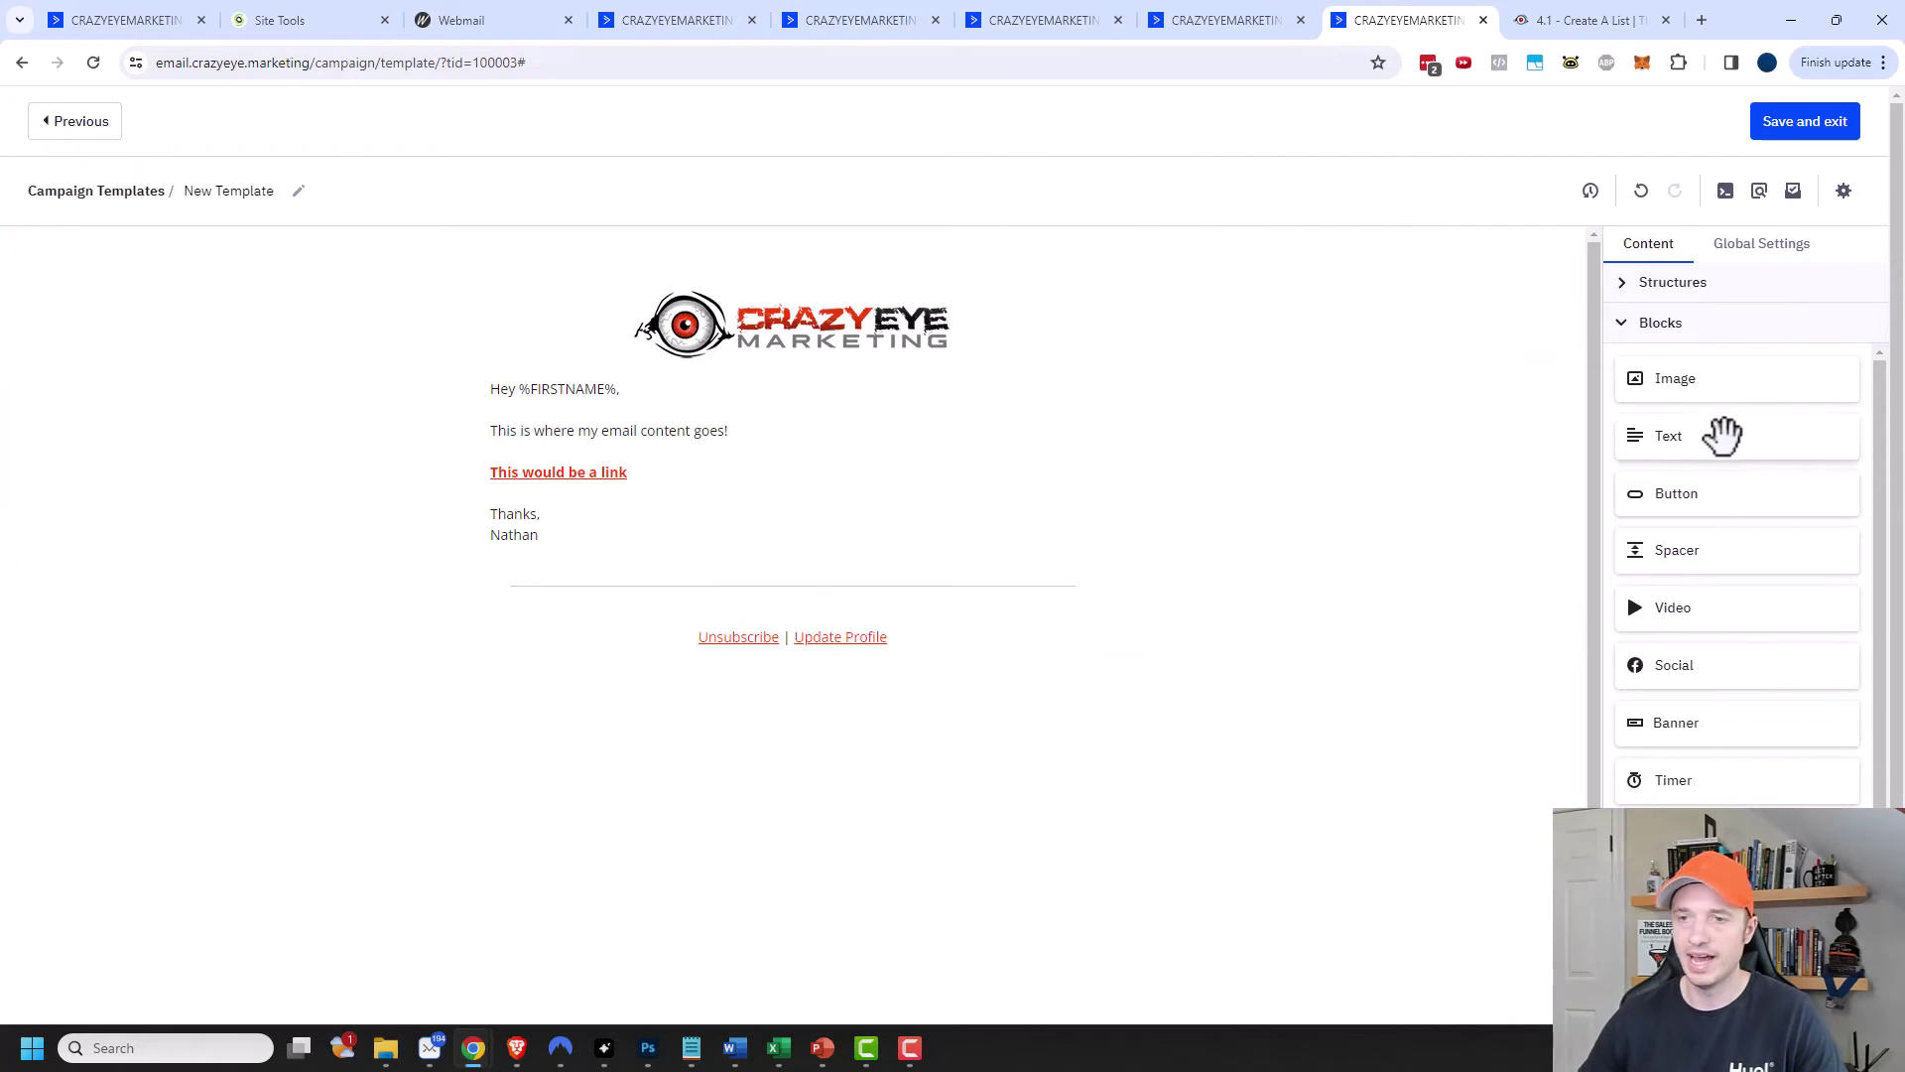
Add a text block below the footer links and replace its placeholder text with the List Sender Info (multiple lines) personalization tag.
{"action": "left_click_drag", "start_coordinate": [1717, 437], "coordinate": [855, 655]}
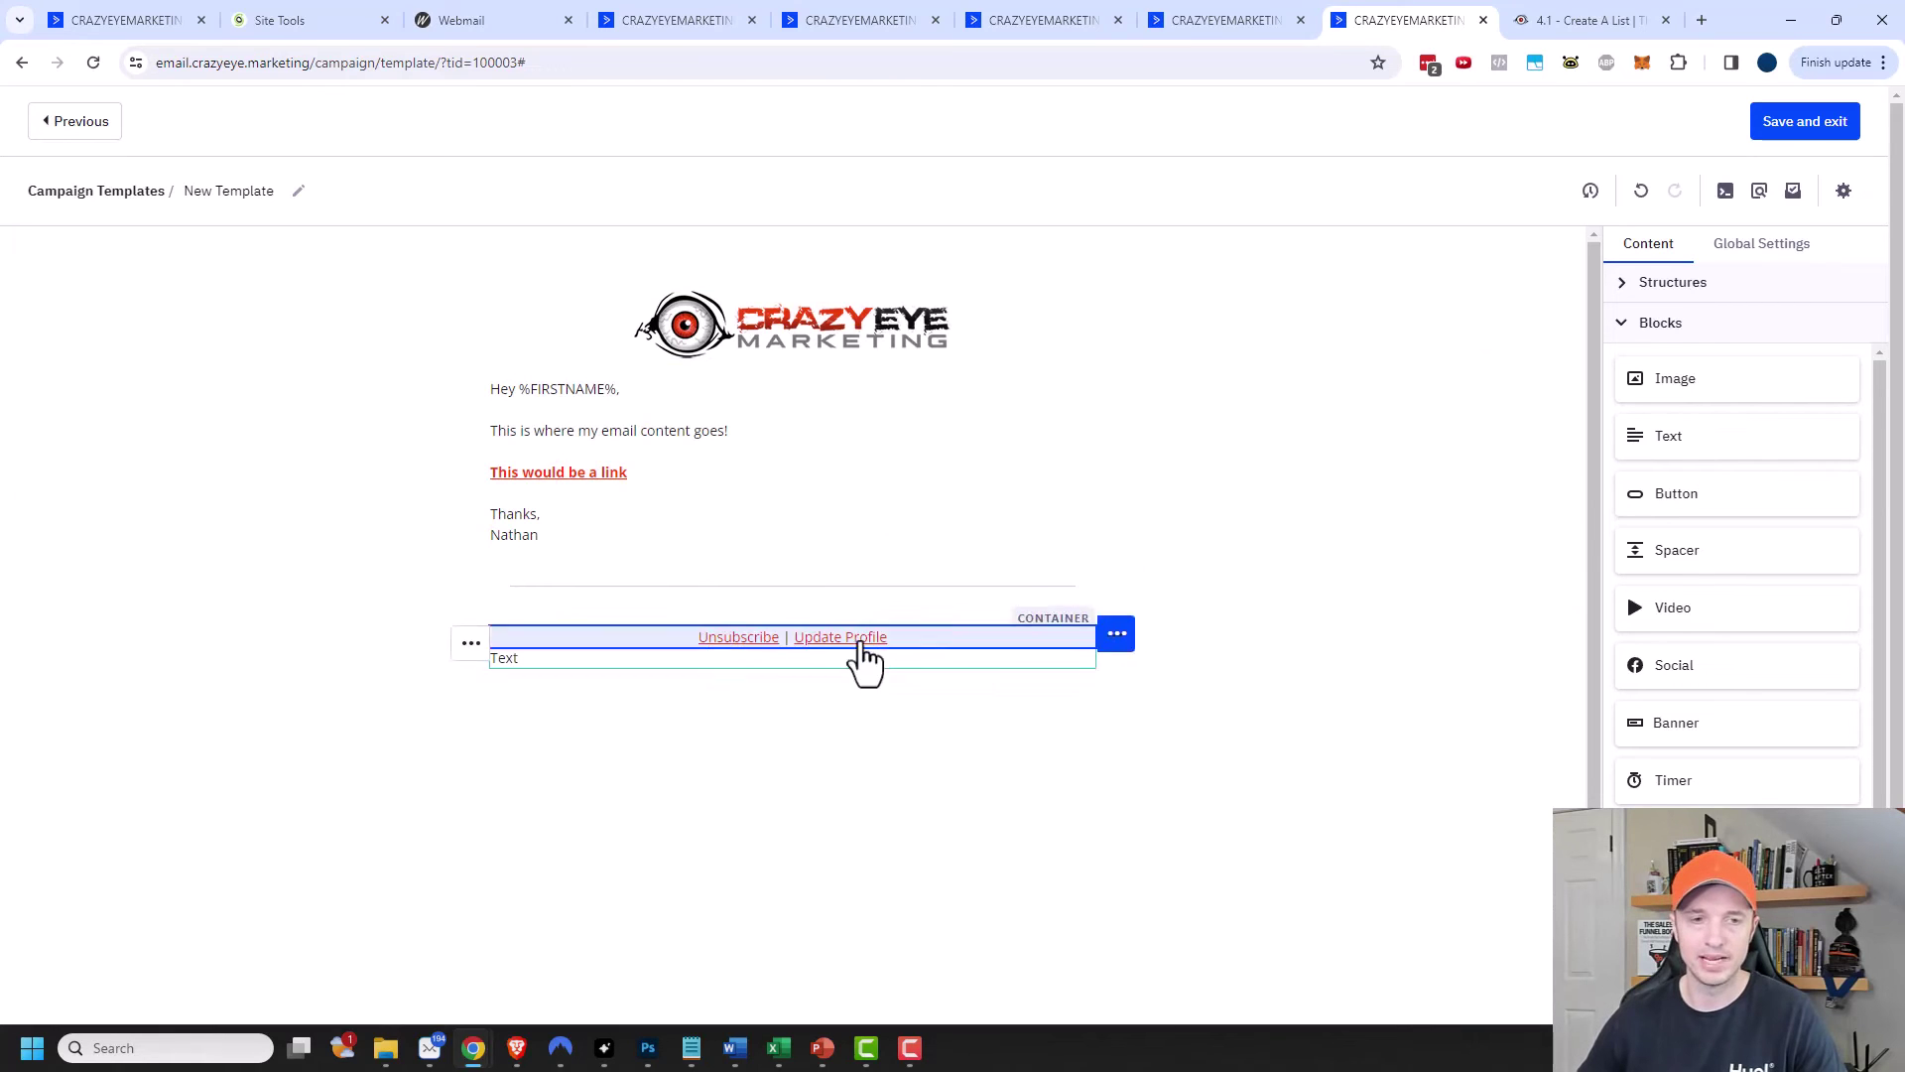
{"action": "left_click", "coordinate": [1016, 658]}
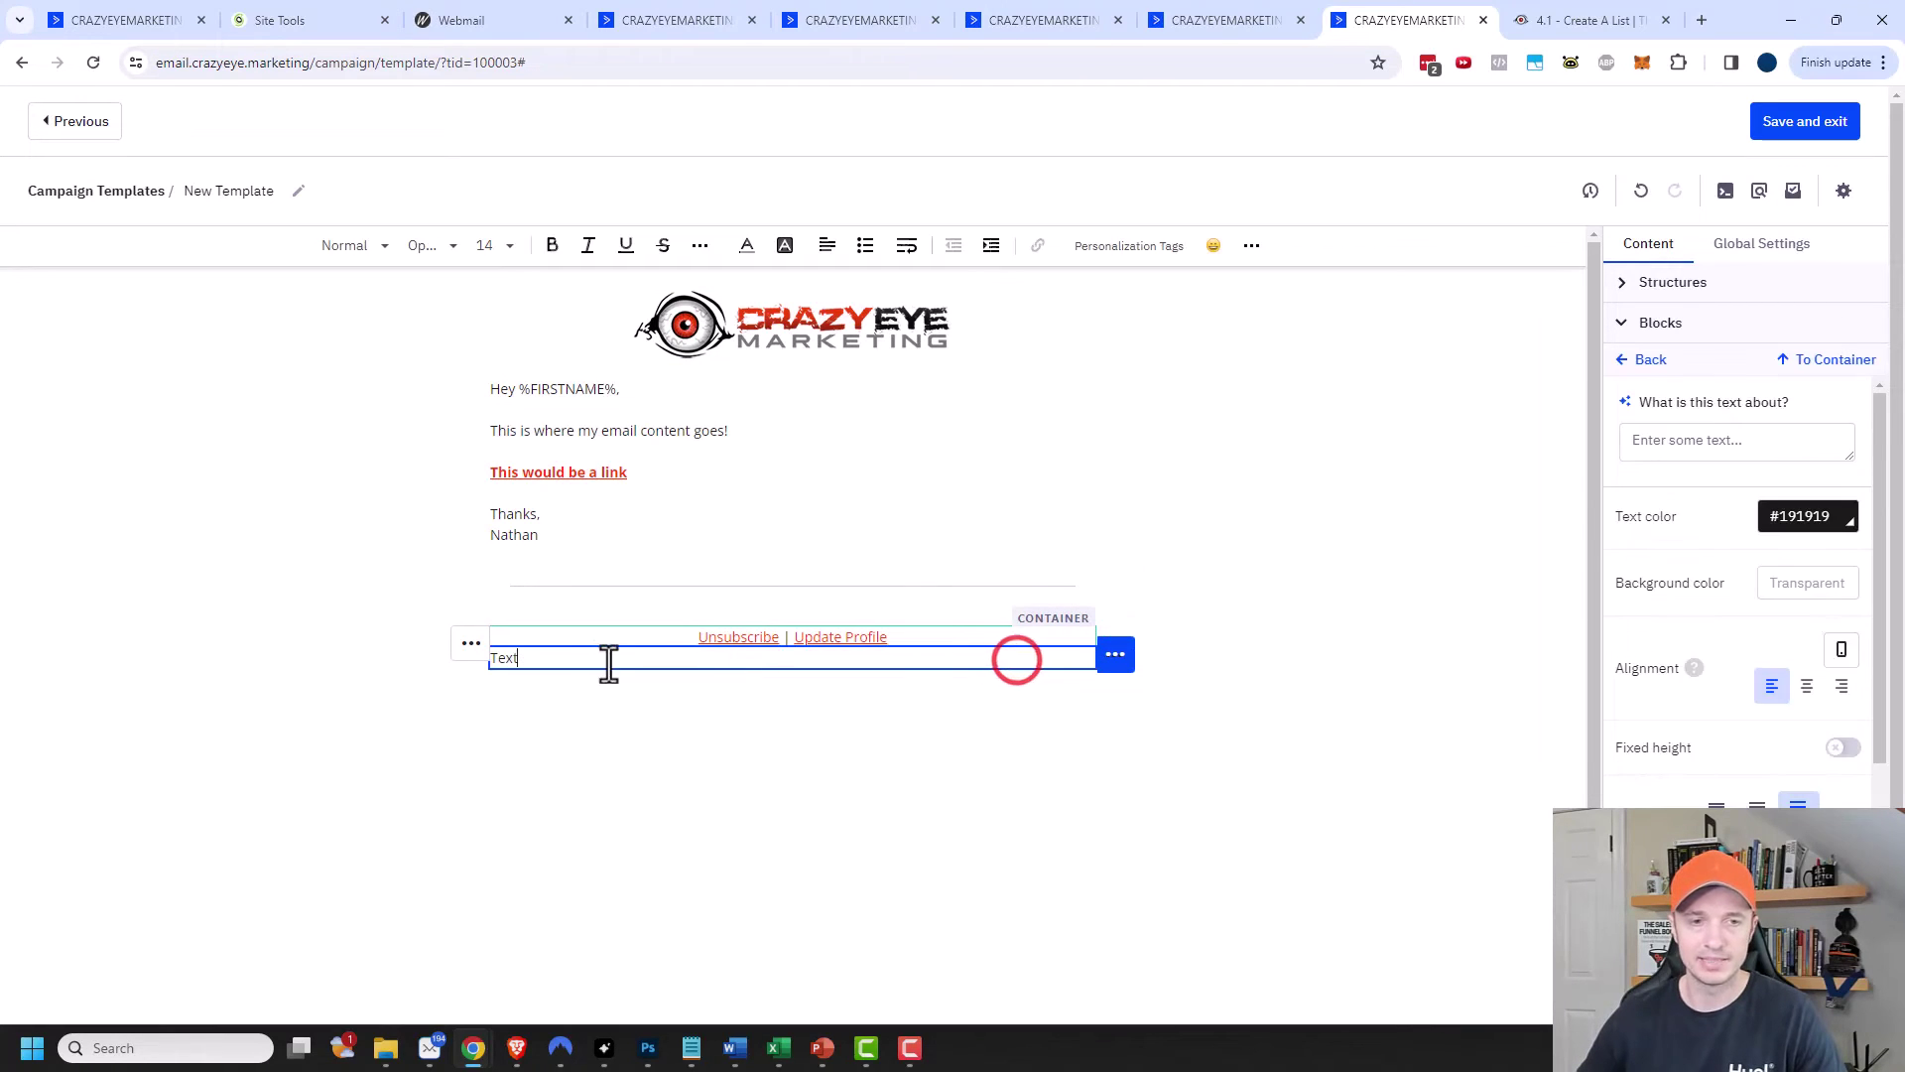
{"action": "left_click", "coordinate": [1139, 250]}
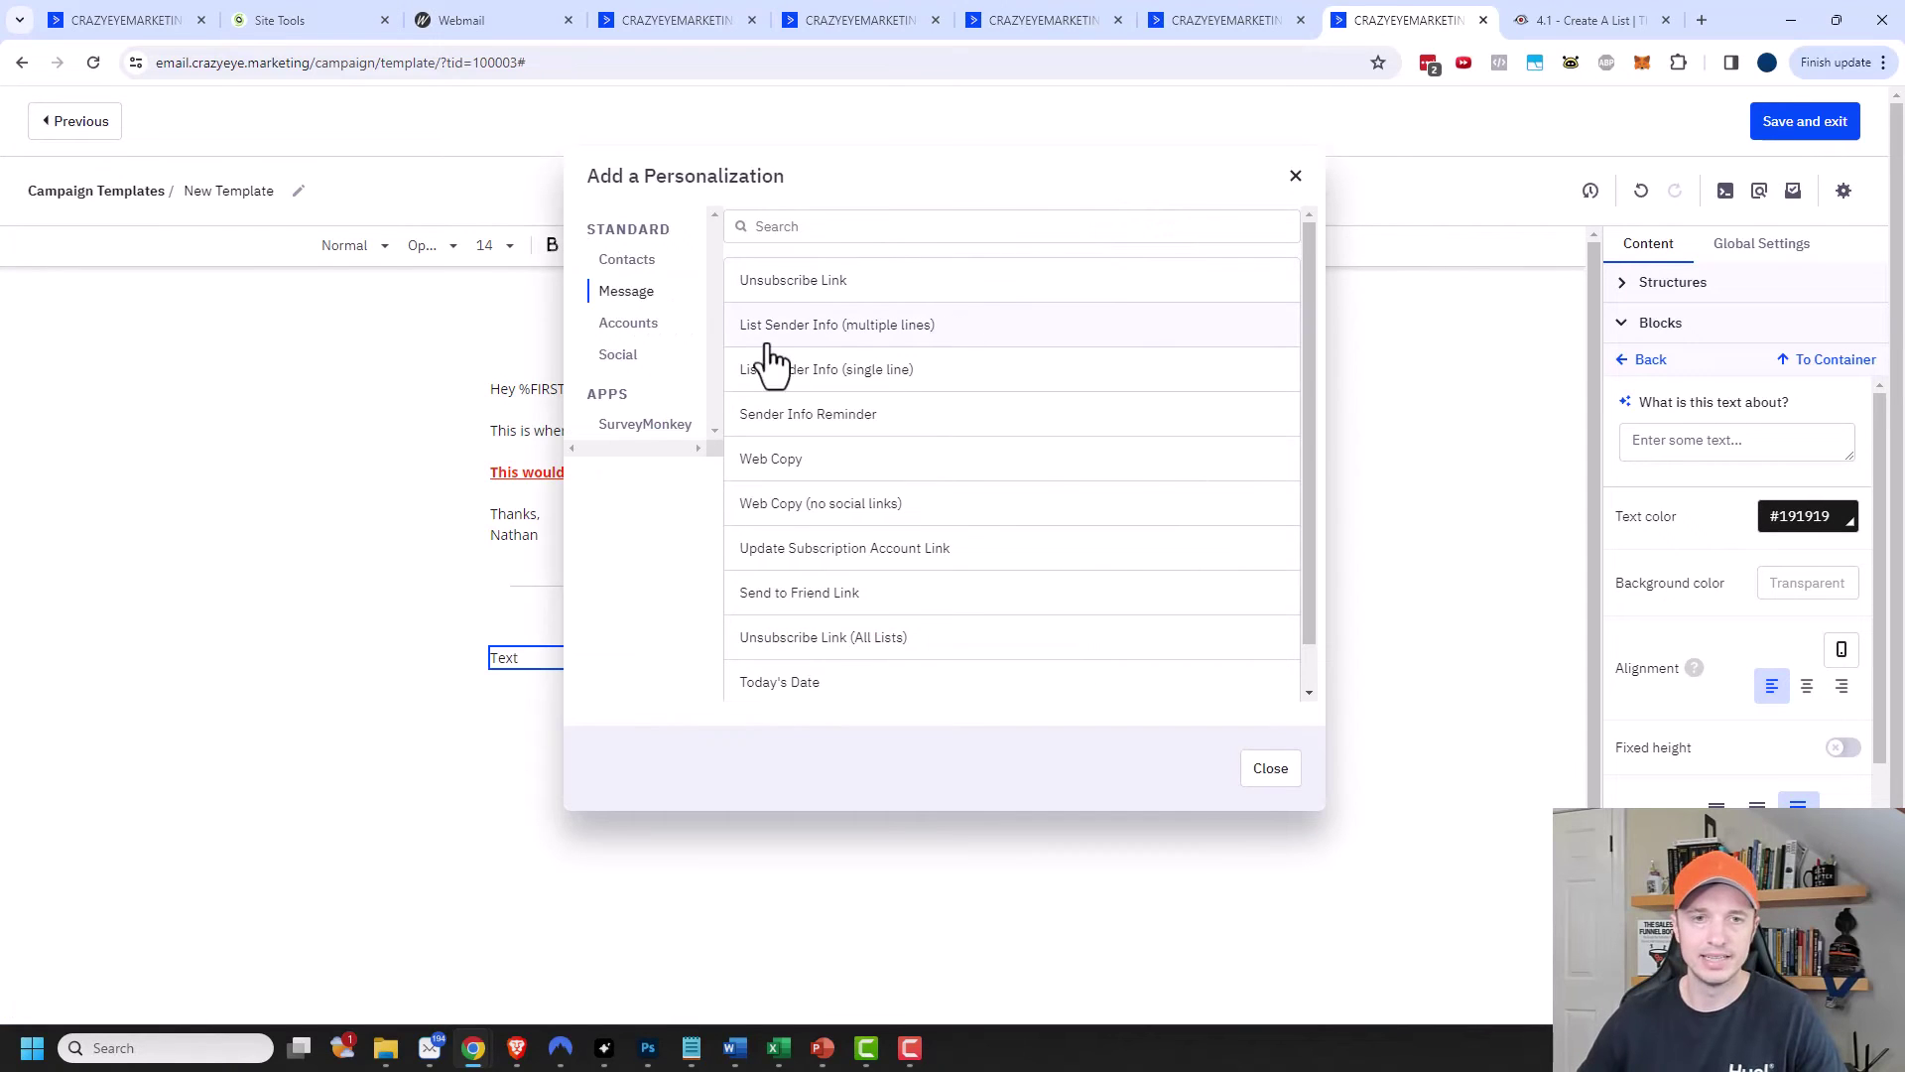
{"action": "left_click", "coordinate": [881, 335]}
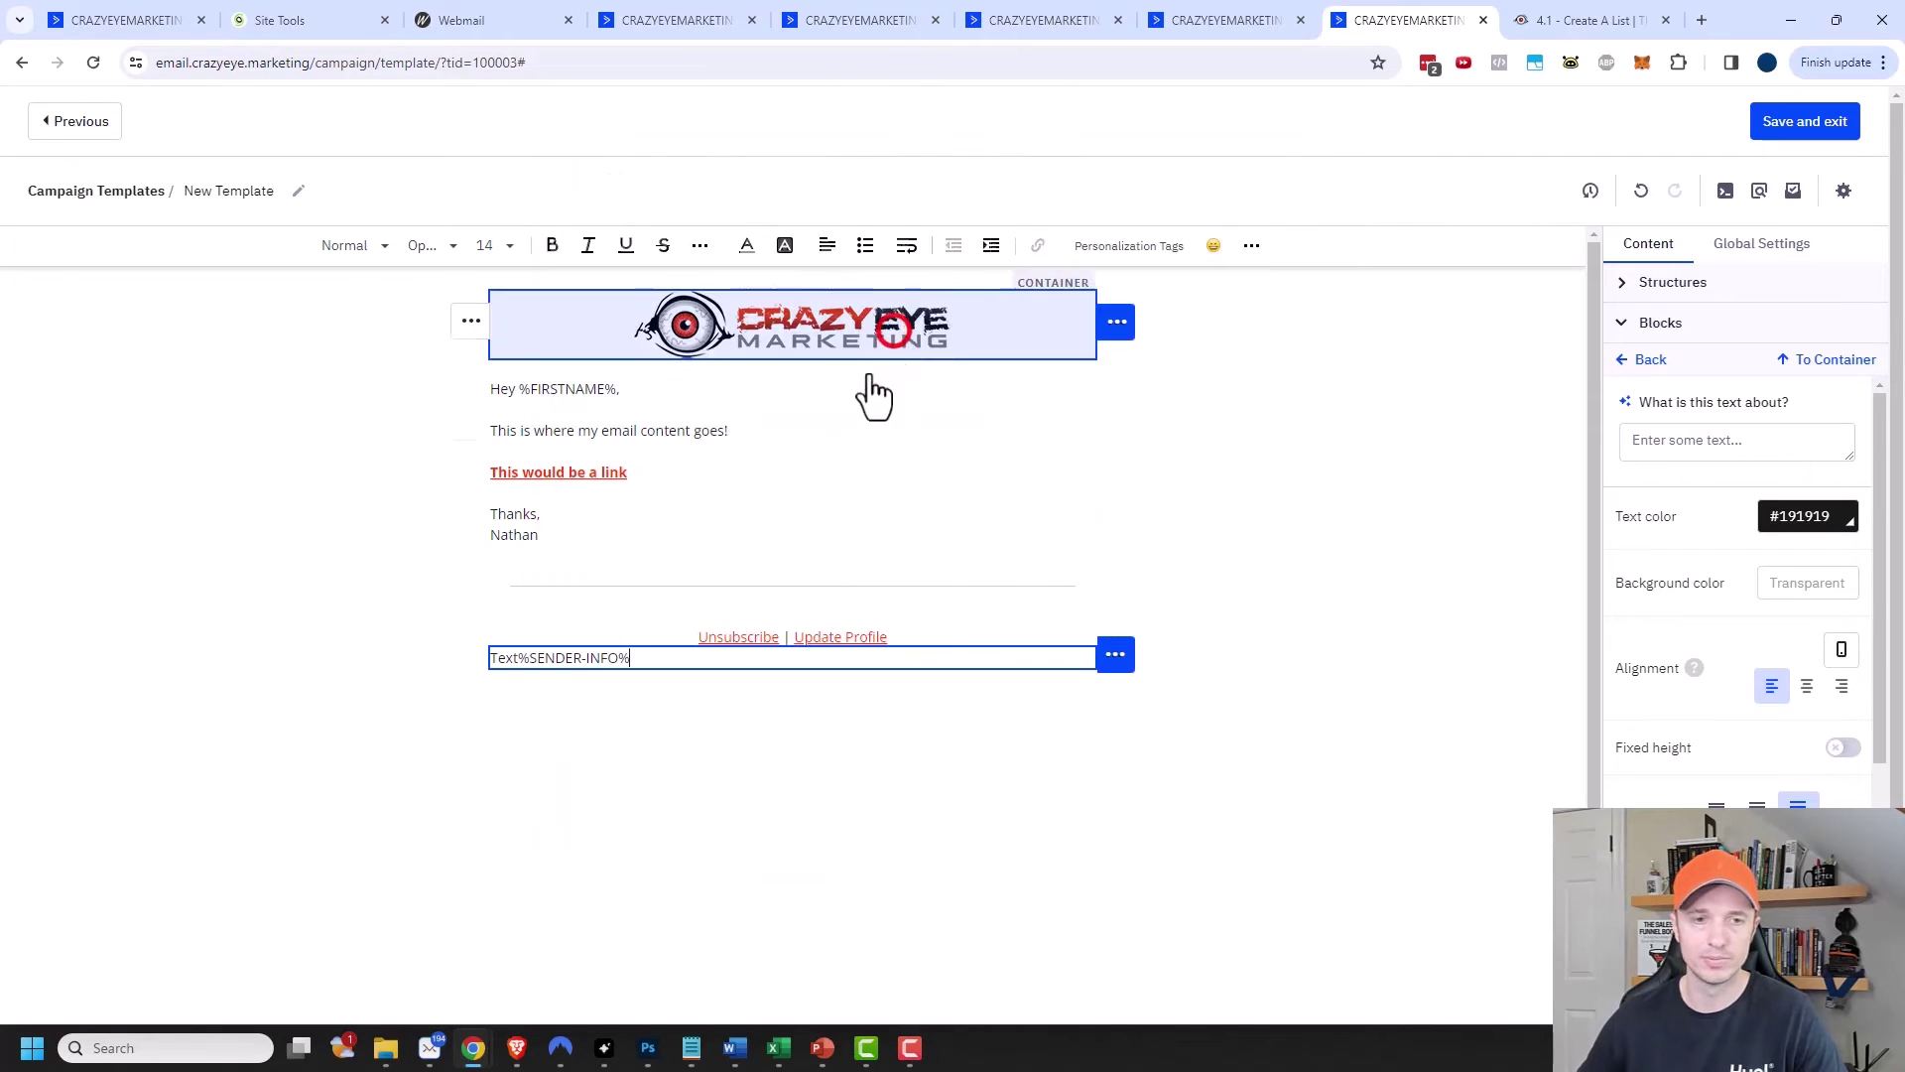
{"action": "left_click", "coordinate": [527, 658]}
{"action": "key", "text": "shift+Home"}
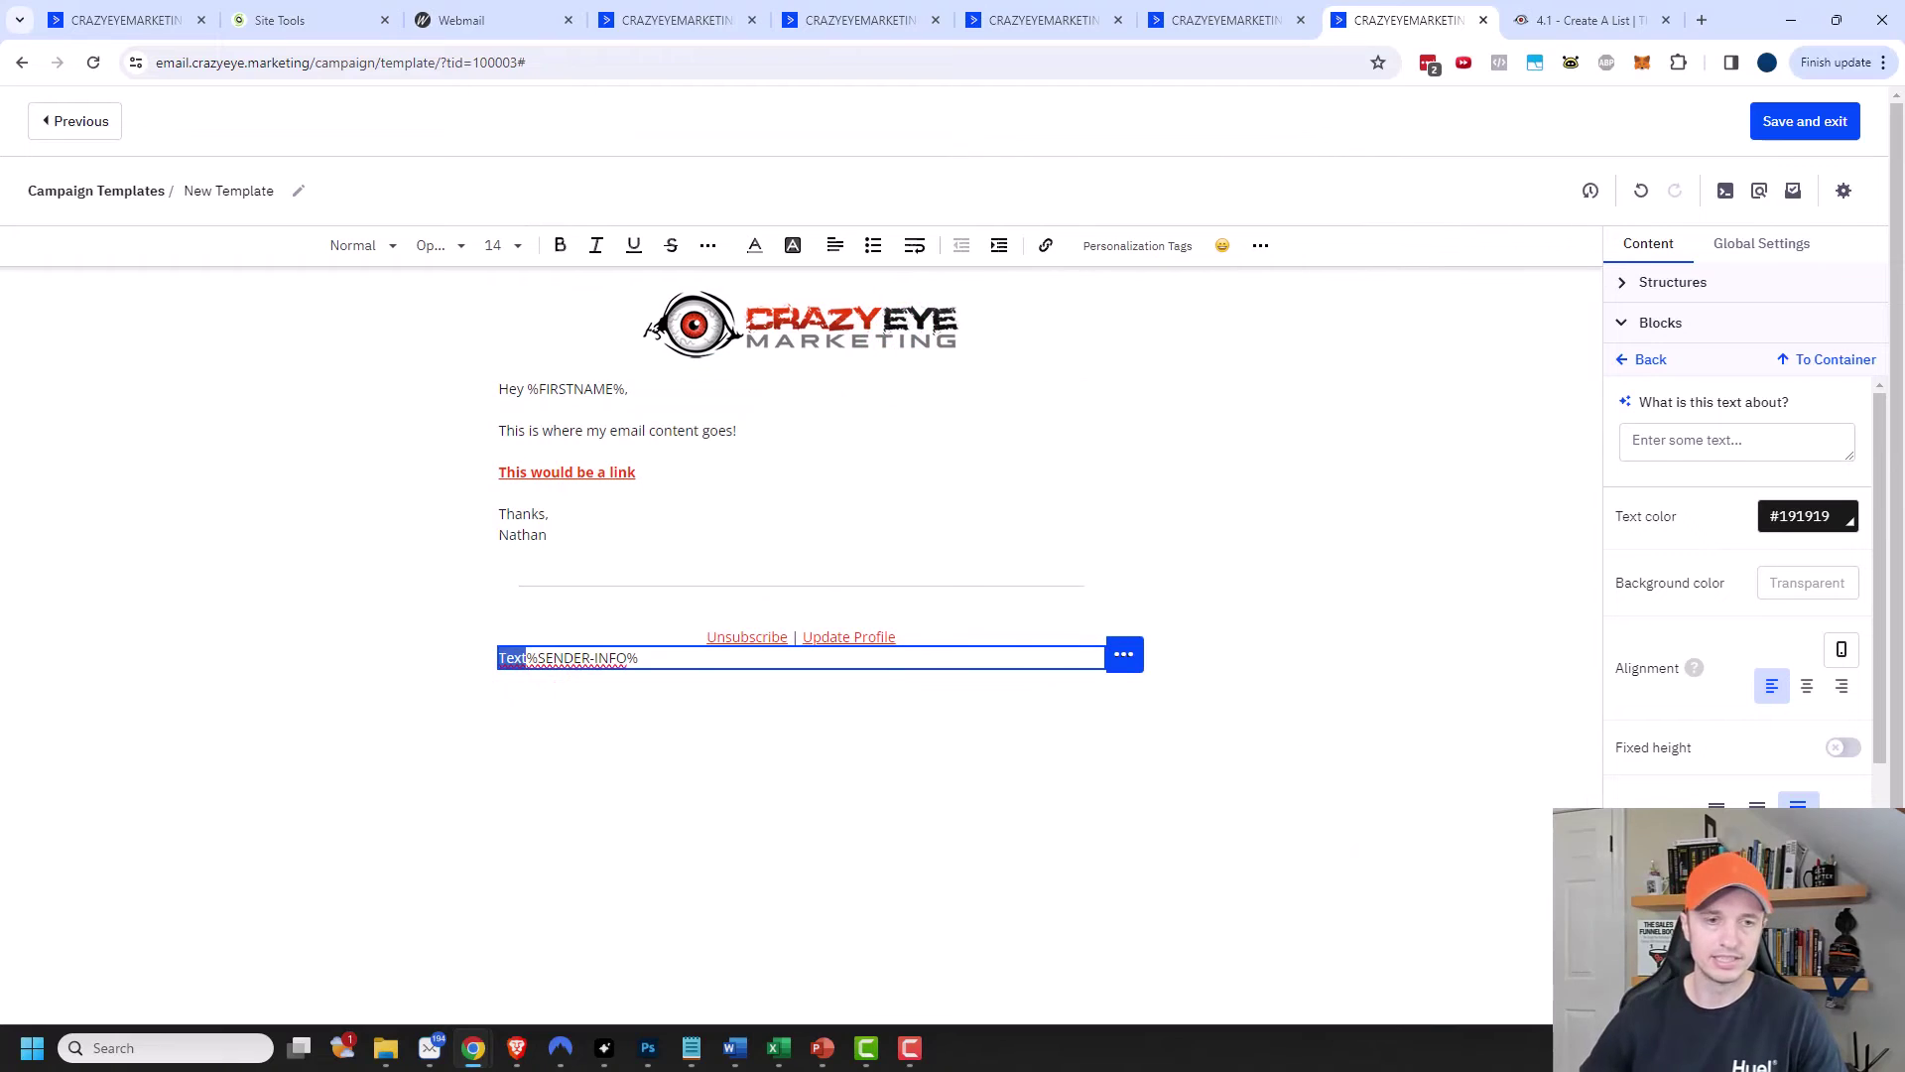
{"action": "key", "text": "BackSpace"}
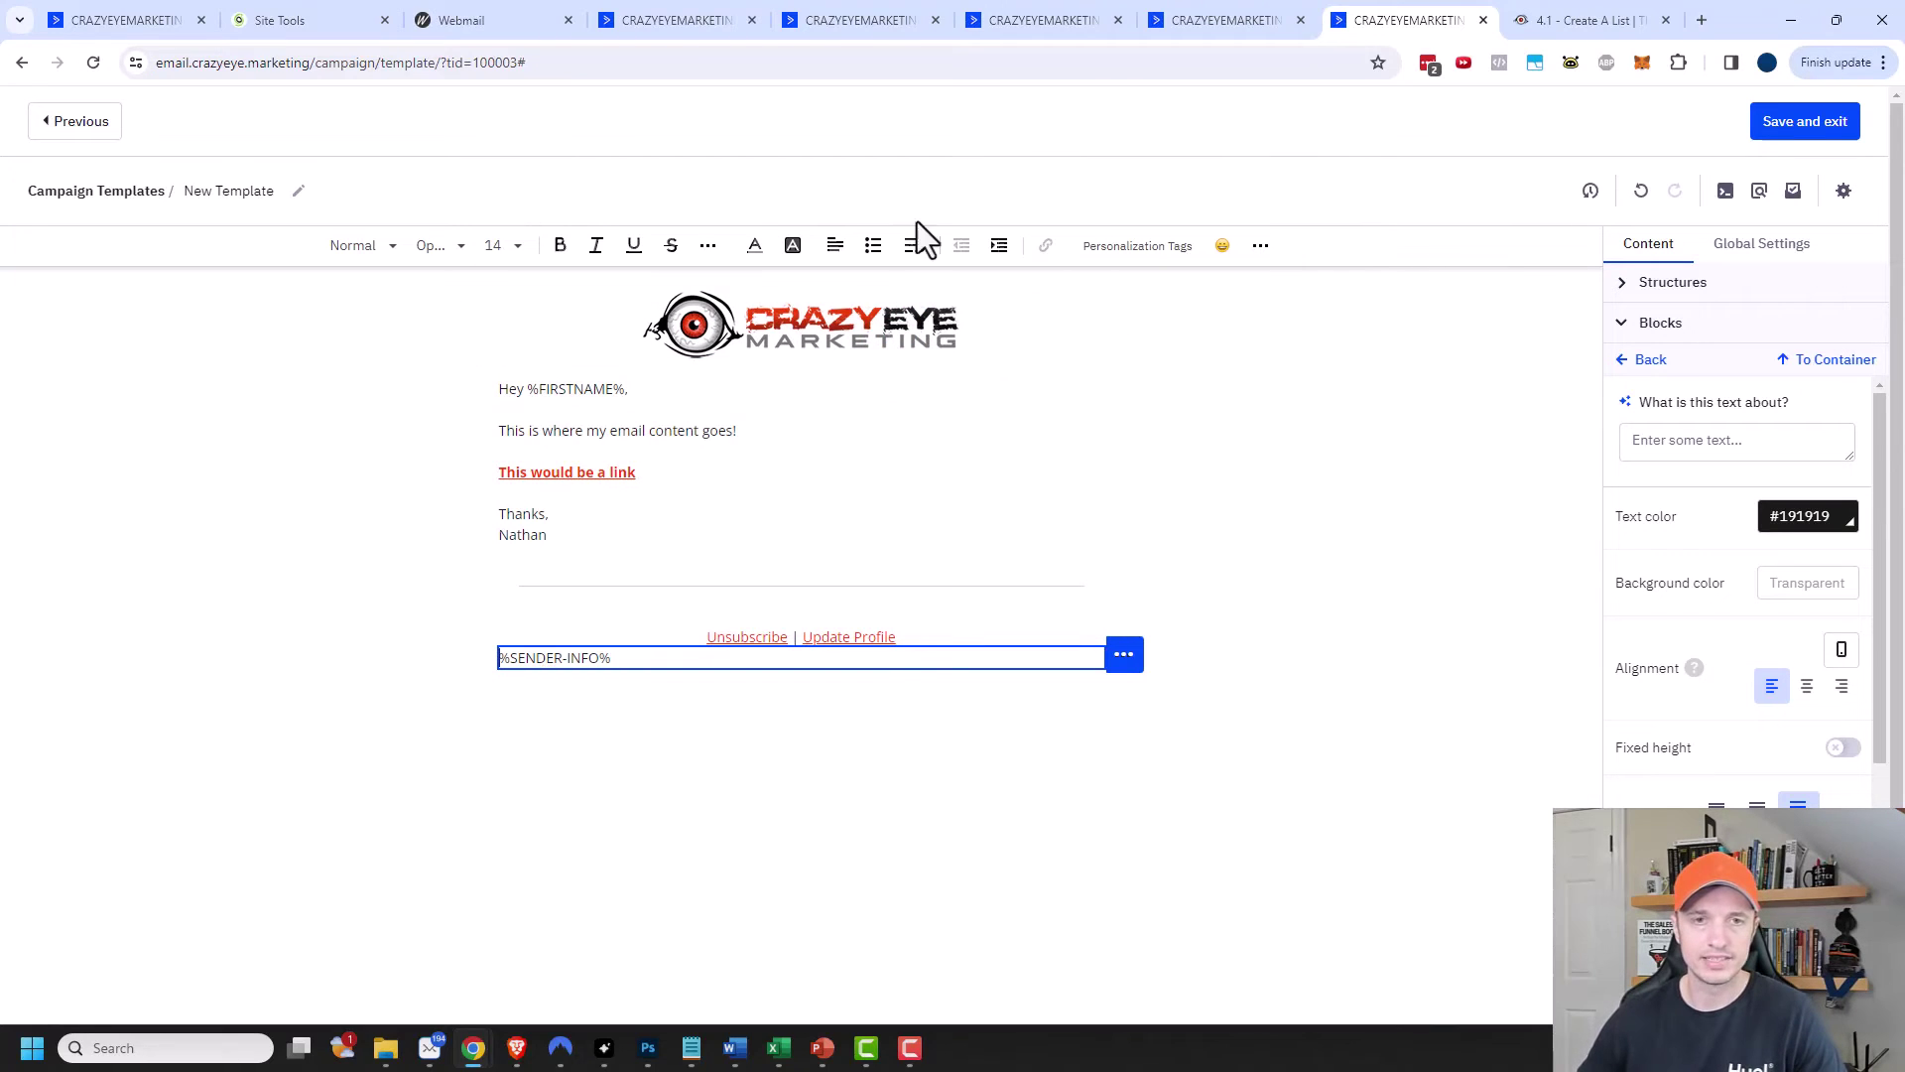
Center the %SENDER-INFO% line in the footer.
{"action": "left_click", "coordinate": [833, 247]}
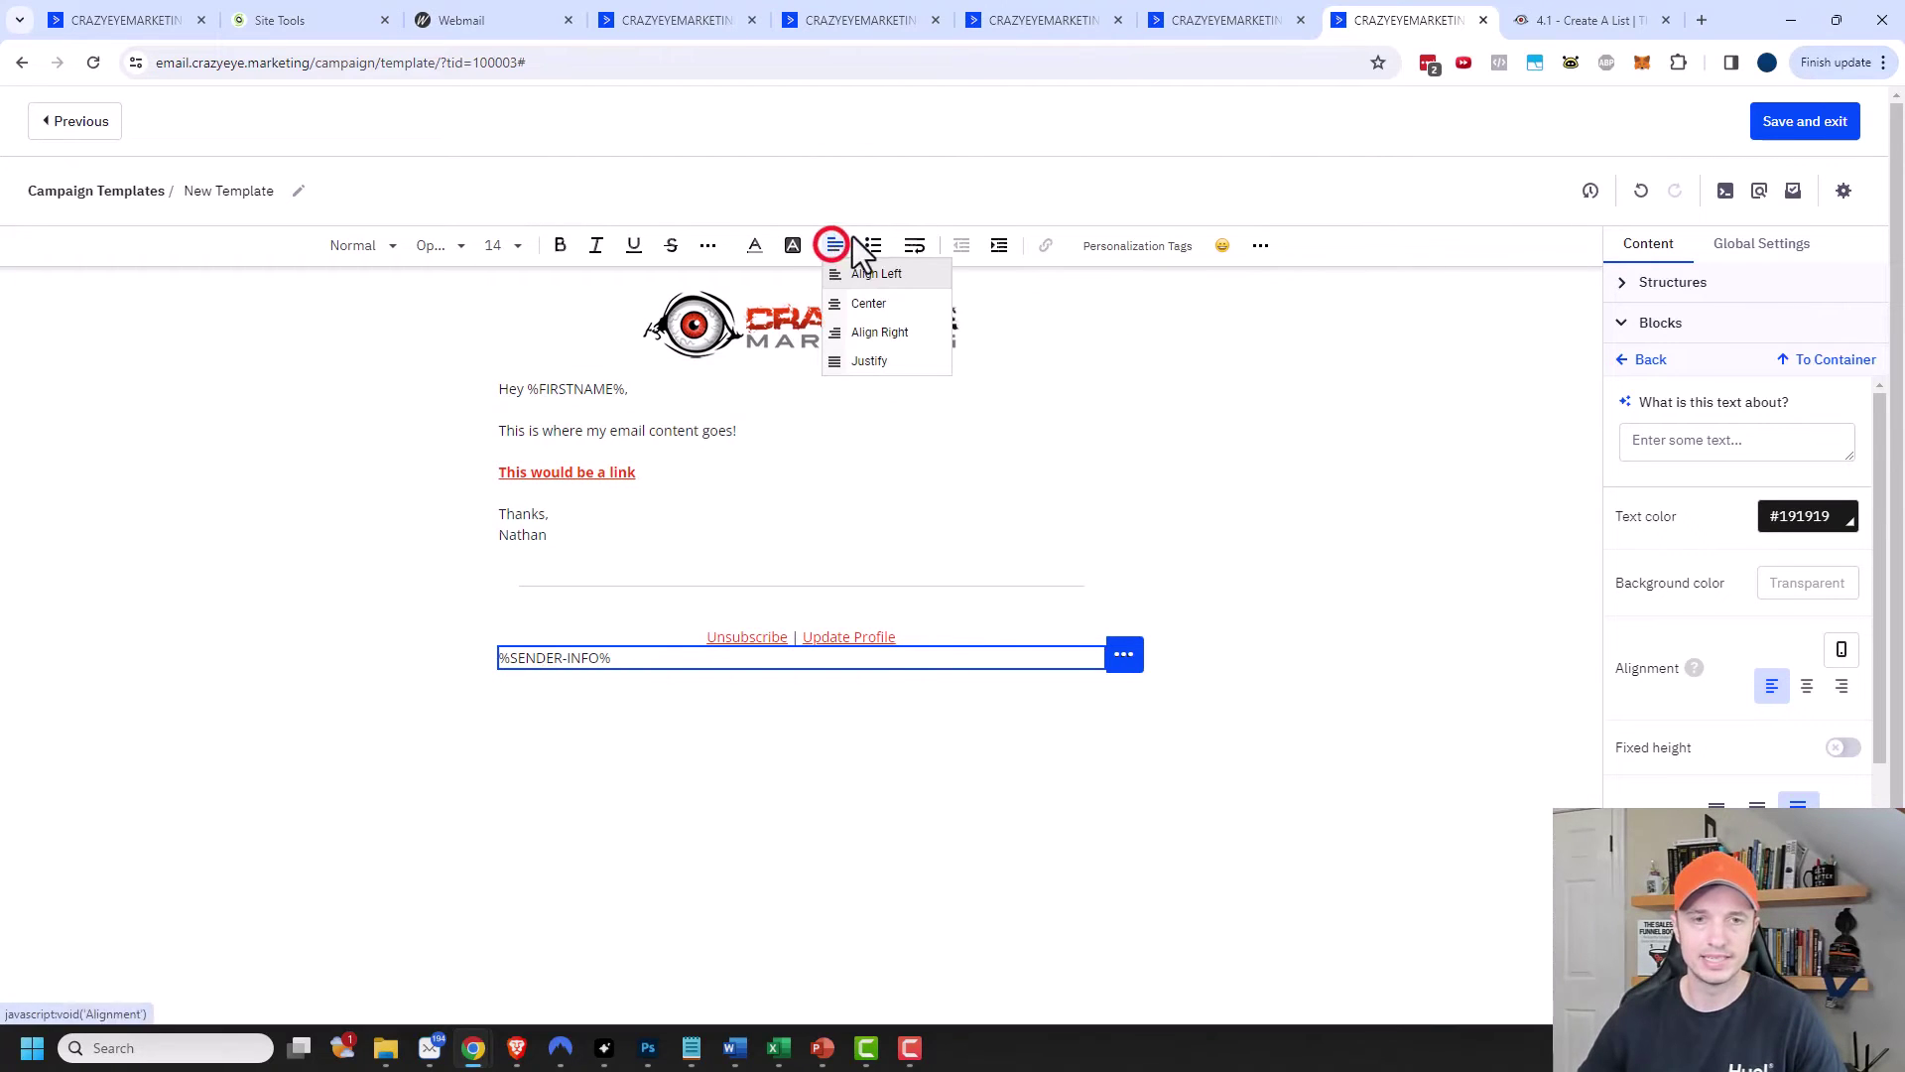
{"action": "left_click", "coordinate": [890, 304]}
{"action": "left_click", "coordinate": [1378, 792]}
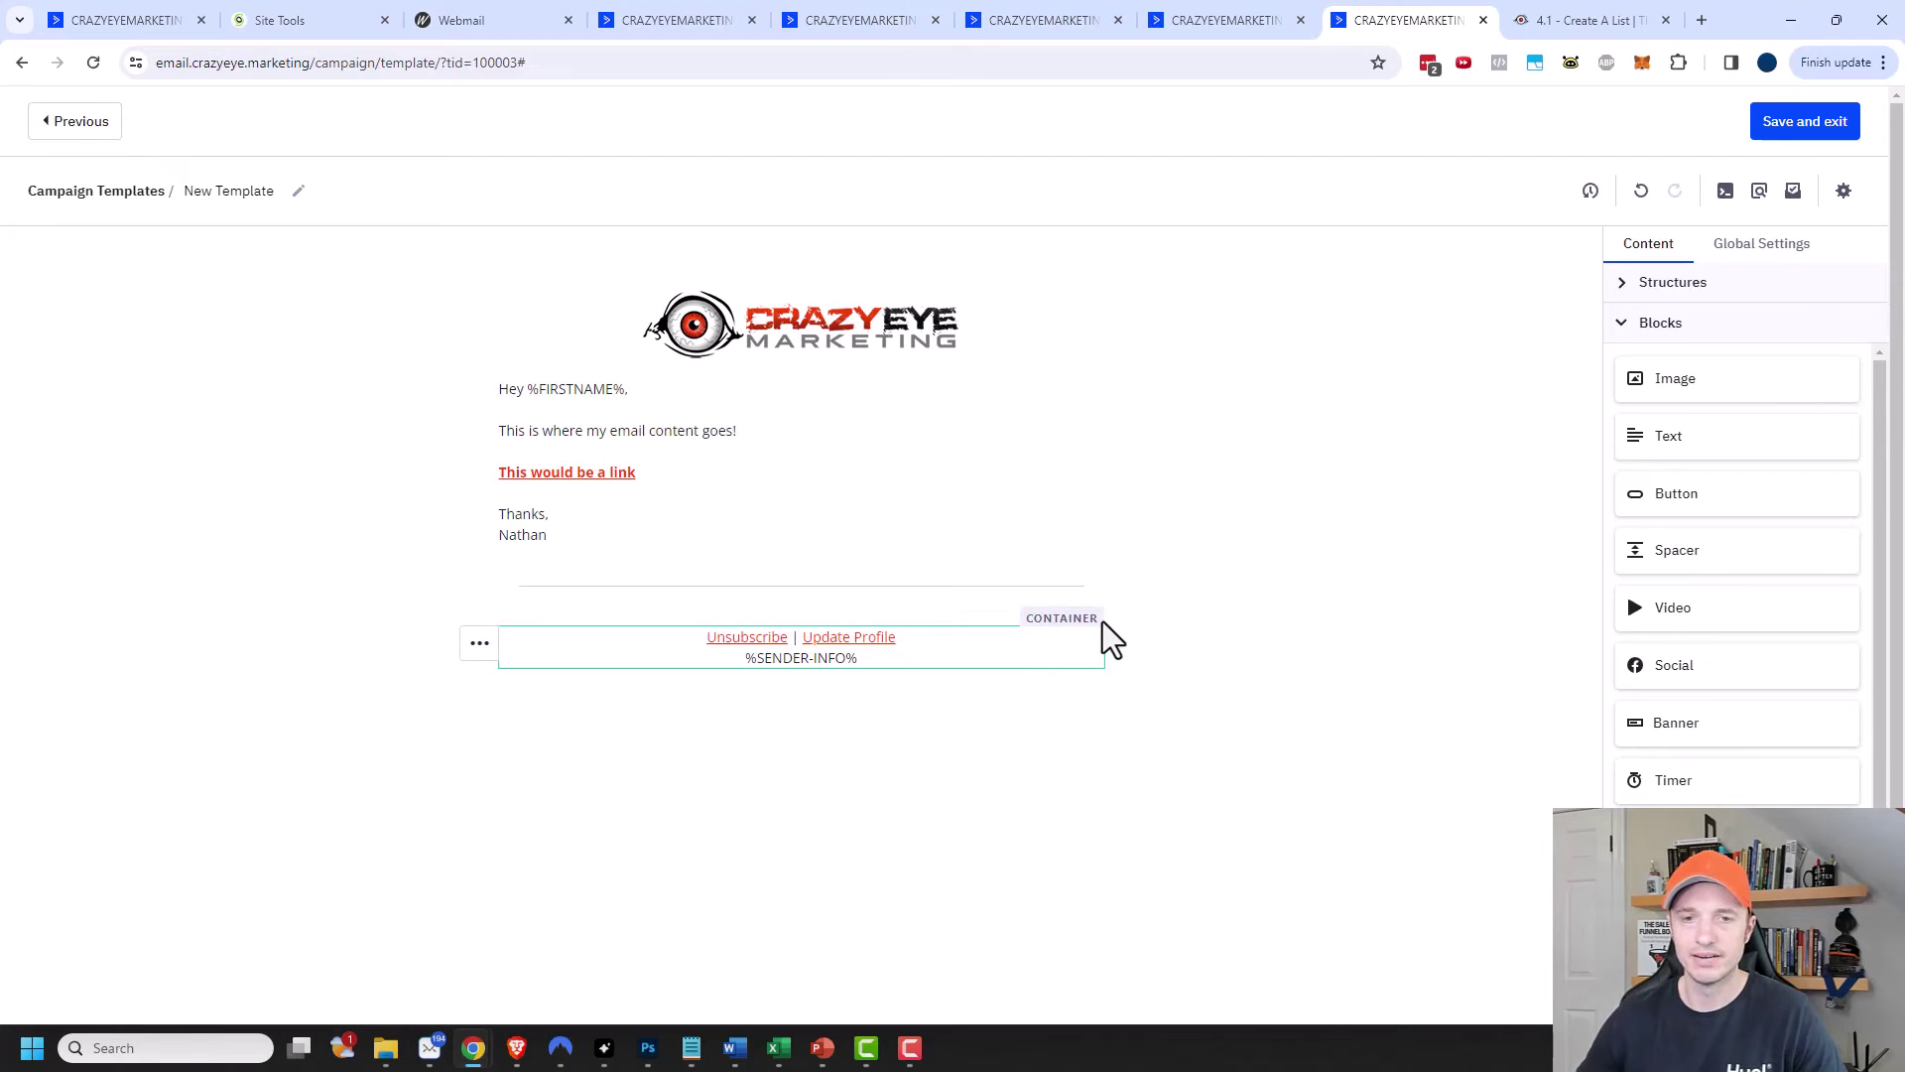
Set the footer section's global link color to #666666.
{"action": "left_click", "coordinate": [1782, 250]}
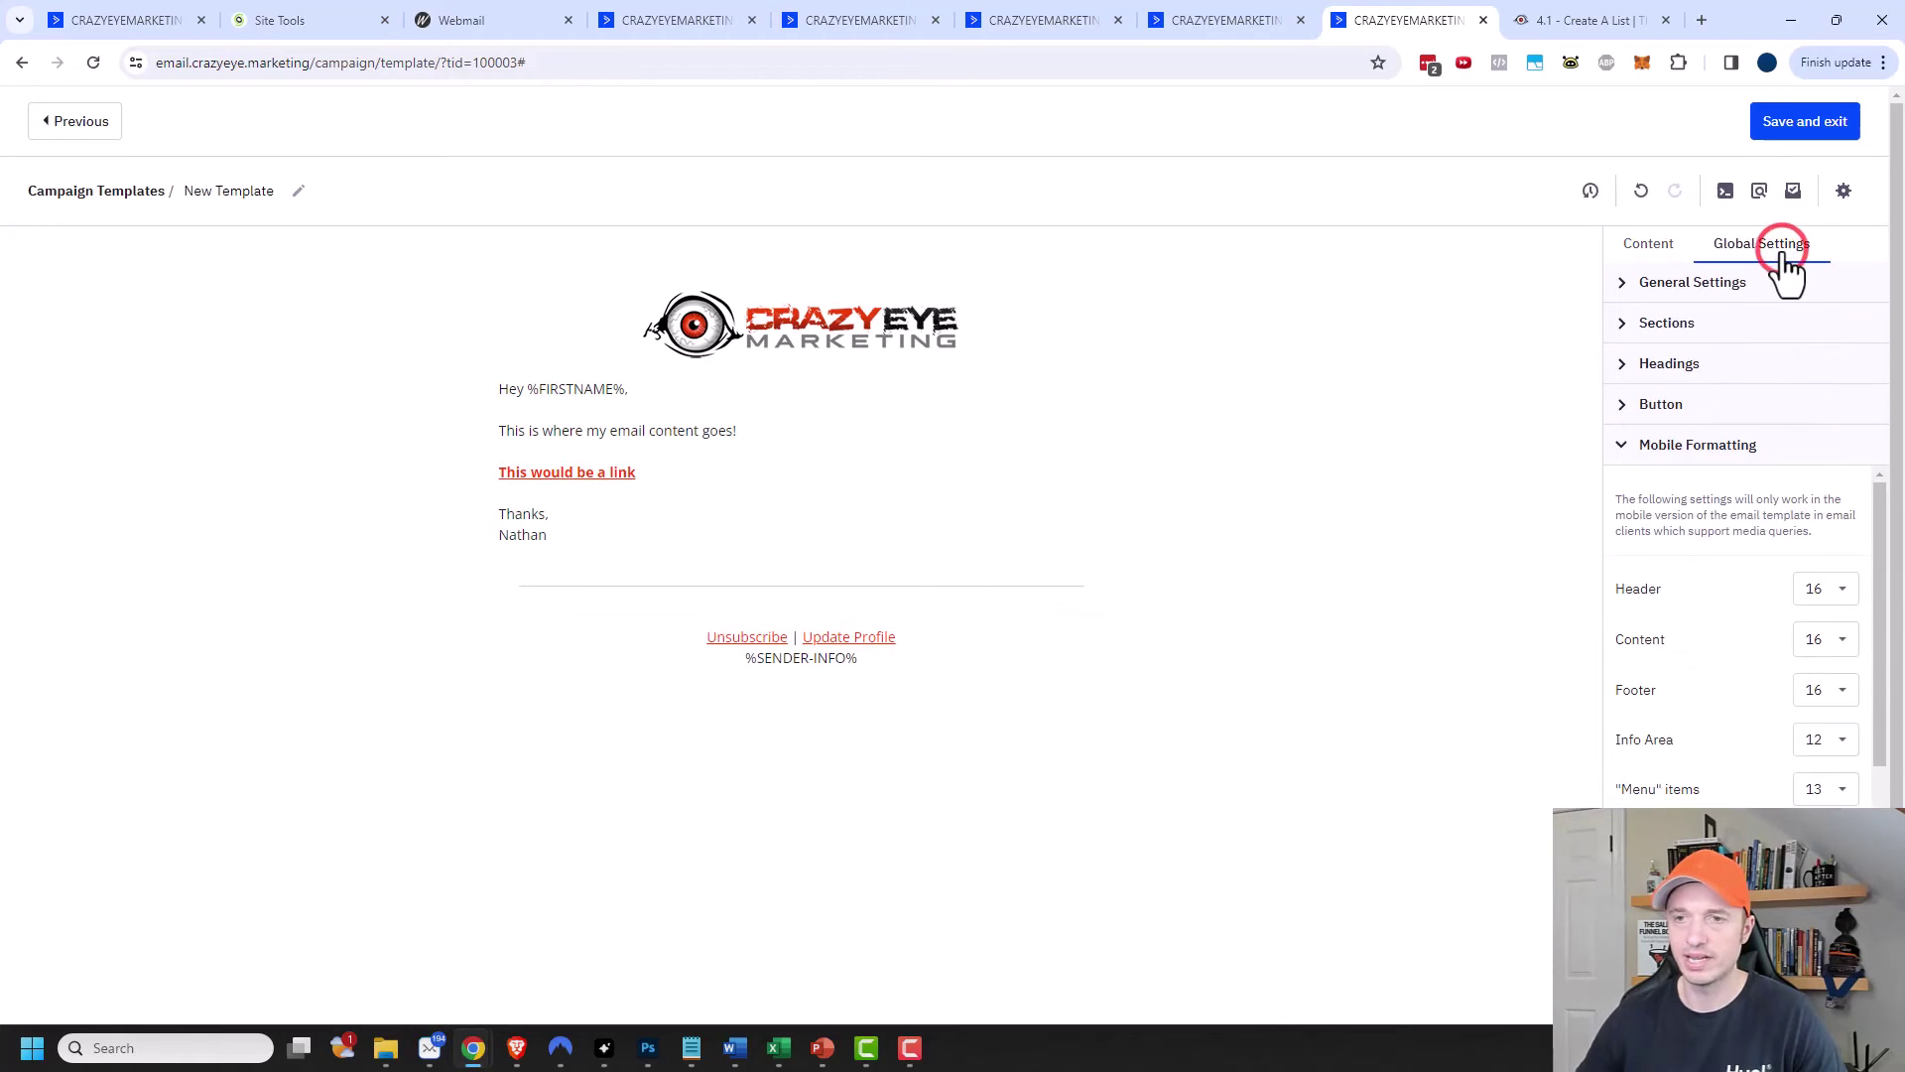
{"action": "left_click", "coordinate": [1621, 325]}
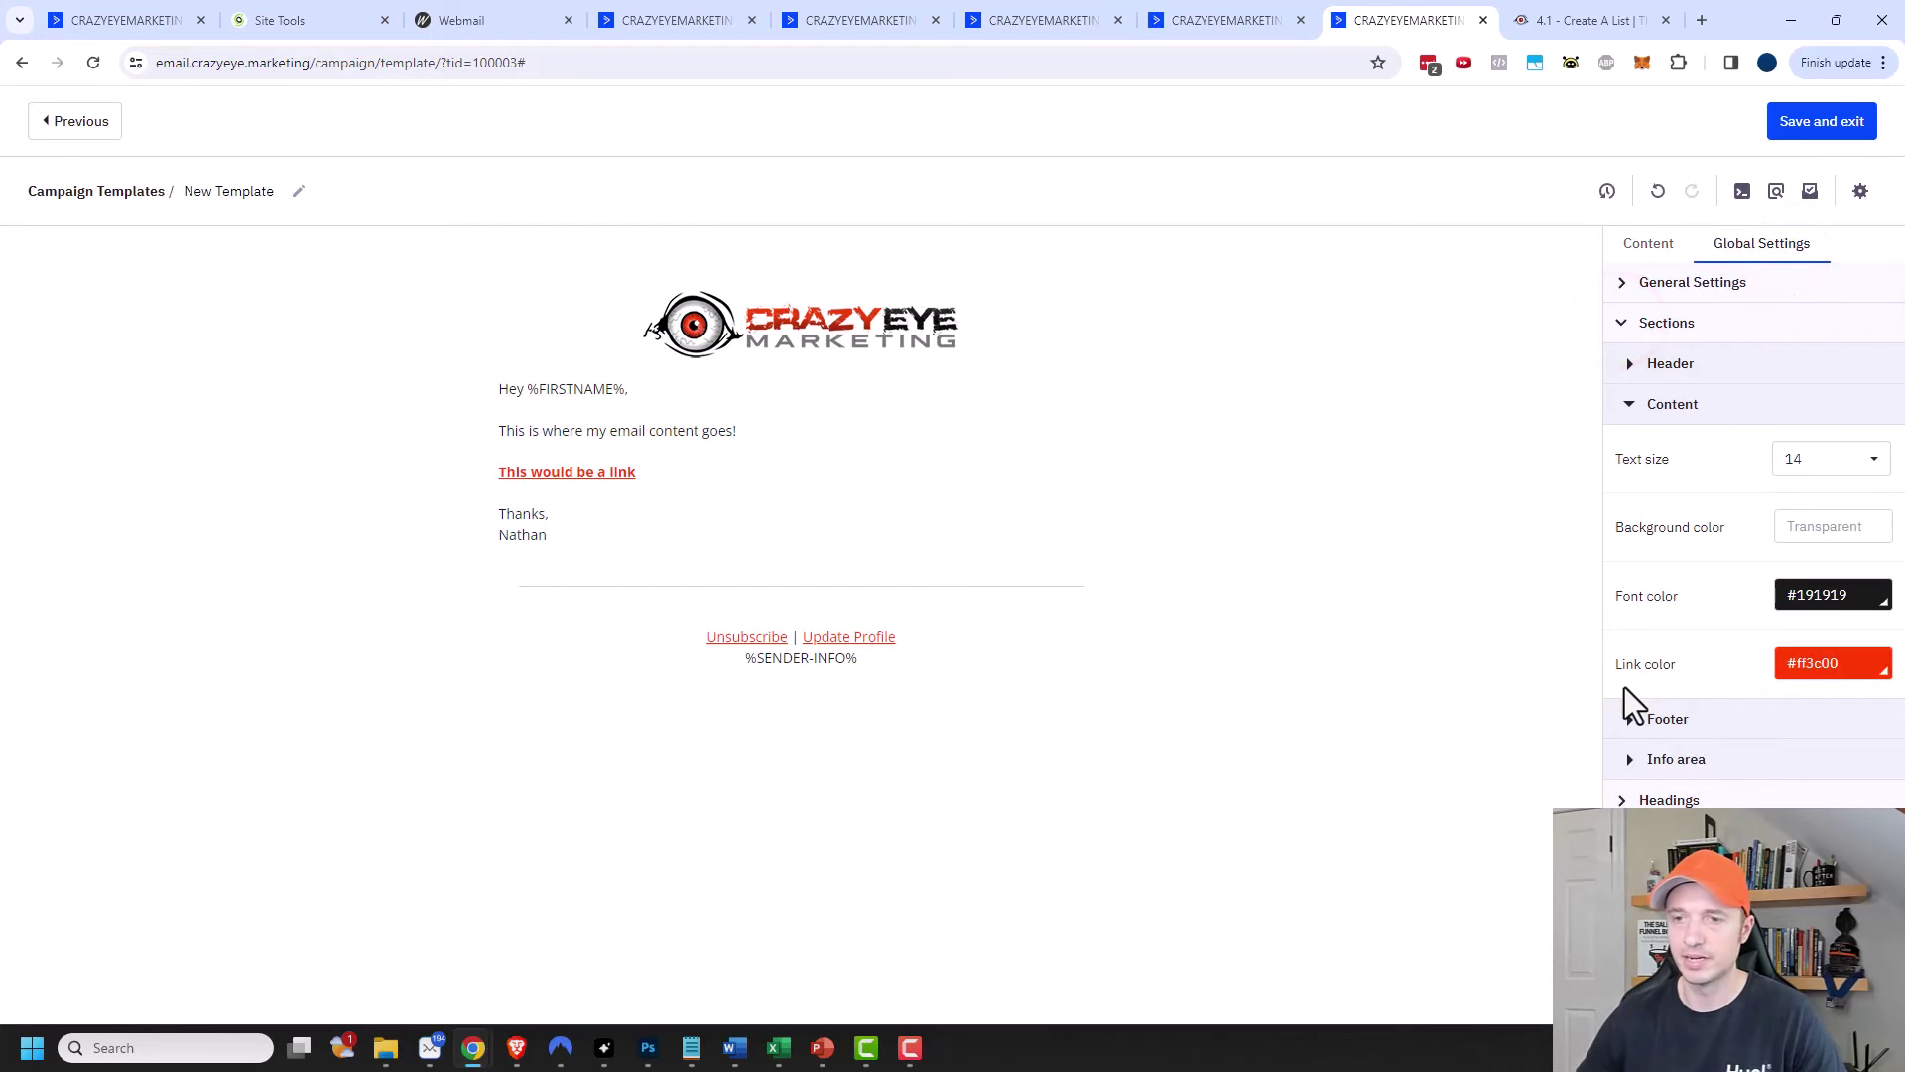
{"action": "left_click", "coordinate": [1627, 723]}
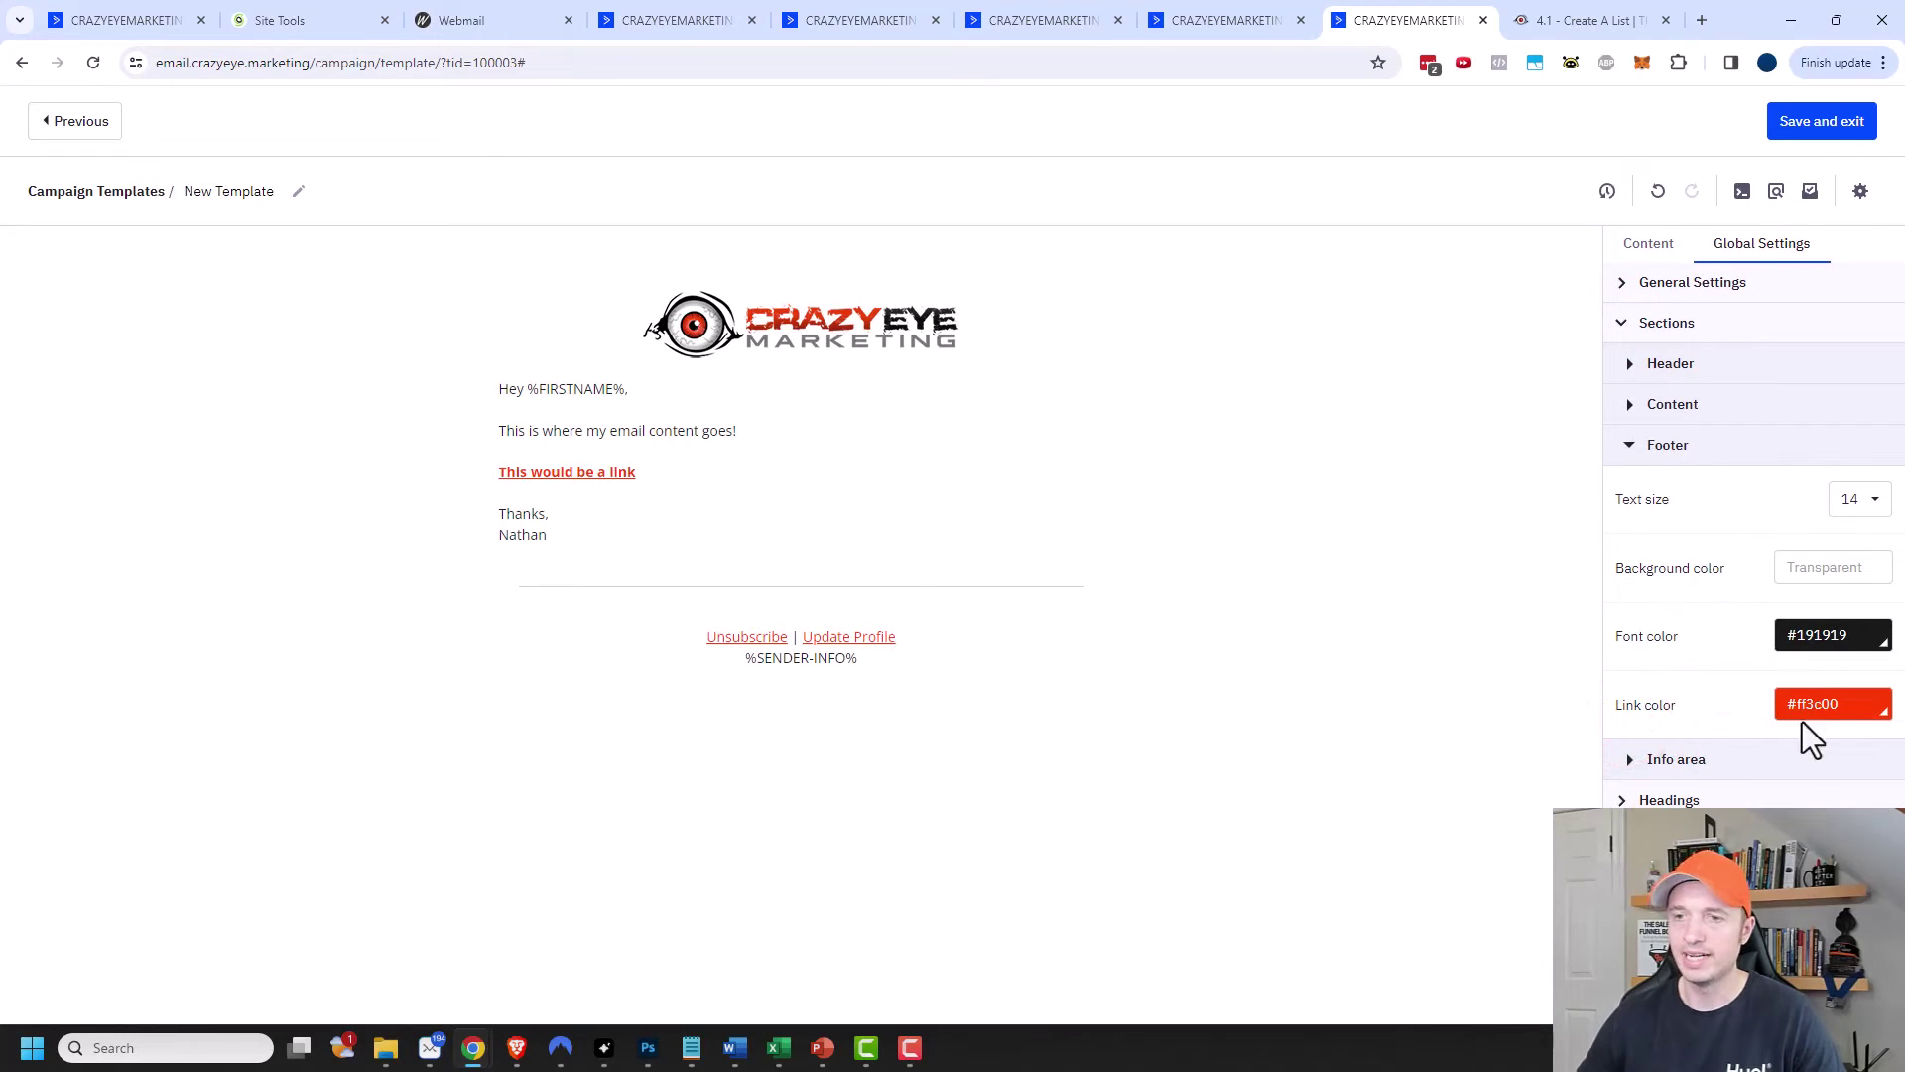
{"action": "left_click", "coordinate": [1821, 712]}
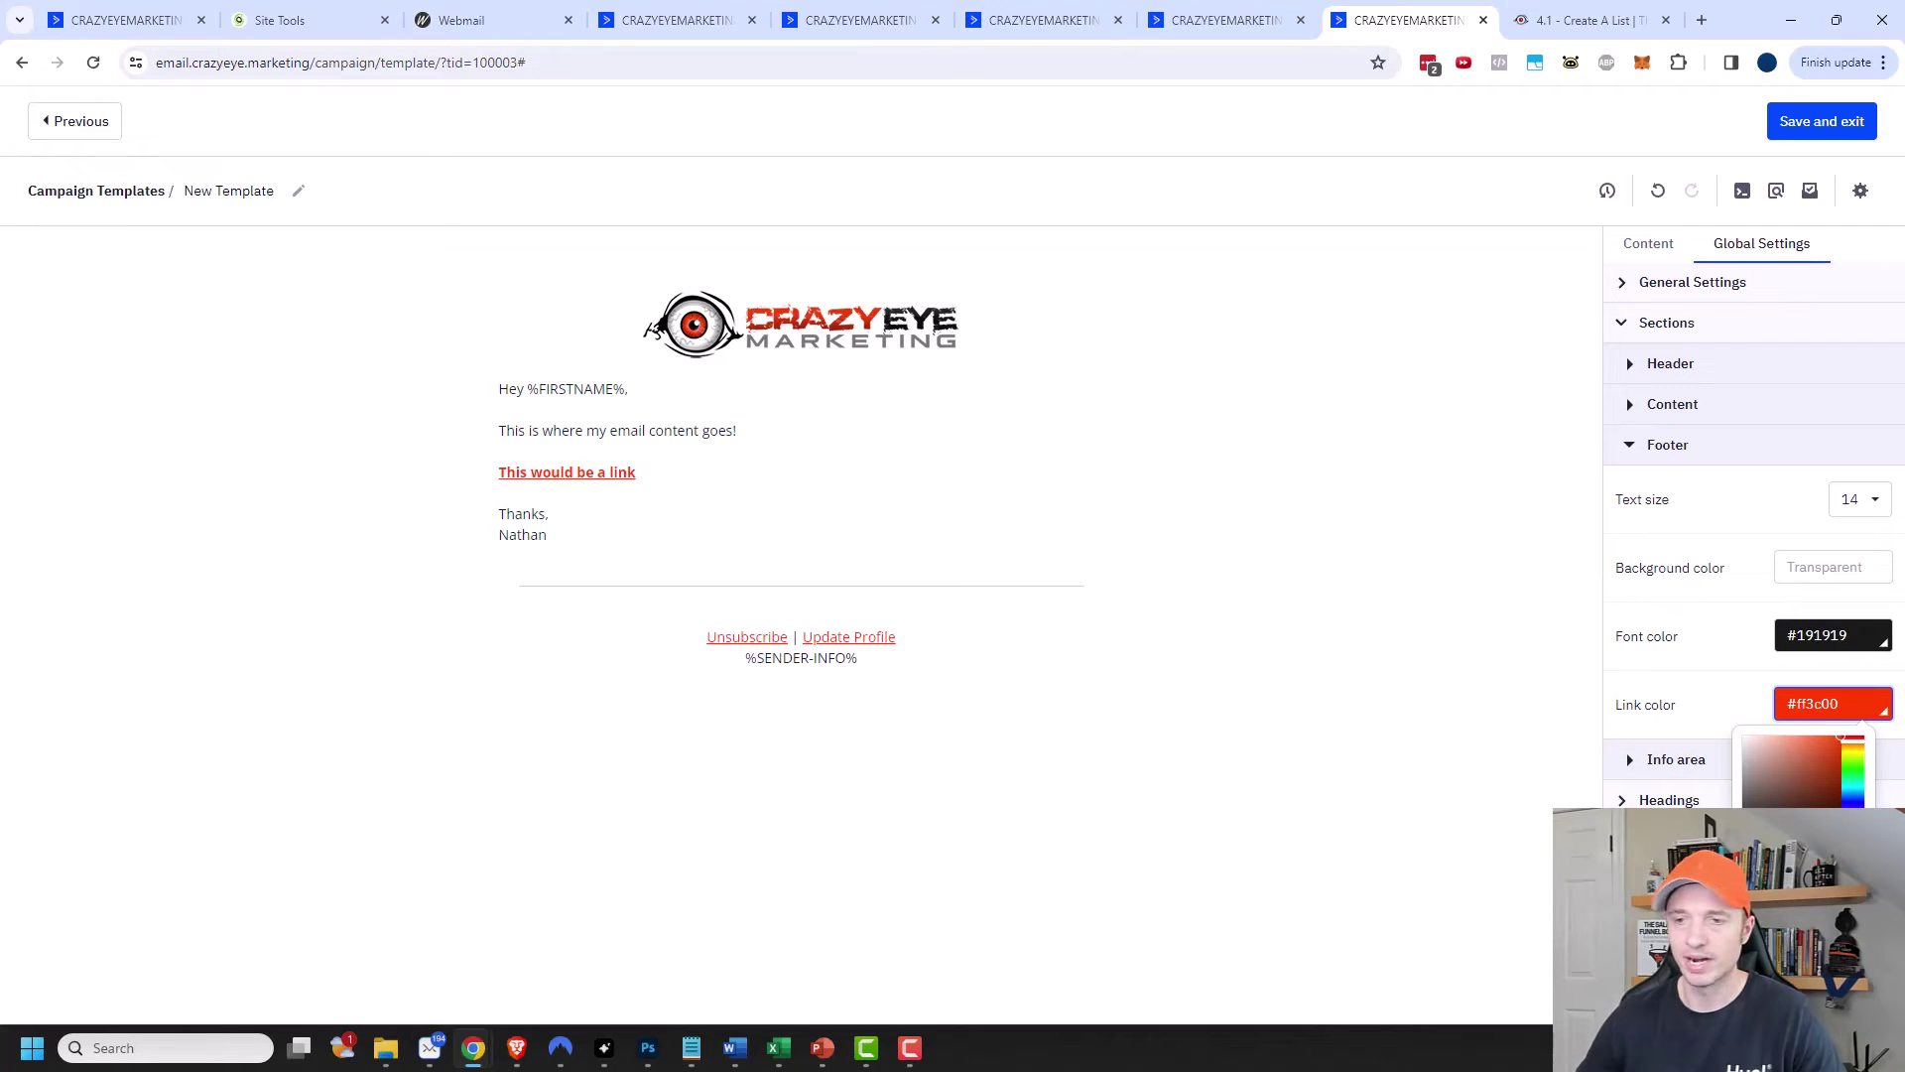
{"action": "type", "text": "#666666"}
{"action": "key", "text": "Return"}
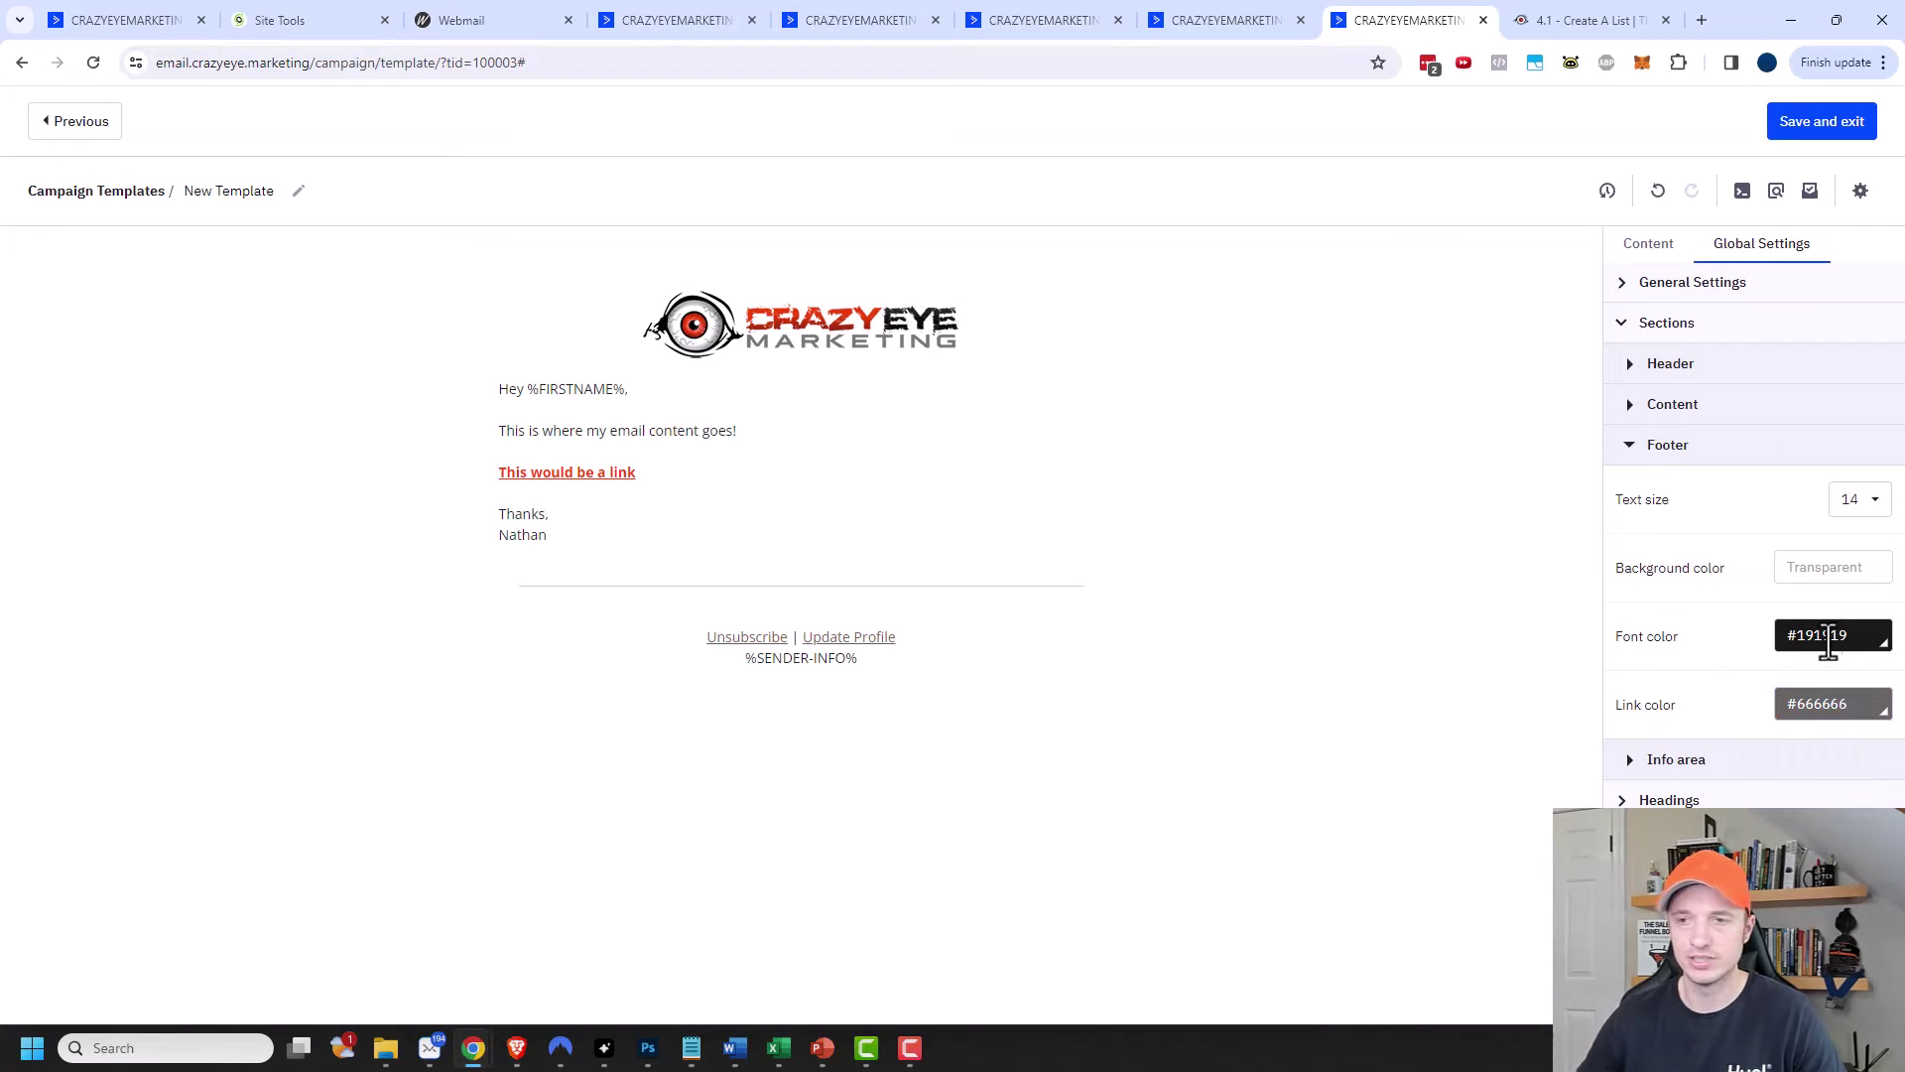
{"action": "left_click", "coordinate": [770, 659]}
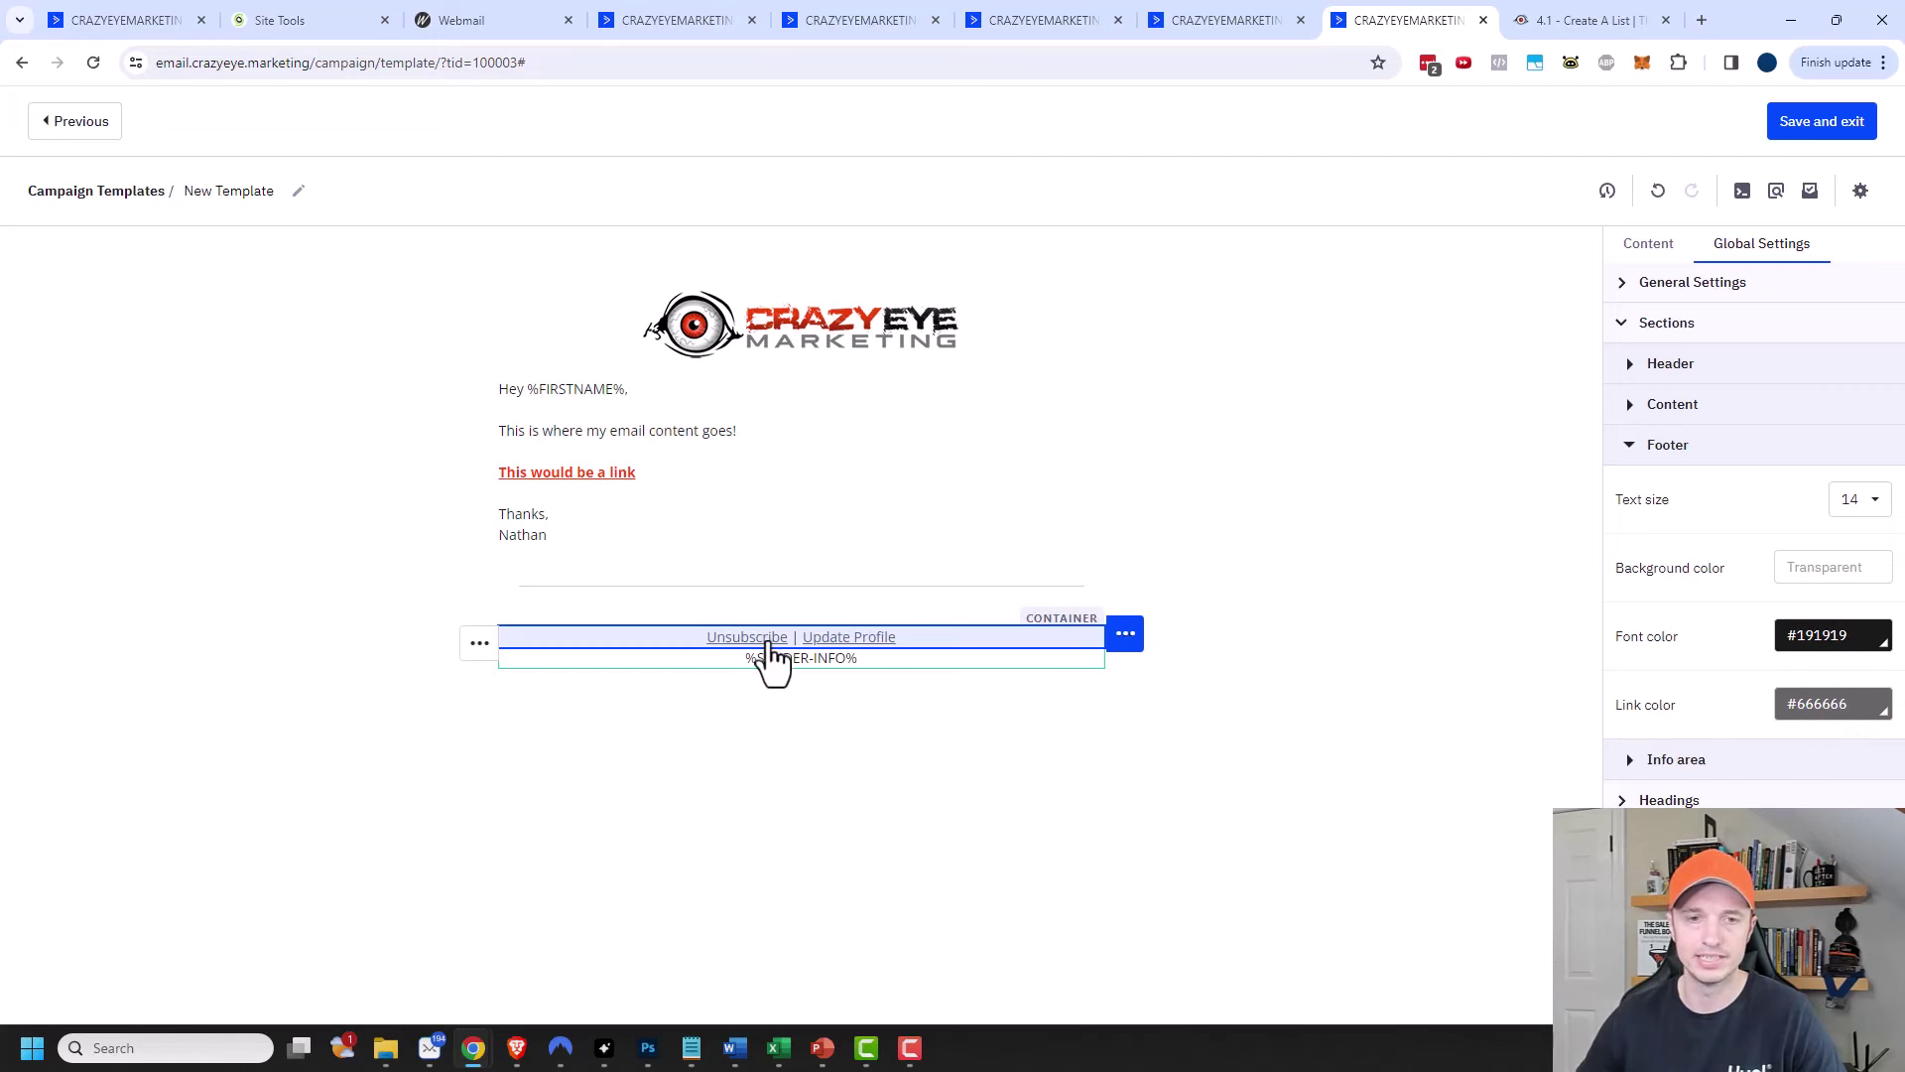
{"action": "left_click", "coordinate": [1251, 794]}
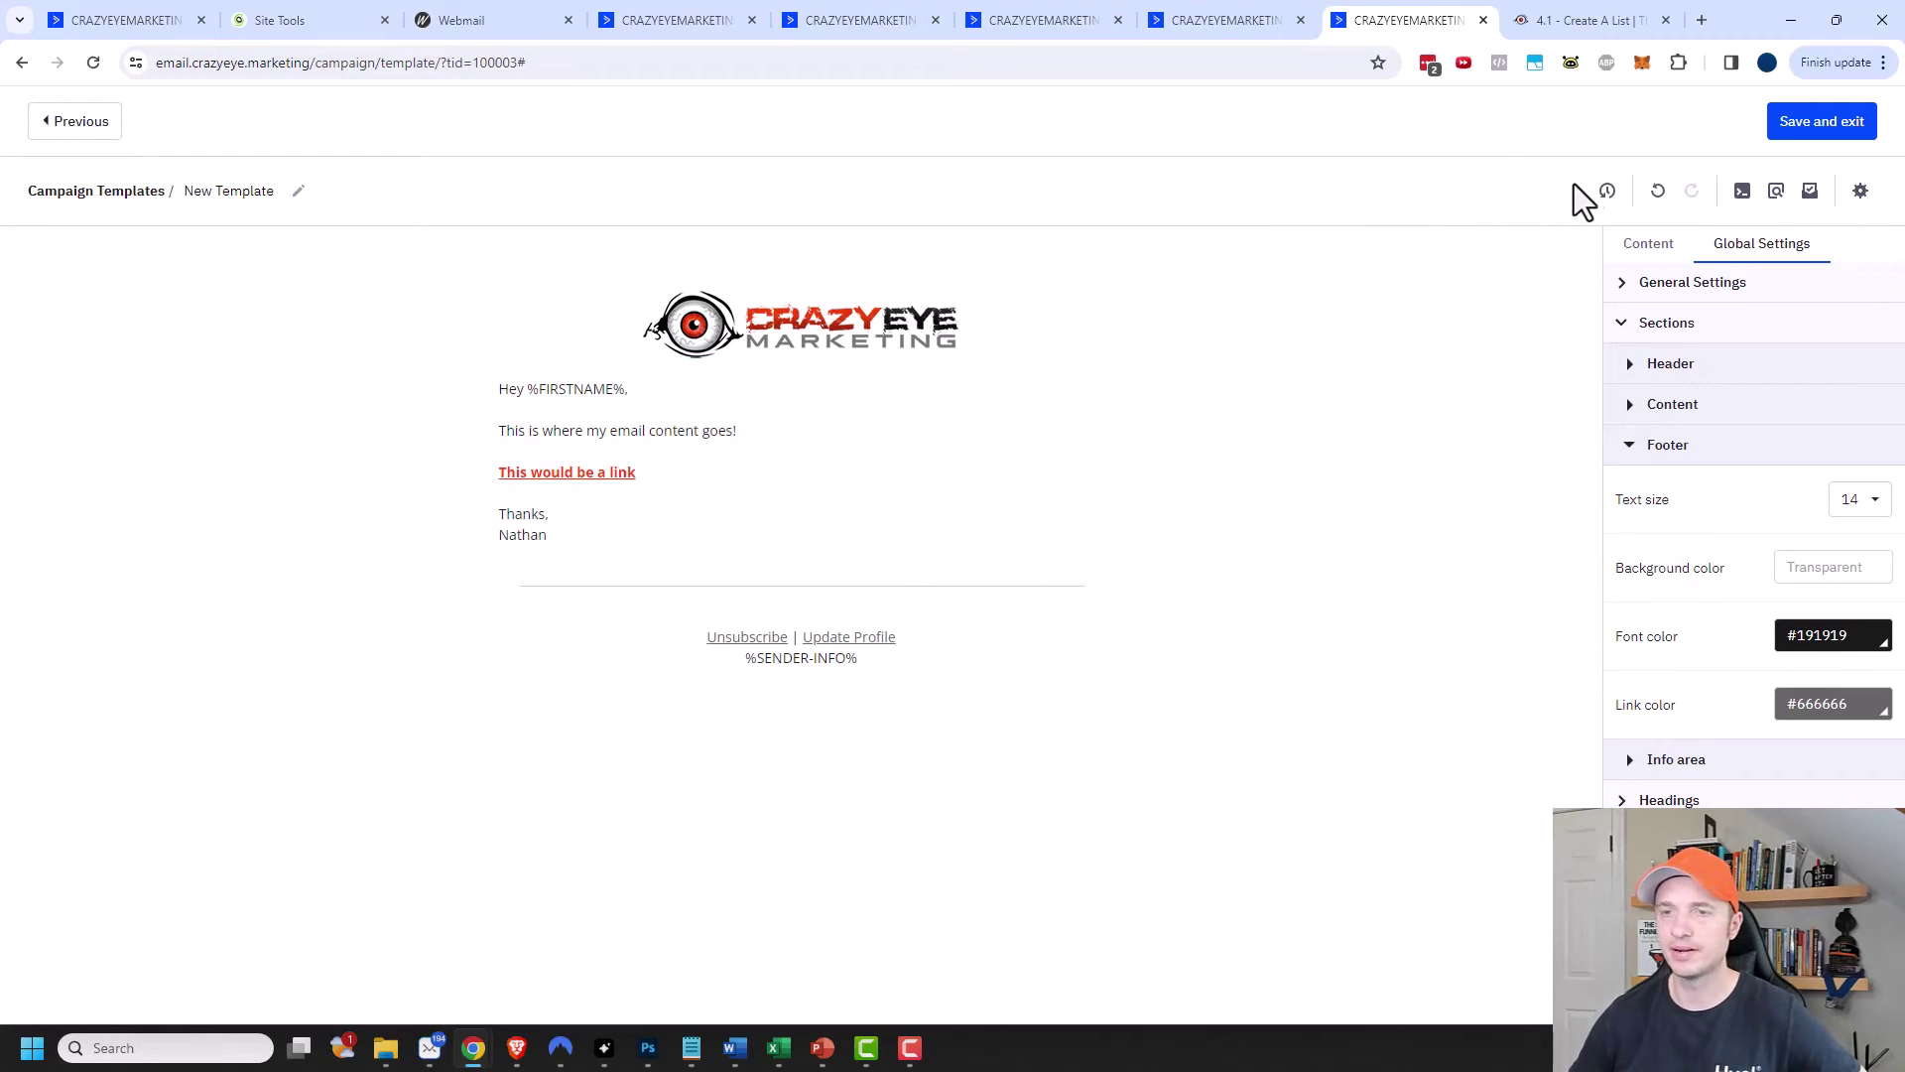
Preview the template in its desktop and mobile layouts, and send a test email to the prefilled address.
{"action": "left_click", "coordinate": [1778, 193]}
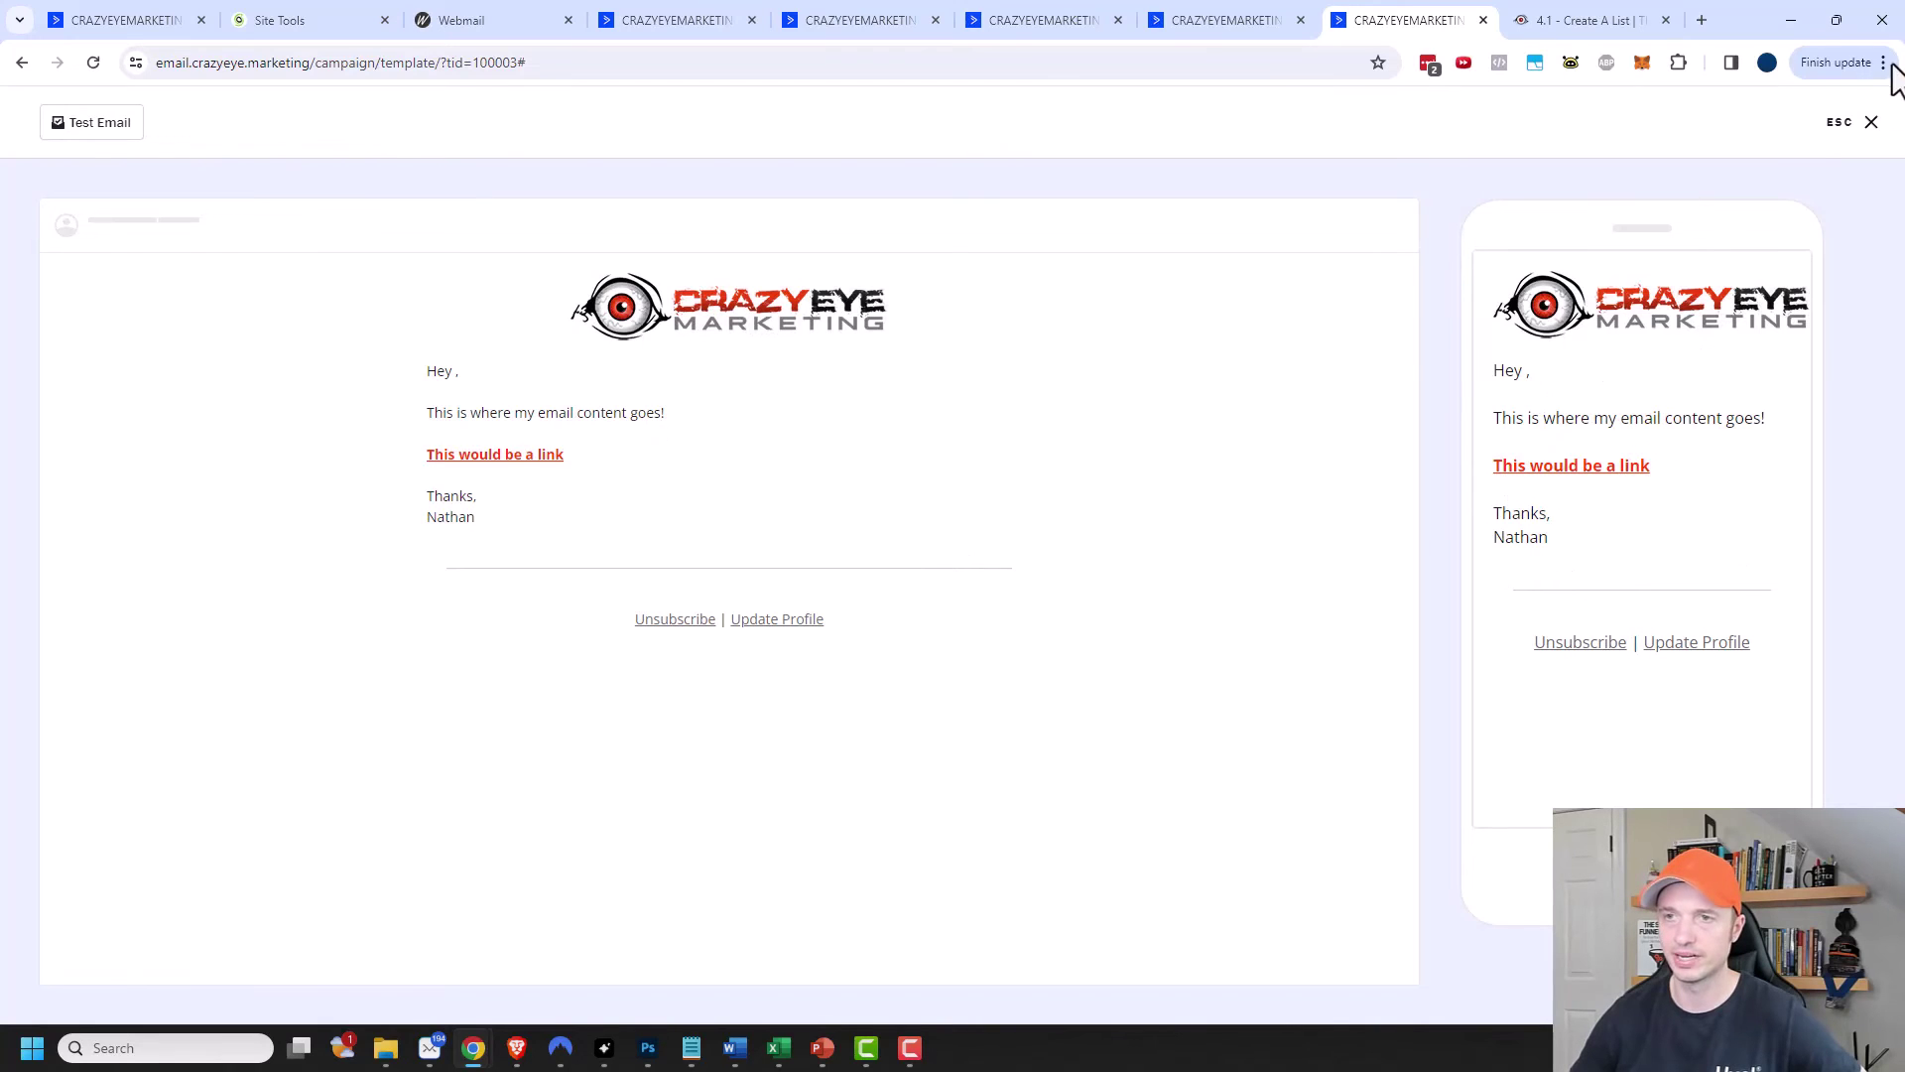
{"action": "left_click", "coordinate": [1870, 123]}
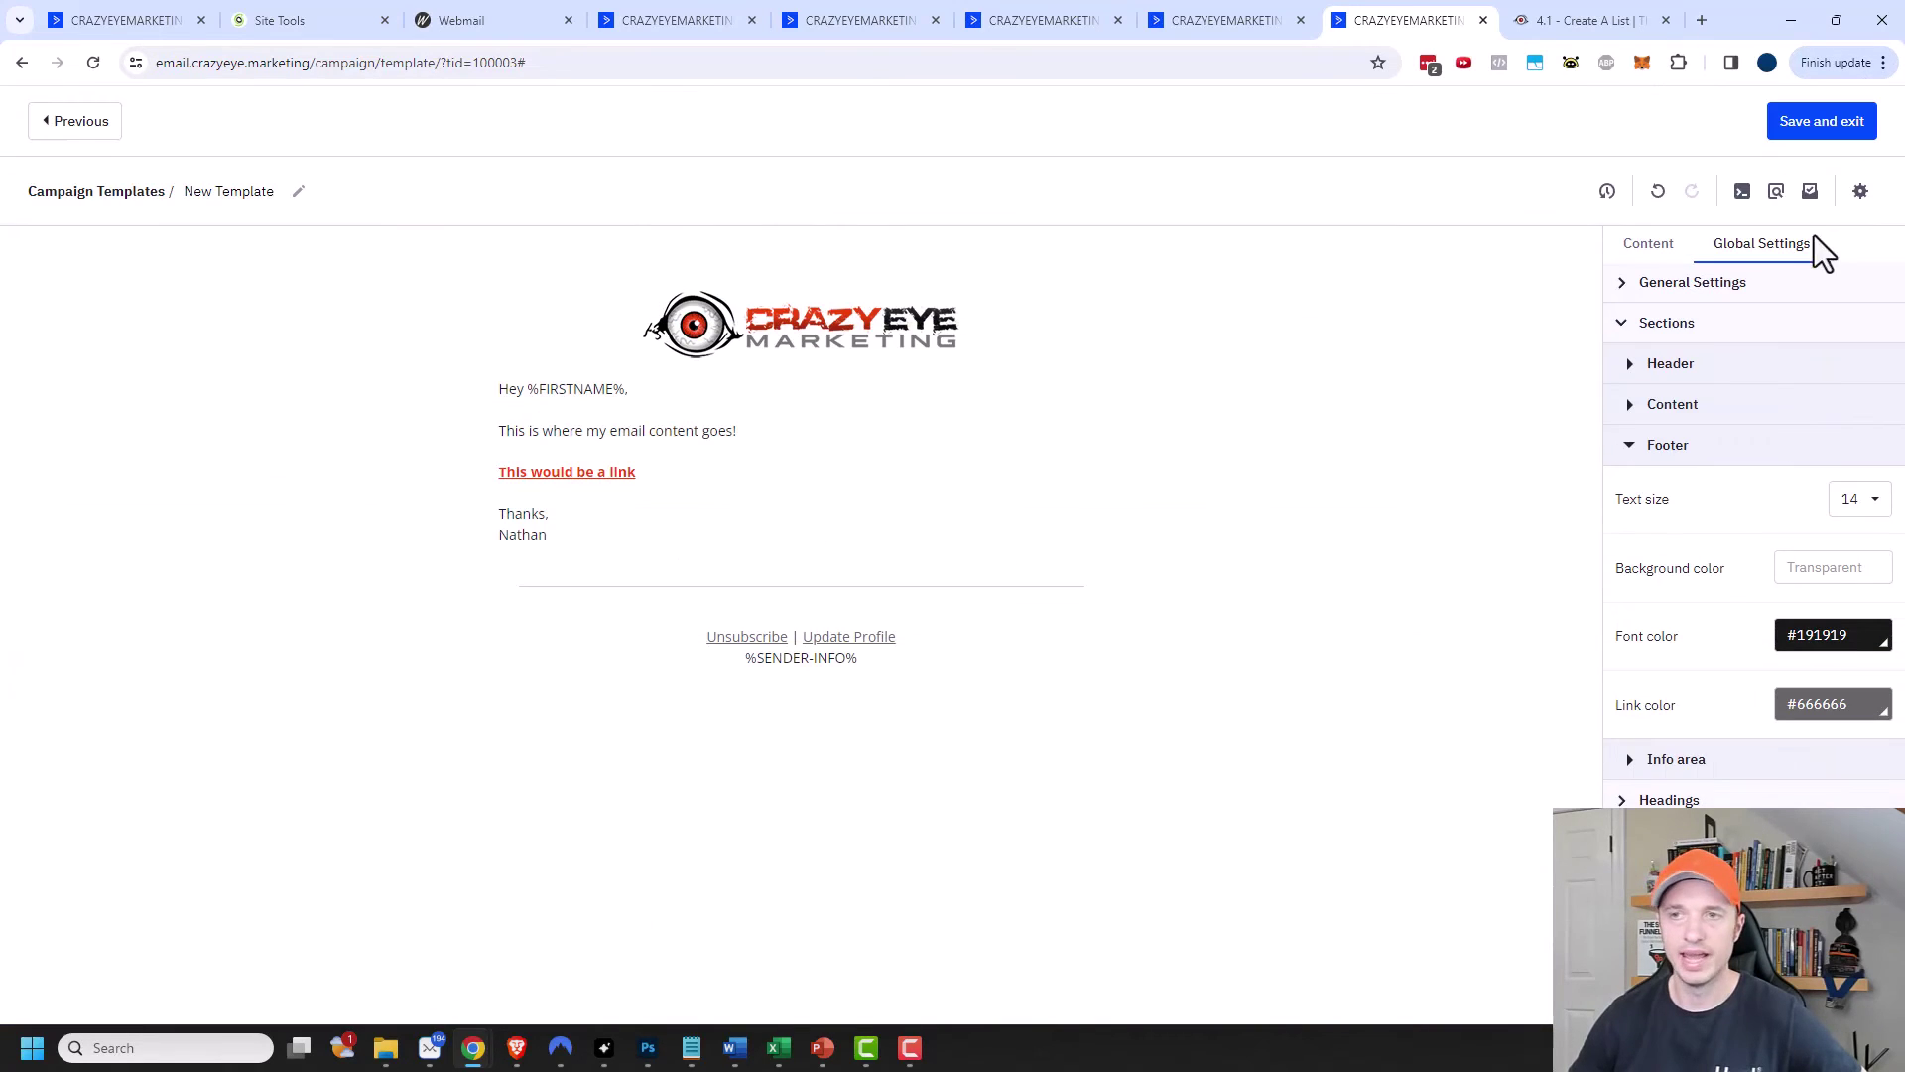
{"action": "left_click", "coordinate": [1811, 192]}
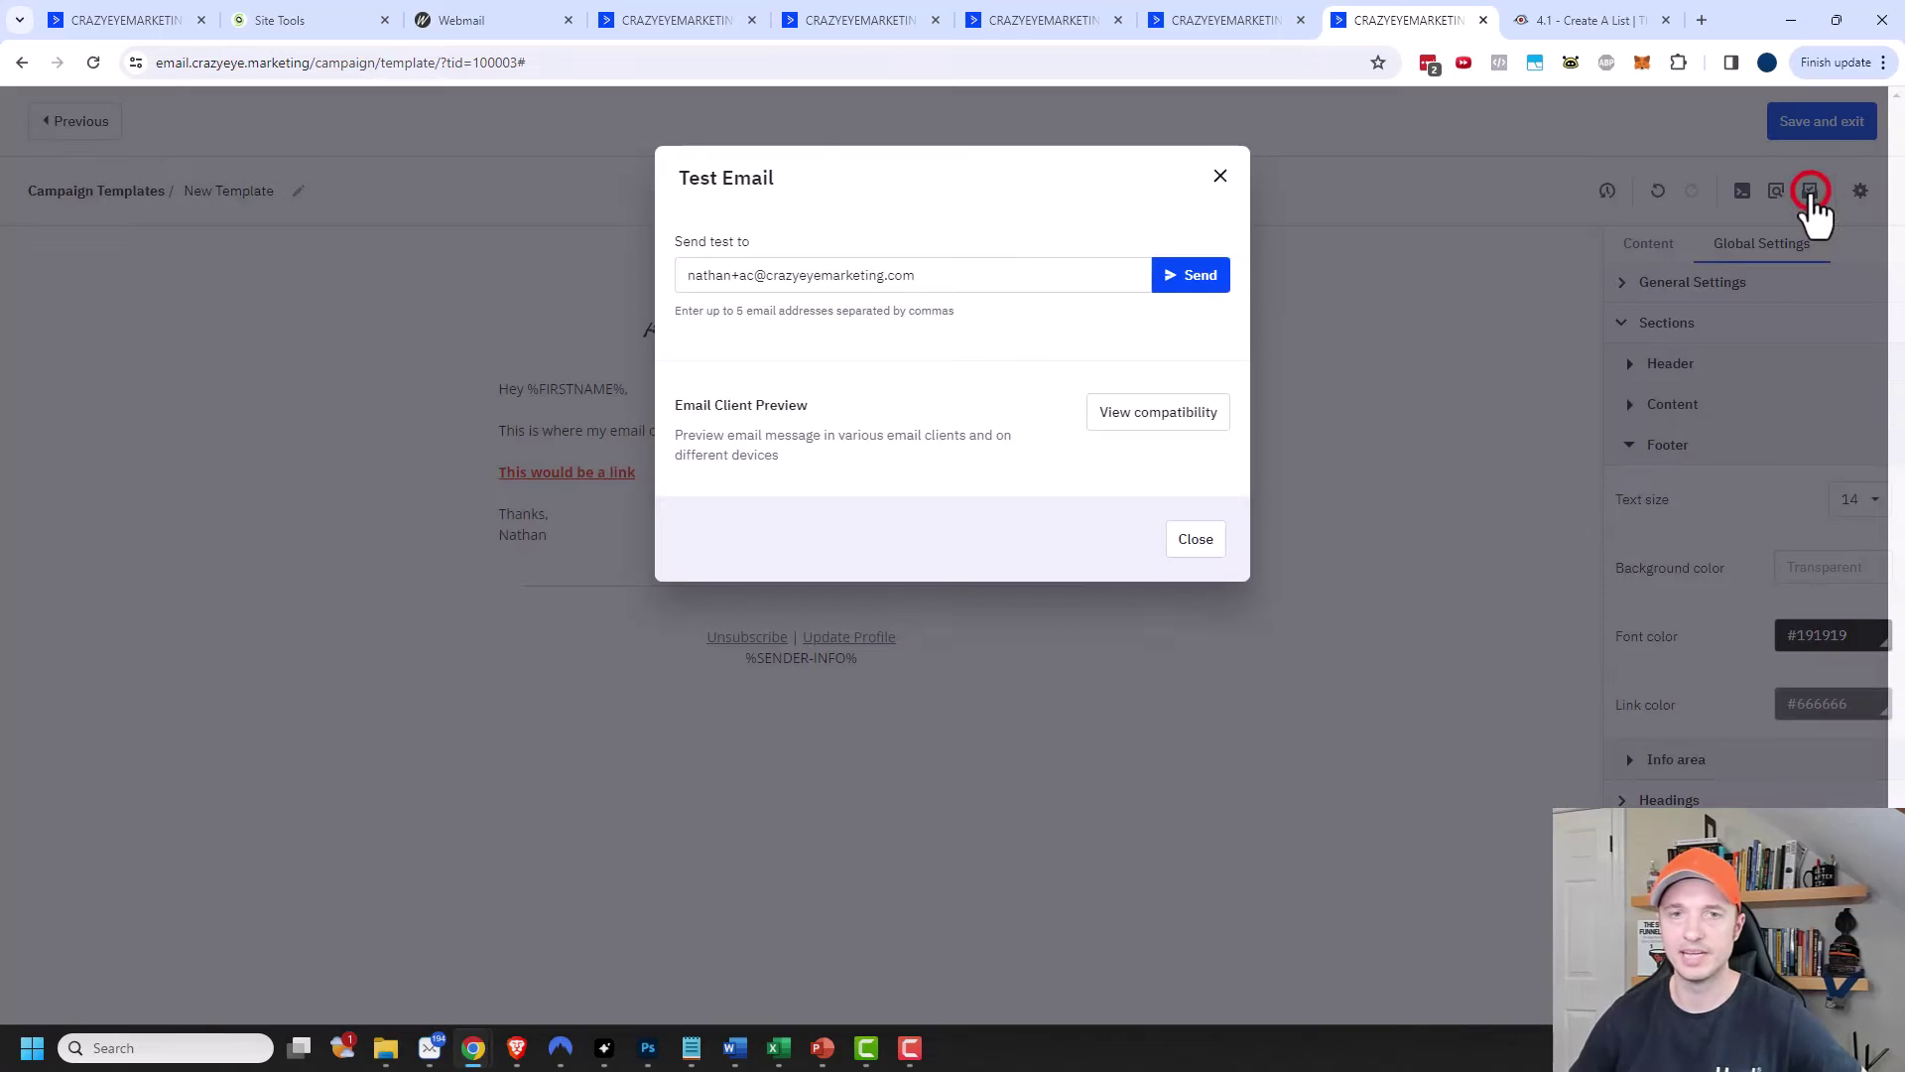
{"action": "left_click", "coordinate": [1203, 288]}
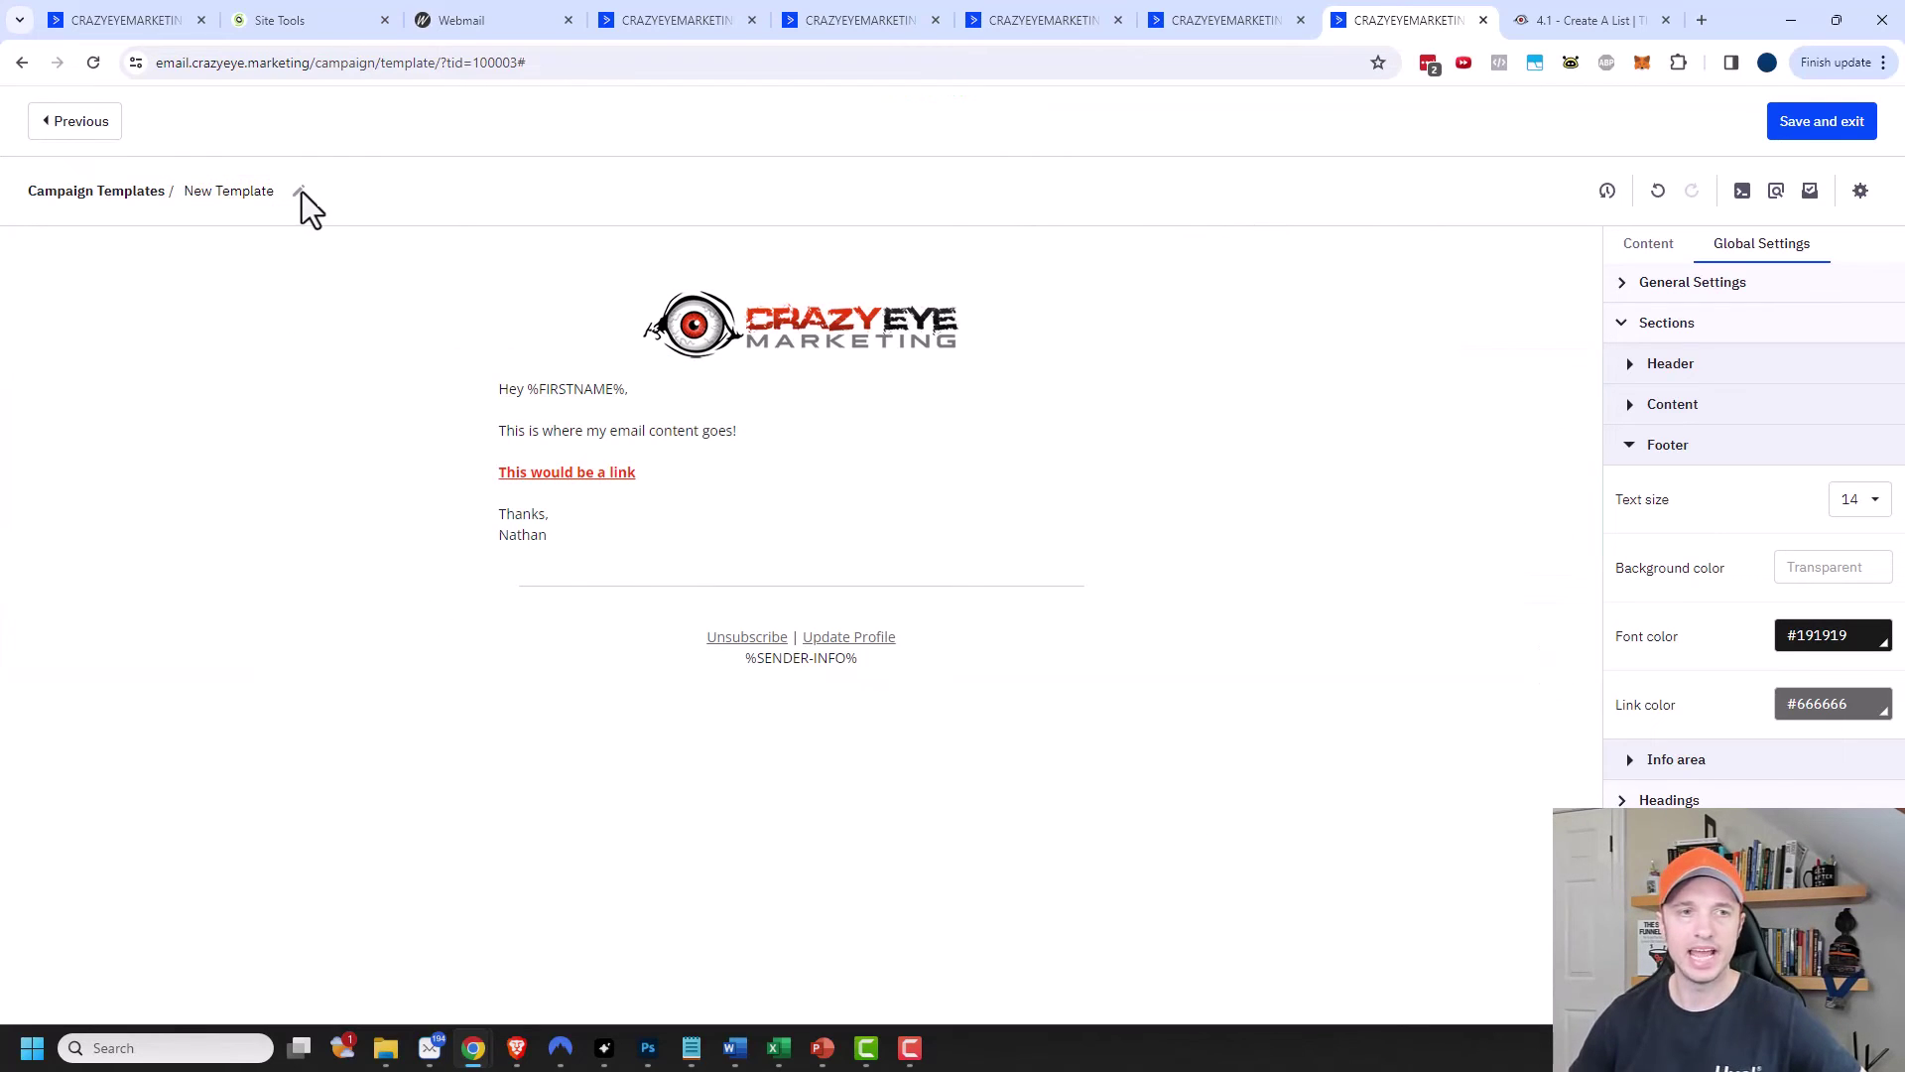
Rename the template as "Text Template".
{"action": "left_click", "coordinate": [248, 191]}
{"action": "left_click_drag", "start_coordinate": [281, 189], "coordinate": [185, 192]}
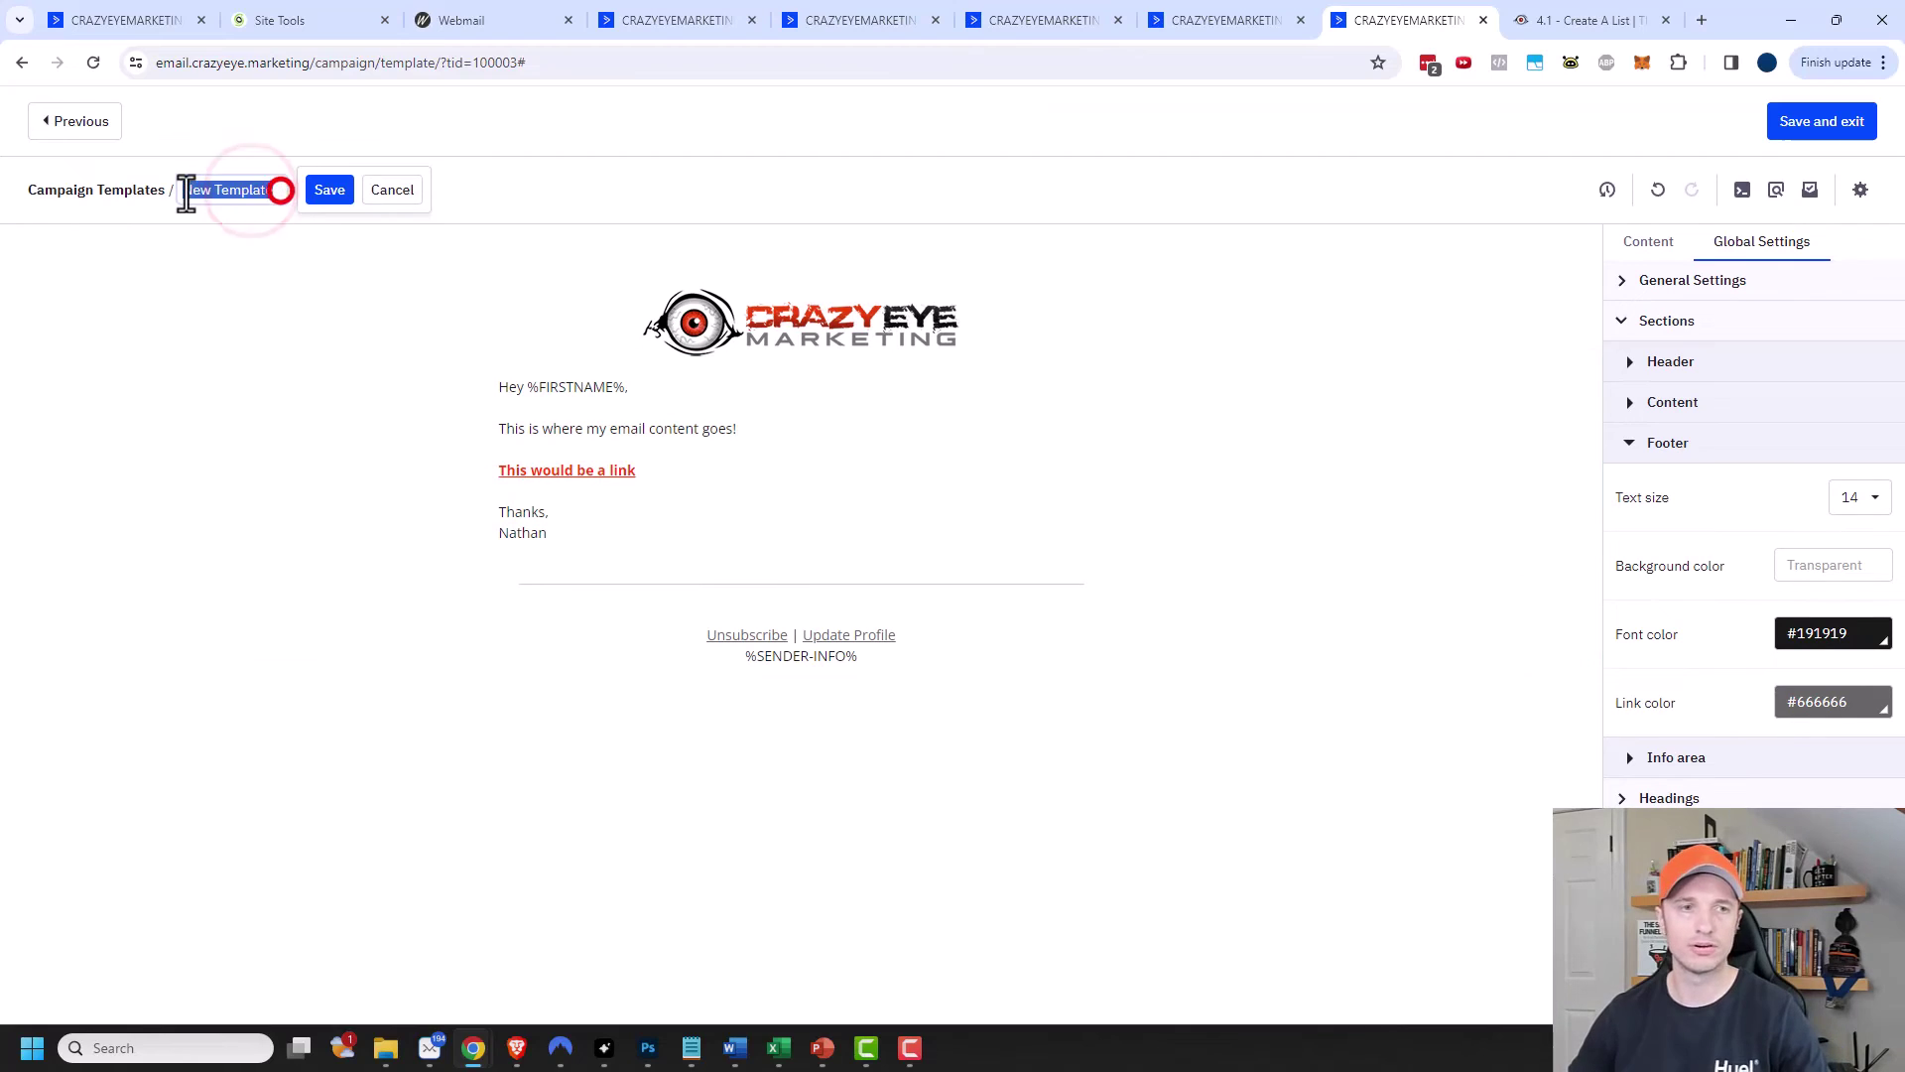
{"action": "type", "text": "Text Te"}
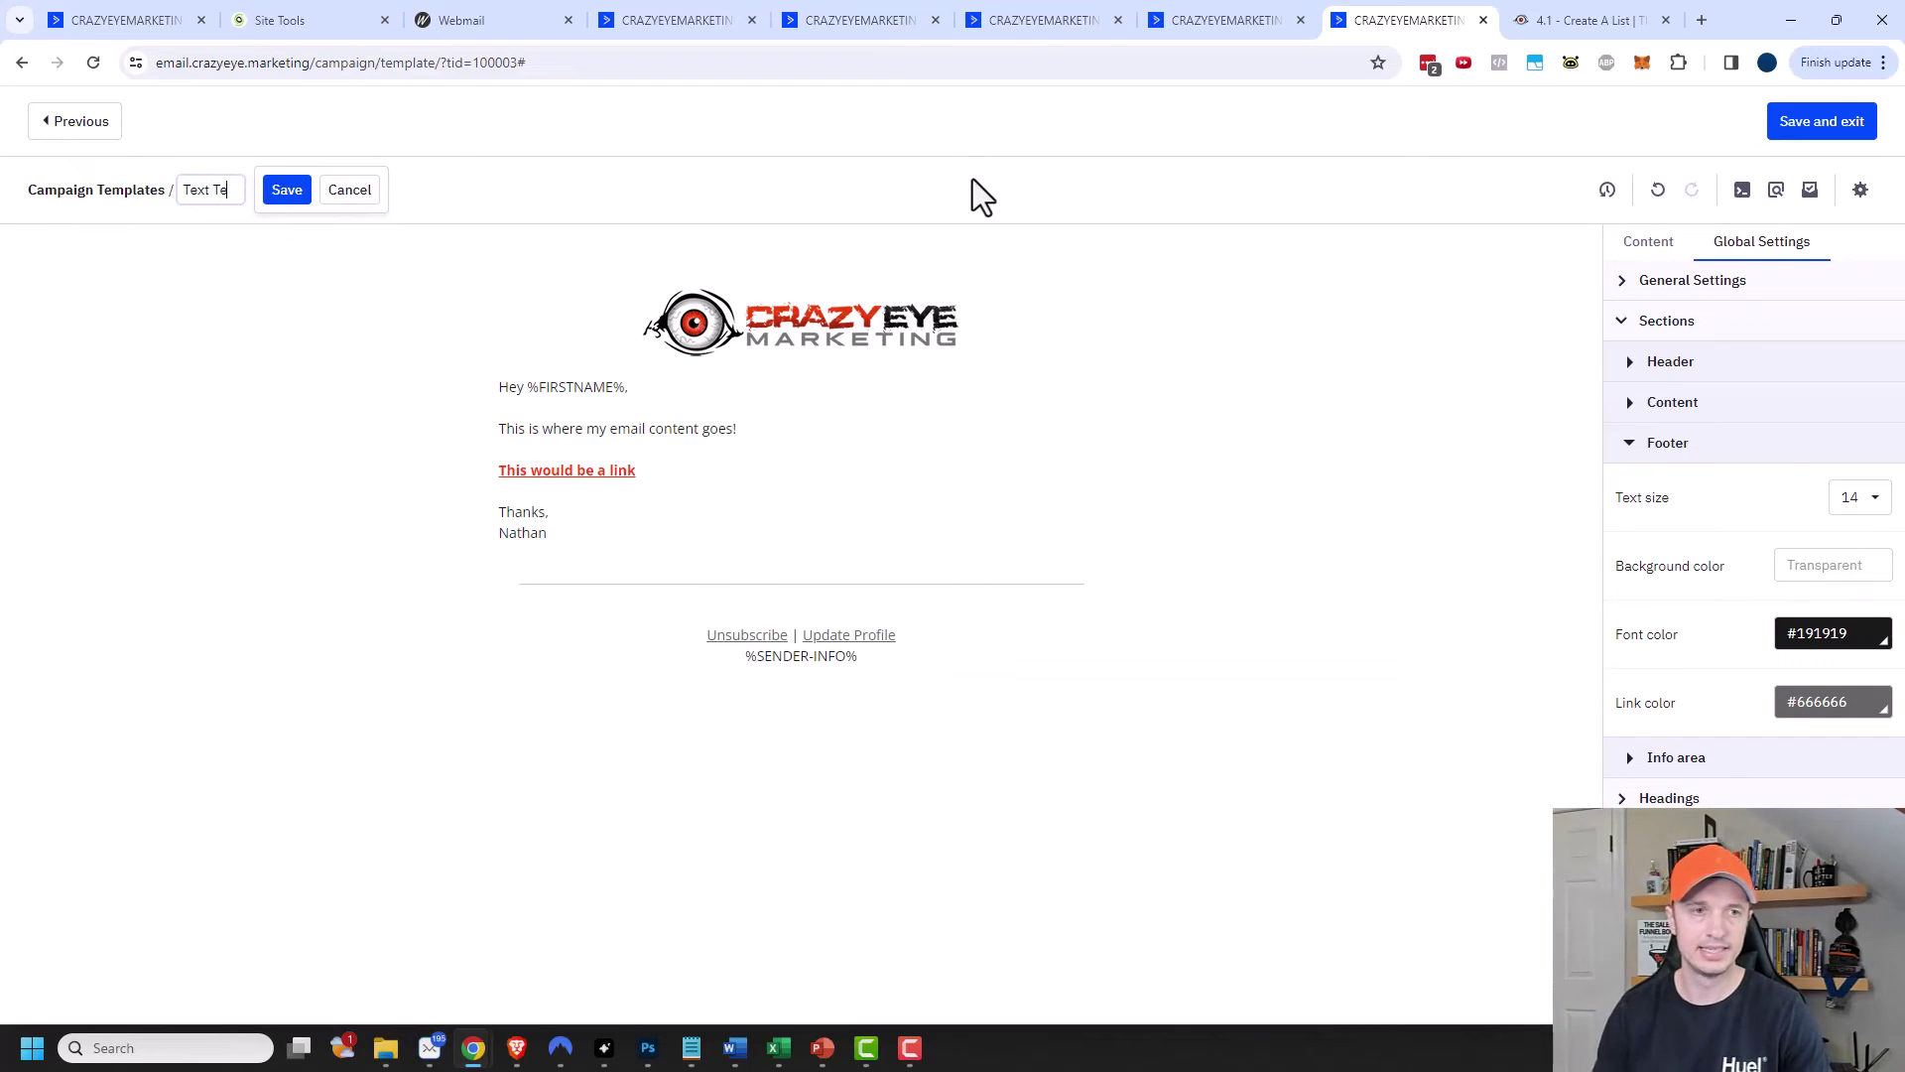
{"action": "type", "text": "mplate"}
{"action": "key", "text": "Return"}
Switch to the mail client, check the received test email's logo, body text and footer, and close the message.
{"action": "key", "text": "alt+Tab"}
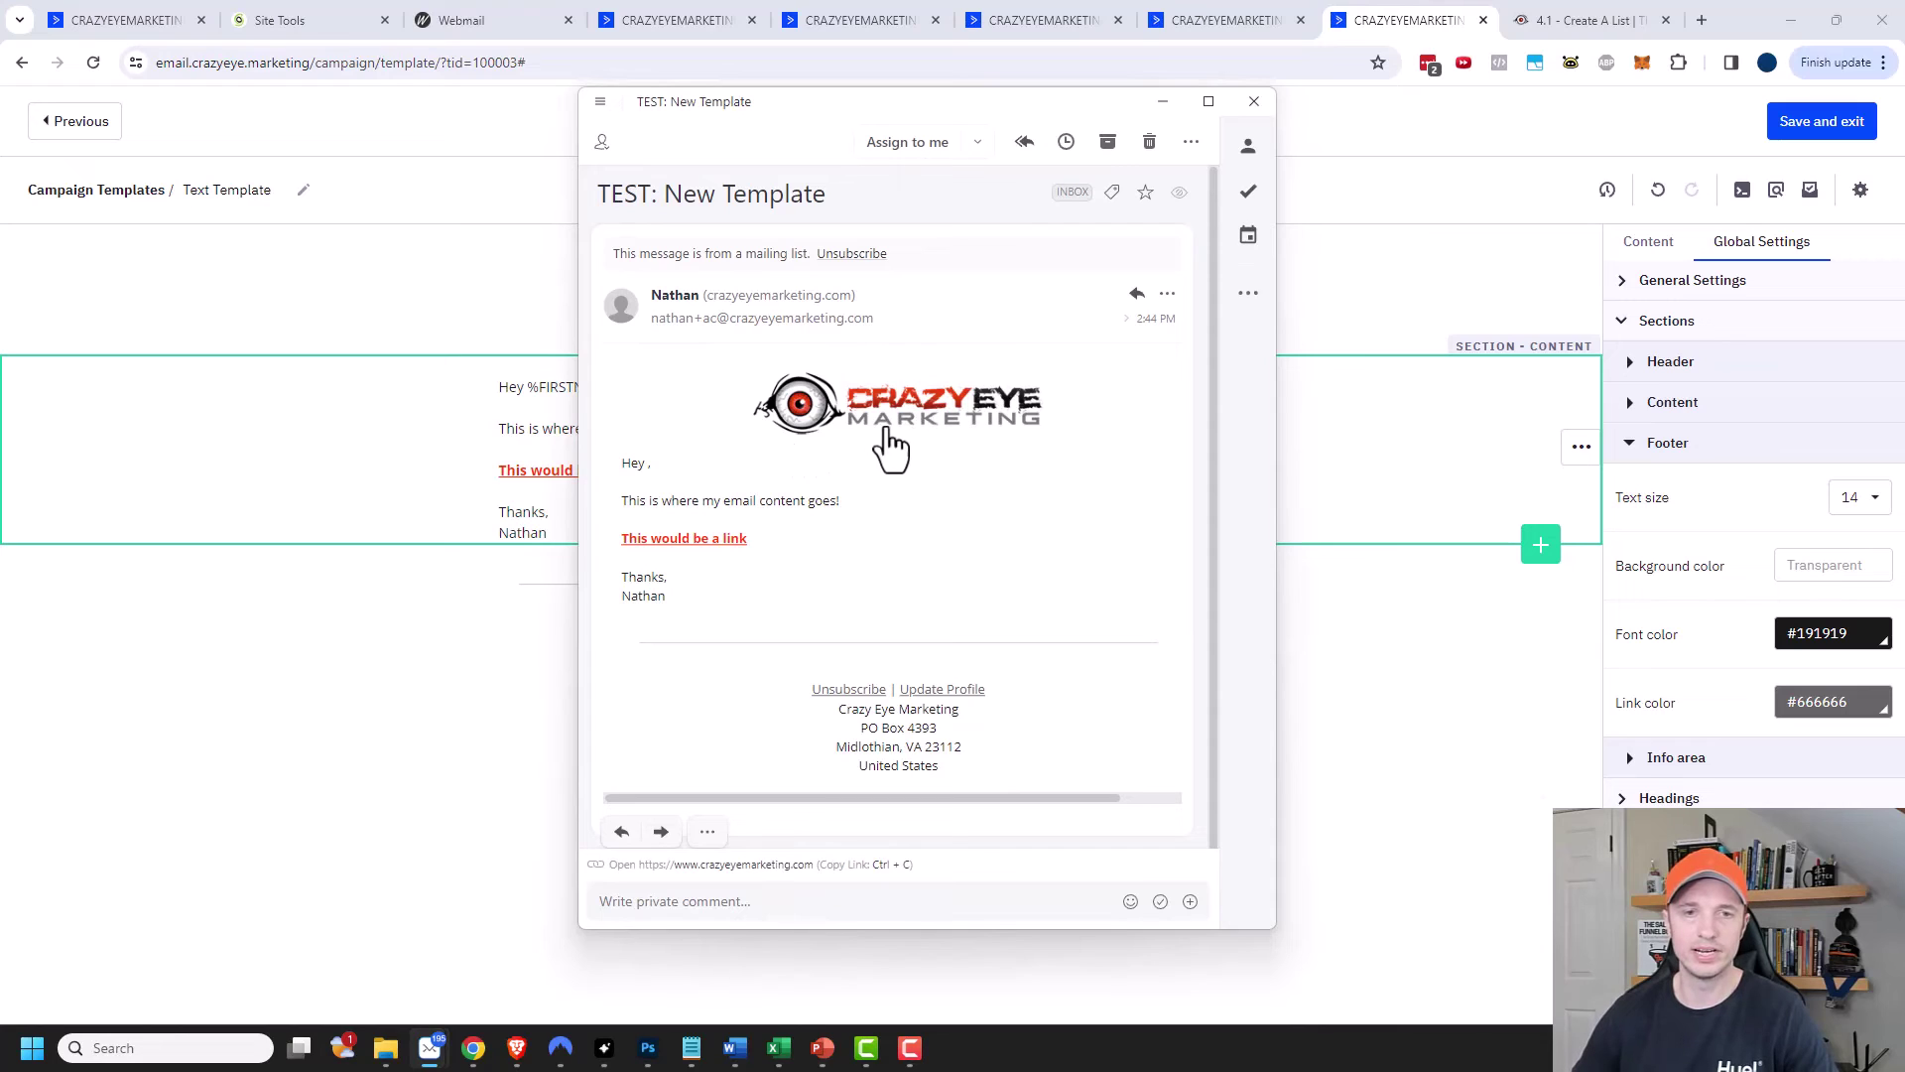
{"action": "scroll", "coordinate": [874, 695], "scroll_direction": "down", "scroll_amount": 1}
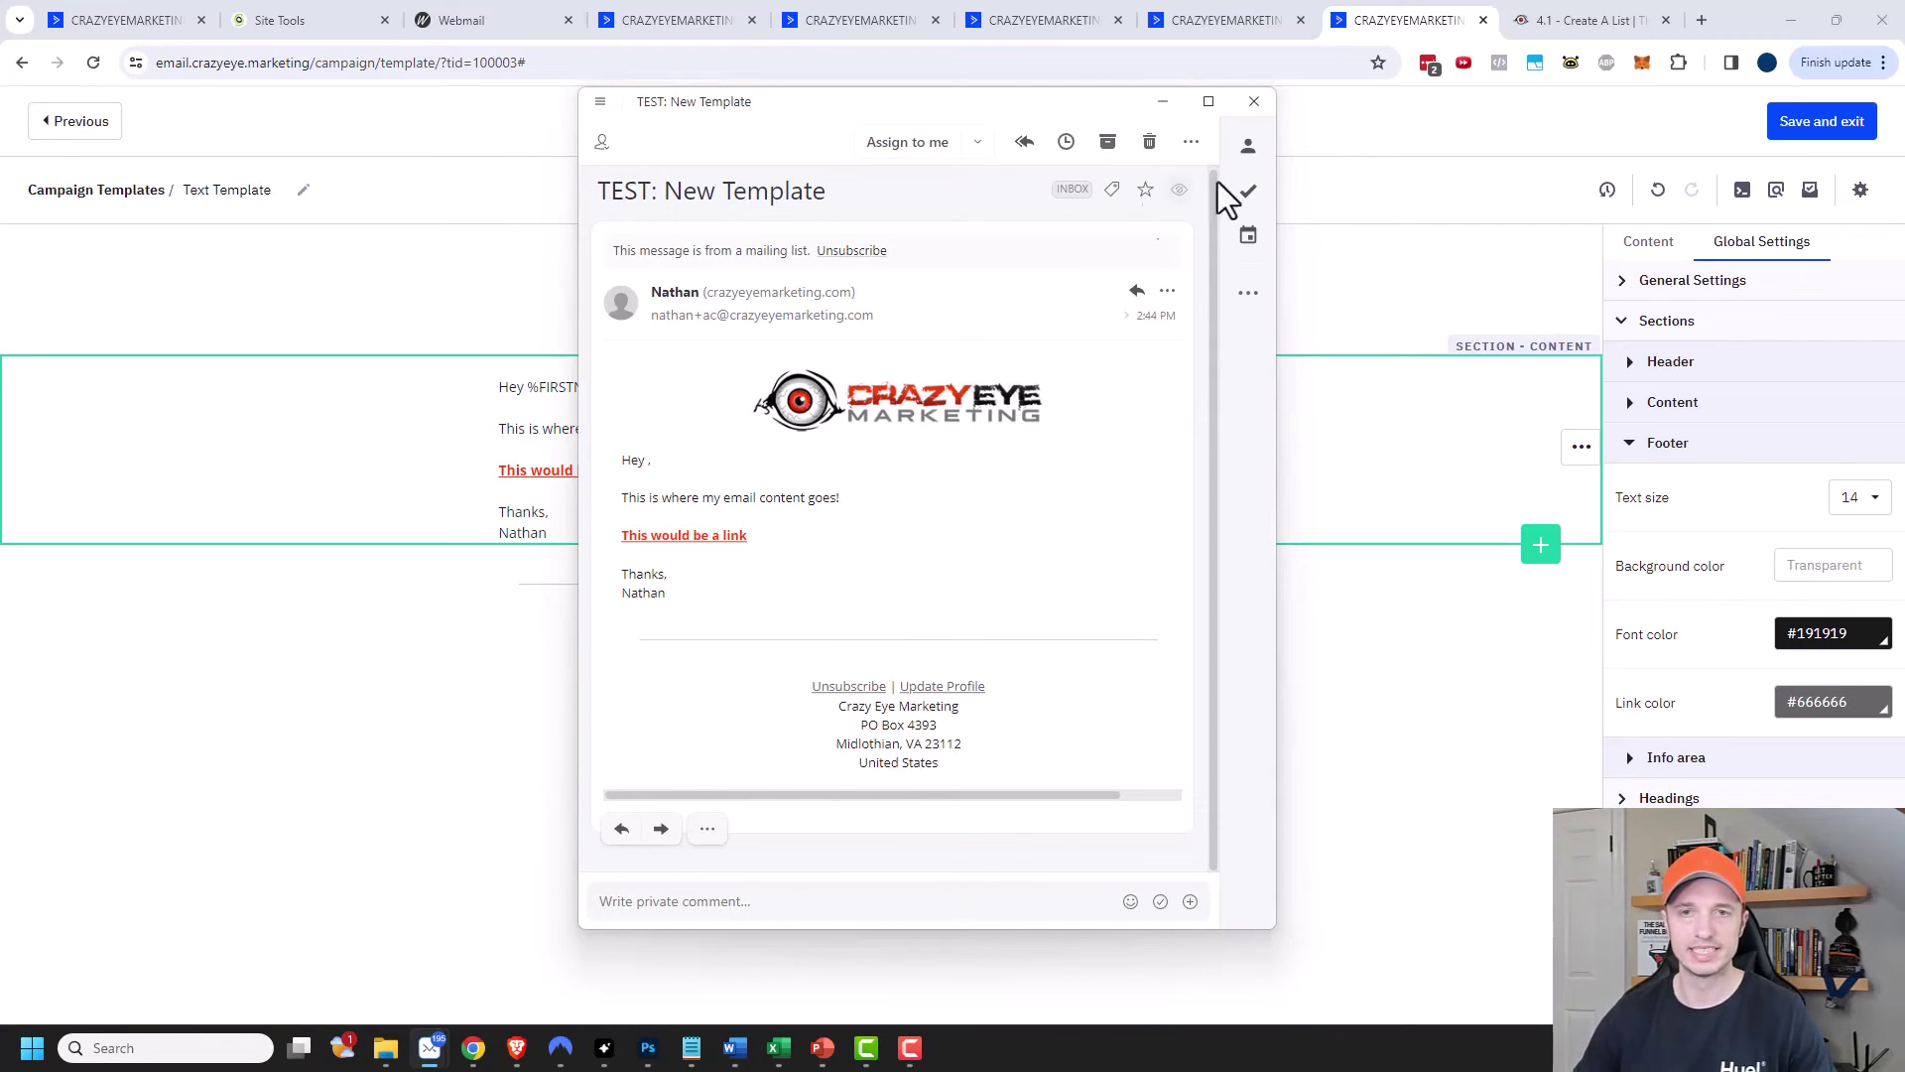
{"action": "left_click", "coordinate": [1253, 102]}
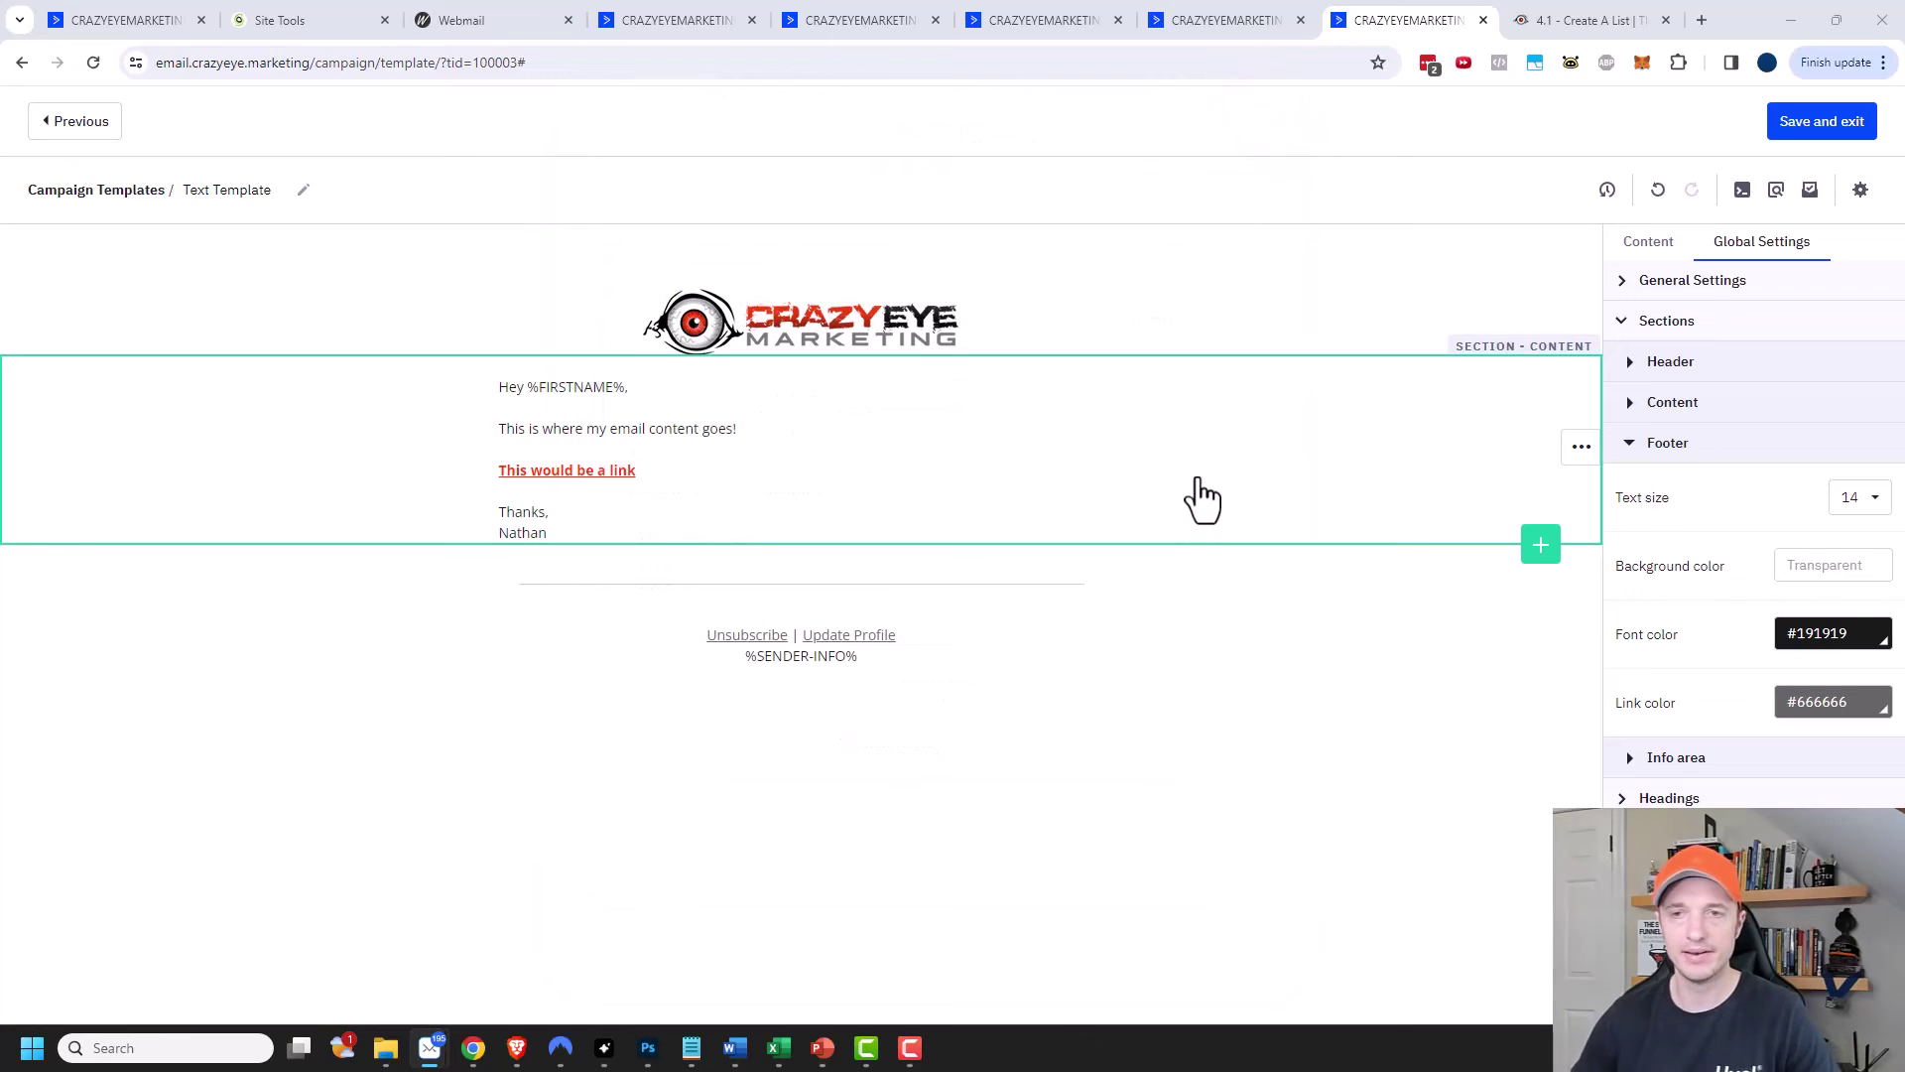
Add conditional content to the body text structure, with the condition Tag Exists set to Buyer.
{"action": "left_click", "coordinate": [1068, 479]}
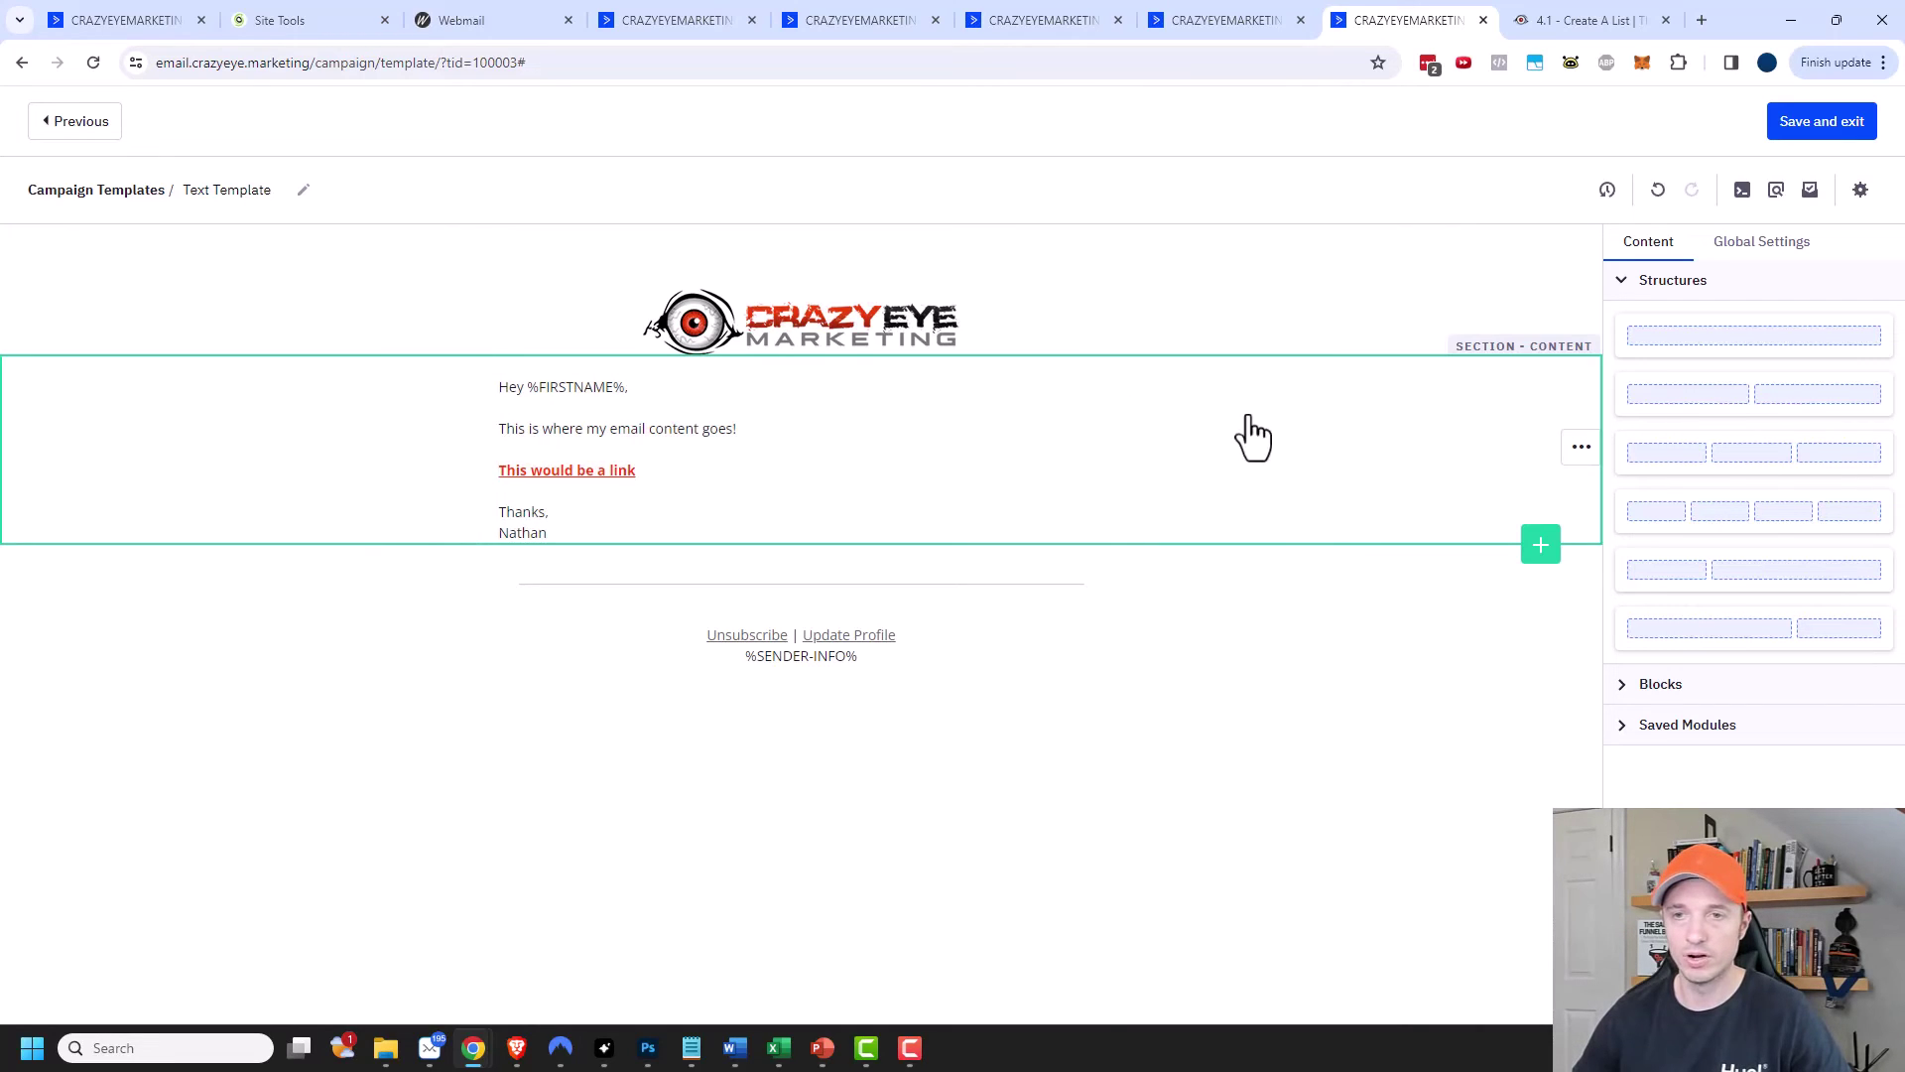
{"action": "mouse_move", "coordinate": [1576, 454]}
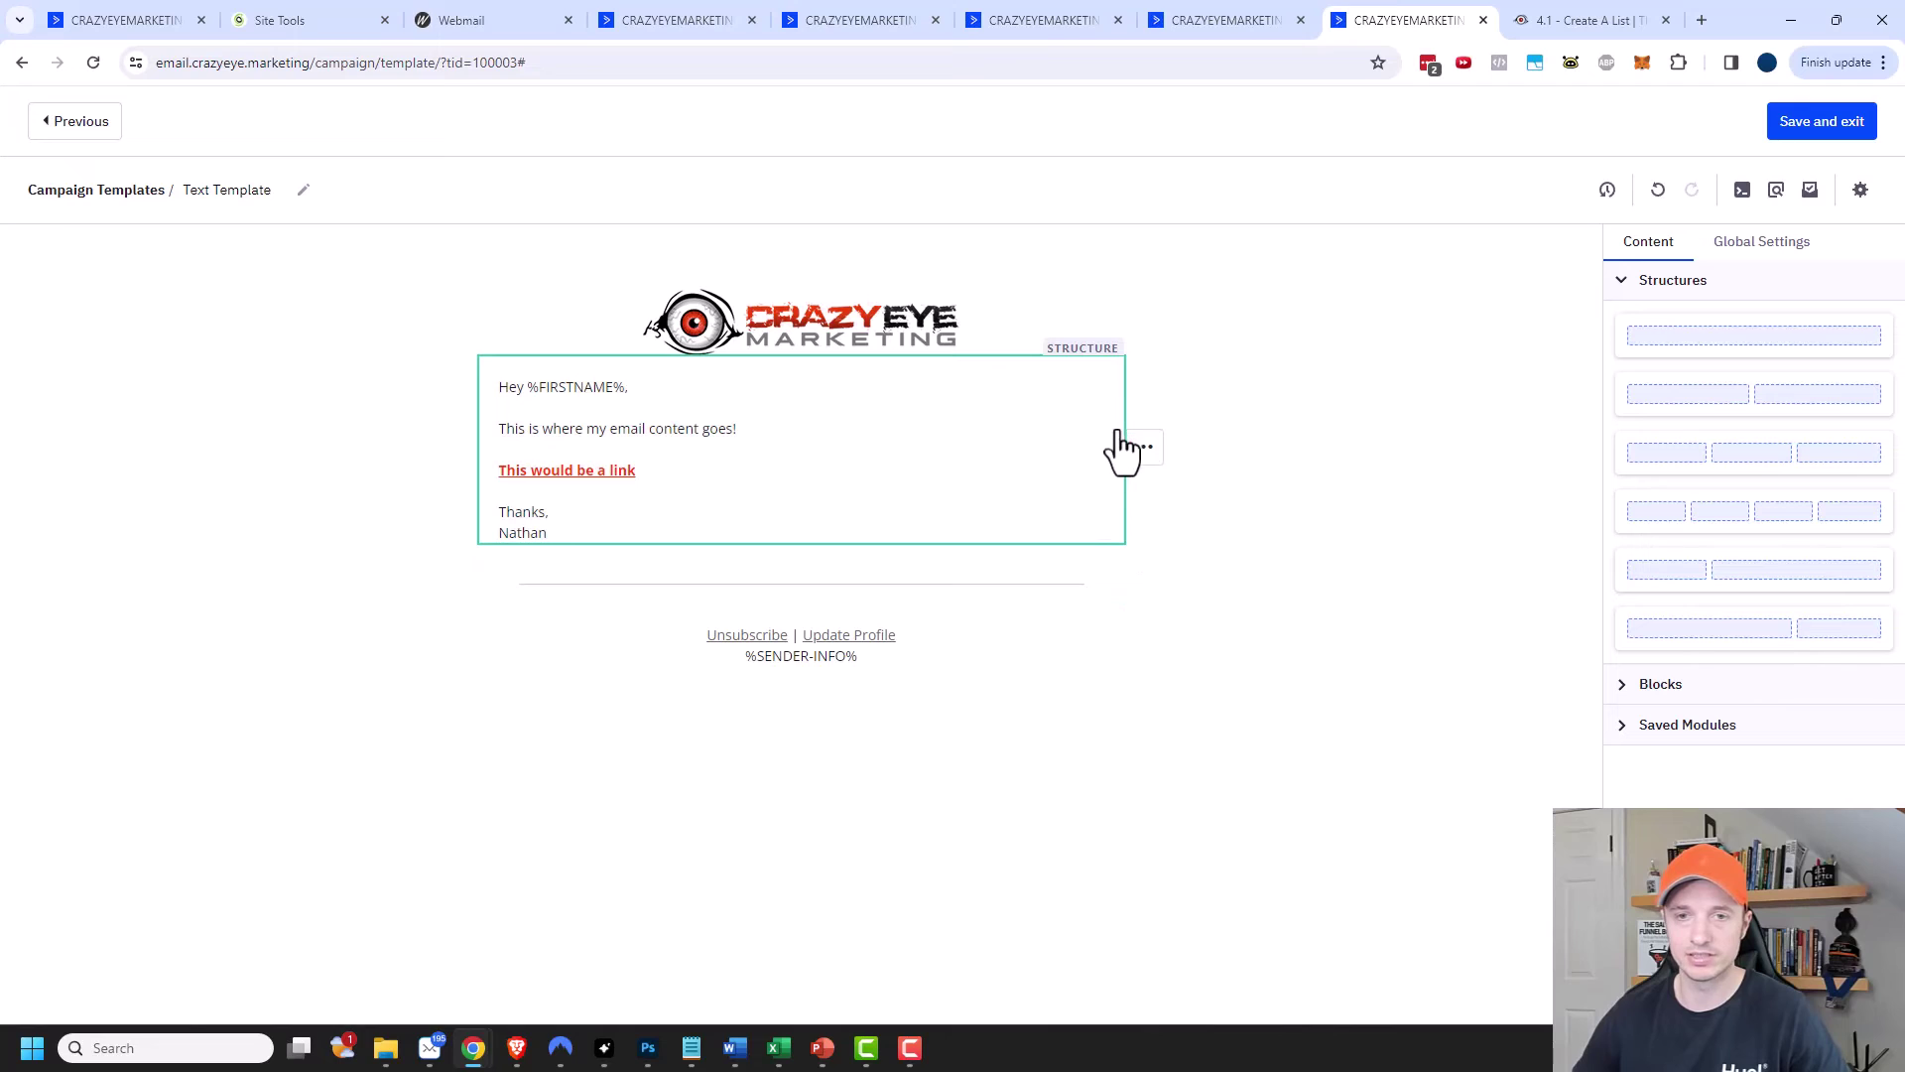
{"action": "mouse_move", "coordinate": [1127, 450]}
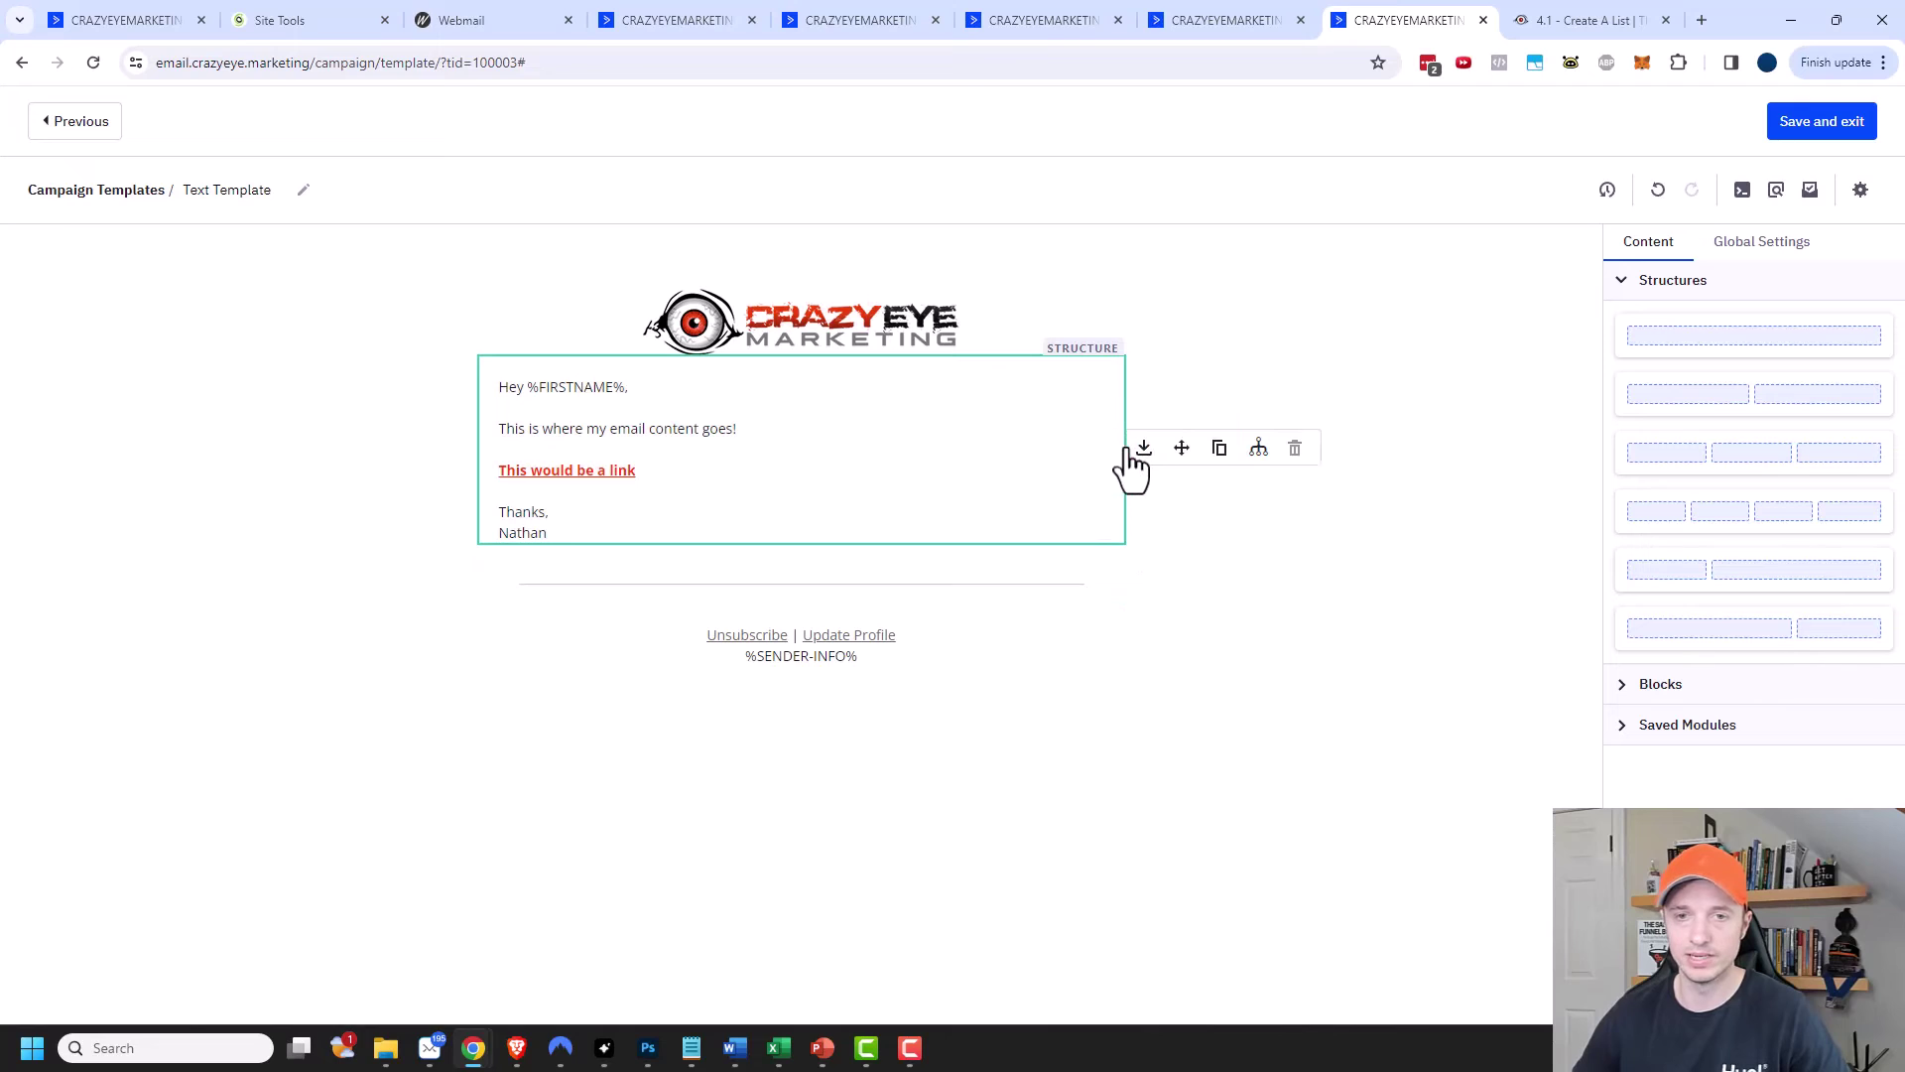
{"action": "left_click", "coordinate": [1259, 451]}
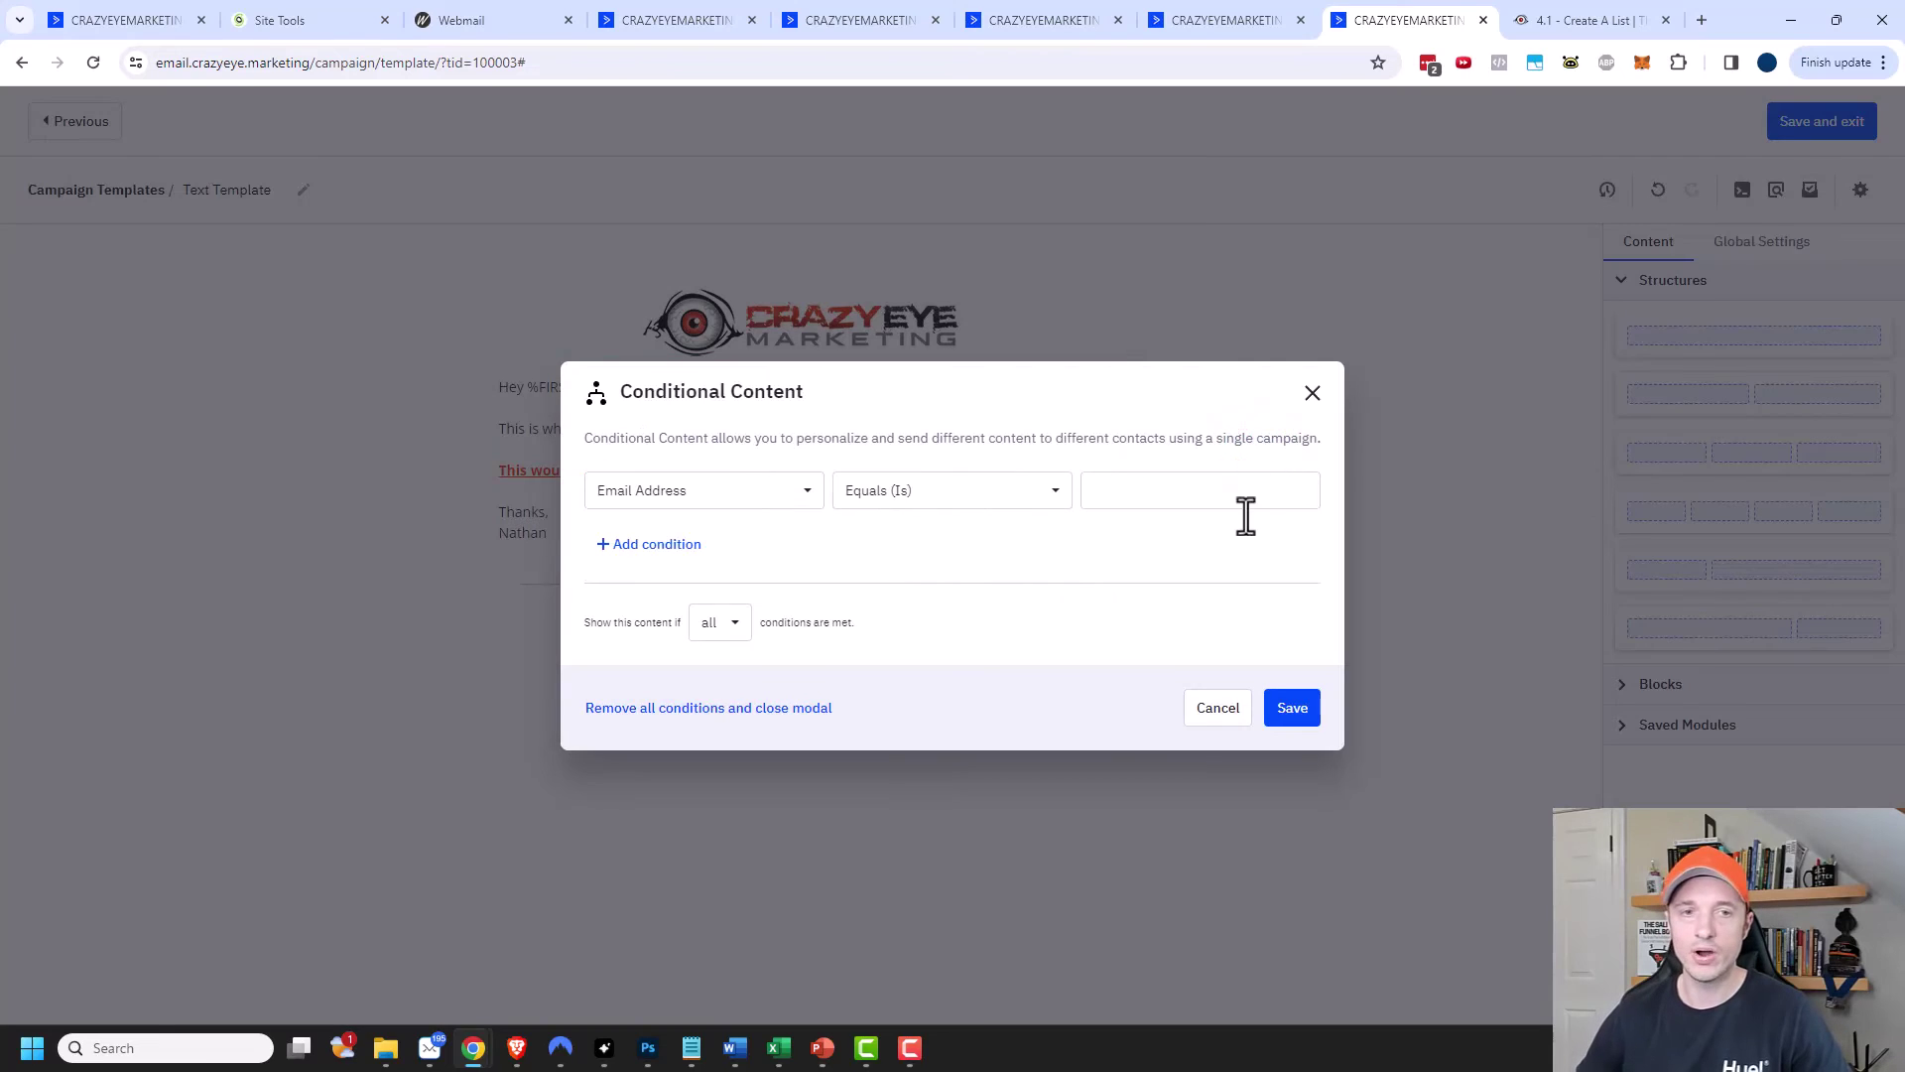
{"action": "left_click", "coordinate": [744, 493]}
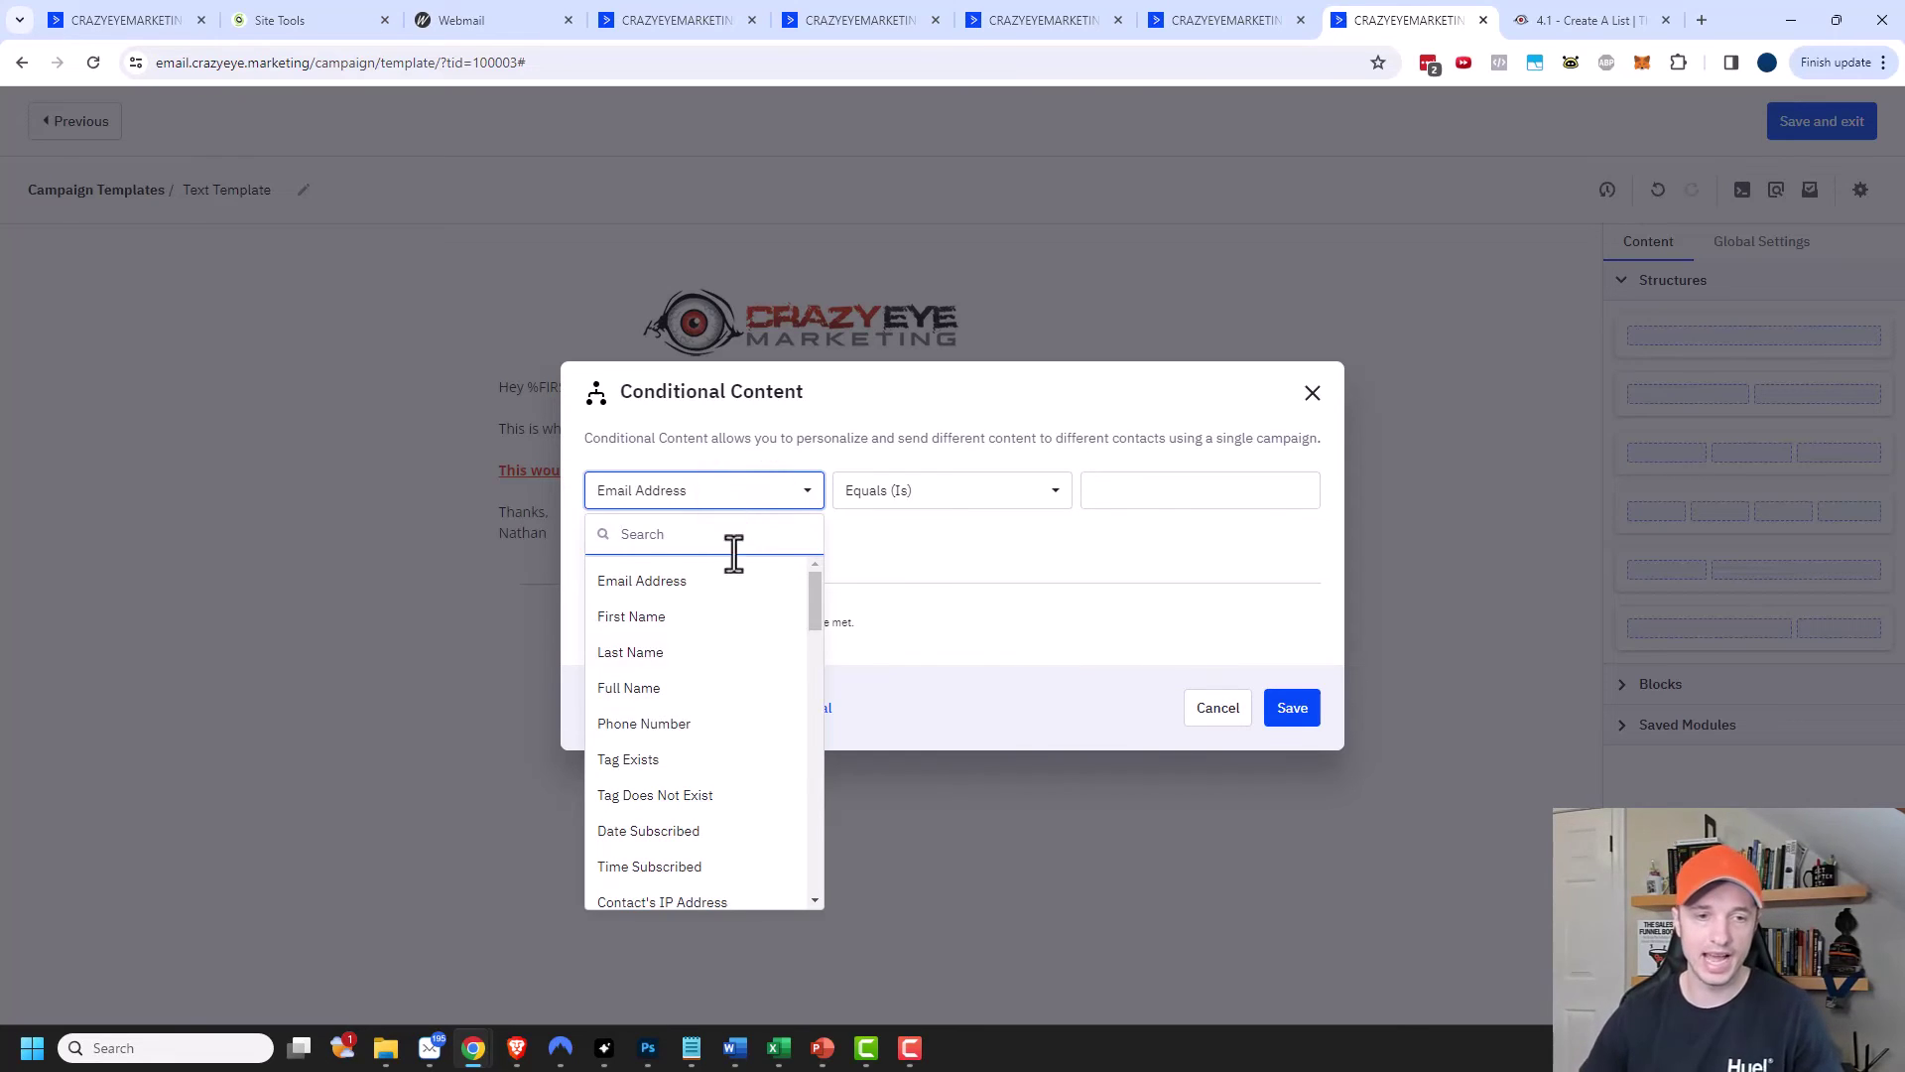
{"action": "left_click", "coordinate": [701, 759]}
{"action": "left_click", "coordinate": [1035, 487]}
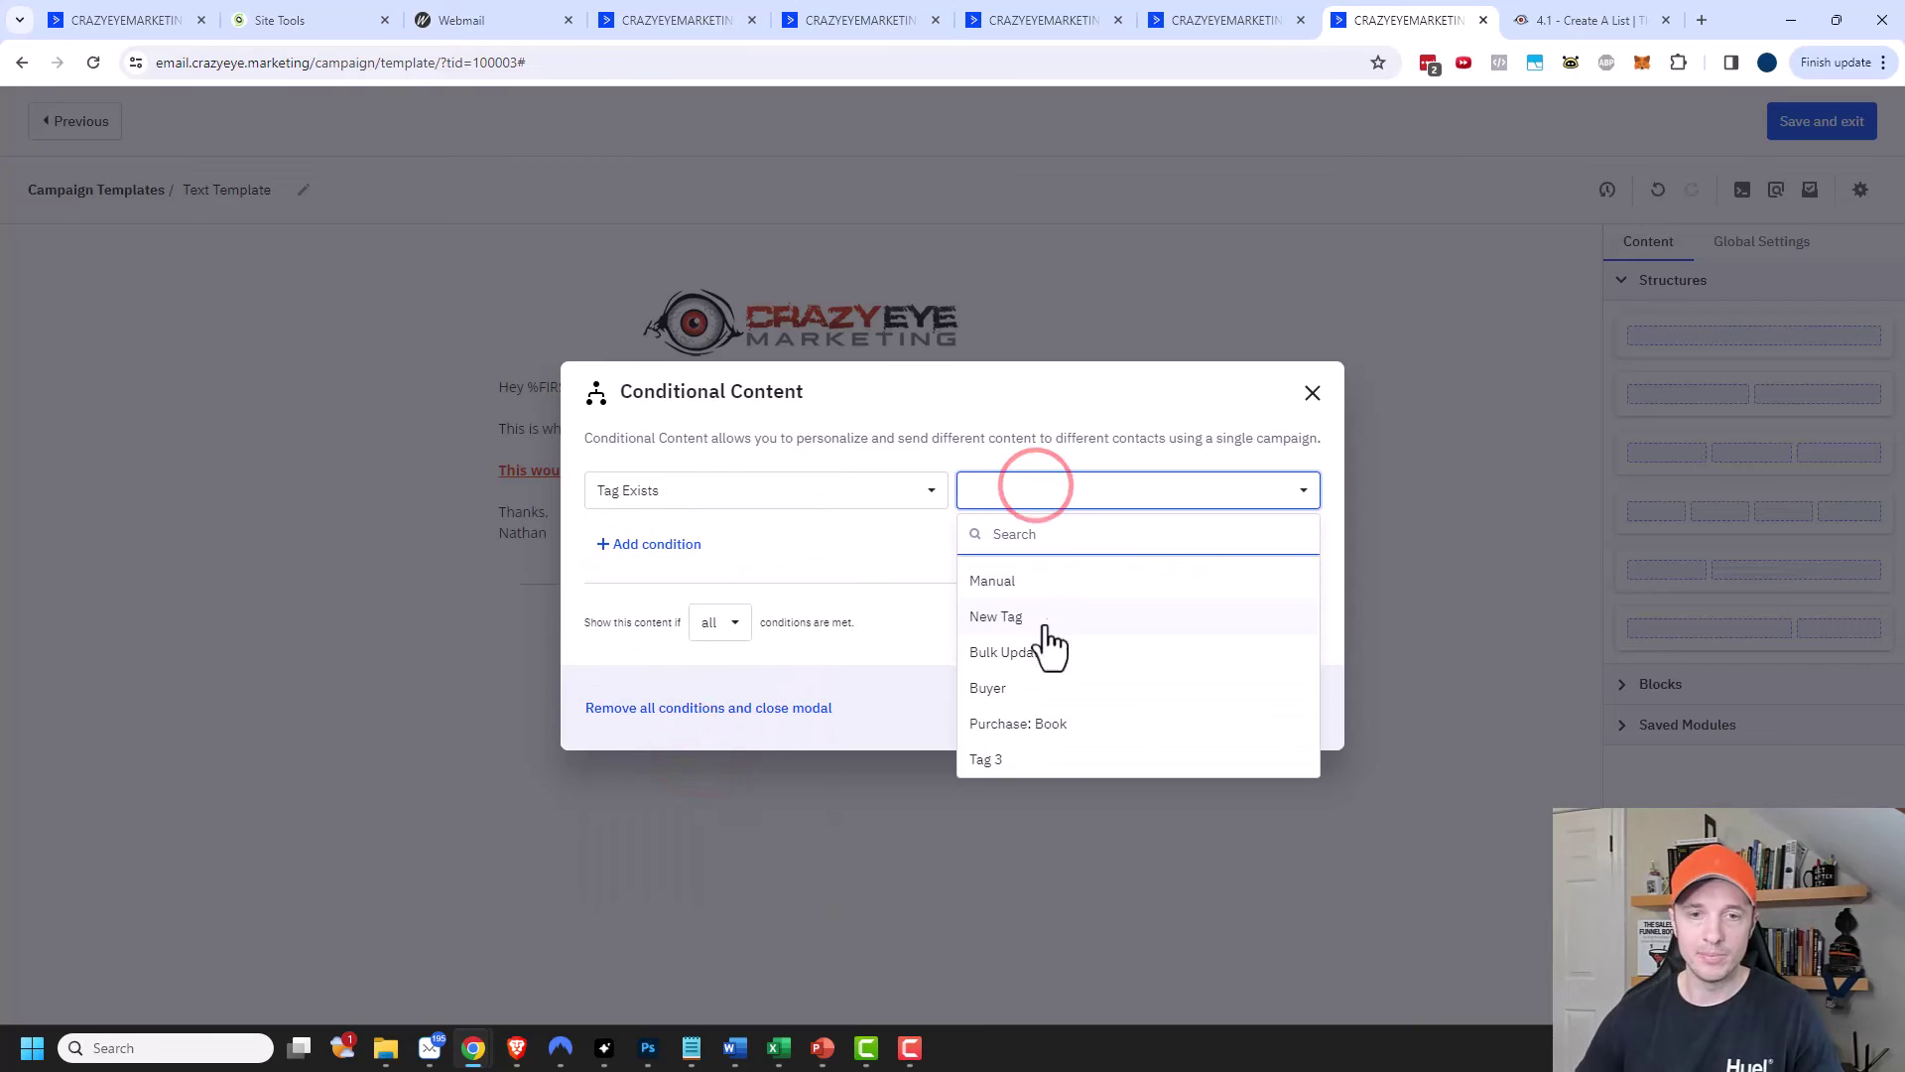
{"action": "left_click", "coordinate": [1016, 688]}
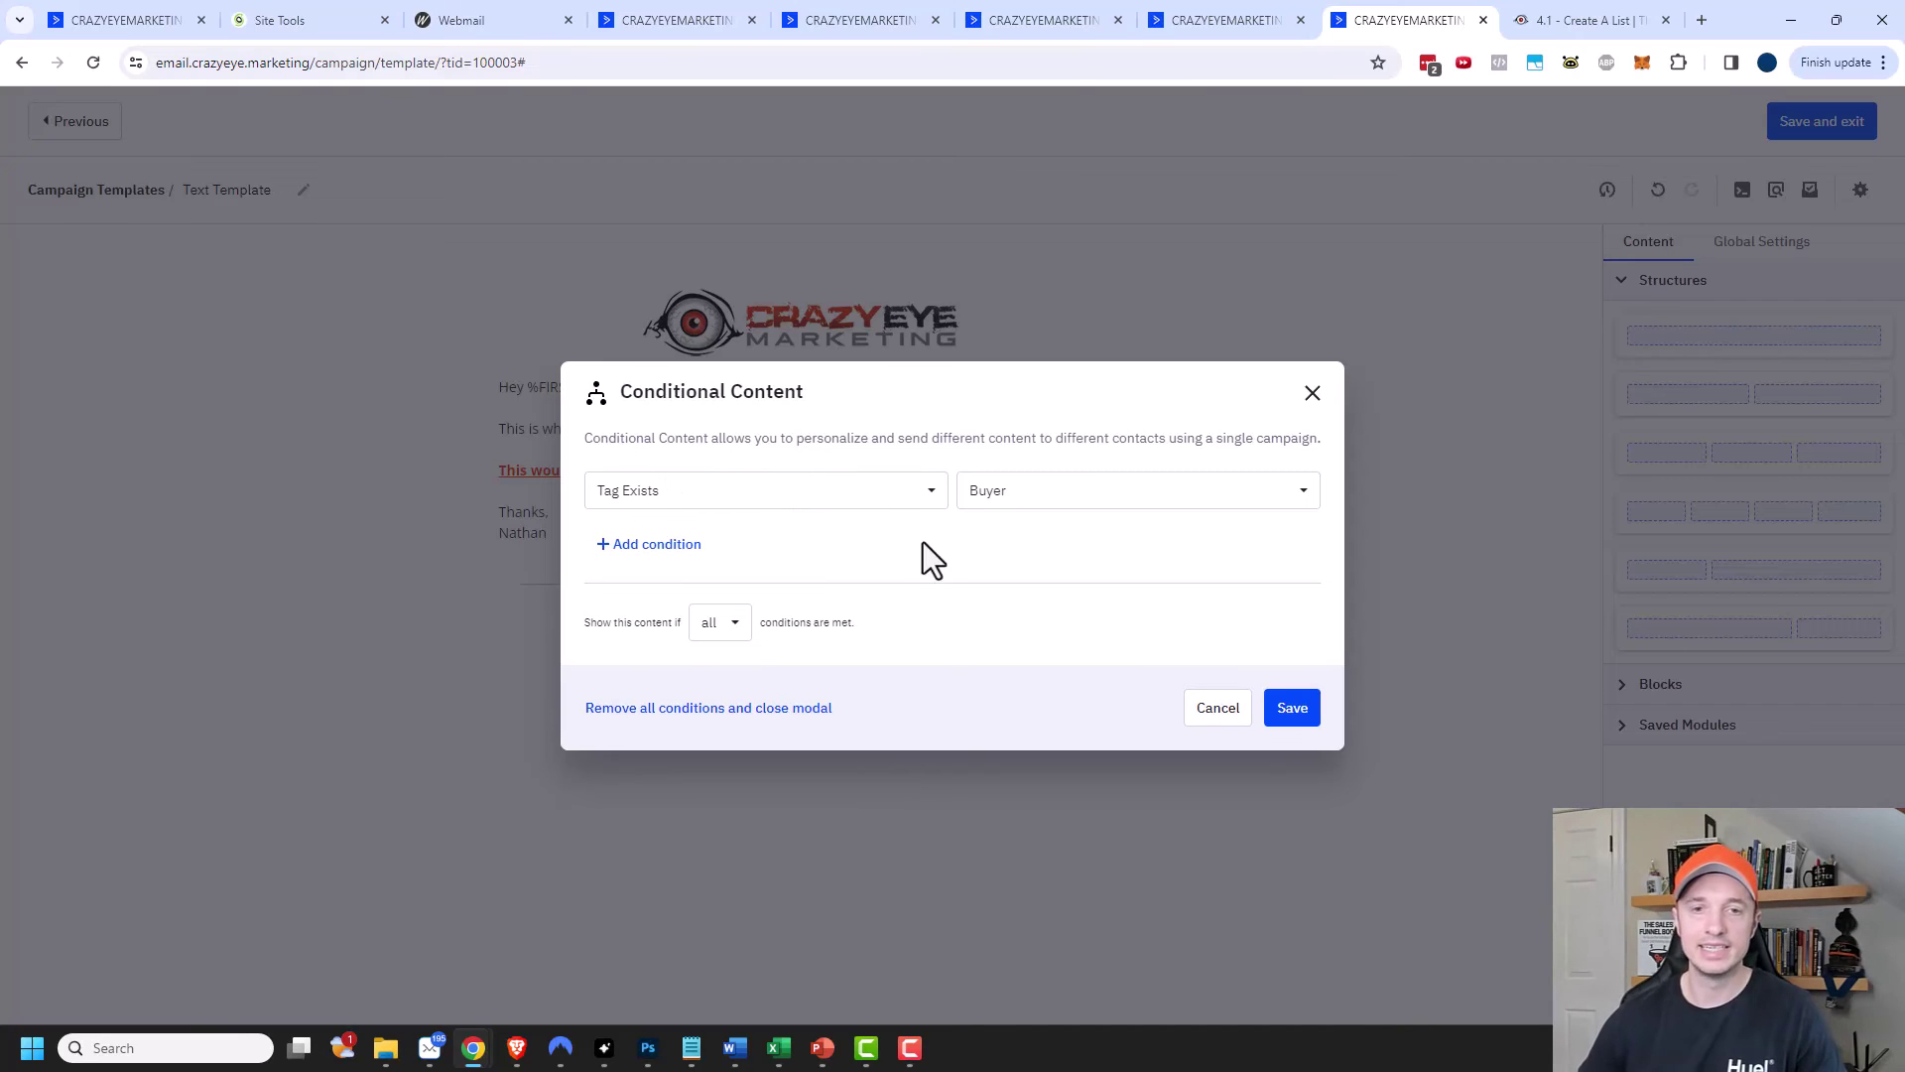
Add a second display condition requiring GEO - Country to equal United States.
{"action": "left_click", "coordinate": [656, 552]}
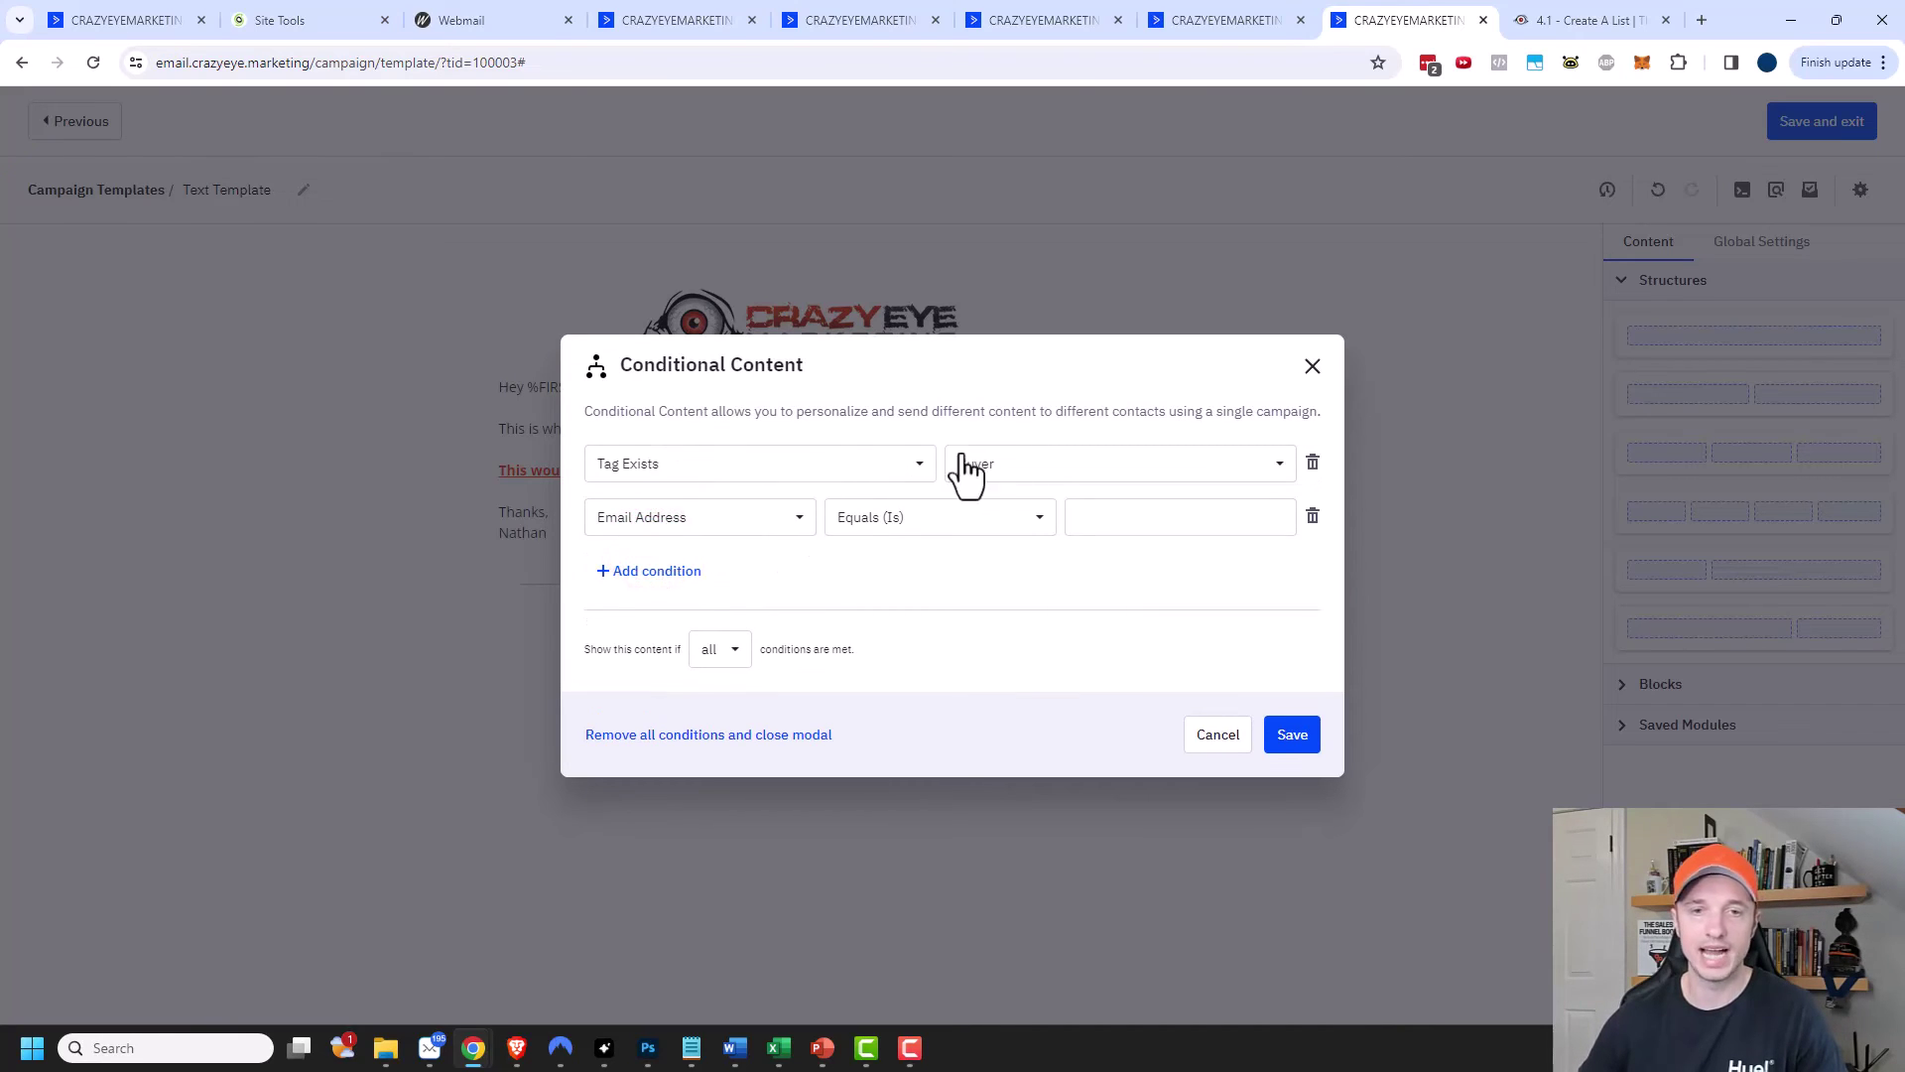
{"action": "left_click", "coordinate": [739, 522]}
{"action": "scroll", "coordinate": [744, 695], "scroll_direction": "down", "scroll_amount": 1}
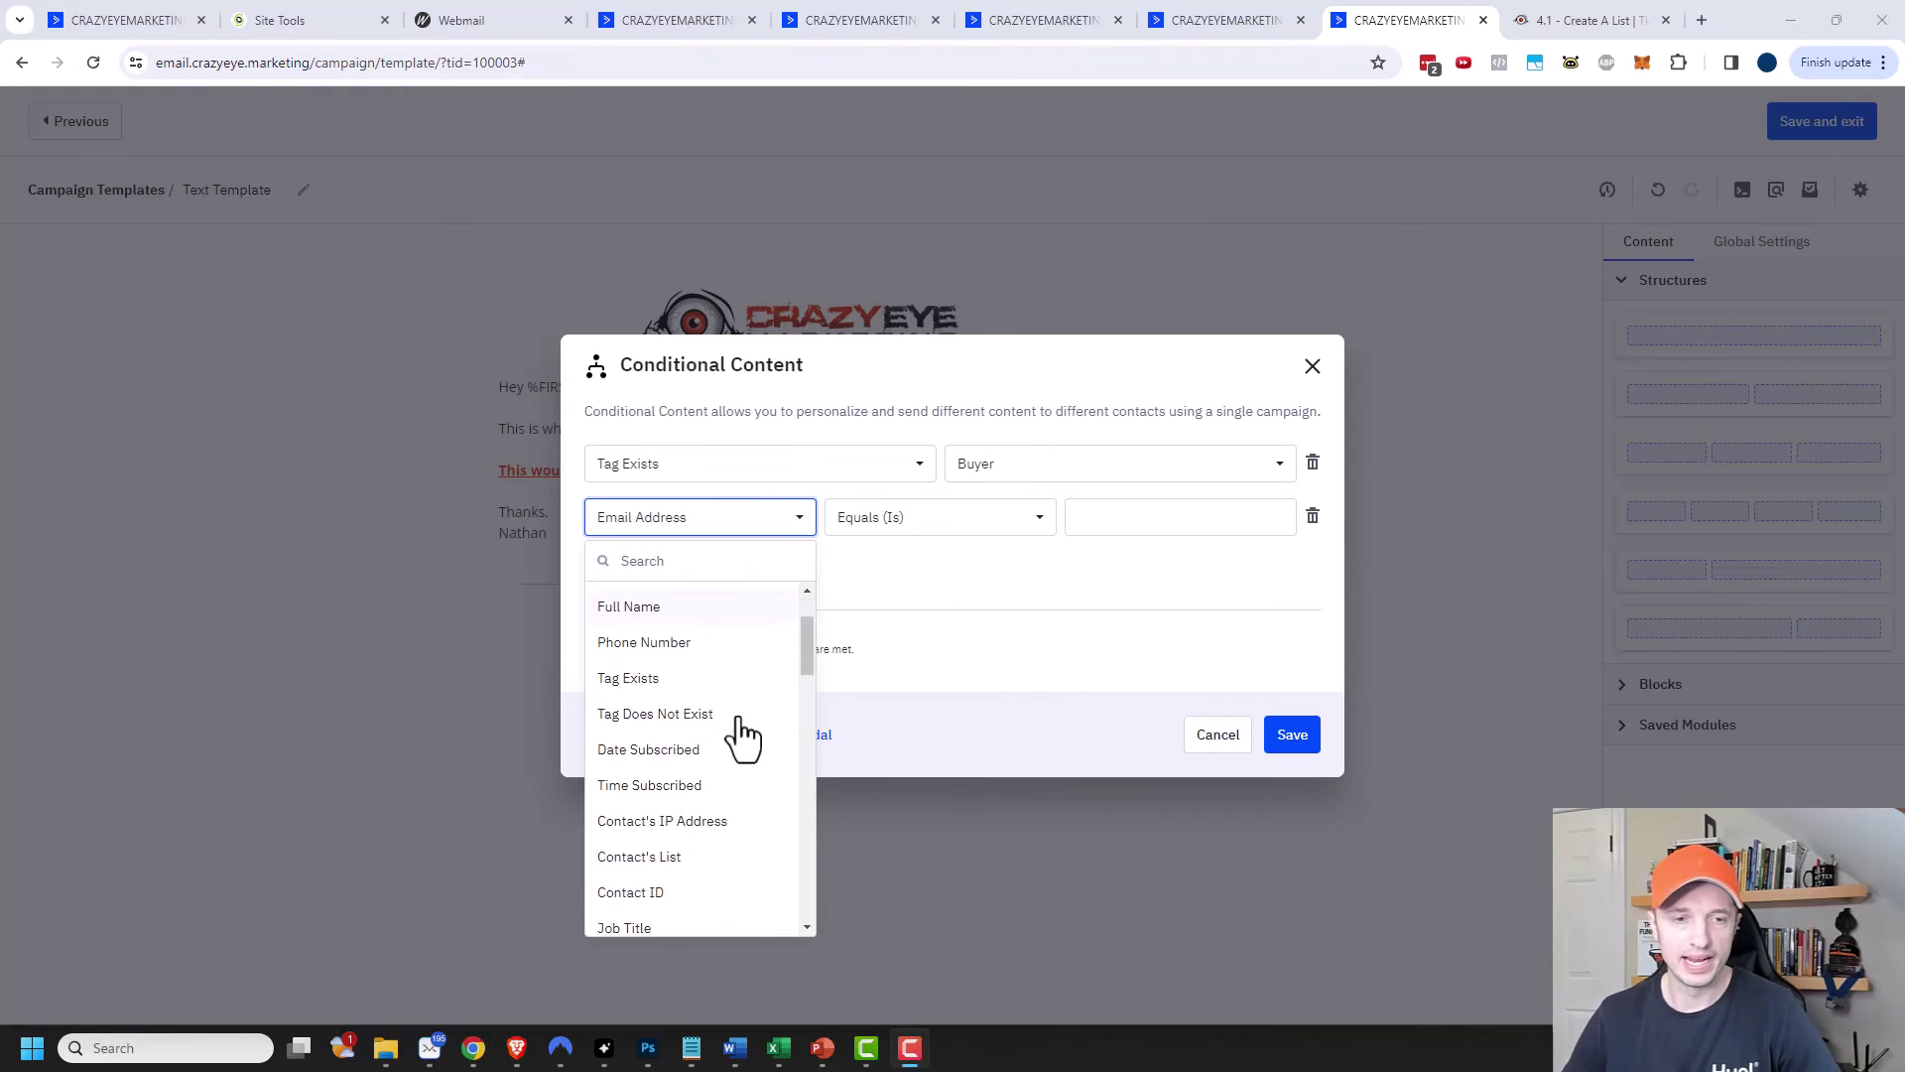
{"action": "scroll", "coordinate": [742, 734], "scroll_direction": "down", "scroll_amount": 9}
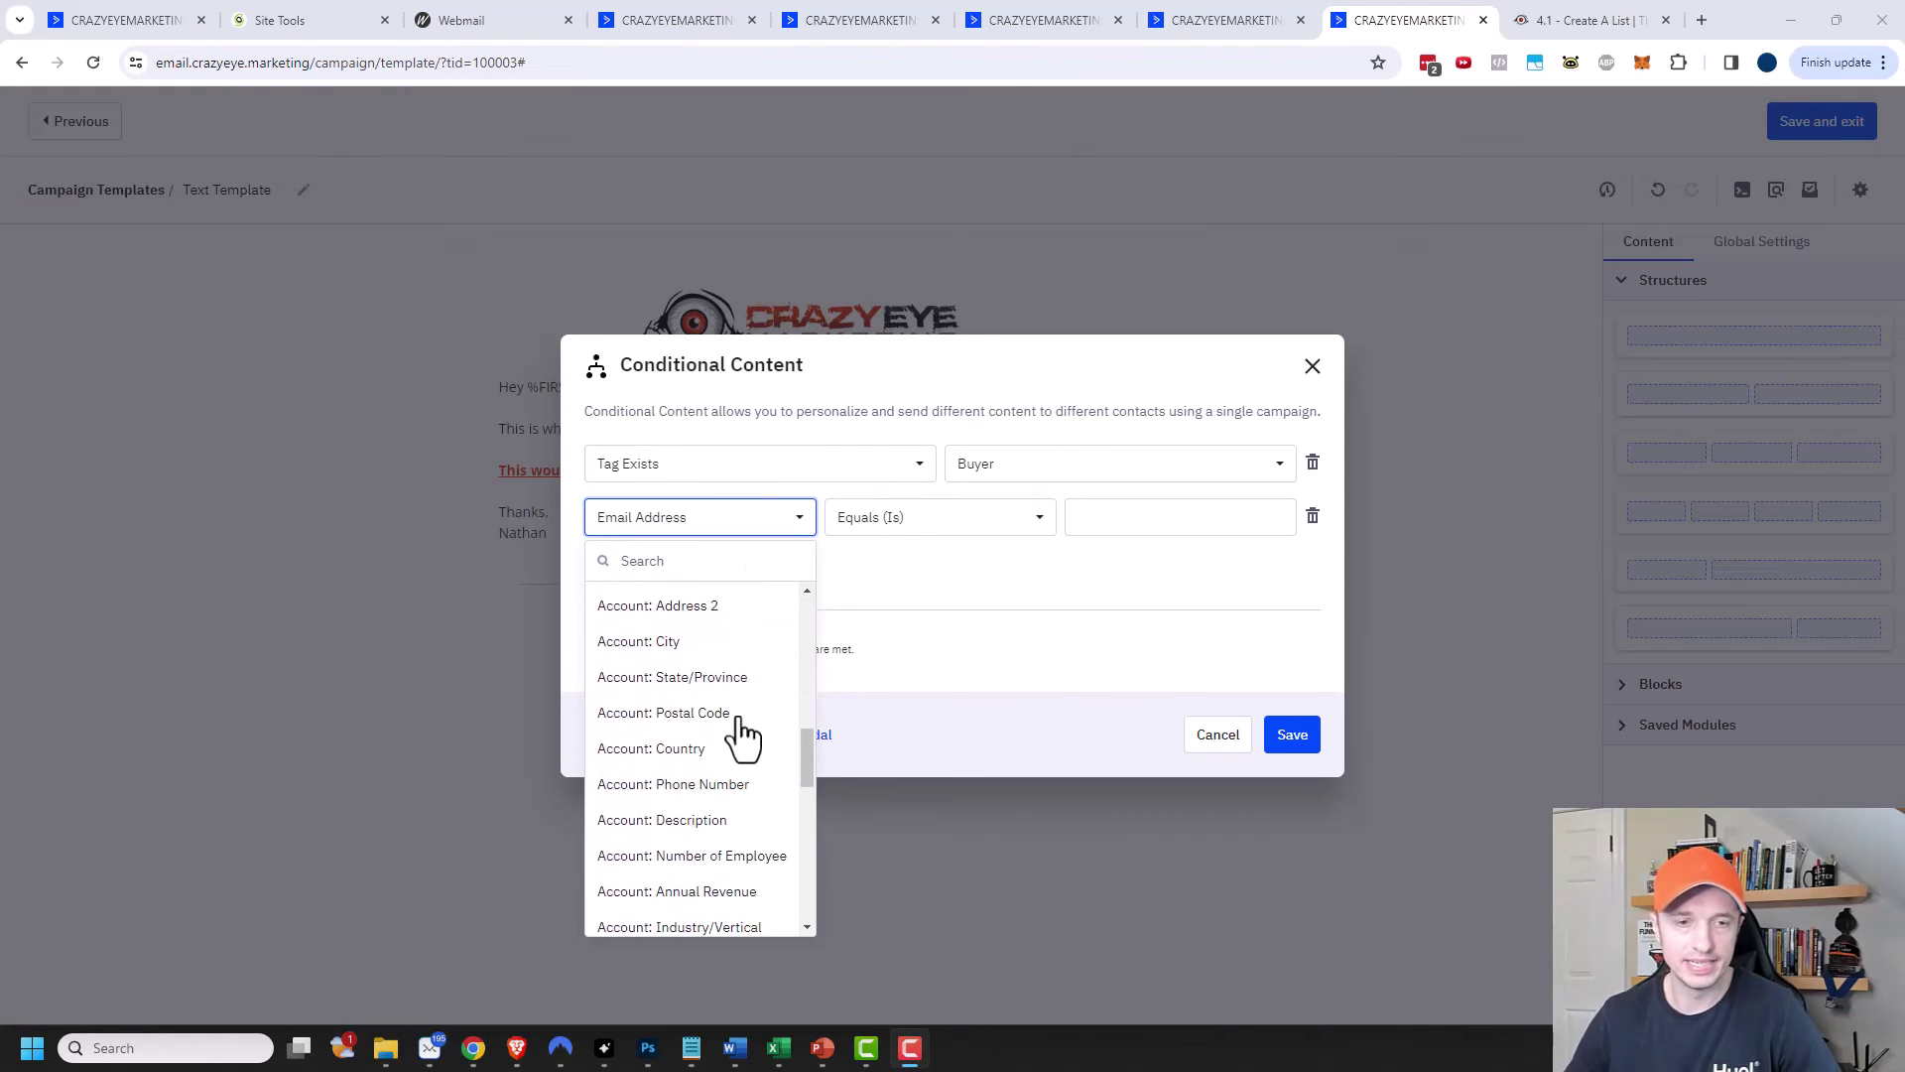
{"action": "scroll", "coordinate": [742, 739], "scroll_direction": "down", "scroll_amount": 10}
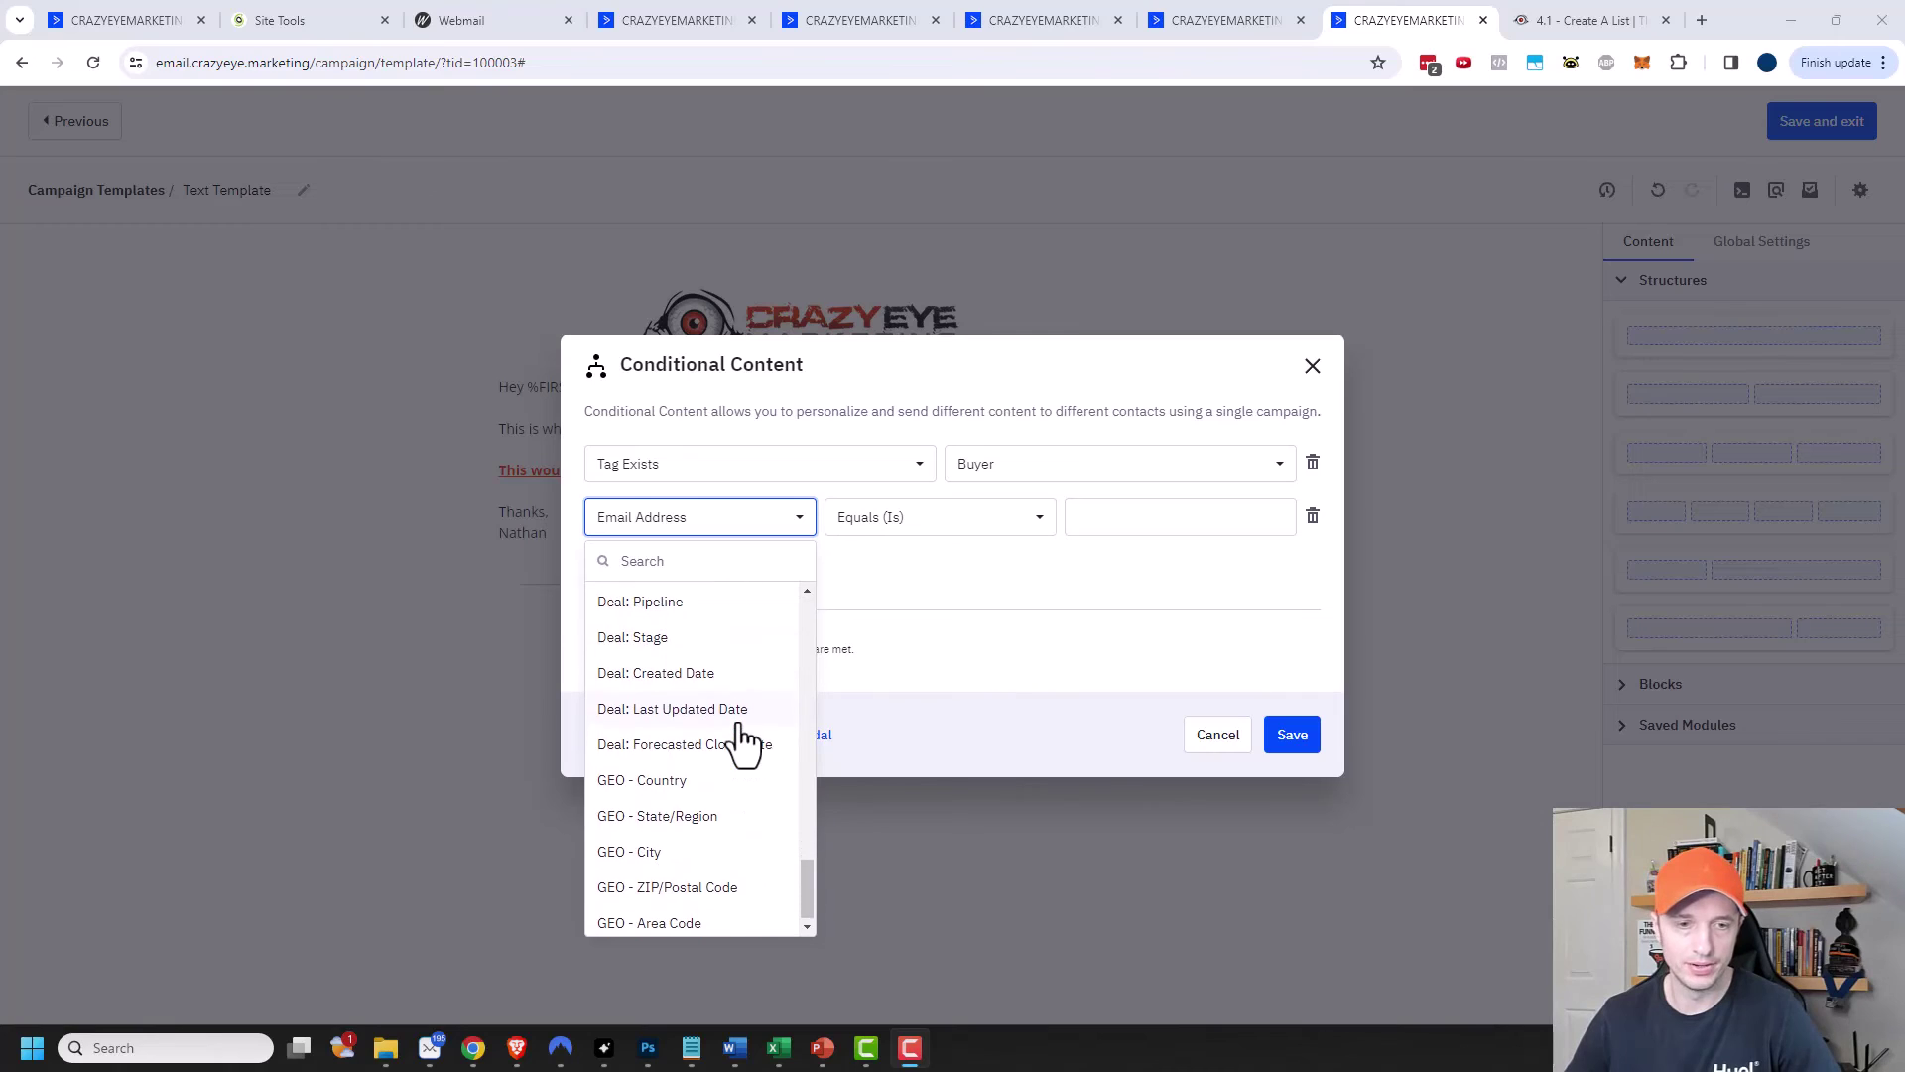
{"action": "left_click", "coordinate": [667, 784]}
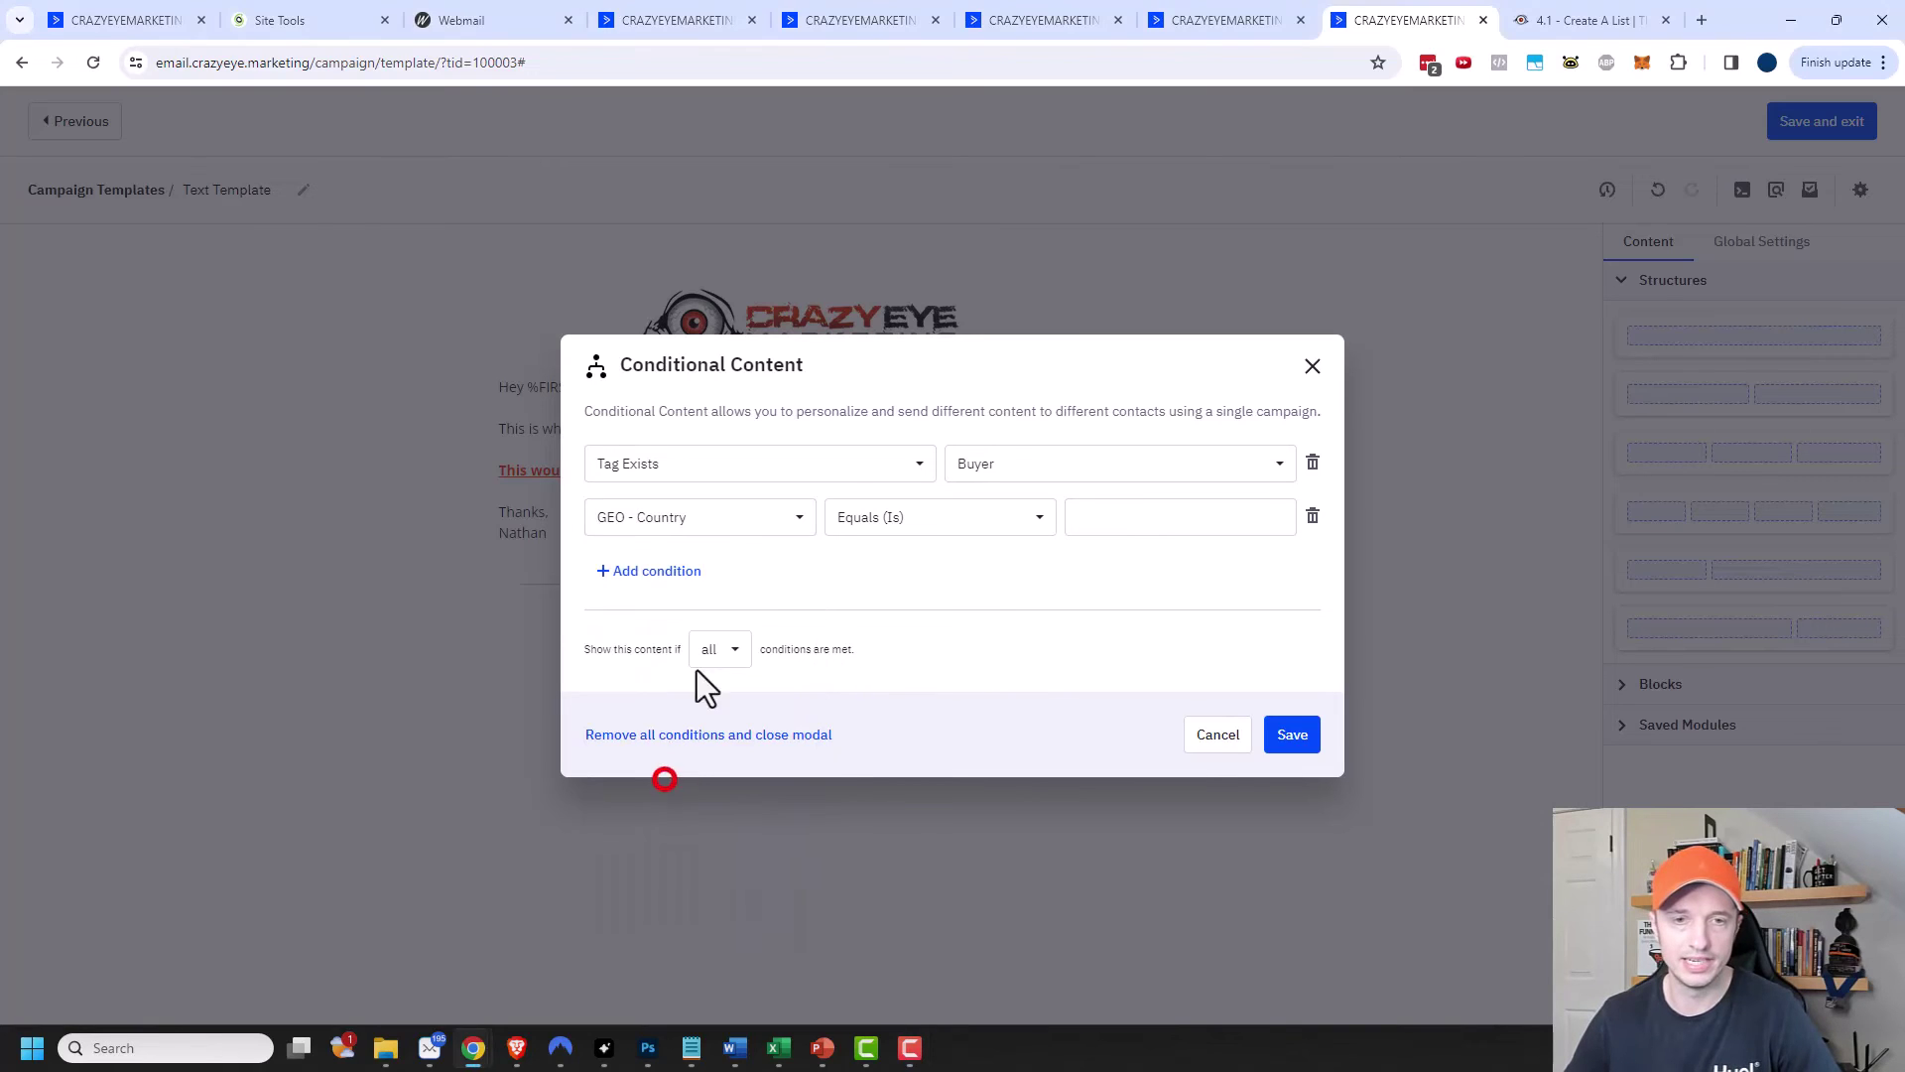
{"action": "left_click", "coordinate": [1189, 516]}
{"action": "type", "text": "Unite"}
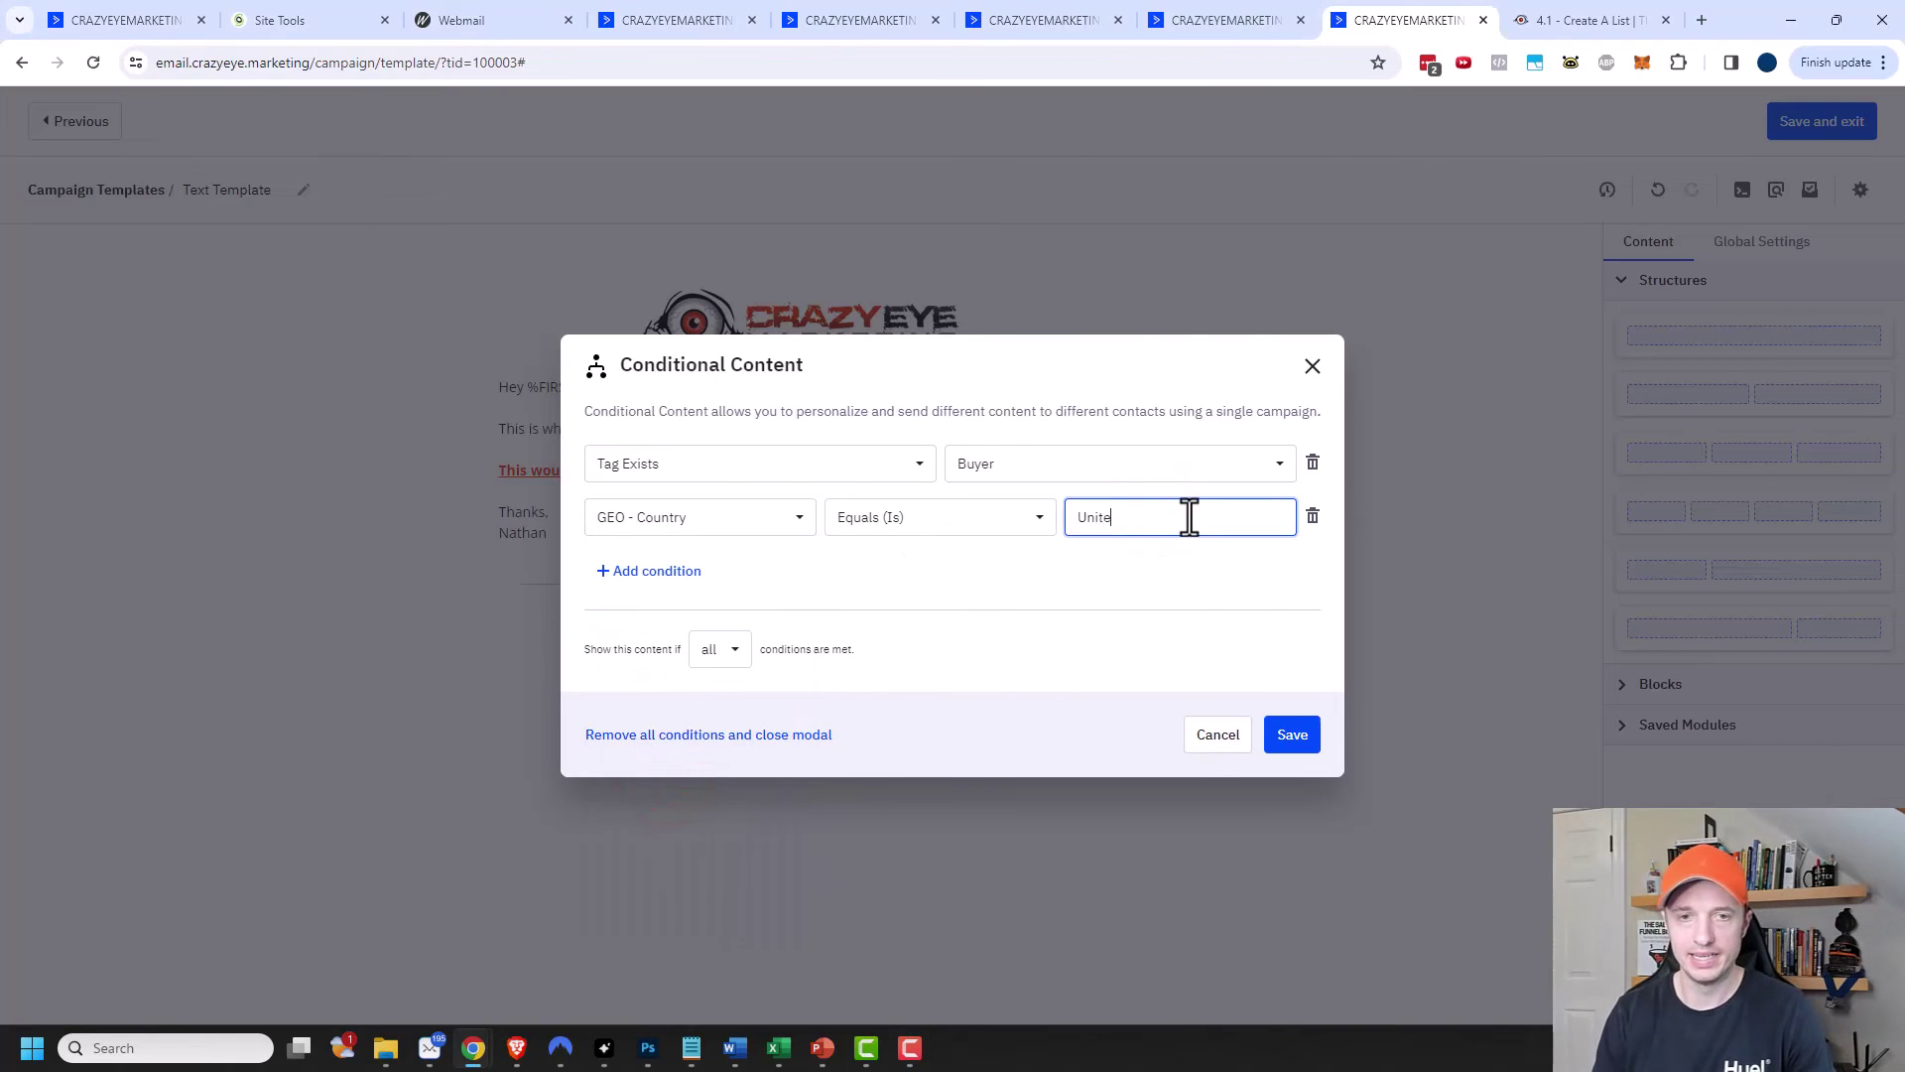
{"action": "type", "text": "d States"}
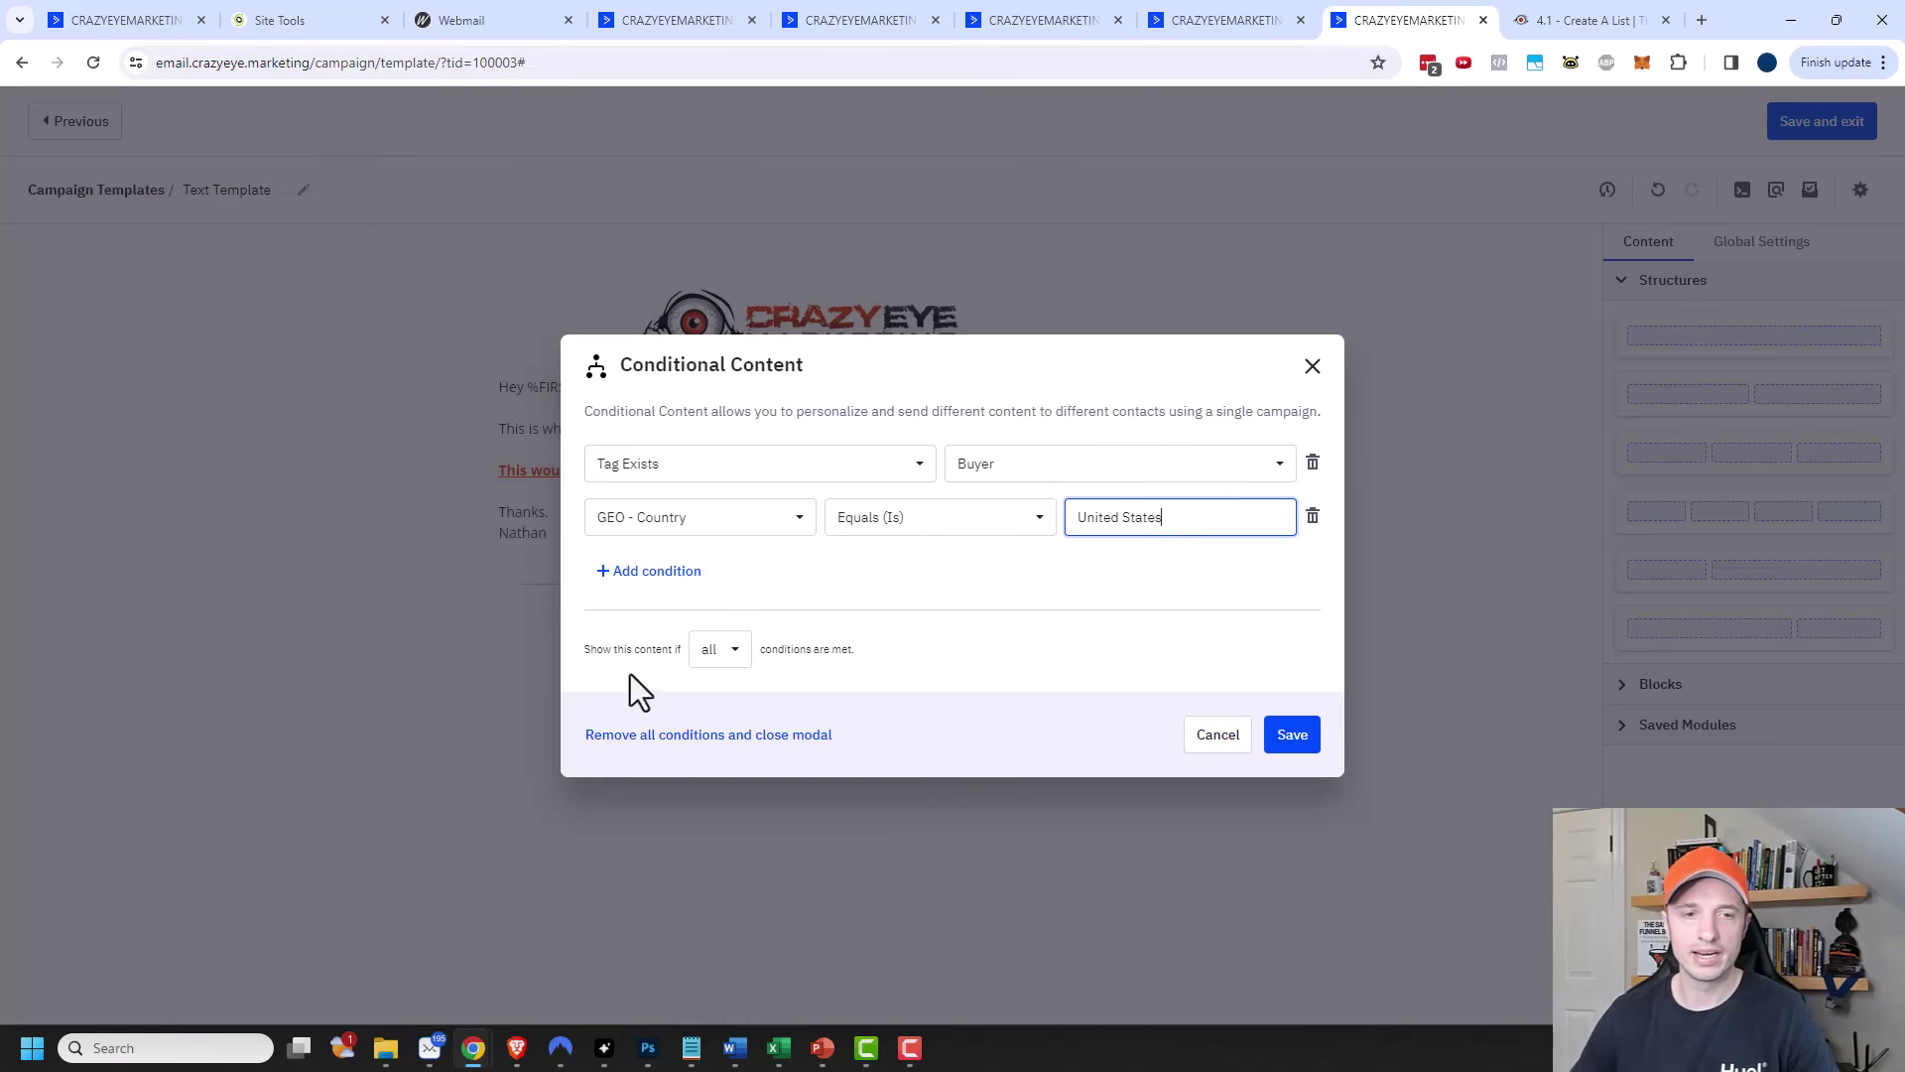
Show the content if any condition is met, remove the GEO - Country condition, and save the conditional content.
{"action": "left_click", "coordinate": [720, 651]}
{"action": "left_click", "coordinate": [713, 744]}
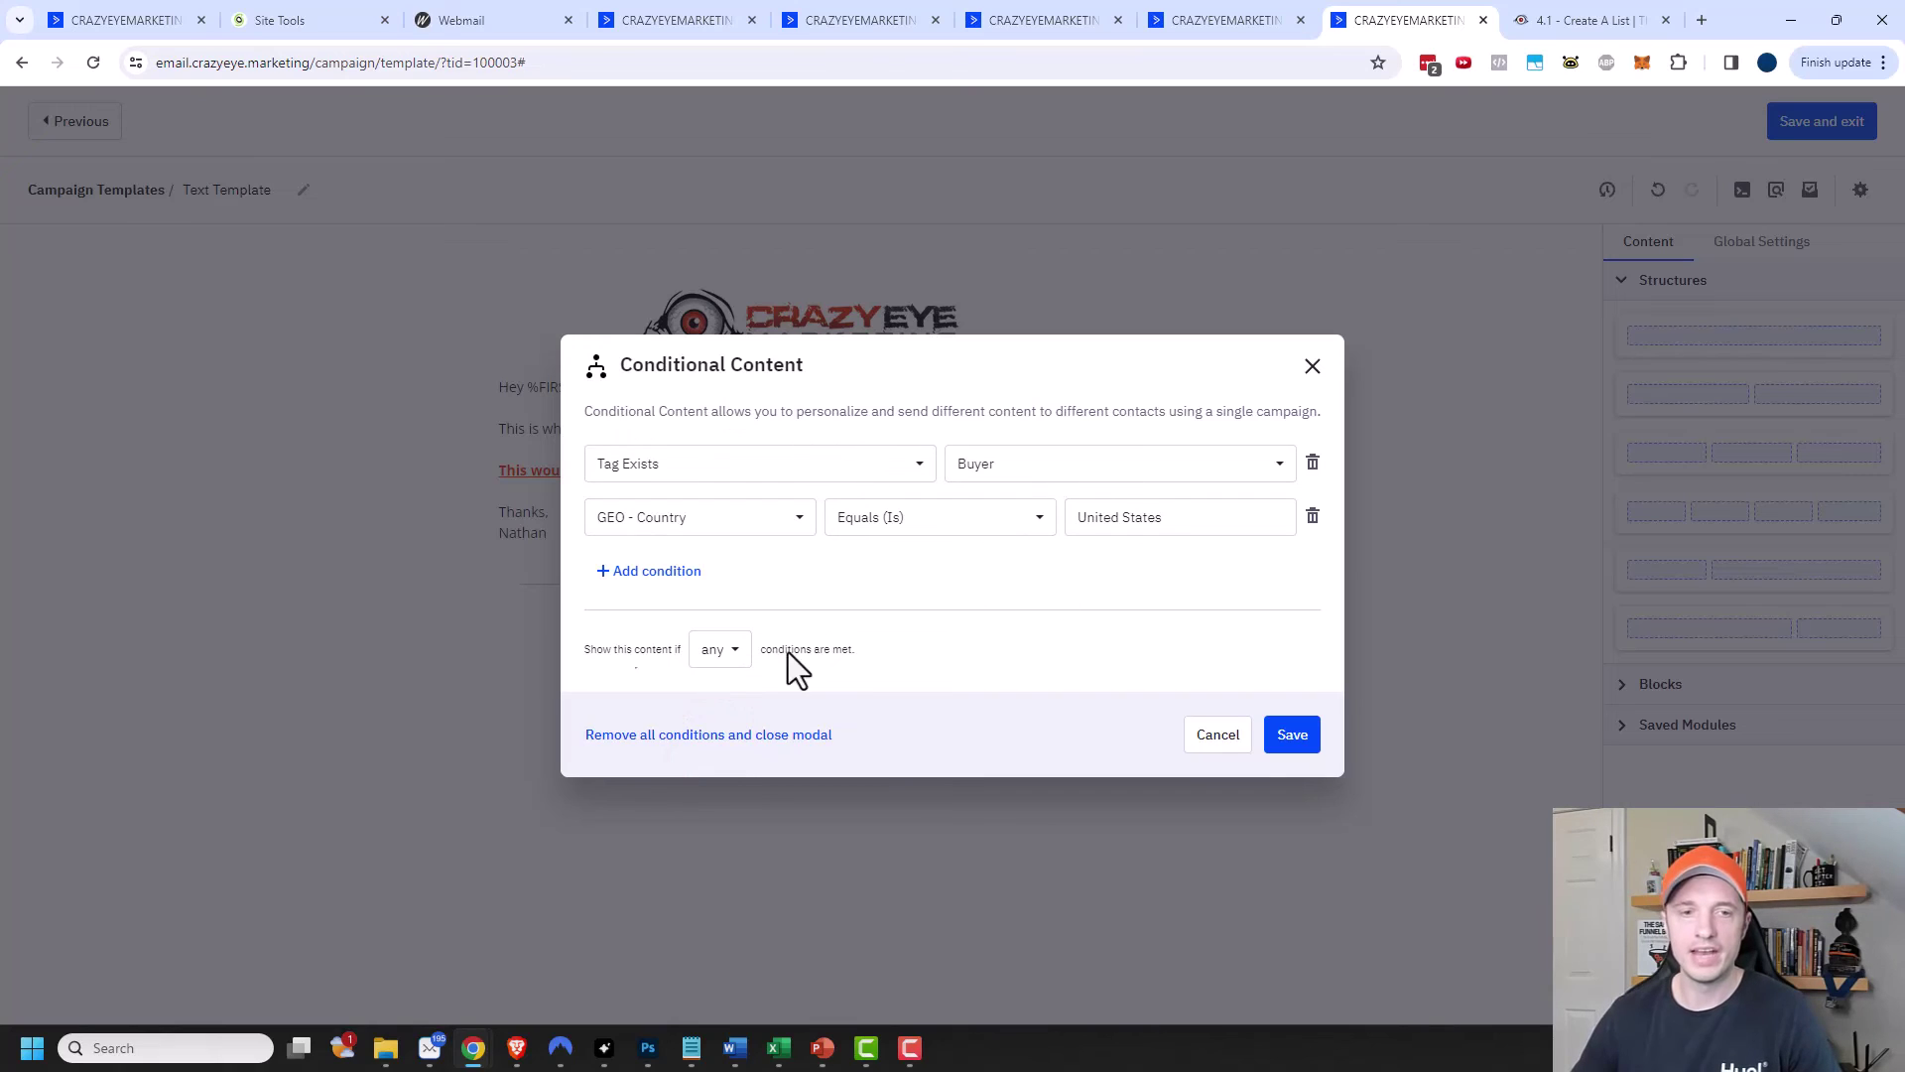
{"action": "left_click", "coordinate": [1312, 518]}
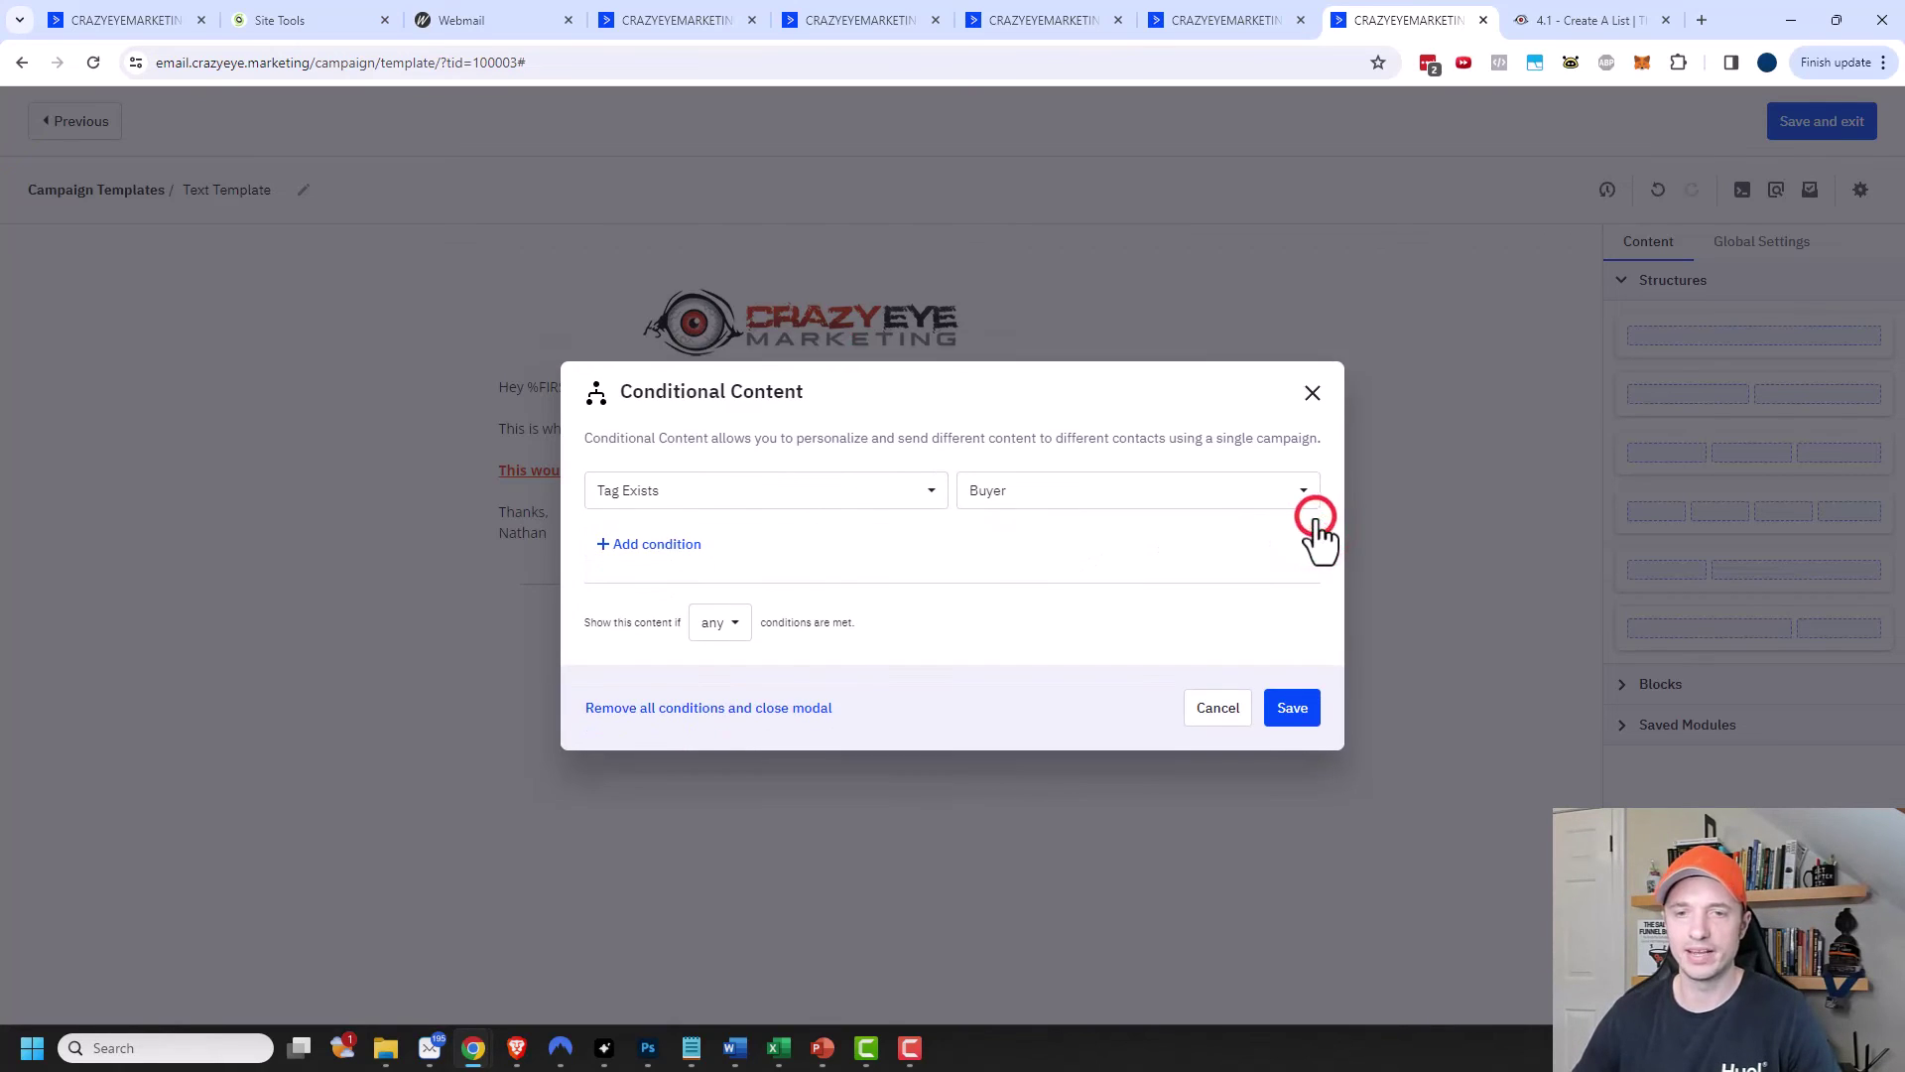
{"action": "left_click", "coordinate": [1306, 705]}
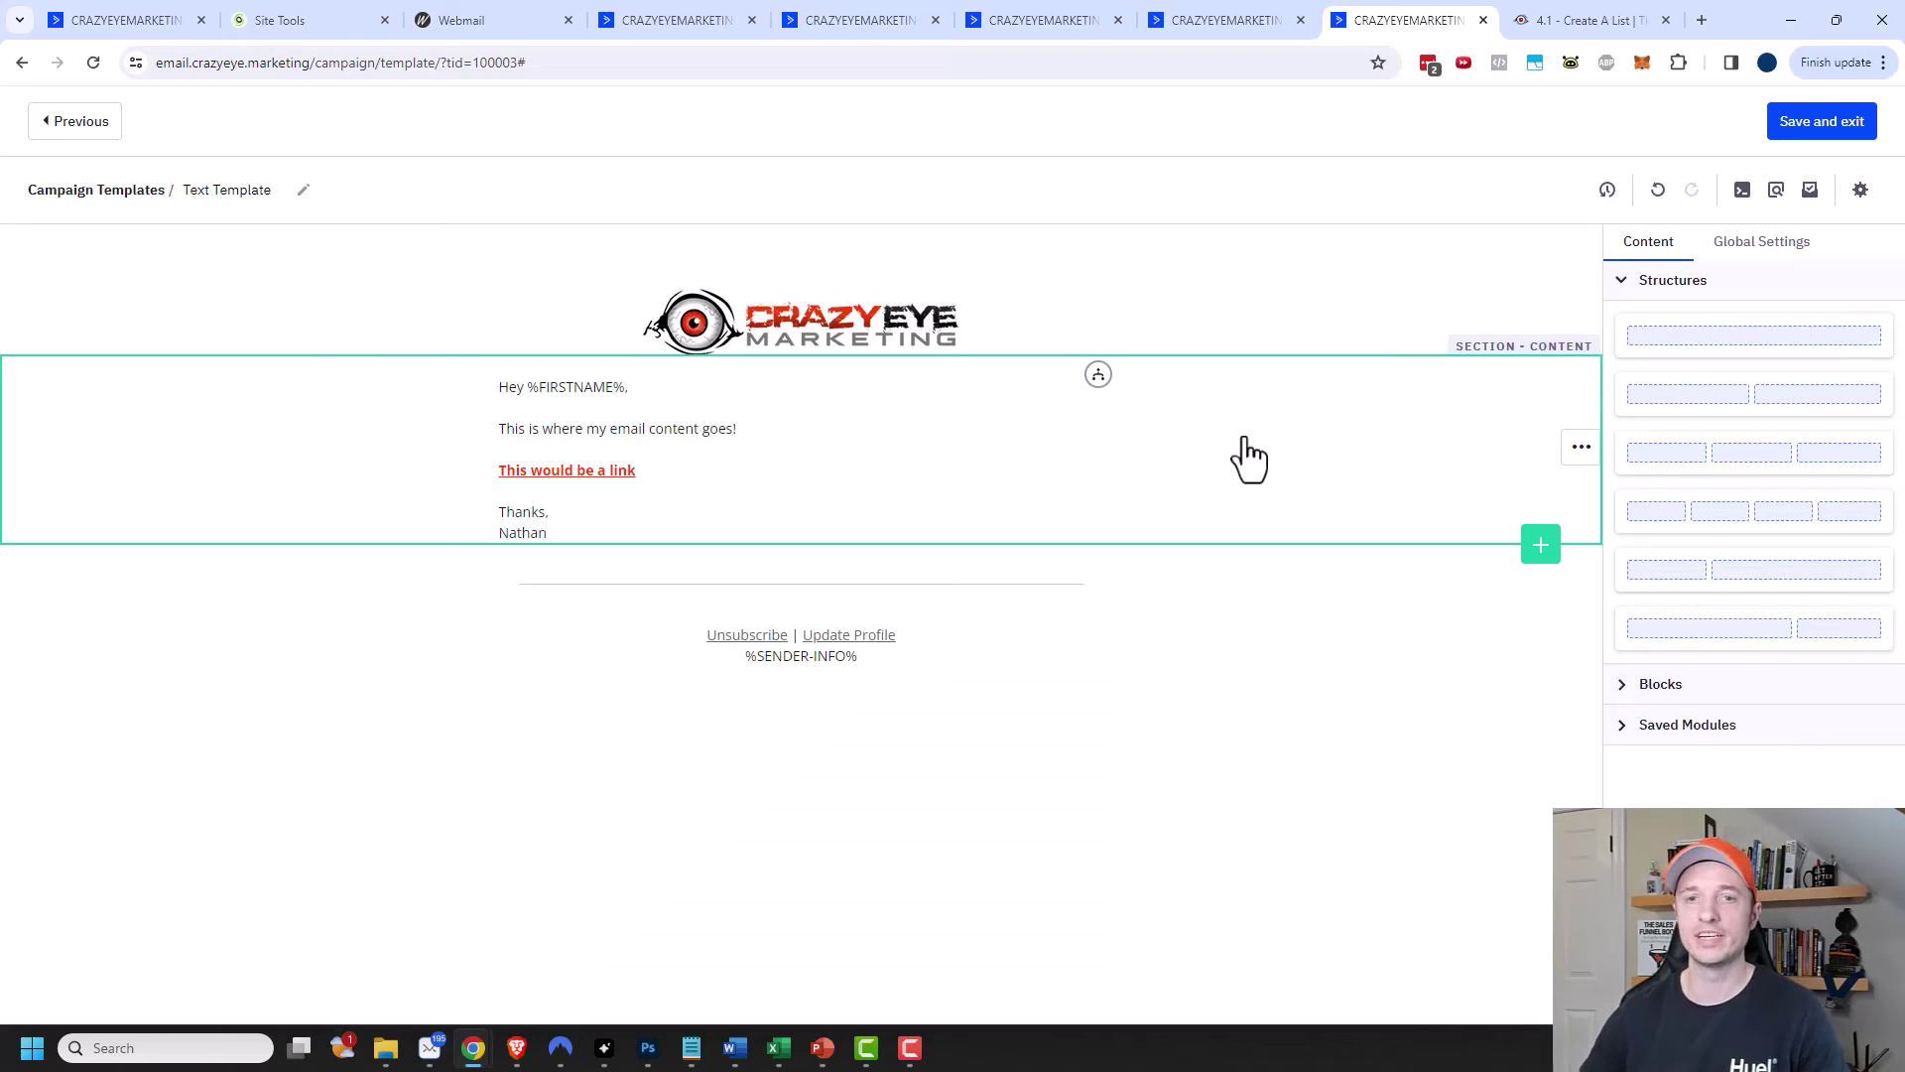
Duplicate the body text structure together with its display condition.
{"action": "mouse_move", "coordinate": [1098, 375]}
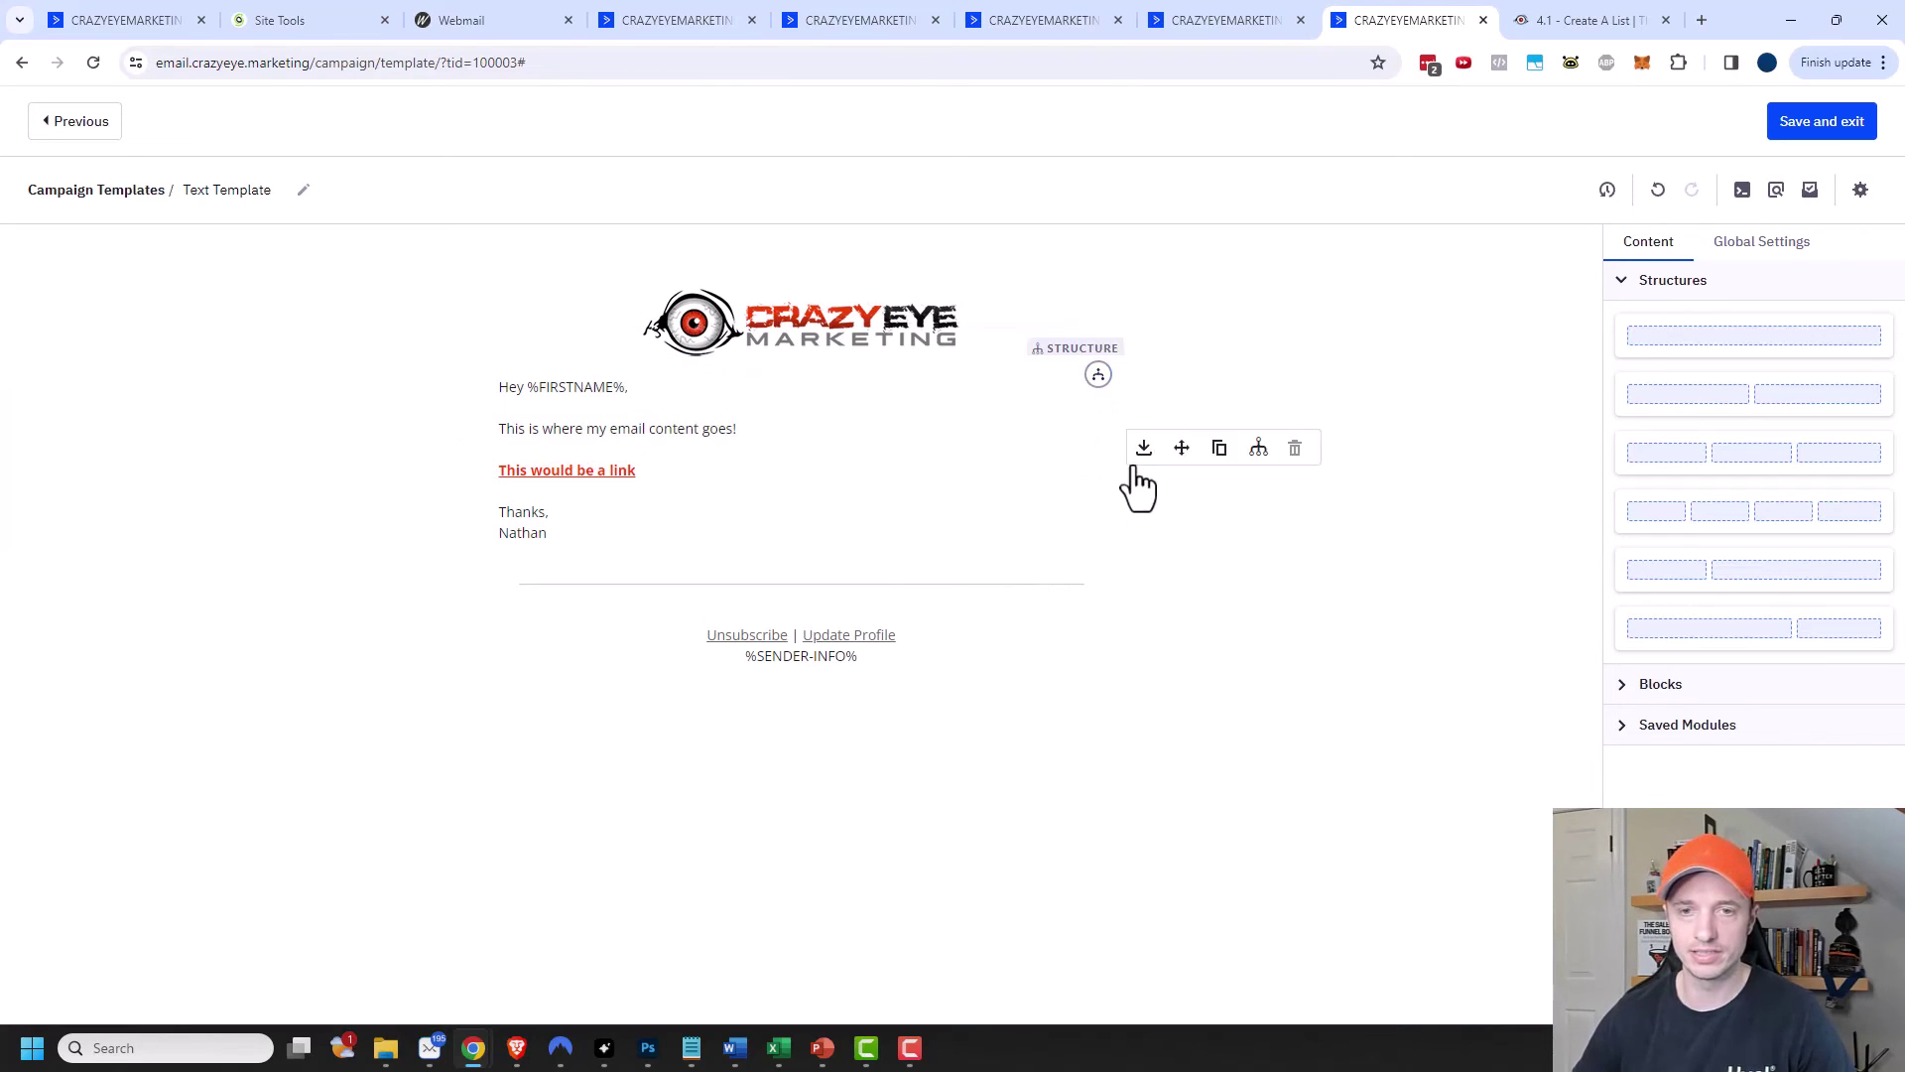
{"action": "mouse_move", "coordinate": [1123, 485]}
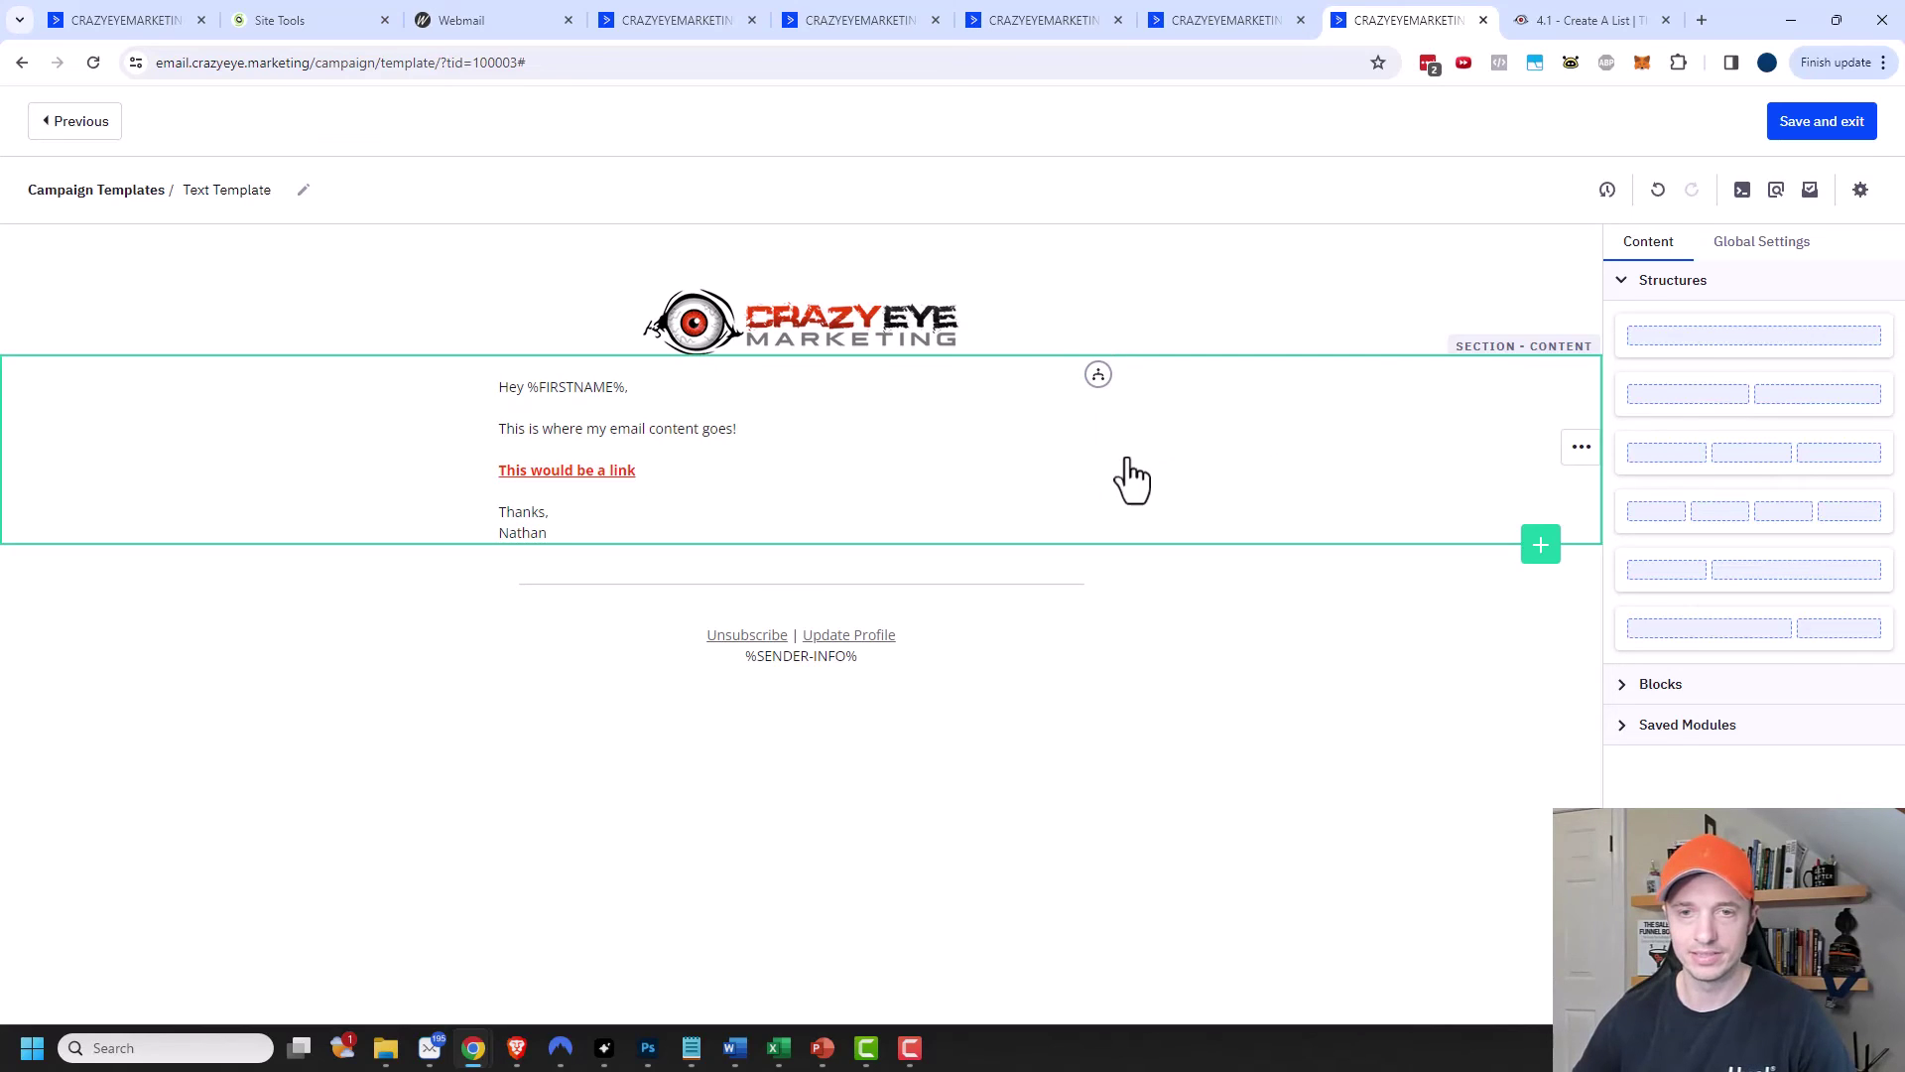
{"action": "left_click", "coordinate": [1220, 447]}
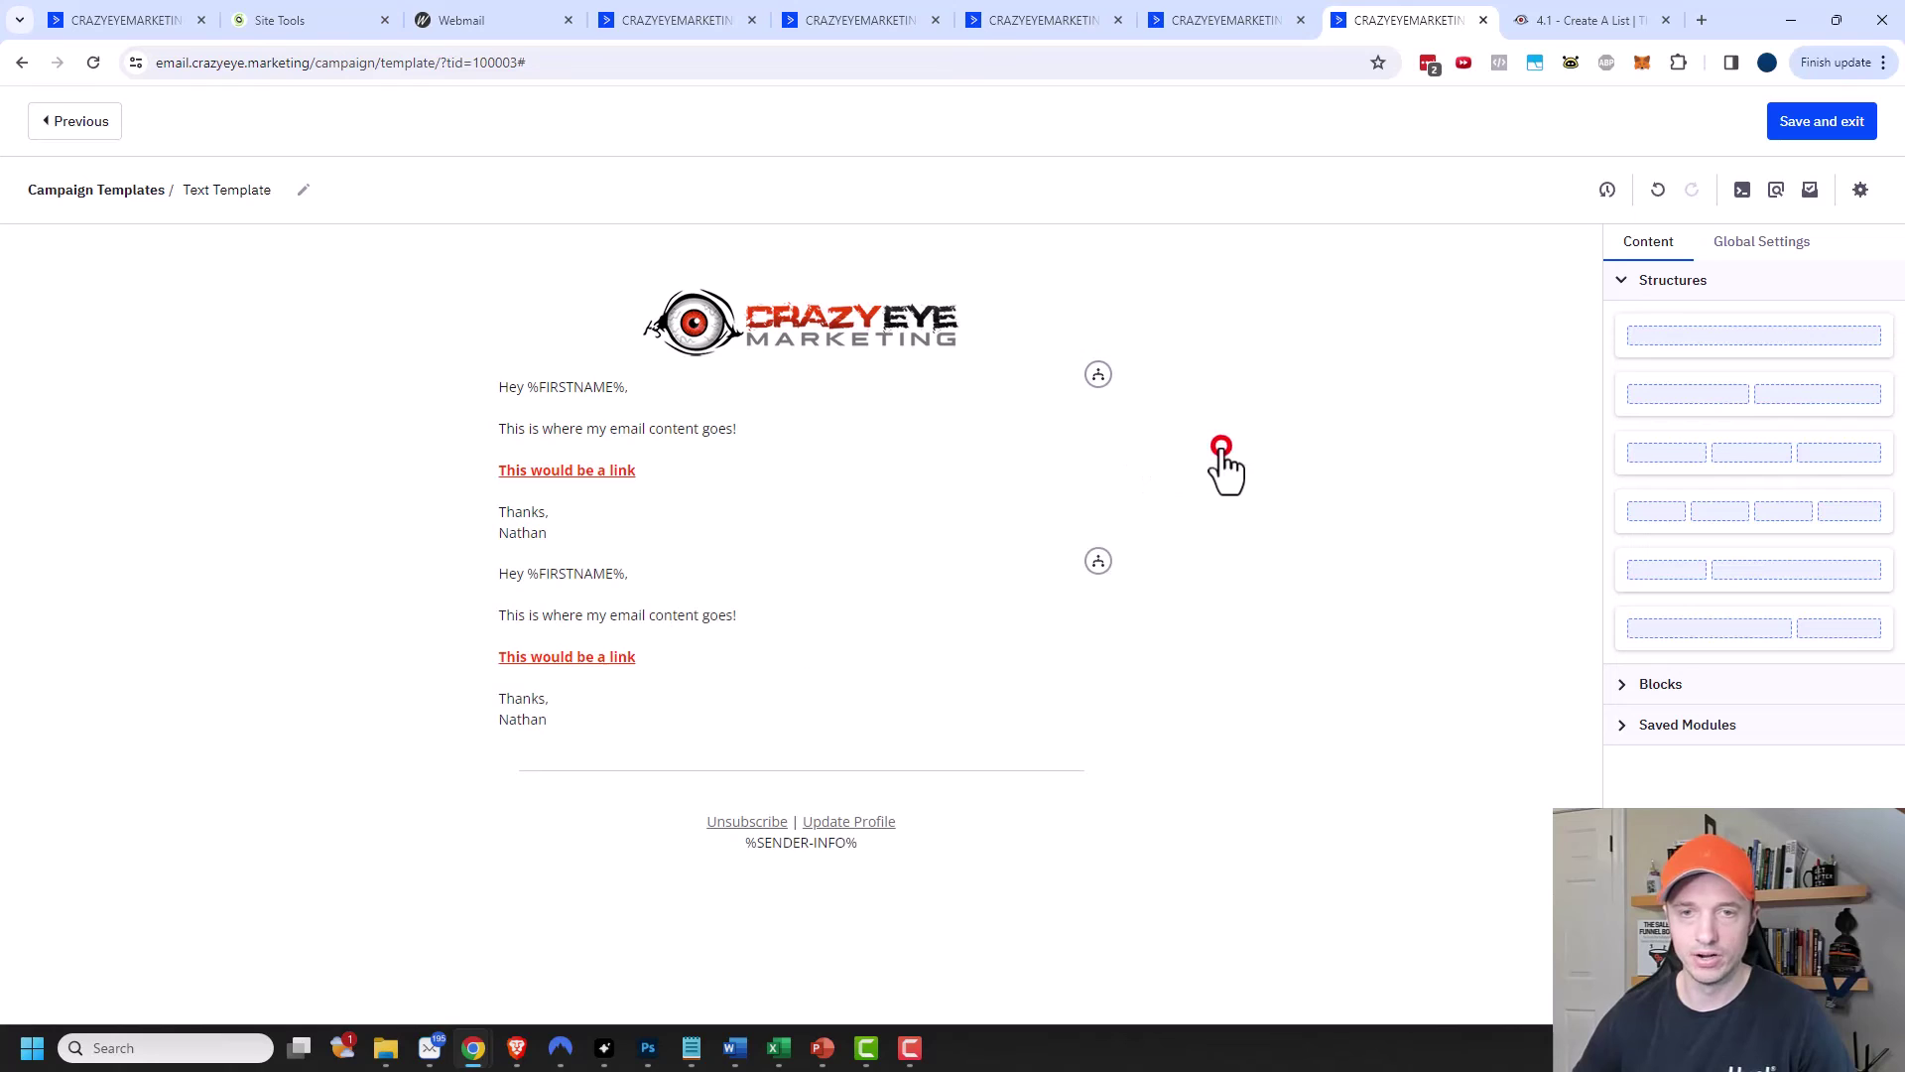
Change the duplicated structure's display condition to Tag Does Not Exist for the Buyer tag and save it.
{"action": "mouse_move", "coordinate": [1105, 567]}
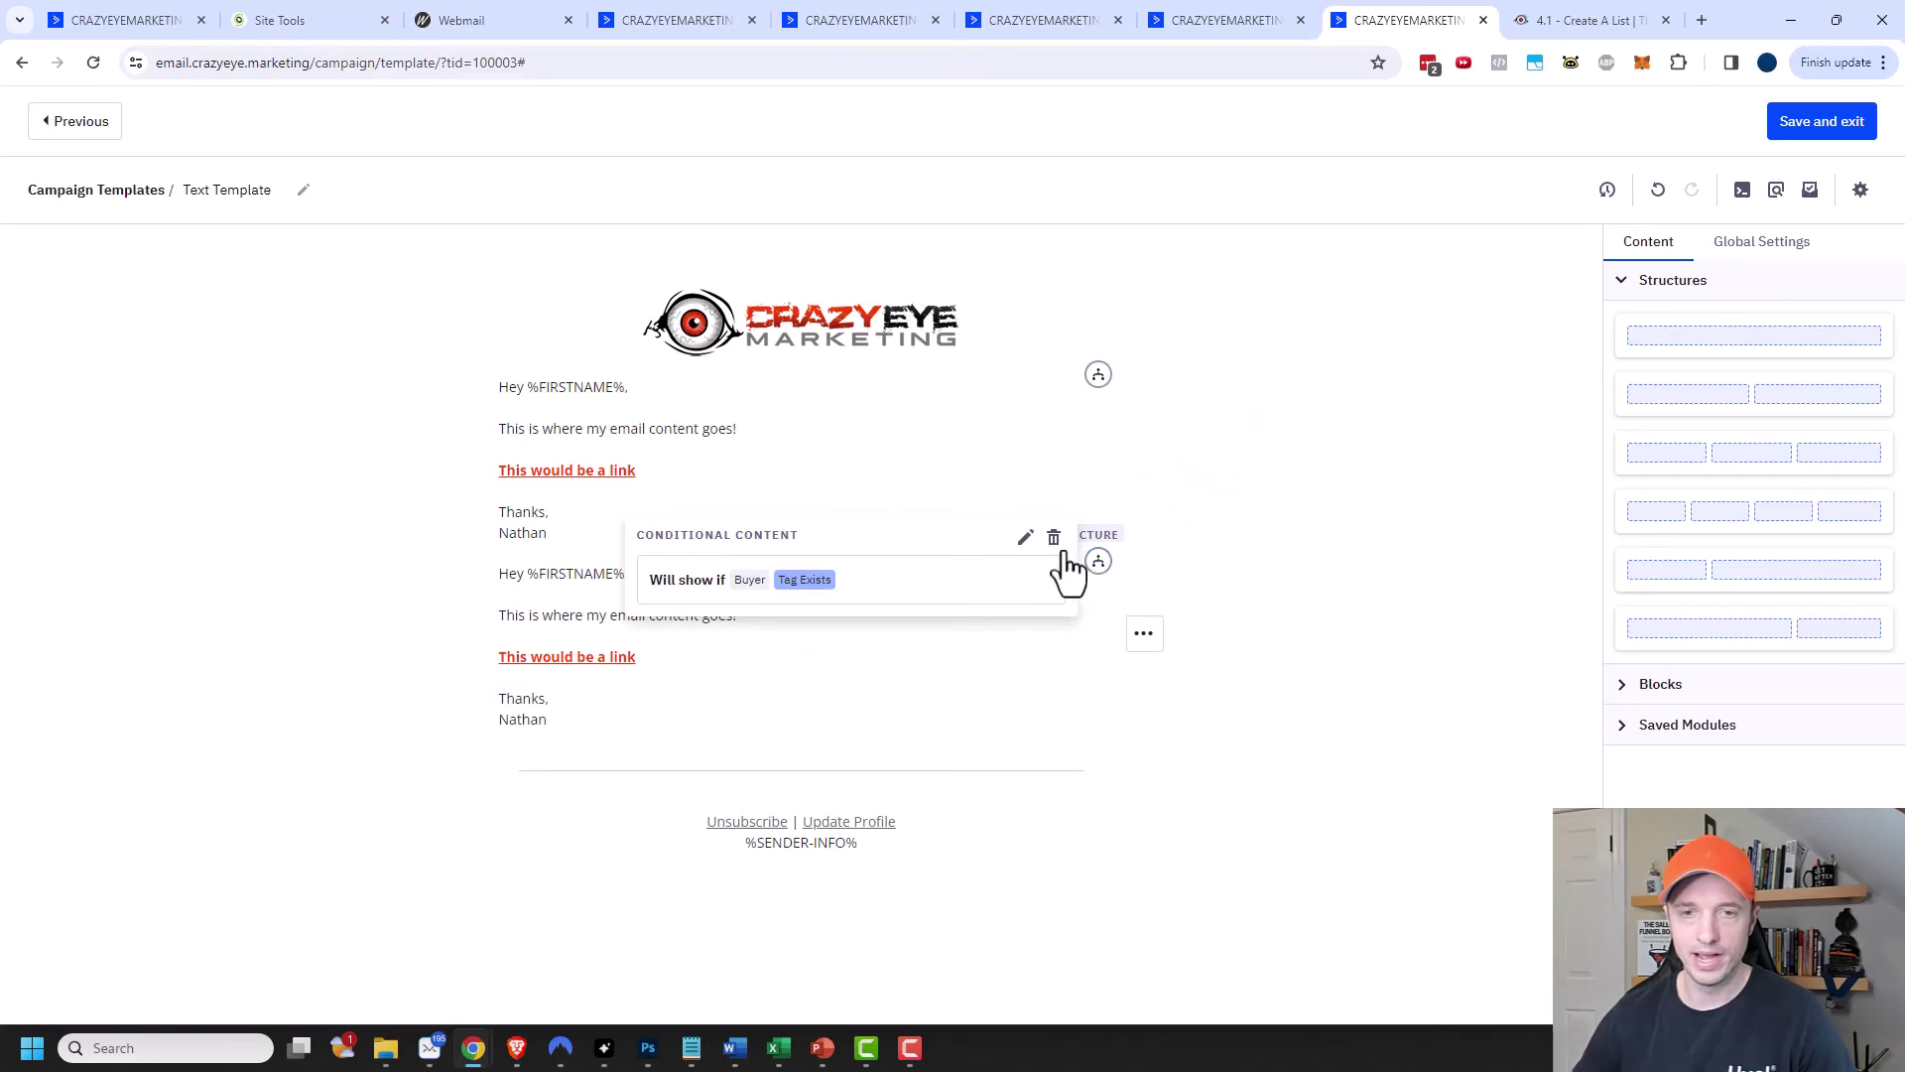
{"action": "left_click", "coordinate": [1025, 536]}
{"action": "left_click", "coordinate": [903, 493]}
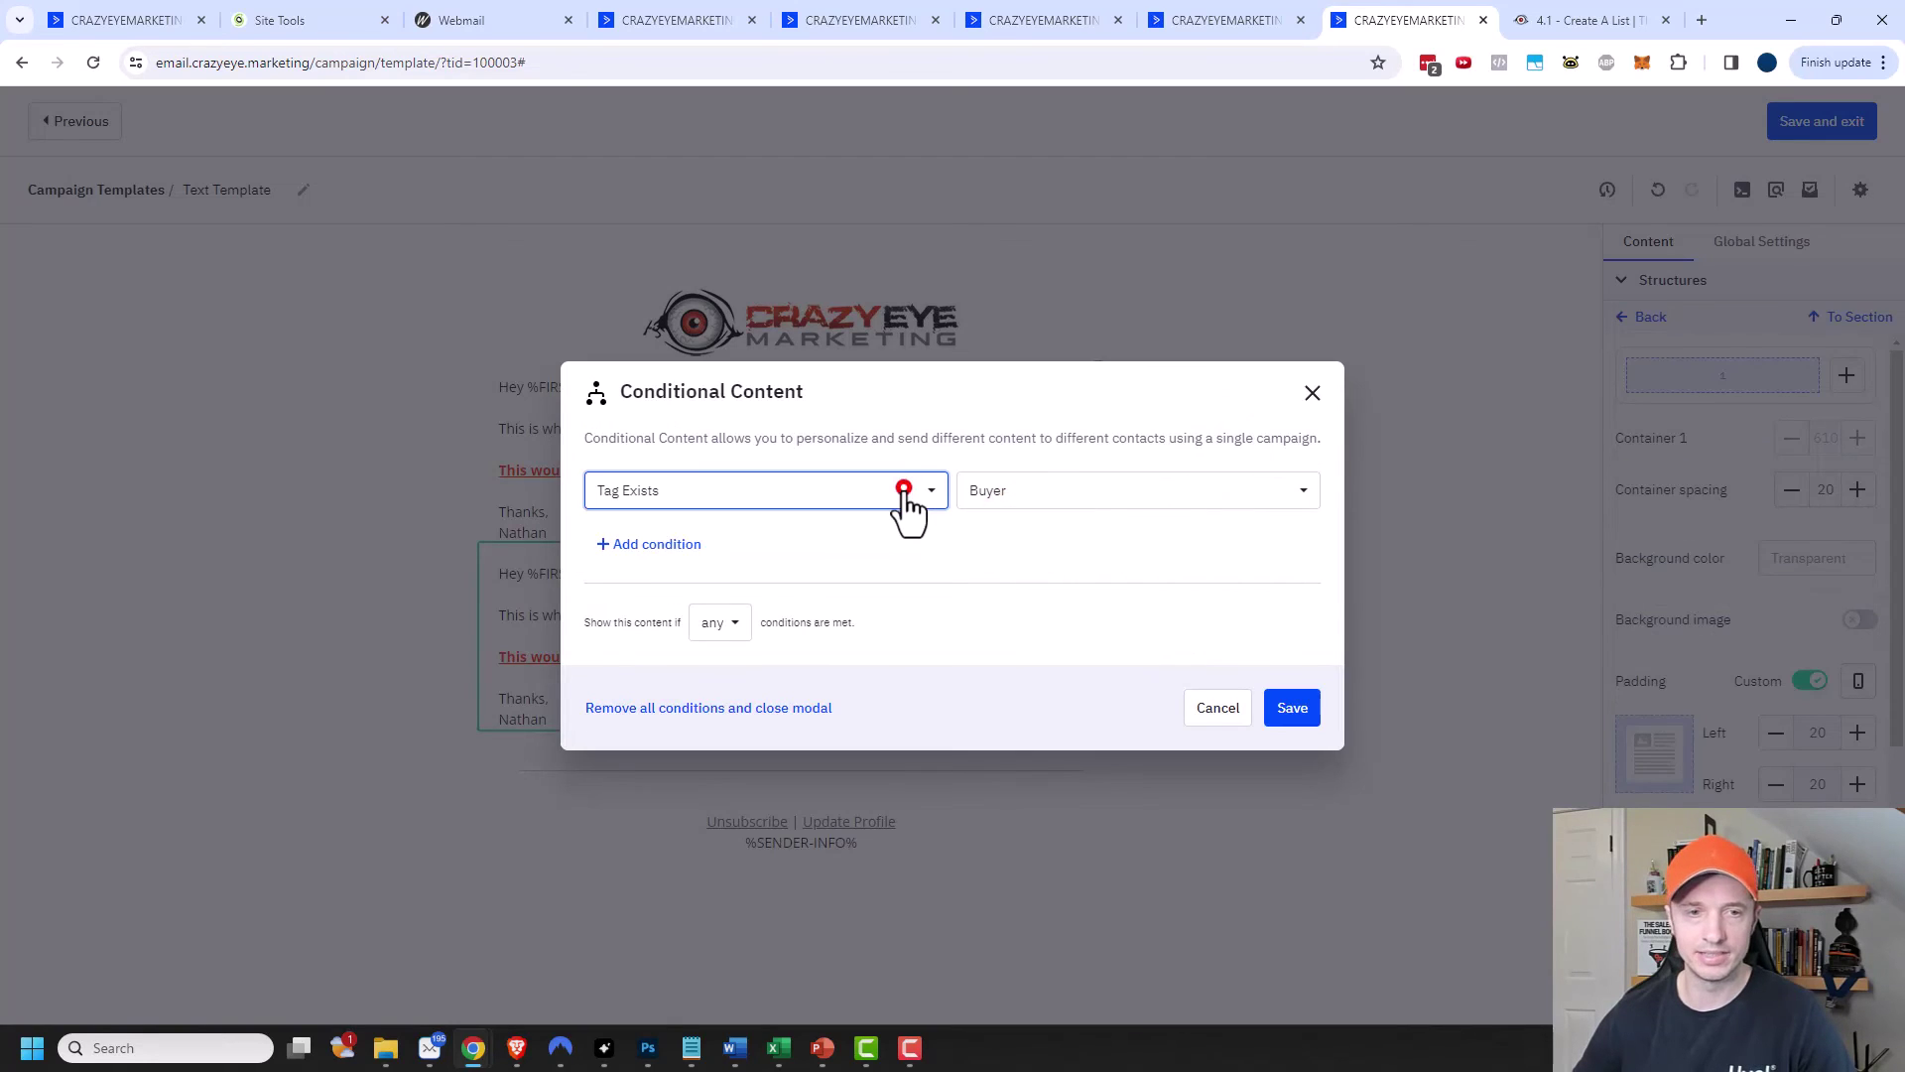
{"action": "left_click", "coordinate": [697, 795]}
{"action": "left_click", "coordinate": [1048, 491]}
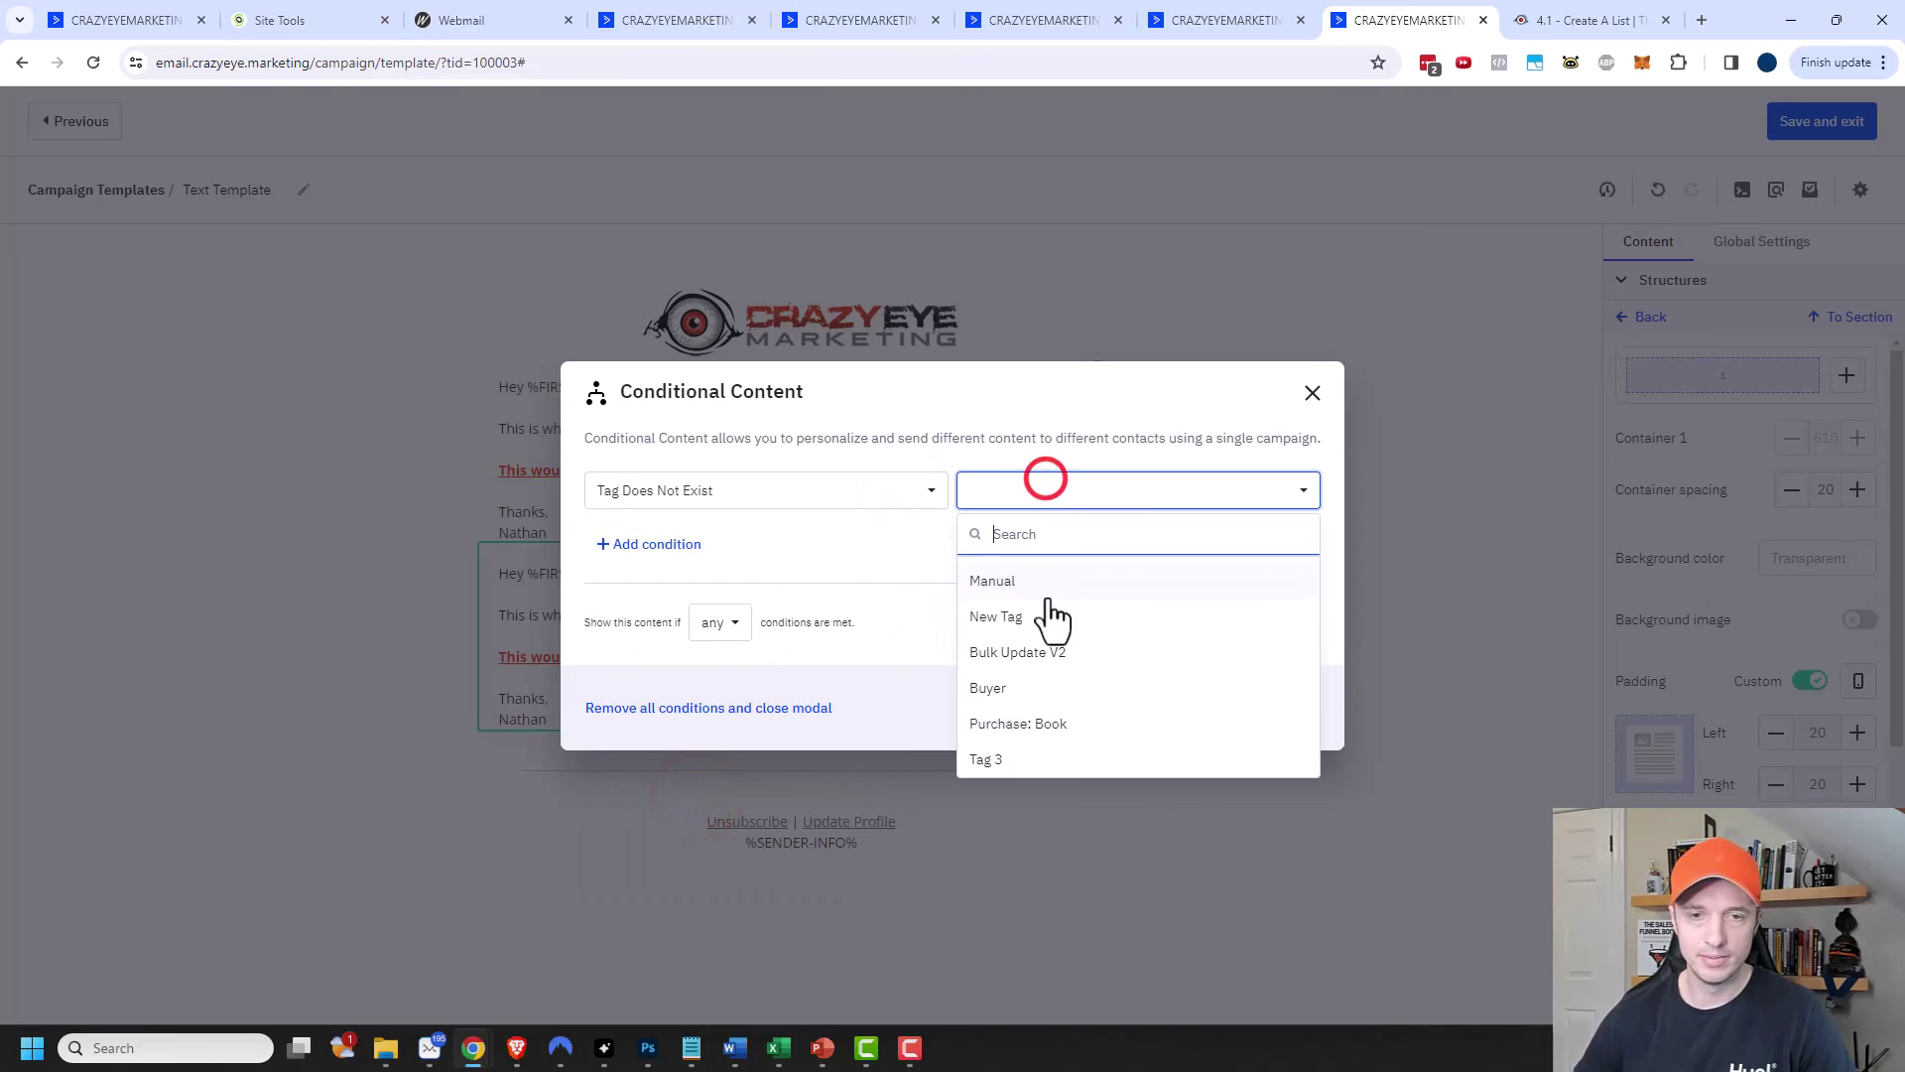
{"action": "left_click", "coordinate": [1033, 689]}
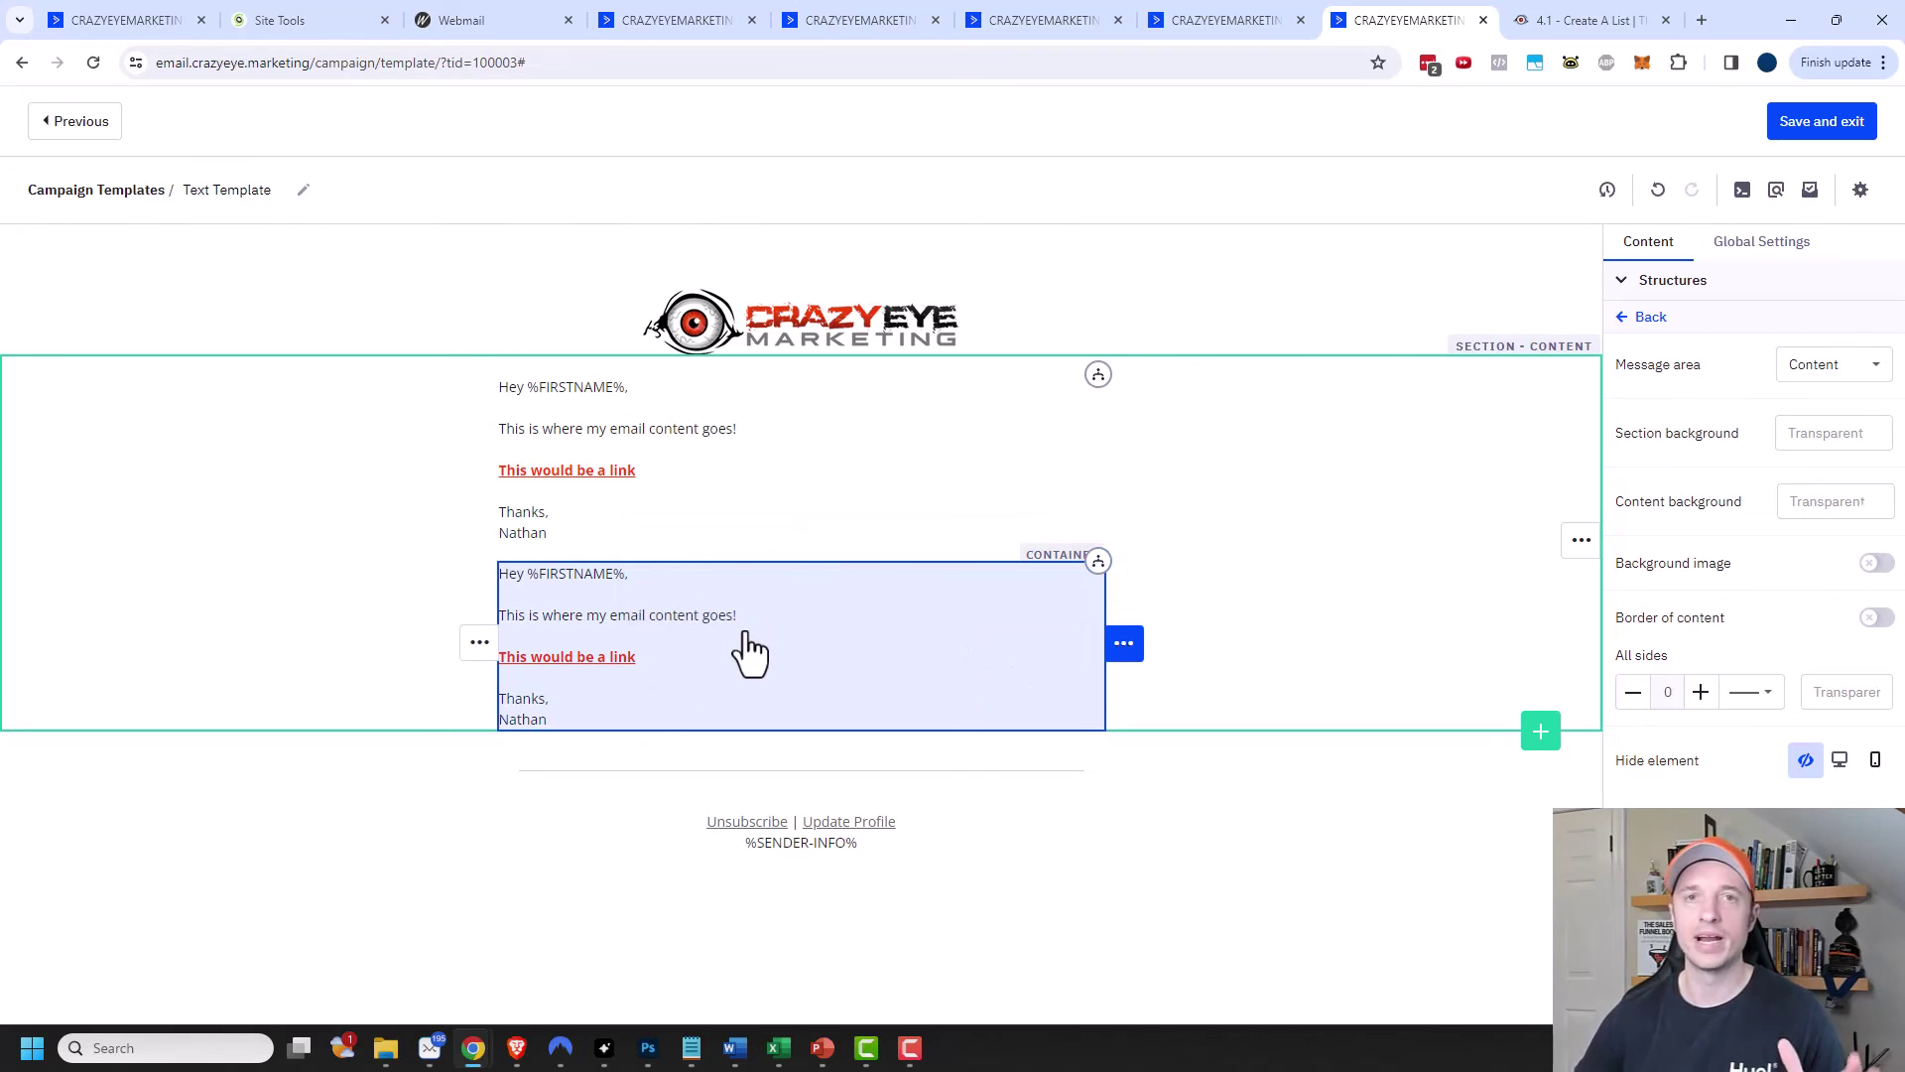
Save and exit the template, and create a copy of Text Template from the campaign templates list.
{"action": "left_click", "coordinate": [672, 506]}
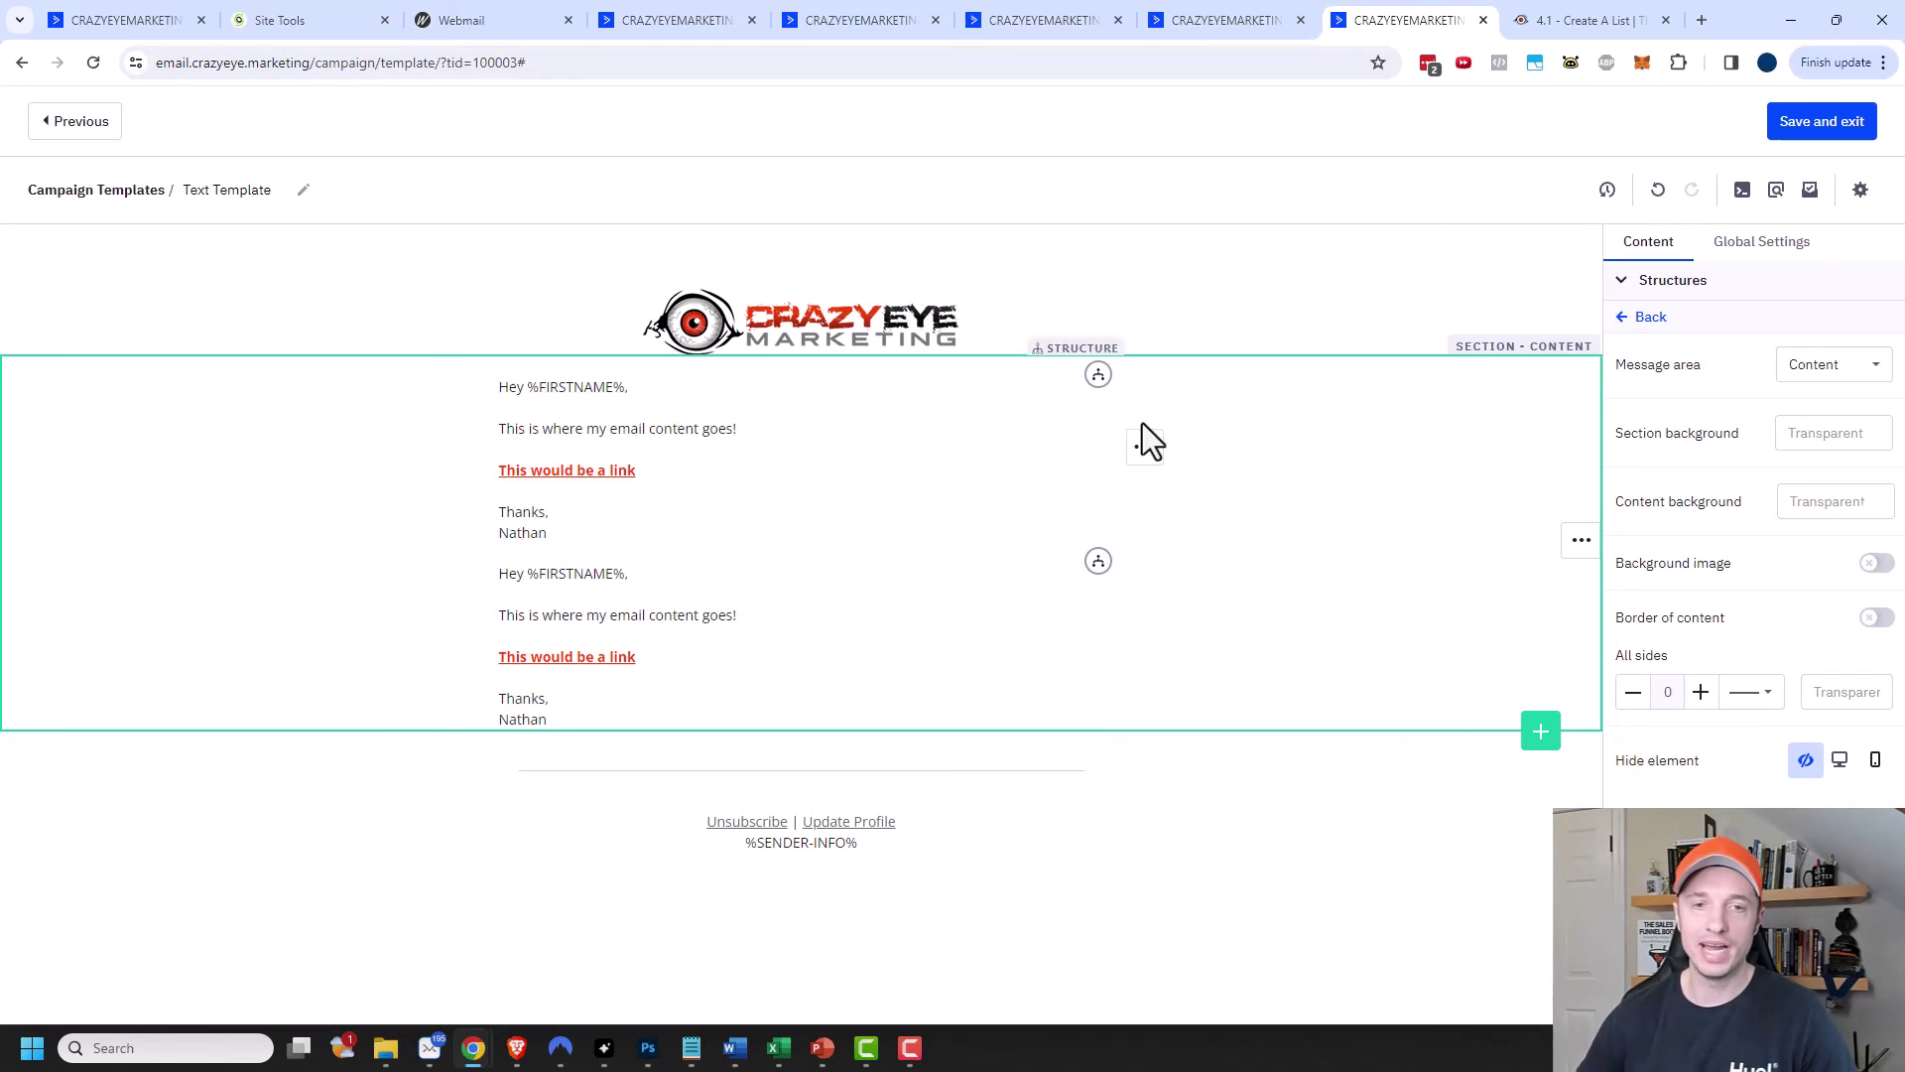
{"action": "left_click", "coordinate": [1836, 124]}
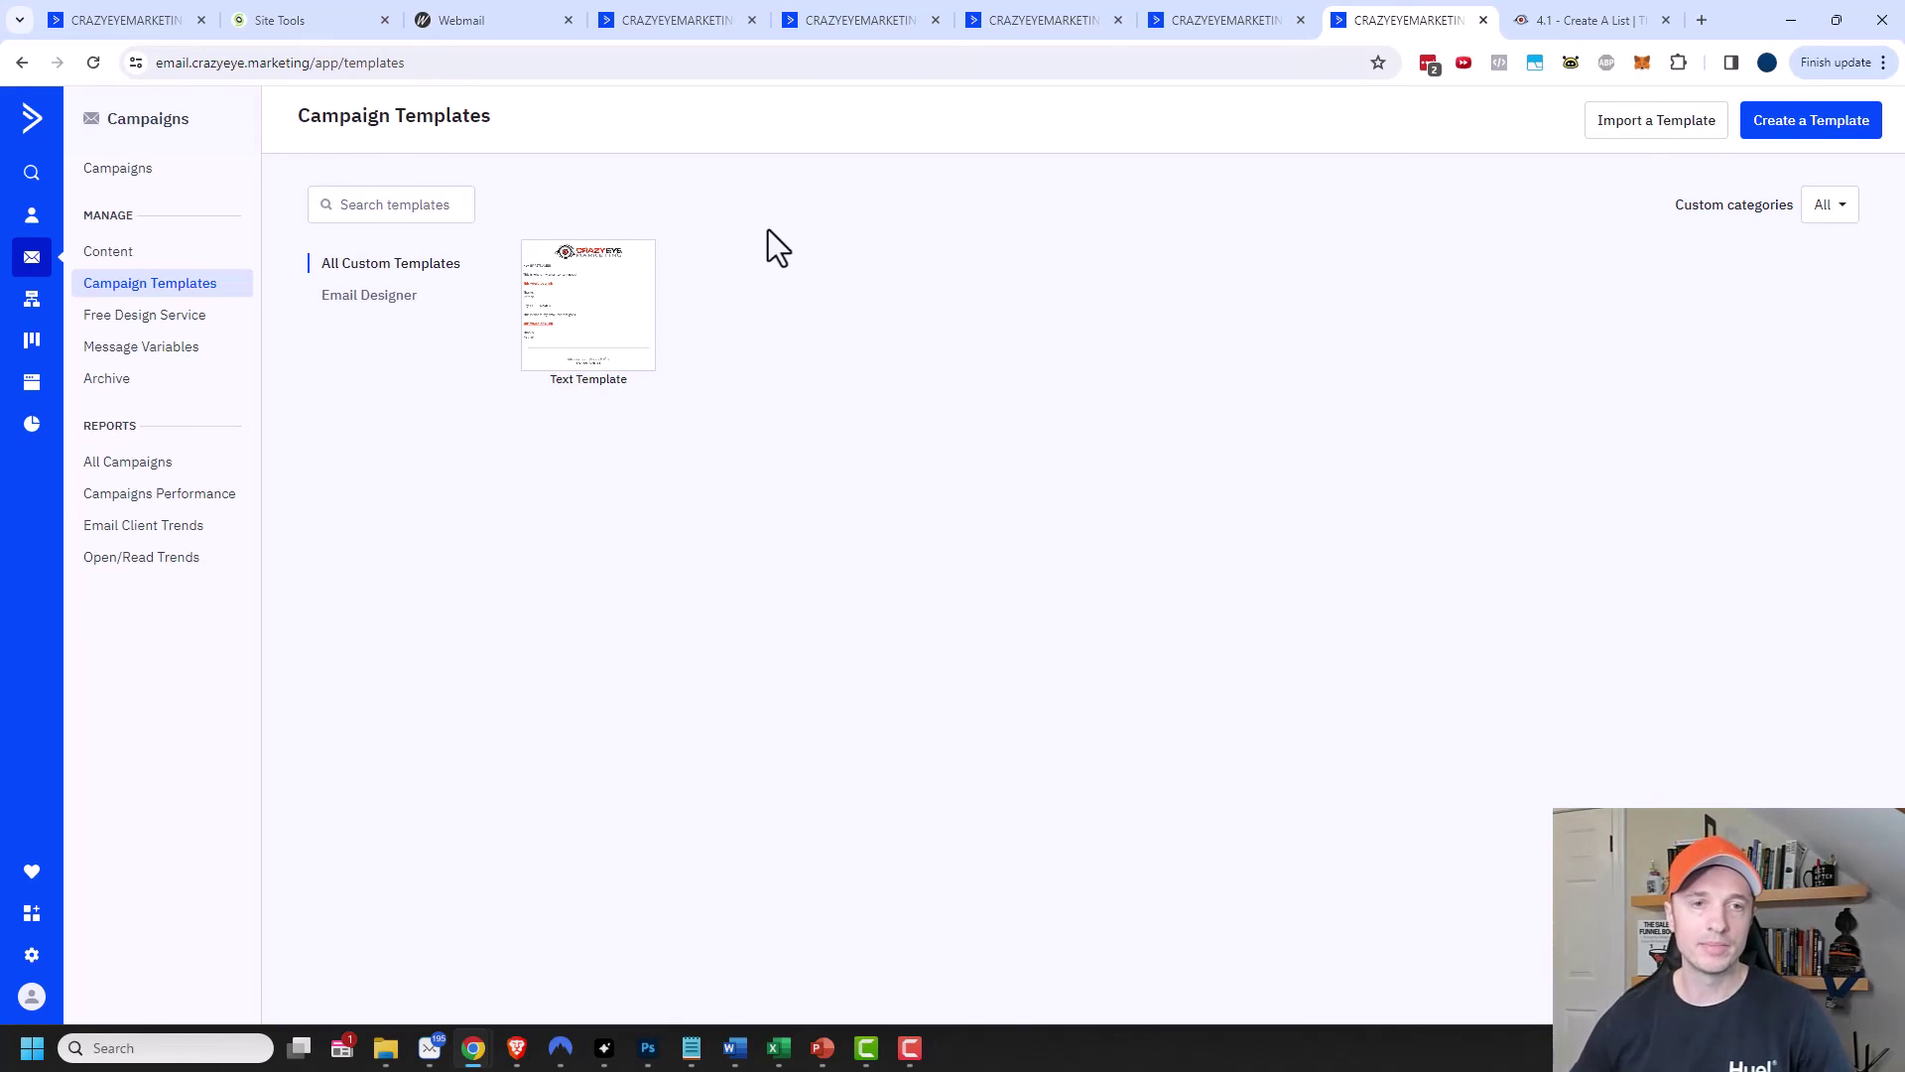
{"action": "left_click", "coordinate": [639, 259]}
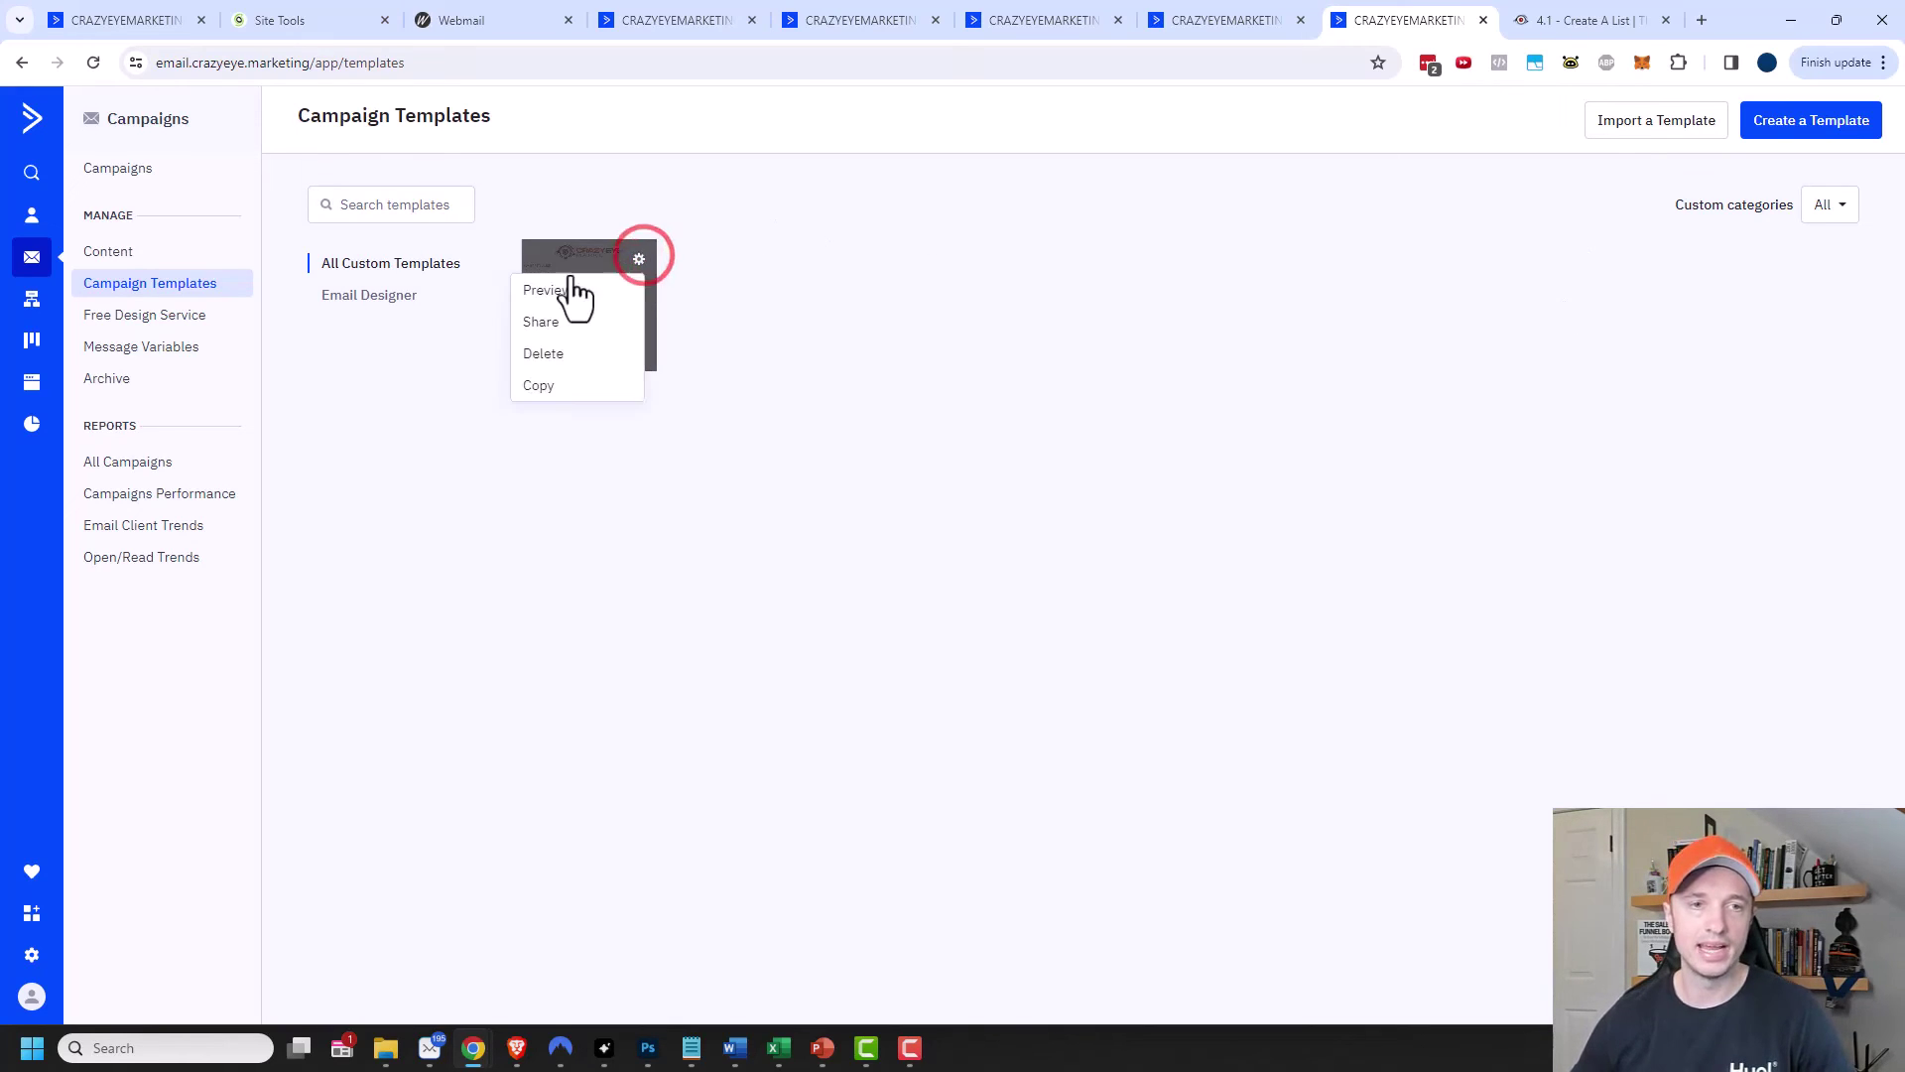
{"action": "left_click", "coordinate": [556, 386]}
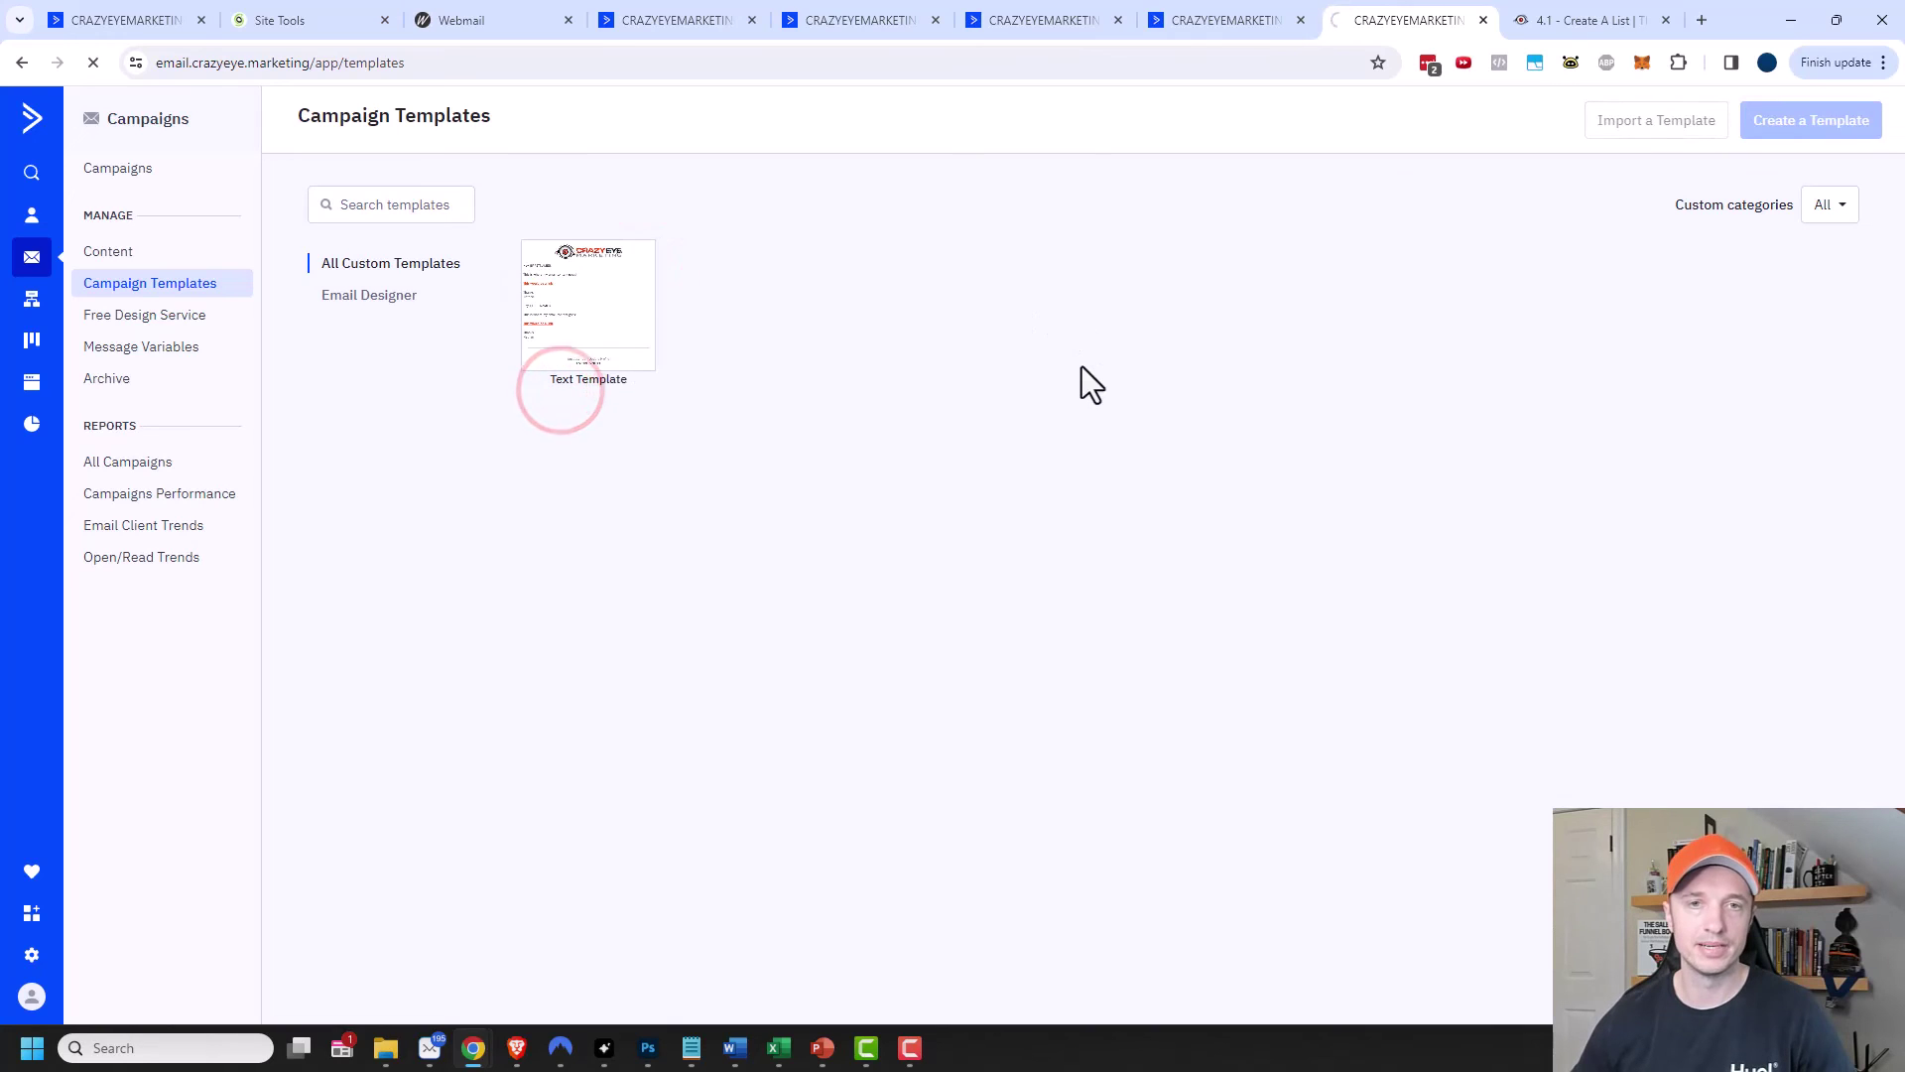
Rename the copied template as "Video Template".
{"action": "left_click", "coordinate": [354, 191]}
{"action": "key", "text": "ctrl+a"}
{"action": "type", "text": "Video Template"}
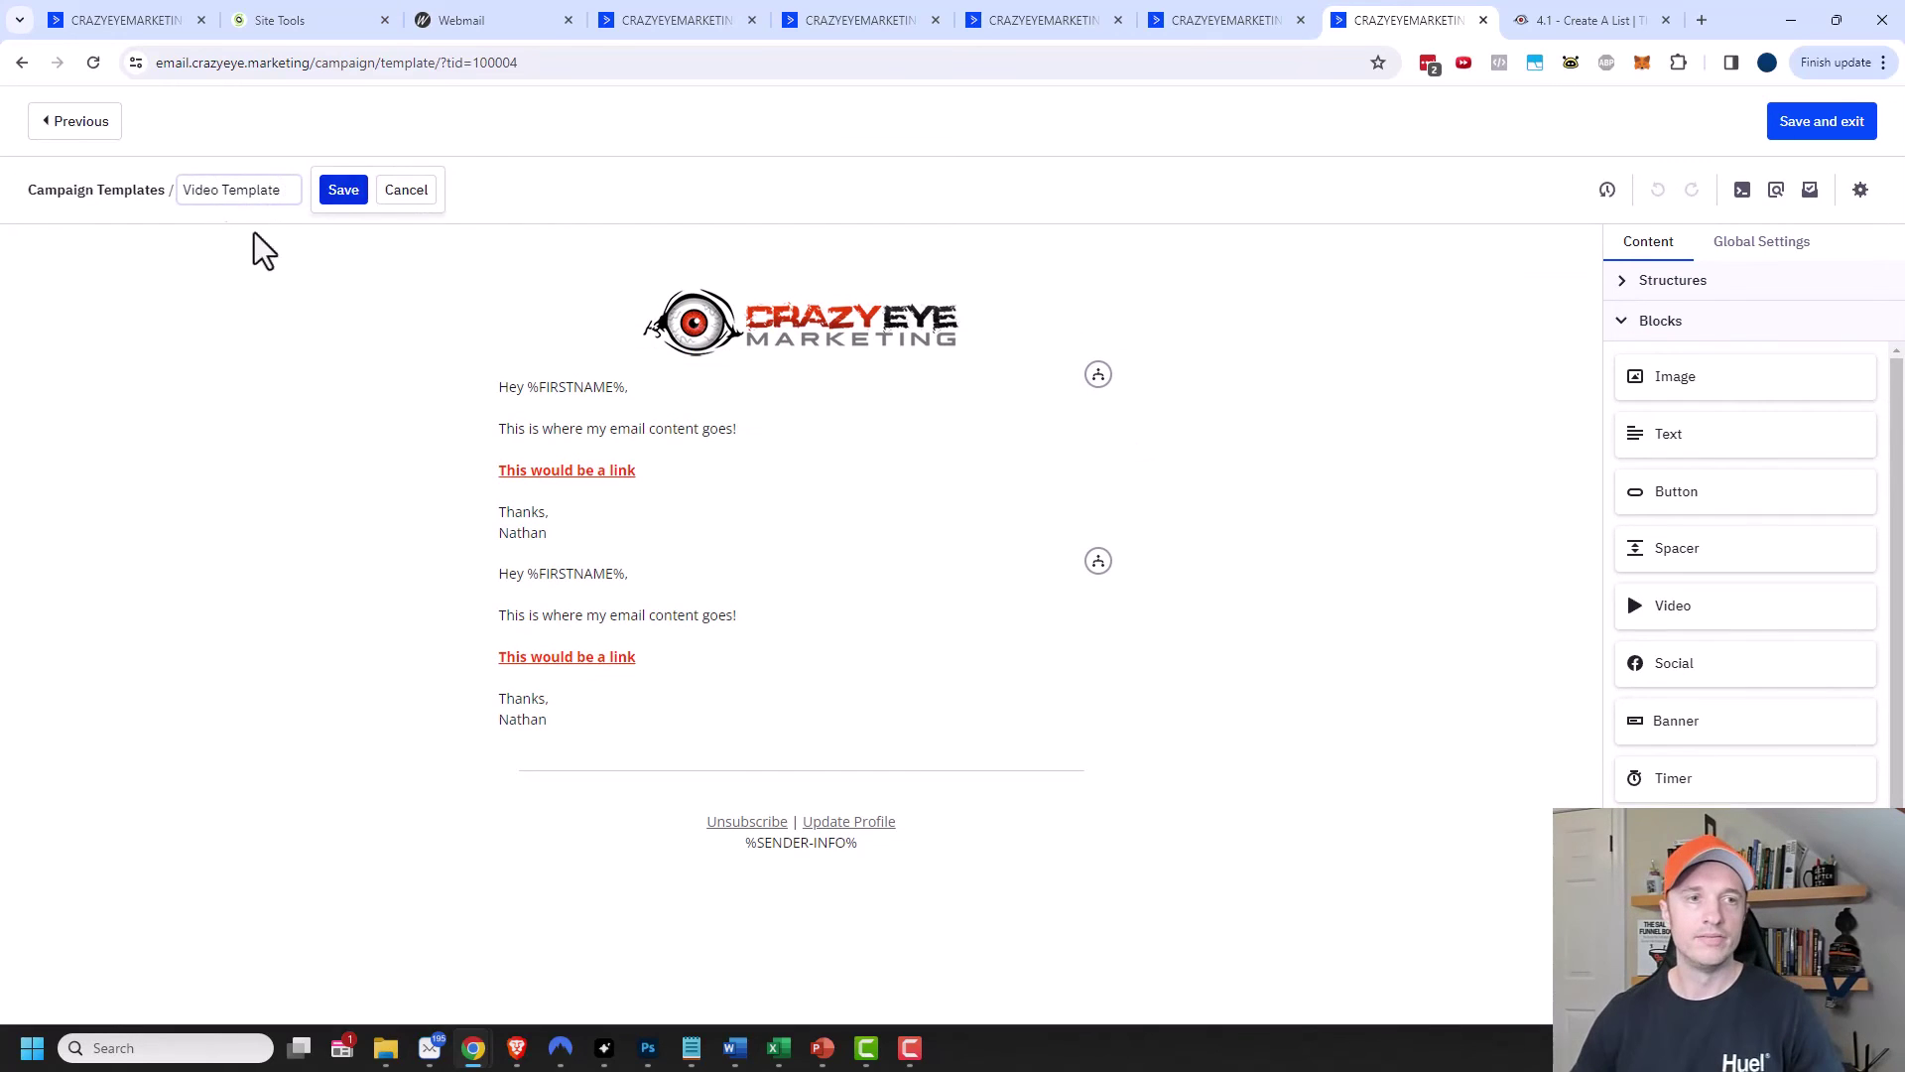
{"action": "left_click", "coordinate": [330, 189]}
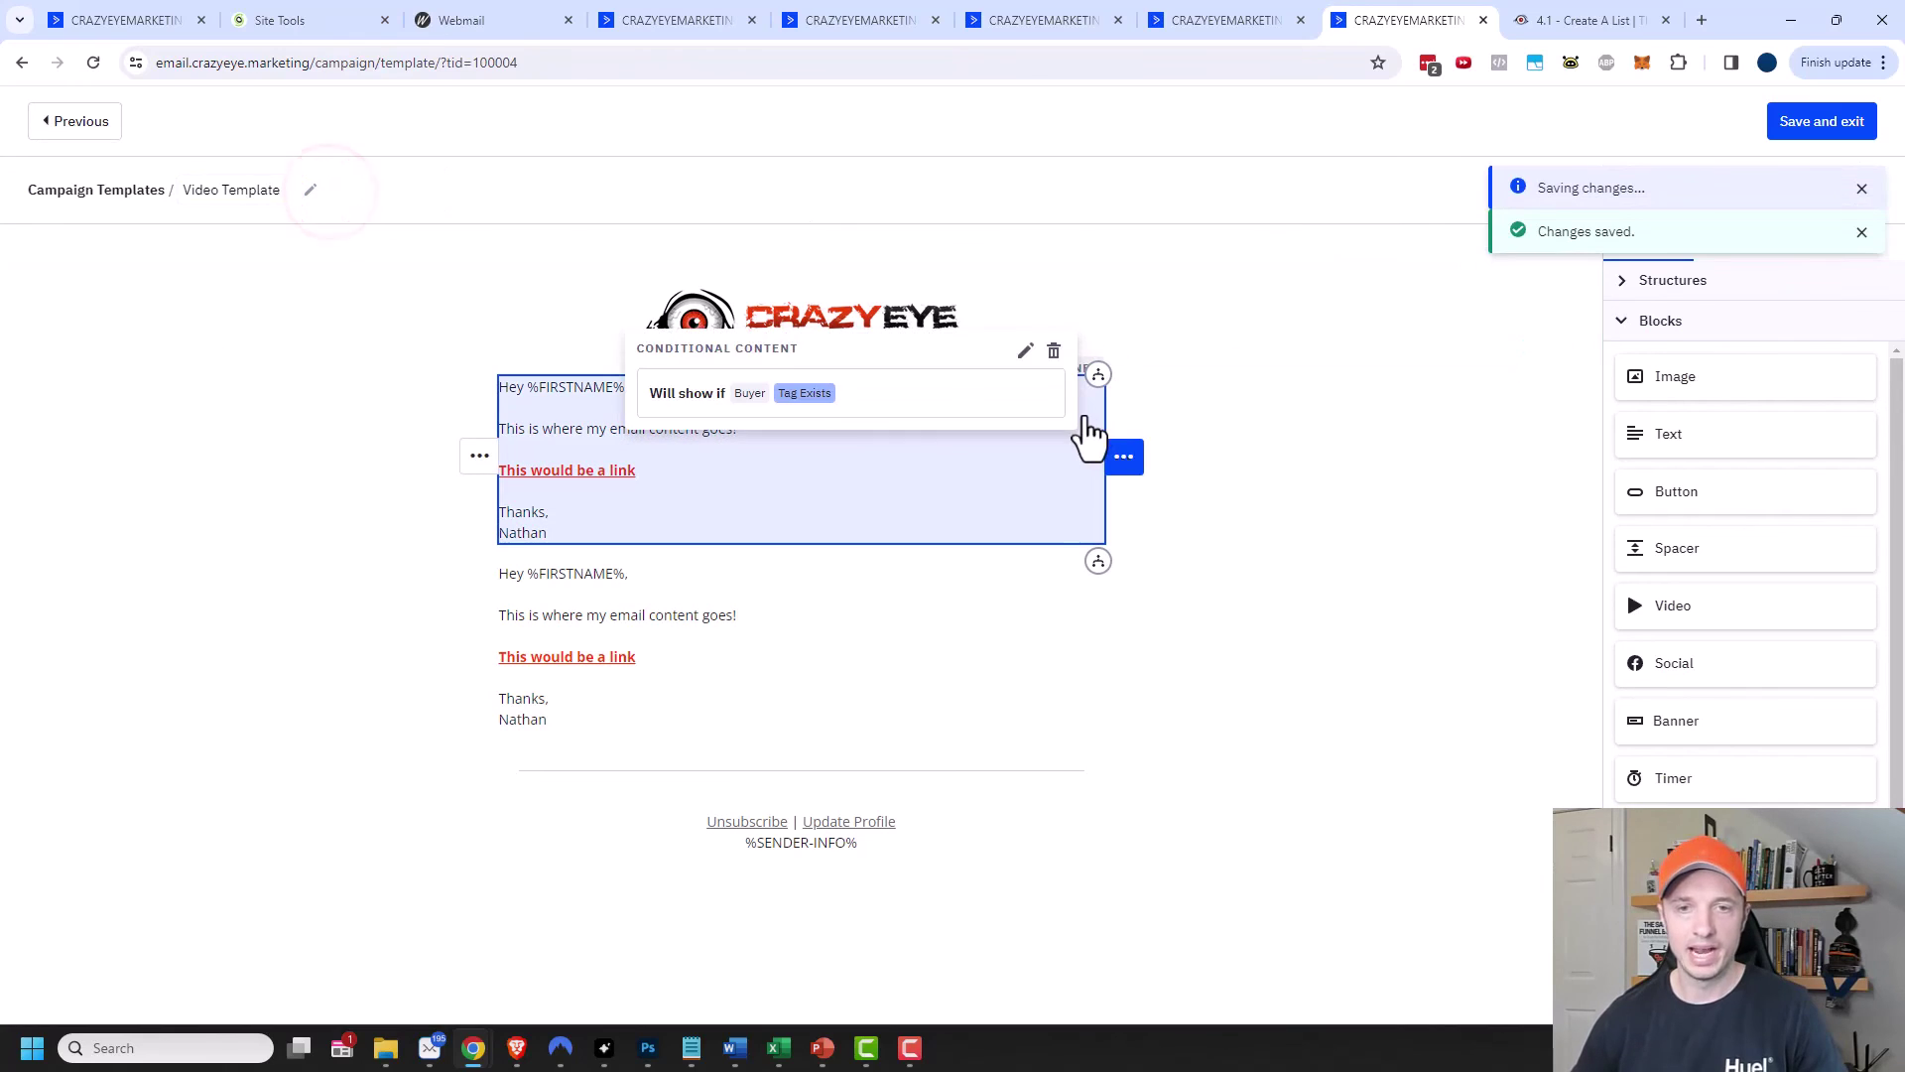
Remove the display condition from the first body text structure and delete the duplicate structure below it.
{"action": "mouse_move", "coordinate": [1097, 374]}
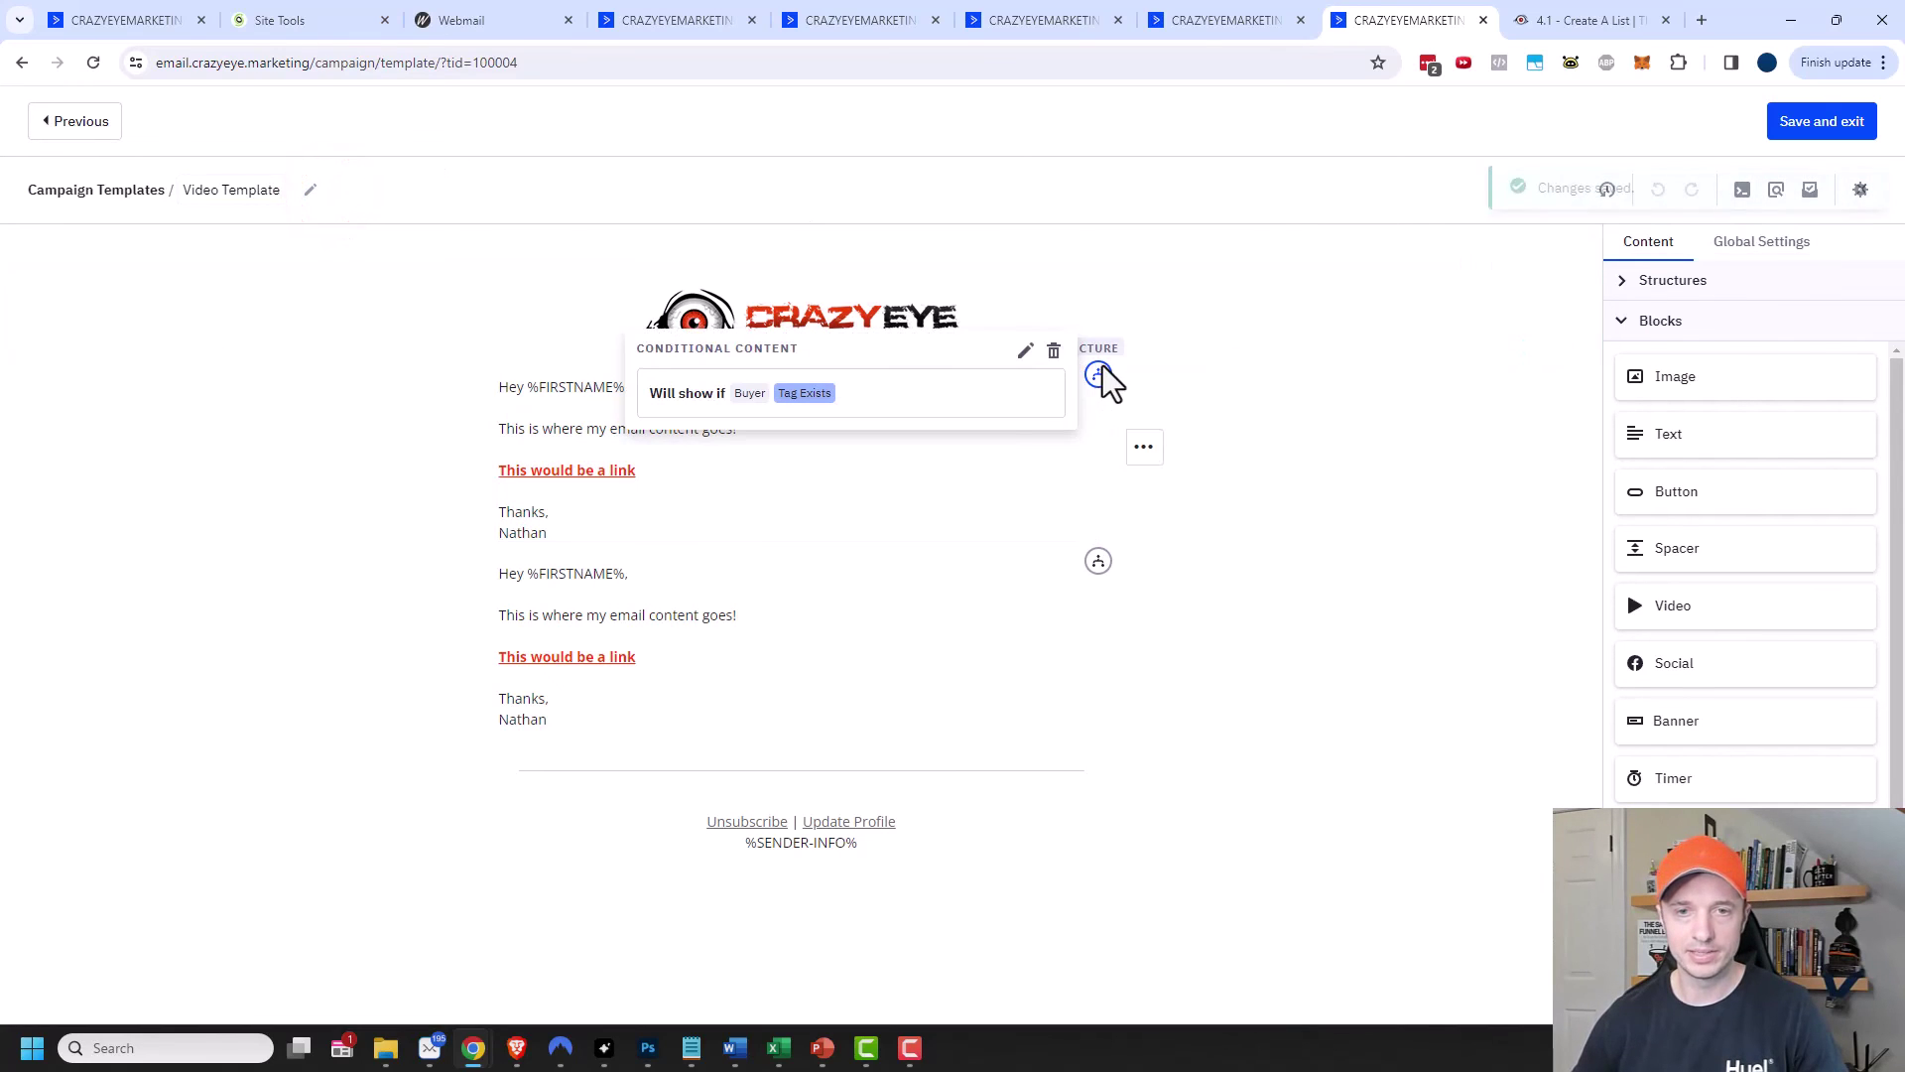
{"action": "left_click", "coordinate": [1054, 350]}
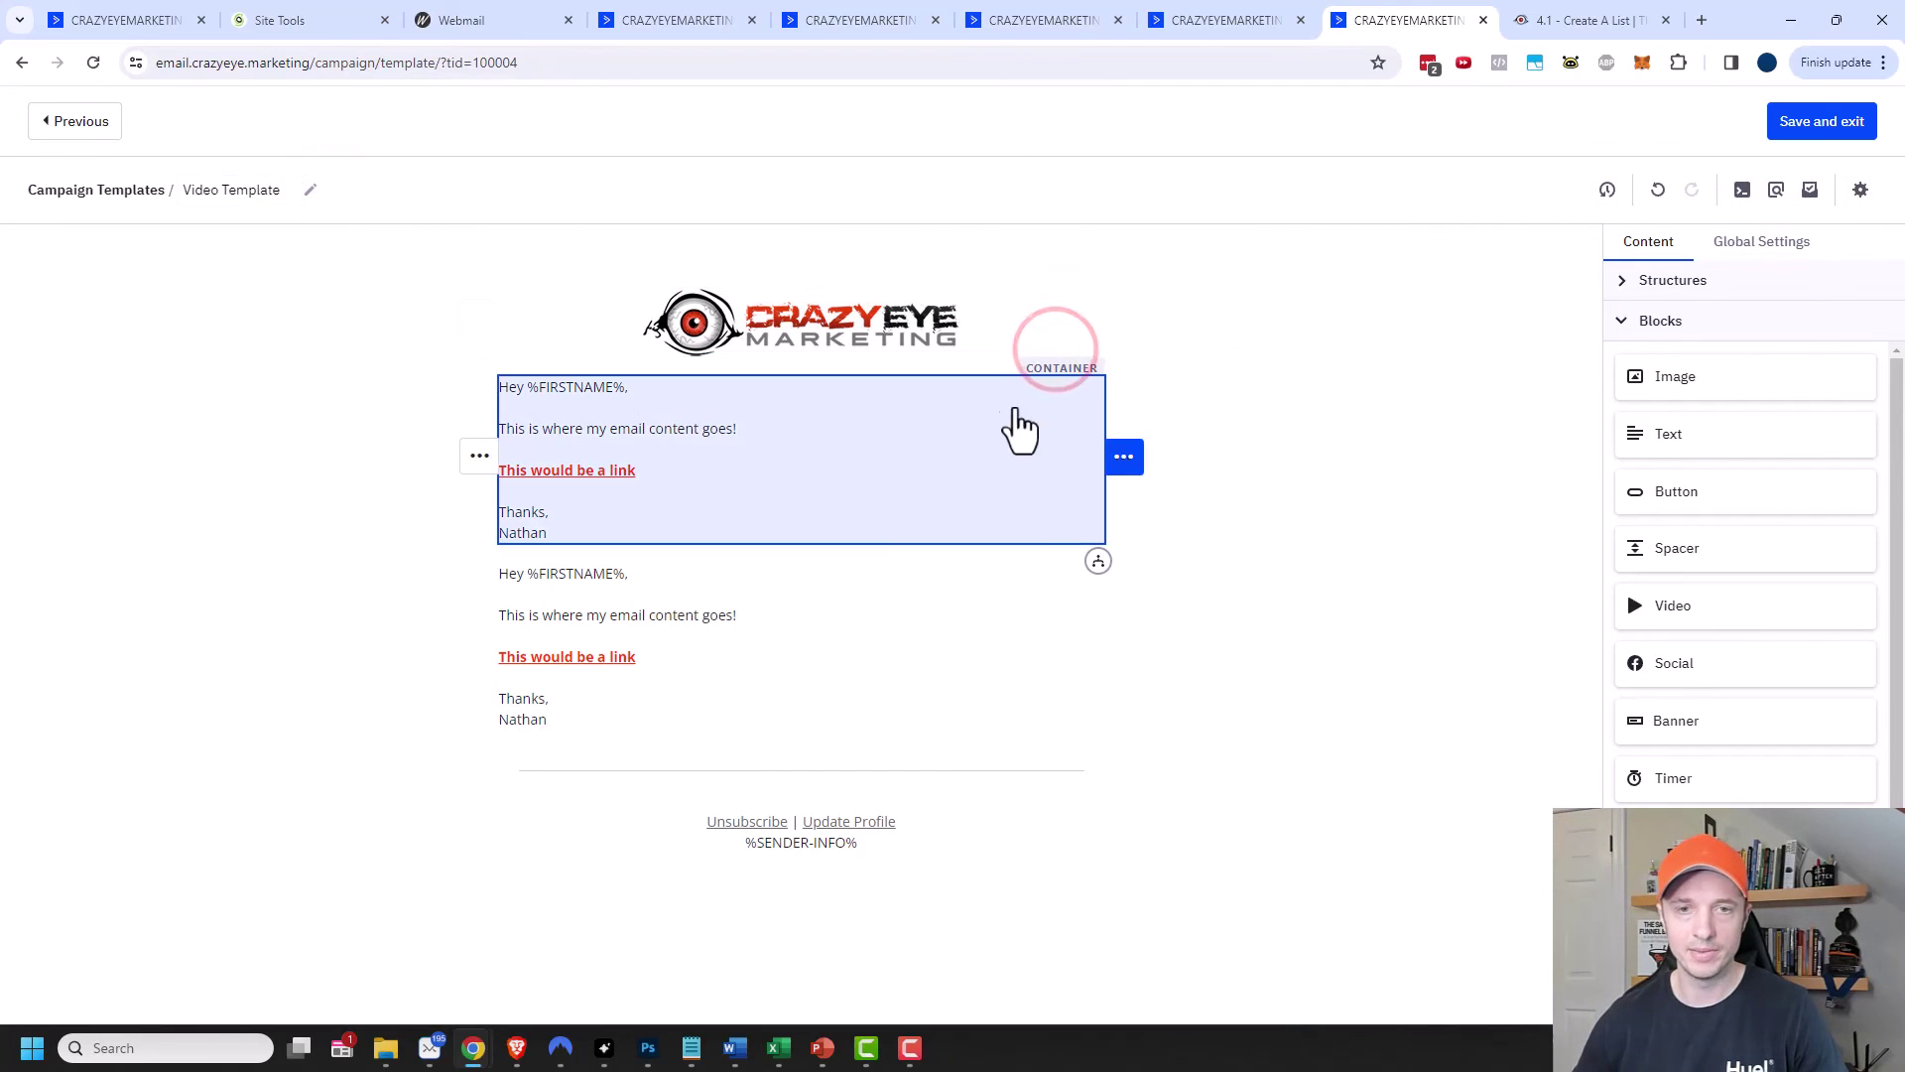
{"action": "mouse_move", "coordinate": [1100, 566]}
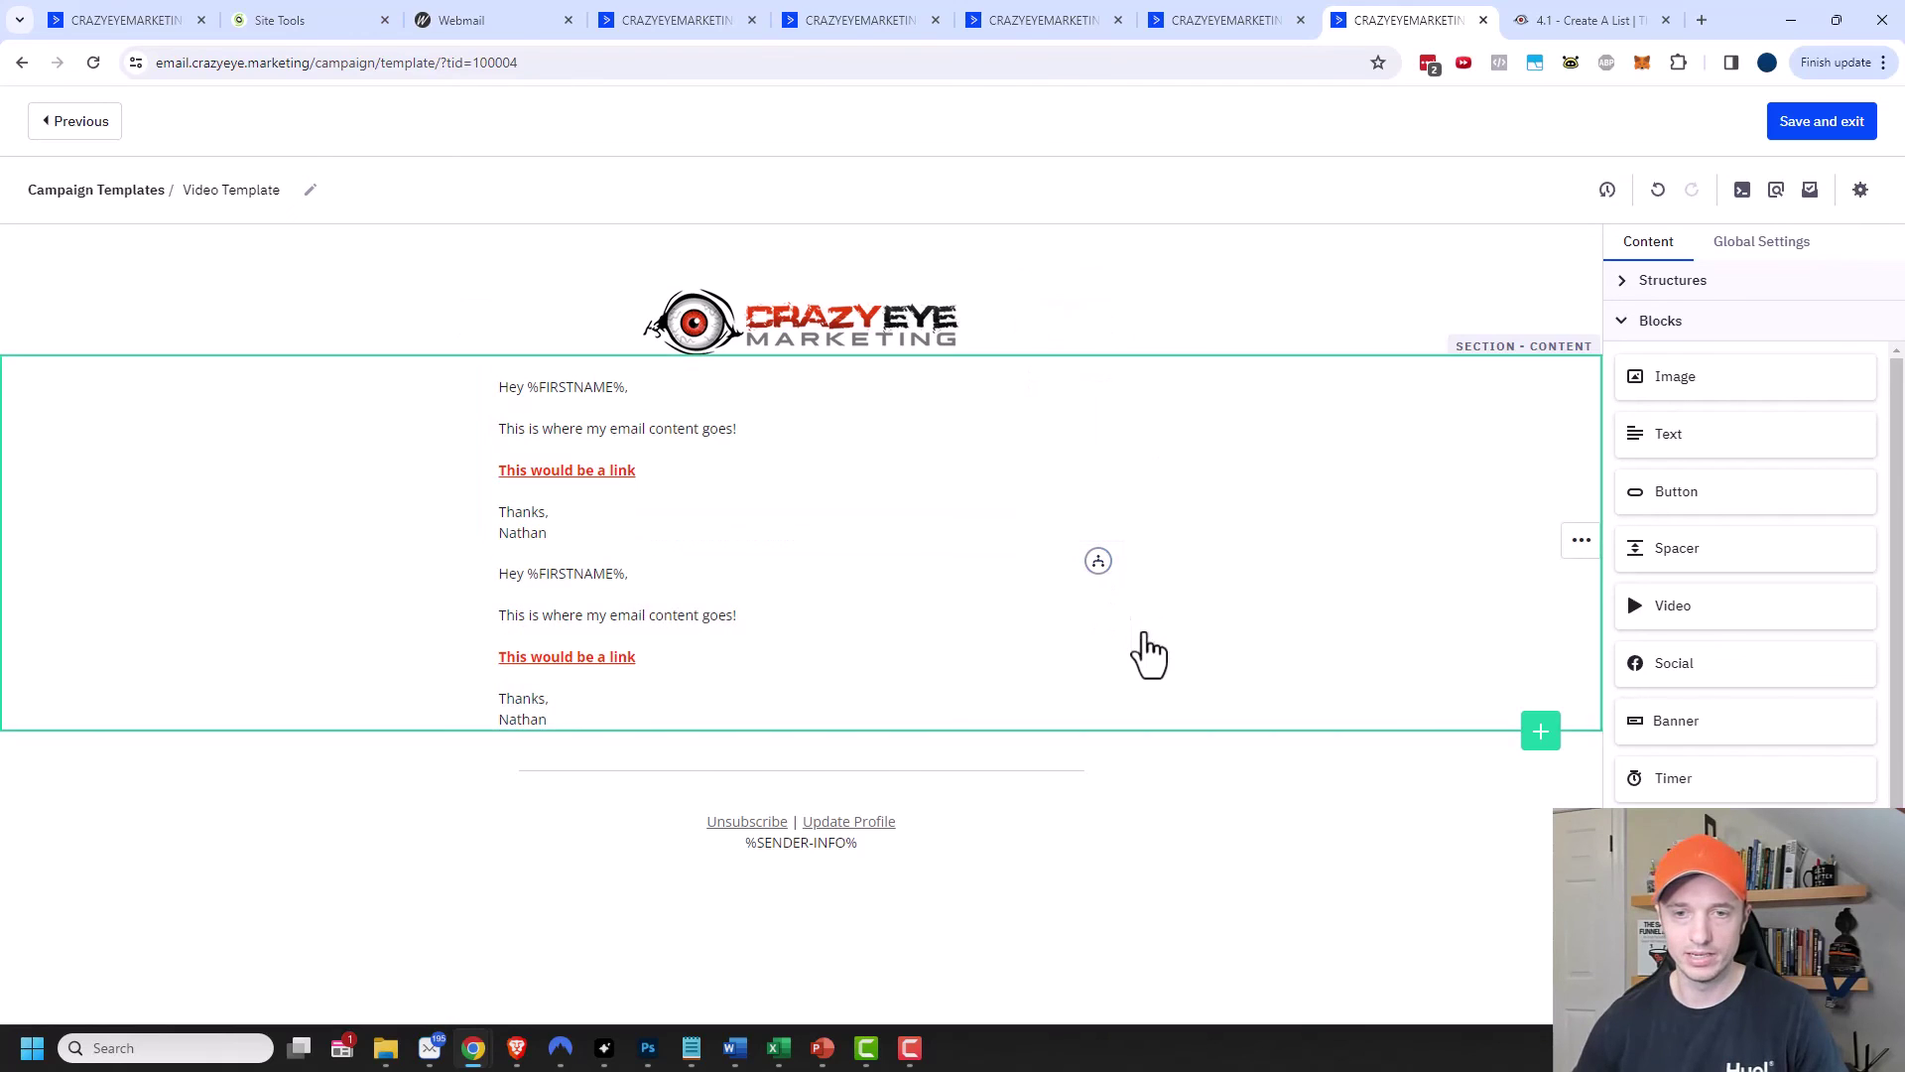
{"action": "left_click", "coordinate": [1148, 651]}
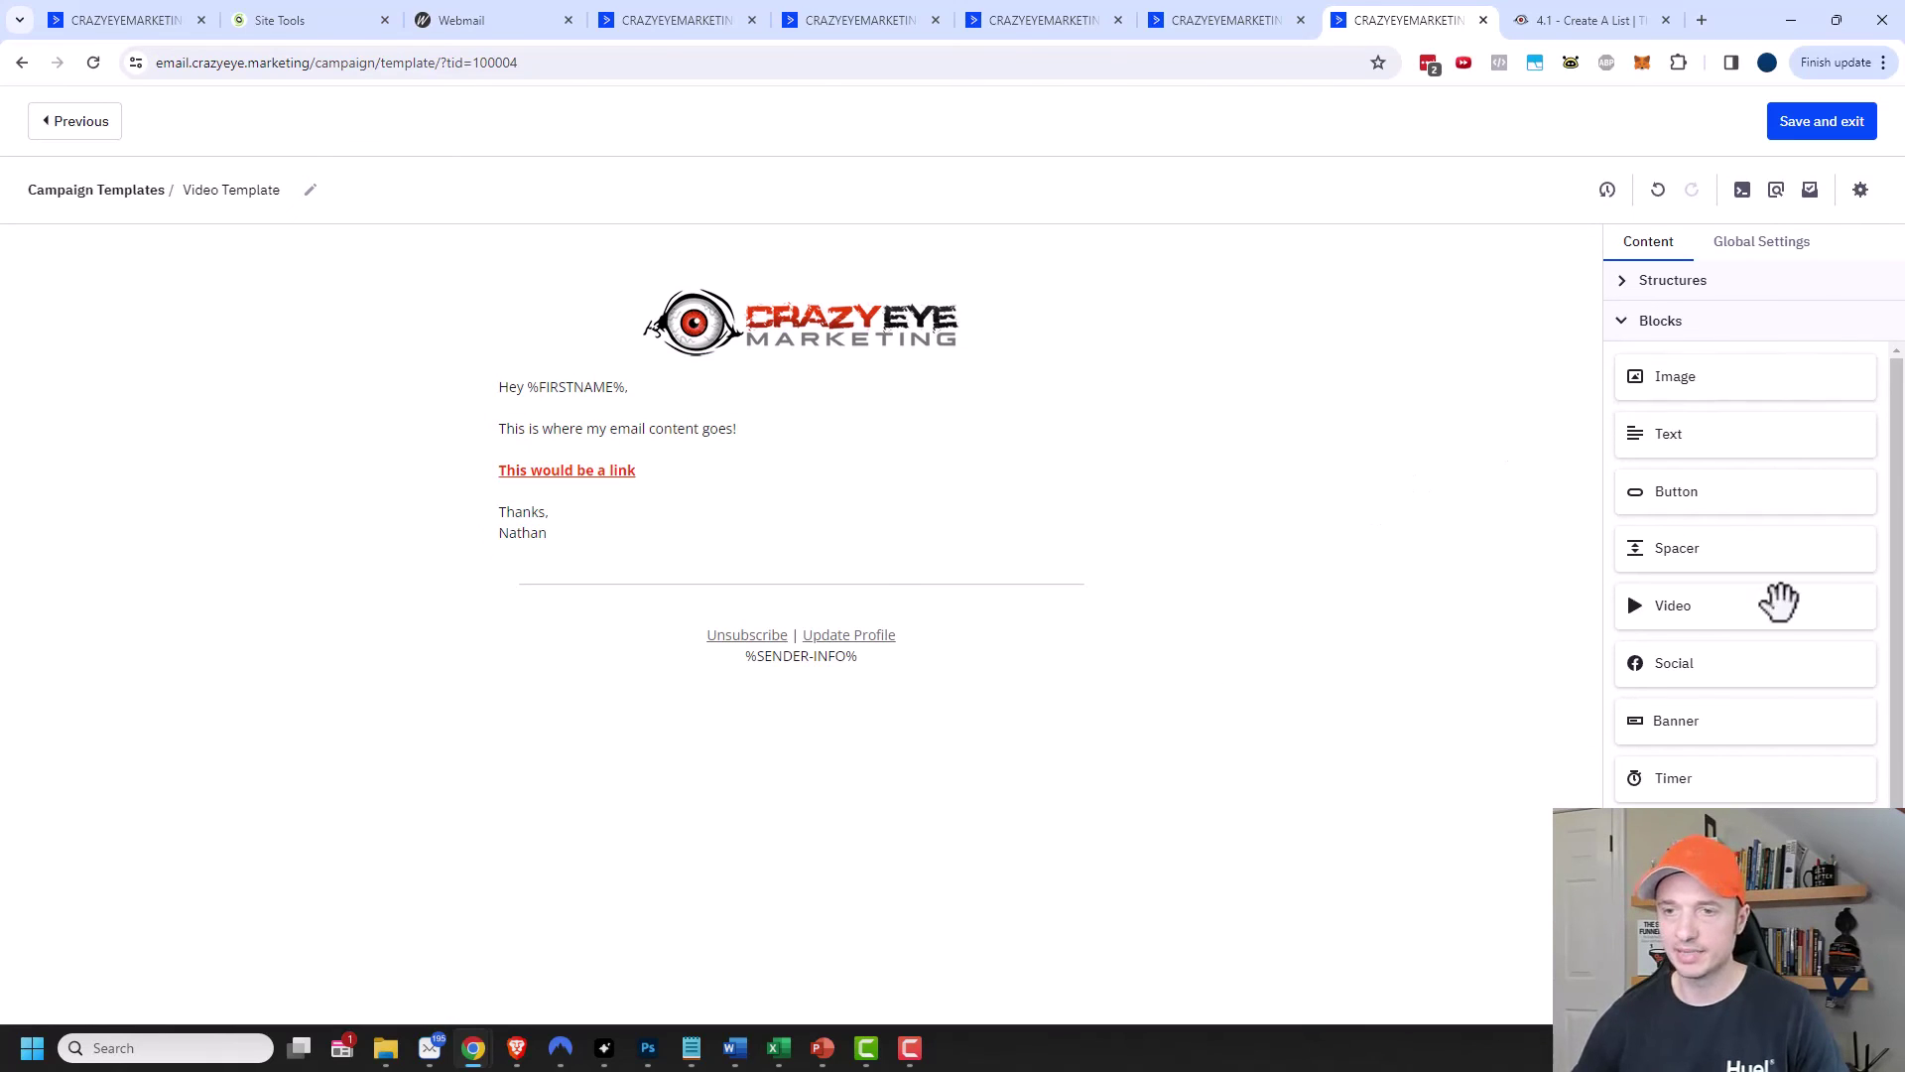
Add a video block directly below the body text.
{"action": "left_click_drag", "start_coordinate": [1723, 607], "coordinate": [769, 561]}
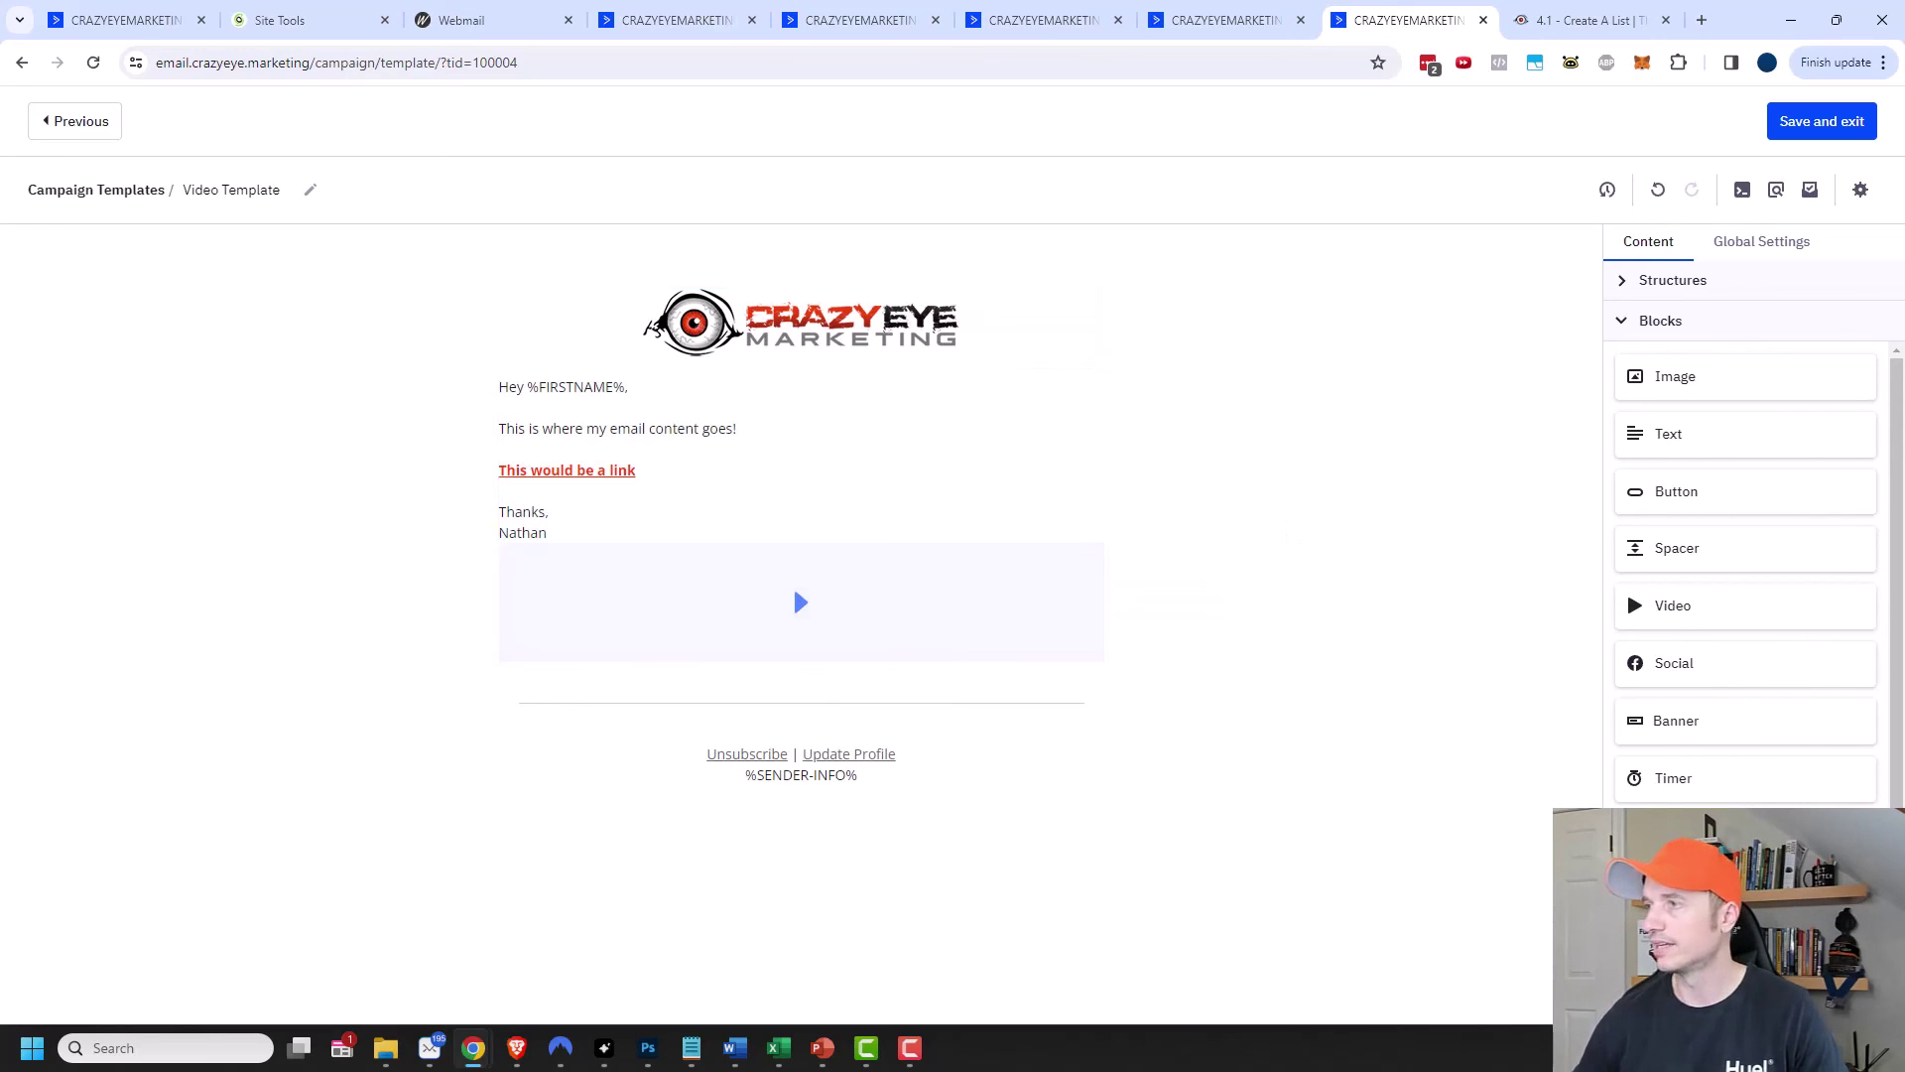
{"action": "left_click", "coordinate": [949, 593]}
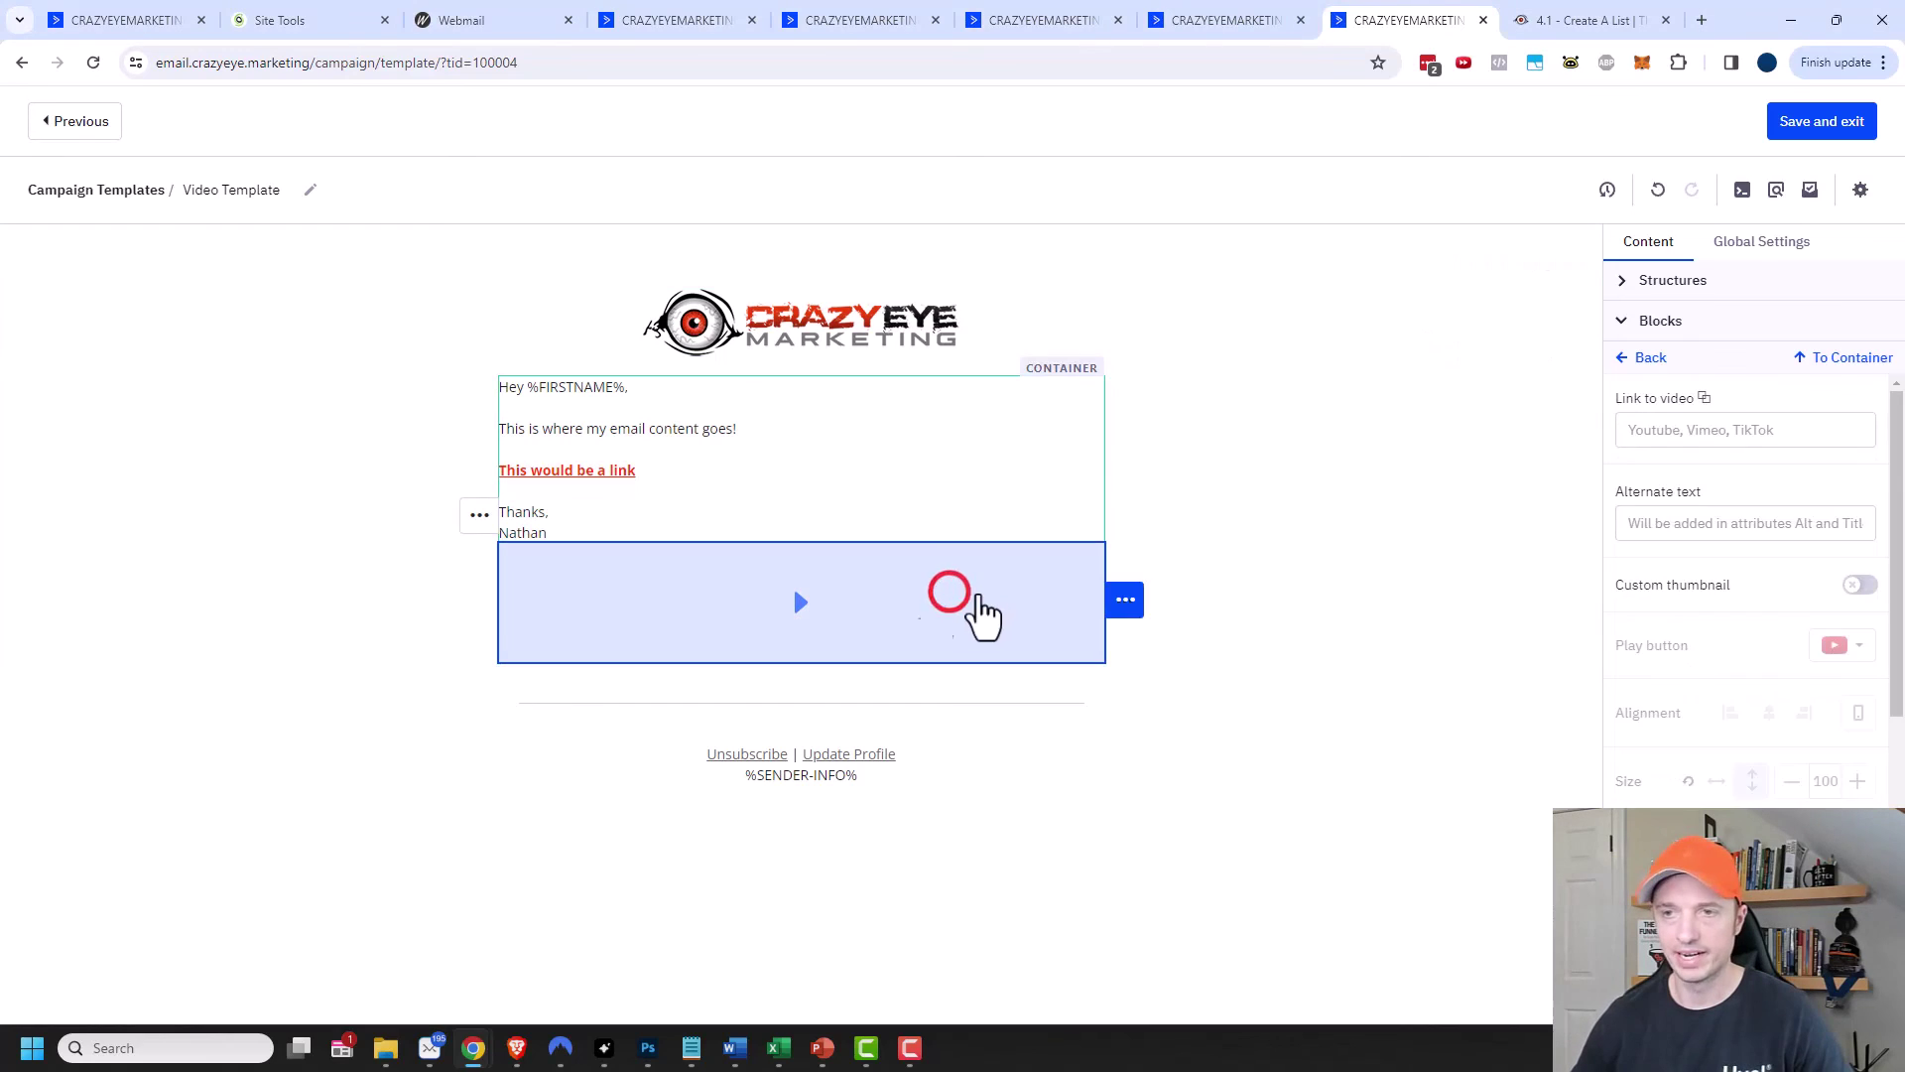
{"action": "left_click", "coordinate": [1658, 430]}
{"action": "type", "text": "https://youtu.be/9Tu2FdXAAOo"}
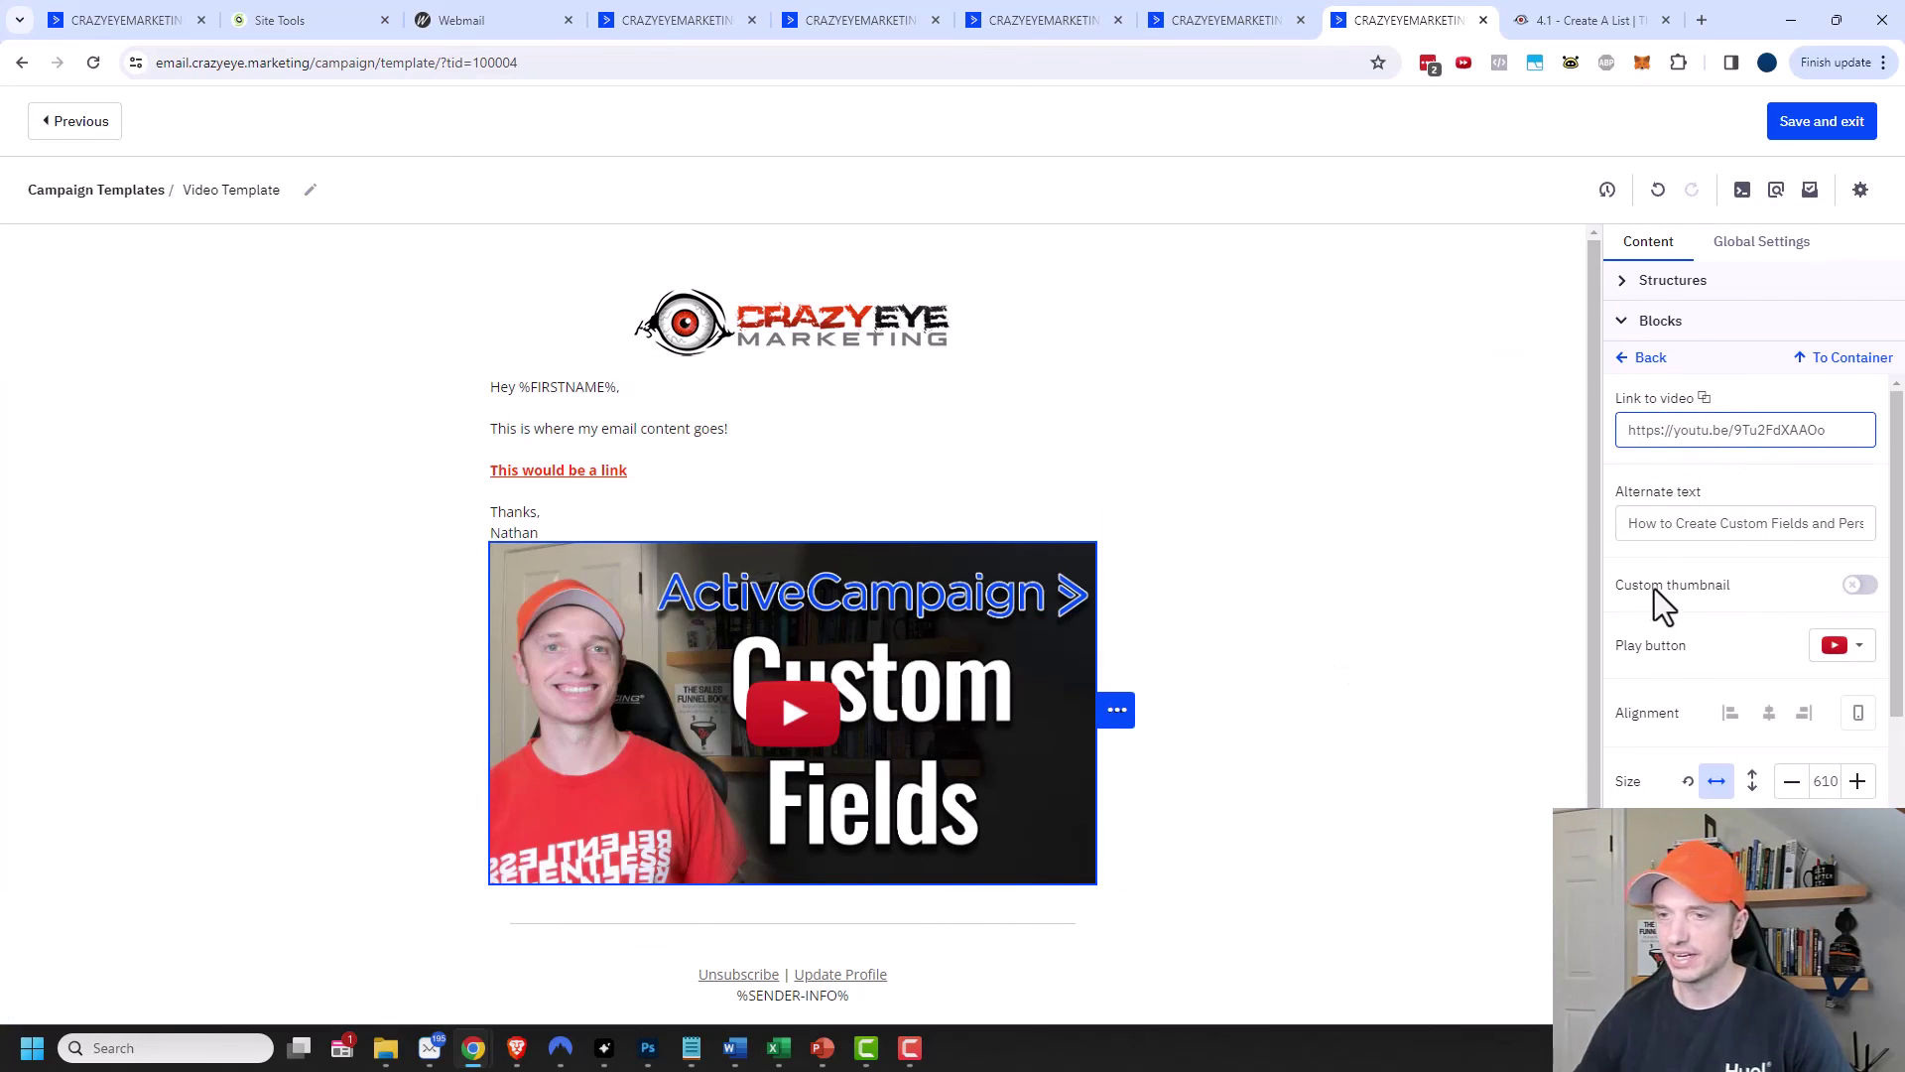
{"action": "scroll", "coordinate": [1717, 586], "scroll_direction": "down", "scroll_amount": 1}
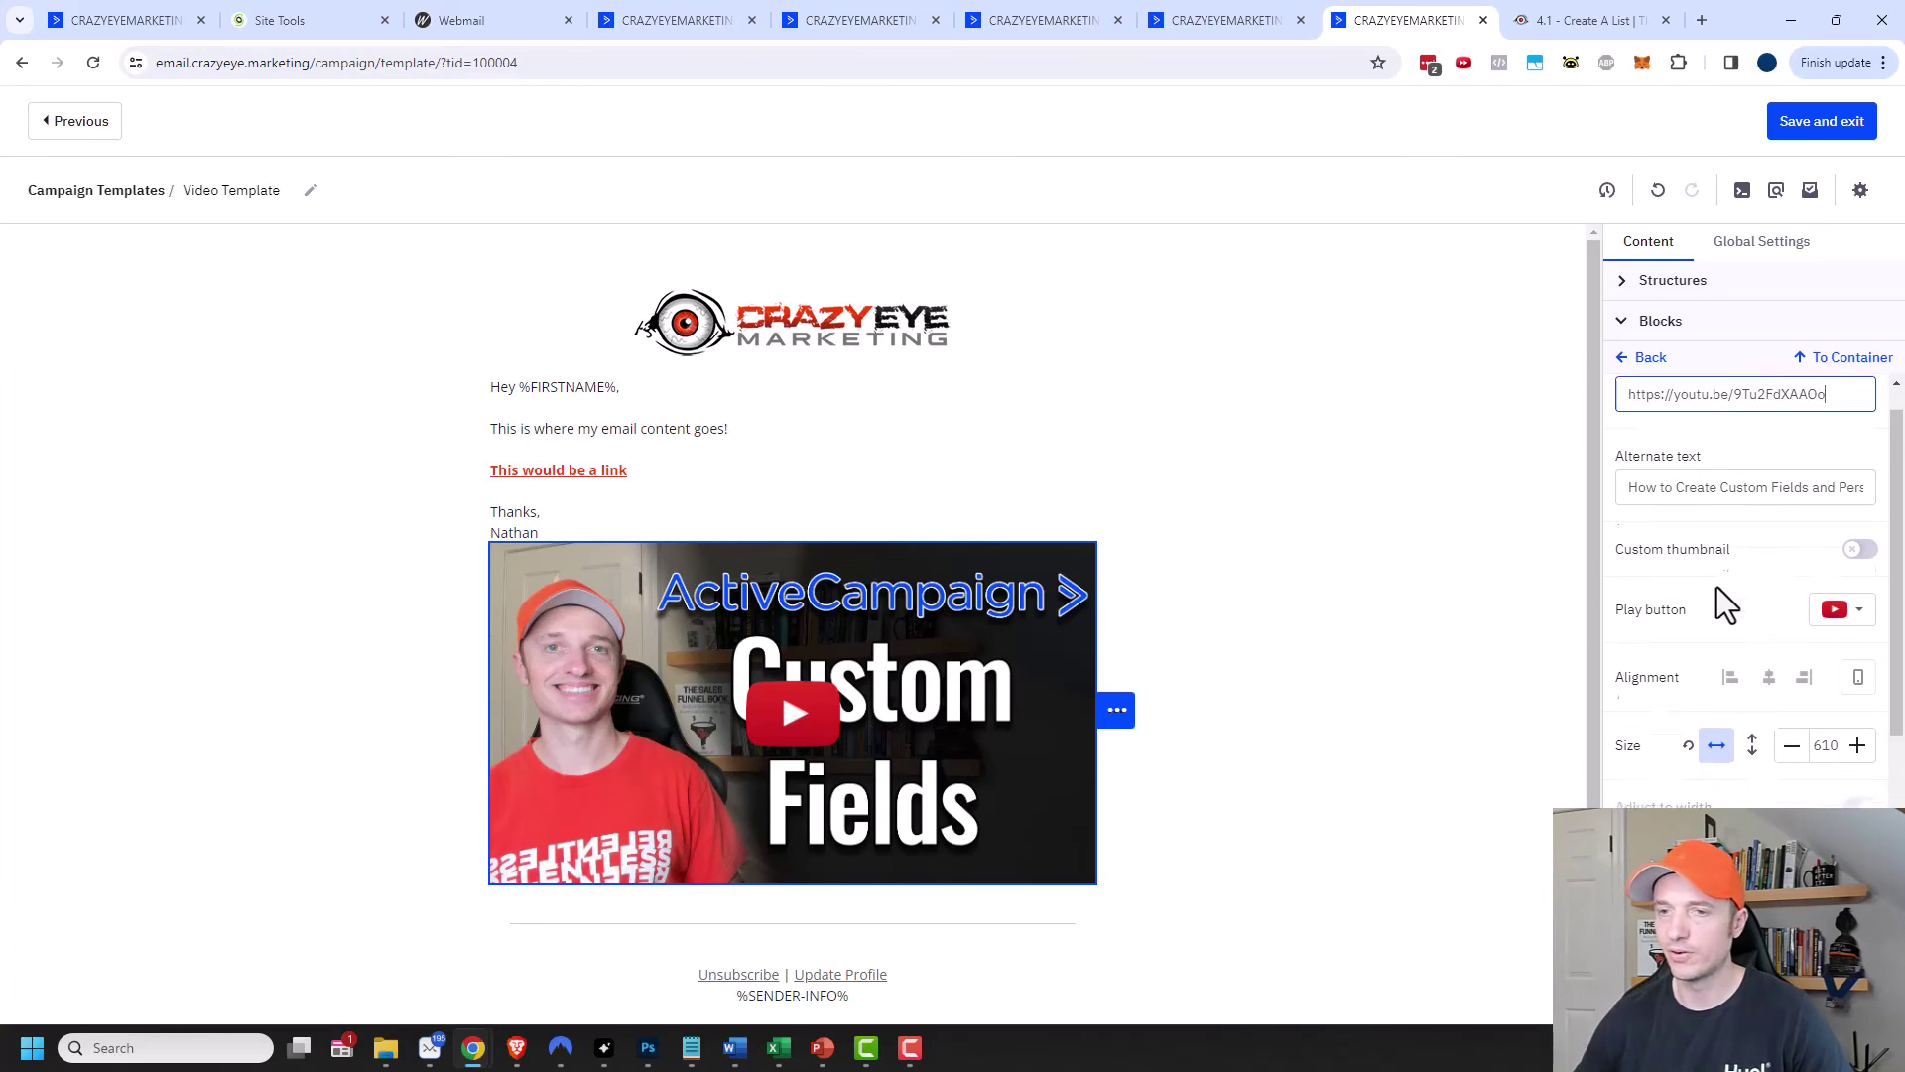
{"action": "scroll", "coordinate": [1687, 552], "scroll_direction": "down", "scroll_amount": 1}
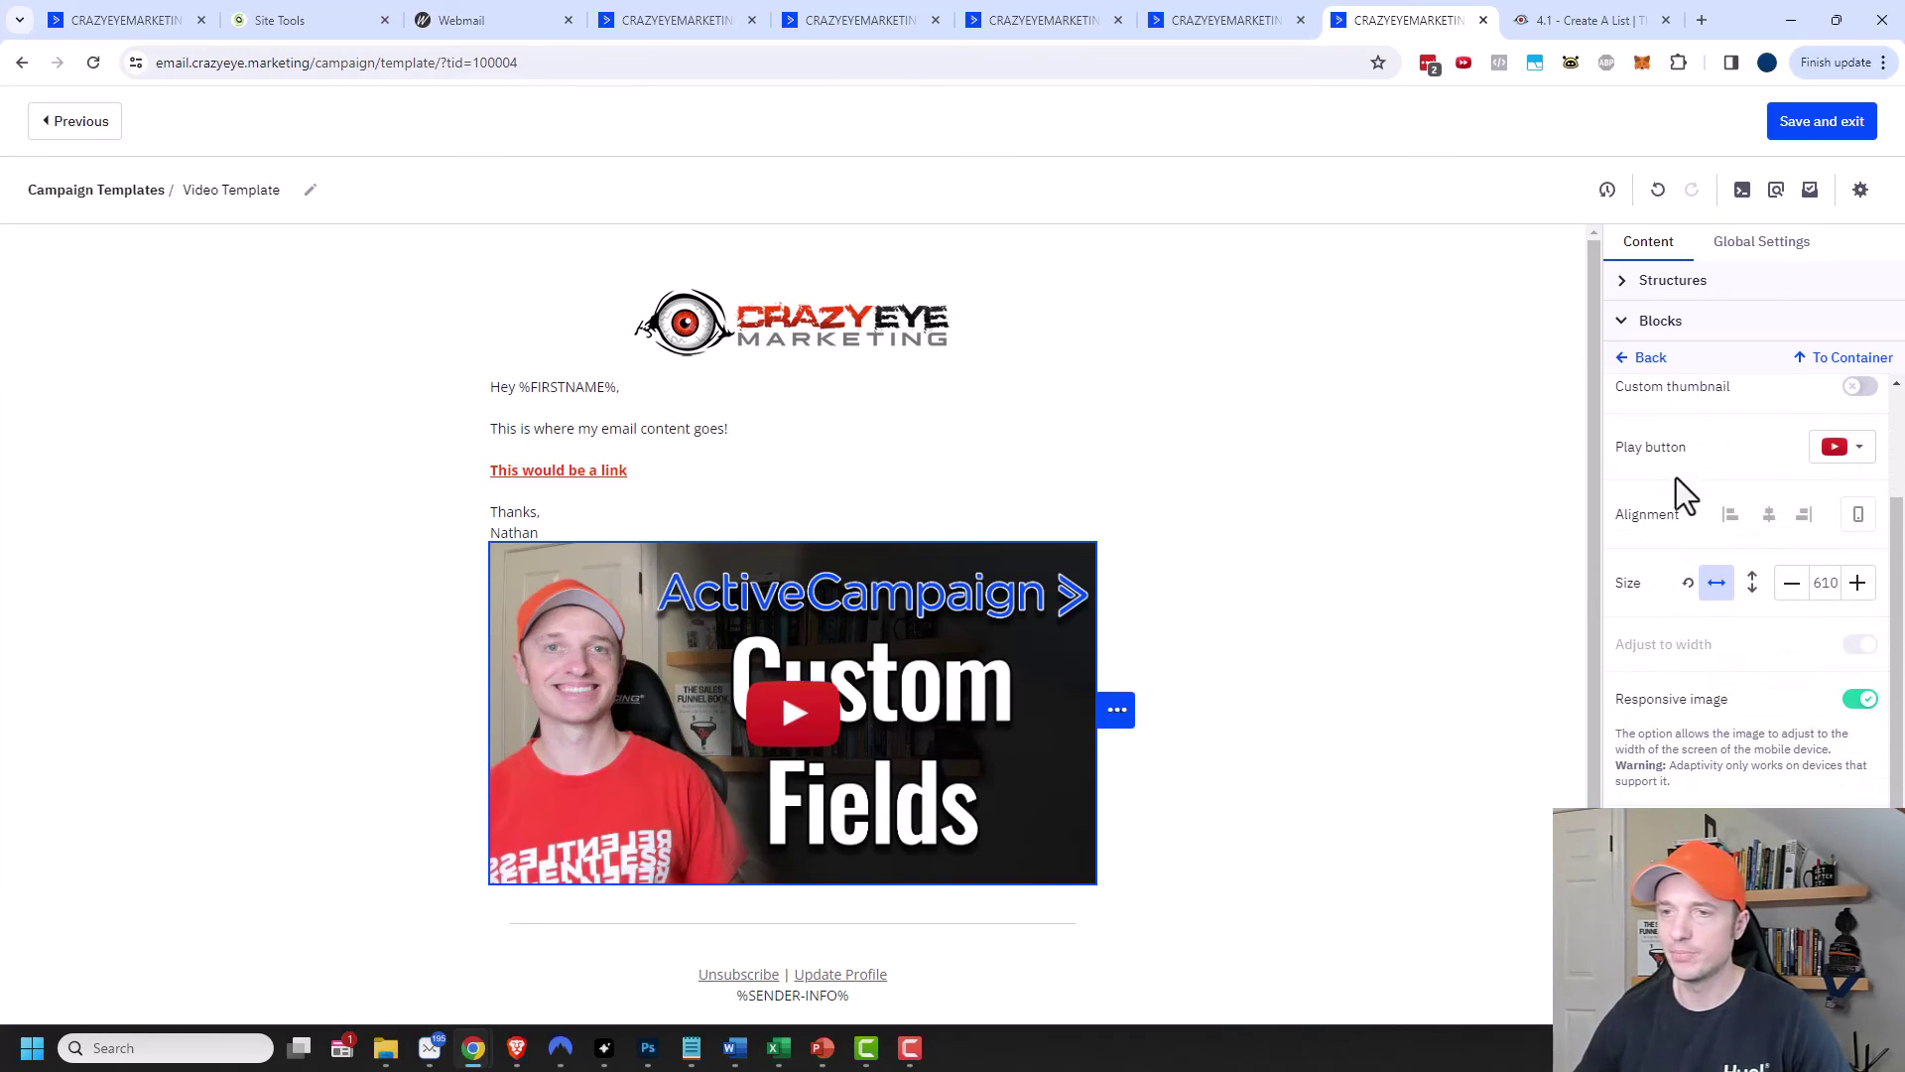
{"action": "left_click", "coordinate": [1844, 448]}
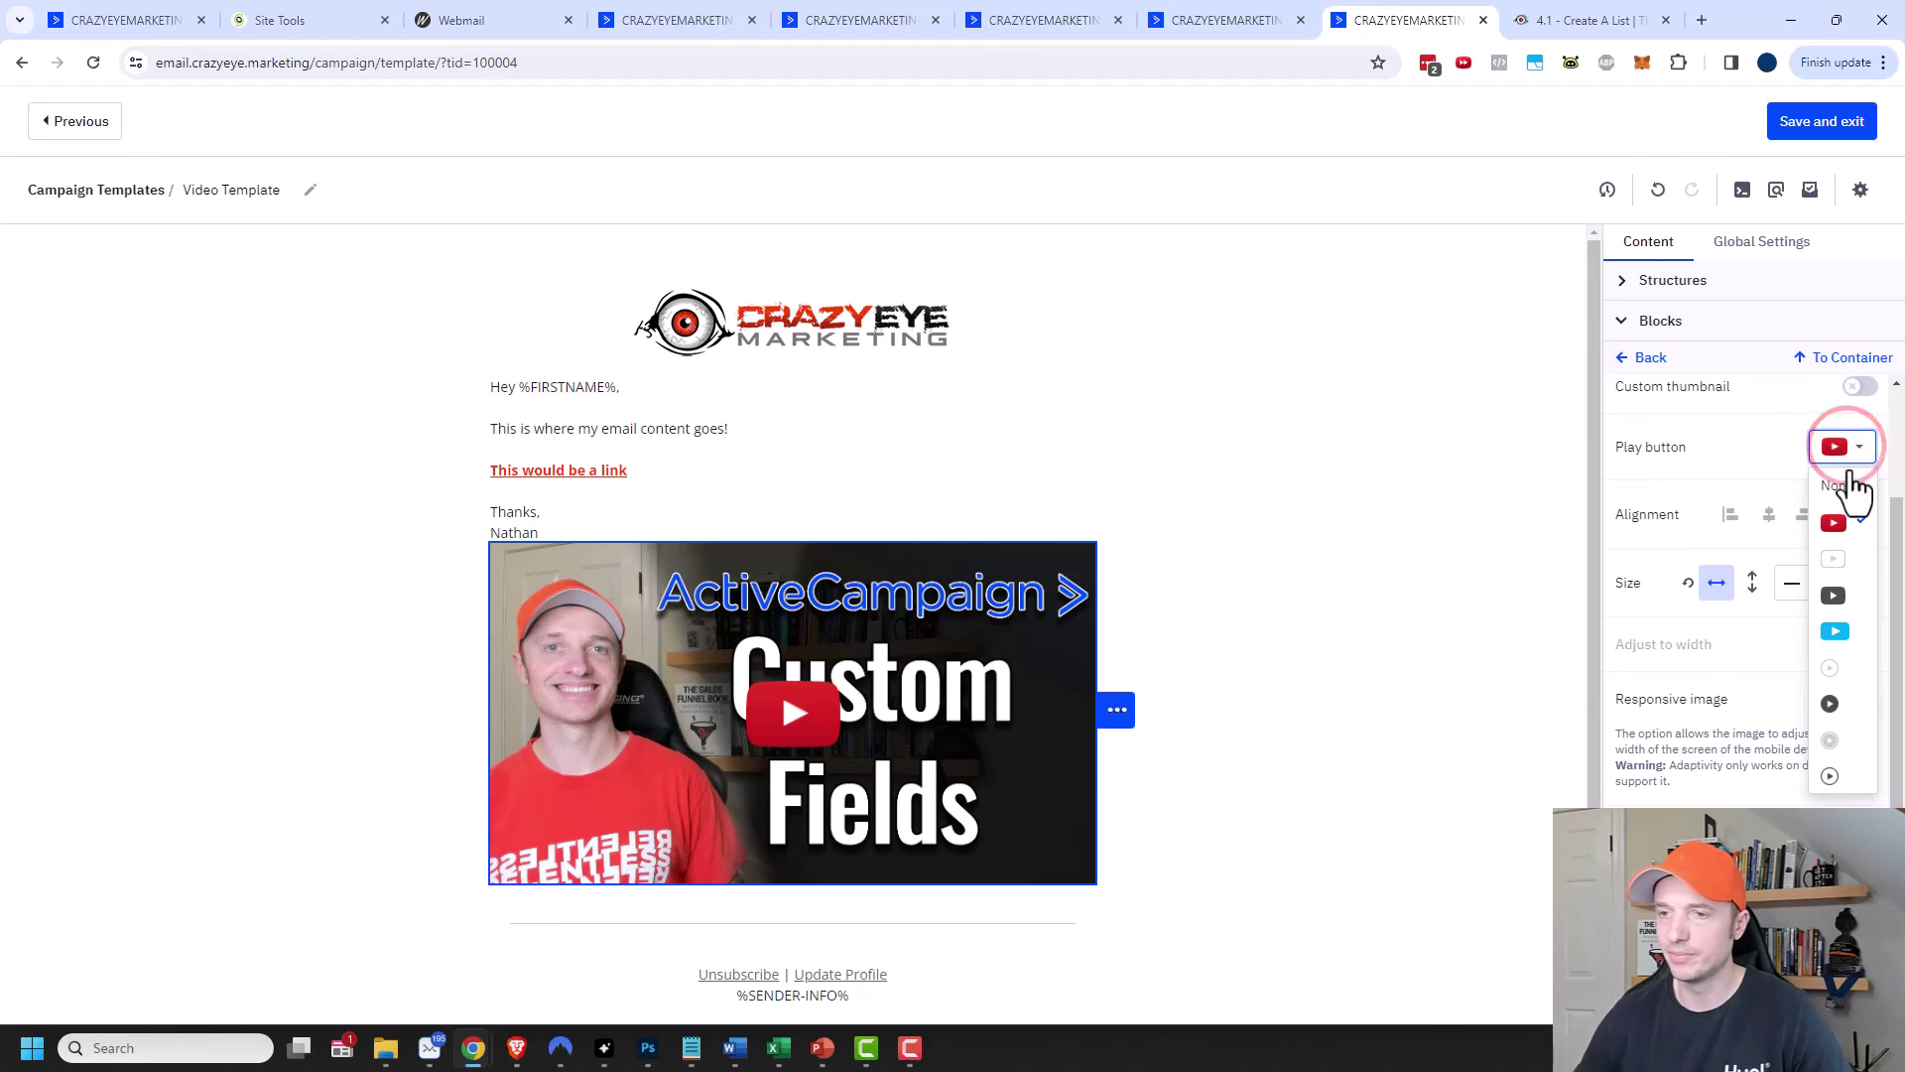
{"action": "left_click", "coordinate": [1747, 448]}
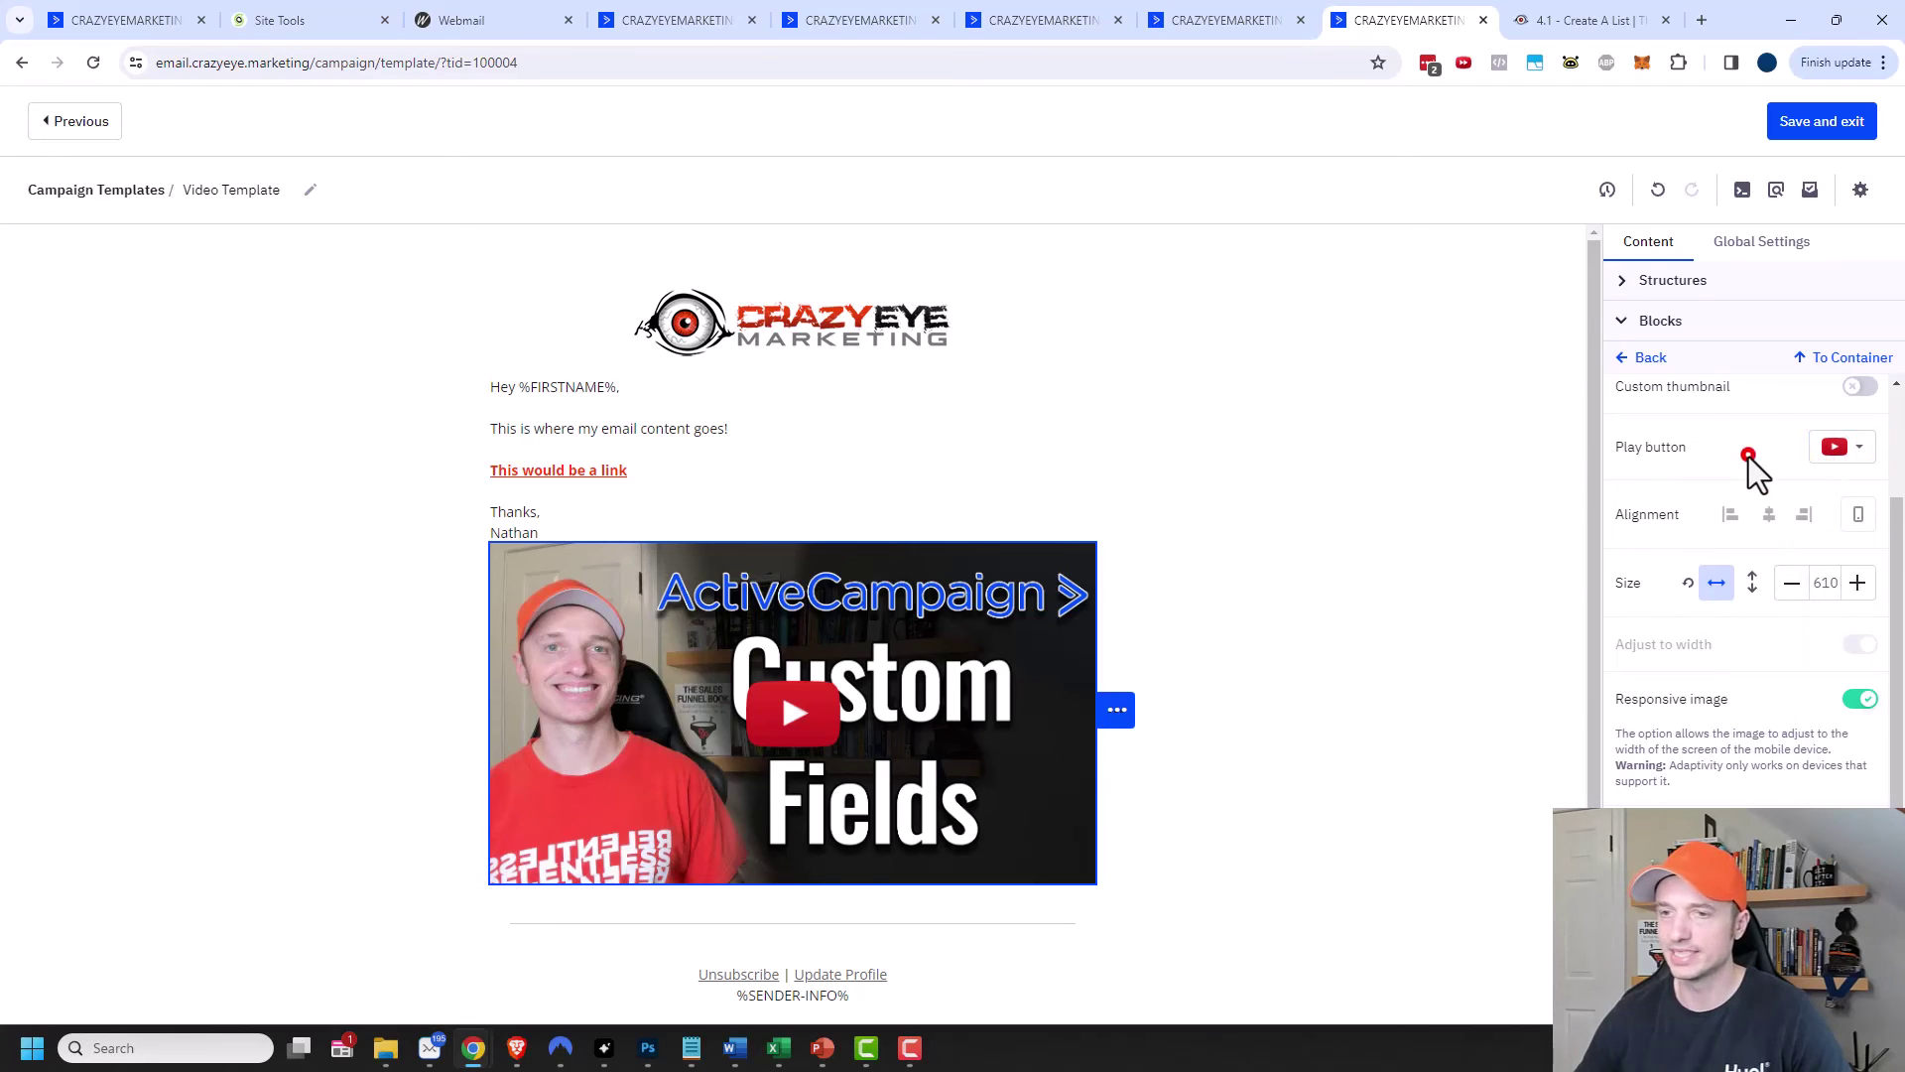
{"action": "scroll", "coordinate": [1775, 526], "scroll_direction": "down", "scroll_amount": 2}
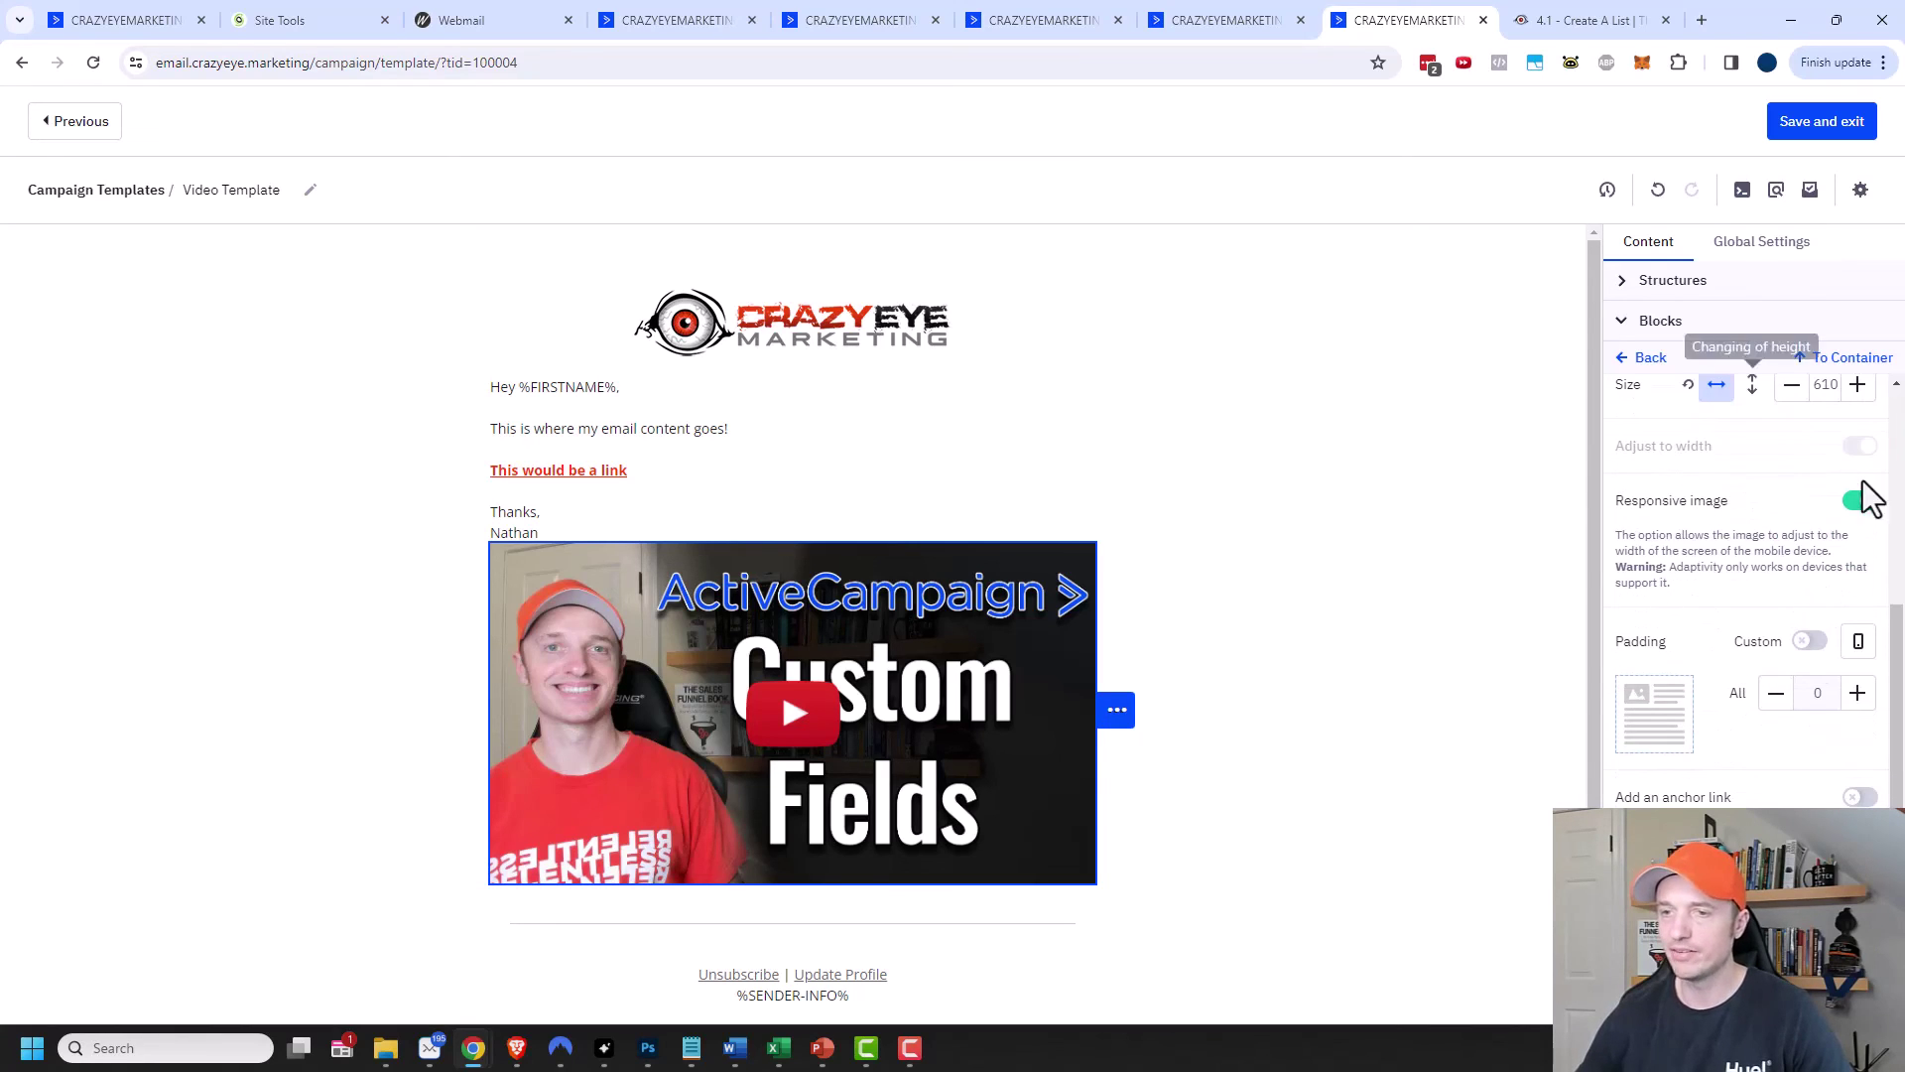
{"action": "scroll", "coordinate": [1777, 586], "scroll_direction": "down", "scroll_amount": 1}
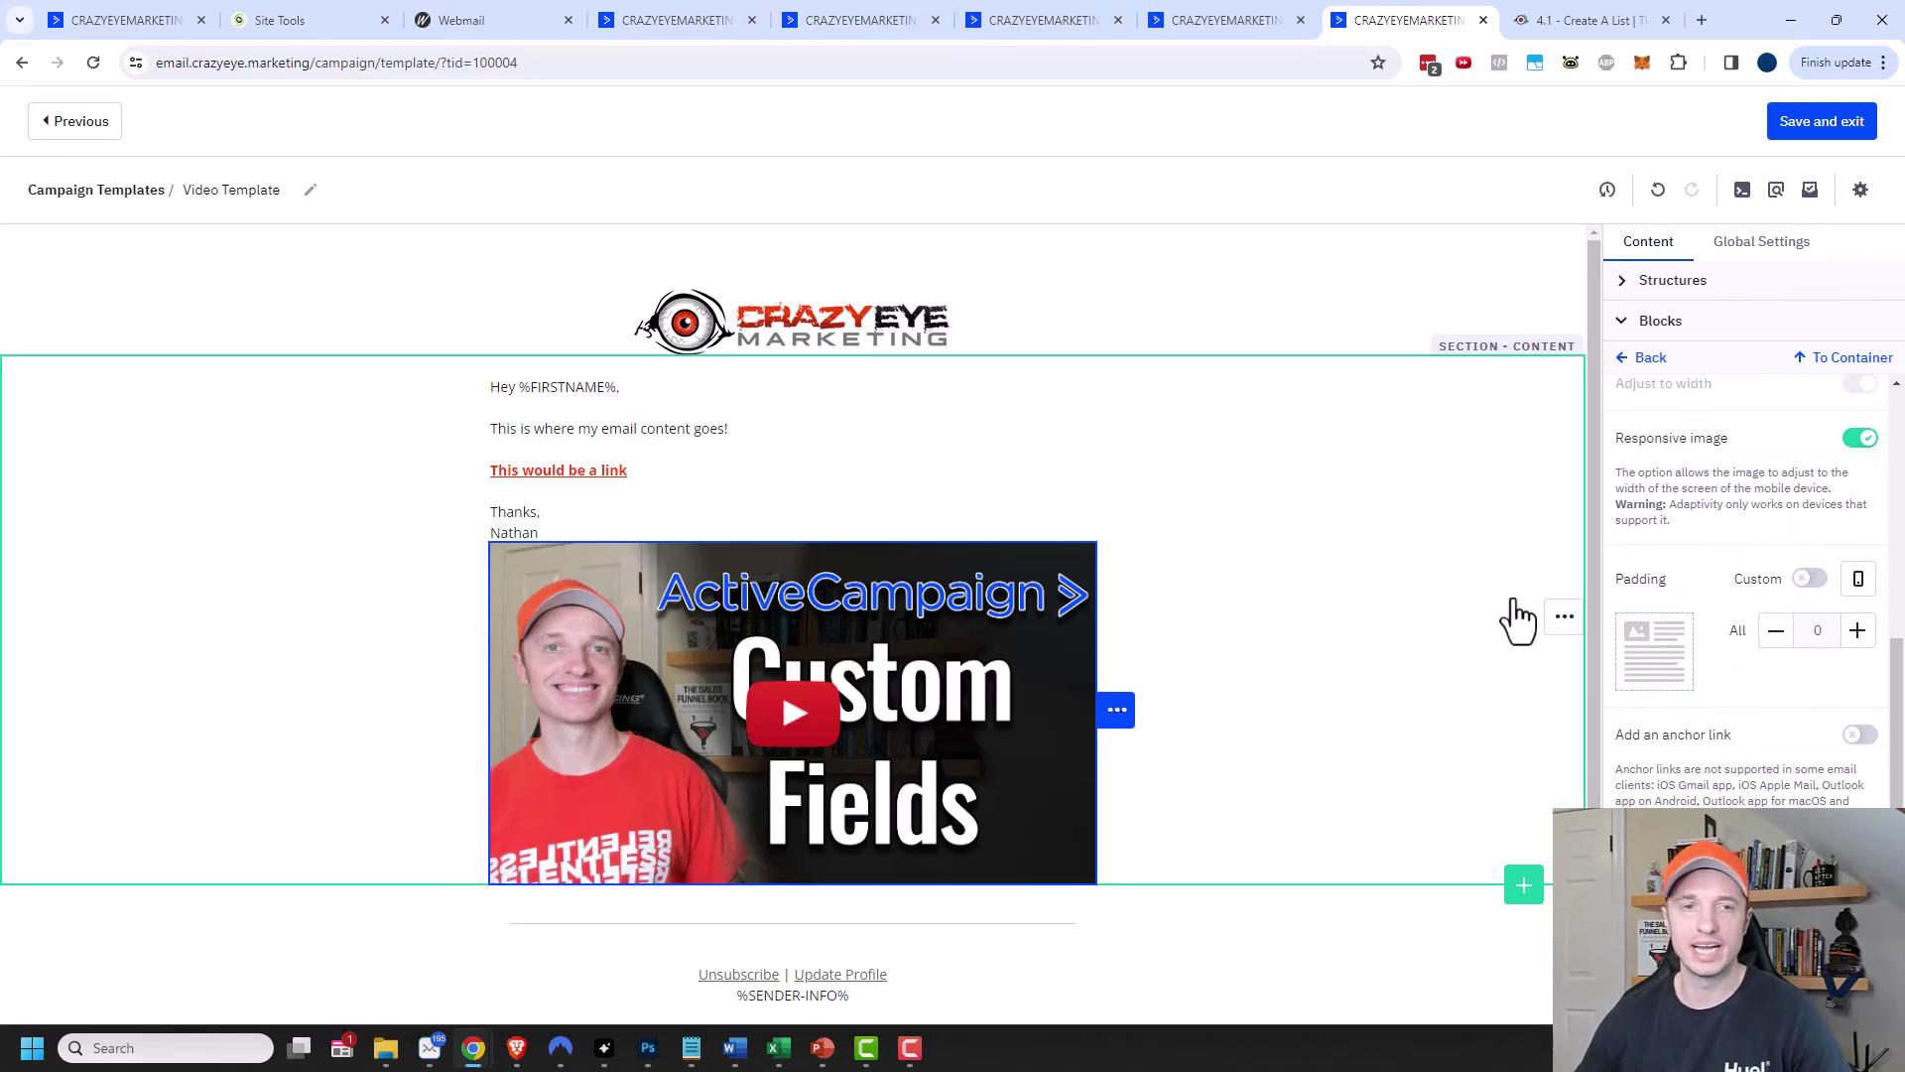
Replace the body text below the greeting with "I just recorded a new video about XYZ that I think you'll like, check it out!".
{"action": "left_click", "coordinate": [742, 502]}
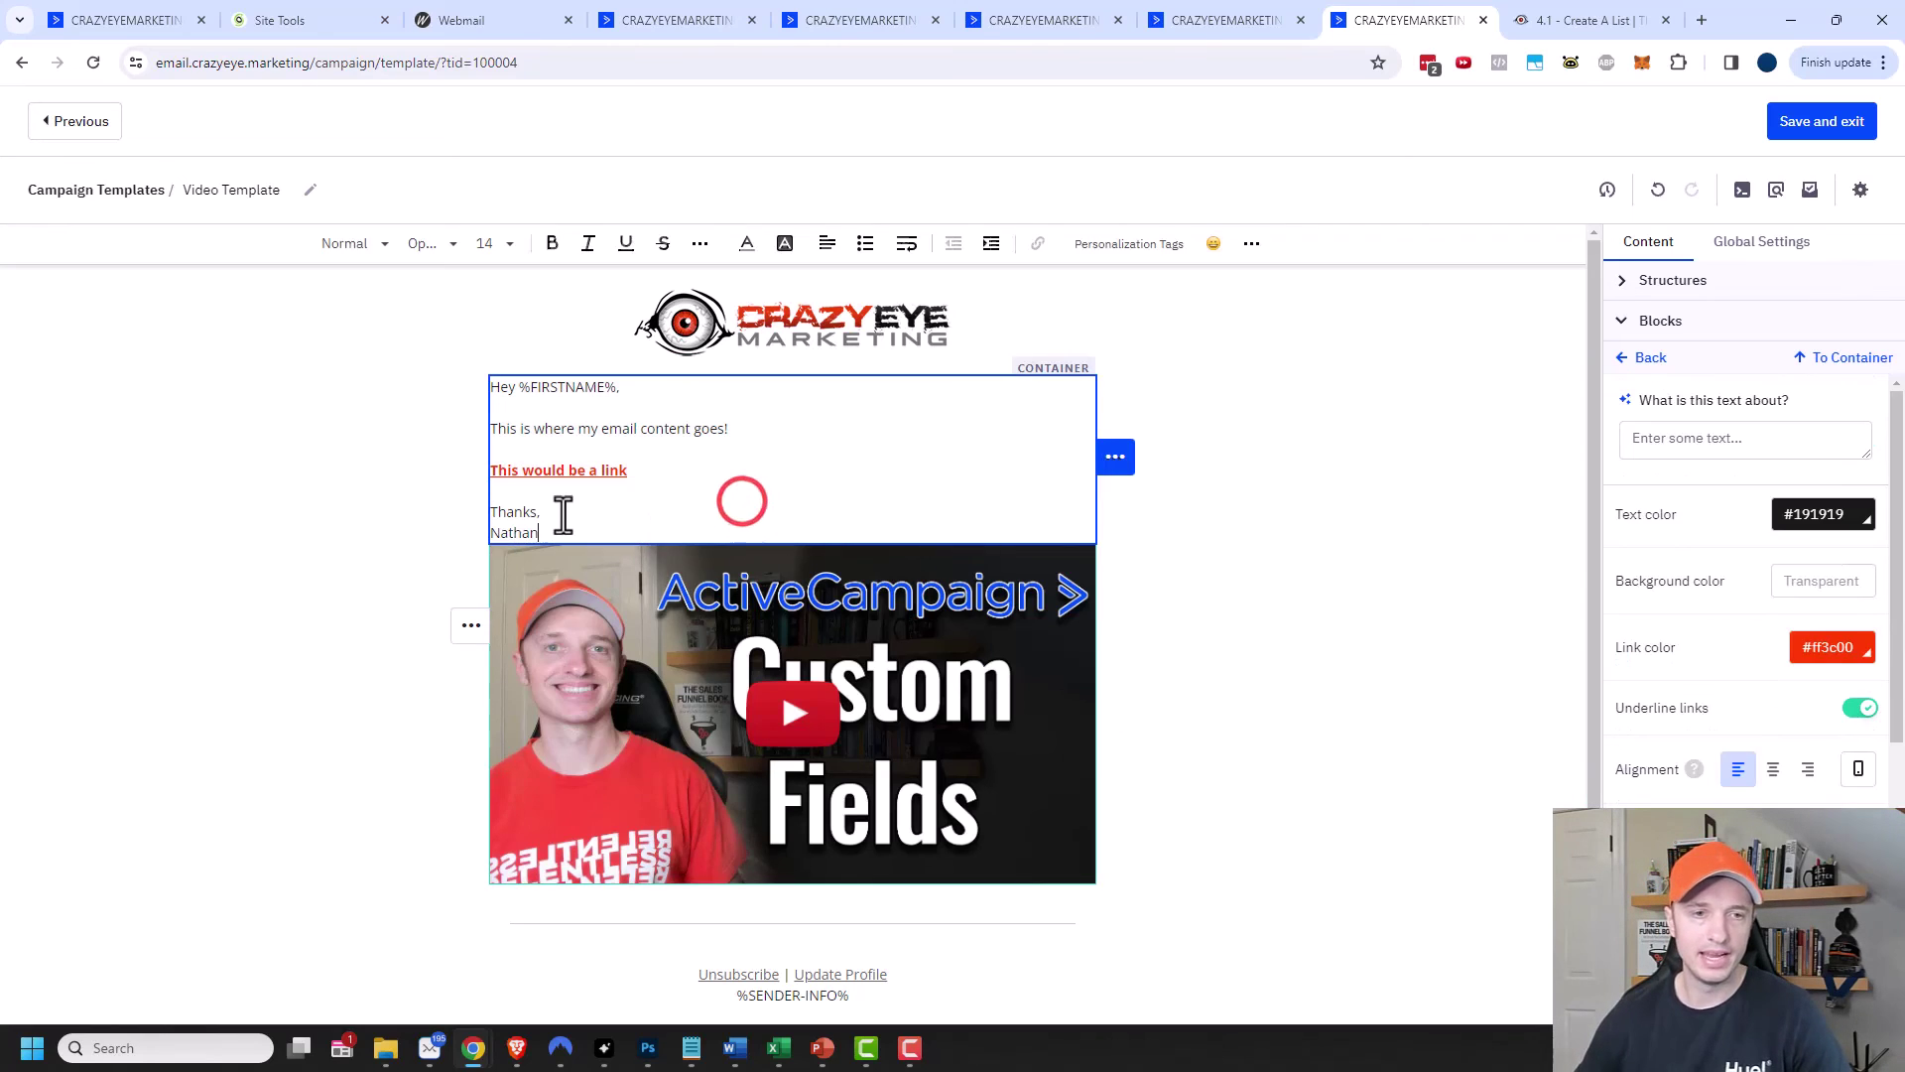
{"action": "left_click_drag", "start_coordinate": [564, 534], "coordinate": [484, 434]}
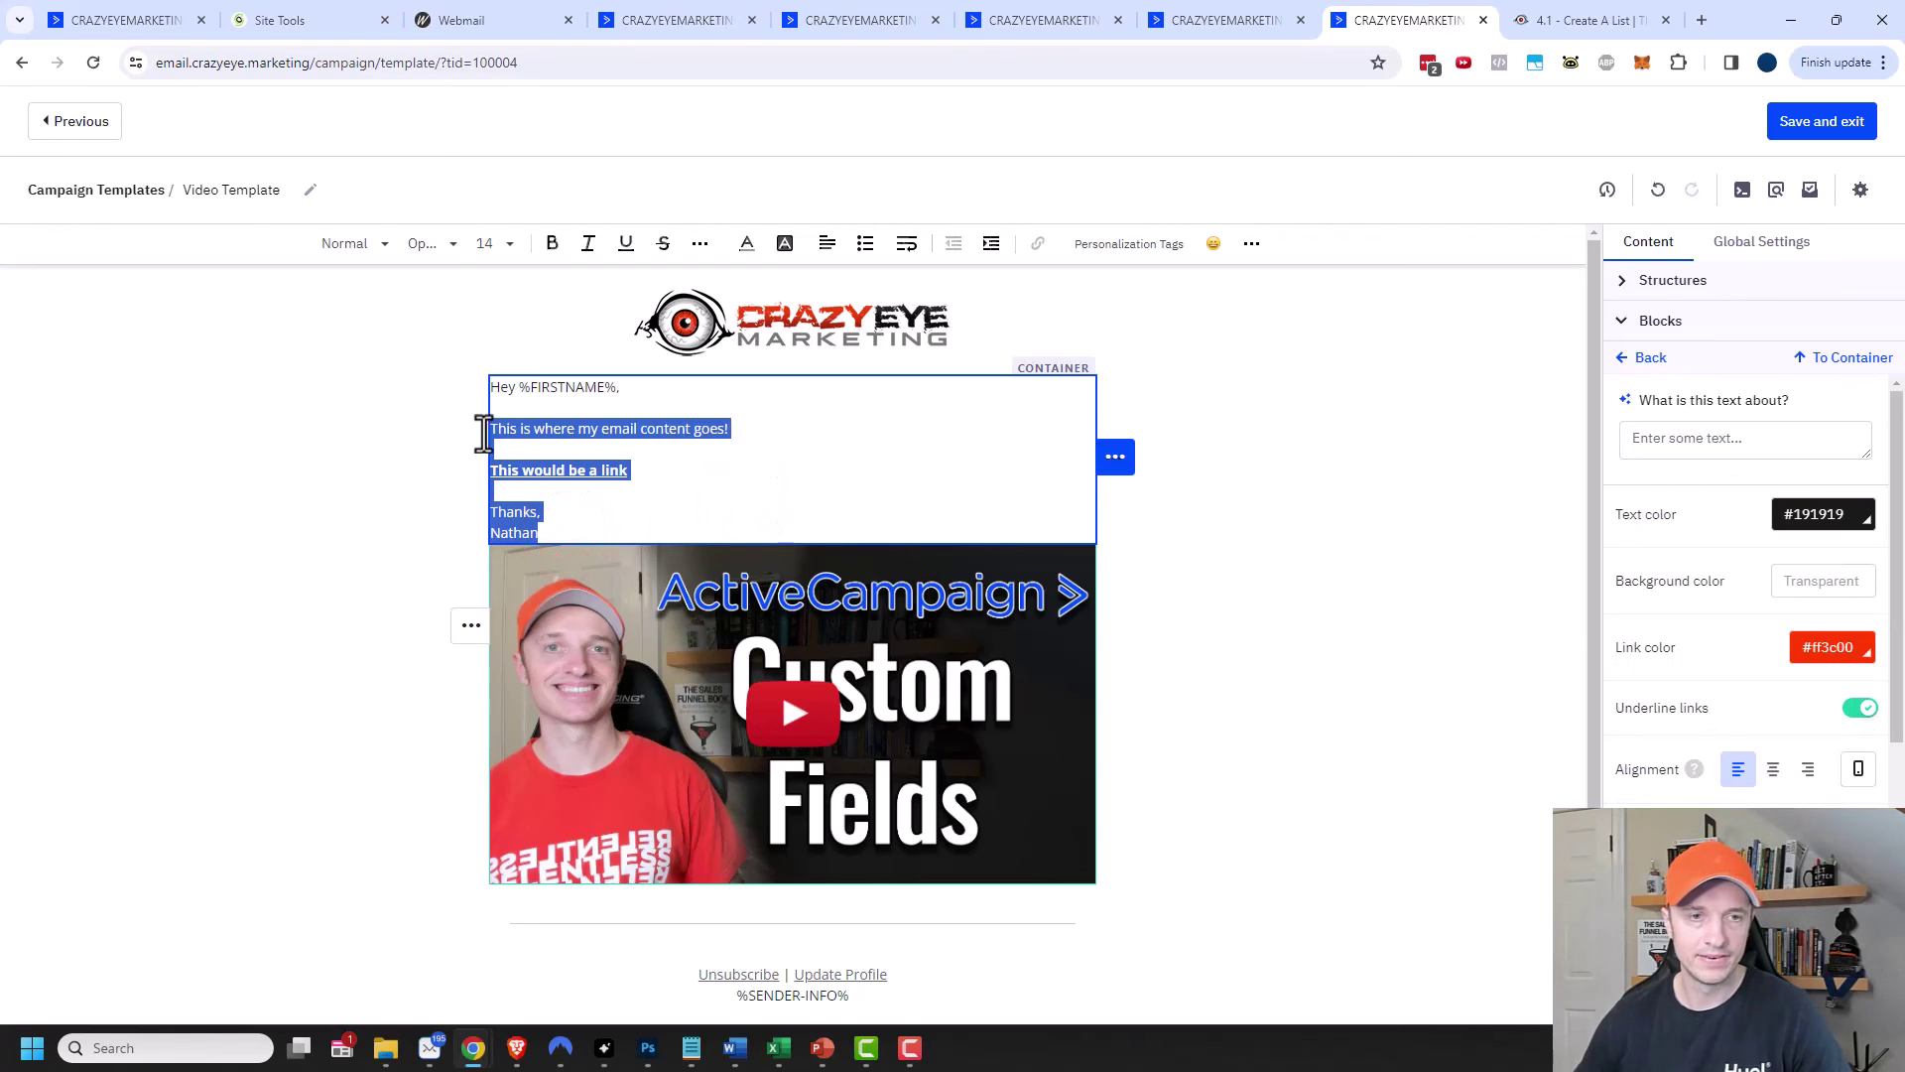
{"action": "type", "text": "I just recorded a new video about XYZ that I think you'll like, check it out!"}
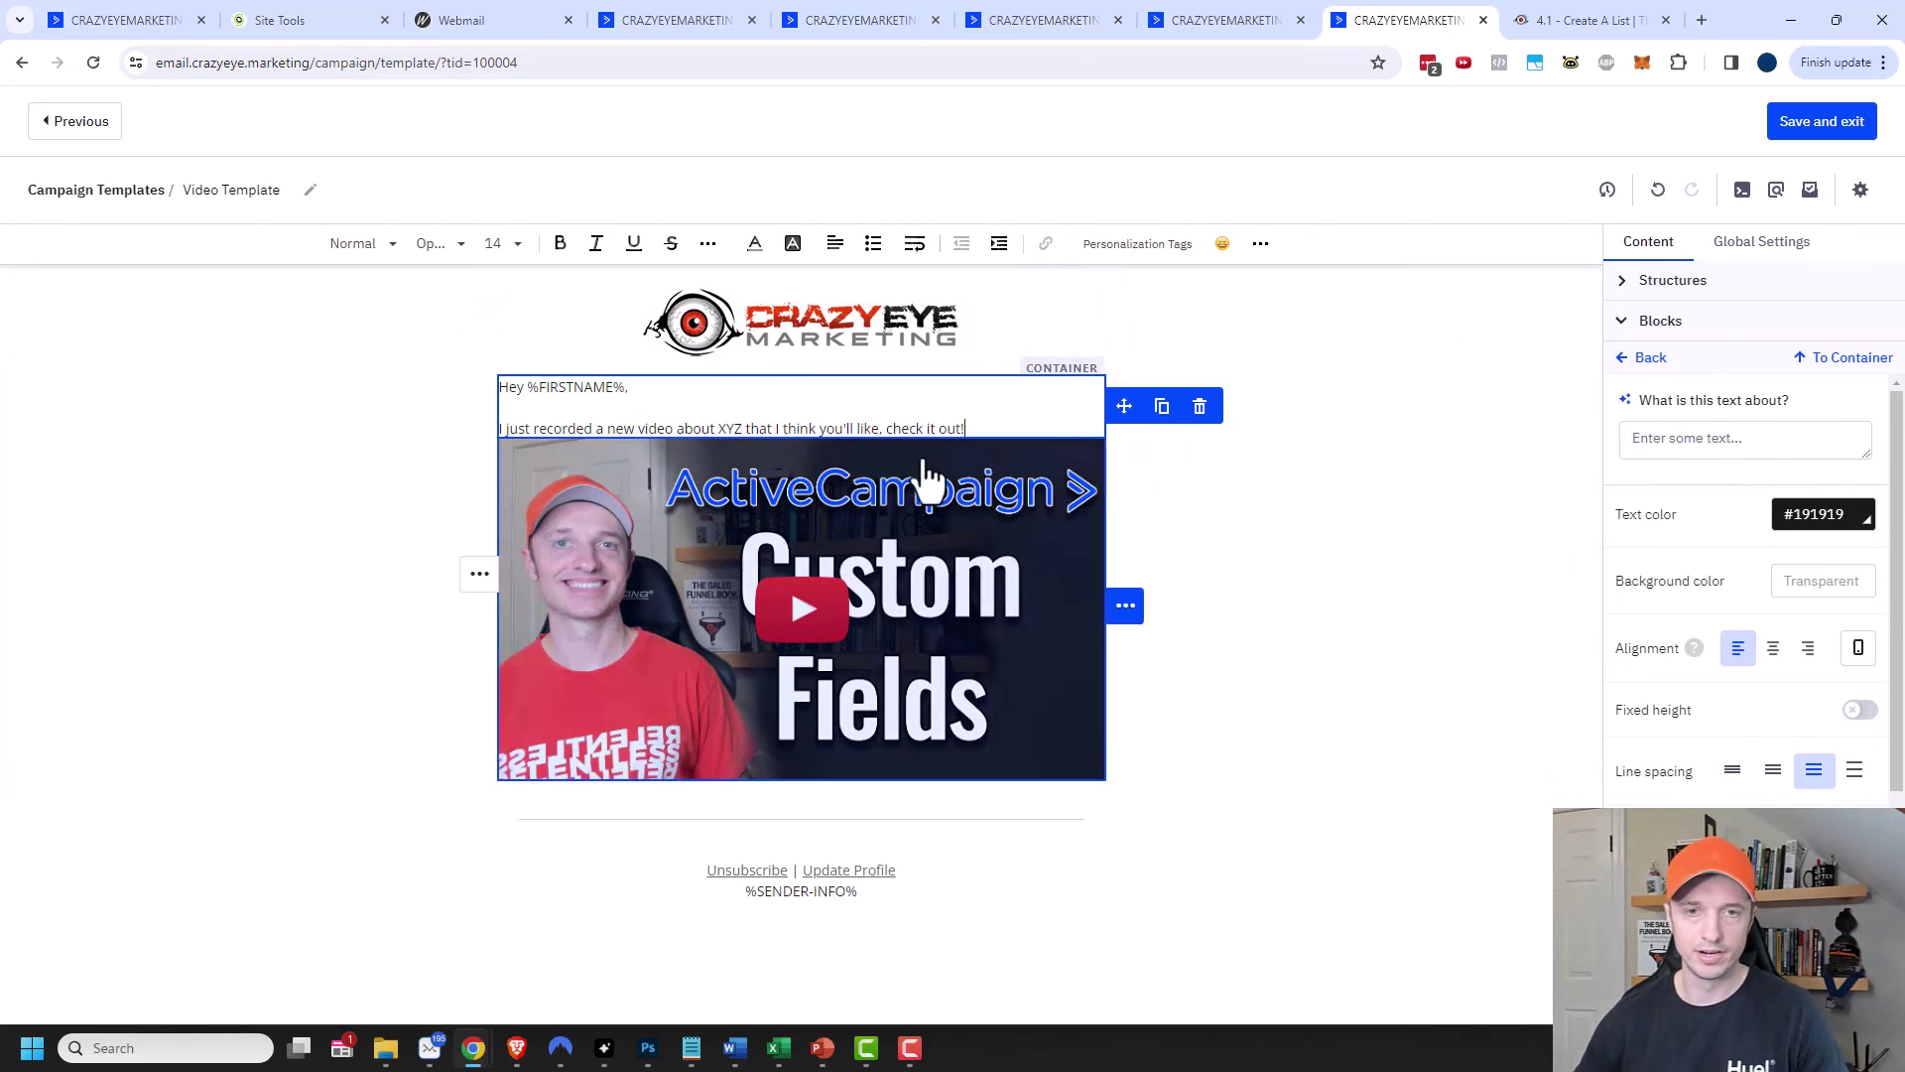
Enable custom padding on the video block and set its top padding to 10.
{"action": "left_click", "coordinate": [997, 554]}
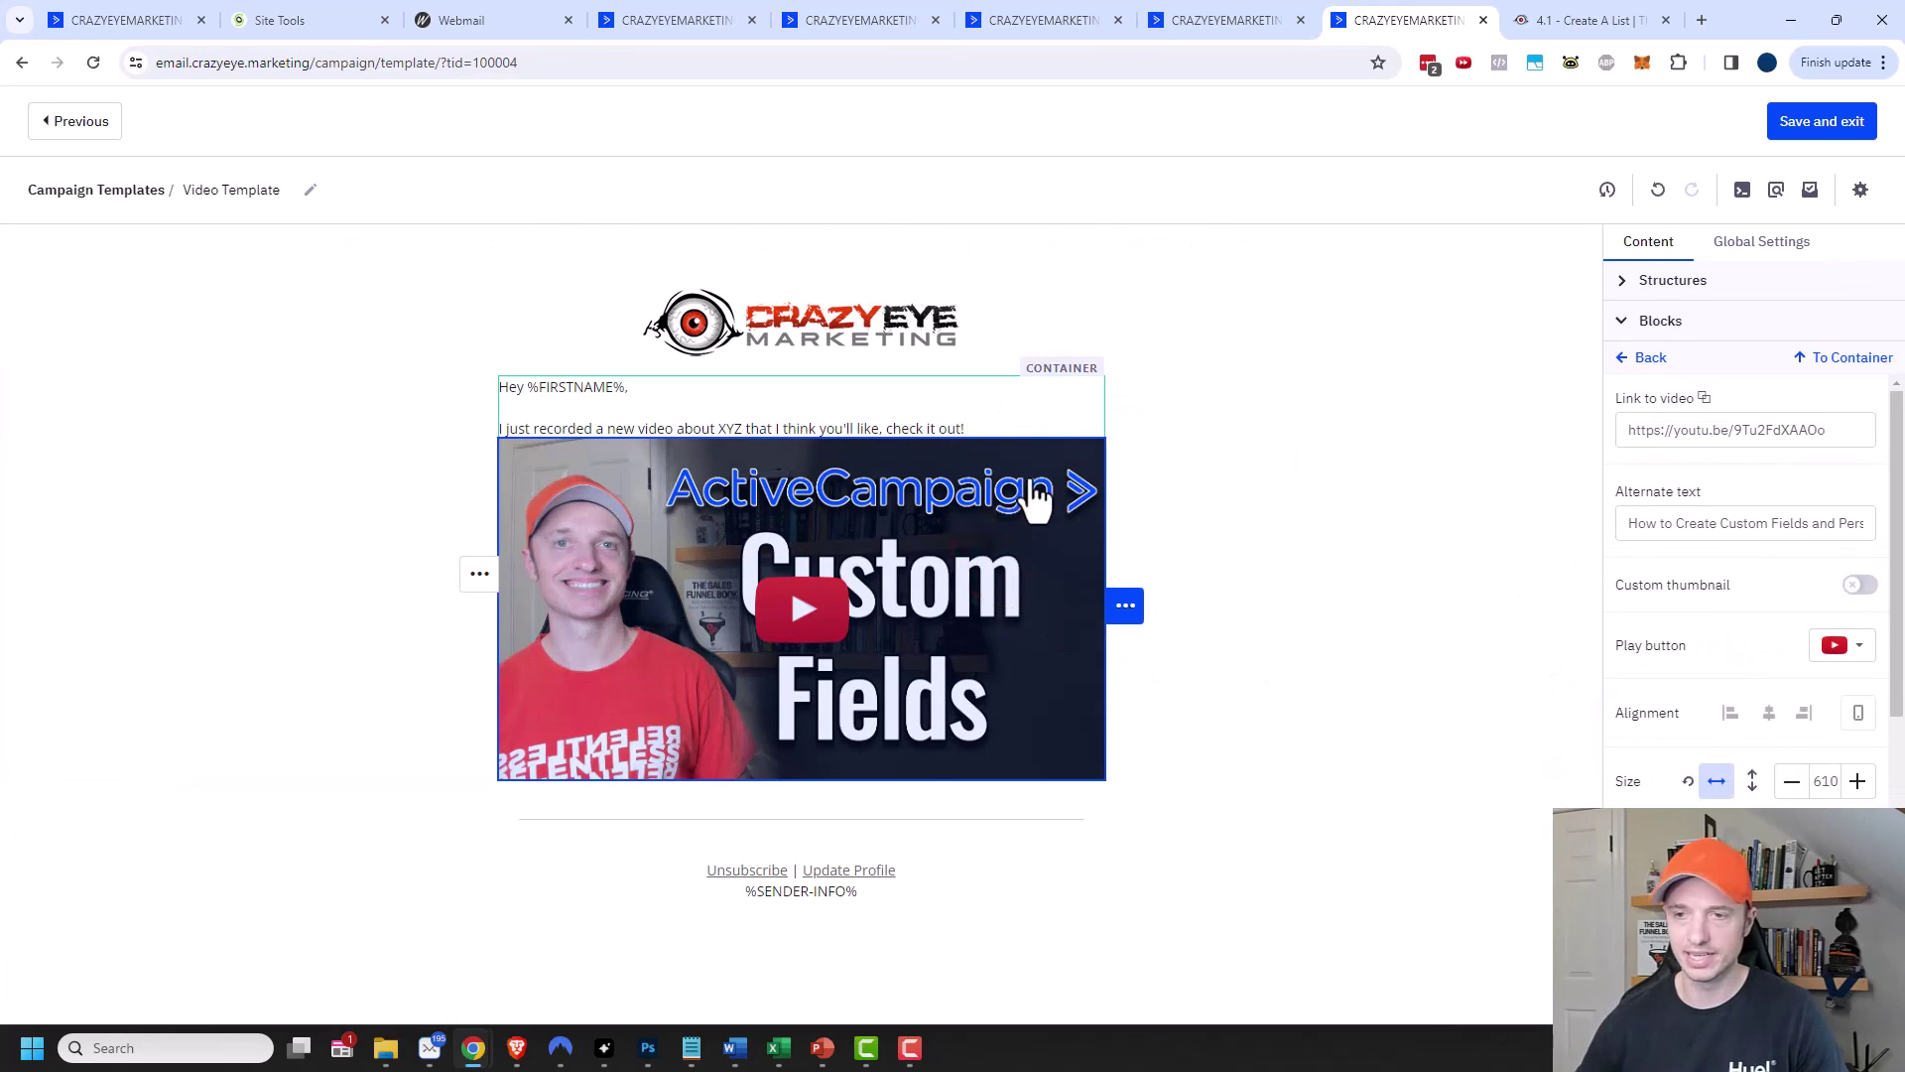
{"action": "scroll", "coordinate": [1749, 651], "scroll_direction": "down", "scroll_amount": 3}
{"action": "scroll", "coordinate": [1761, 708], "scroll_direction": "down", "scroll_amount": 1}
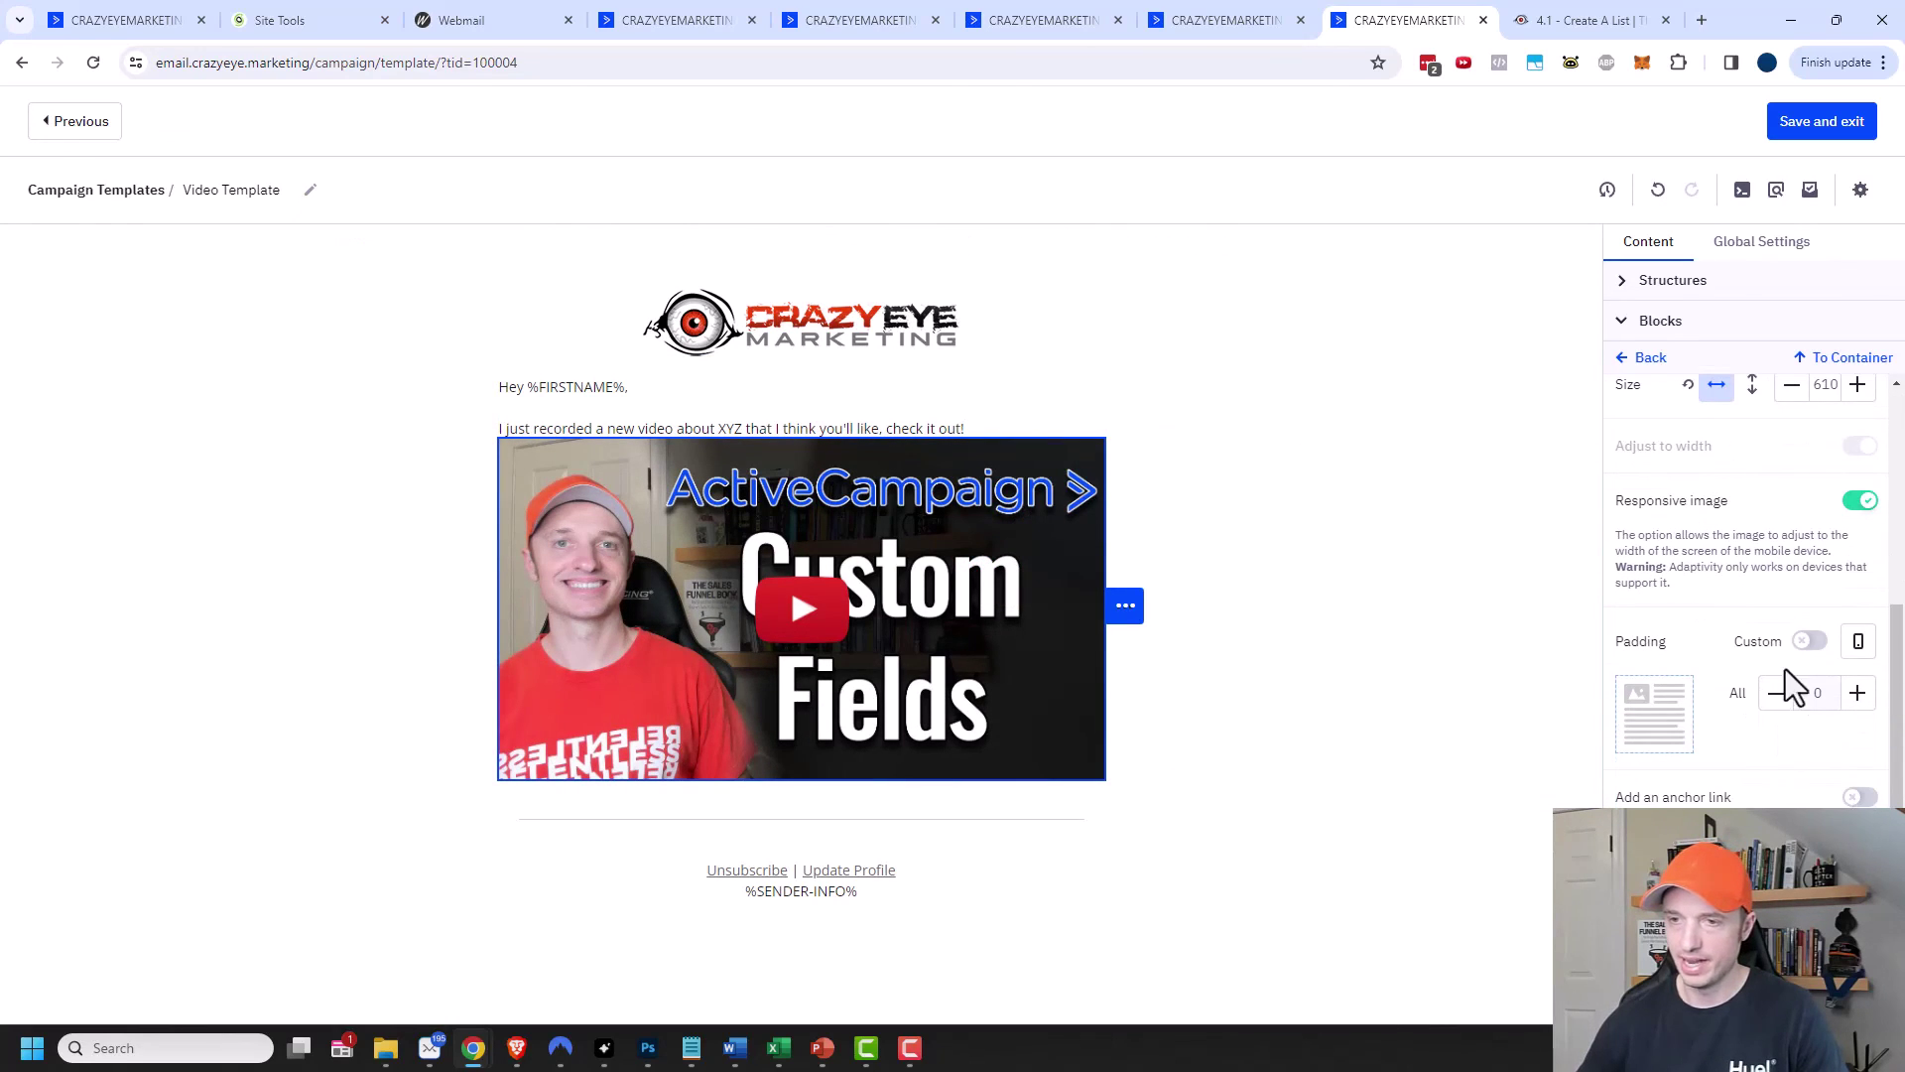
{"action": "left_click", "coordinate": [1811, 641]}
{"action": "left_click", "coordinate": [1858, 796]}
{"action": "left_click", "coordinate": [1858, 796]}
{"action": "left_click", "coordinate": [1858, 796]}
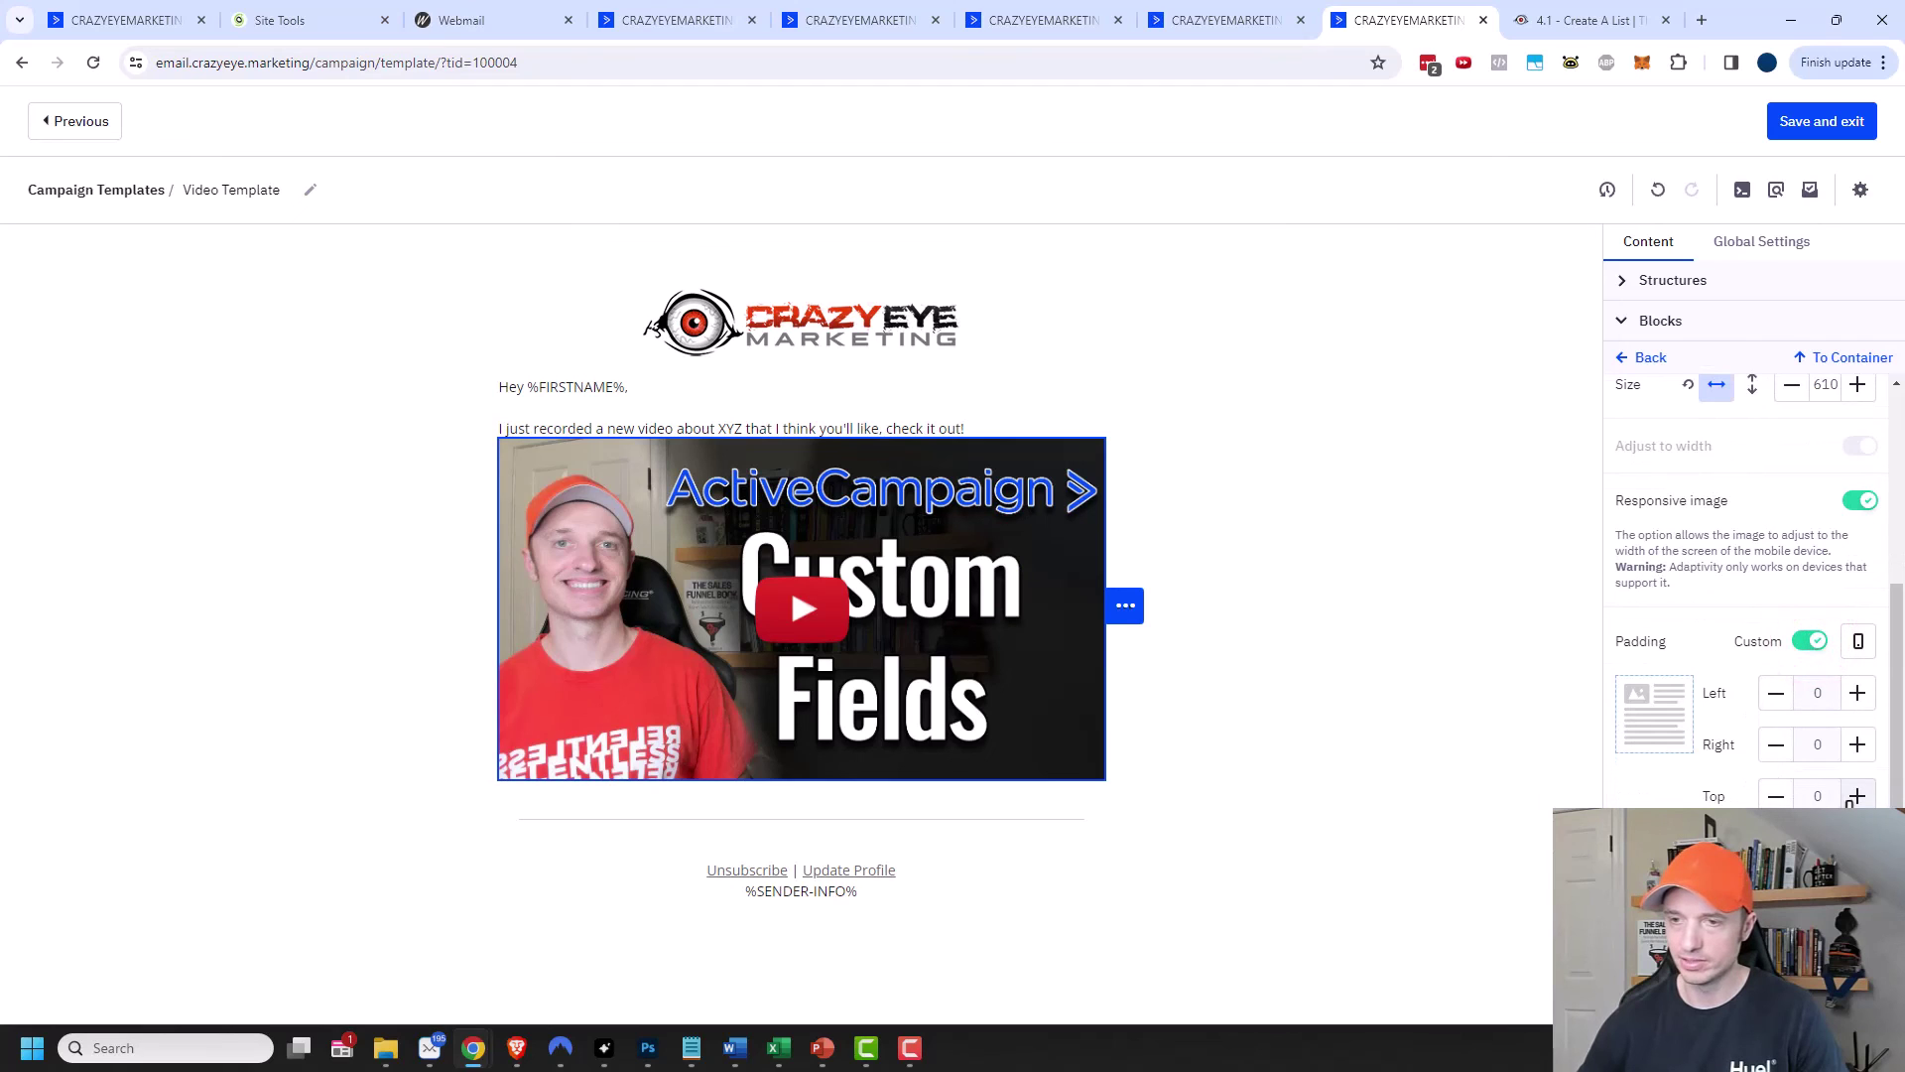
{"action": "left_click", "coordinate": [1857, 796]}
{"action": "left_click", "coordinate": [1858, 796]}
{"action": "scroll", "coordinate": [1858, 797], "scroll_direction": "down", "scroll_amount": 1}
{"action": "left_click", "coordinate": [1858, 698]}
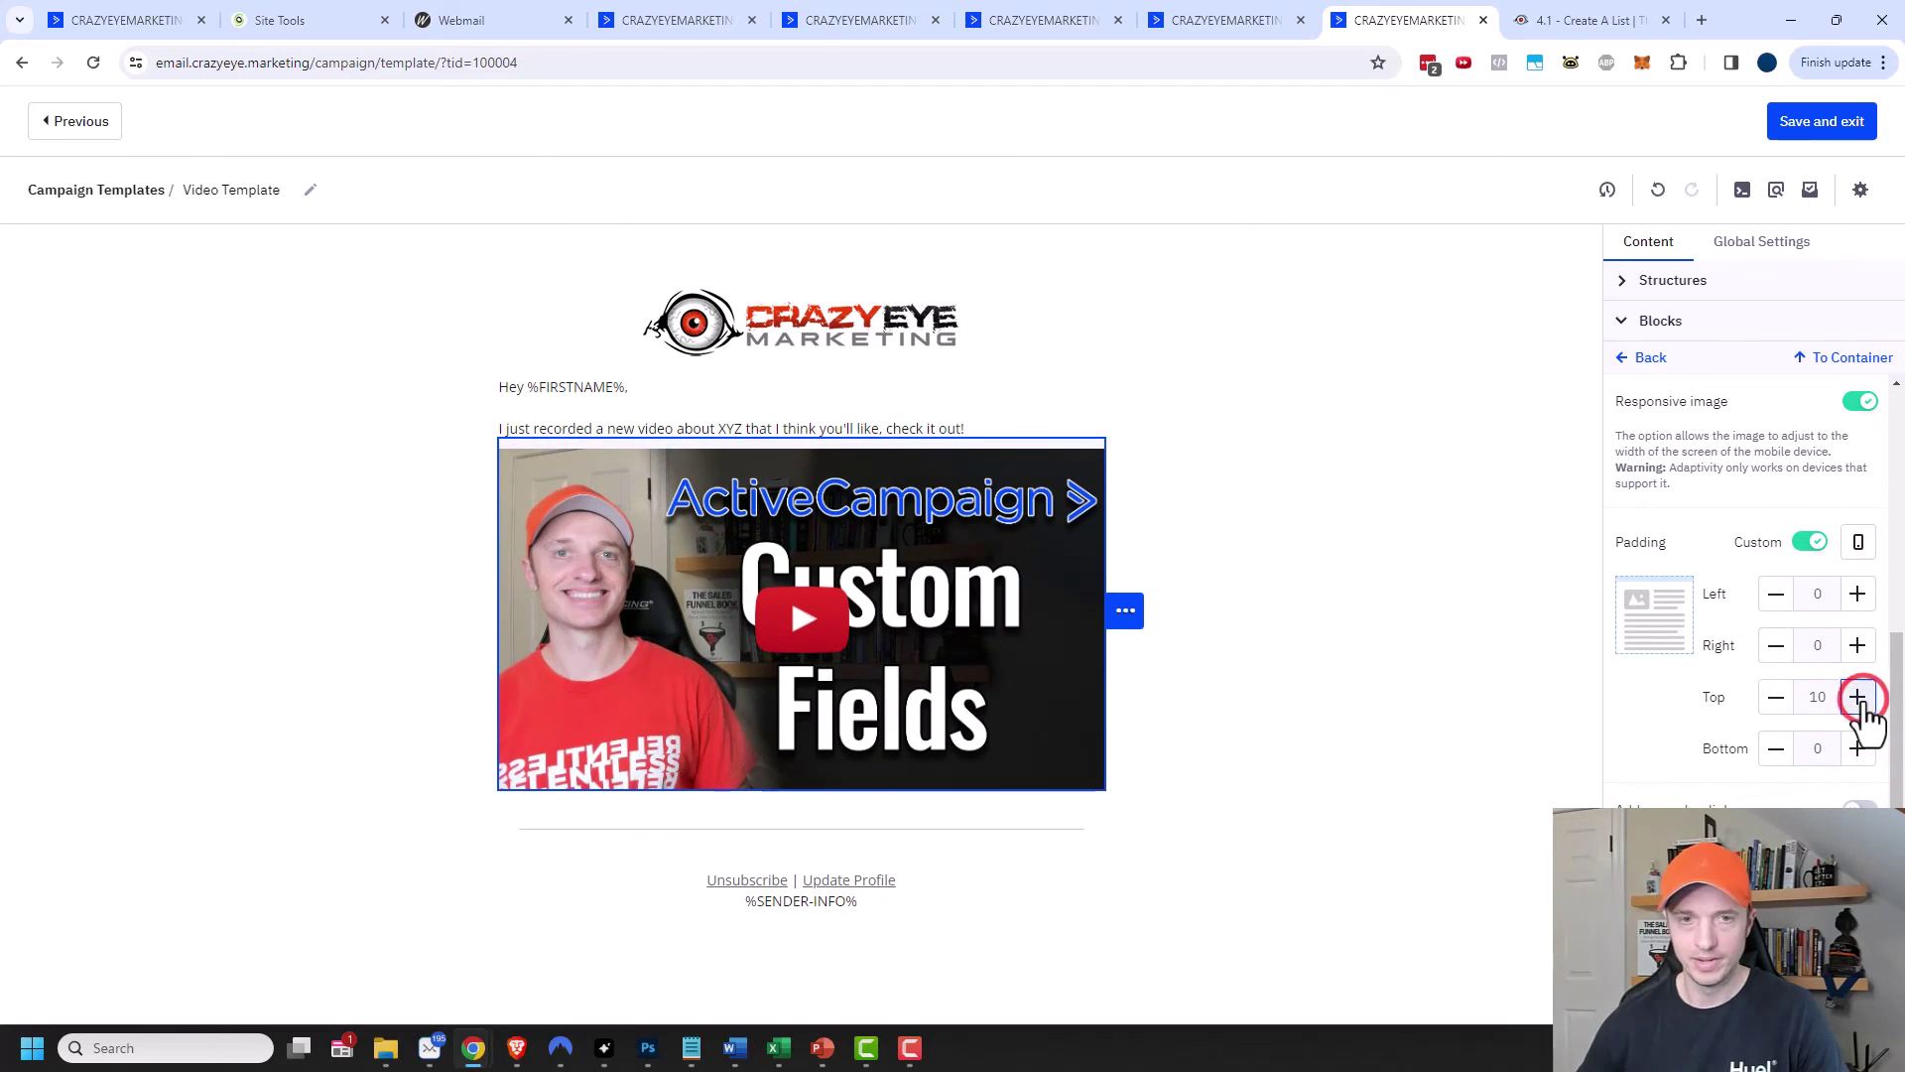
{"action": "left_click", "coordinate": [1338, 659]}
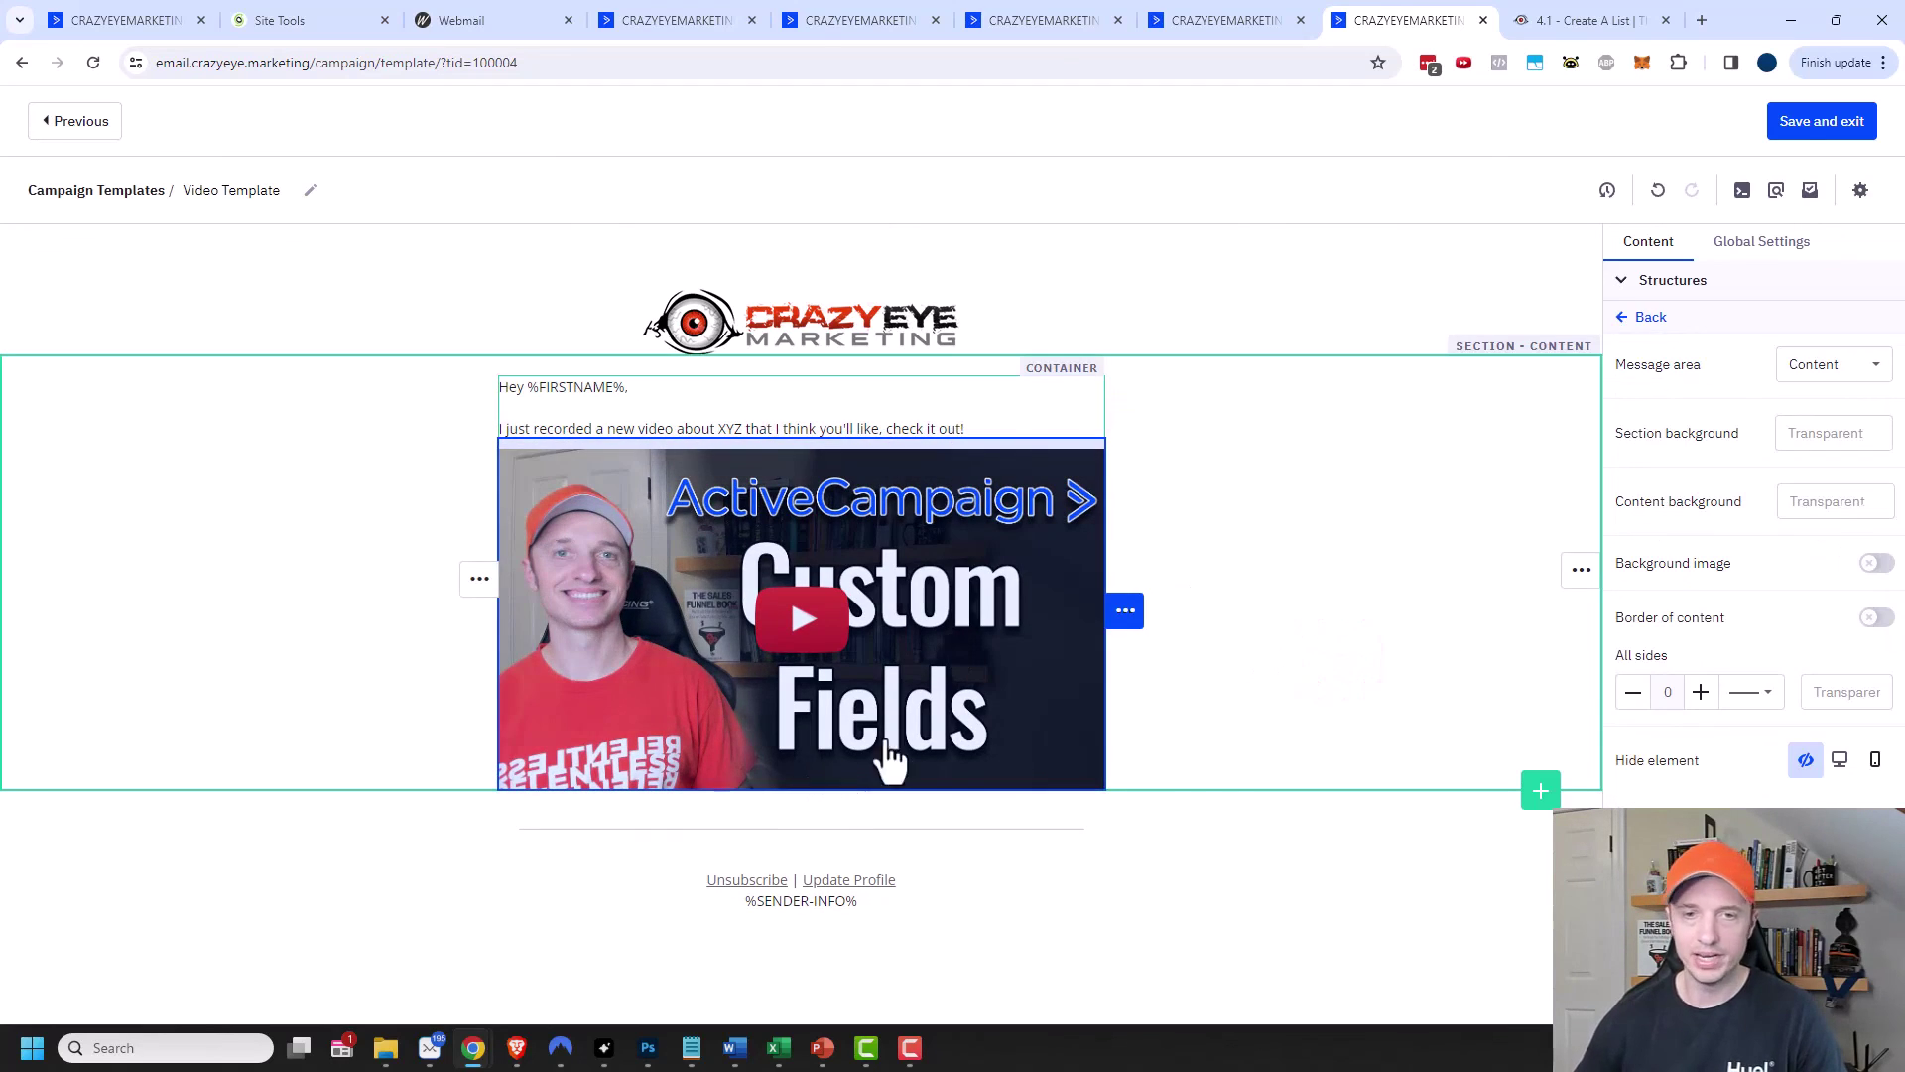
Add a button block directly below the video.
{"action": "left_click", "coordinate": [1619, 282]}
{"action": "left_click", "coordinate": [1622, 279]}
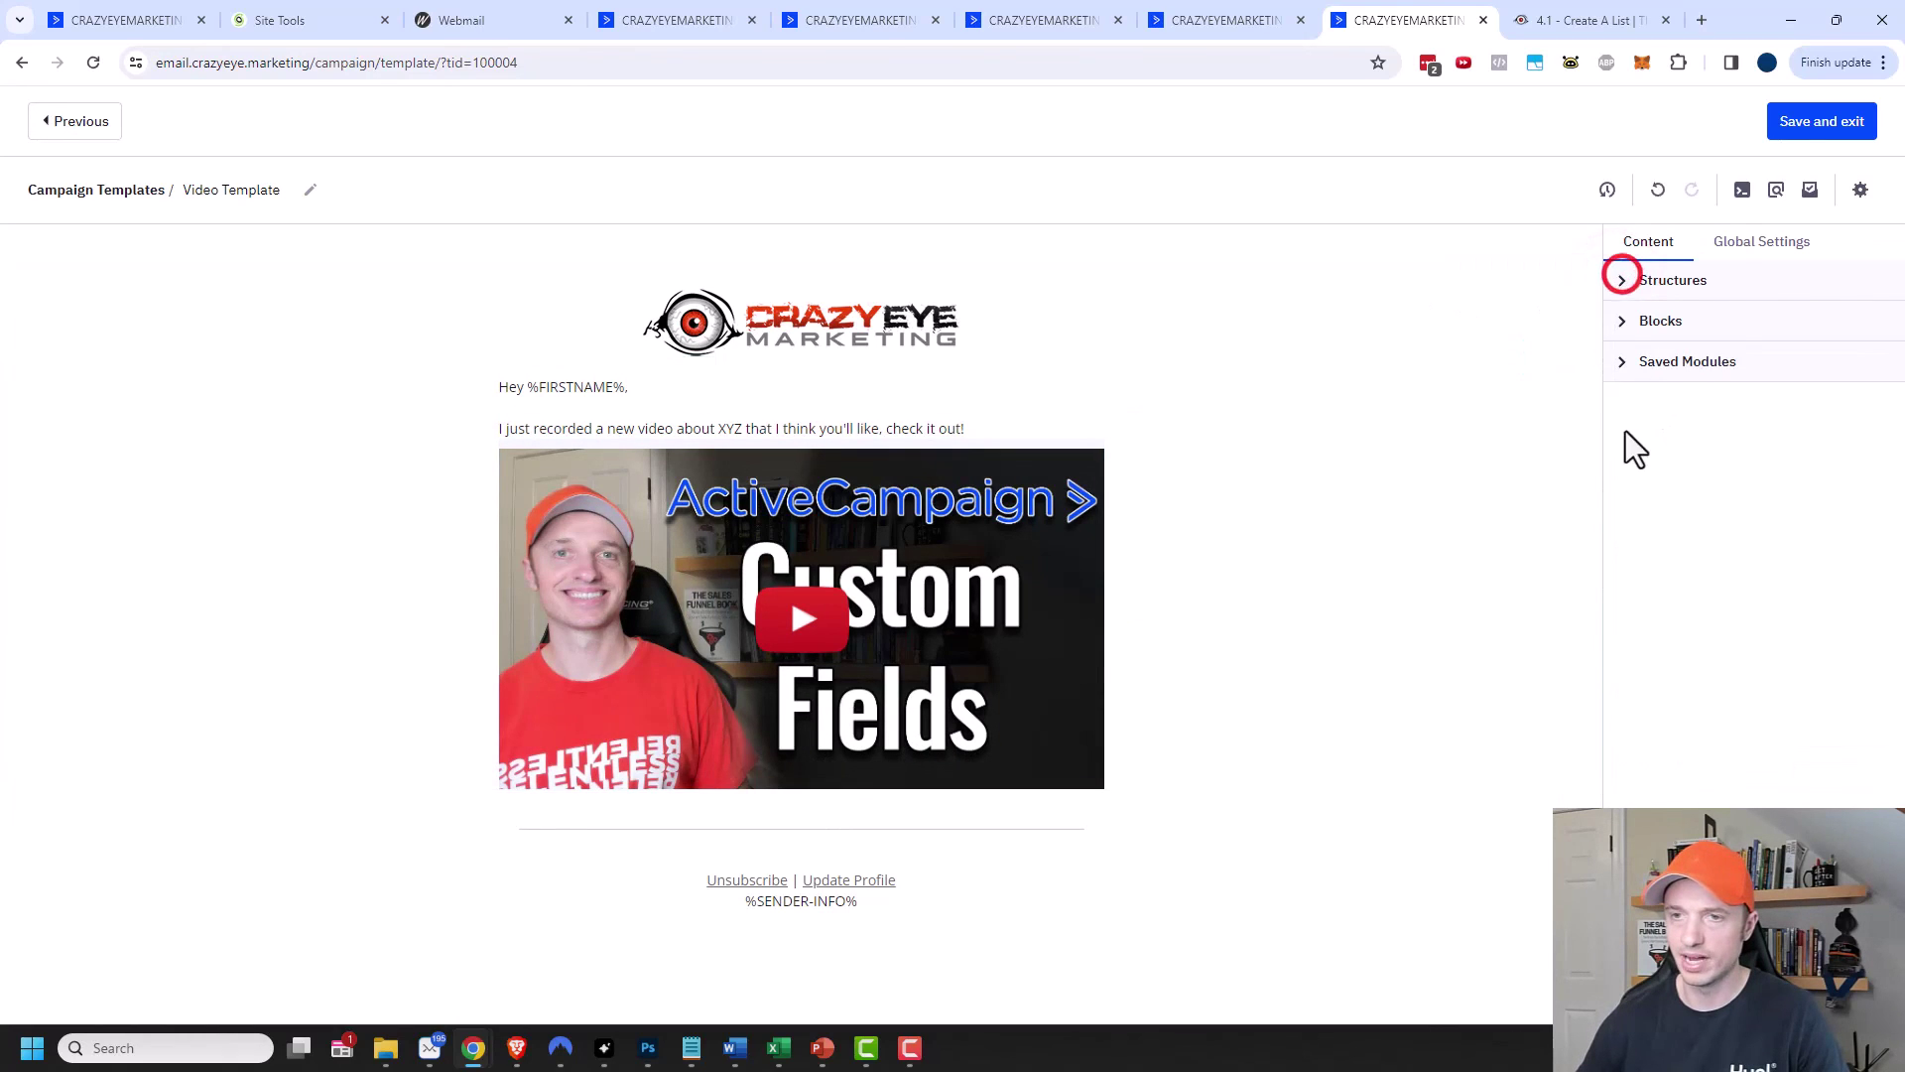
{"action": "left_click", "coordinate": [1624, 325]}
{"action": "left_click_drag", "start_coordinate": [1744, 496], "coordinate": [846, 792]}
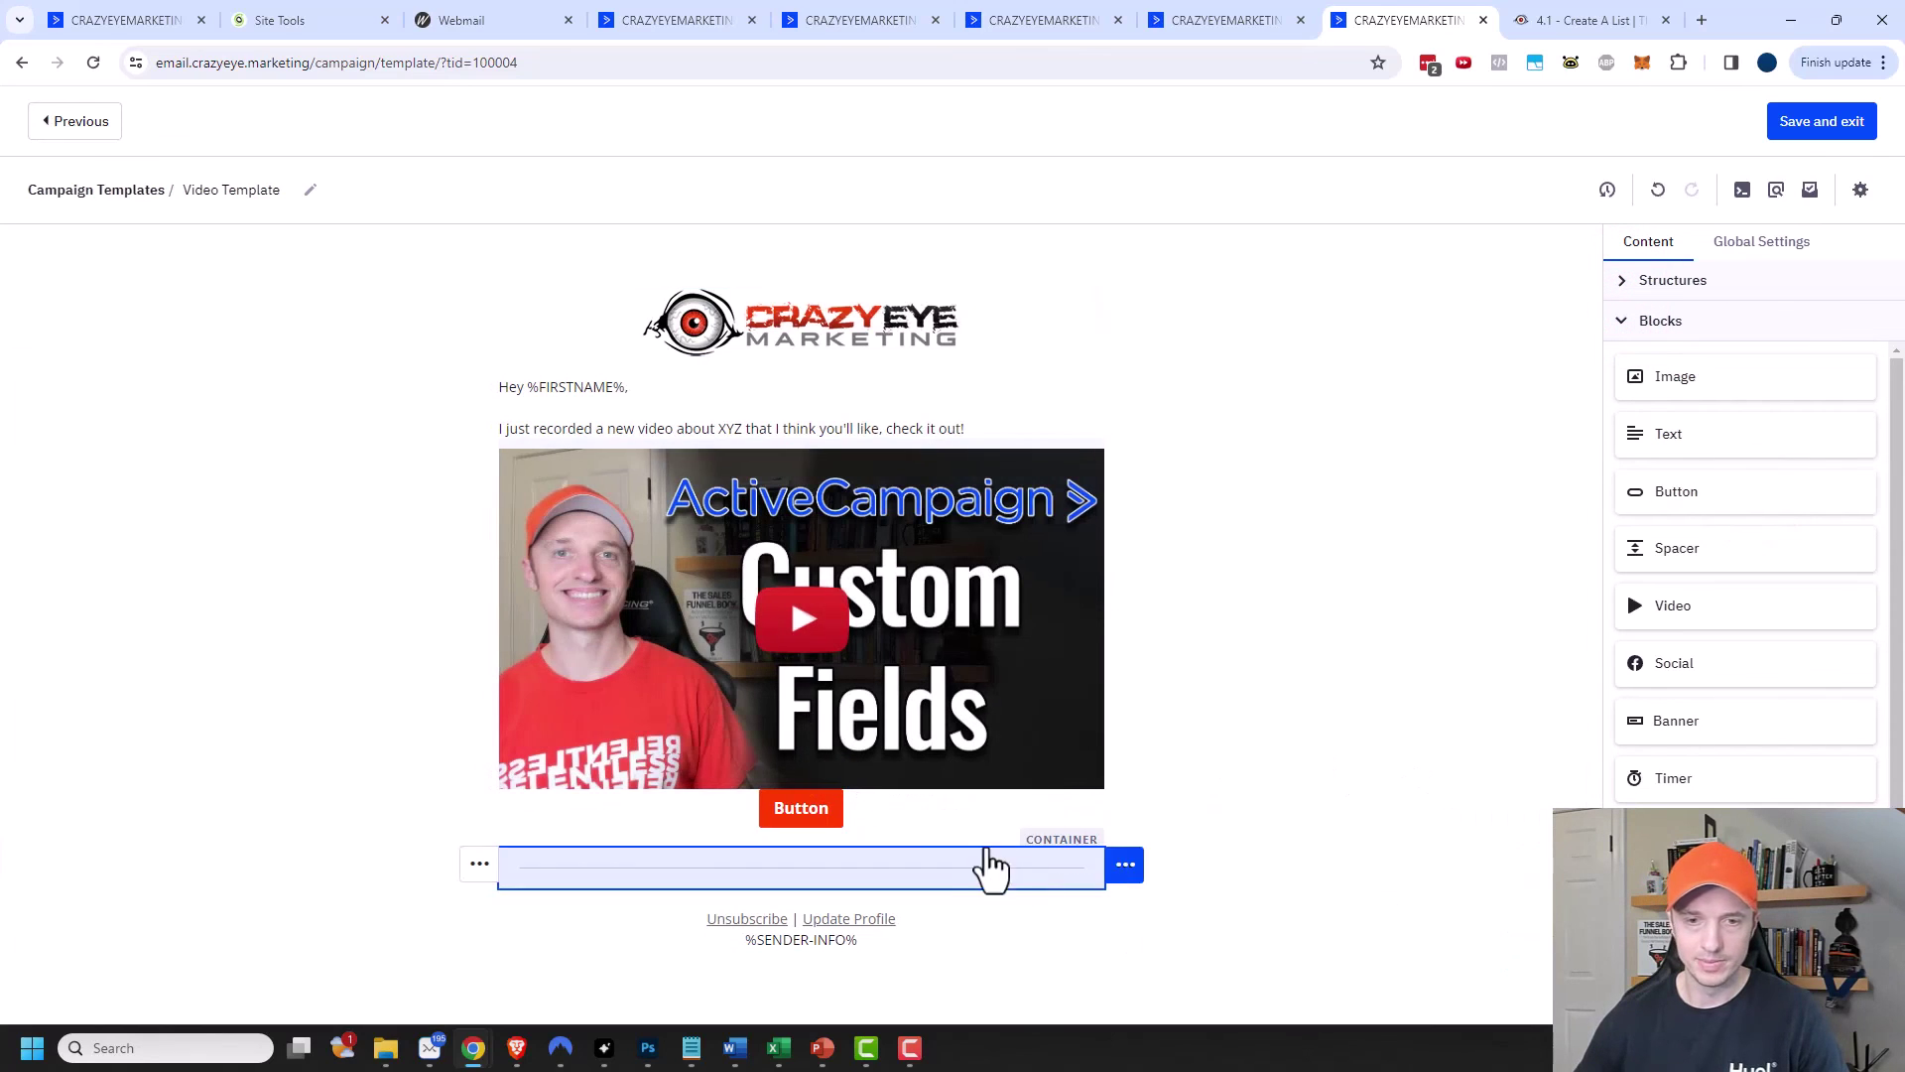
Link the button to the same YouTube video, label it "Watch the Video!", and review its styling options.
{"action": "left_click", "coordinate": [811, 807]}
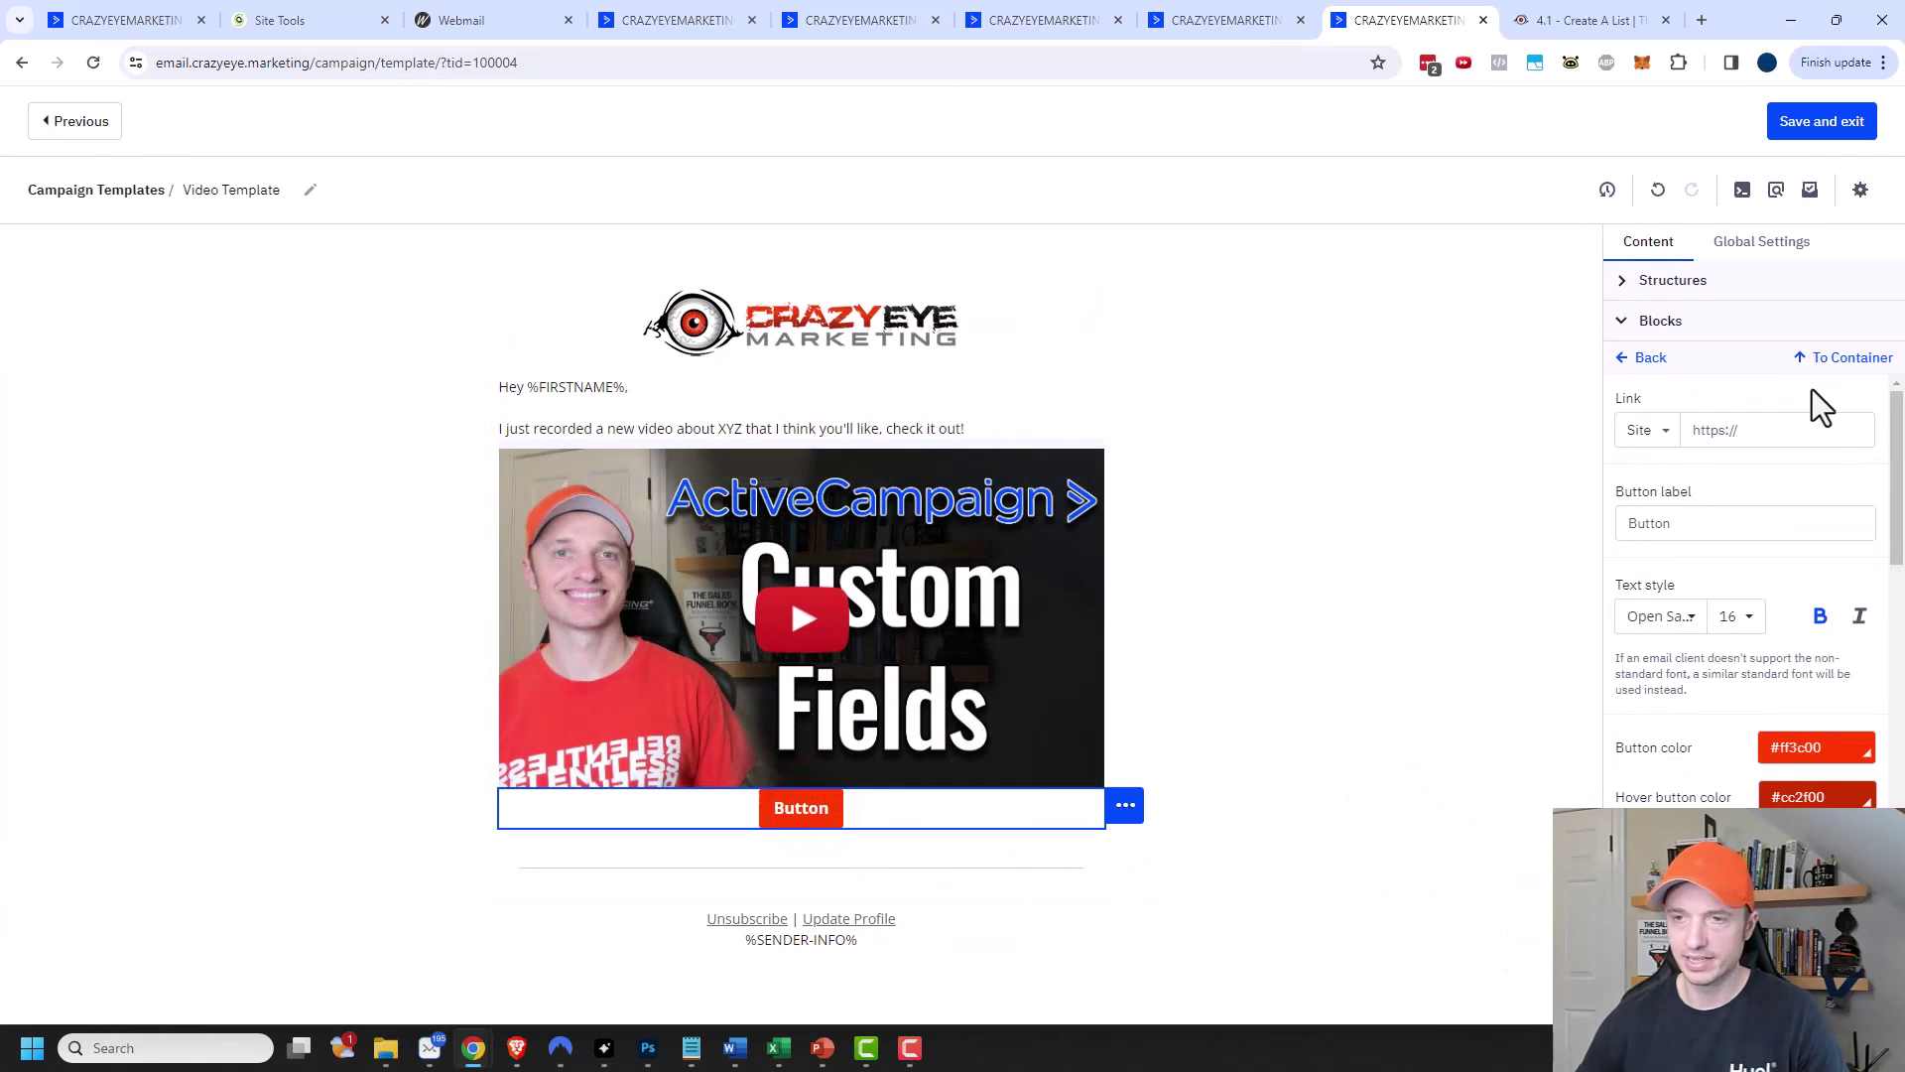
{"action": "left_click", "coordinate": [1765, 432]}
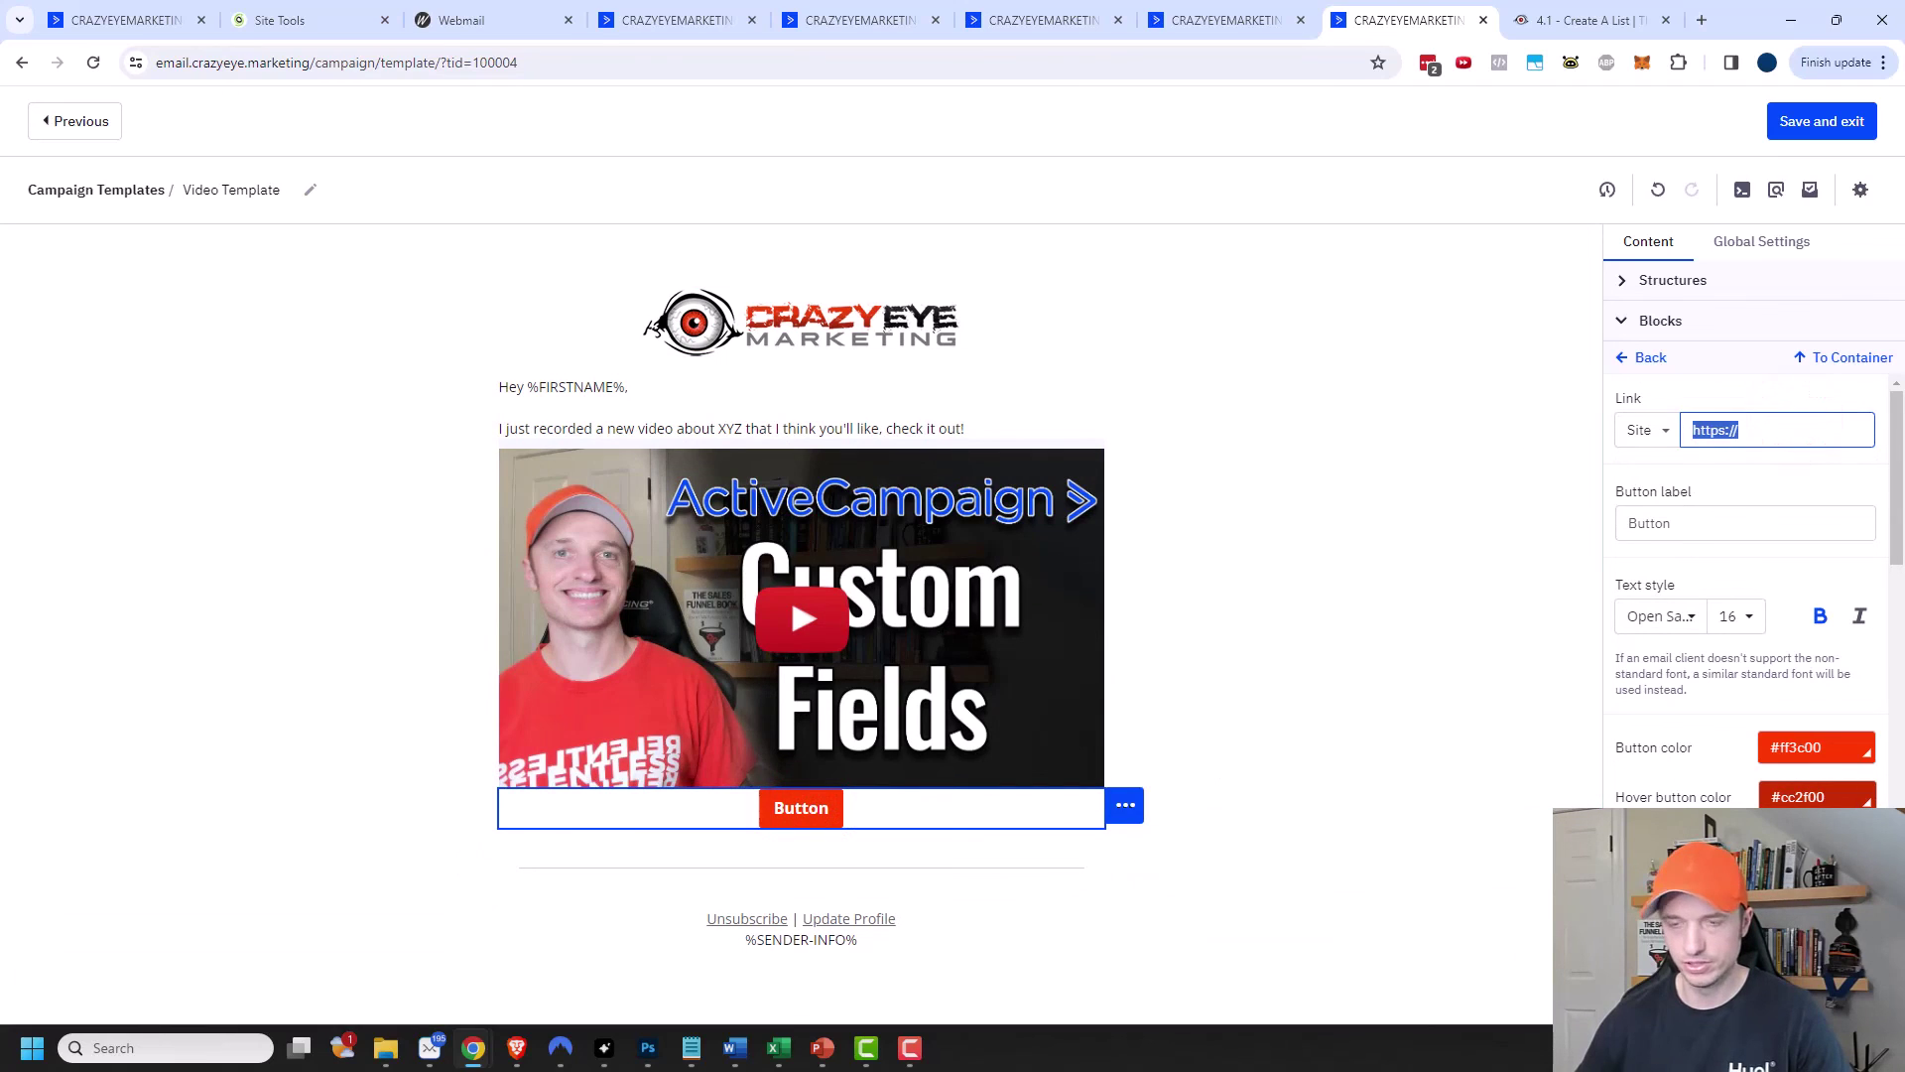
{"action": "type", "text": "https://youtu.be/9Tu2FdXAAOc"}
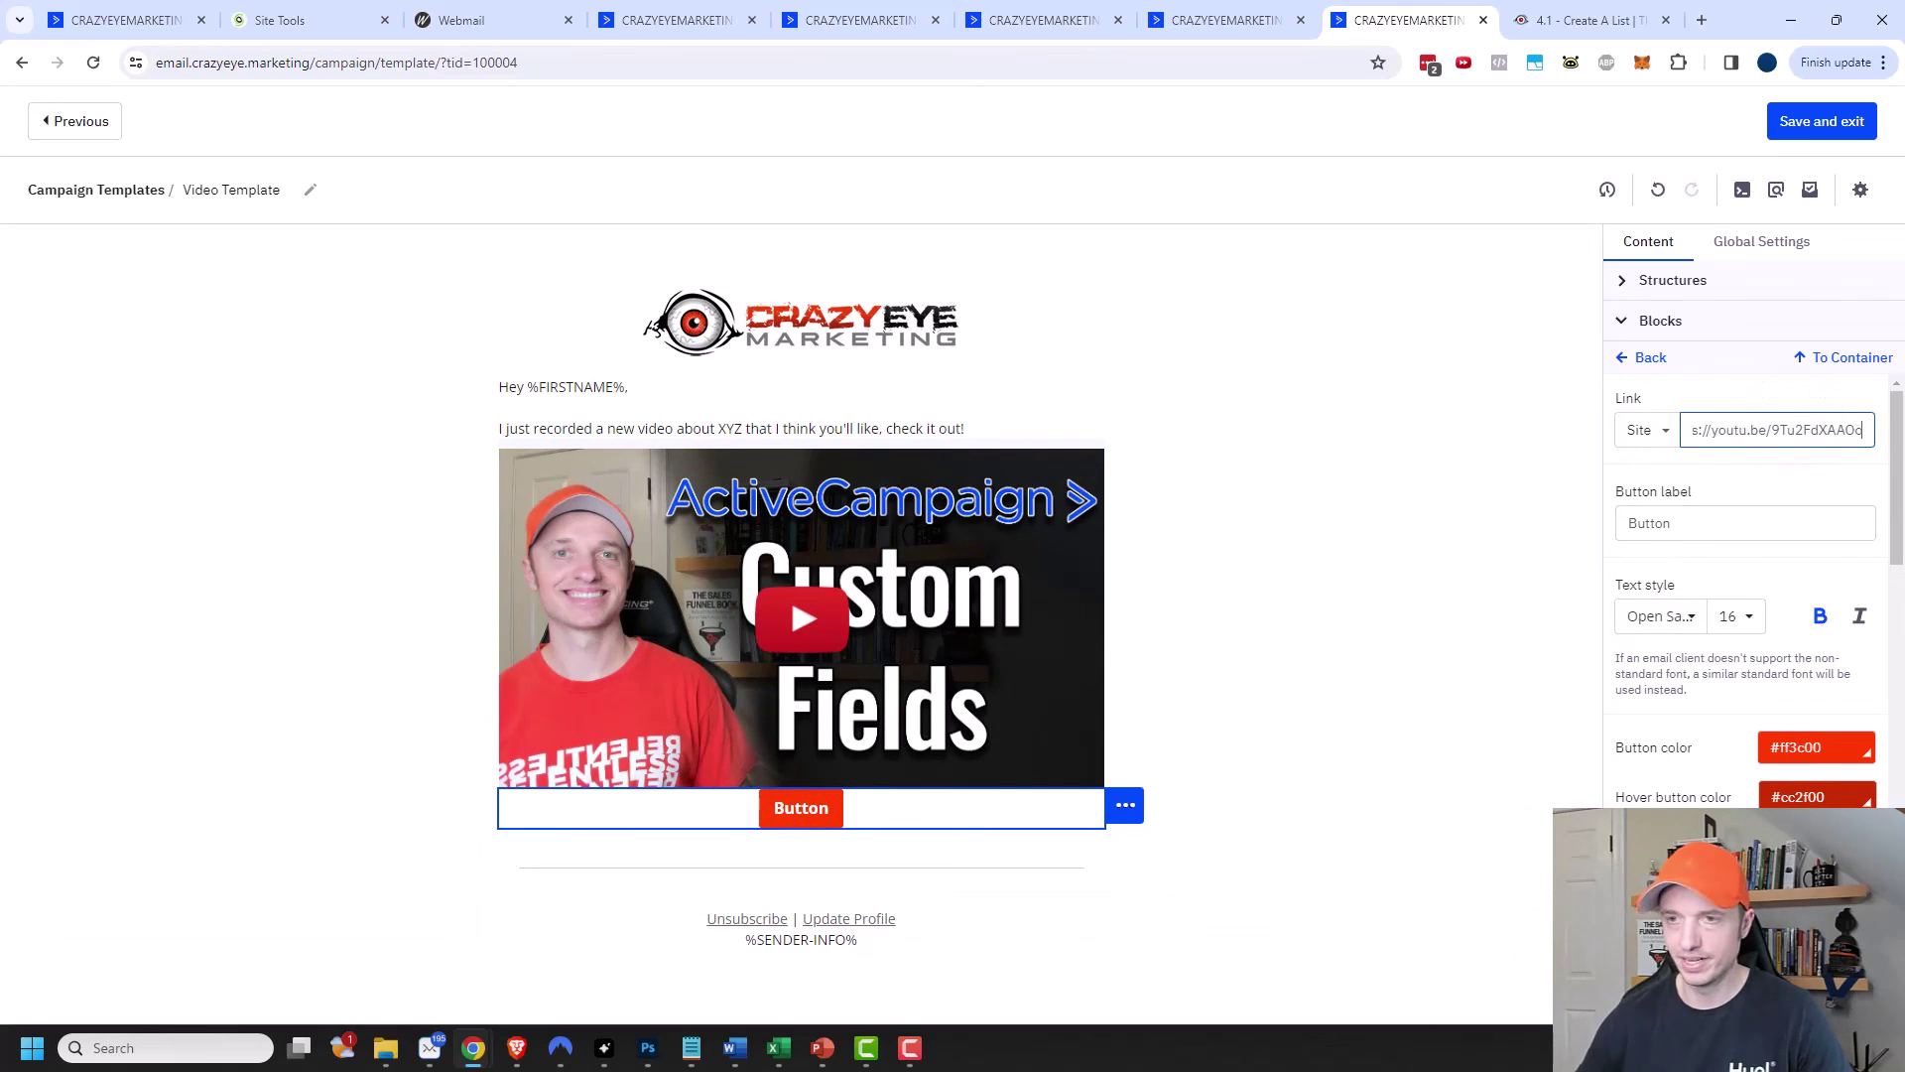
{"action": "left_click", "coordinate": [1670, 518]}
{"action": "double_click", "coordinate": [1642, 523]}
{"action": "type", "text": "Wat"}
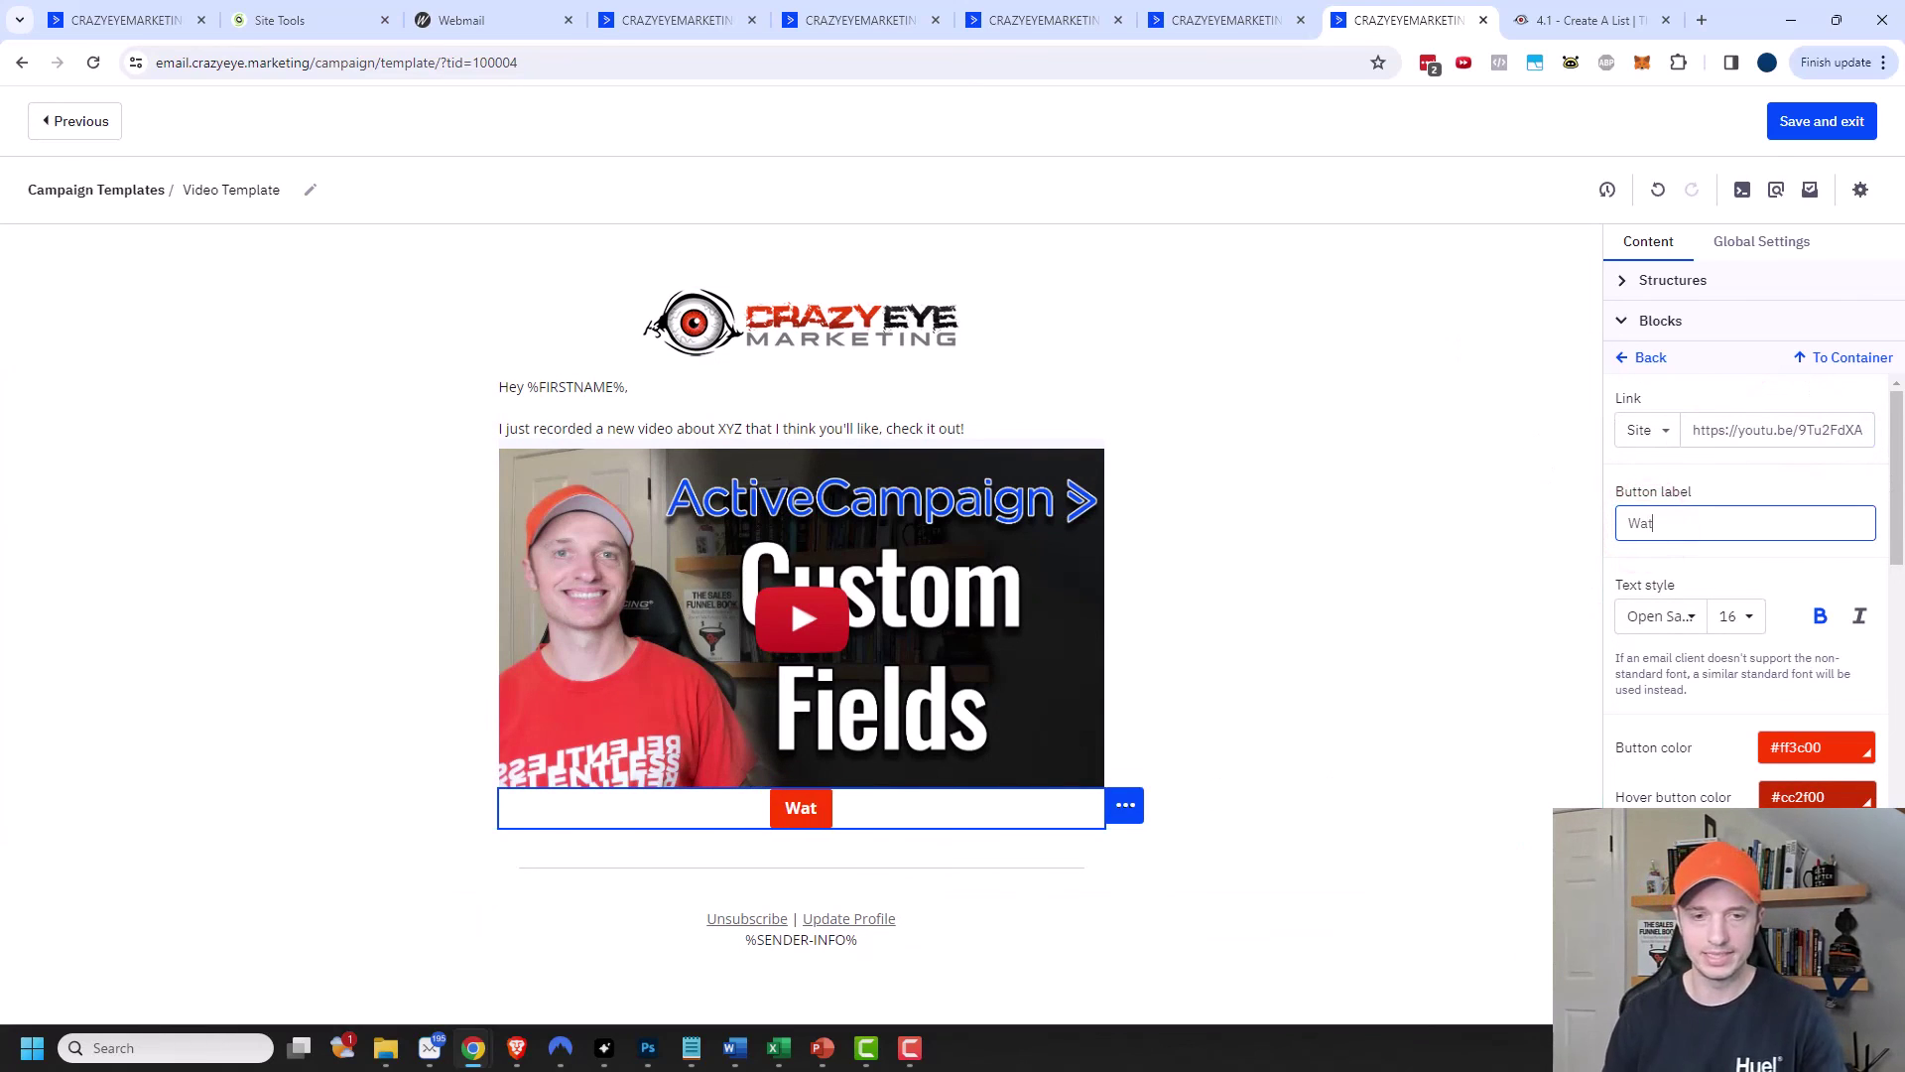
{"action": "type", "text": "ch the Video!"}
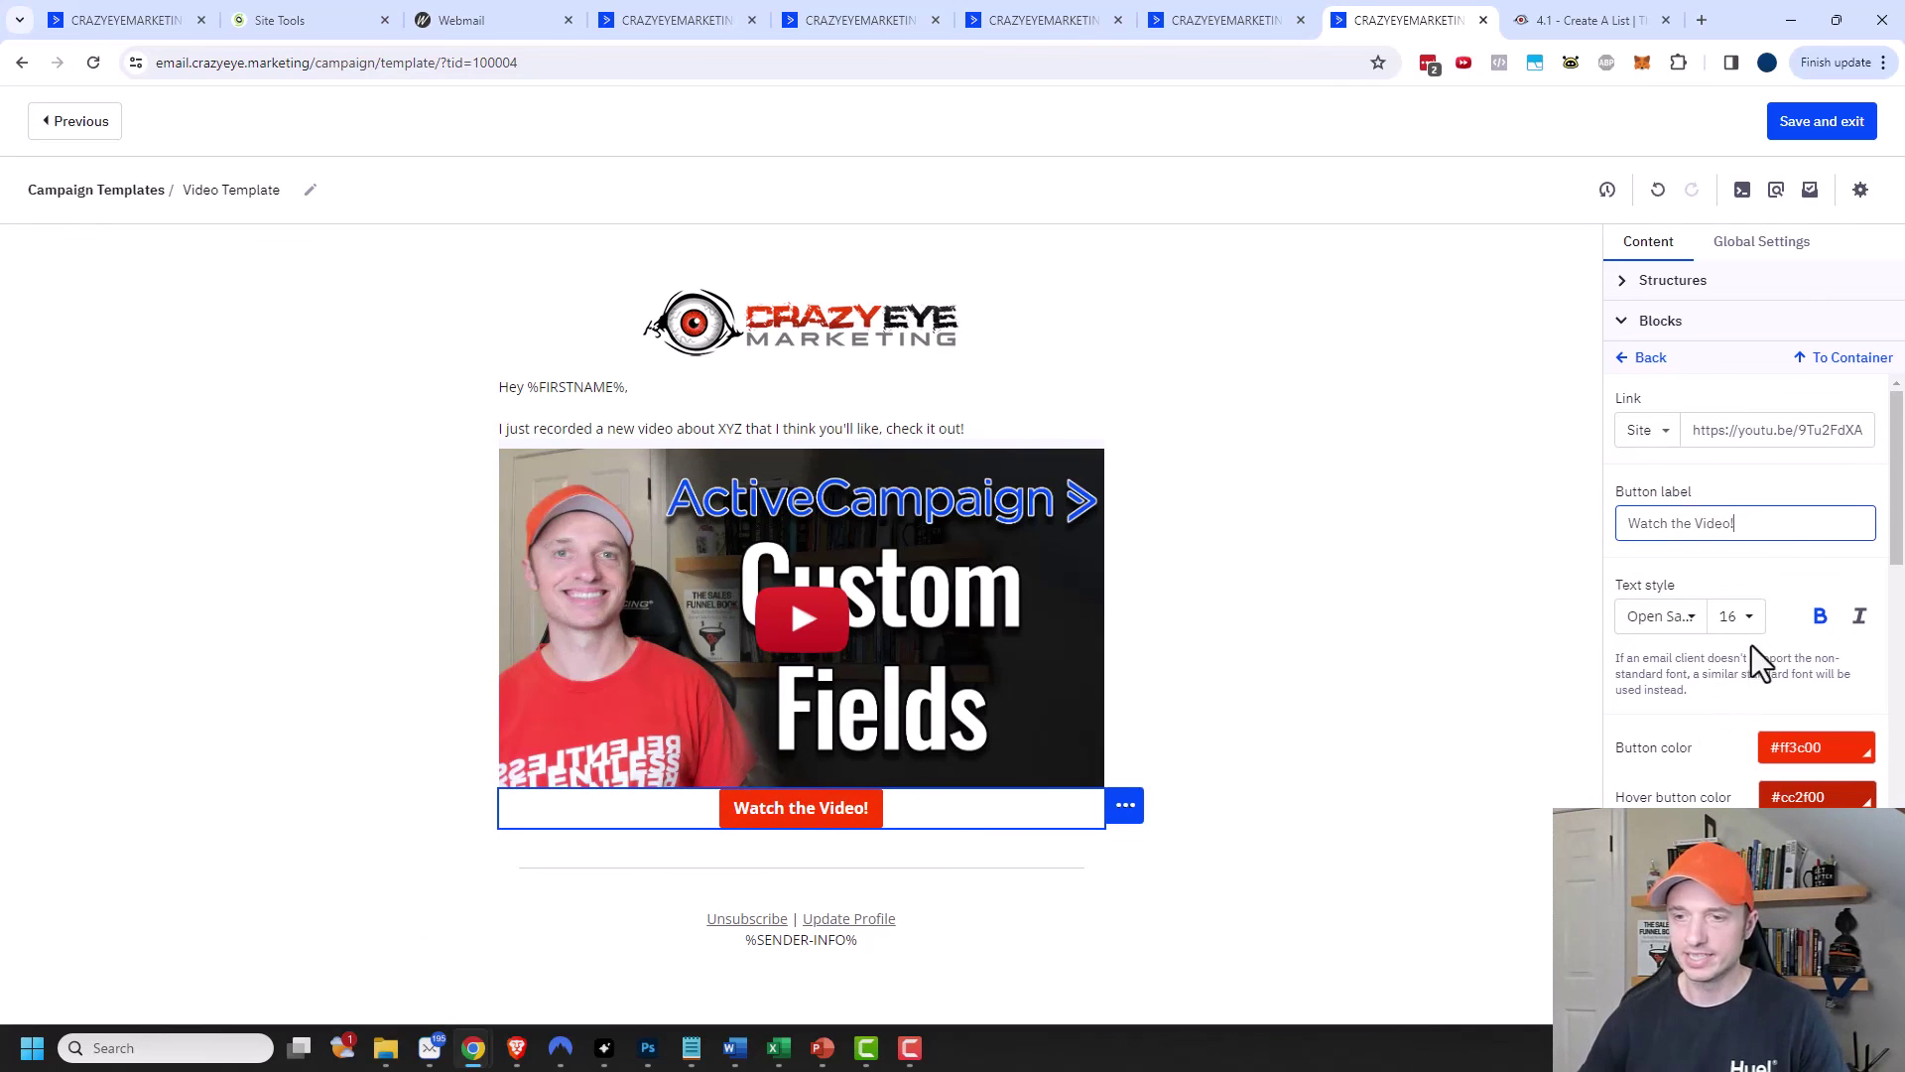
{"action": "scroll", "coordinate": [1752, 645], "scroll_direction": "down", "scroll_amount": 5}
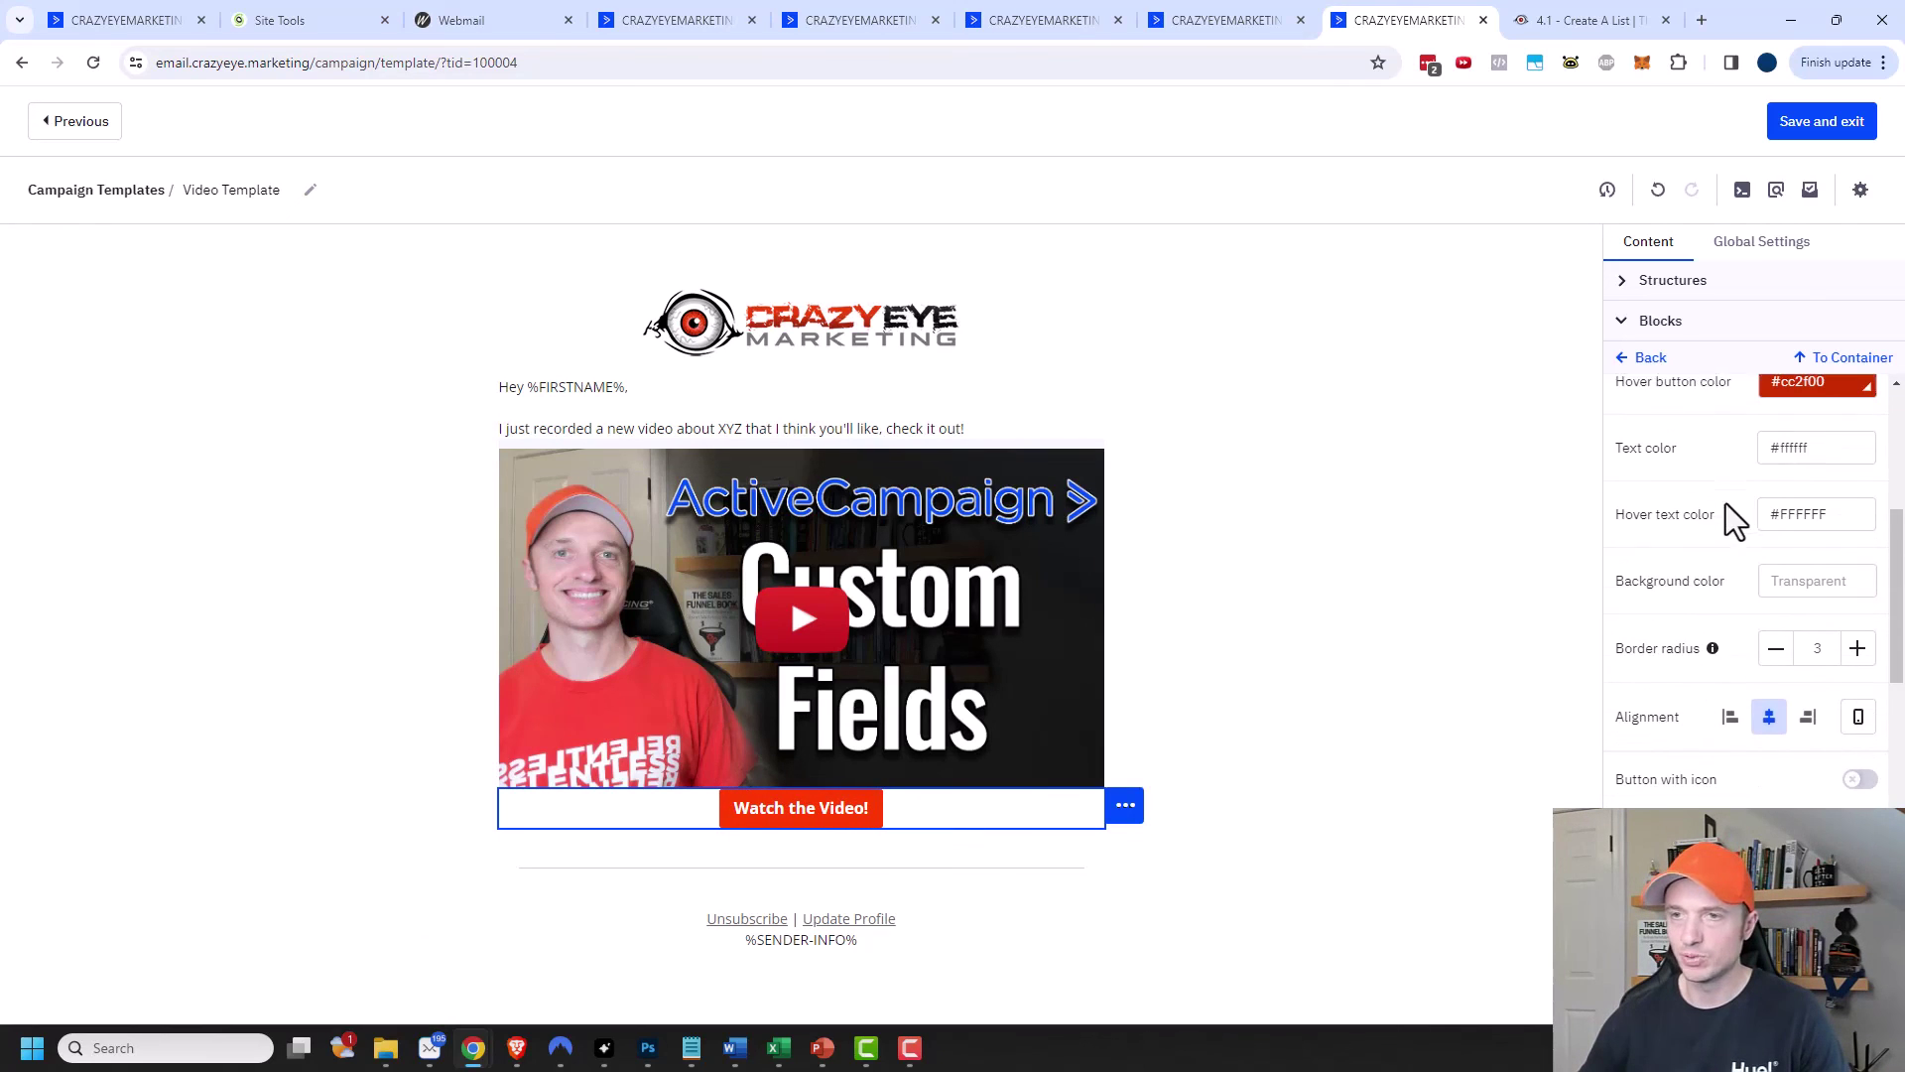
{"action": "scroll", "coordinate": [1731, 501], "scroll_direction": "up", "scroll_amount": 1}
{"action": "scroll", "coordinate": [1749, 585], "scroll_direction": "down", "scroll_amount": 2}
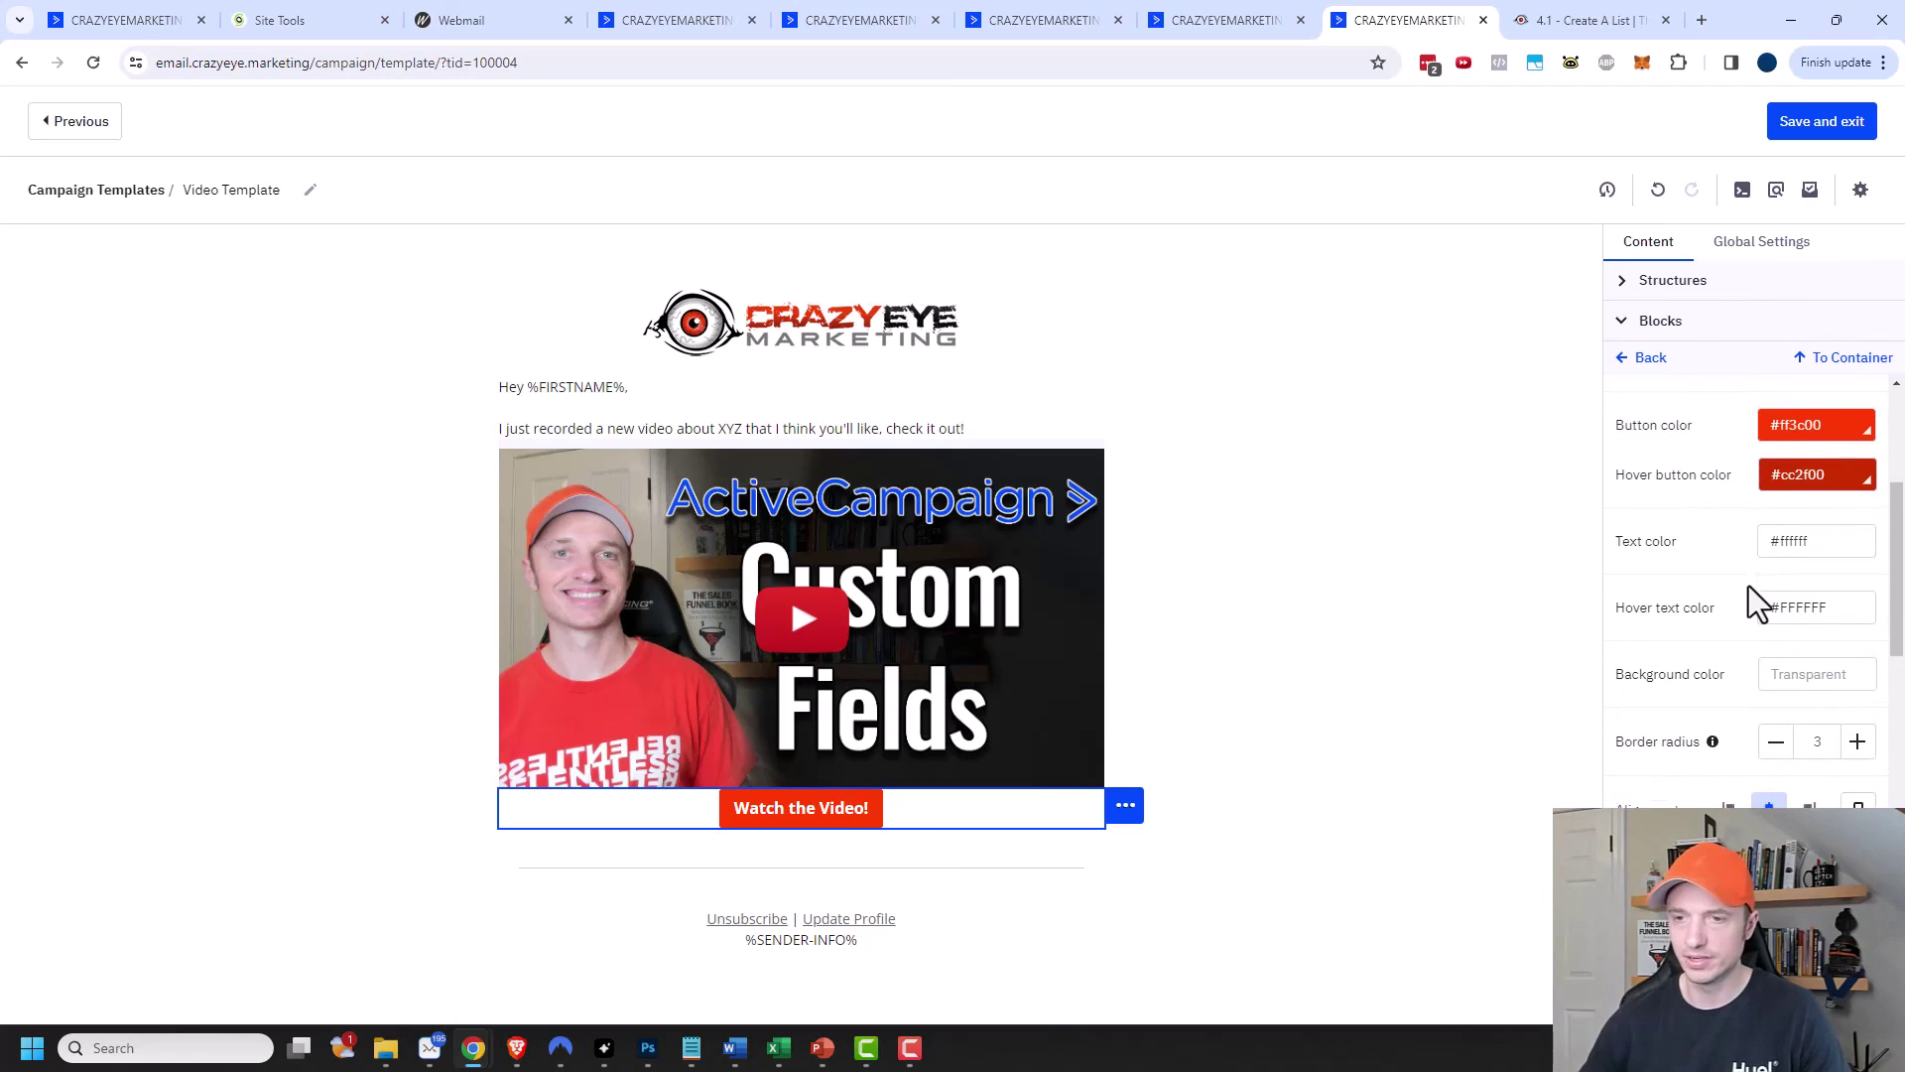
{"action": "scroll", "coordinate": [1734, 603], "scroll_direction": "down", "scroll_amount": 4}
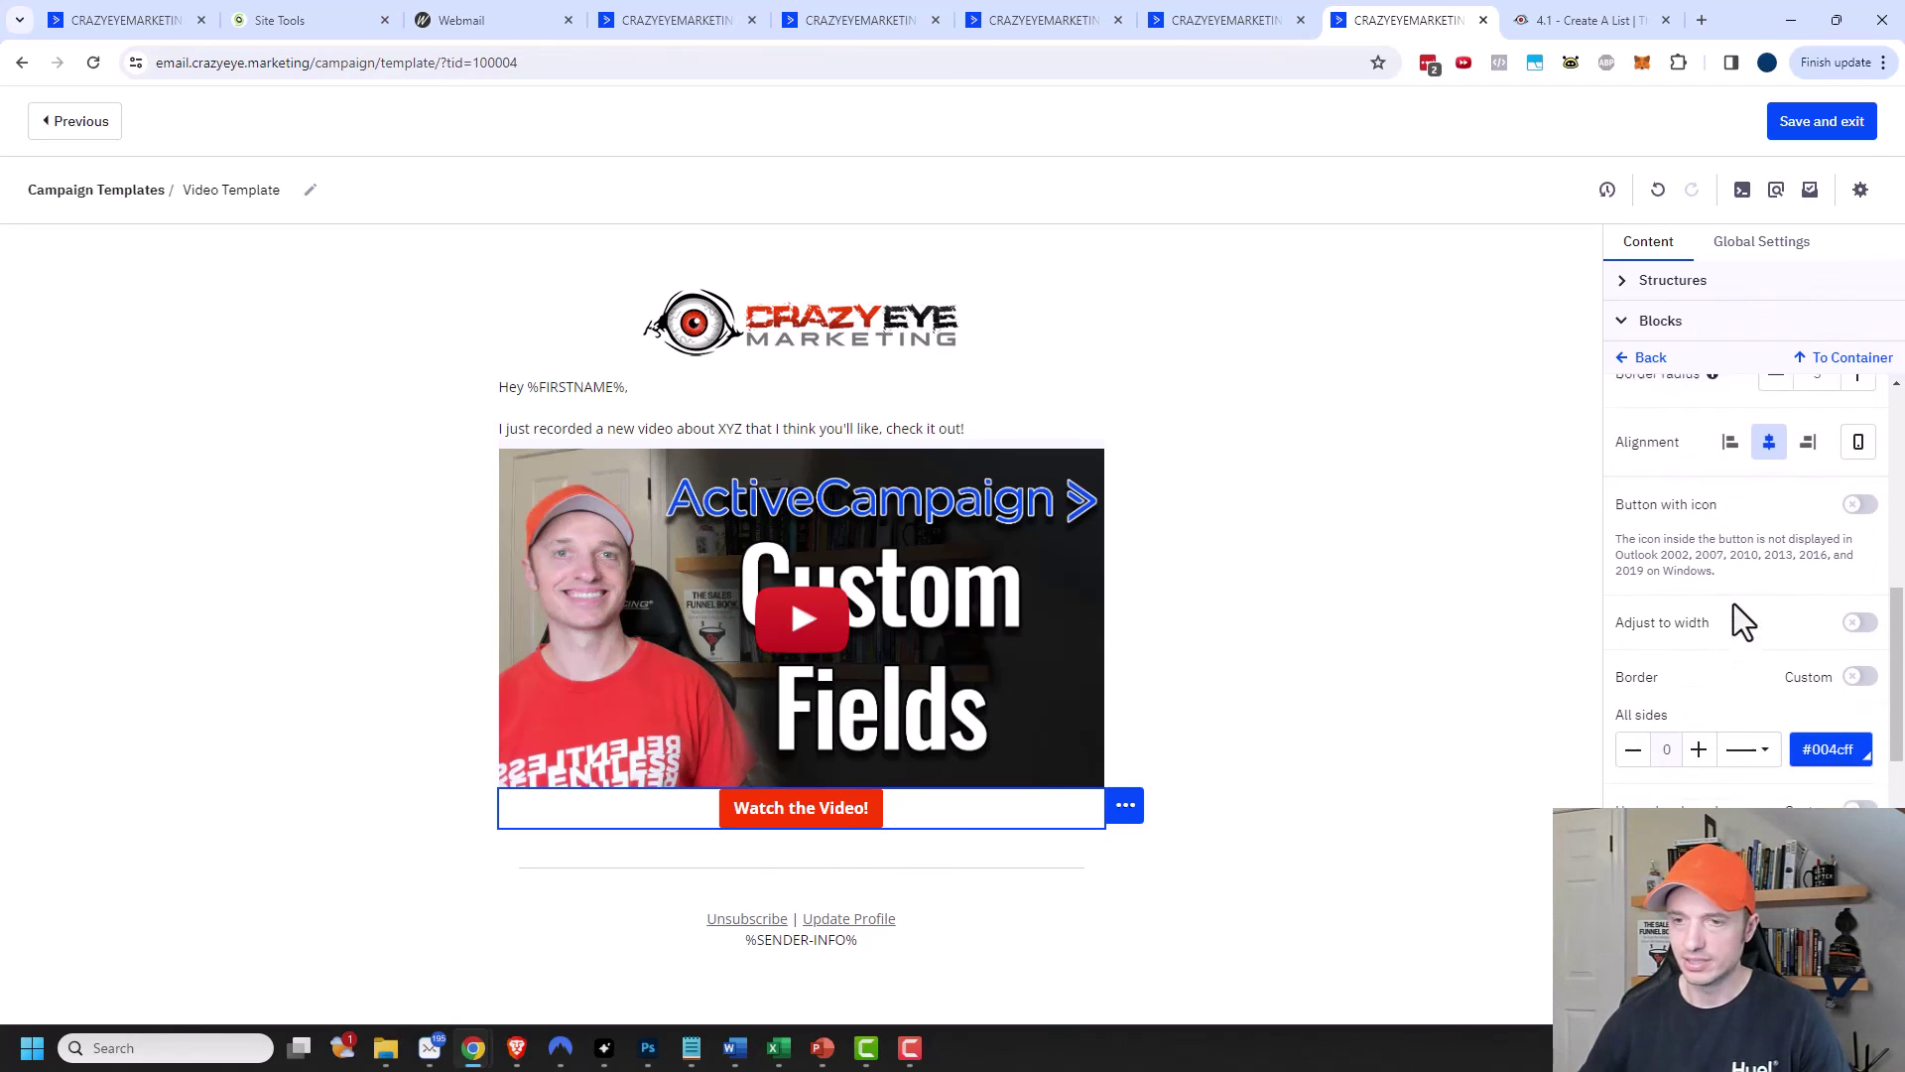
{"action": "scroll", "coordinate": [1735, 604], "scroll_direction": "down", "scroll_amount": 5}
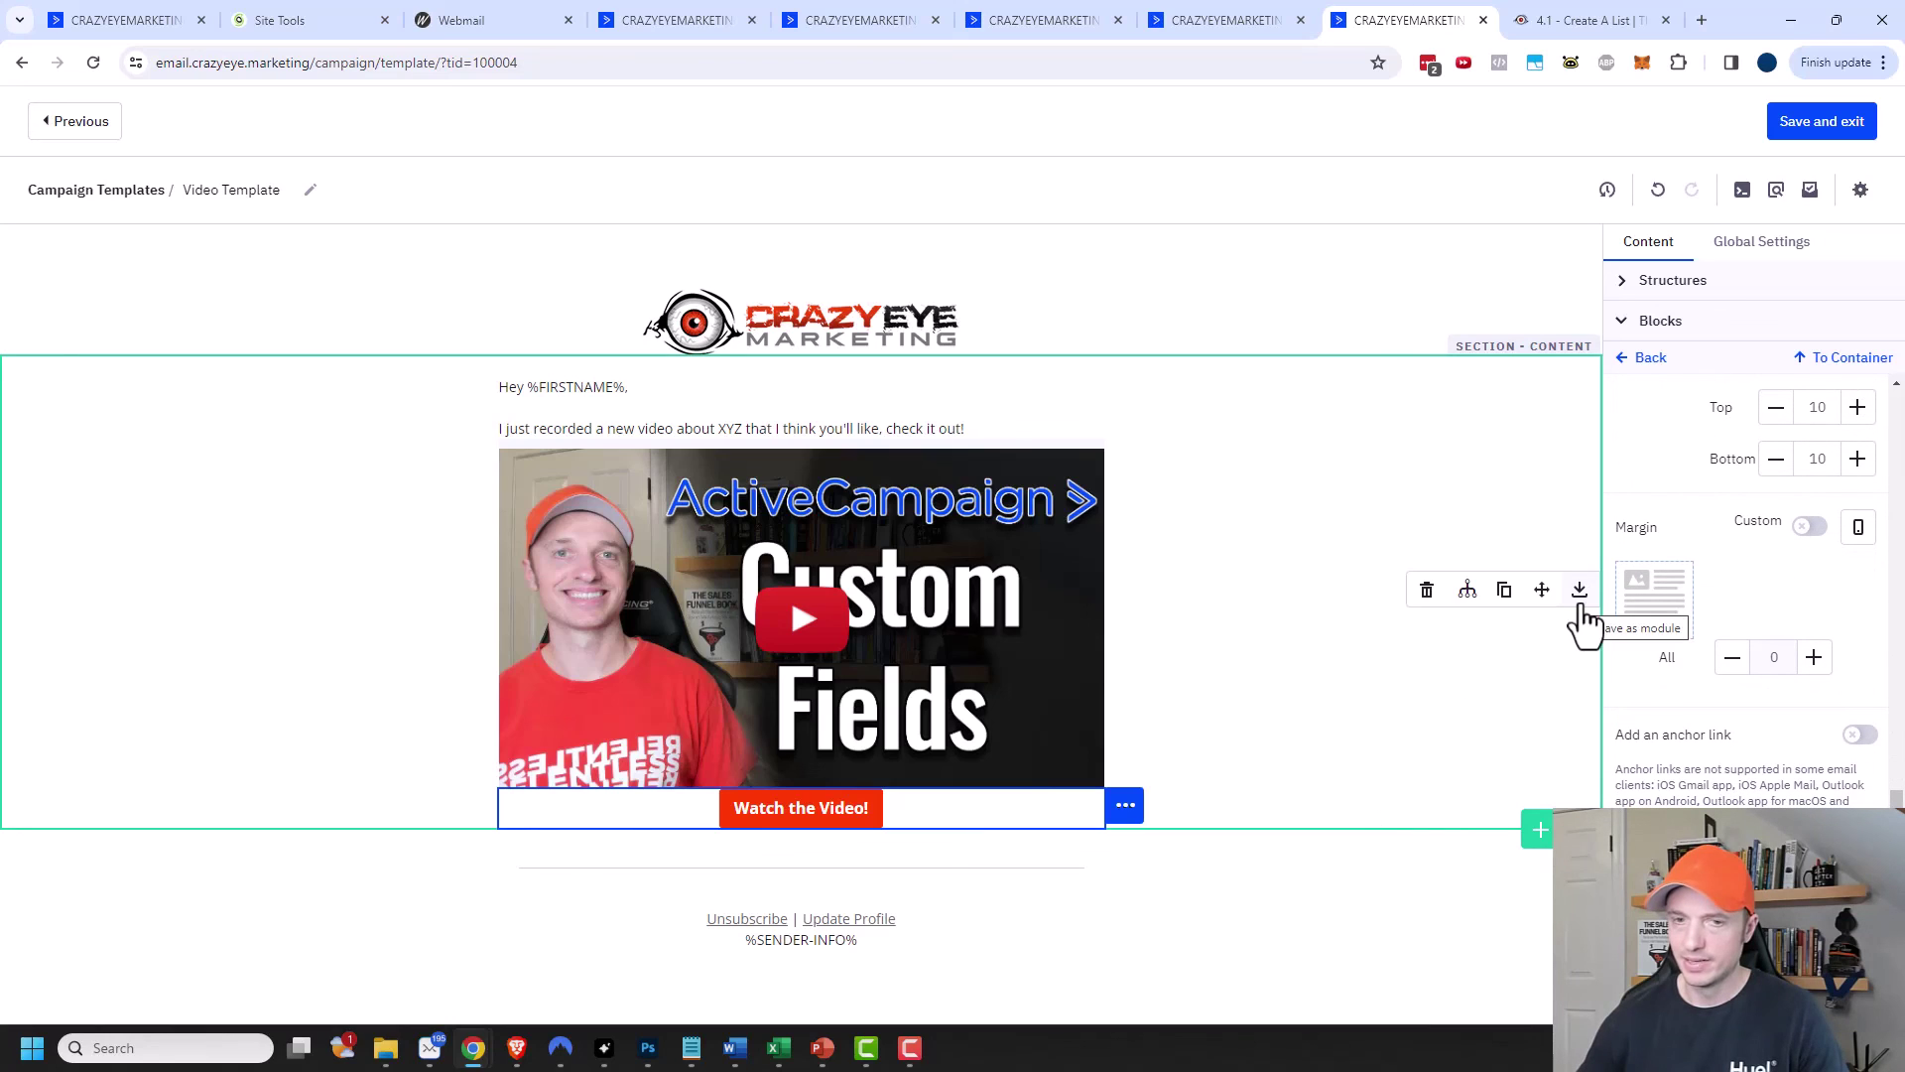
Increase the video block's bottom padding to match its top padding, separating it from the button.
{"action": "left_click", "coordinate": [996, 635]}
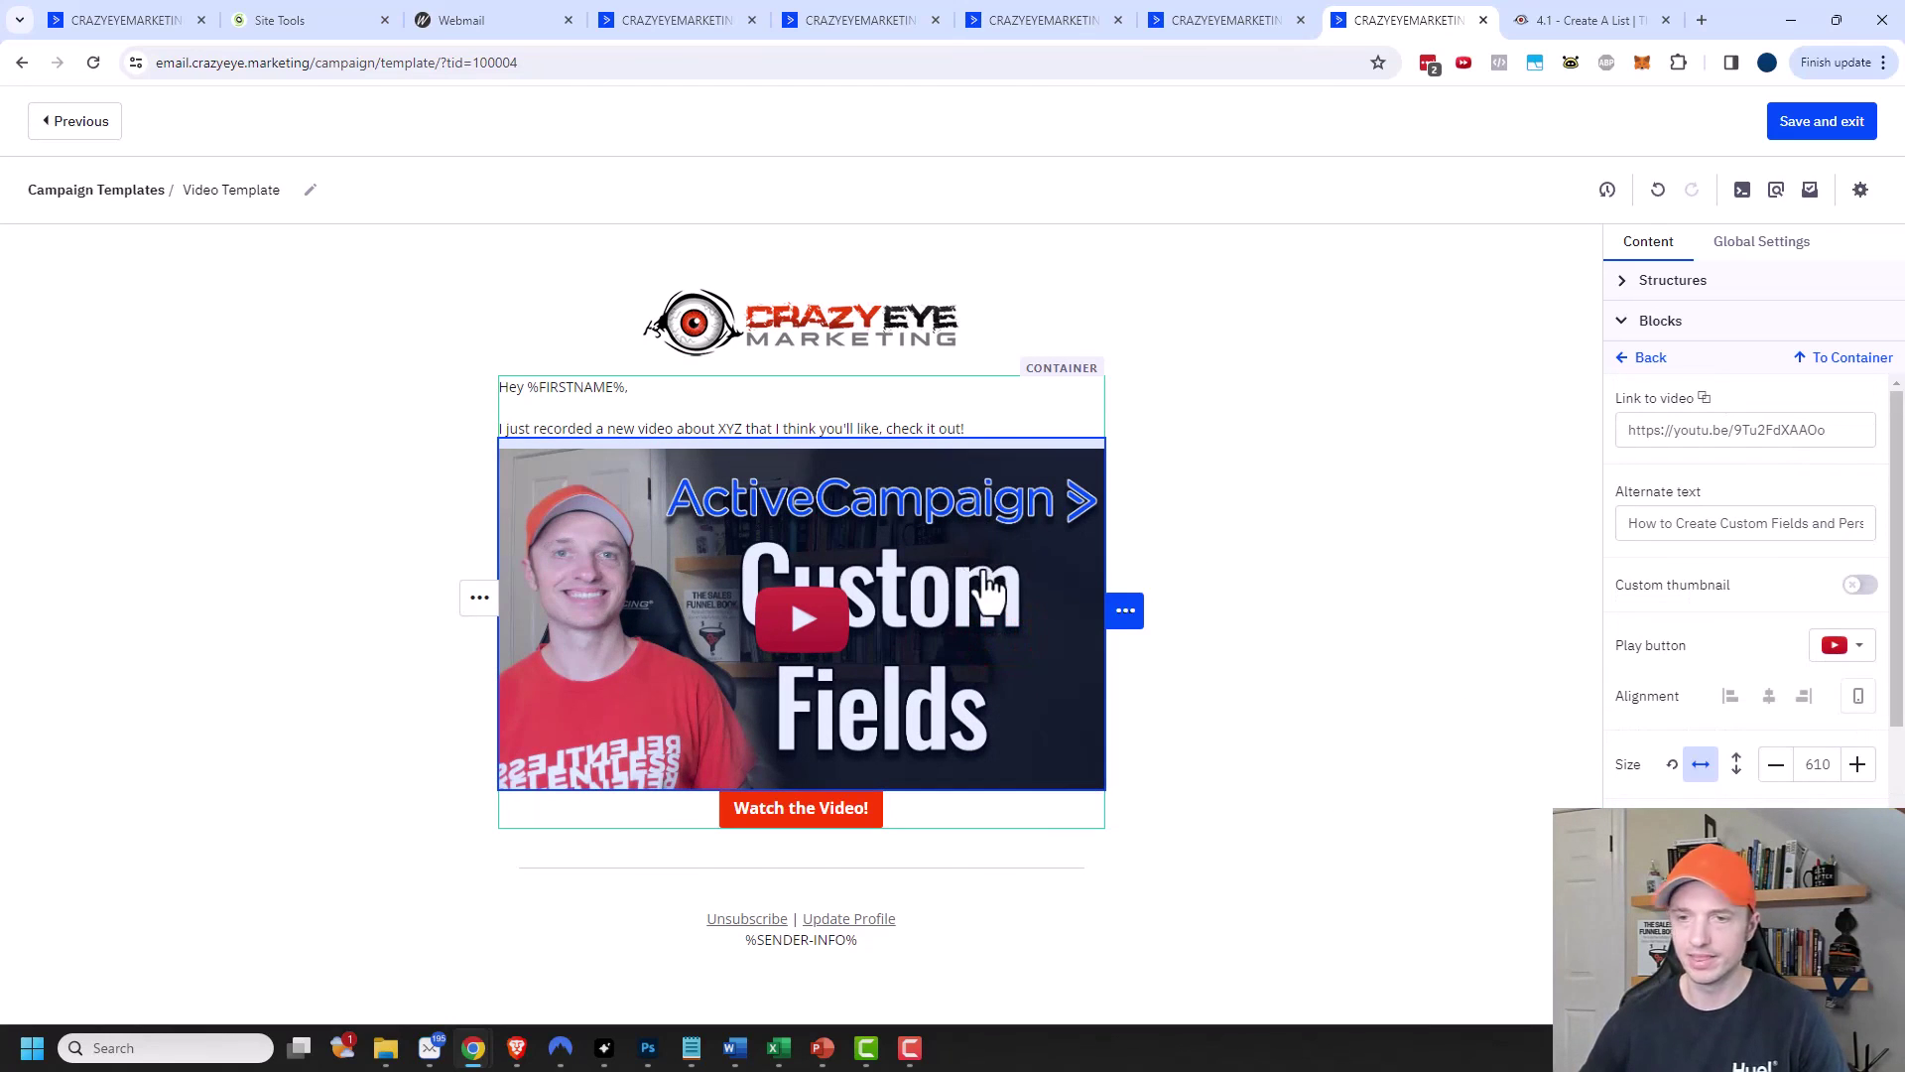
{"action": "scroll", "coordinate": [1713, 485], "scroll_direction": "down", "scroll_amount": 3}
{"action": "scroll", "coordinate": [1717, 506], "scroll_direction": "down", "scroll_amount": 1}
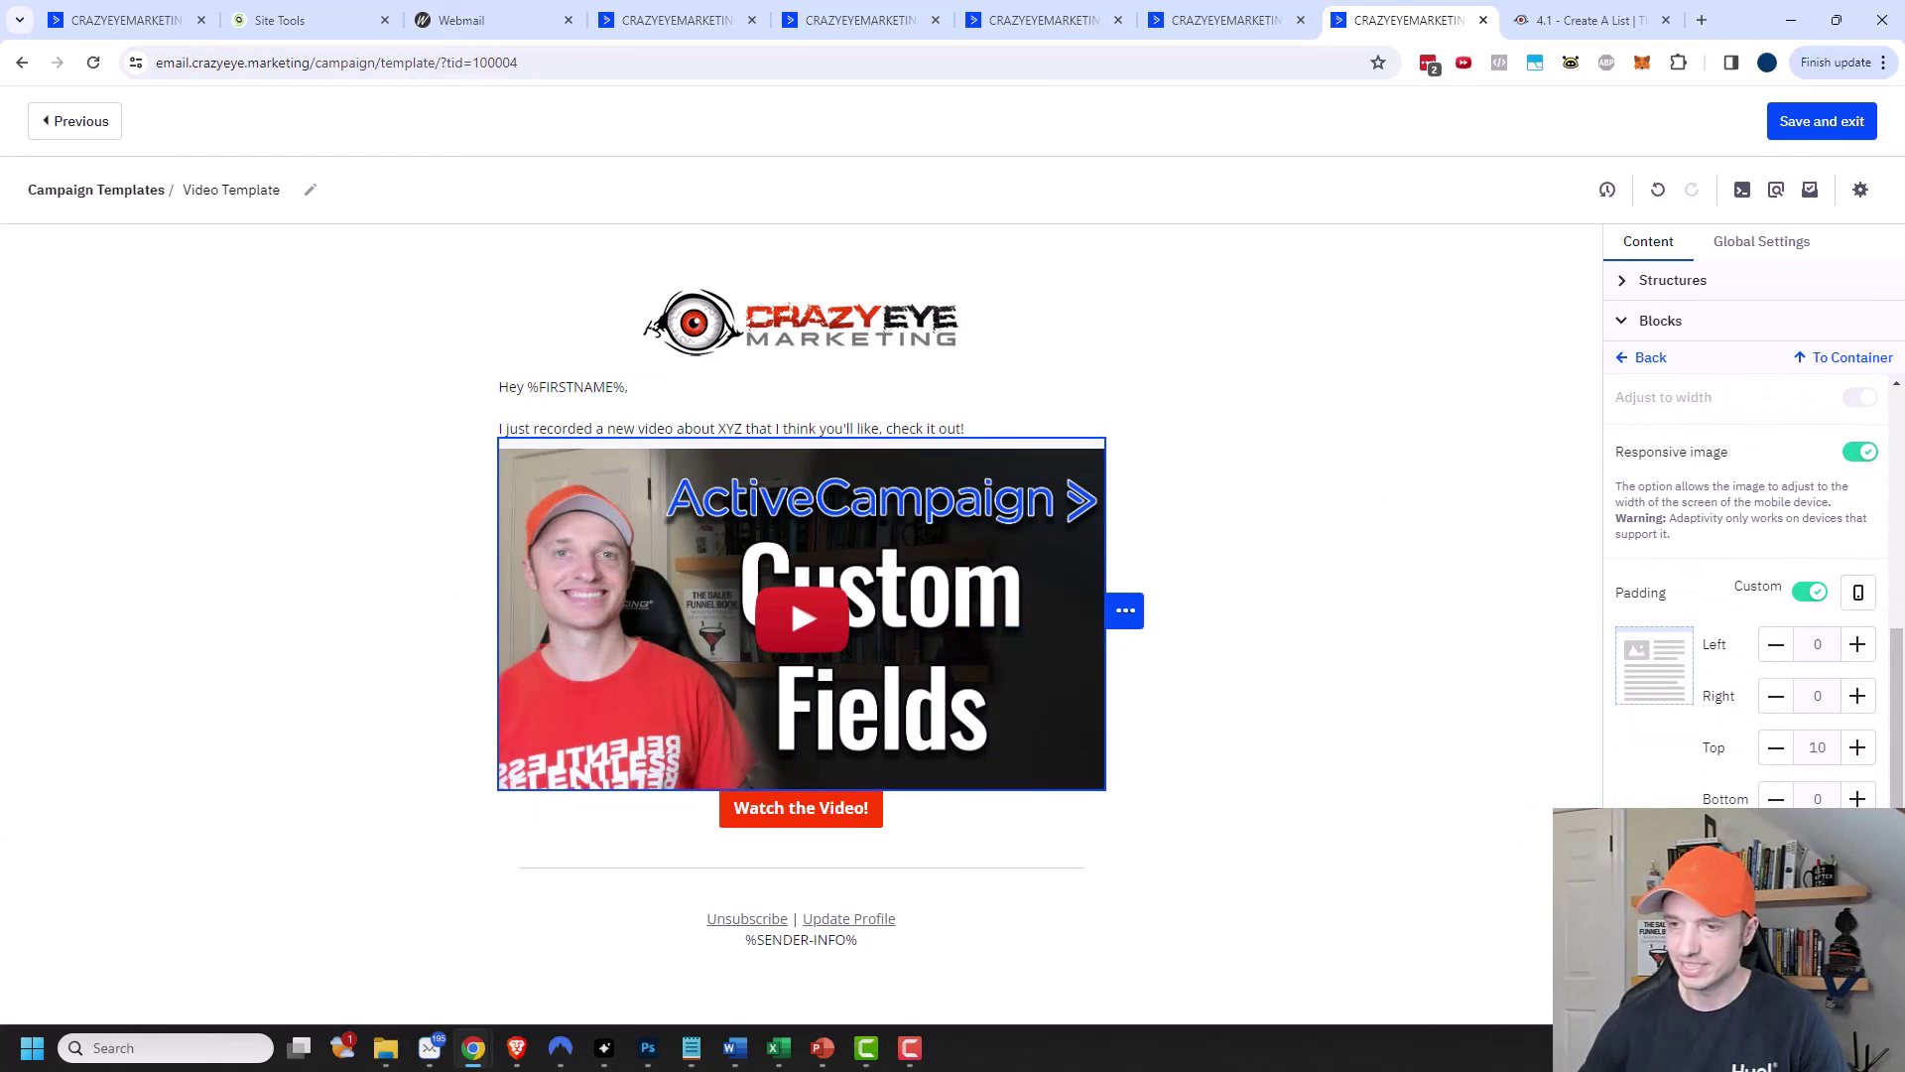
{"action": "left_click", "coordinate": [1858, 799]}
{"action": "left_click", "coordinate": [1858, 799]}
{"action": "left_click", "coordinate": [1302, 735]}
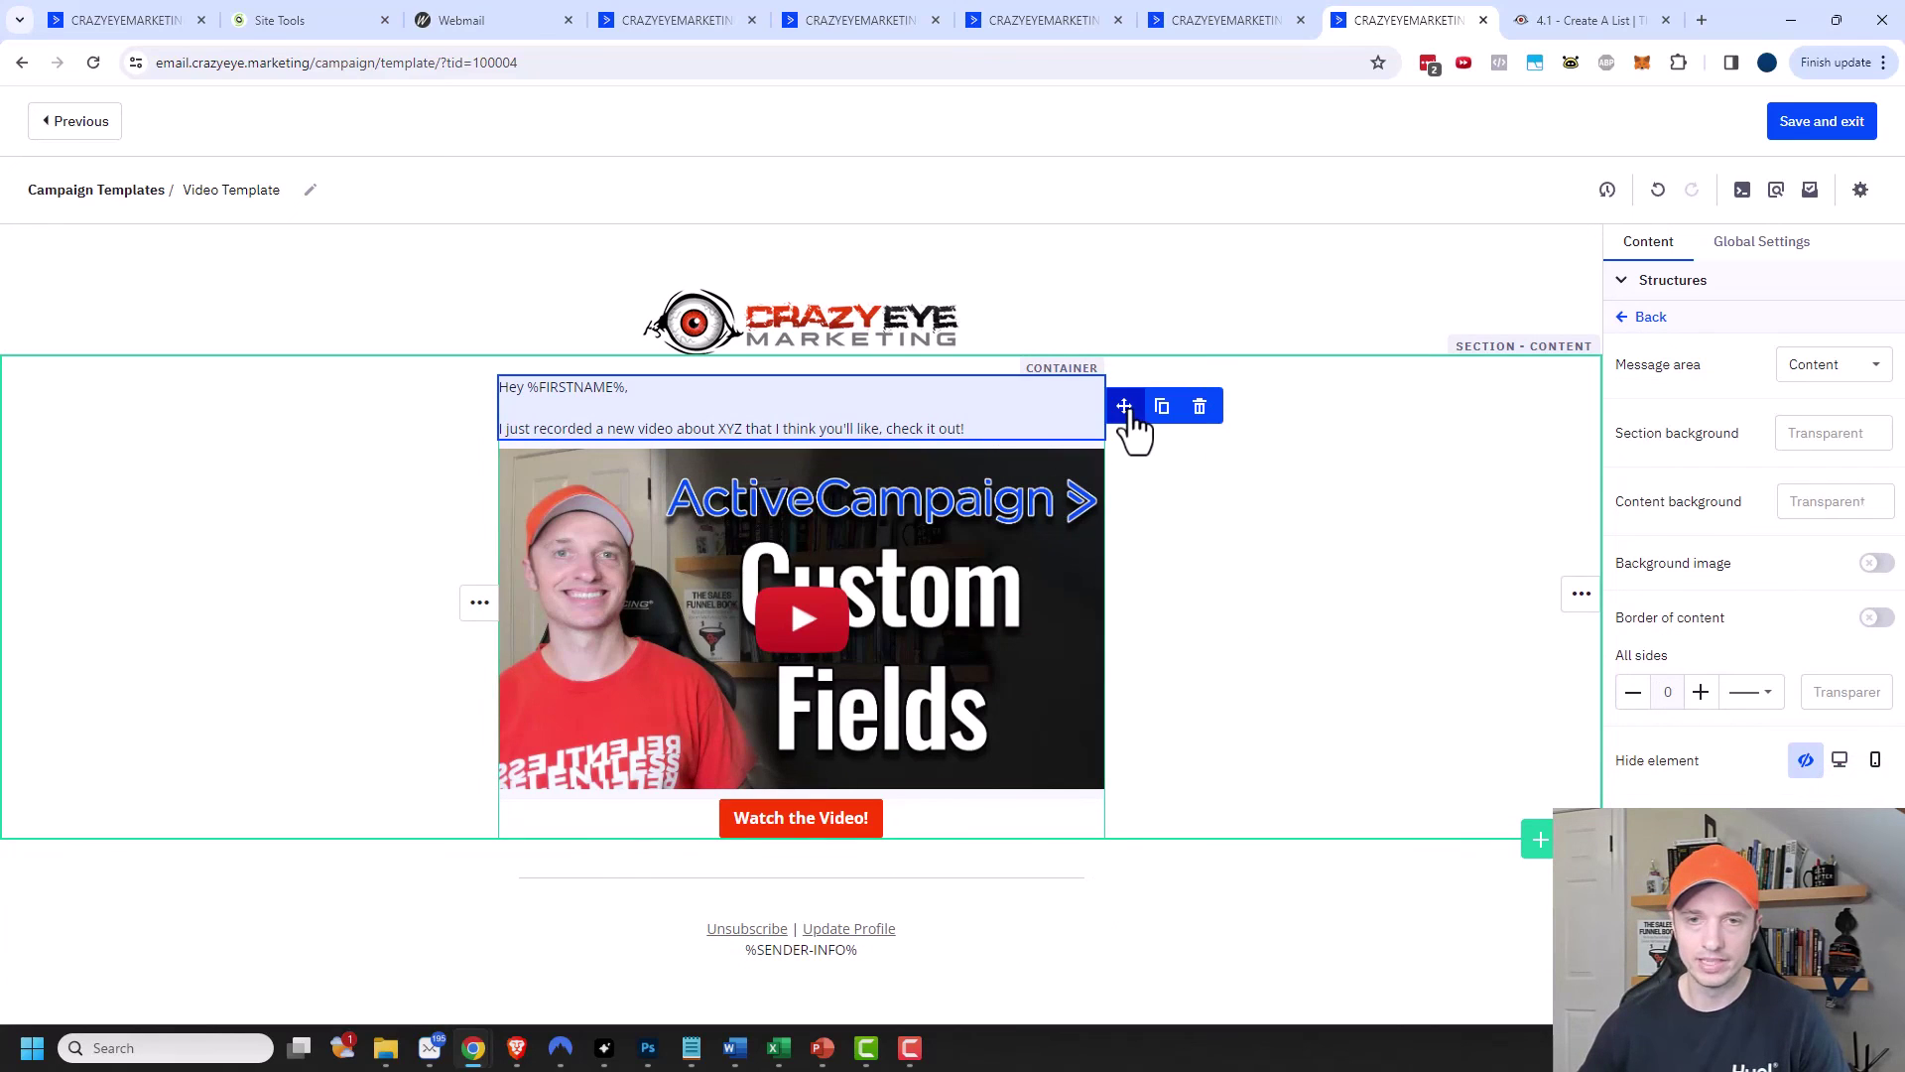
Duplicate the intro text block and move the copy directly below the "Watch the Video!" button.
{"action": "left_click", "coordinate": [1163, 406]}
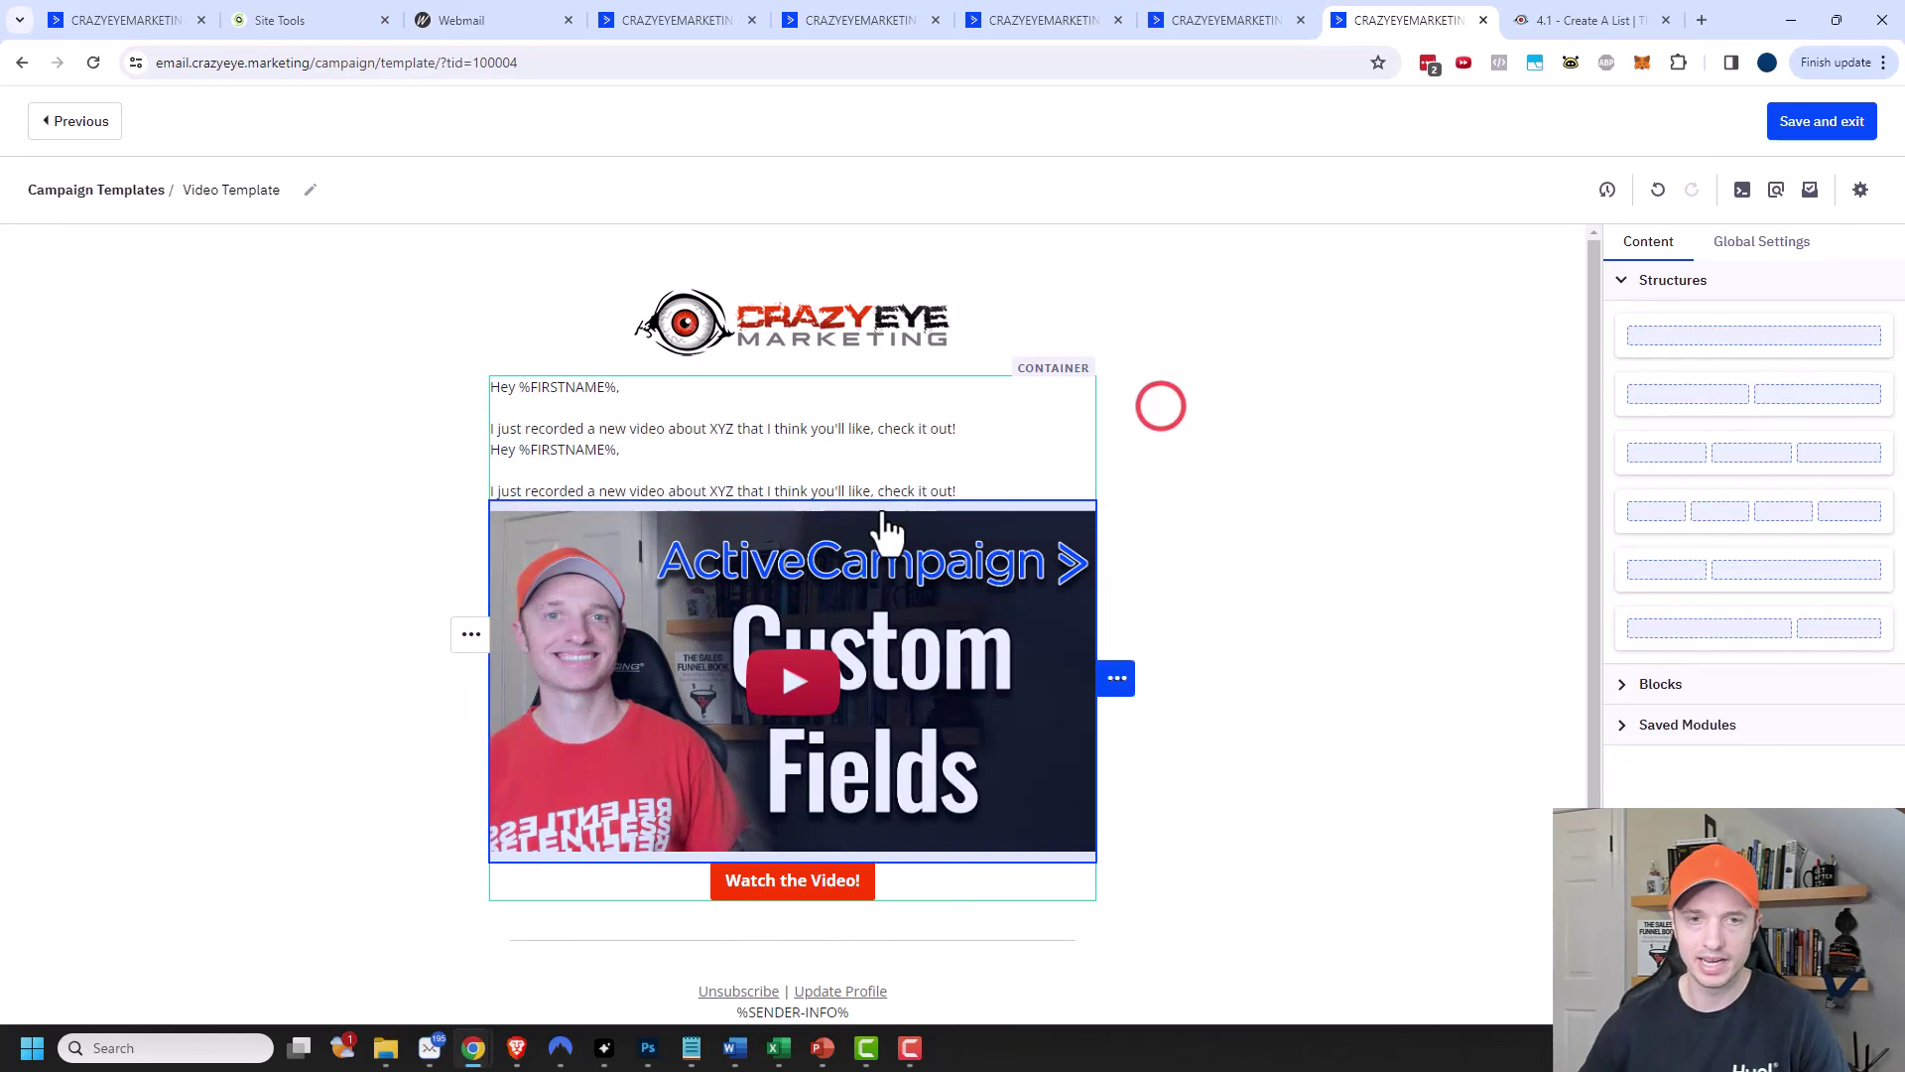
{"action": "left_click", "coordinate": [970, 471]}
{"action": "mouse_move", "coordinate": [1111, 475]}
{"action": "left_mouse_down"}
{"action": "mouse_move", "coordinate": [928, 913]}
{"action": "mouse_move", "coordinate": [874, 898]}
{"action": "left_mouse_up"}
Replace the copied block's text with "I hope you enjoy it!" followed by the sender's first name as sign-off.
{"action": "left_click", "coordinate": [873, 869]}
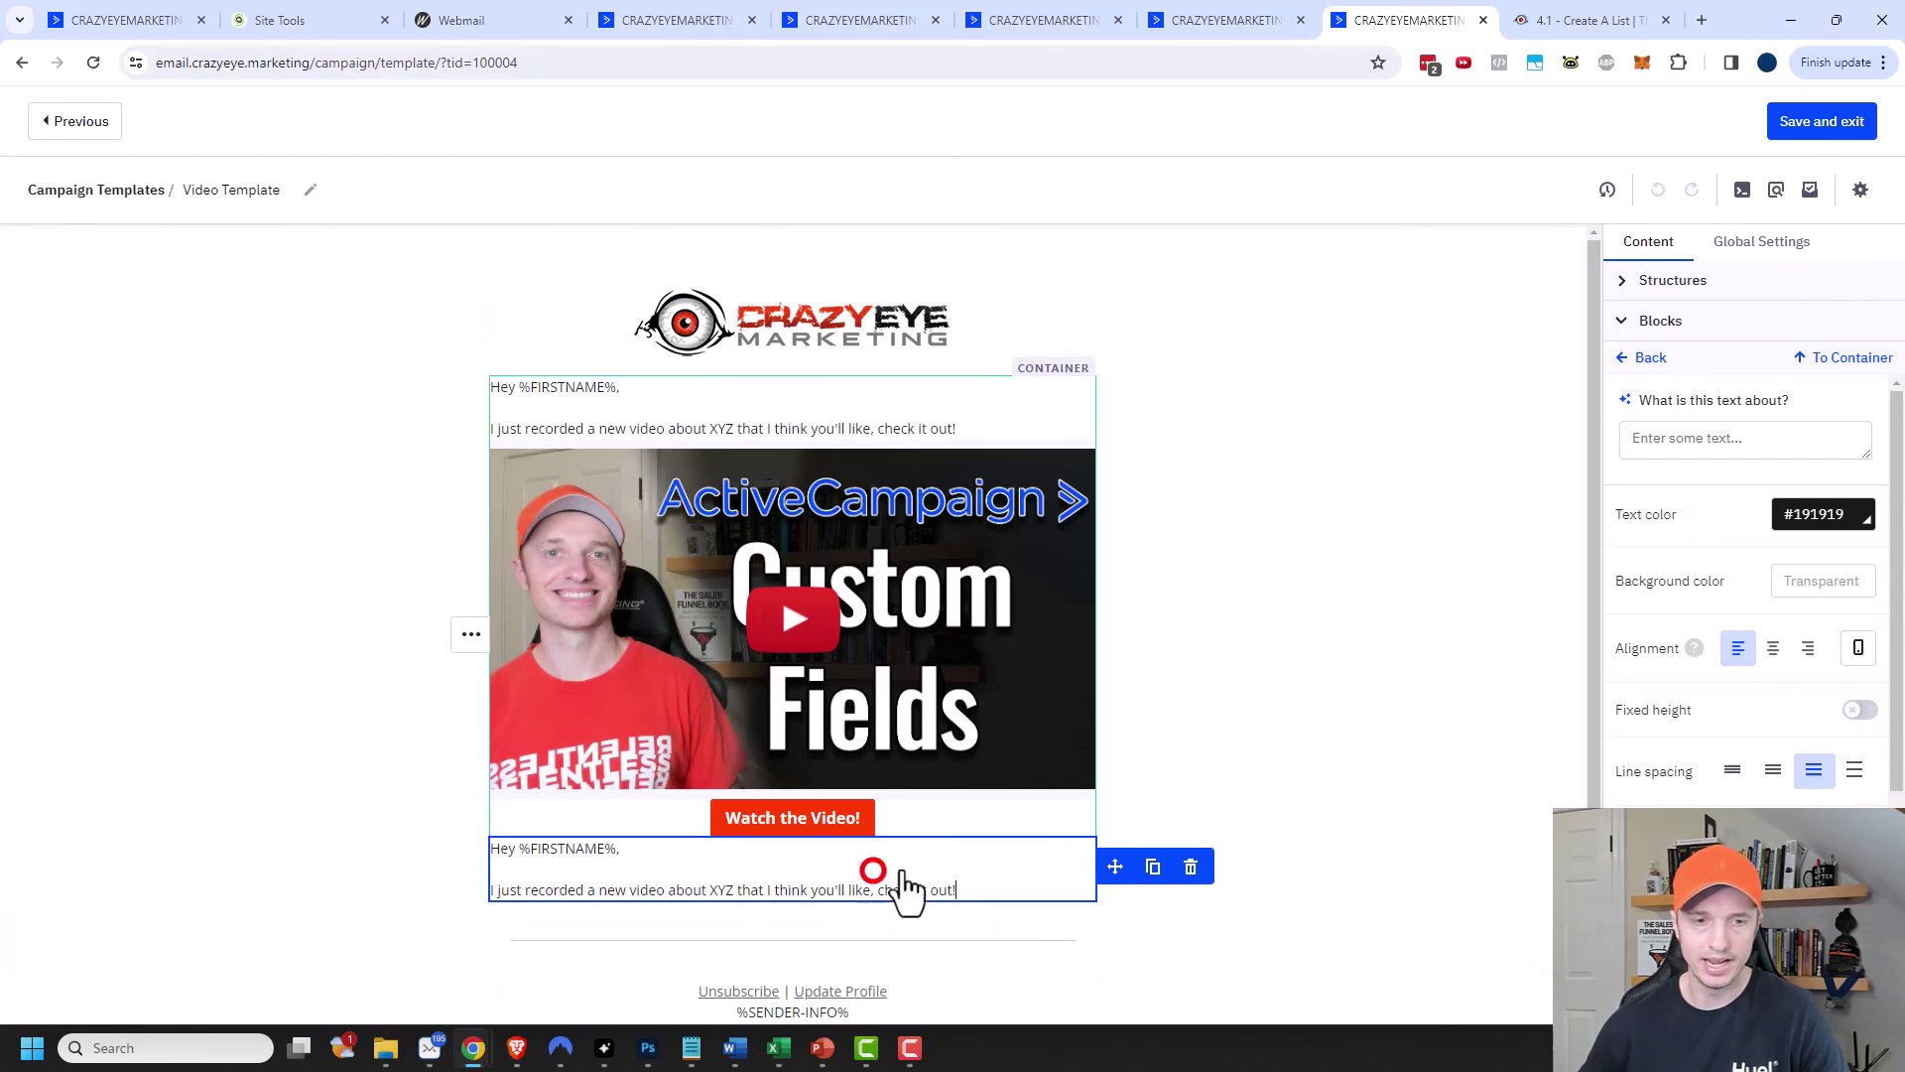
{"action": "key", "text": "ctrl+a"}
{"action": "key", "text": "BackSpace"}
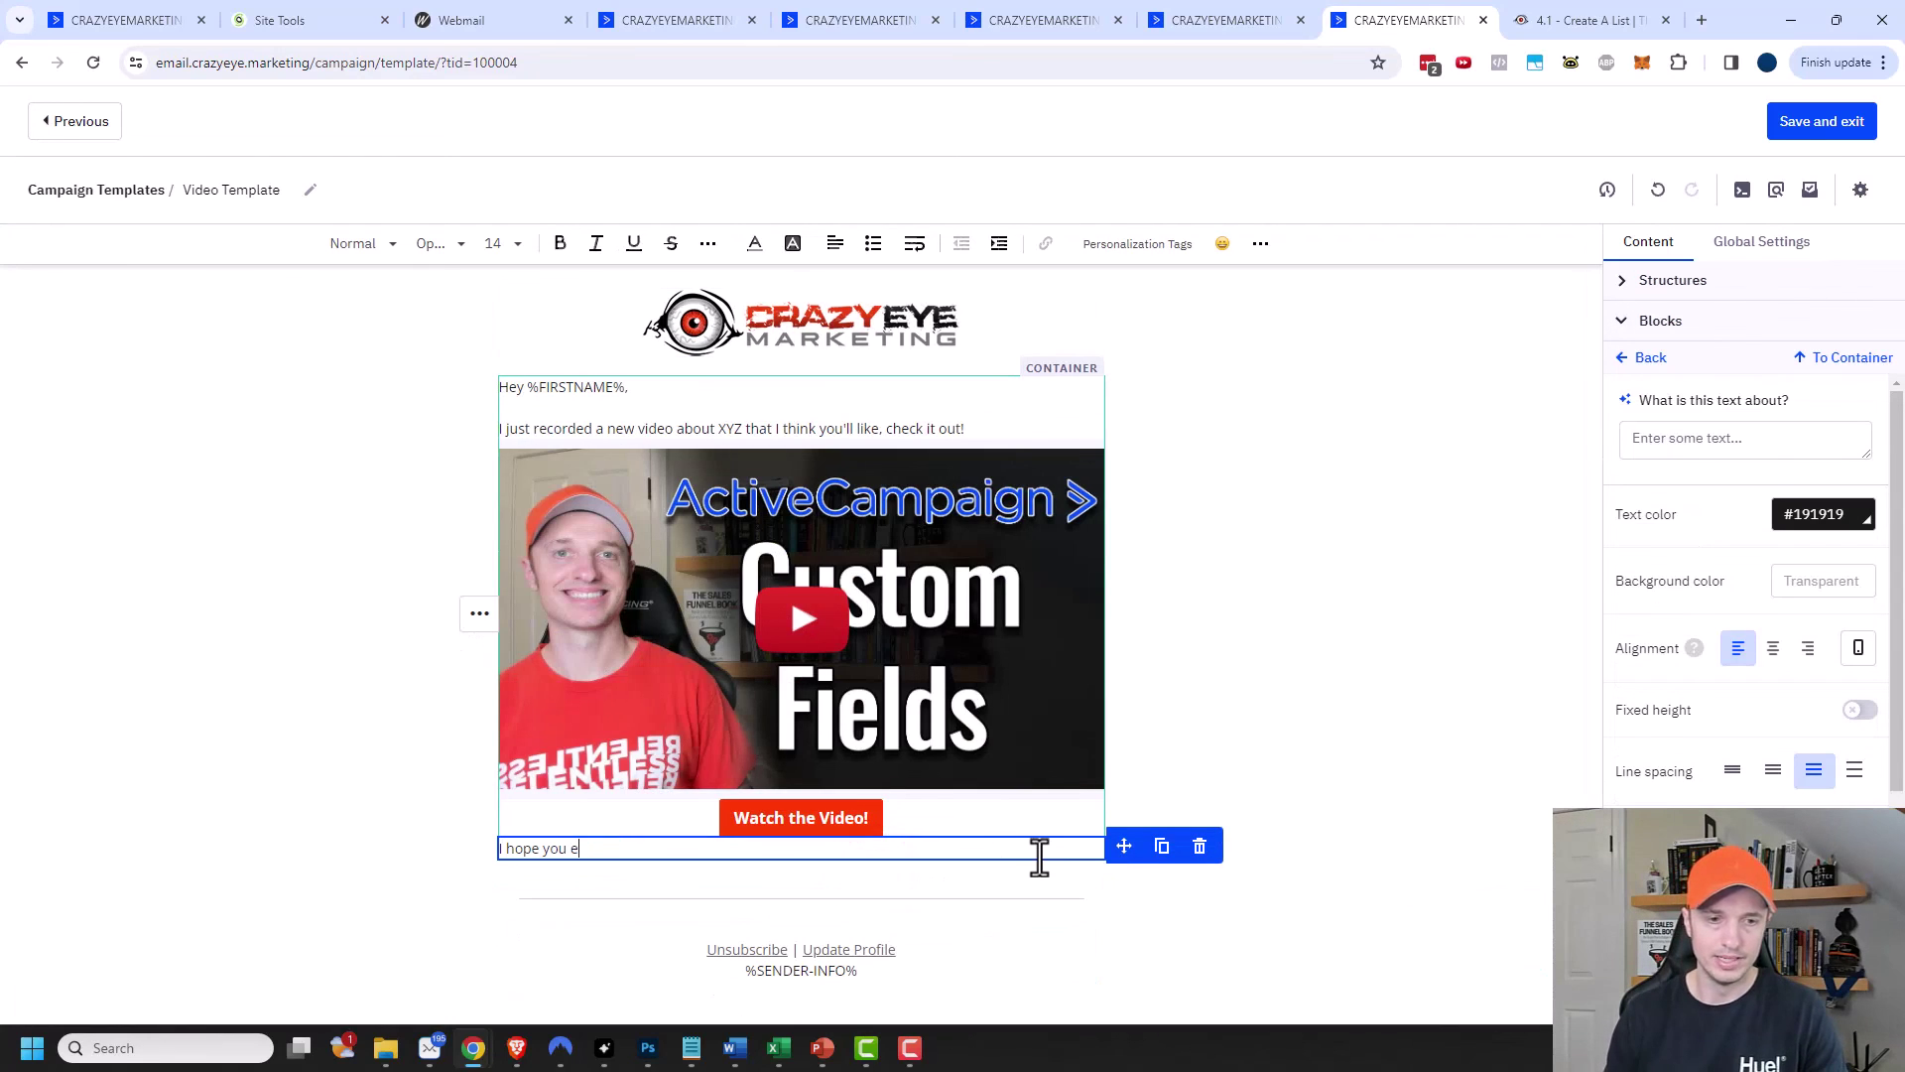
{"action": "type", "text": "I hope you enjoy it!"}
{"action": "key", "text": "Return"}
{"action": "type", "text": "Nathan"}
{"action": "left_click", "coordinate": [1433, 854]}
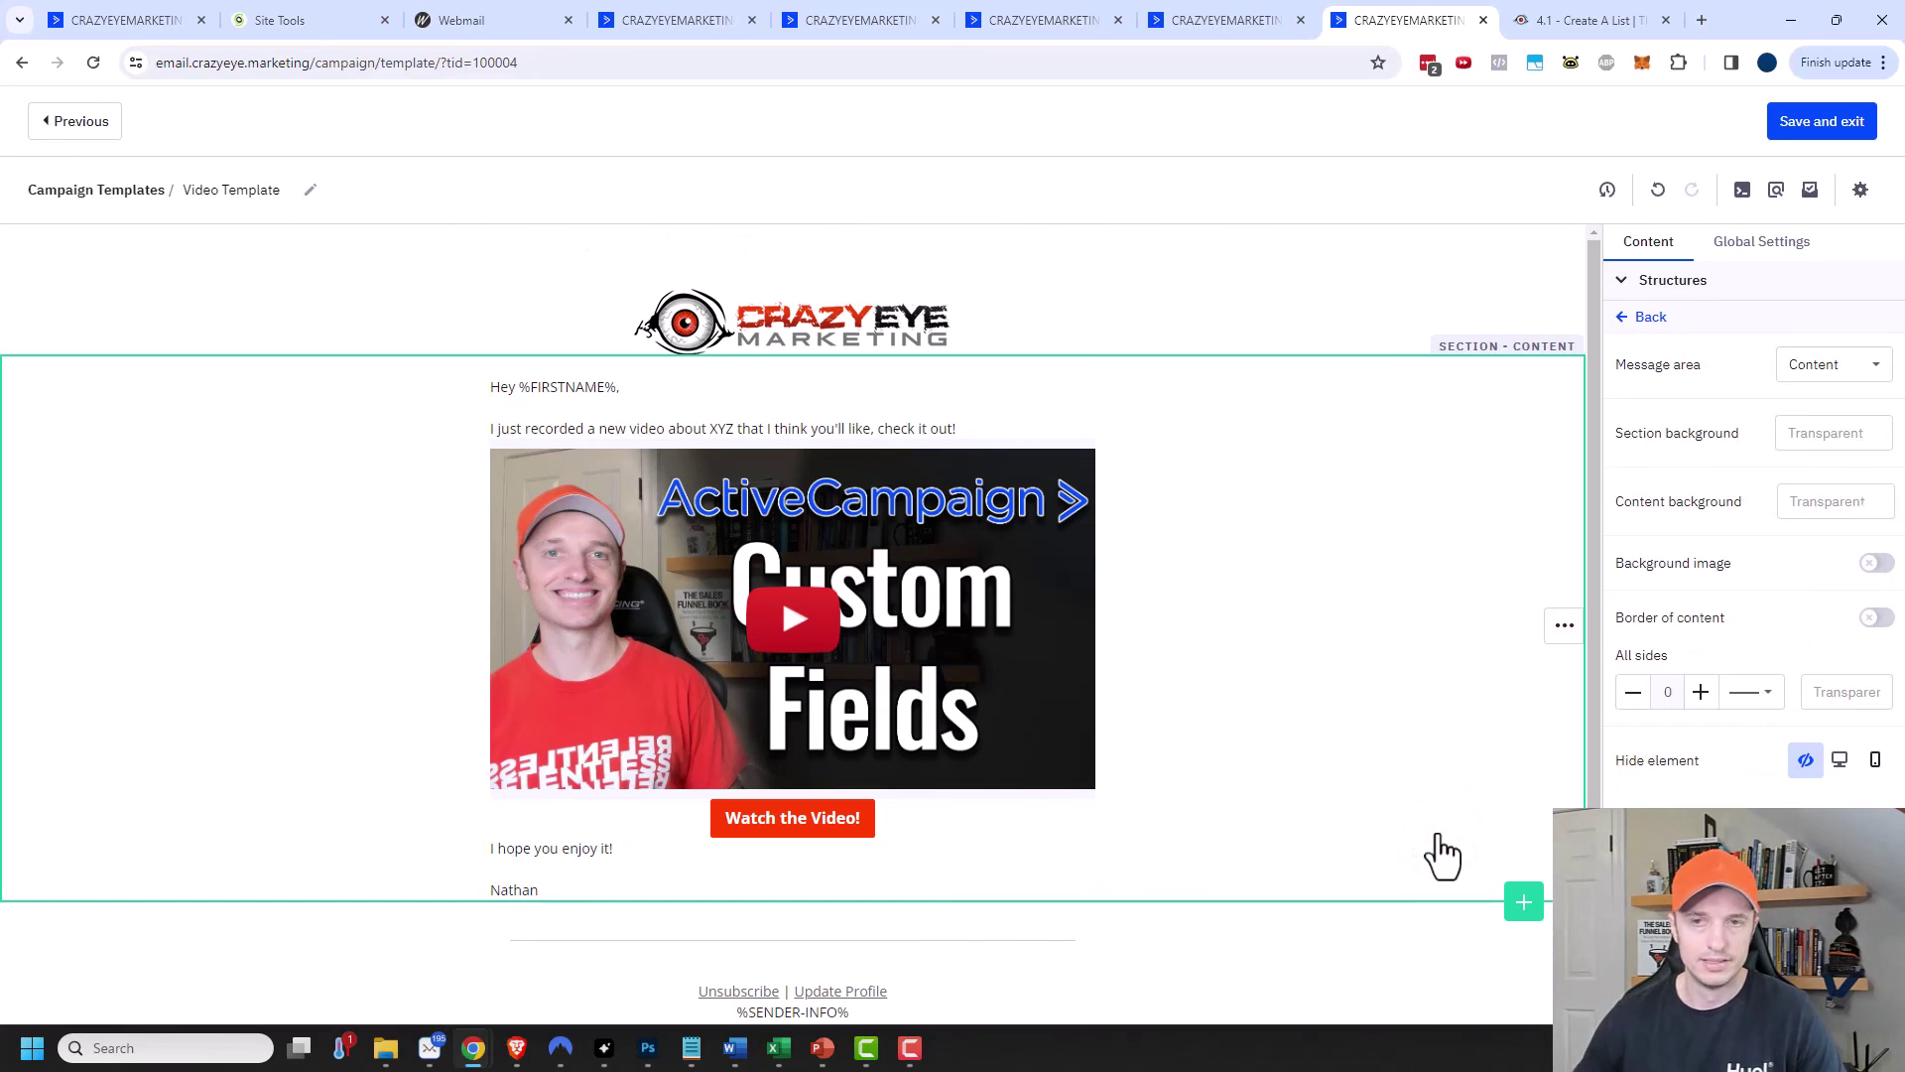
Save the finished Video Template and exit the editor.
{"action": "scroll", "coordinate": [903, 660], "scroll_direction": "down", "scroll_amount": 1}
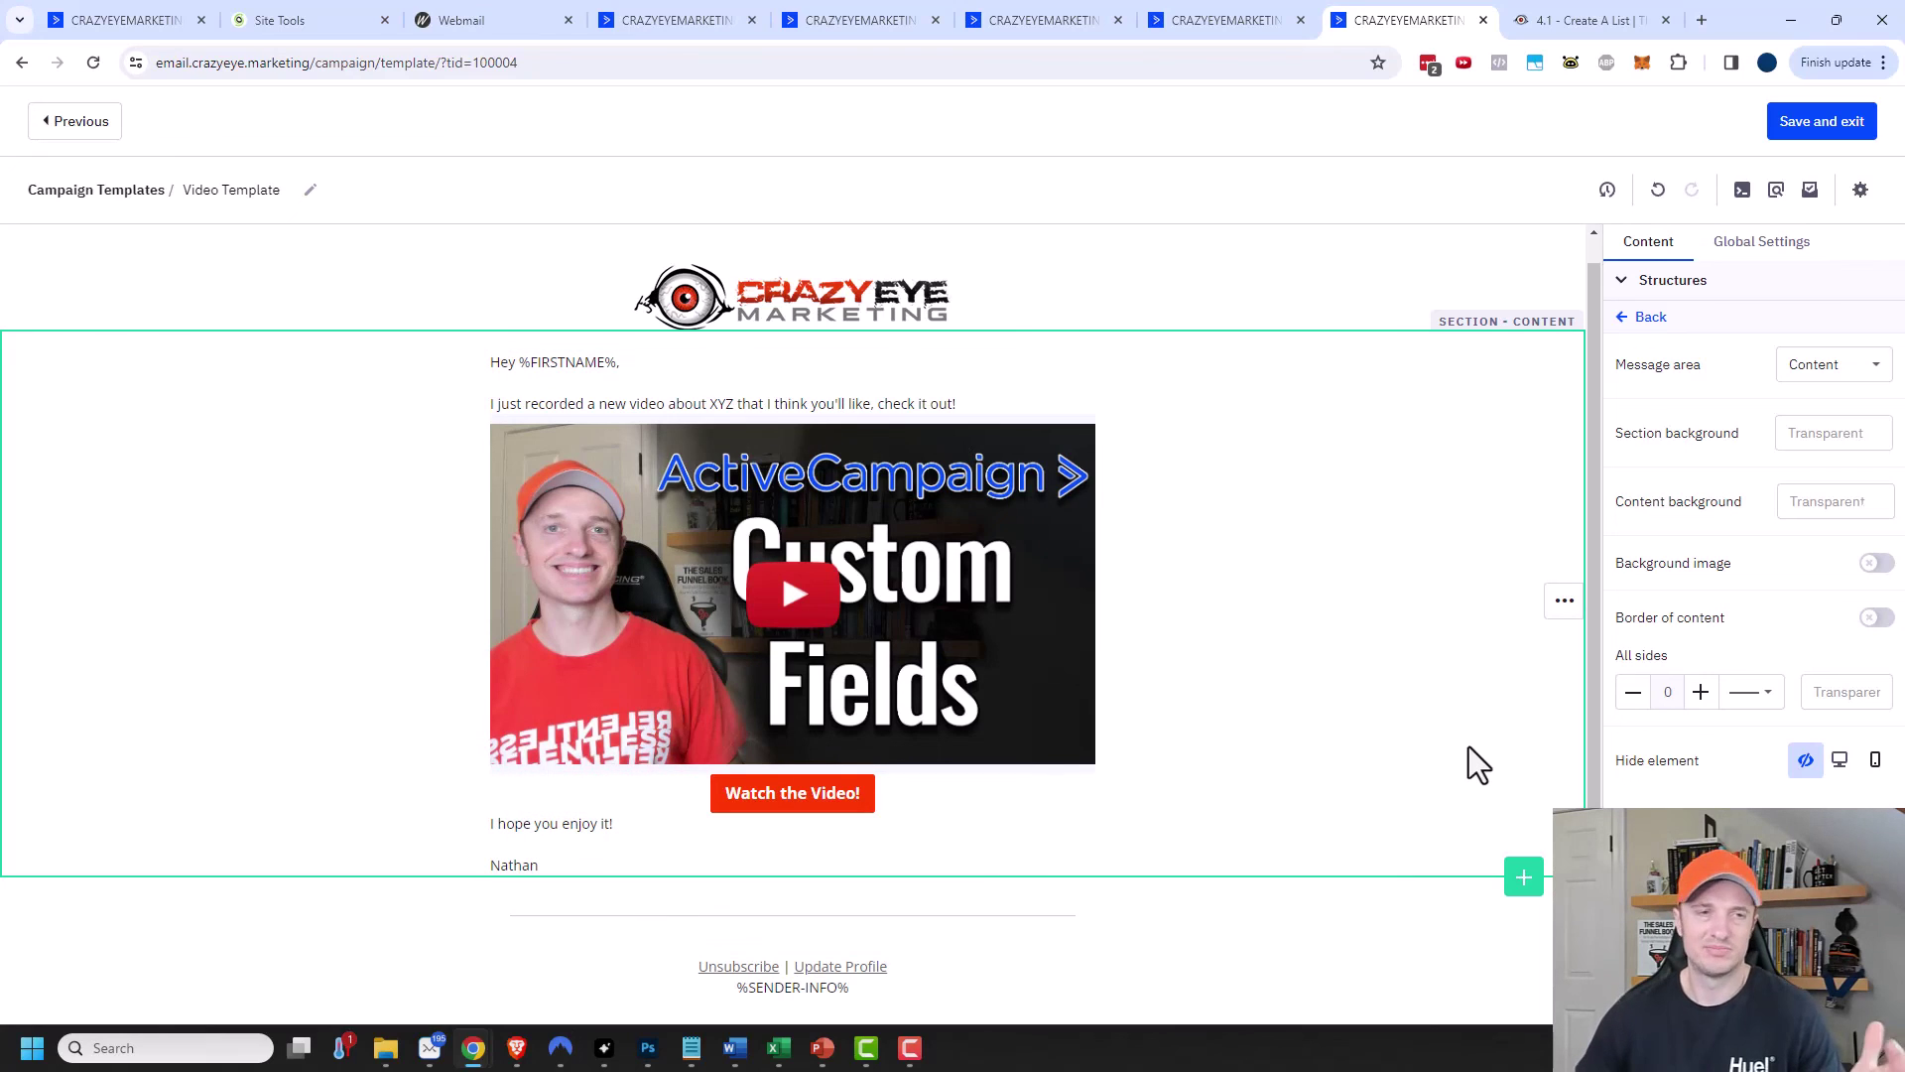
{"action": "left_click", "coordinate": [1831, 134]}
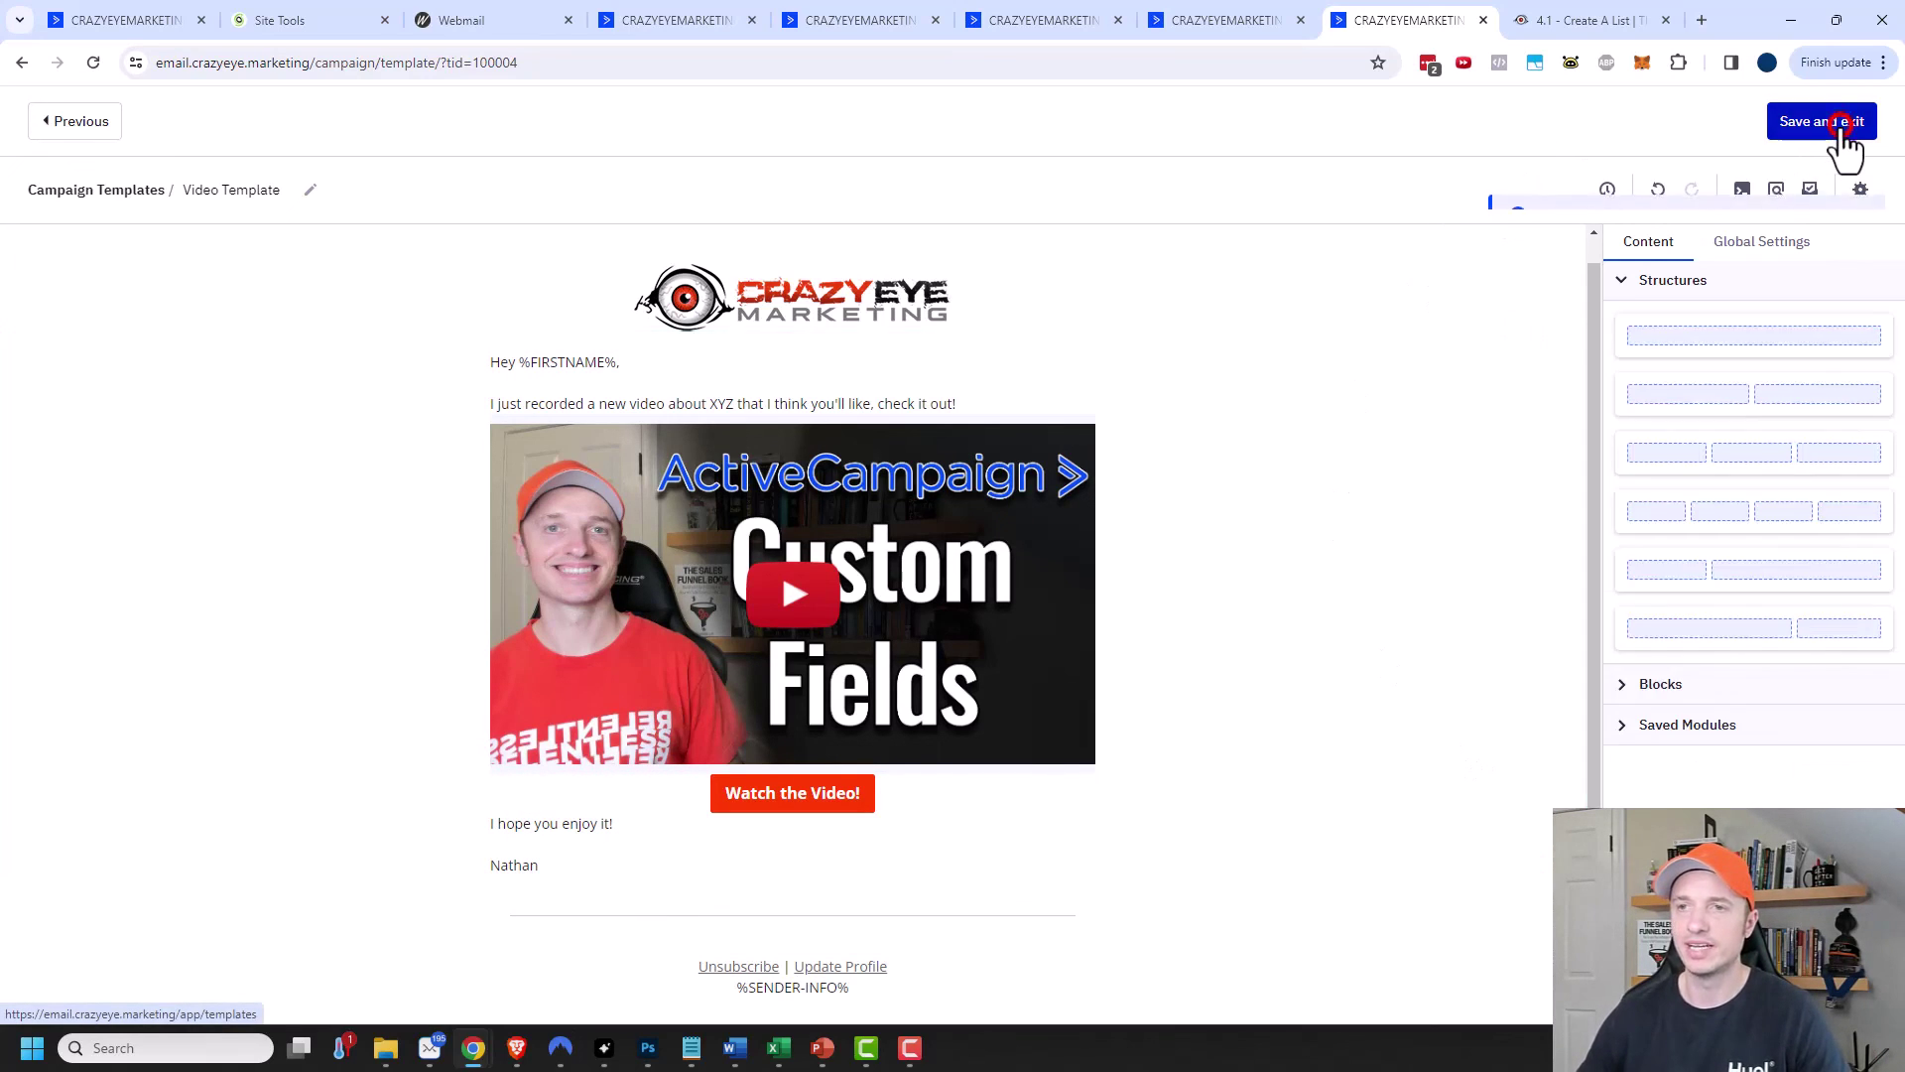